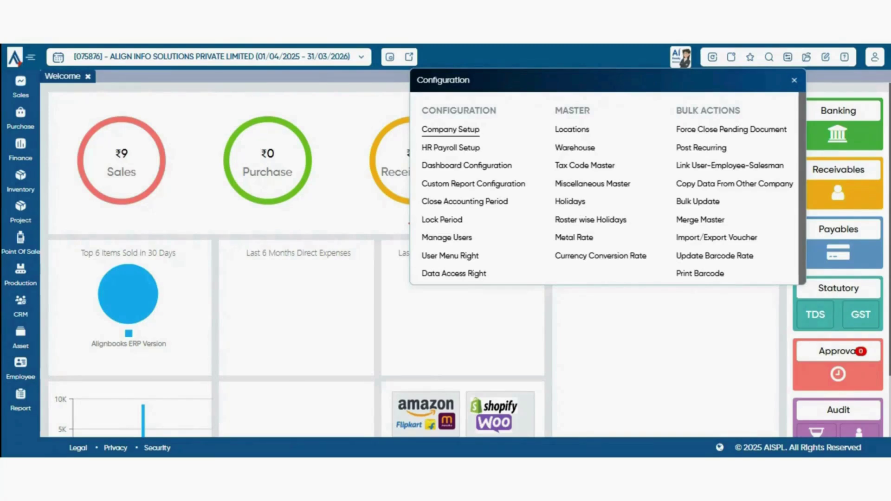
- Open Company Setup and switch to its Sales Setup section
click(450, 129)
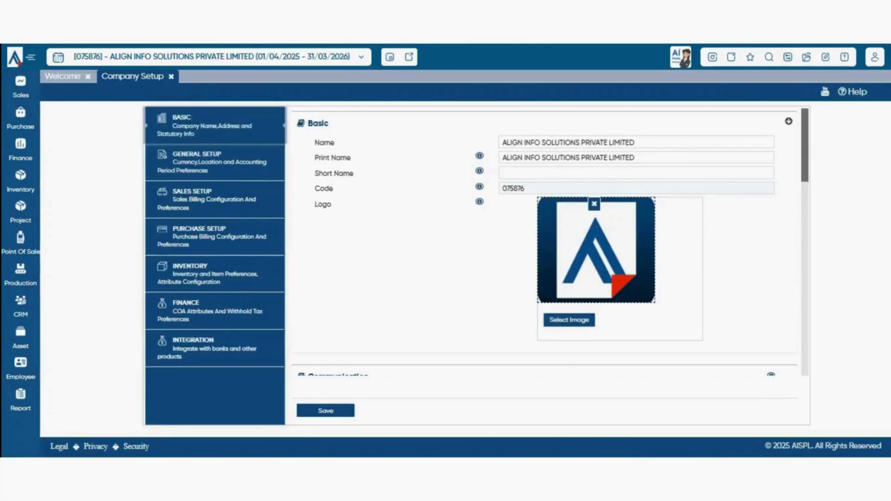
click(215, 199)
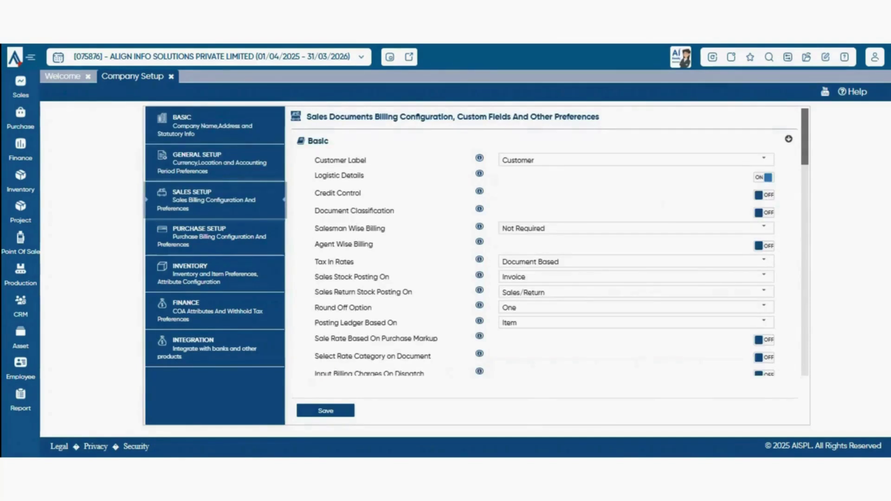
click(764, 159)
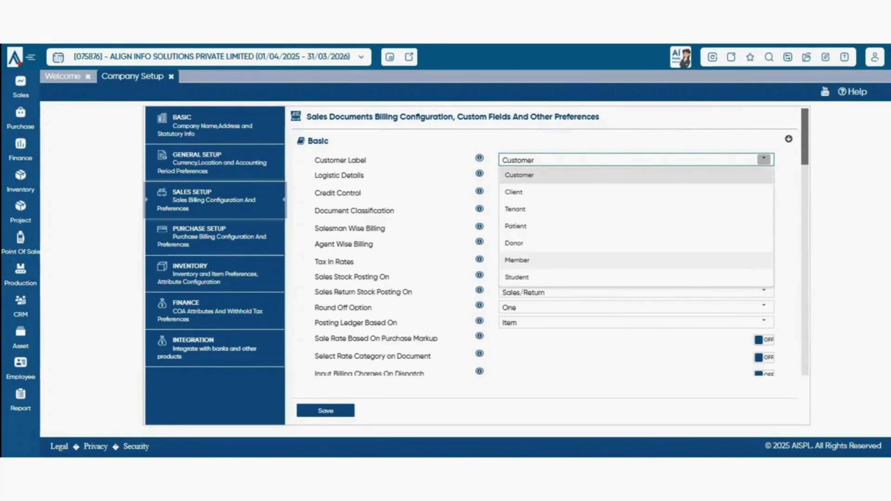
click(788, 299)
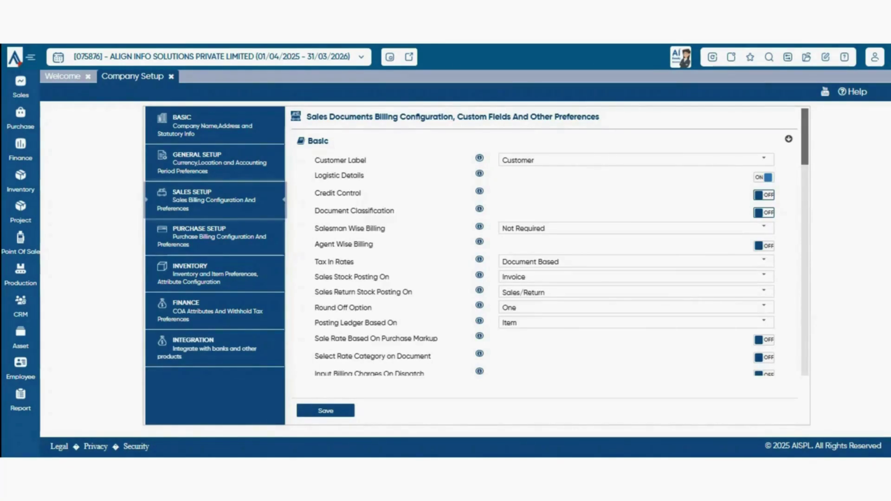
- Turn Document Classification on and back off, then open the Salesman Wise Billing choices
click(763, 213)
click(764, 212)
click(763, 228)
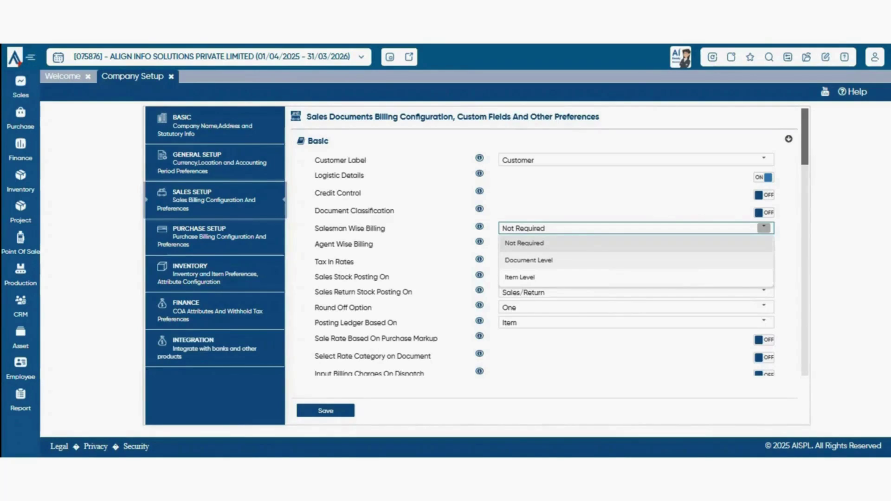
- Keep Salesman Wise Billing at Not Required after browsing its choices
key(Down)
key(Down)
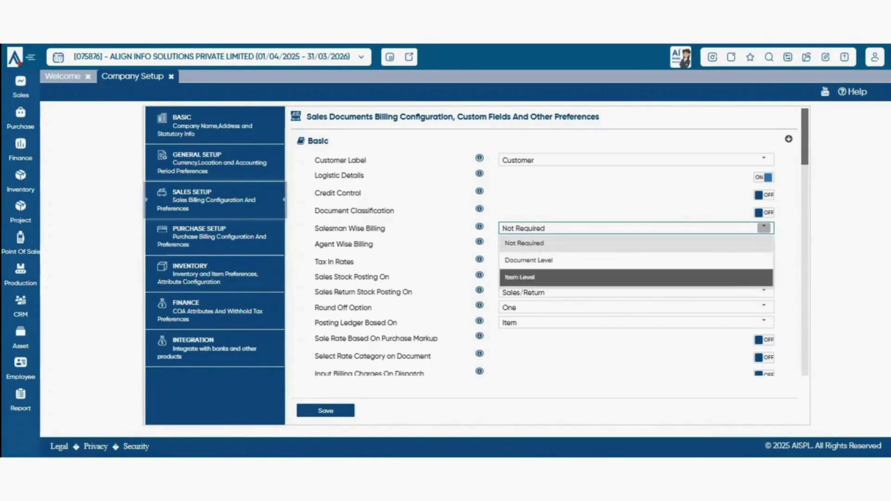
key(Return)
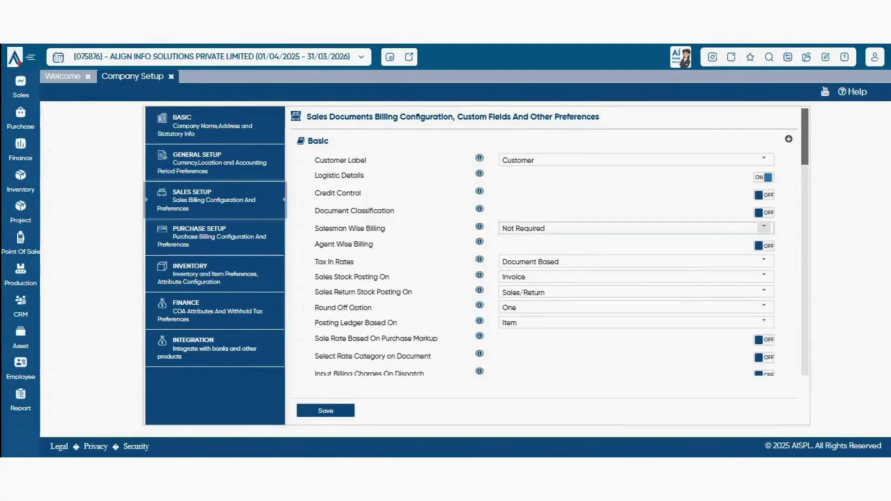
click(764, 228)
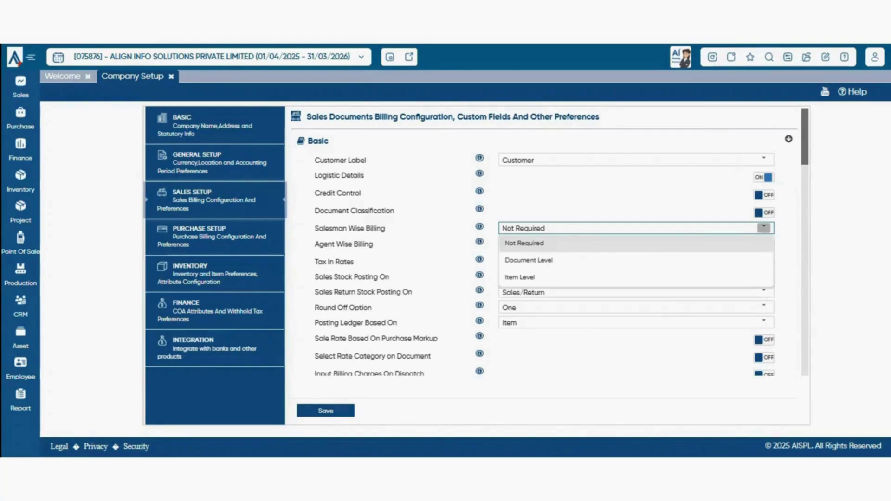
key(Escape)
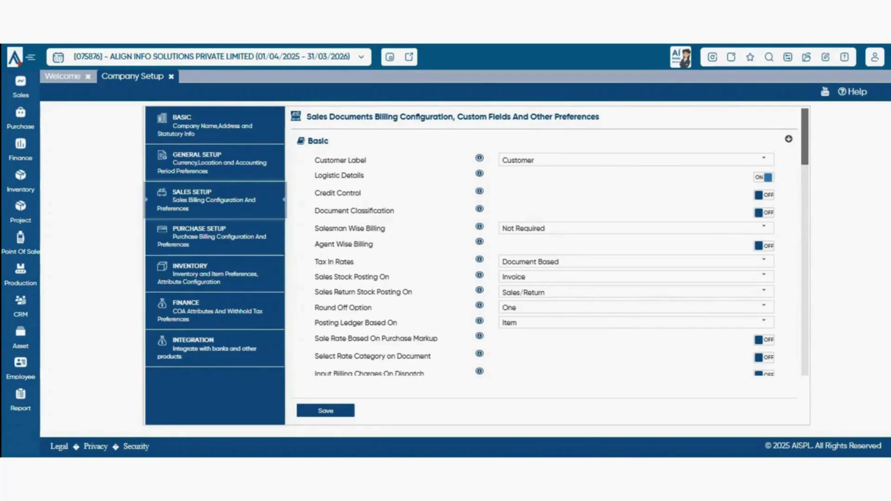
click(764, 227)
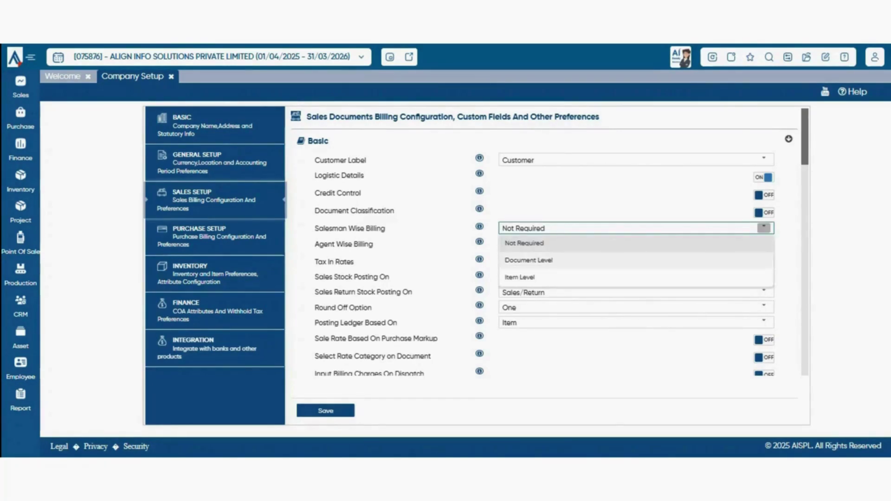
- Leave Agent Wise Billing off and bring up the Tax In Rates options
click(764, 245)
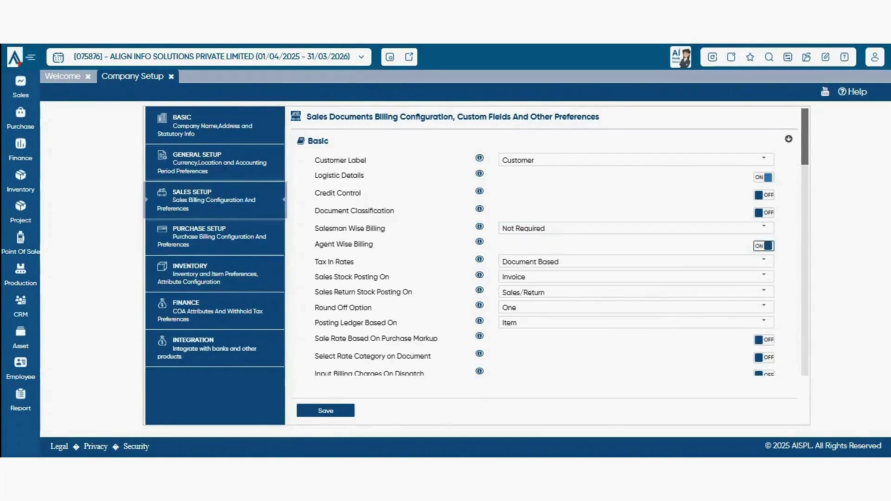
click(764, 246)
click(764, 261)
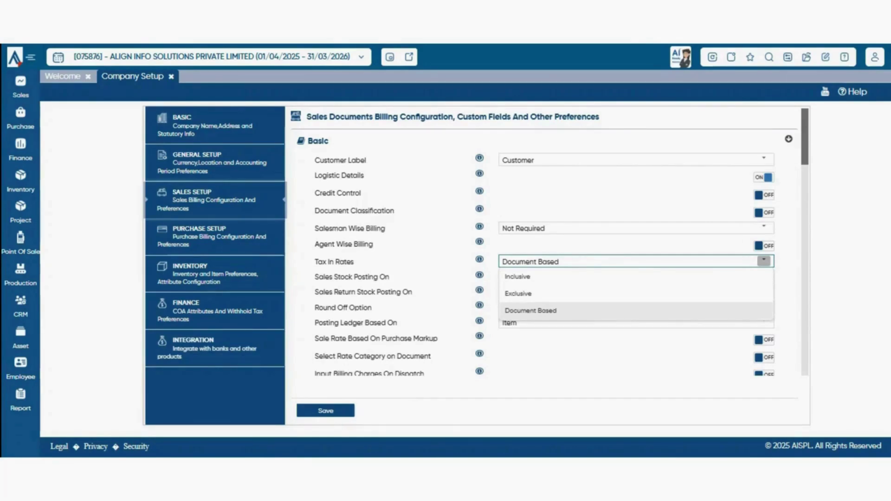
- Keep Tax In Rates at Document Based and view the Sales Stock Posting On options
click(636, 245)
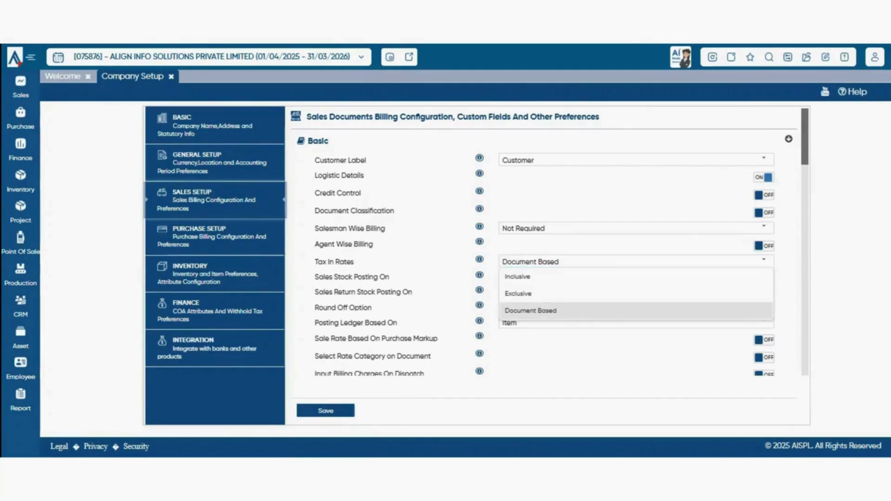
click(764, 261)
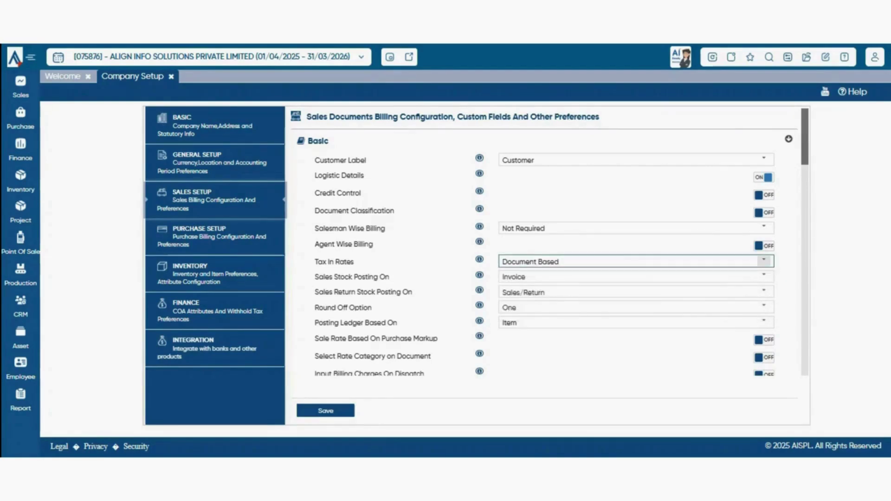
key(Escape)
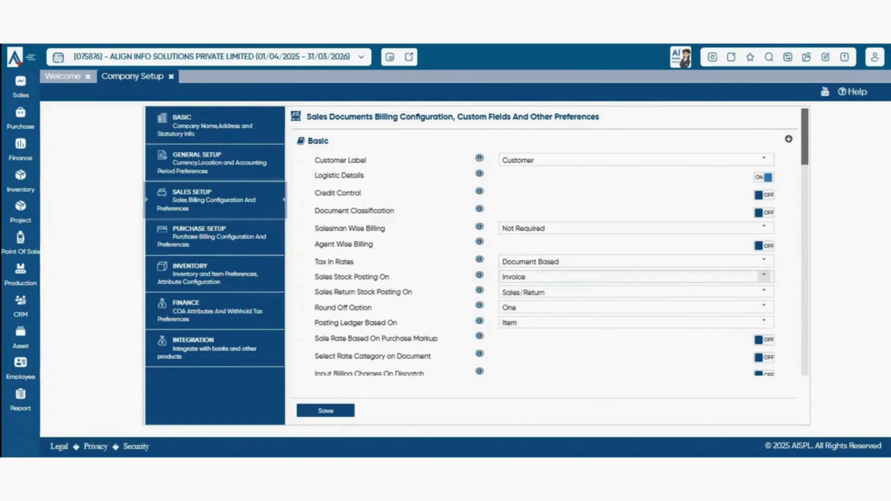
click(764, 276)
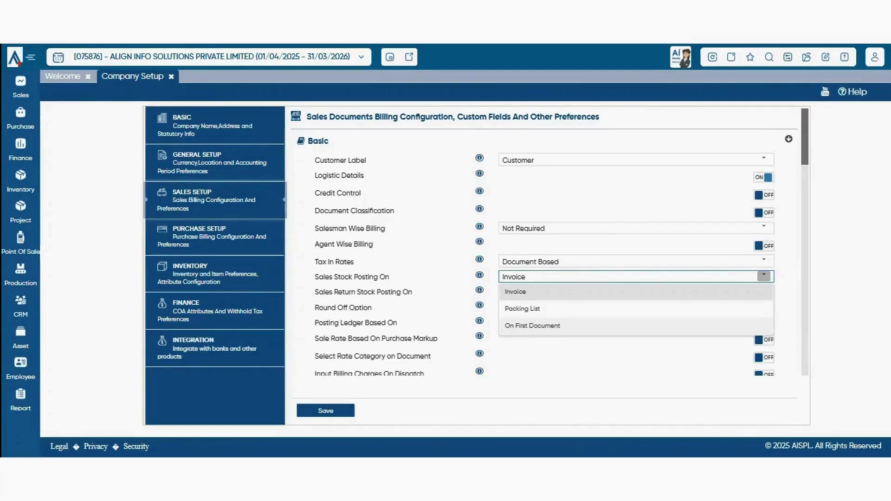
- Keep Sales Return Stock Posting at Sales/Return and Round Off One, then view Posting Ledger options
key(Escape)
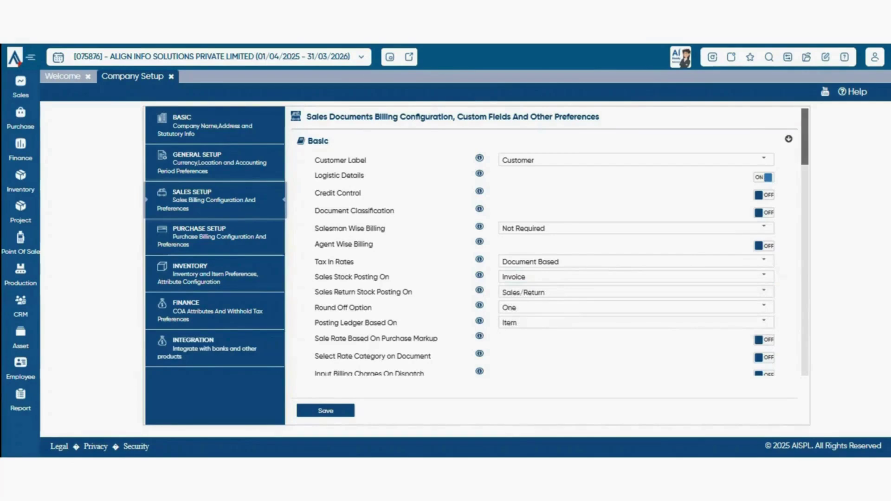
click(764, 291)
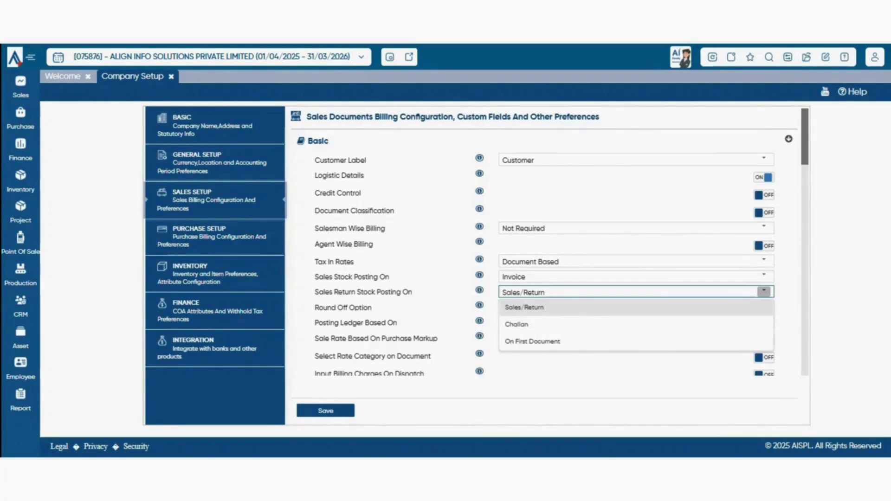
key(Escape)
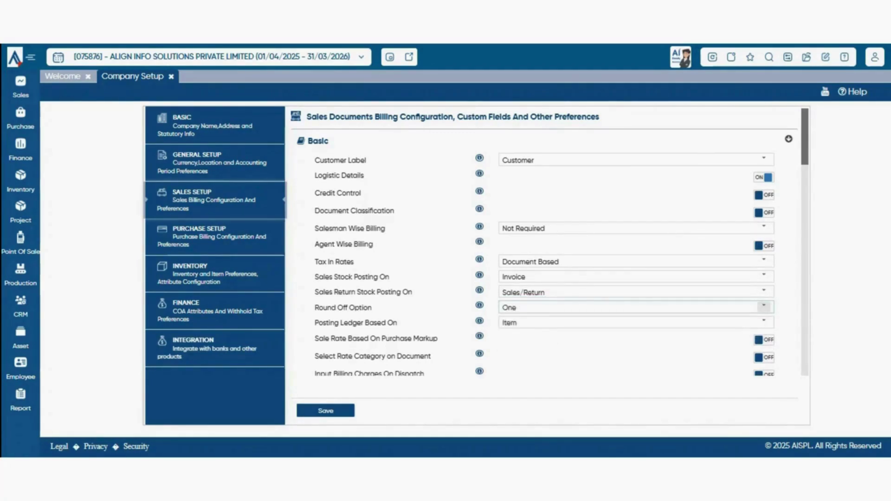
click(764, 306)
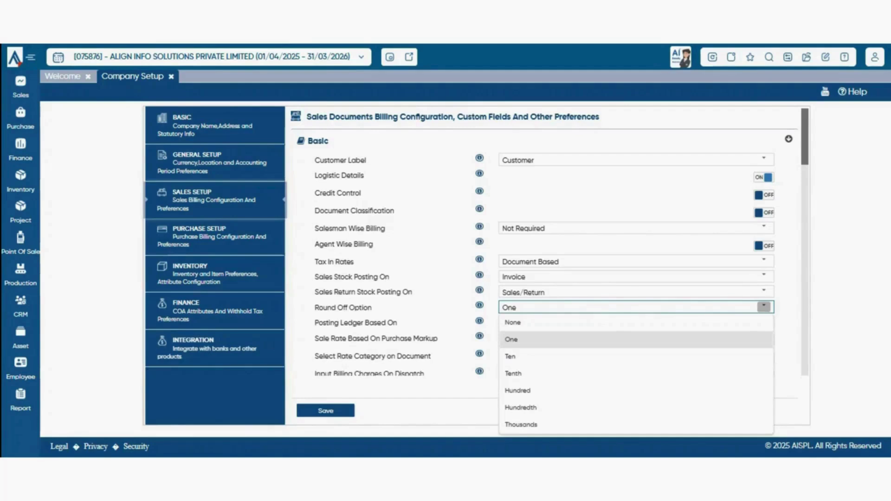
click(764, 307)
click(764, 307)
click(636, 340)
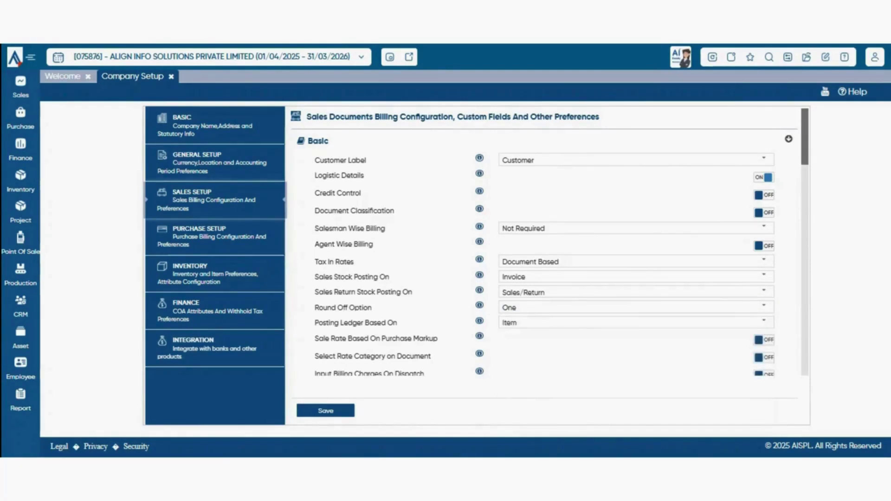
click(764, 322)
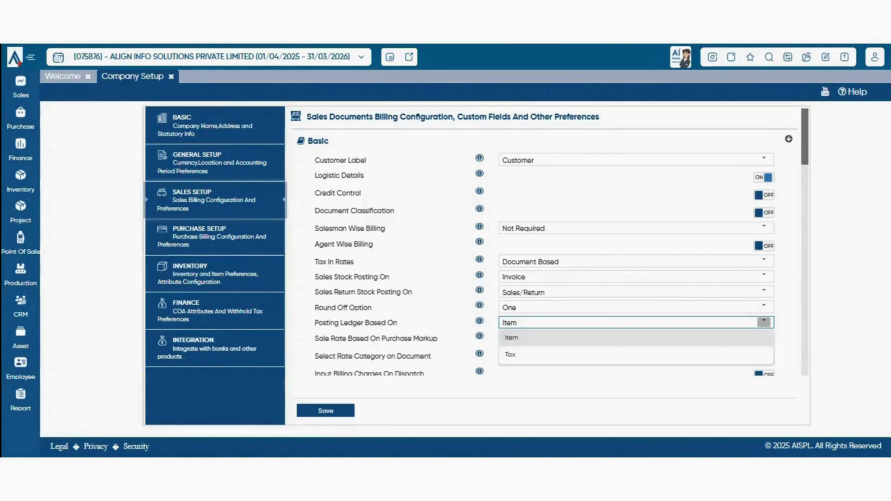
- Review markup settings (Purchase Price, Roundoff None), then turn Sale Rate Based On Purchase Markup off
key(Escape)
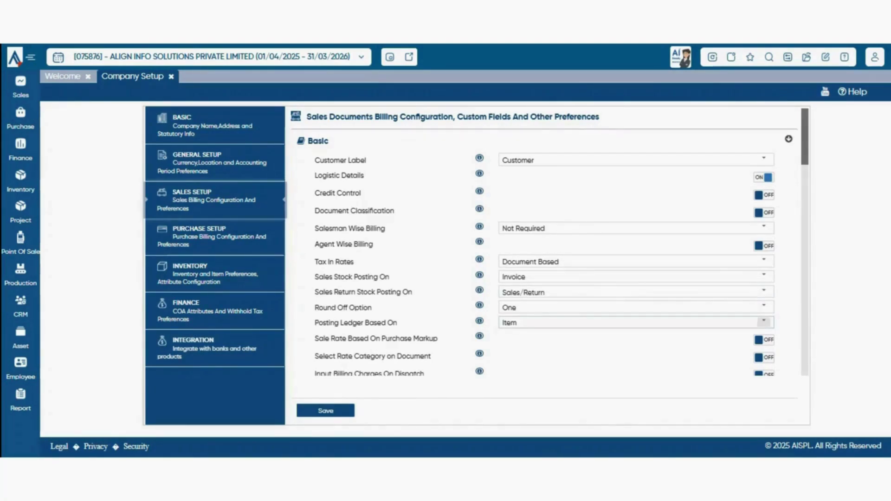
scroll(543, 241, down, 1)
click(764, 281)
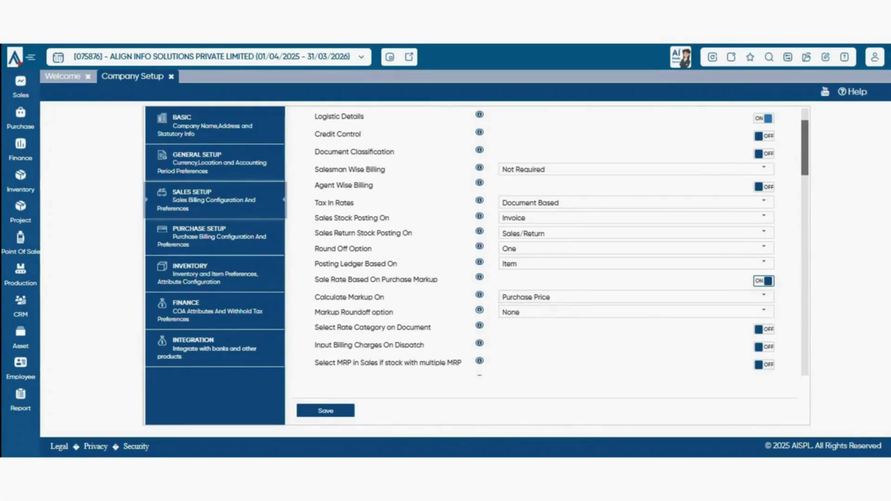
click(764, 296)
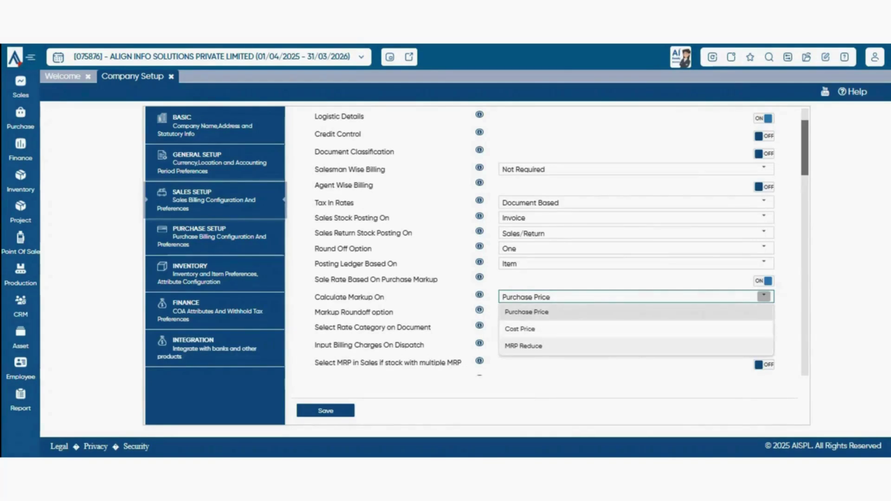
click(645, 383)
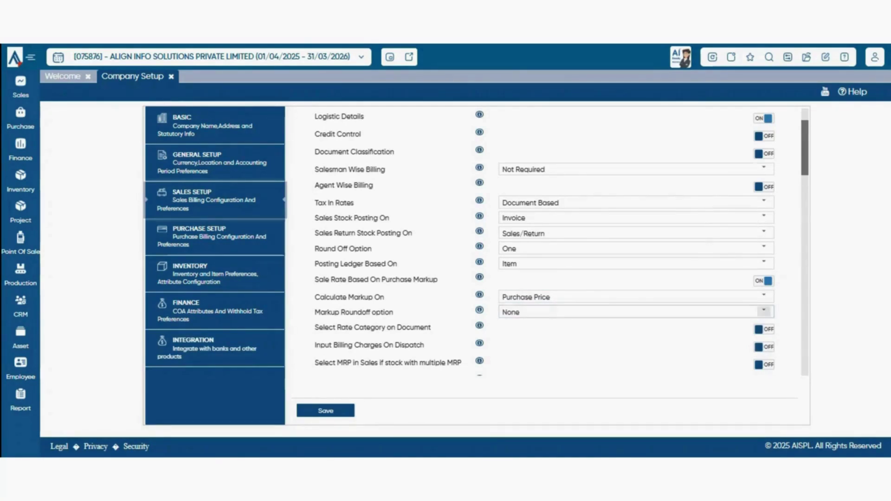
click(764, 312)
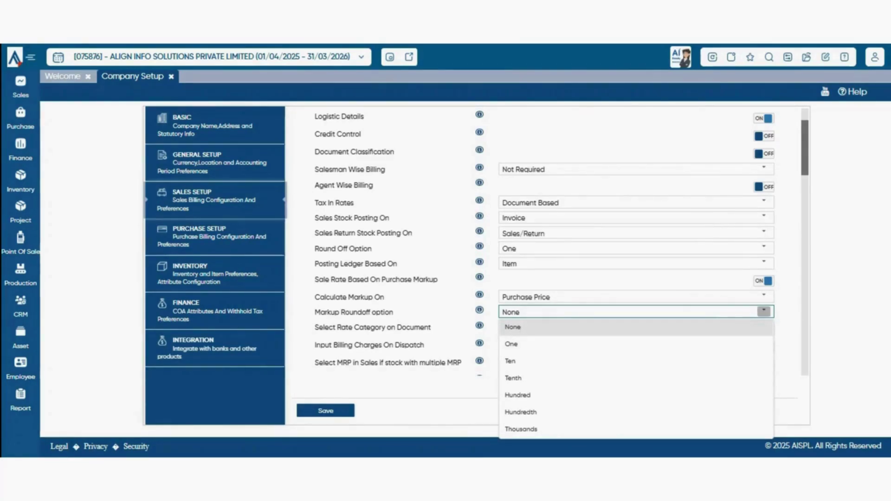
click(756, 327)
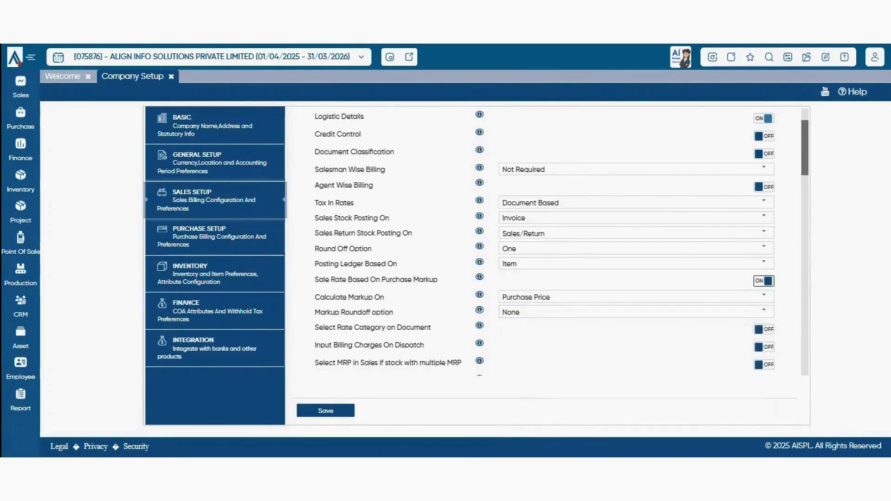
click(763, 281)
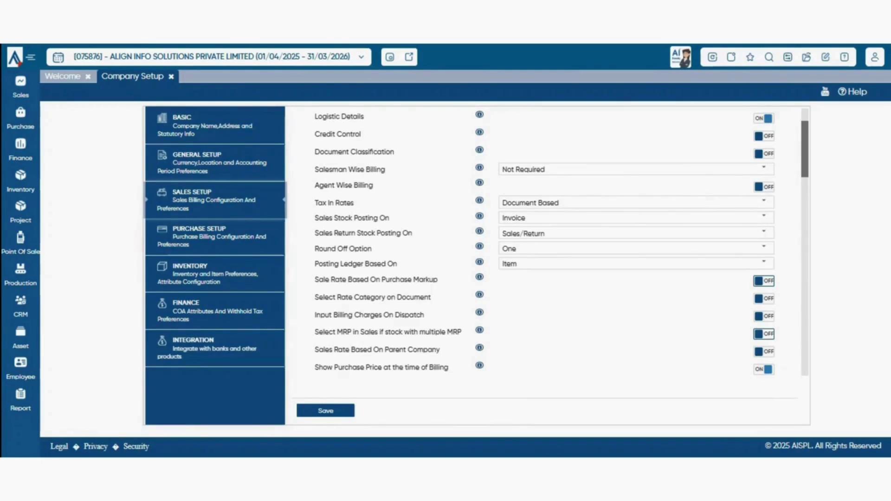
click(764, 334)
scroll(562, 241, down, 5)
scroll(561, 242, up, 2)
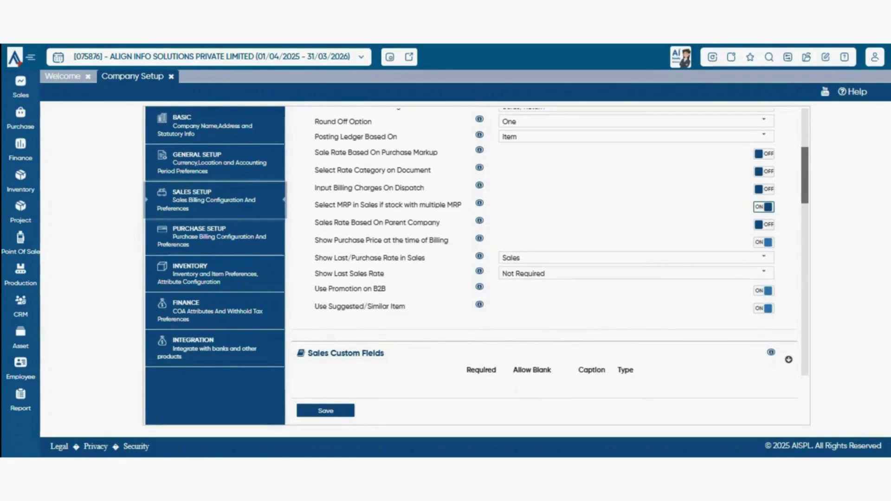
drag(378, 241, 338, 223)
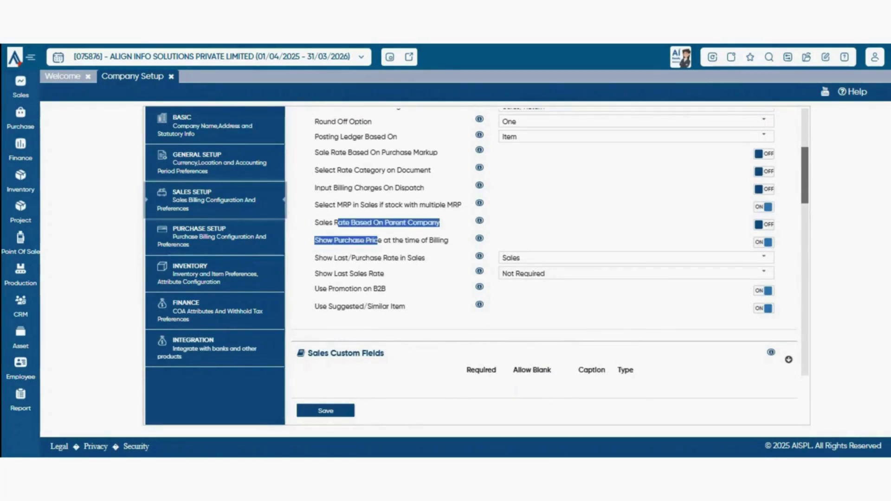
click(362, 232)
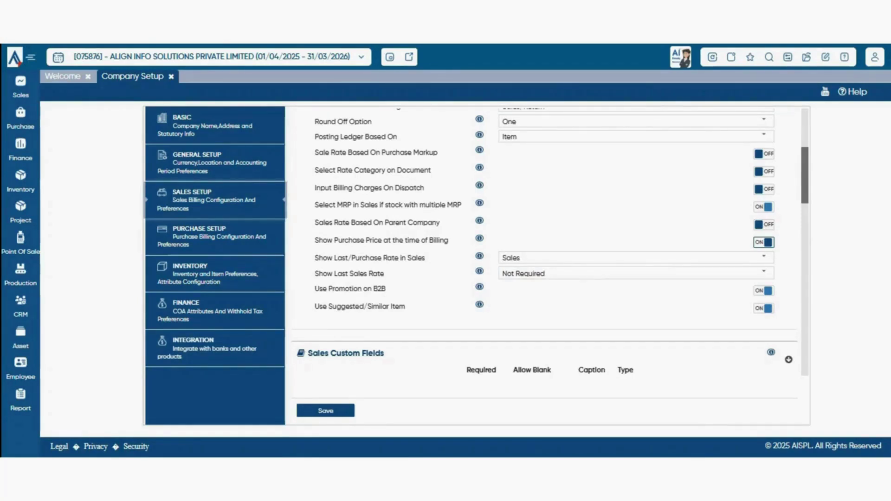
- Keep Show Last/Purchase Rate in Sales set to Sales
drag(332, 258, 387, 258)
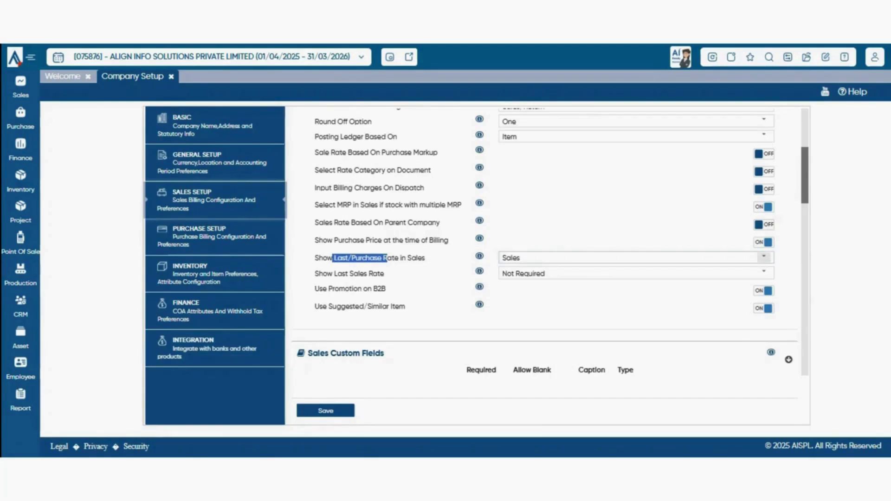
click(763, 257)
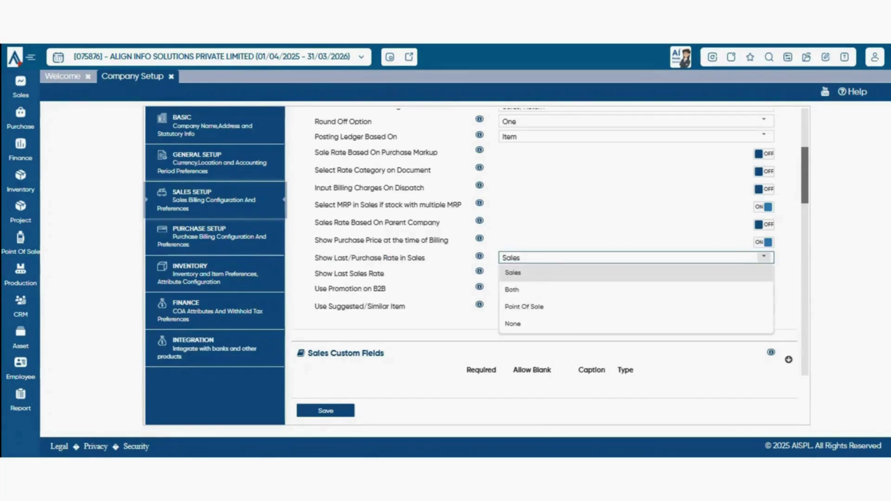
click(724, 273)
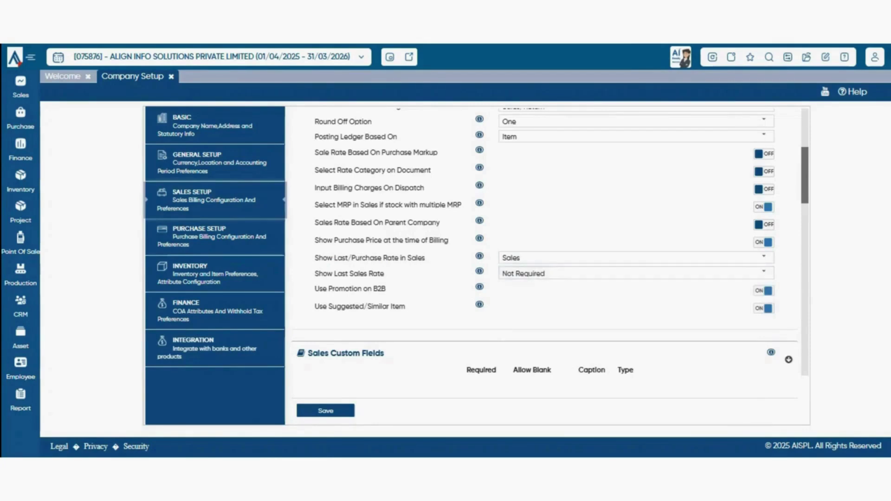
click(764, 257)
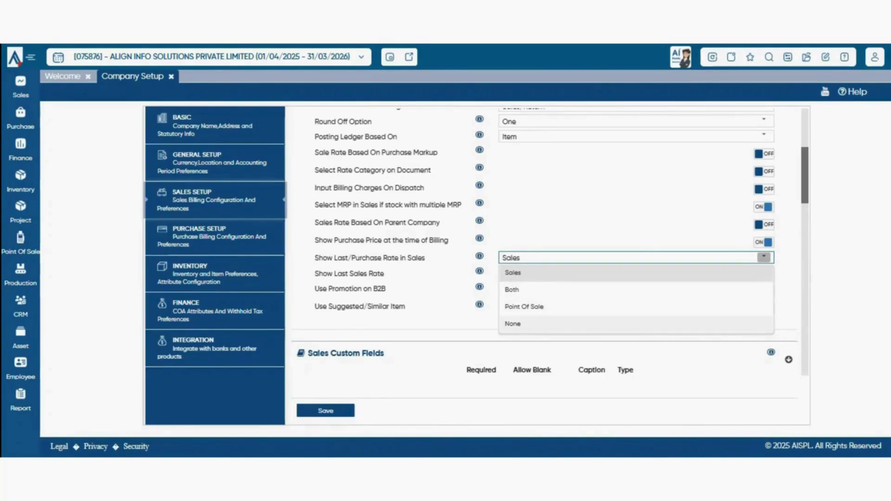
key(Escape)
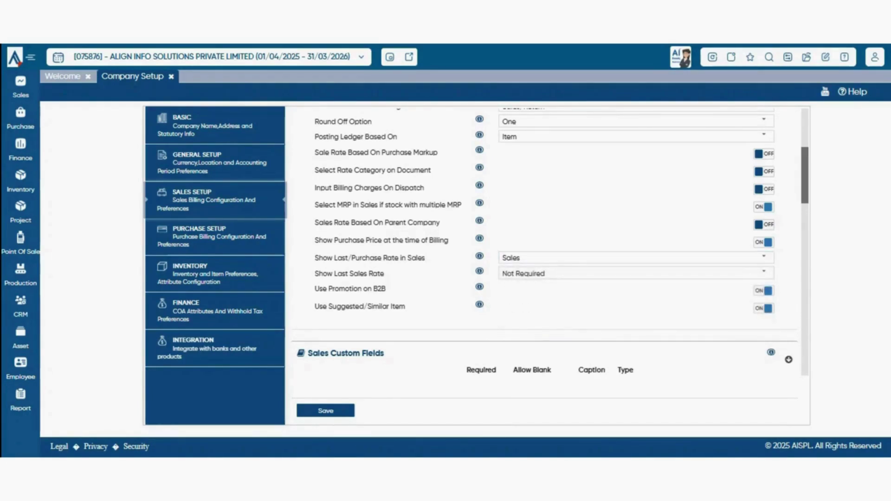
- Set Show Last Sales Rate to Party Item only, leaving Use Suggested/Similar Item on
click(764, 273)
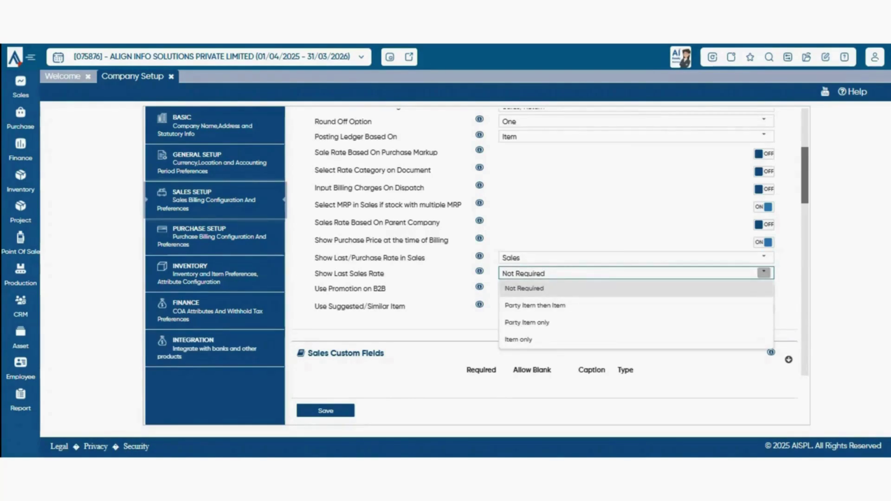
key(Escape)
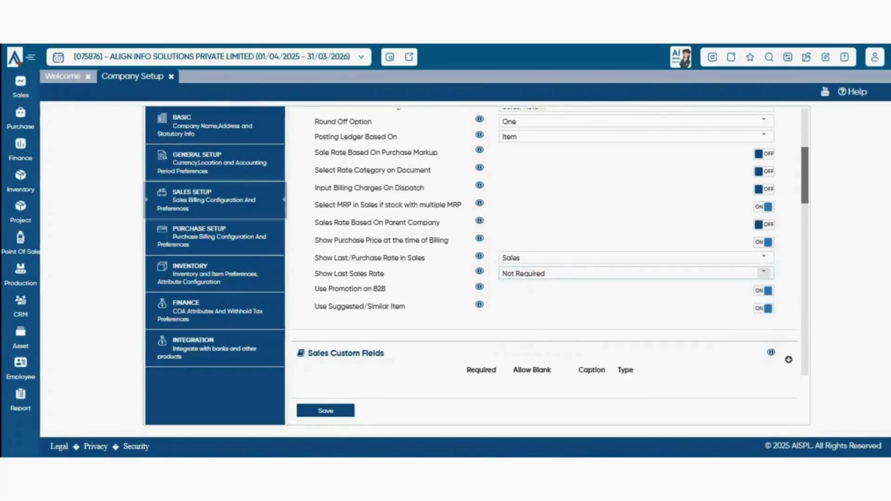
click(764, 273)
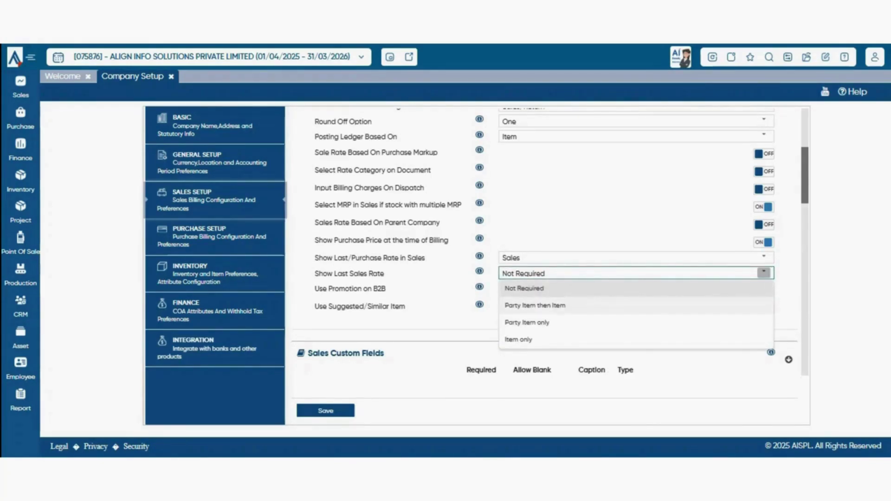
click(535, 306)
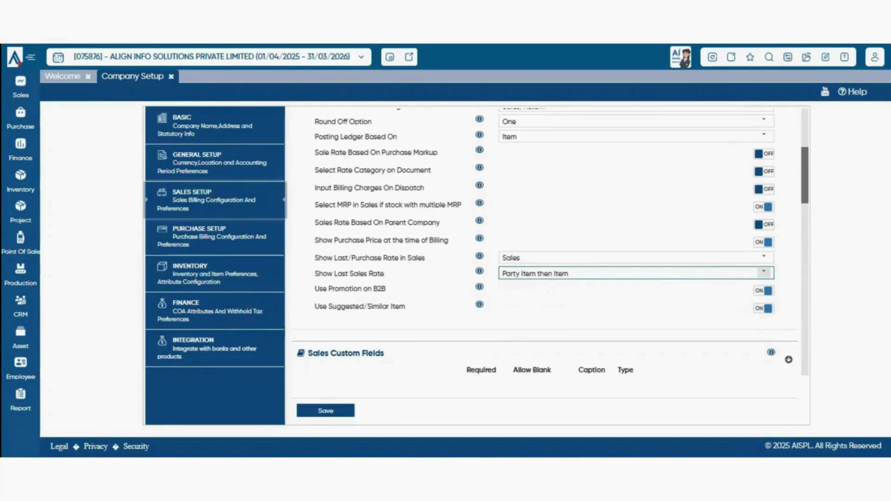
click(764, 272)
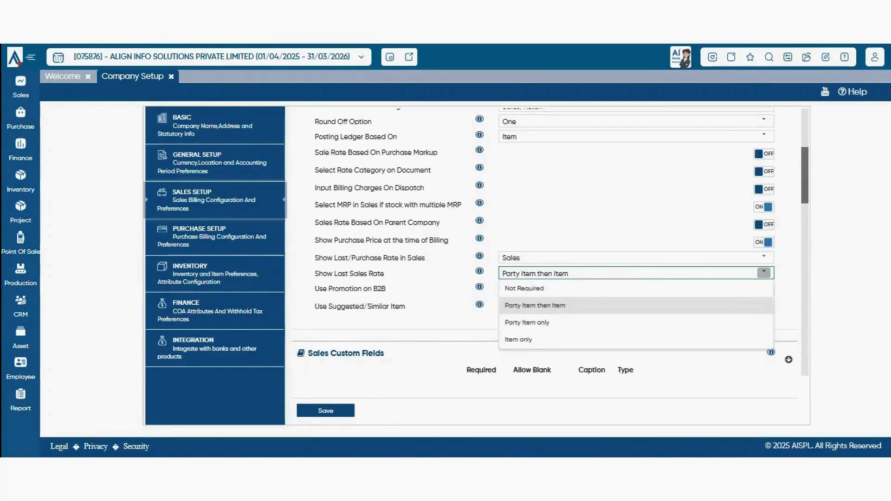
key(Escape)
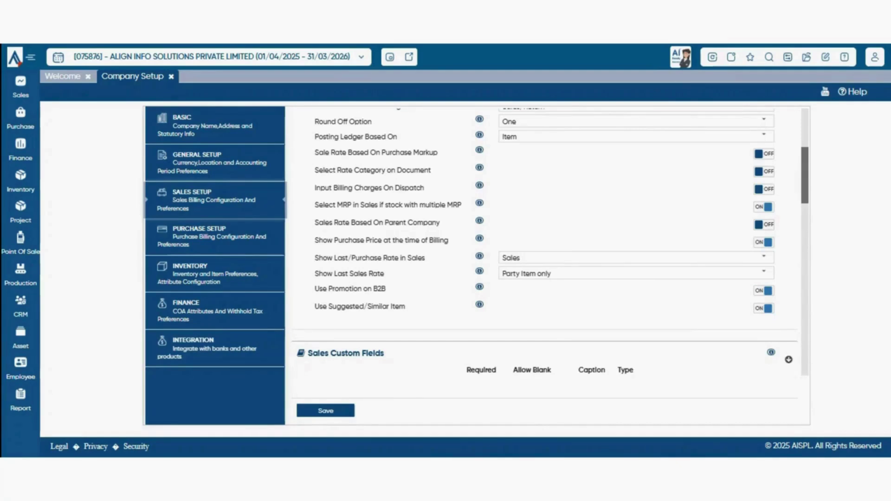
click(764, 309)
click(764, 309)
scroll(550, 241, down, 1)
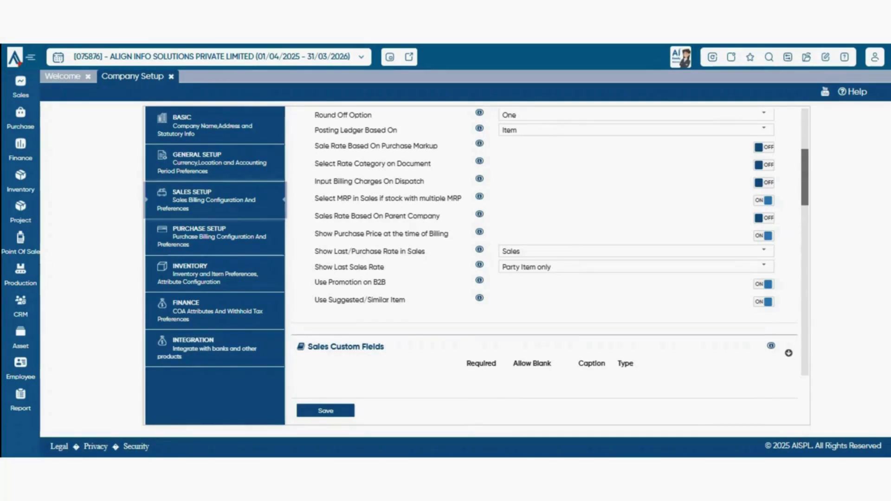
scroll(543, 242, down, 4)
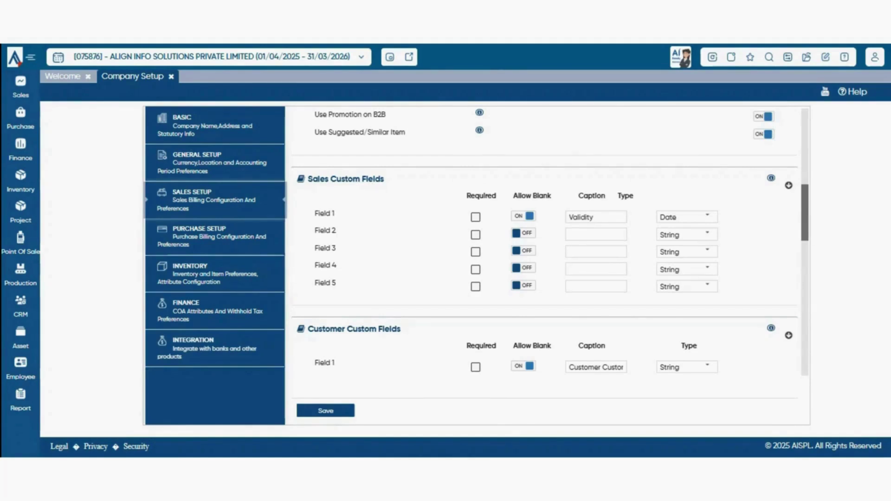
scroll(544, 243, down, 3)
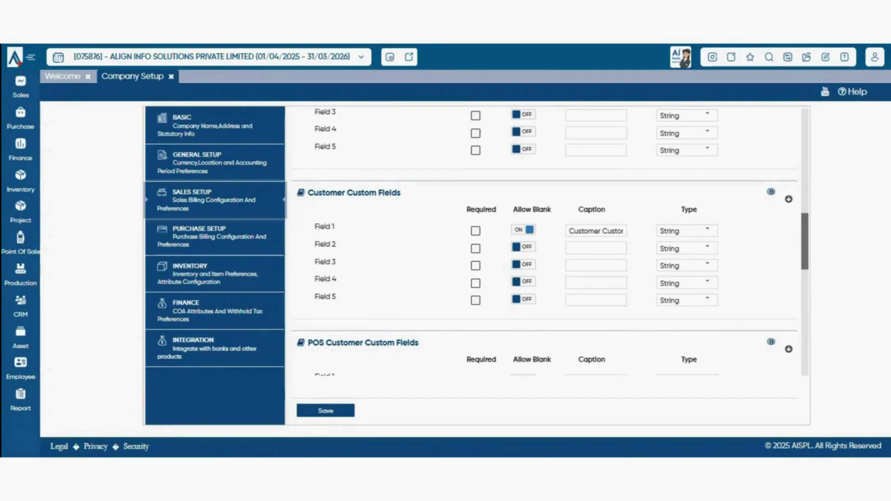
scroll(550, 242, down, 1)
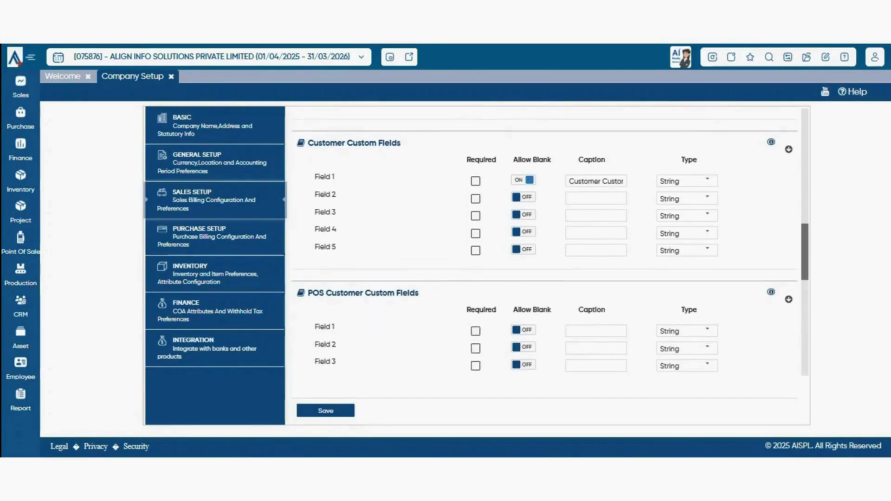
scroll(546, 242, down, 2)
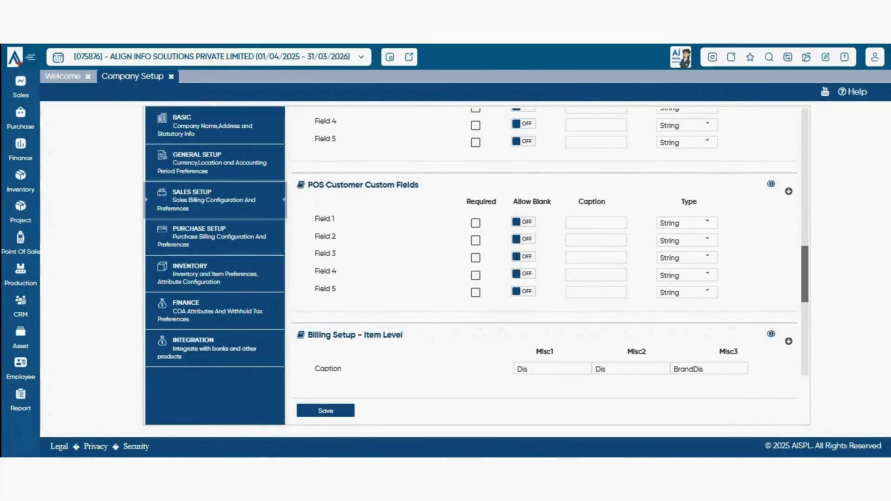
scroll(546, 241, up, 1)
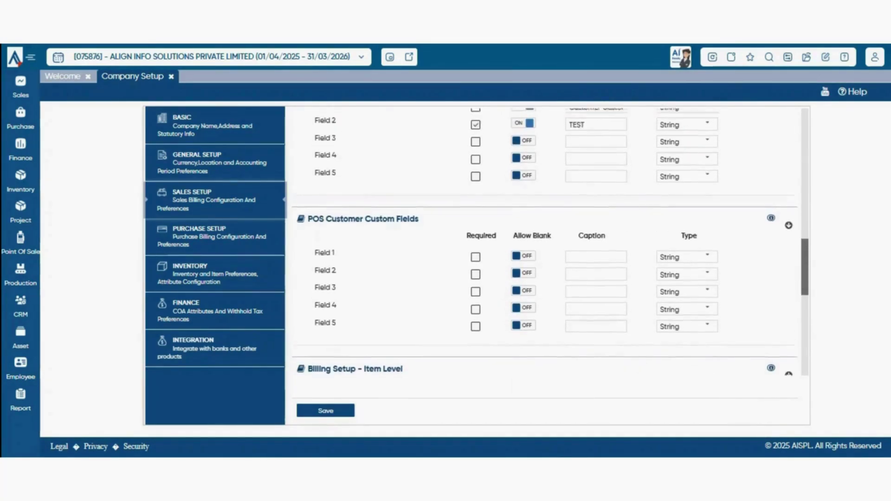
scroll(547, 241, down, 1)
scroll(546, 241, down, 3)
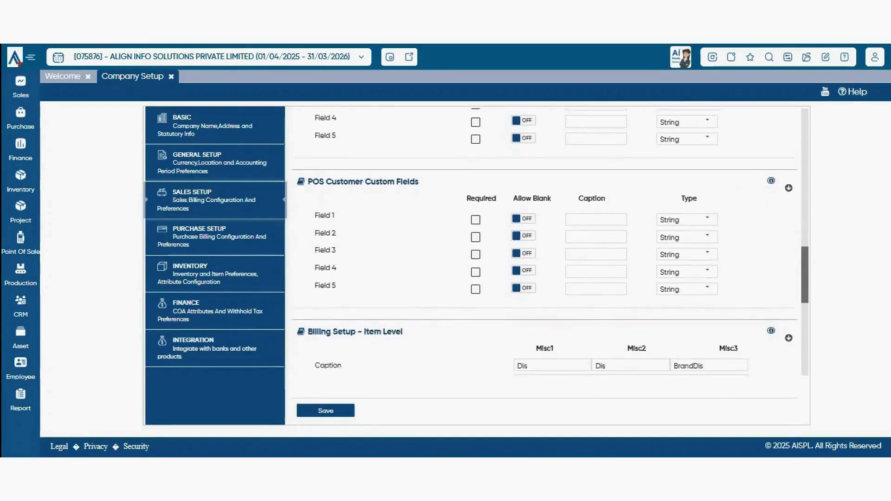
scroll(547, 241, down, 1)
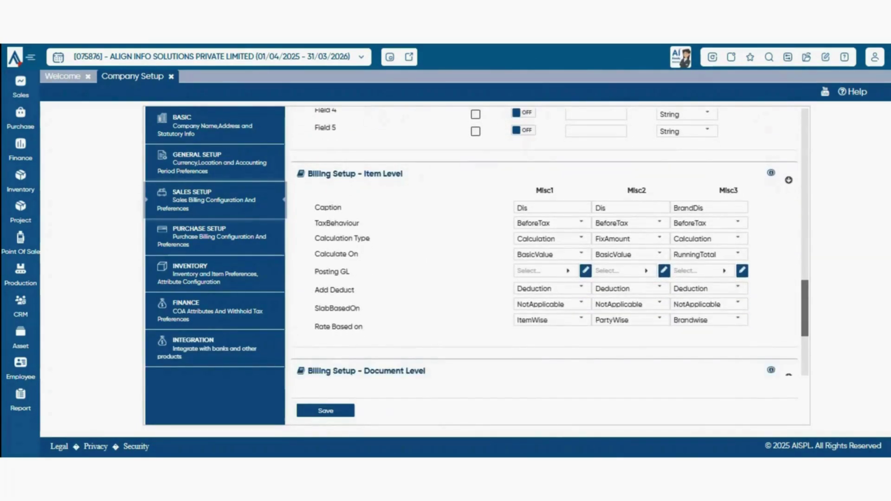
double_click(319, 173)
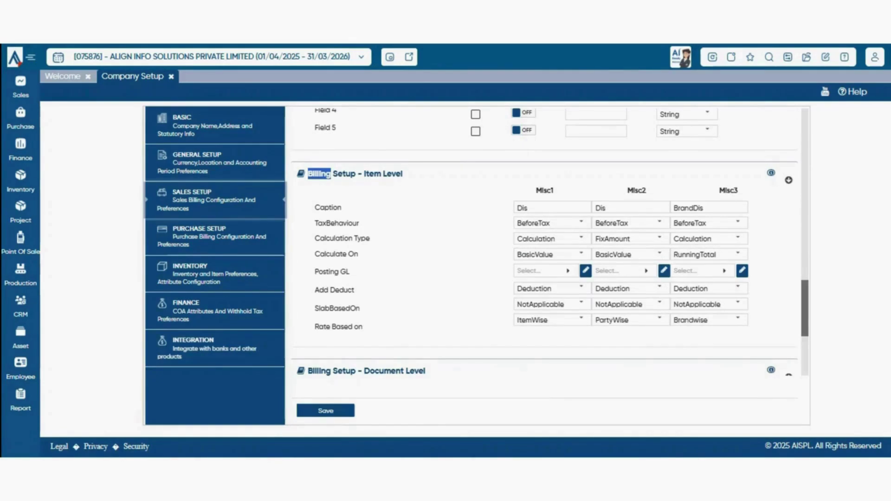
scroll(547, 242, down, 1)
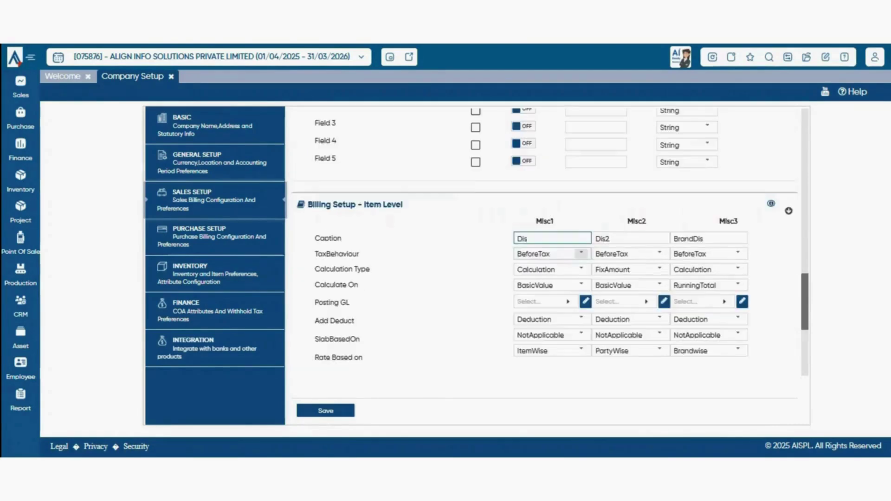
click(581, 254)
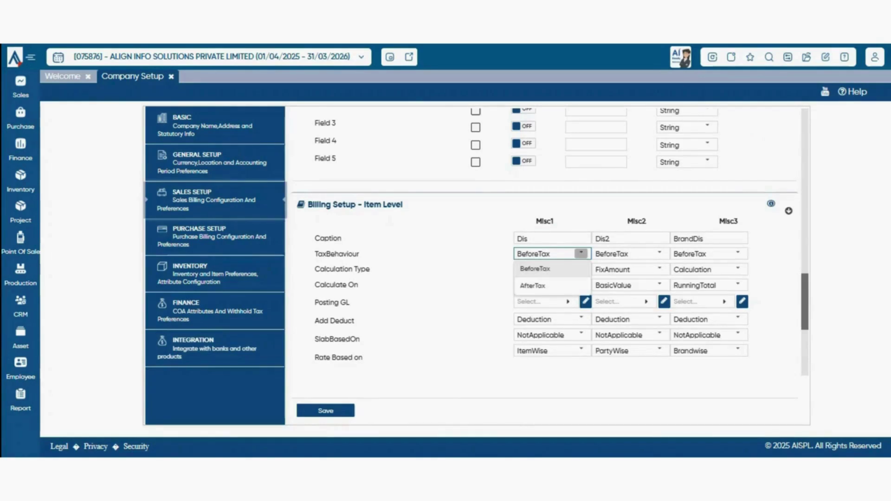
click(553, 269)
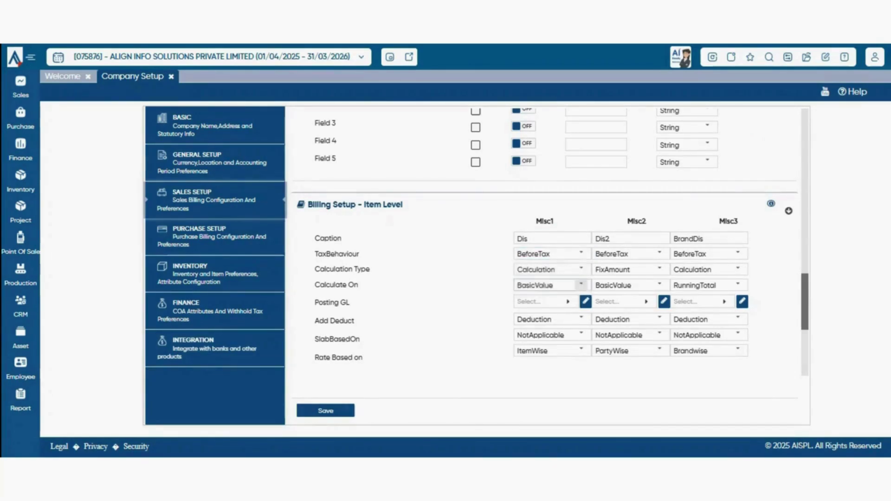
click(581, 269)
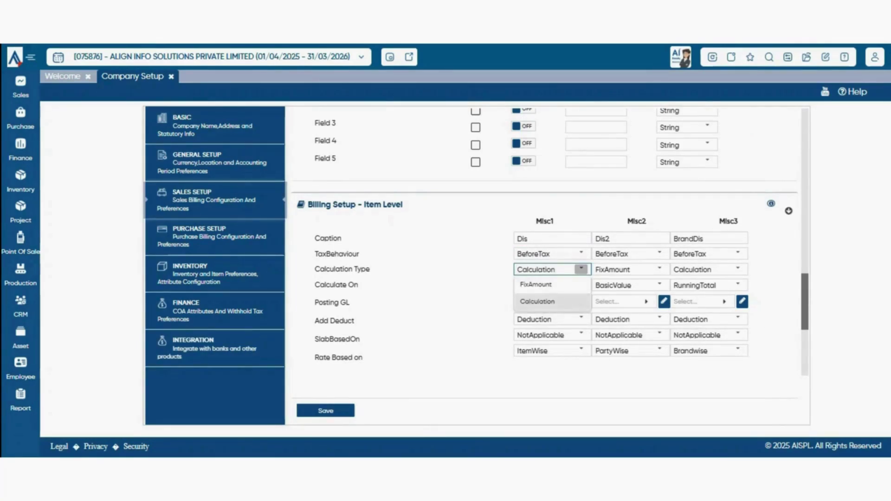
click(537, 302)
click(581, 270)
click(537, 302)
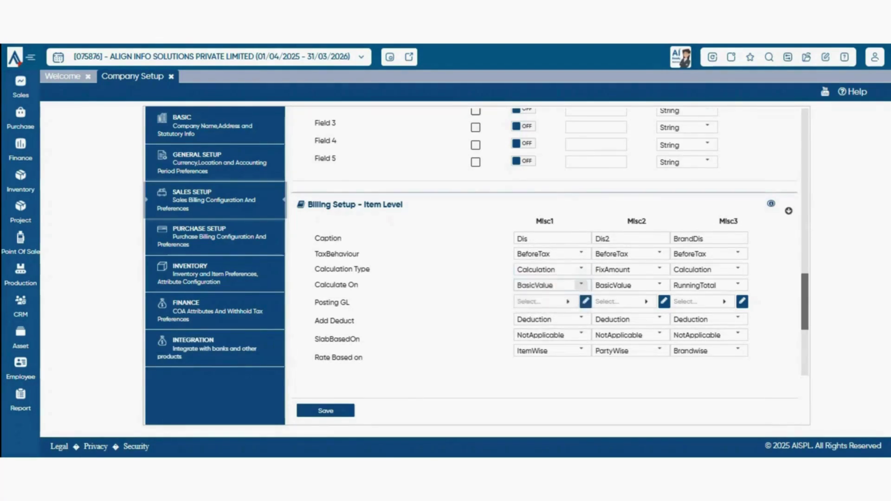
click(581, 285)
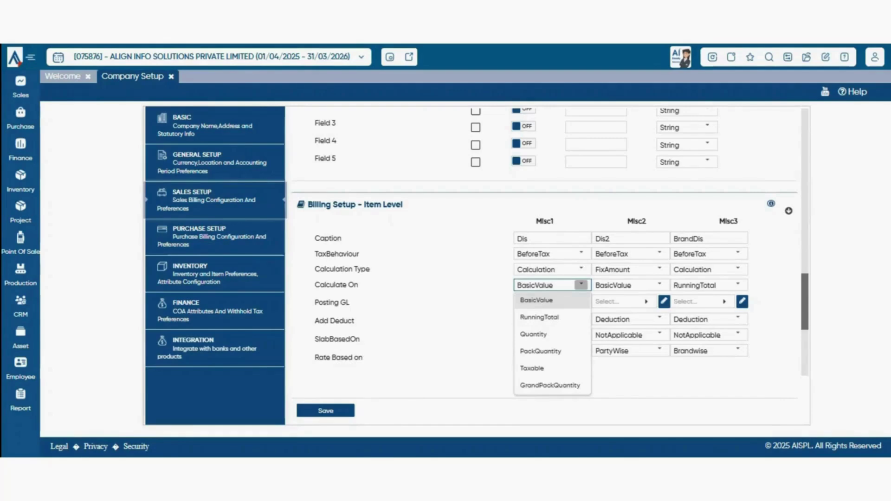
click(550, 301)
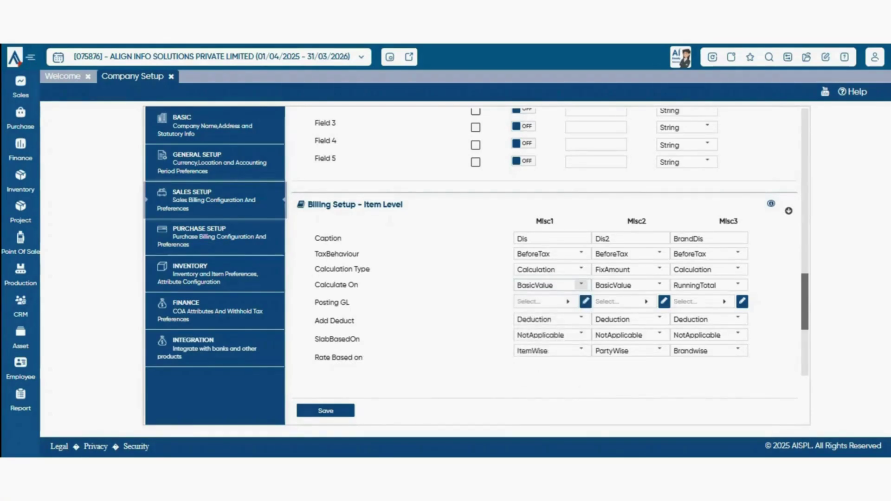
click(582, 285)
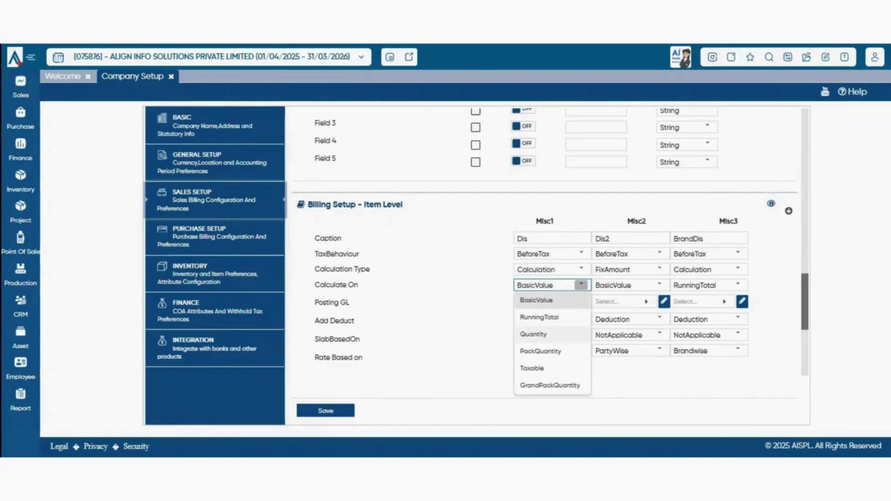
click(551, 300)
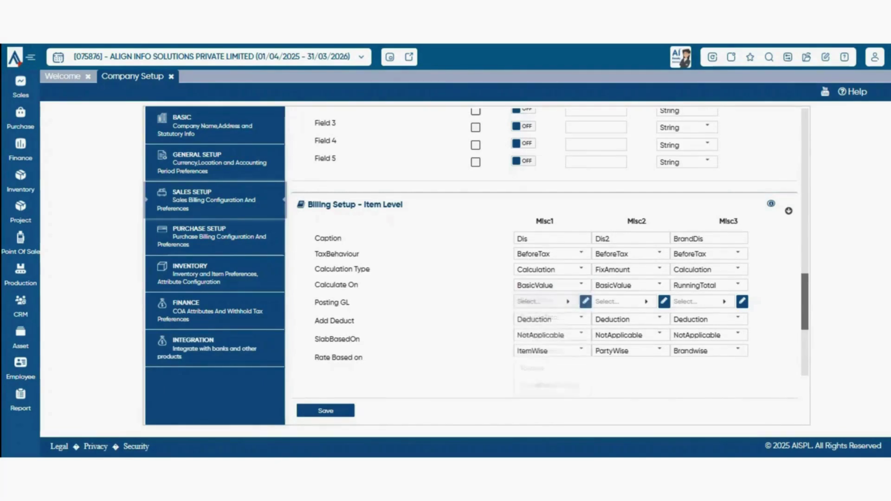
click(550, 301)
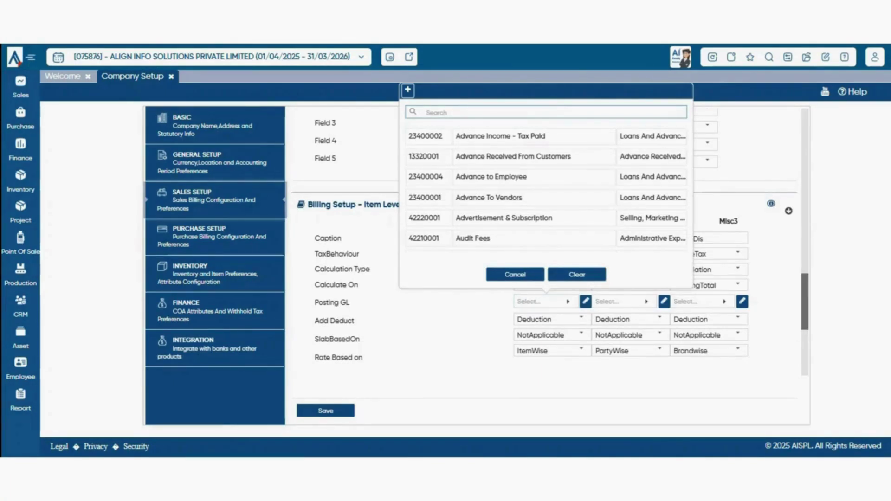
key(Escape)
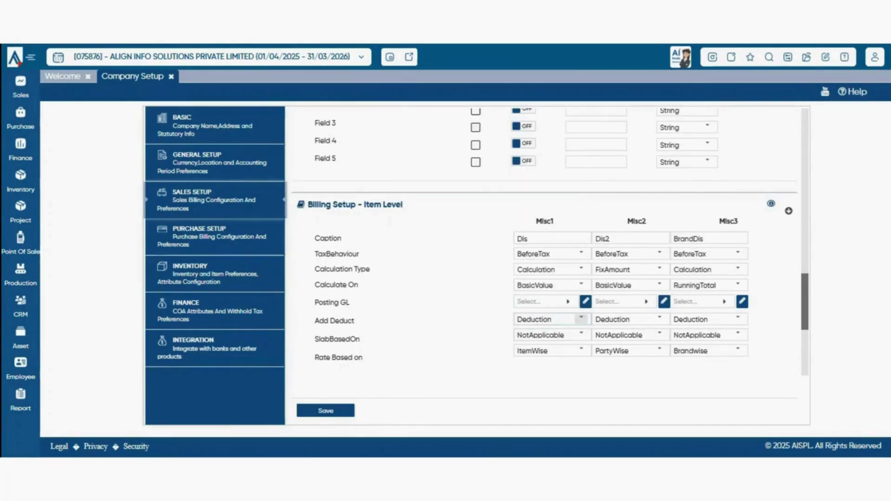
click(581, 319)
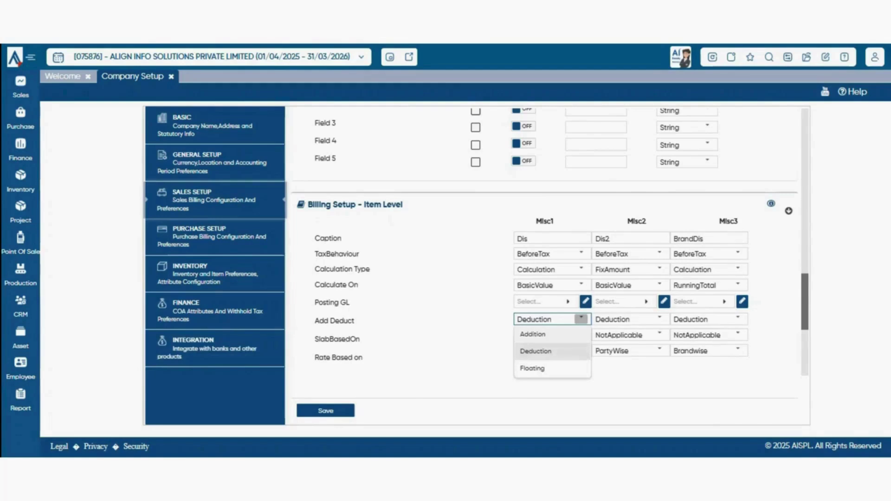
click(552, 351)
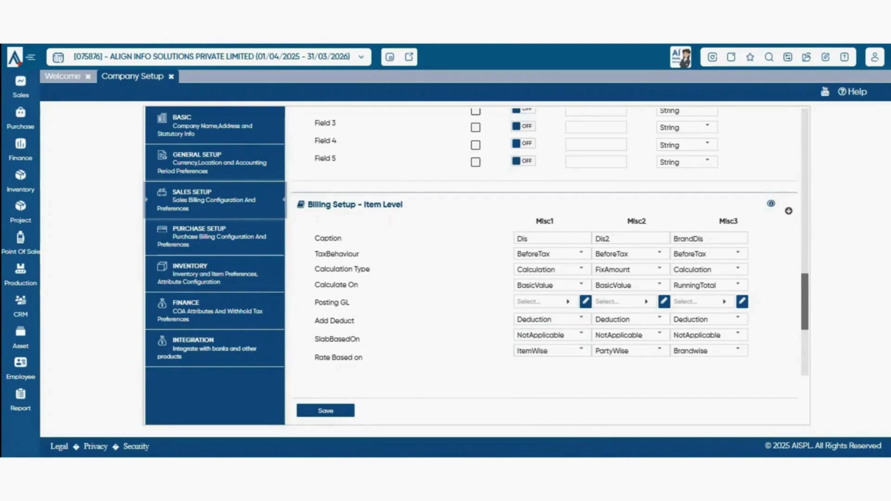
click(581, 351)
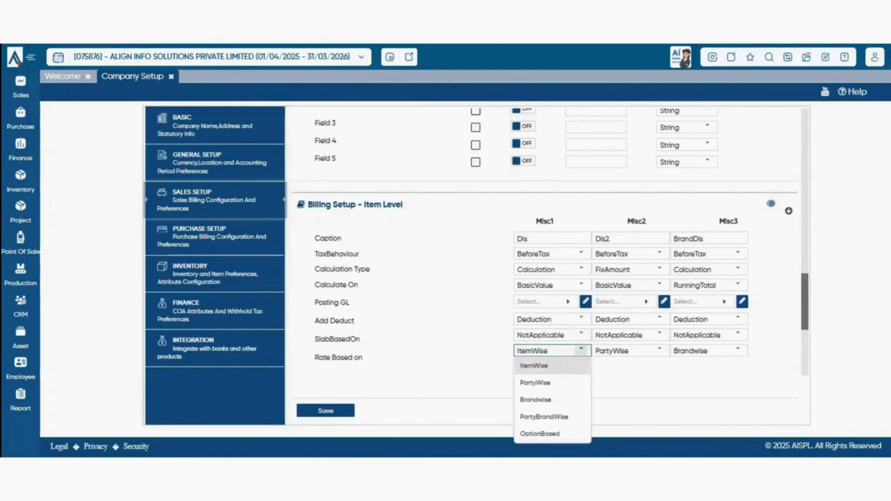
click(581, 351)
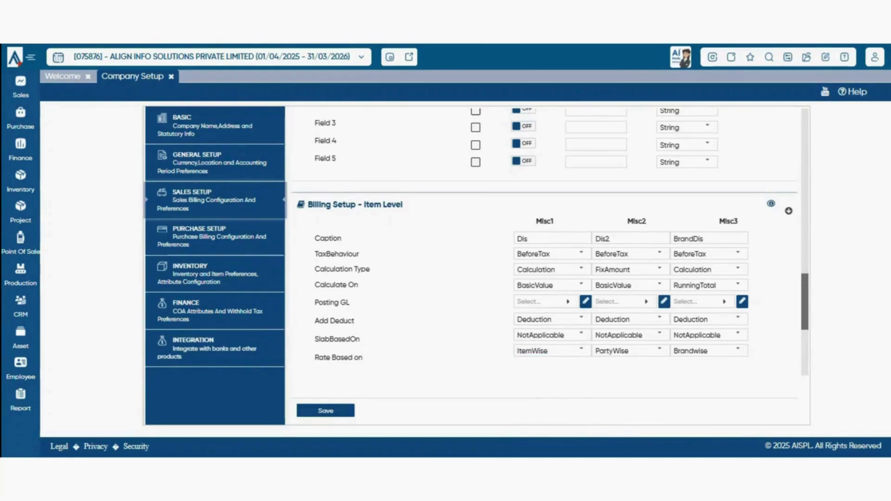
- Confirm the Misc2 TCS charge stays AfterTax, FixAmount, calculated on RunningTotalWithTax
scroll(550, 242, down, 5)
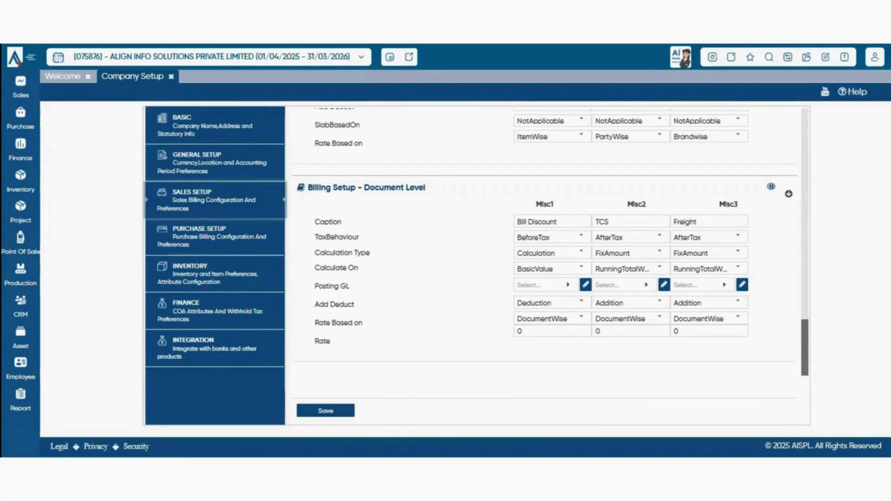
click(609, 222)
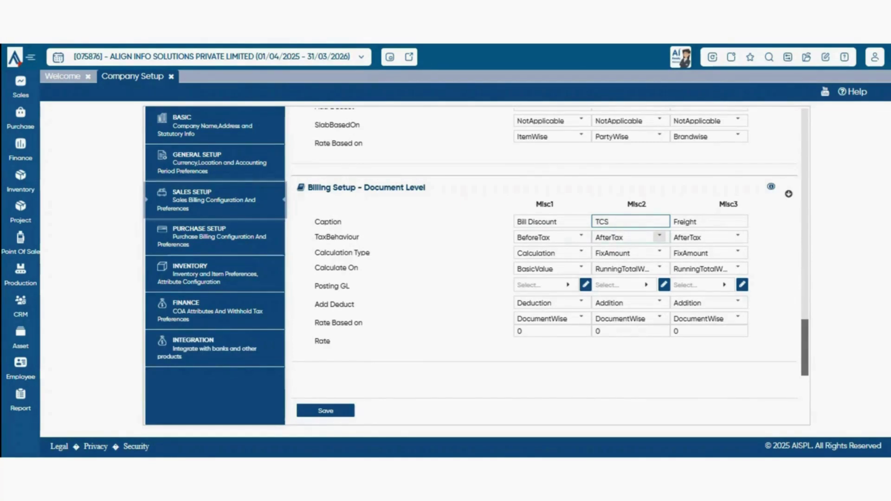
click(659, 236)
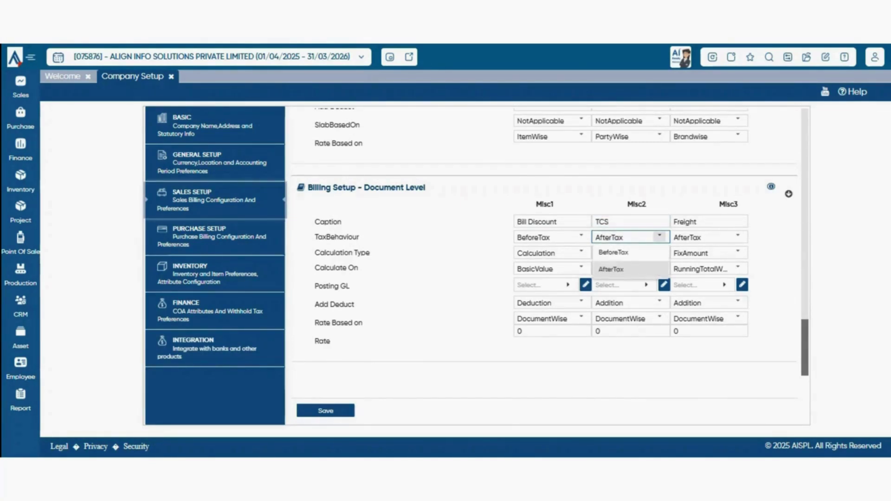
click(611, 269)
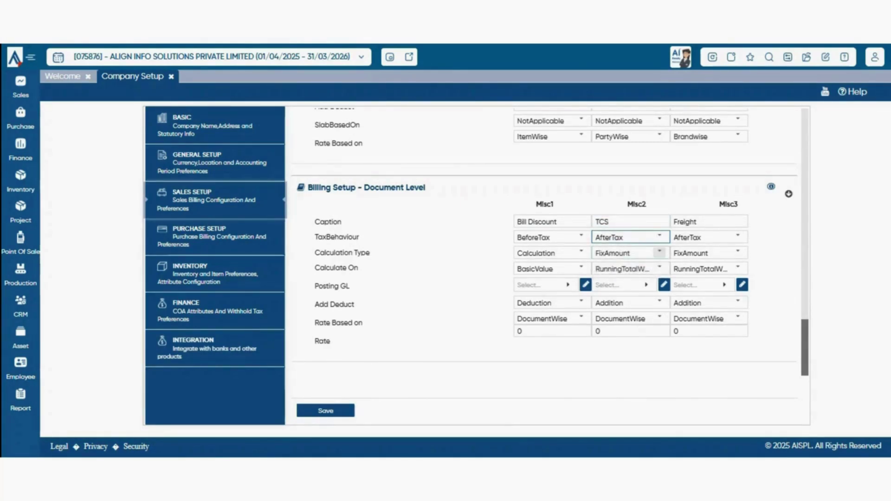
click(659, 252)
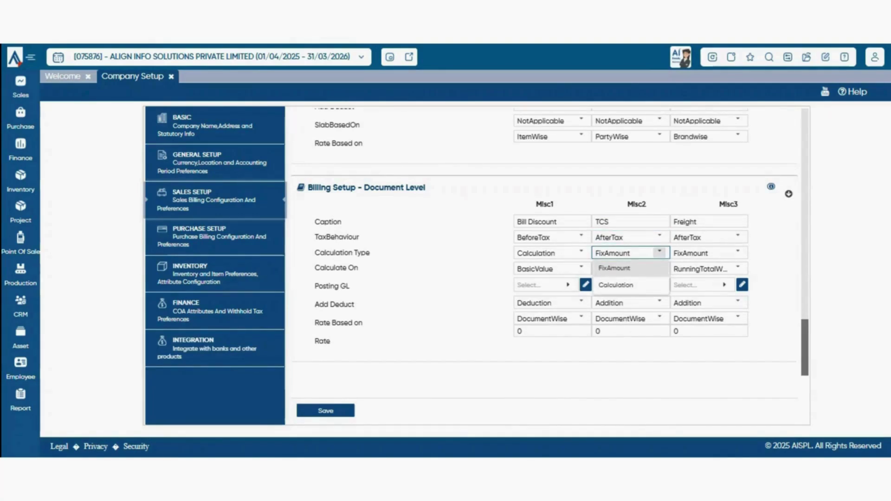
click(659, 252)
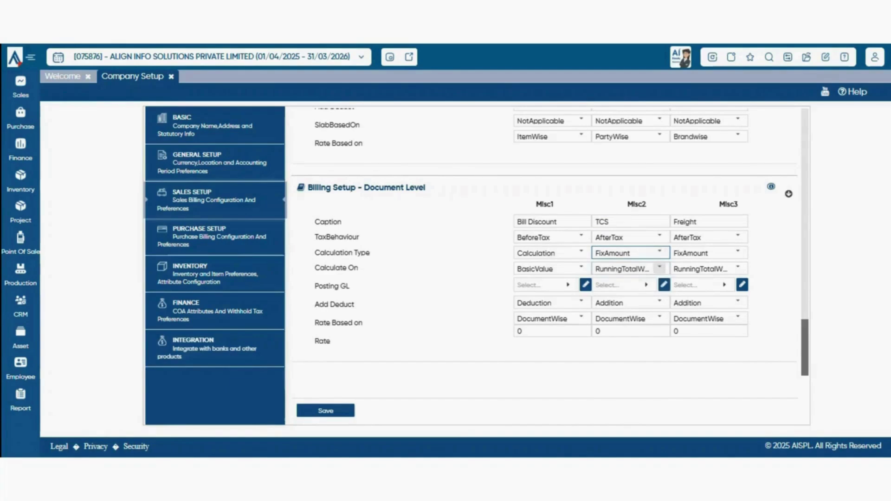
click(659, 267)
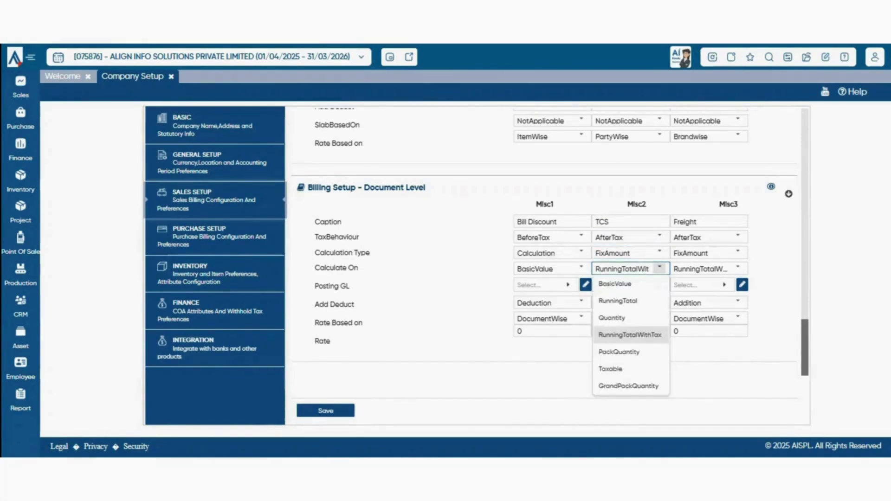
click(630, 334)
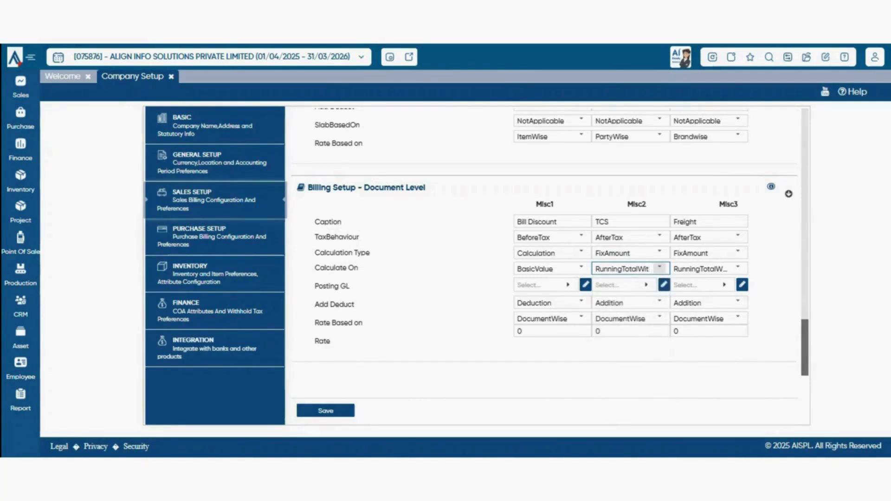
click(659, 267)
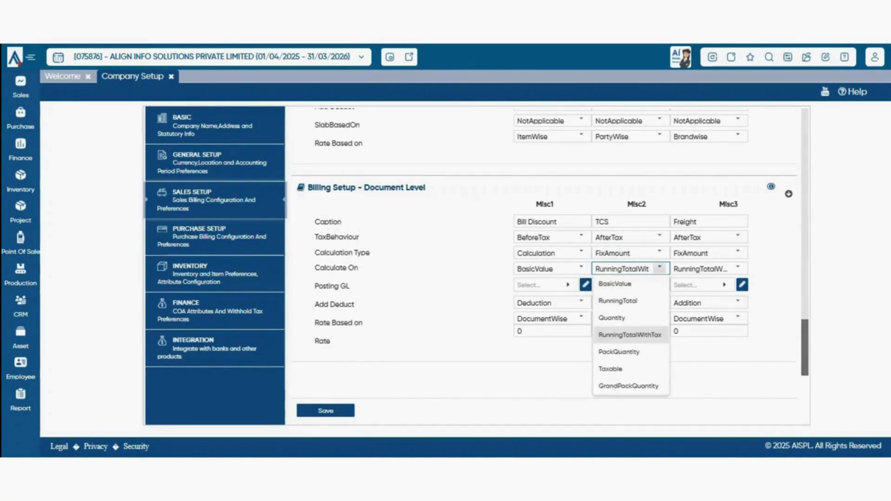
click(659, 267)
- Post TCS to the TDS & TCS Payable account, keeping it an Addition rated DocumentWise
click(622, 285)
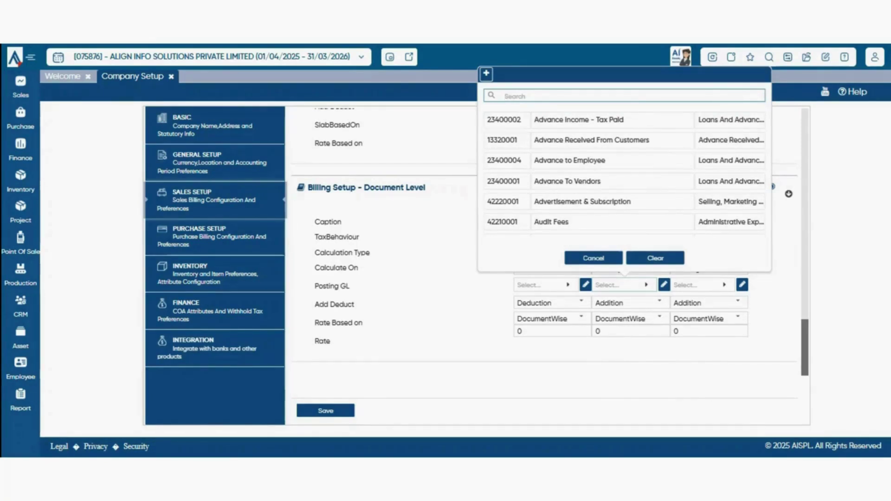
key(Escape)
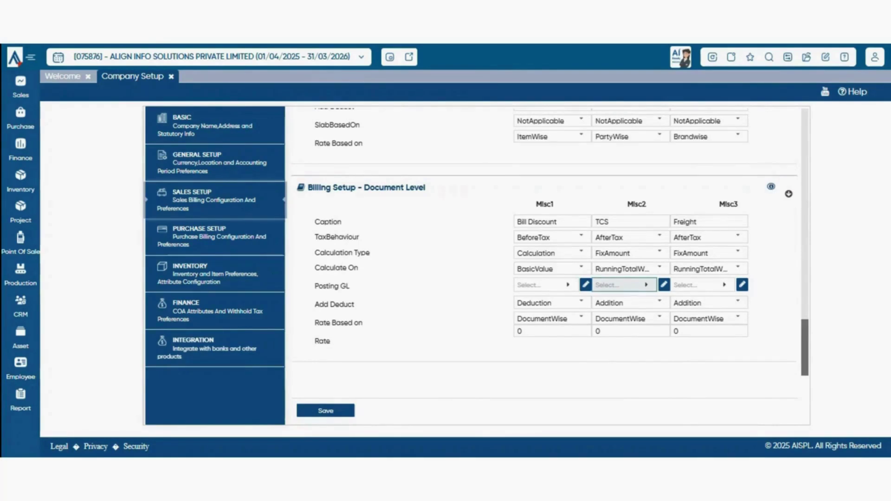
click(625, 285)
text(TCS)
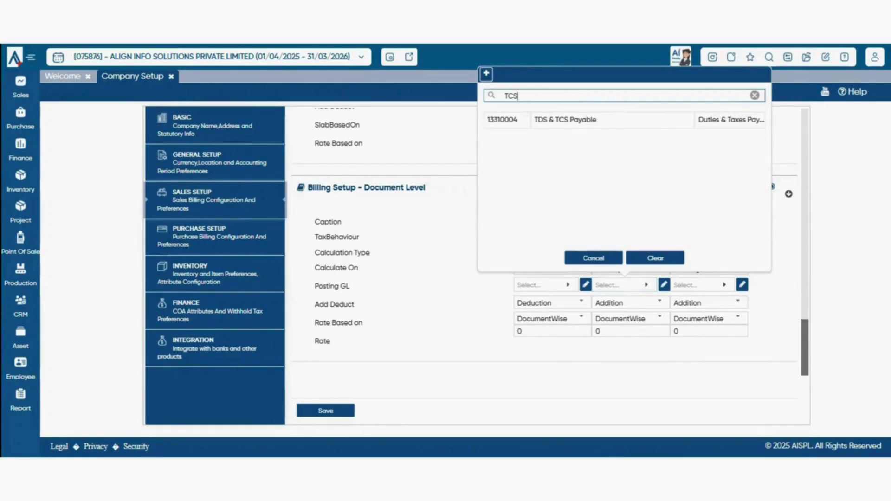
click(643, 120)
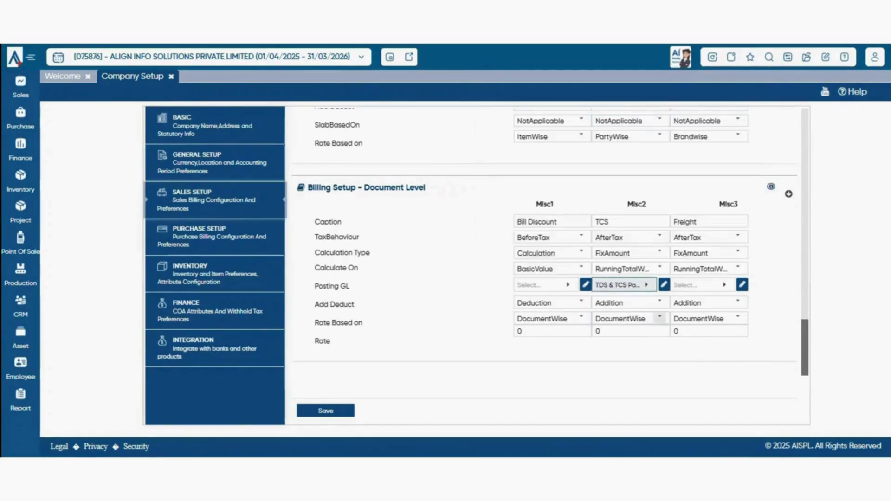
click(660, 302)
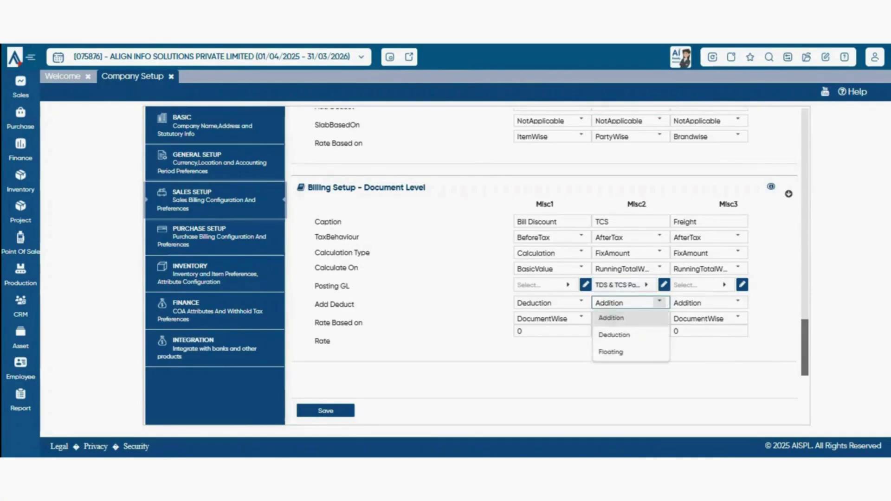
click(613, 318)
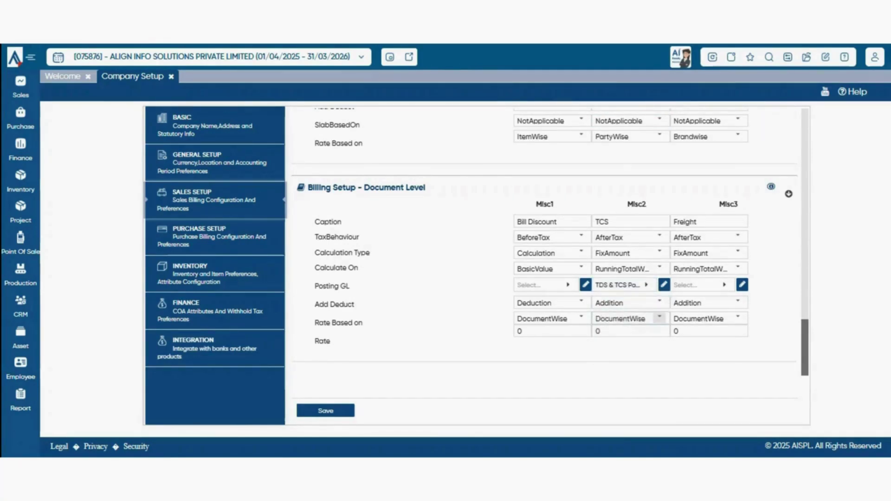
click(660, 318)
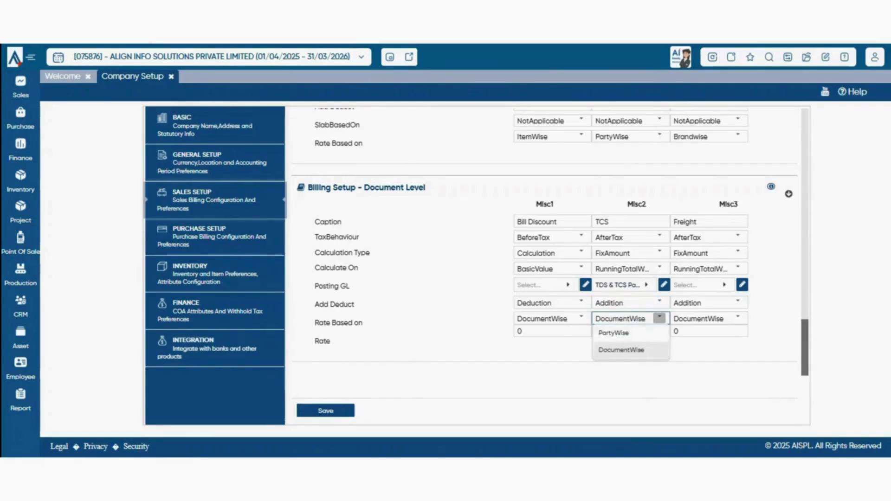
click(622, 350)
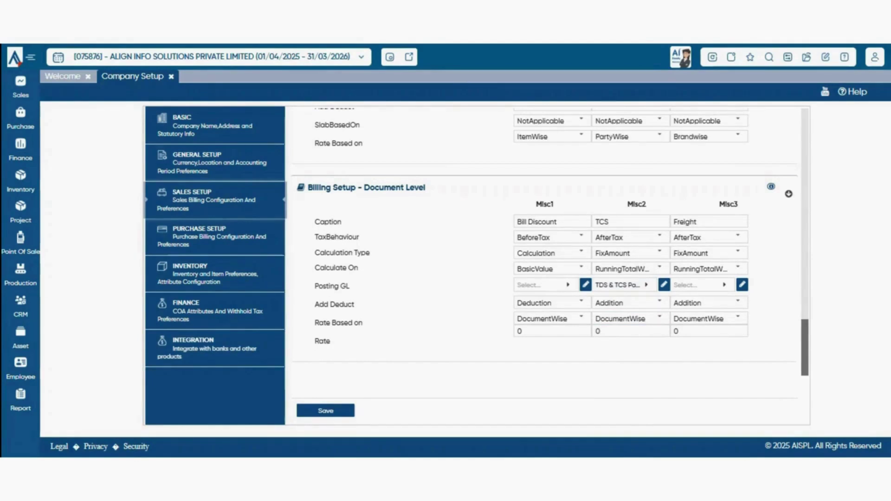
- Go to the Sales > Customer master list and start a new customer record
scroll(550, 243, up, 15)
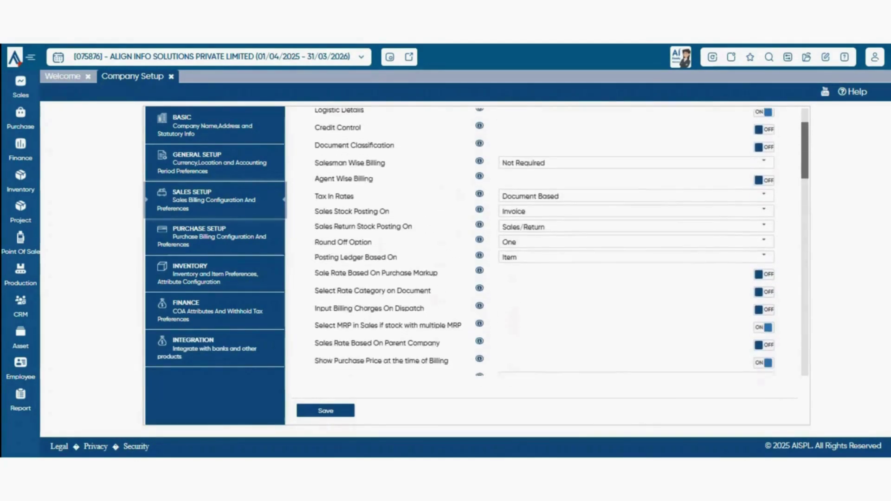
scroll(550, 242, up, 2)
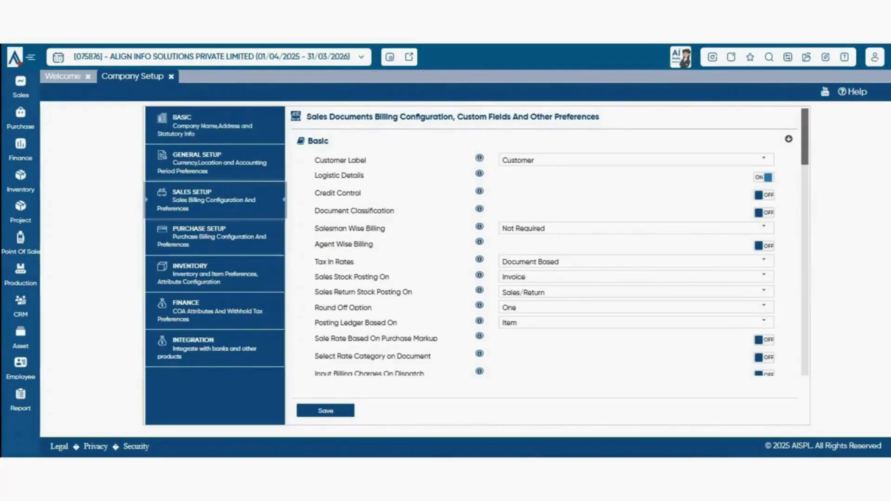
click(20, 87)
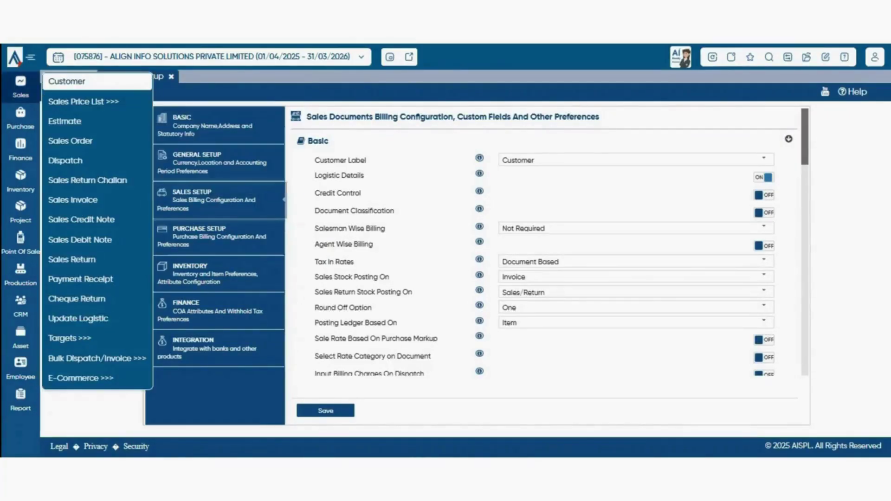
click(67, 81)
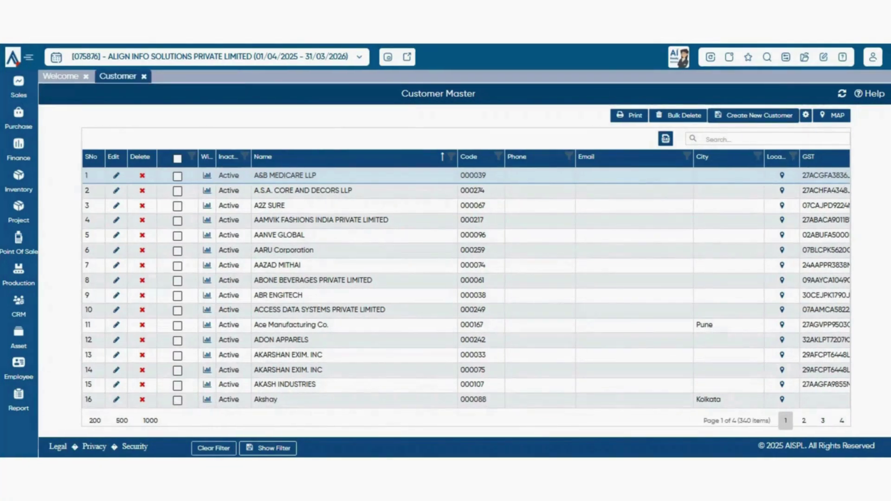
click(756, 115)
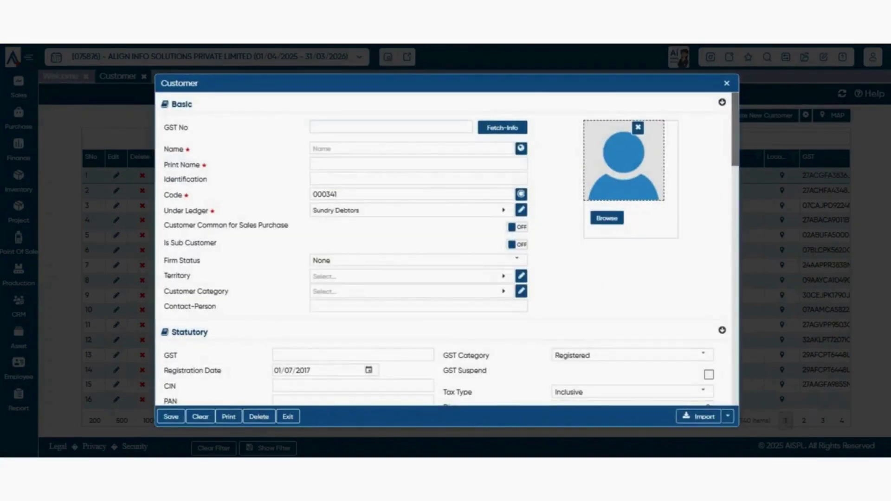
- Paste BTW India's GST number into GST No, then check the Territory and Customer Category lookups
scroll(446, 249, down, 5)
scroll(447, 250, up, 5)
click(391, 128)
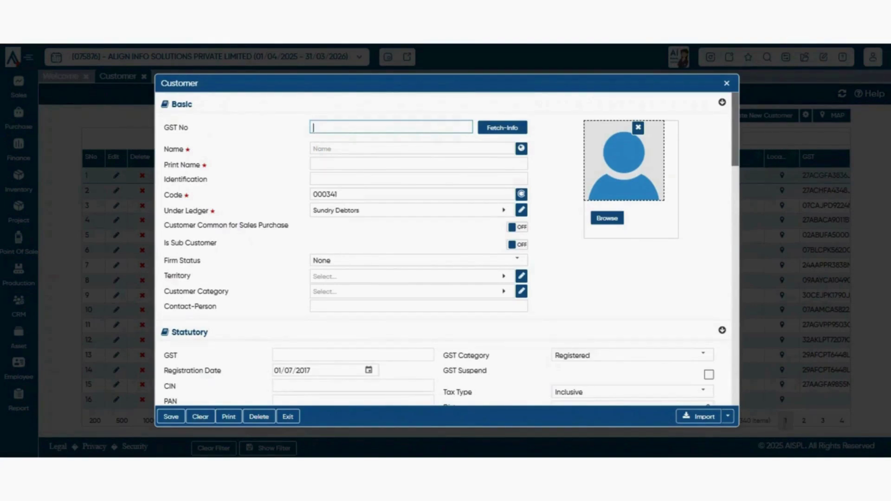
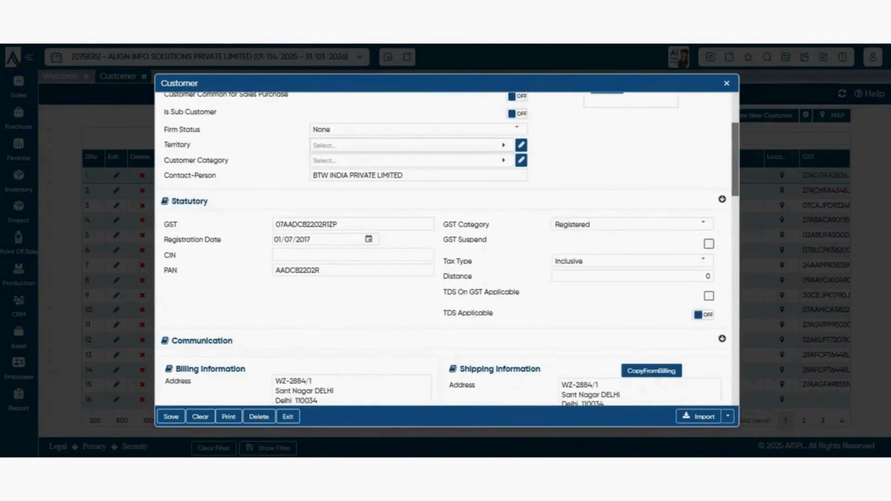
click(412, 145)
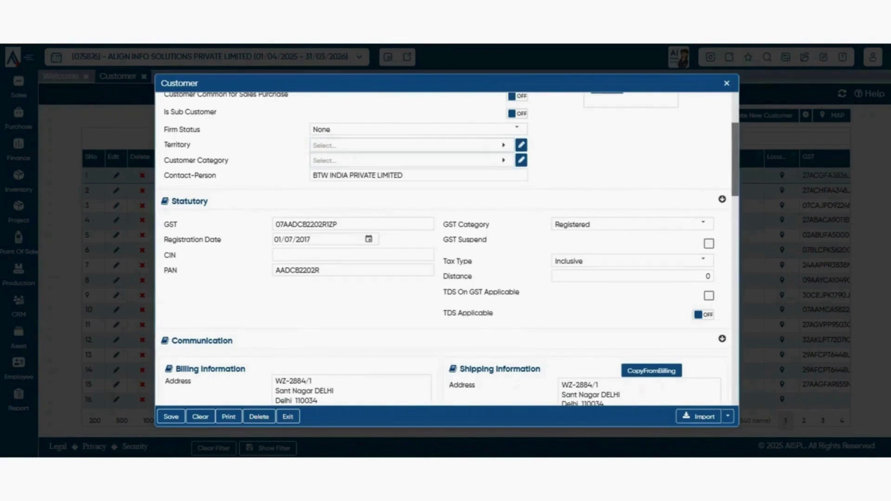
click(413, 145)
click(413, 161)
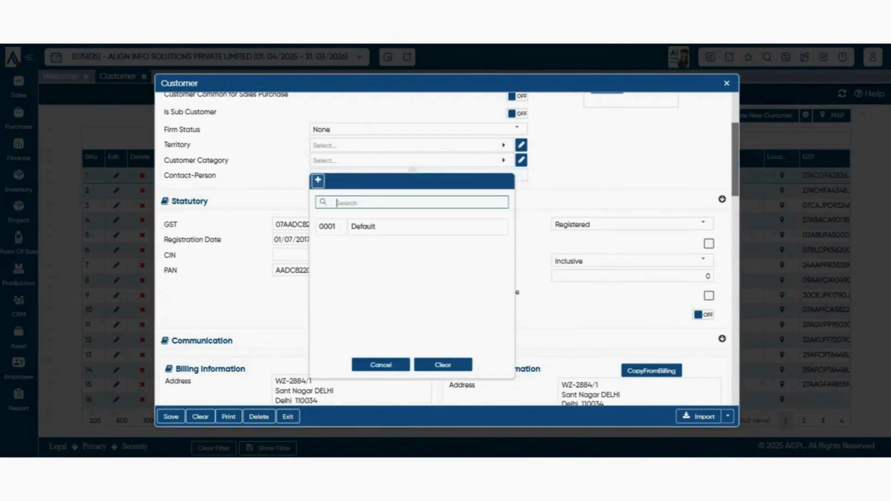
- Choose 0001 Default as the customer category, cancelling the new-category form without saving
click(363, 226)
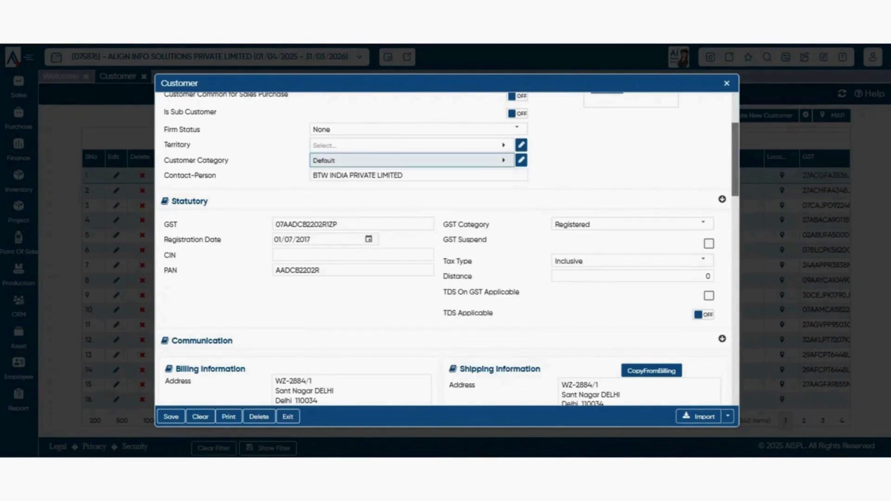
click(412, 161)
click(318, 181)
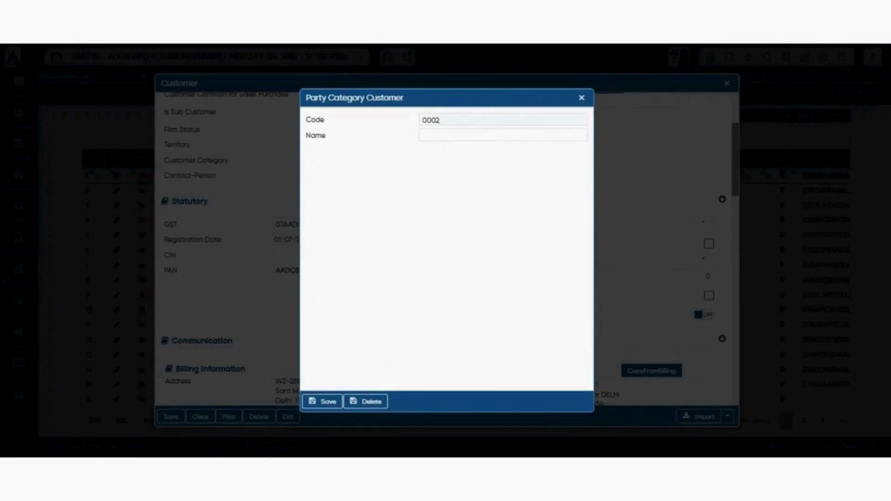
click(502, 135)
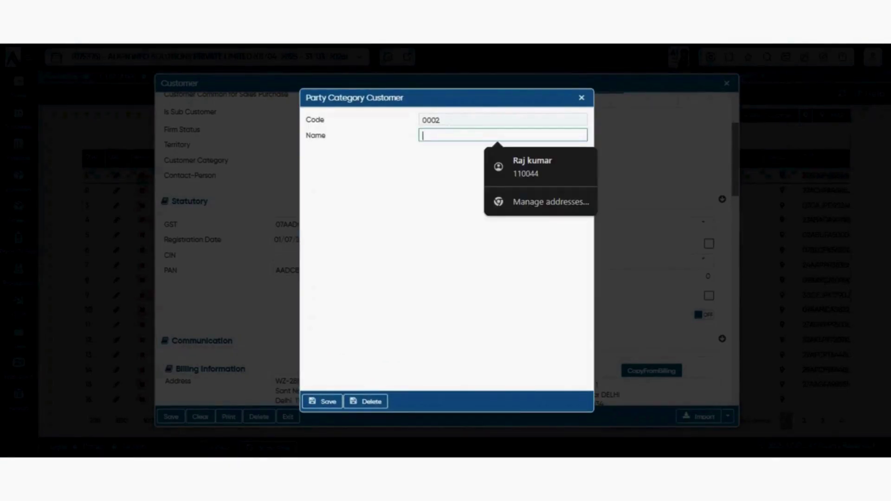
click(581, 97)
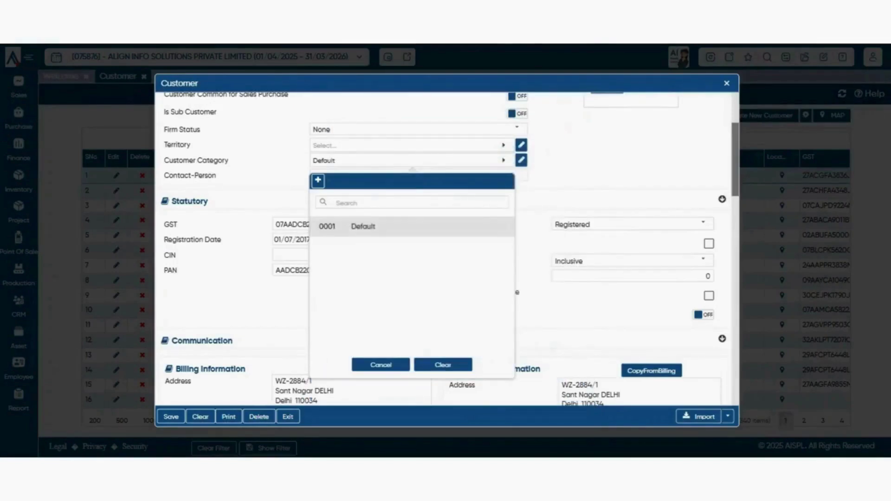
click(568, 128)
scroll(446, 250, down, 2)
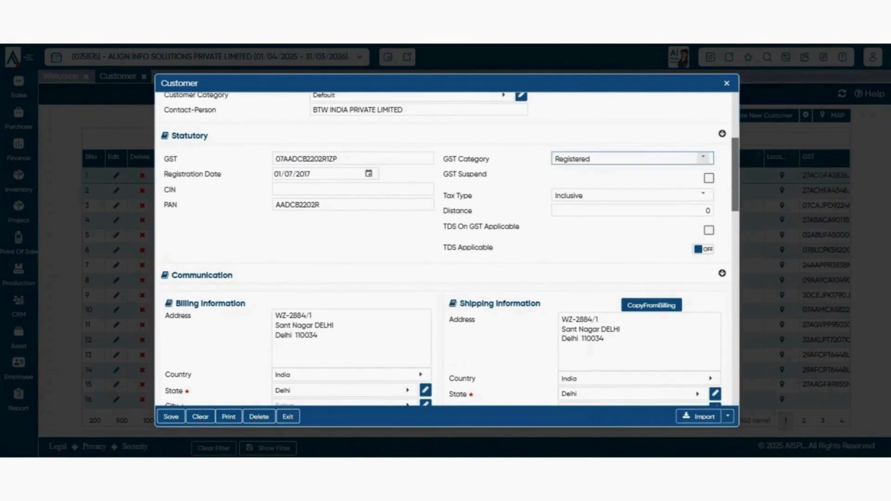
click(703, 158)
key(Escape)
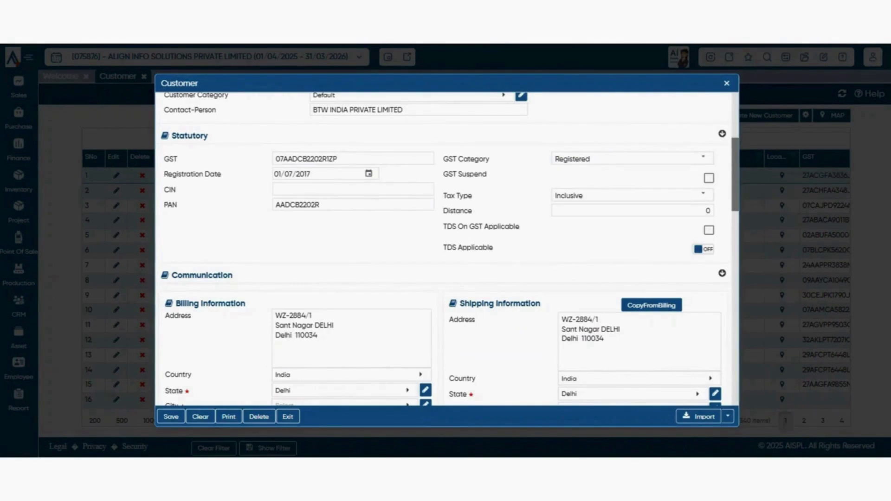
click(703, 158)
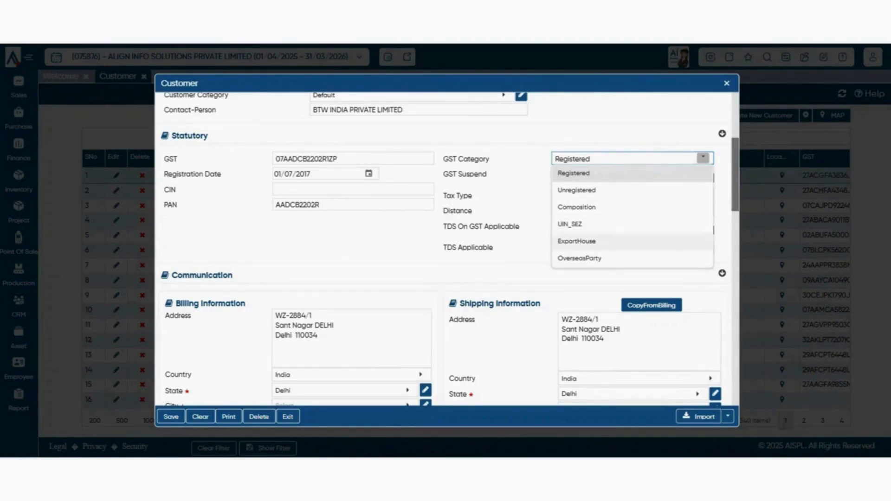
click(722, 218)
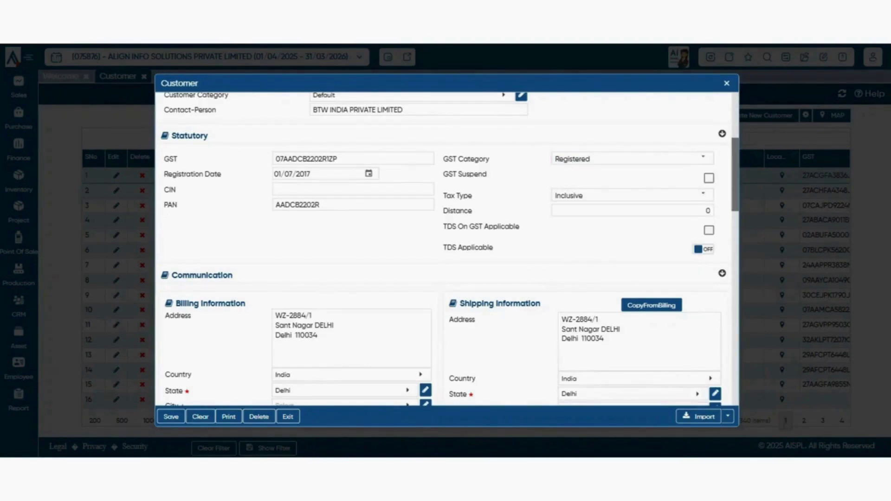
scroll(448, 249, up, 4)
scroll(447, 249, down, 7)
scroll(447, 249, up, 6)
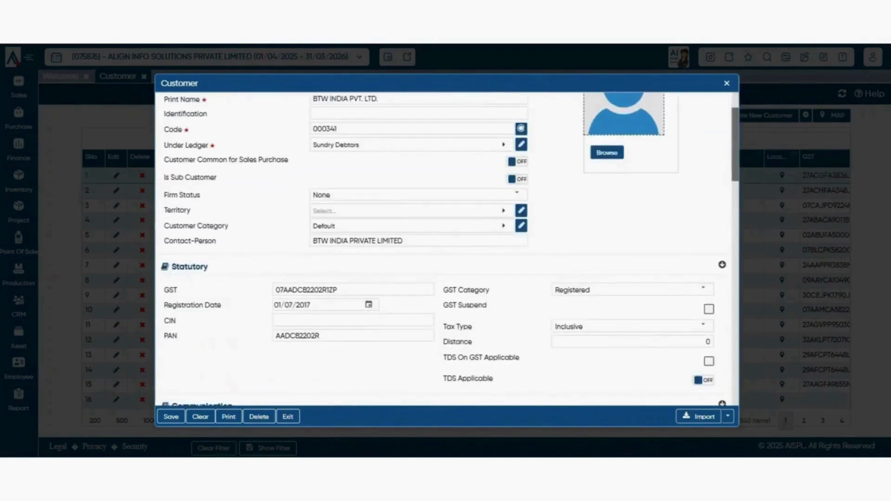
scroll(447, 249, down, 3)
scroll(448, 249, up, 5)
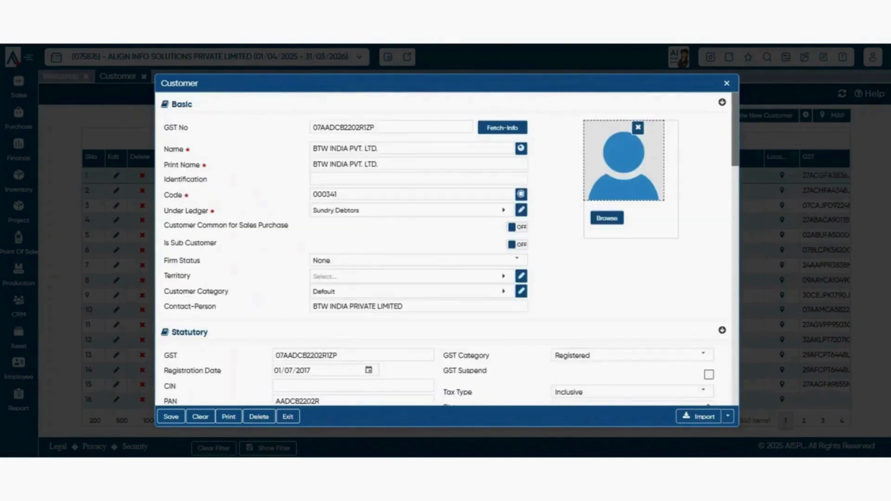
scroll(448, 250, down, 2)
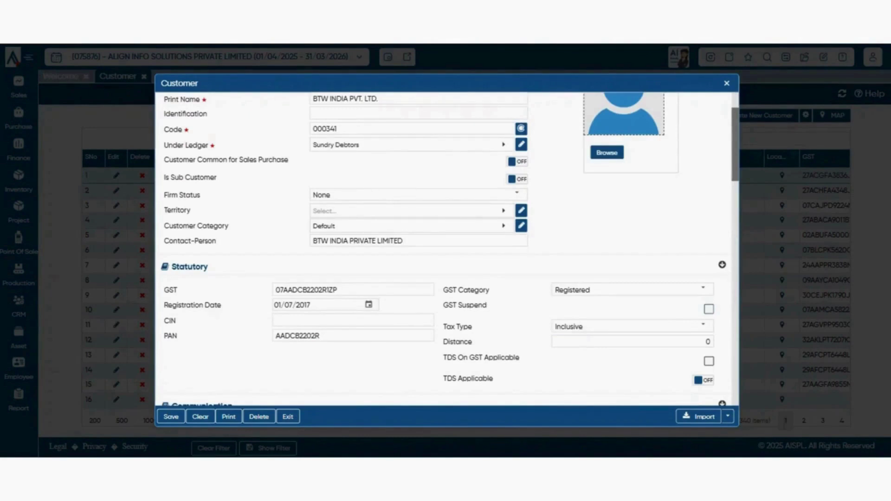
scroll(447, 249, down, 2)
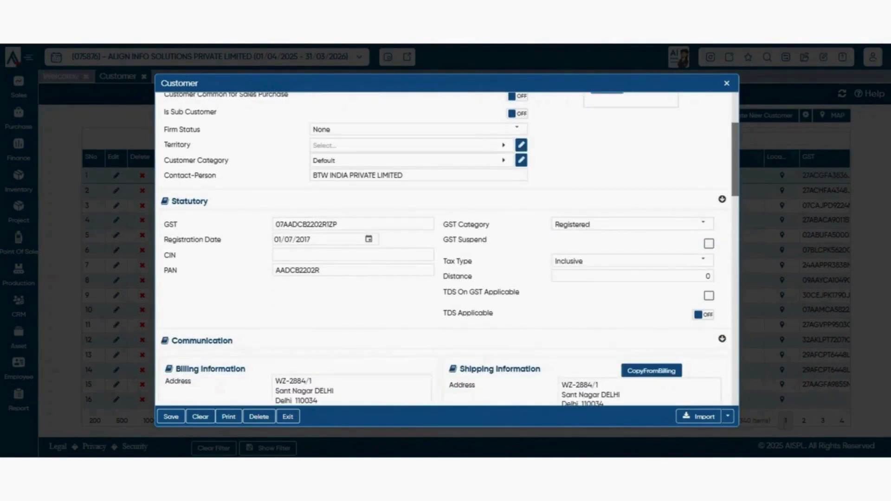
click(353, 255)
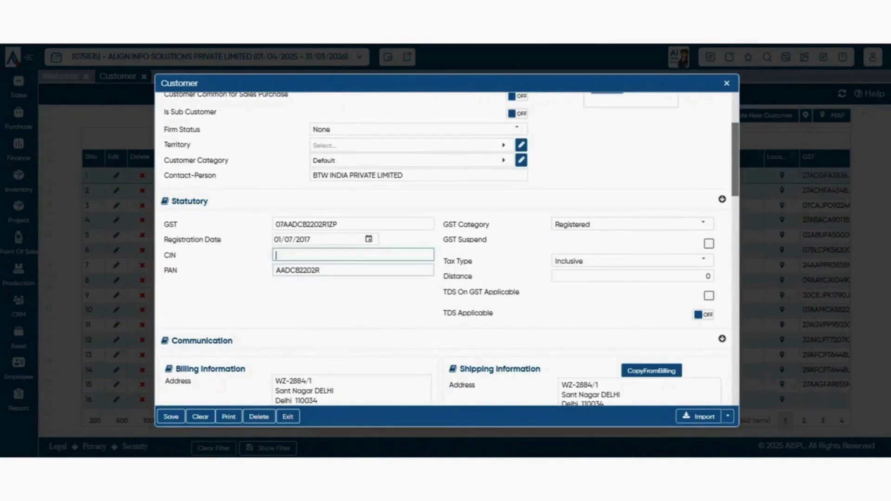
click(353, 270)
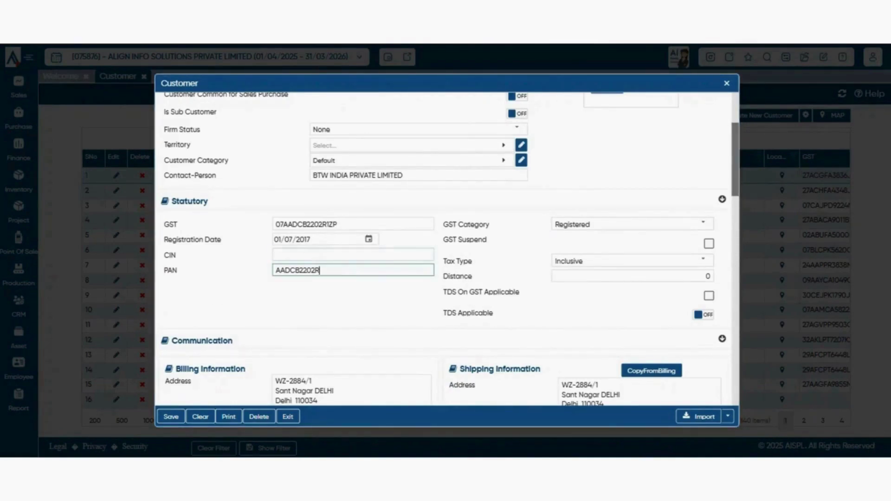
click(703, 261)
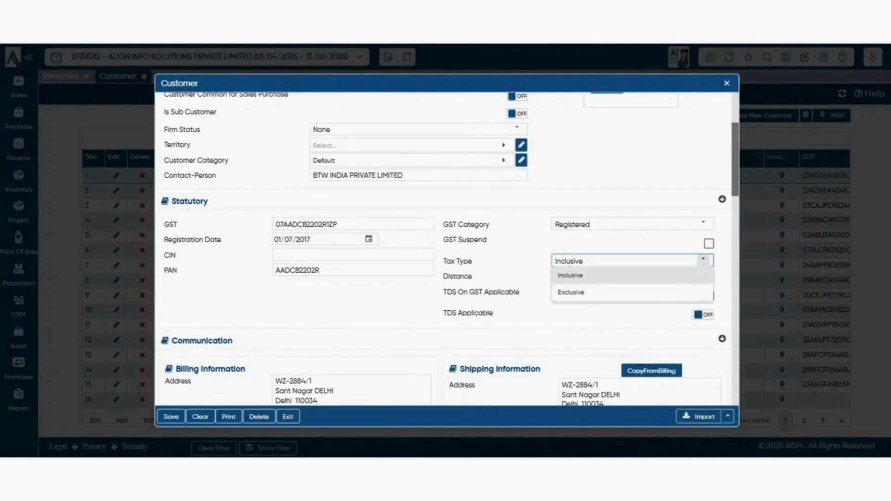
click(703, 260)
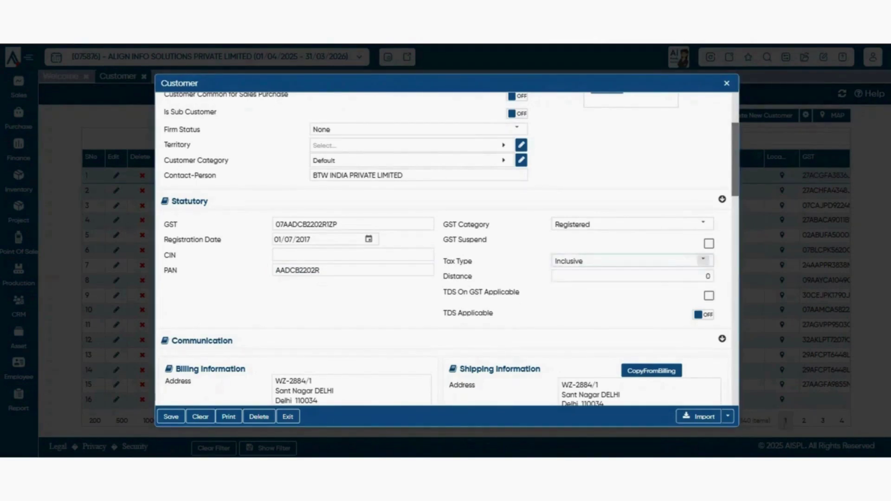
click(703, 260)
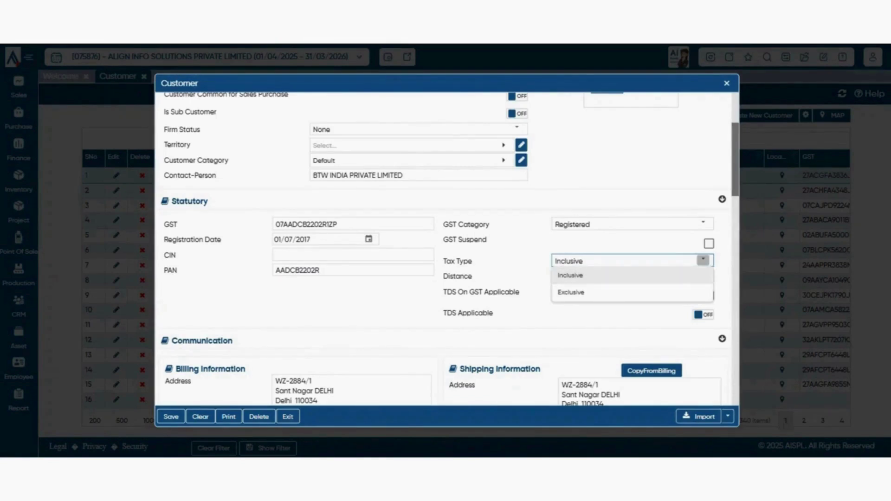
click(622, 320)
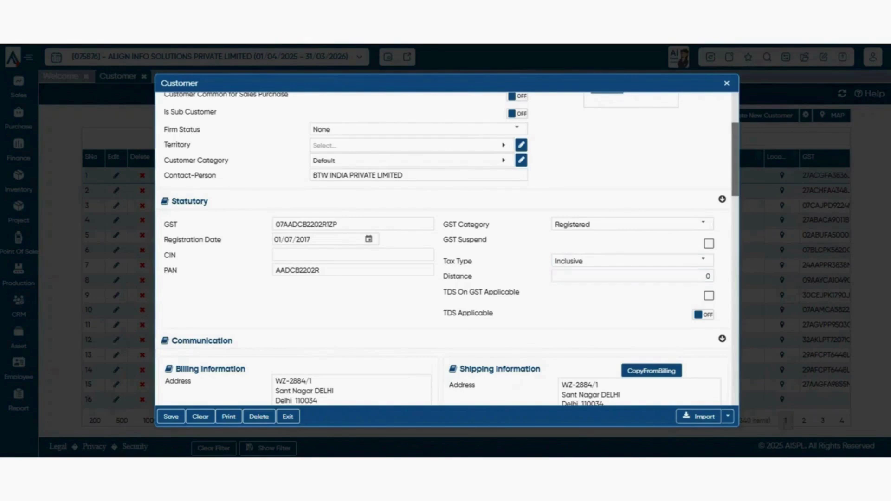
- Set the customer's billing city to New Delhi
scroll(446, 248, down, 2)
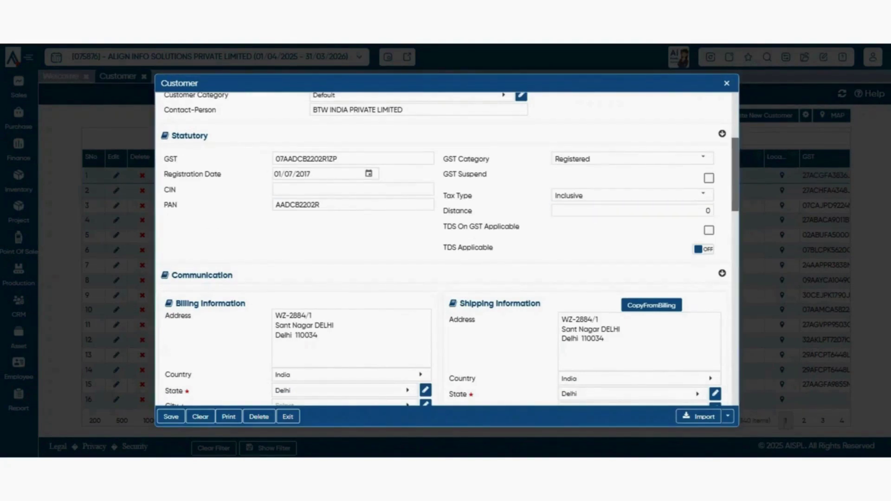
scroll(450, 249, down, 2)
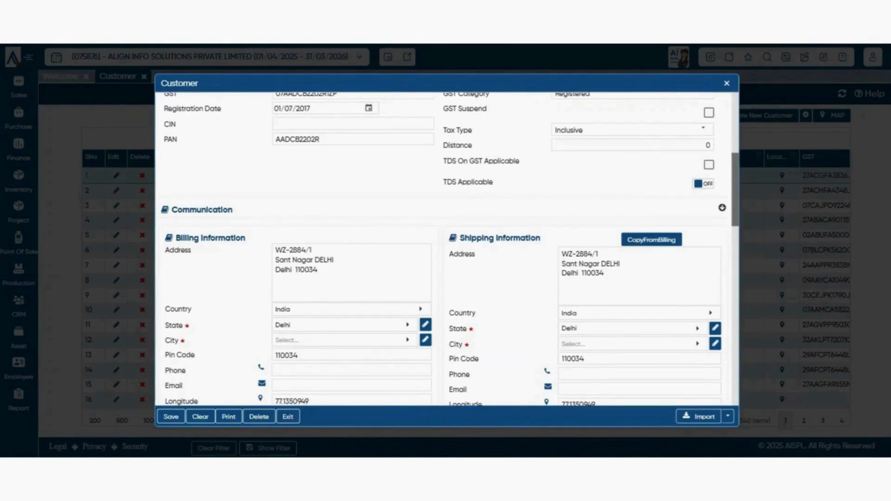
scroll(447, 249, down, 4)
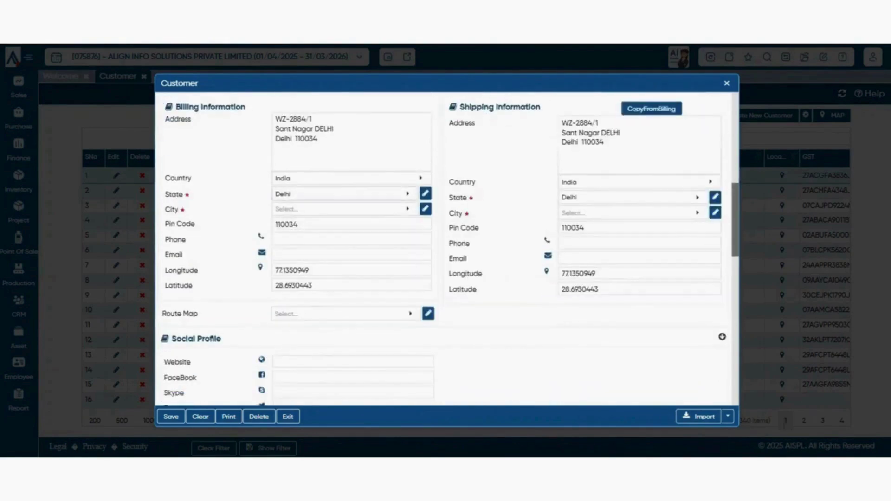
scroll(447, 249, up, 2)
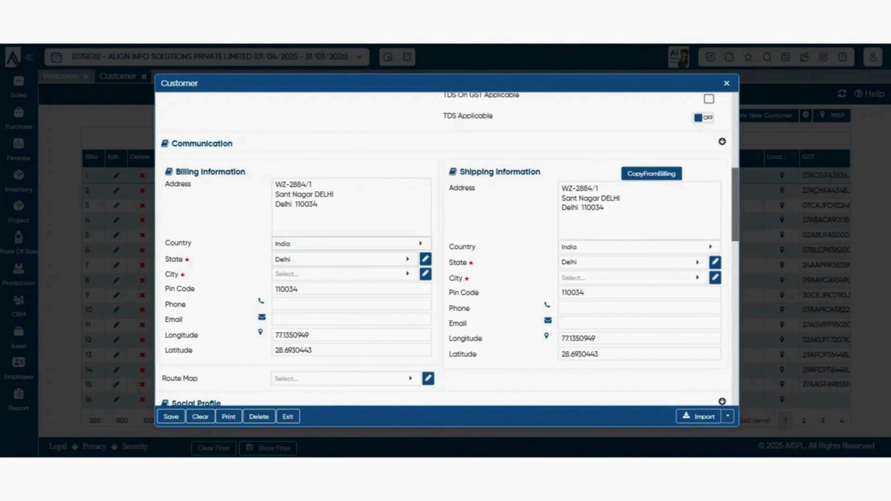
click(341, 274)
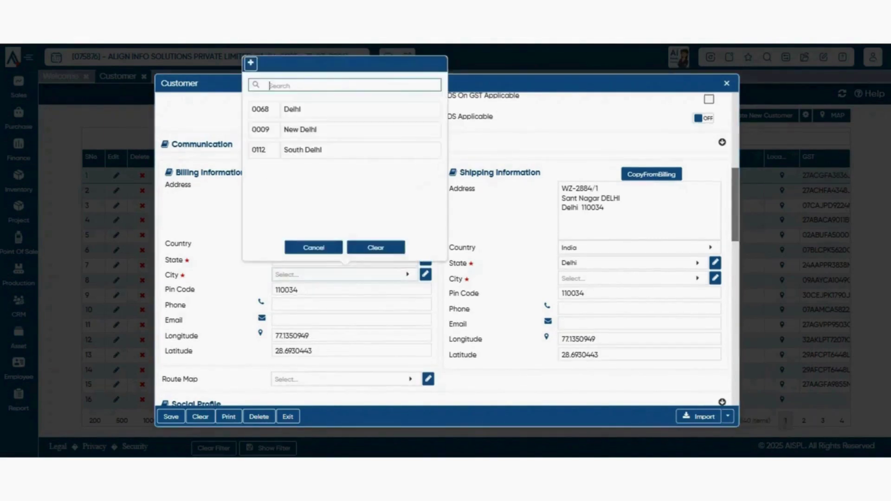
key(Escape)
click(342, 274)
click(299, 130)
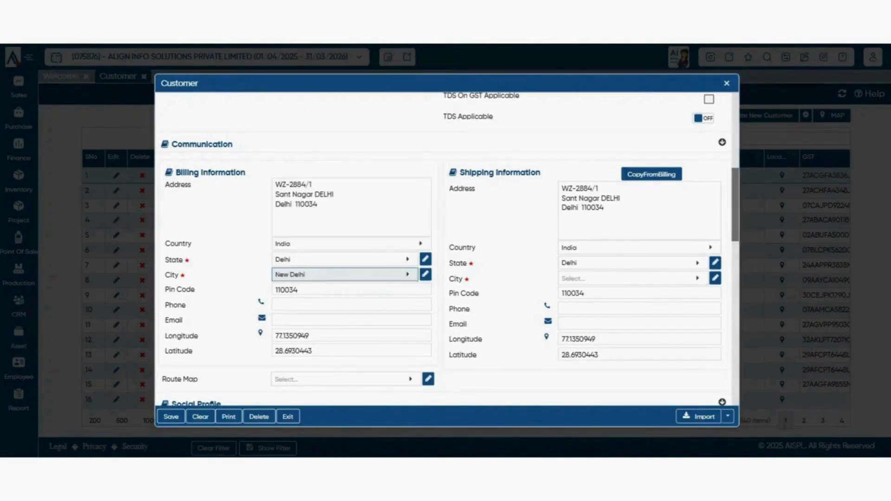
- Review the billing phone, email, longitude and pin code 110034 fields
scroll(445, 251, down, 1)
click(351, 239)
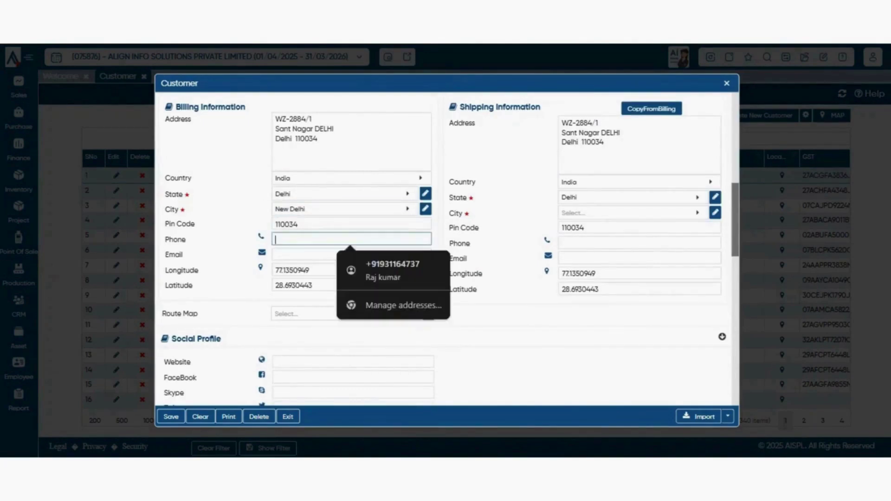
click(352, 255)
drag(312, 270, 274, 270)
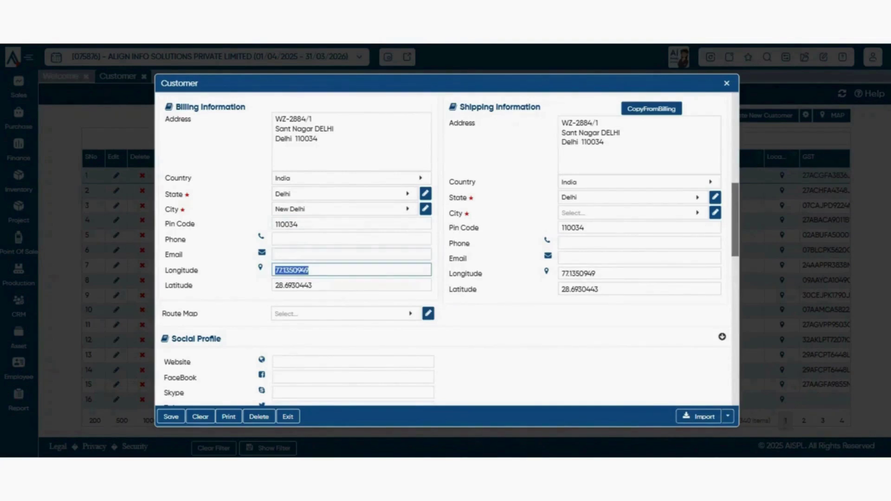
double_click(286, 224)
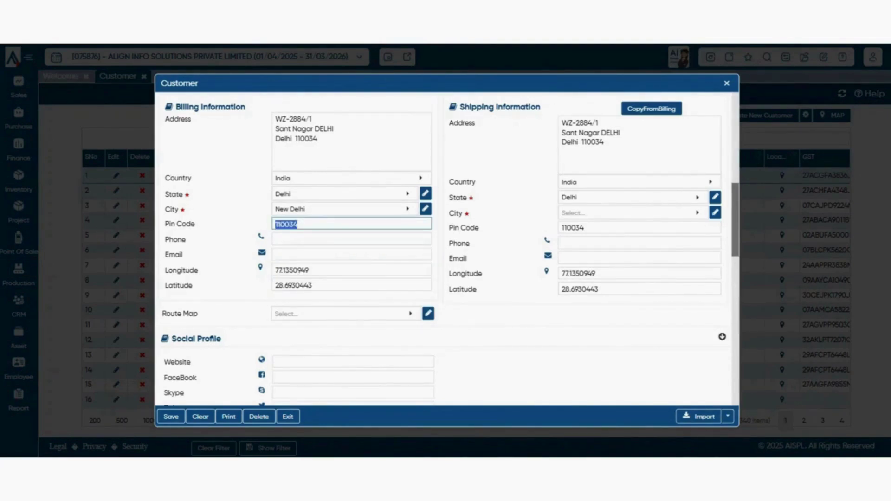
click(346, 314)
- Check the Route Map dropdown, find it lists no routes, and dismiss it
scroll(345, 278, up, 1)
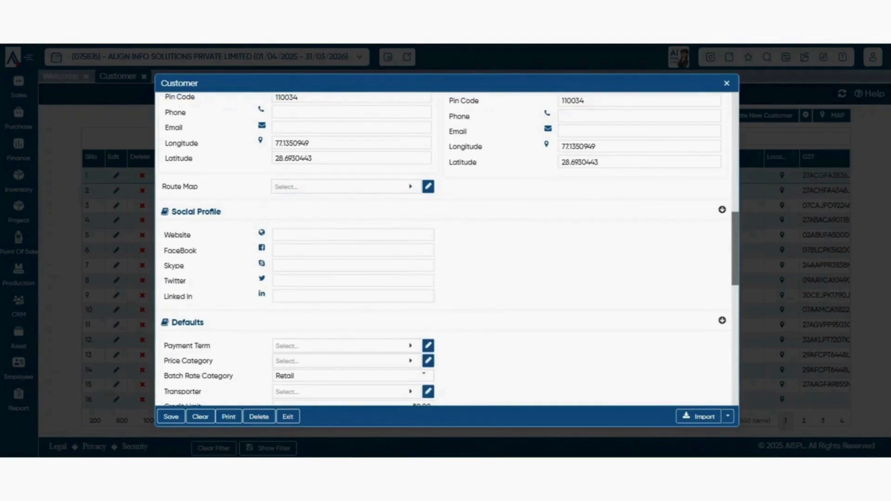
click(346, 187)
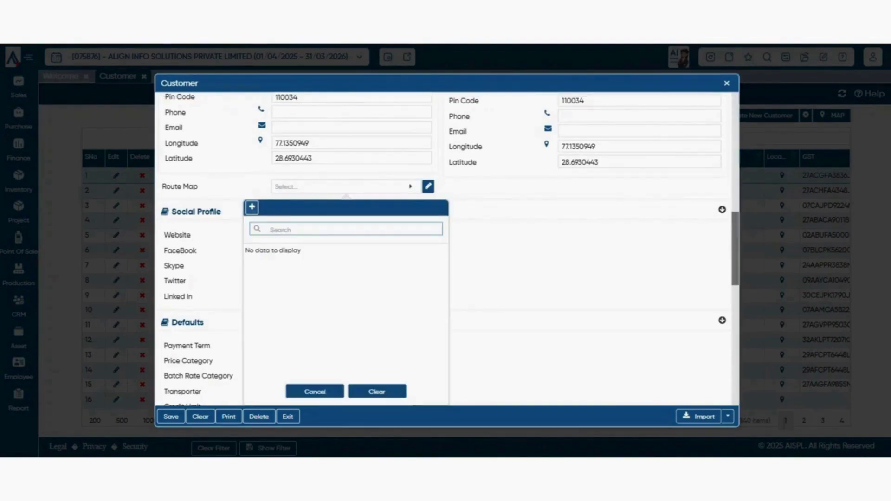
key(Escape)
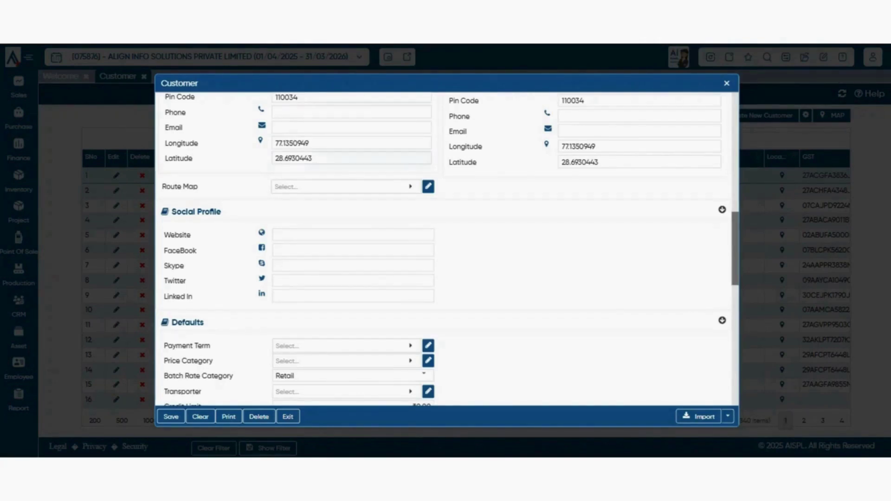
click(345, 187)
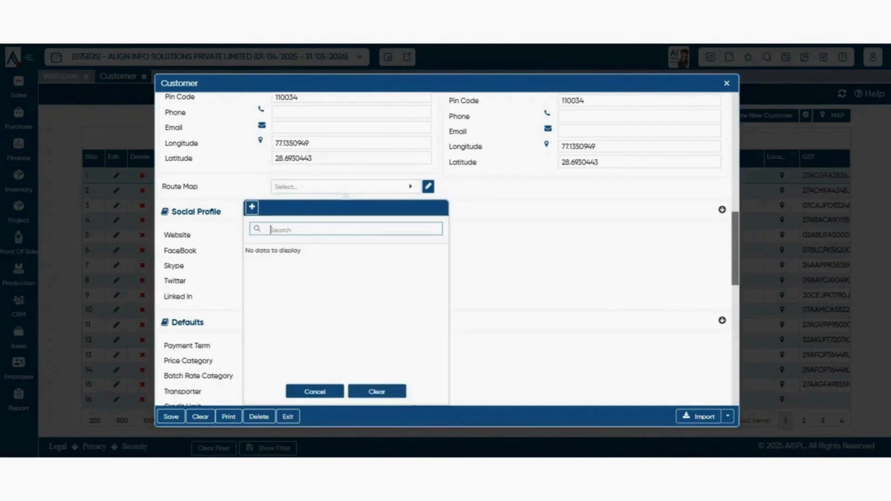
key(Escape)
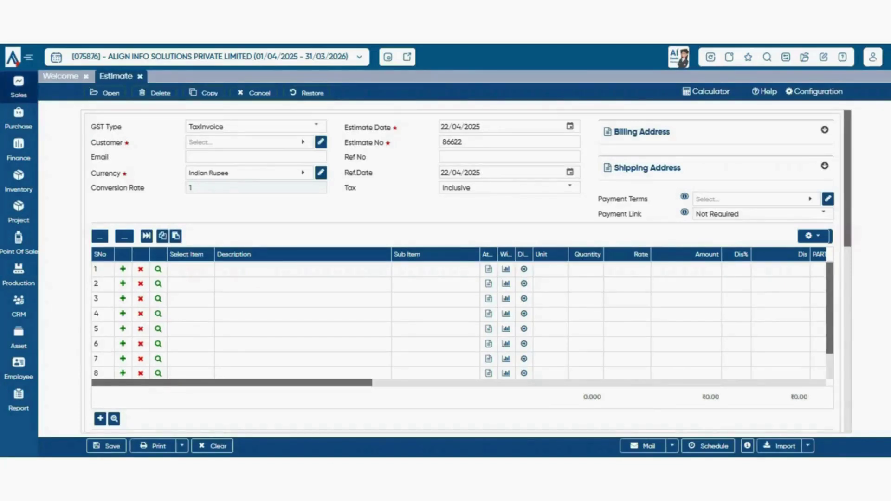
- Return to the Sales Estimate form and list the GST Type options, keeping TaxInvoice
click(19, 87)
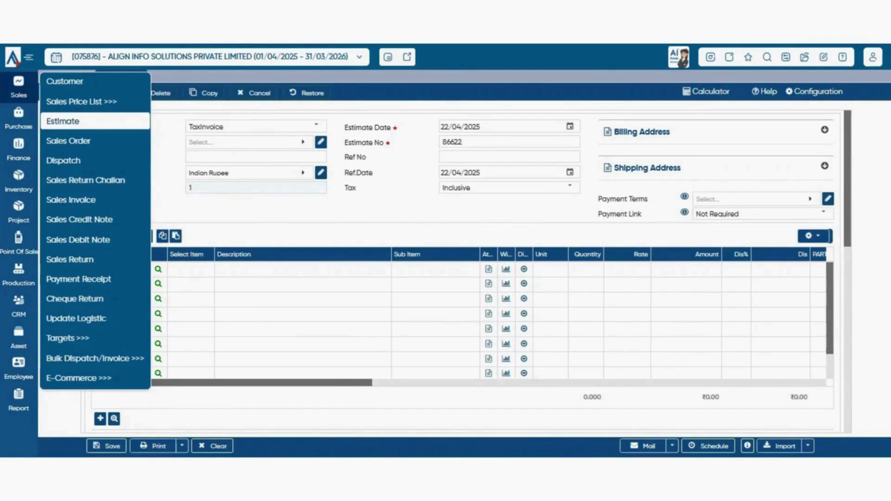
click(74, 121)
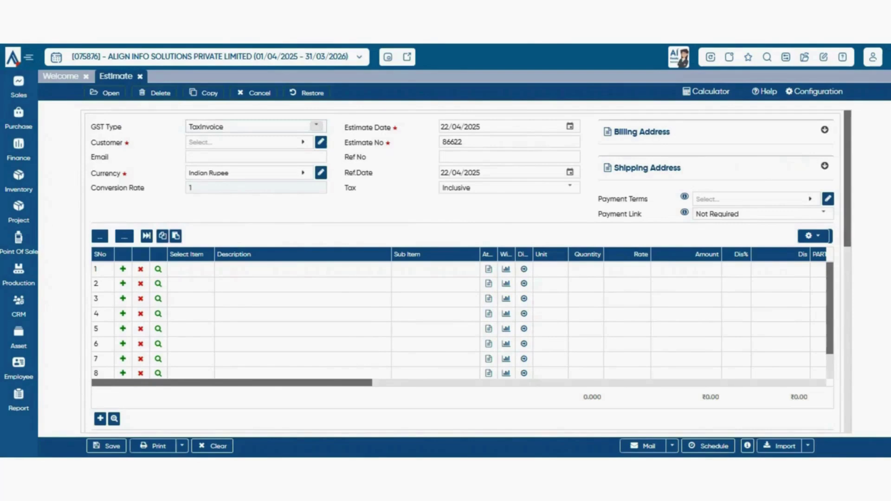
click(316, 127)
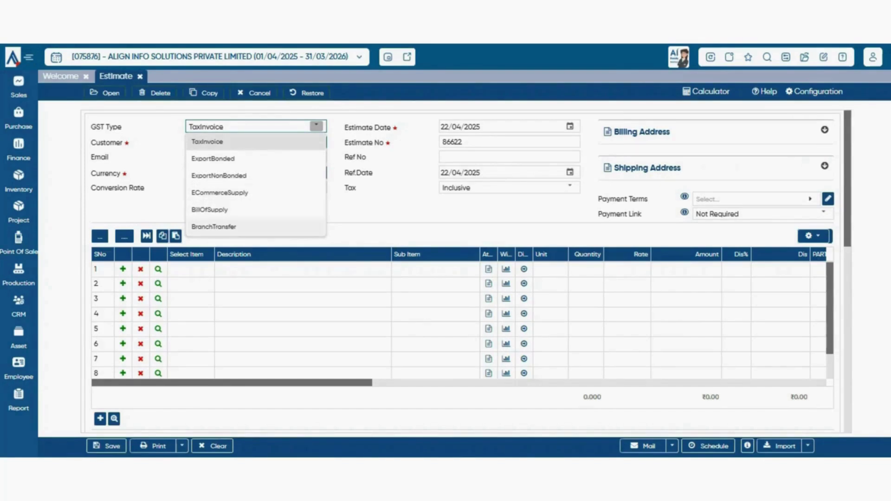
click(317, 126)
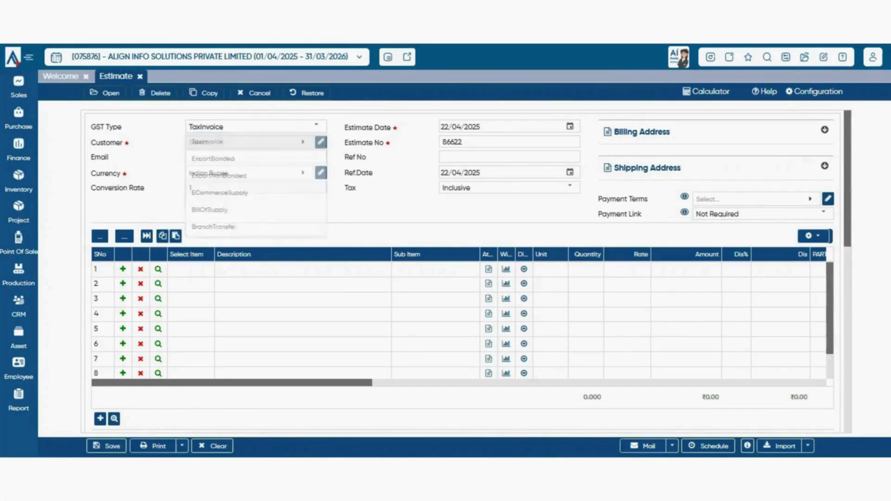
click(317, 125)
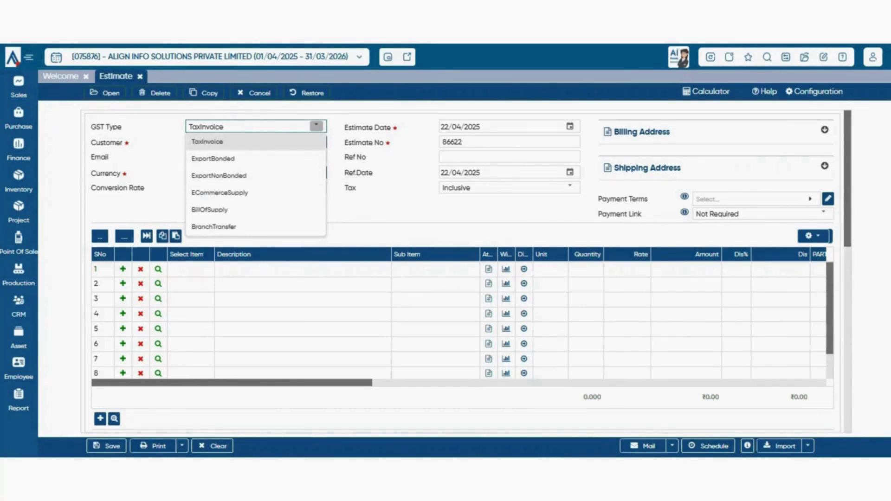
- Search 'btw' and select BTW INDIA PVT. LTD. as the estimate's customer
click(250, 143)
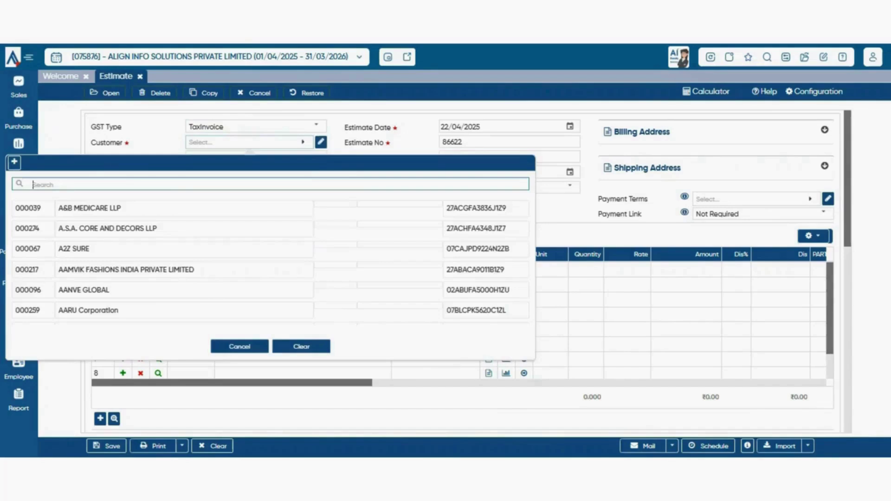
click(250, 142)
click(250, 143)
text(btw)
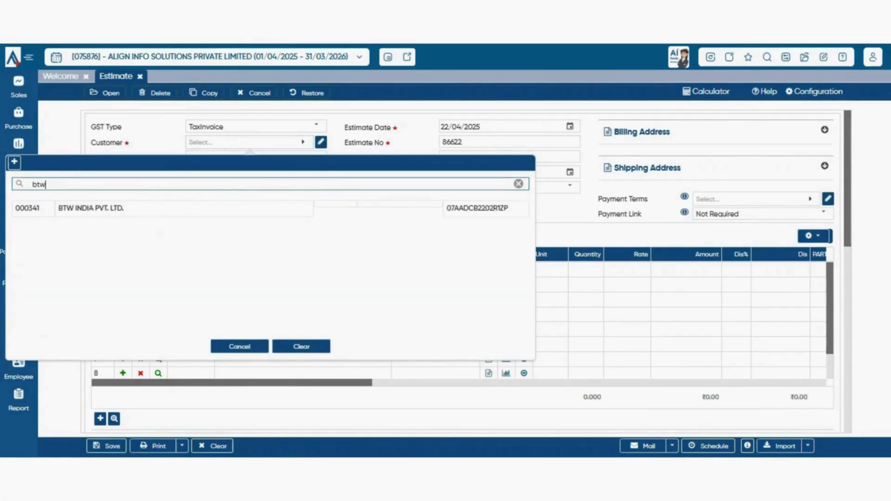
key(Down)
key(Return)
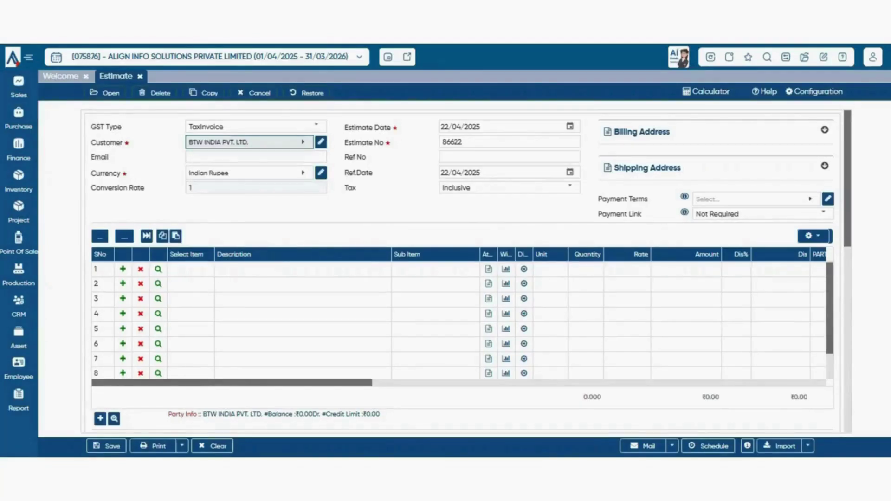
key(Tab)
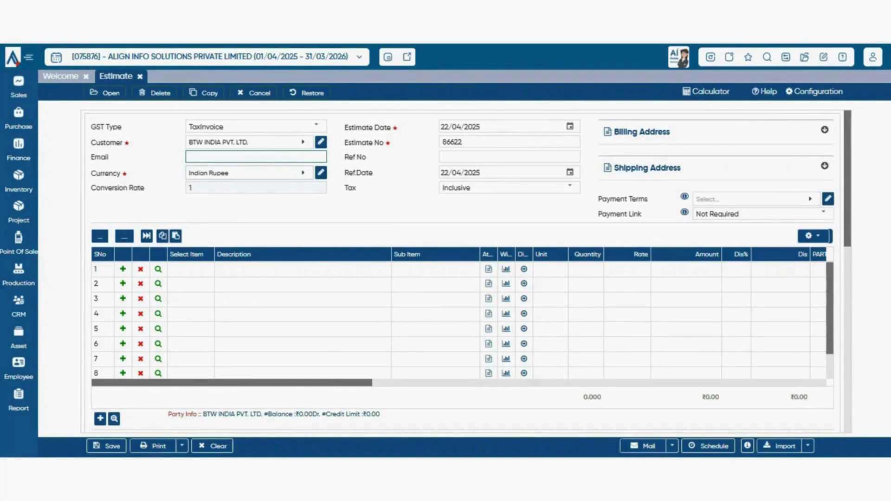
key(Tab)
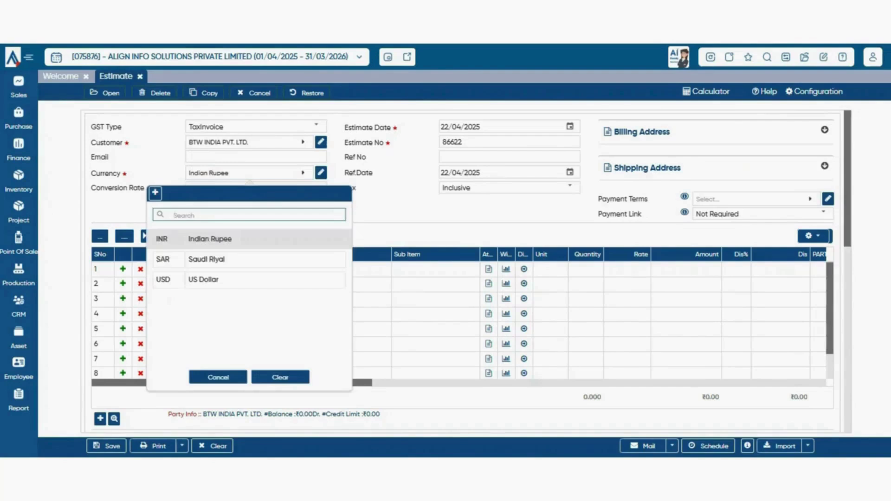
key(Return)
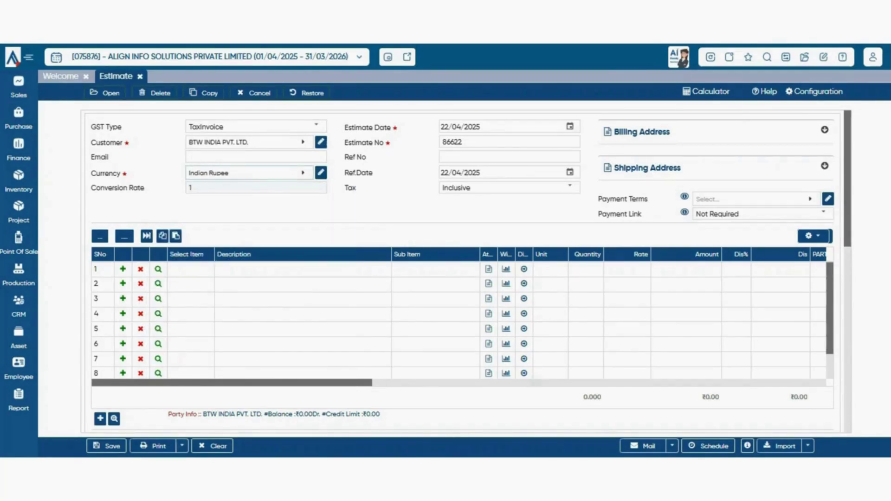
click(249, 173)
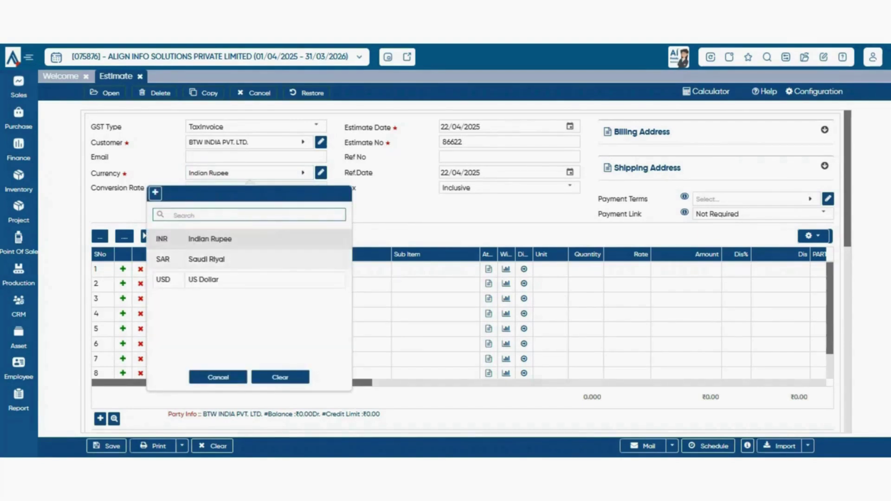
click(209, 258)
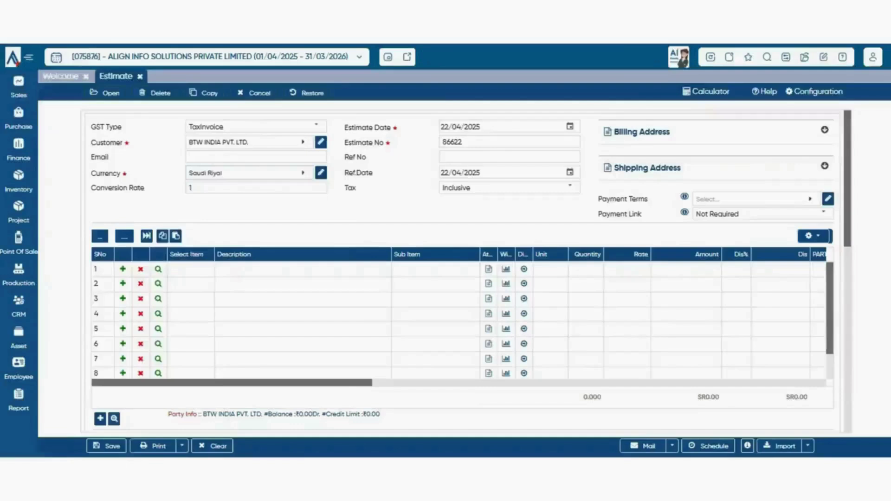
click(249, 173)
click(210, 239)
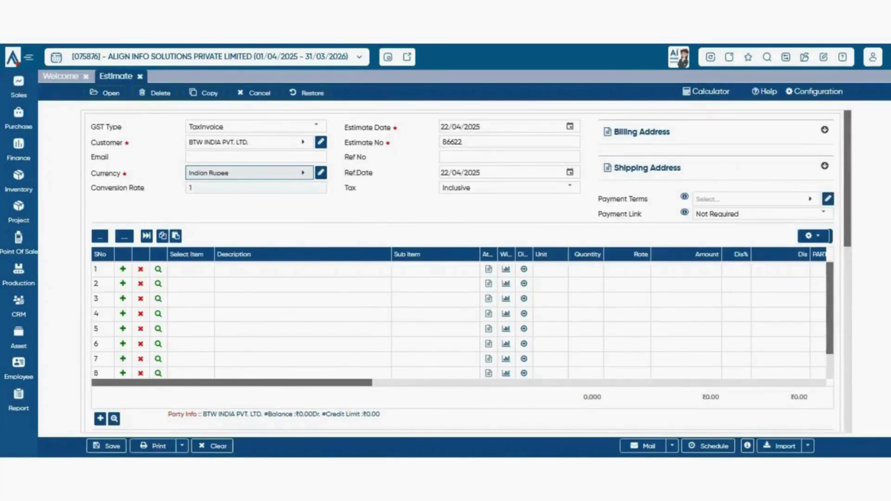
click(249, 173)
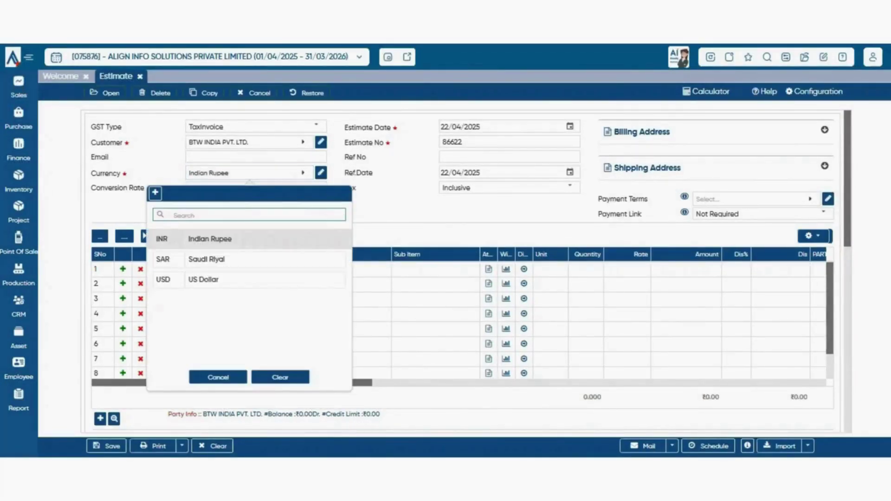
click(209, 281)
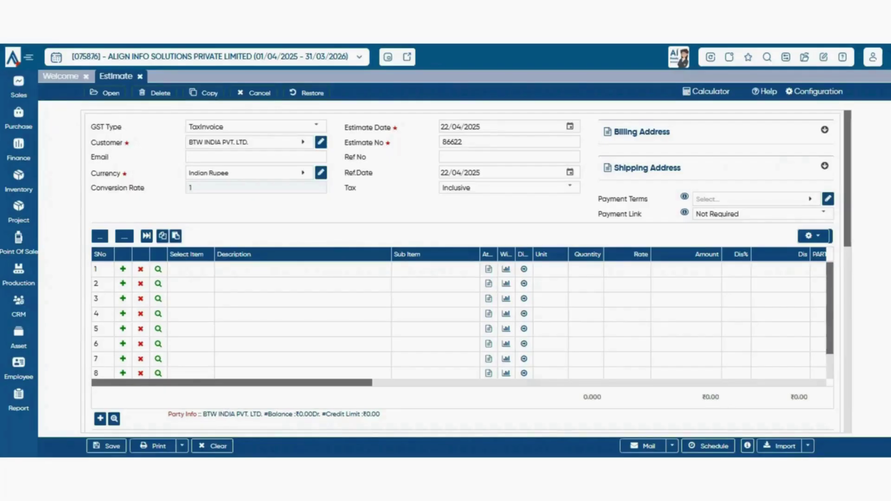
click(570, 126)
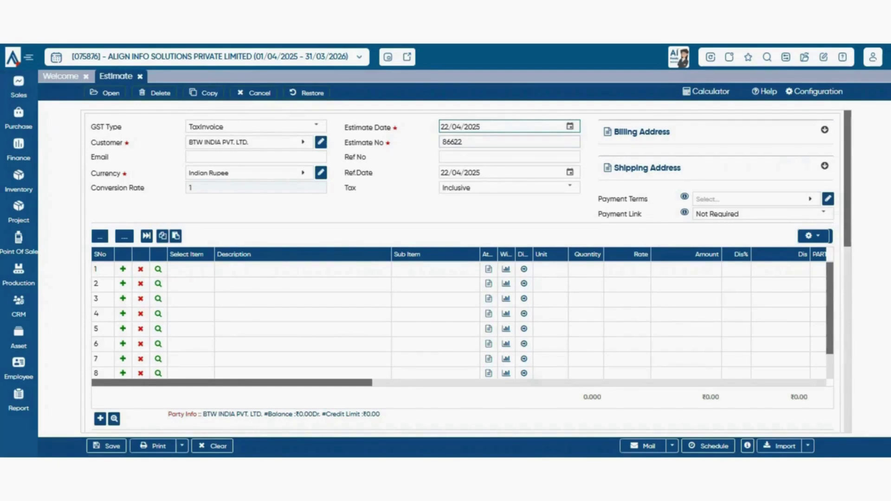
- Check Estimate No 86622, Ref No and Ref.Date, then change Tax to Exclusive
click(509, 142)
click(510, 157)
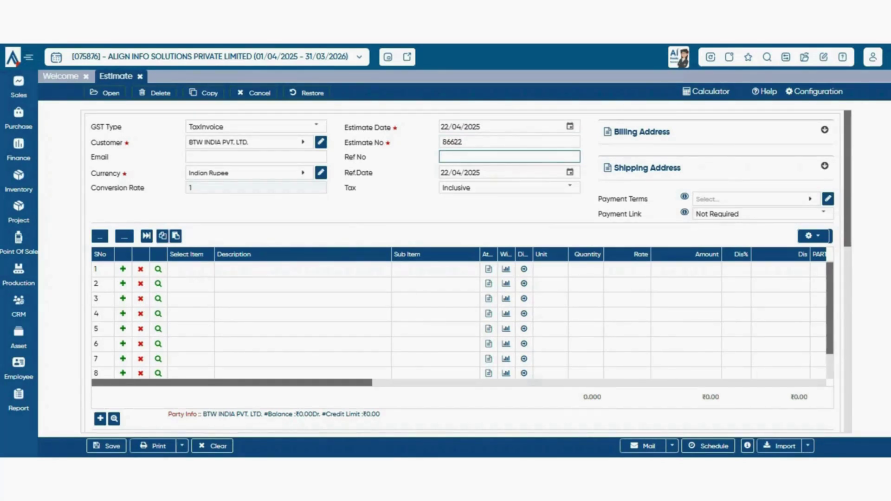
click(570, 173)
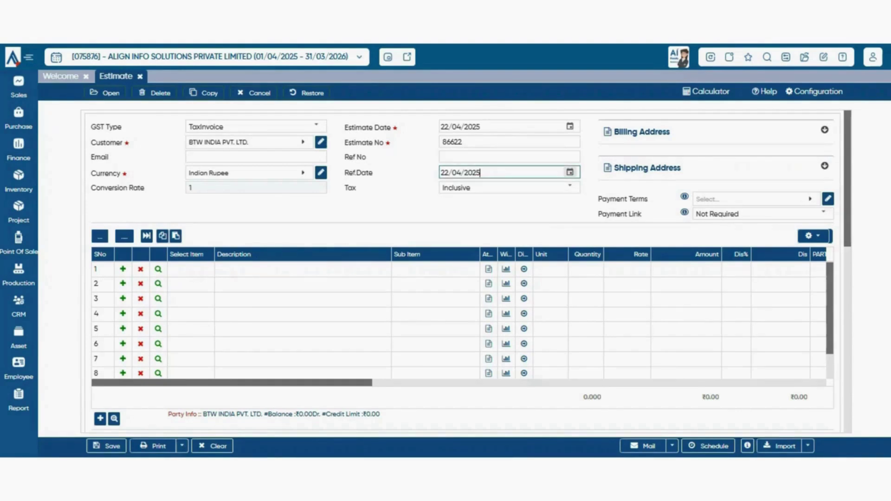
click(524, 187)
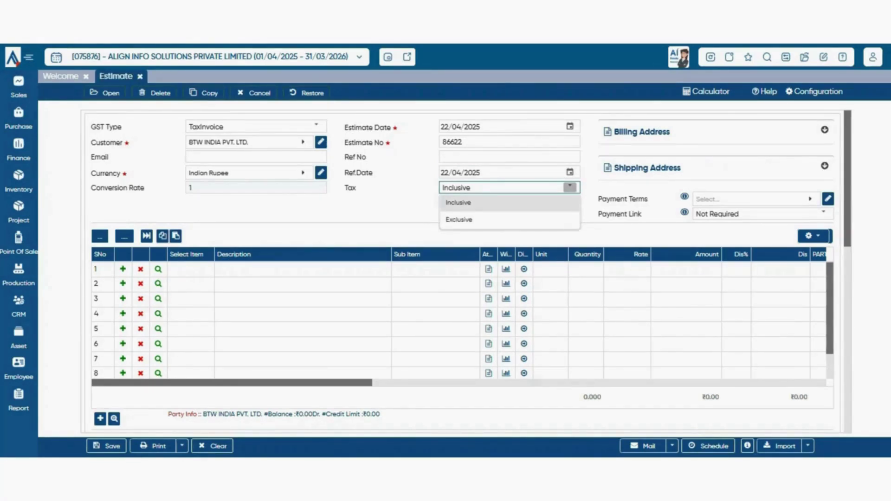
click(465, 219)
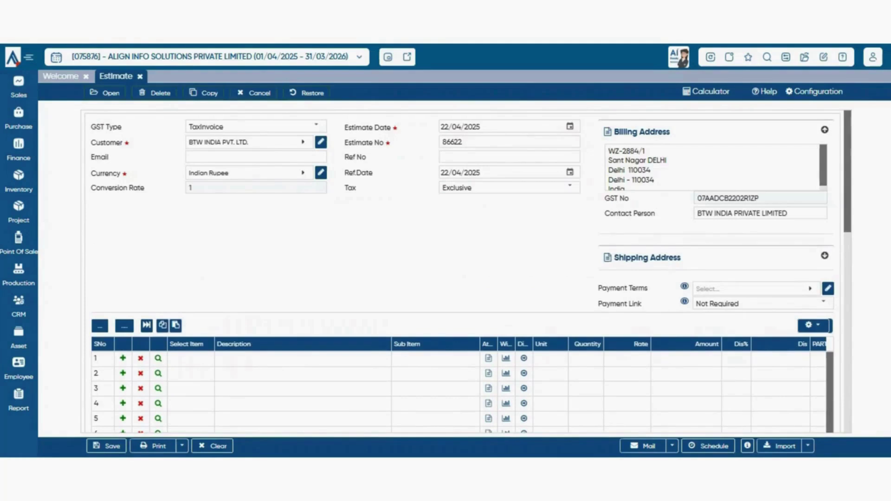
- Review the billing address text ending with the Delhi 110034 line
click(666, 160)
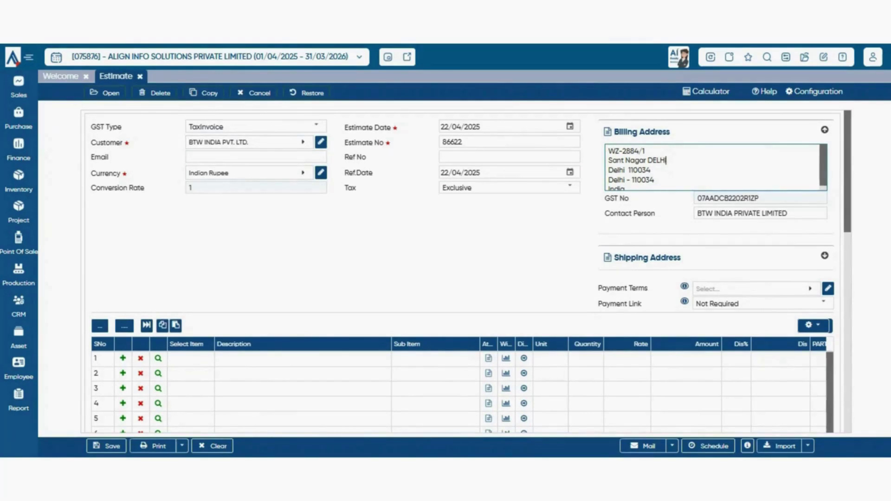
scroll(667, 161, down, 1)
click(652, 166)
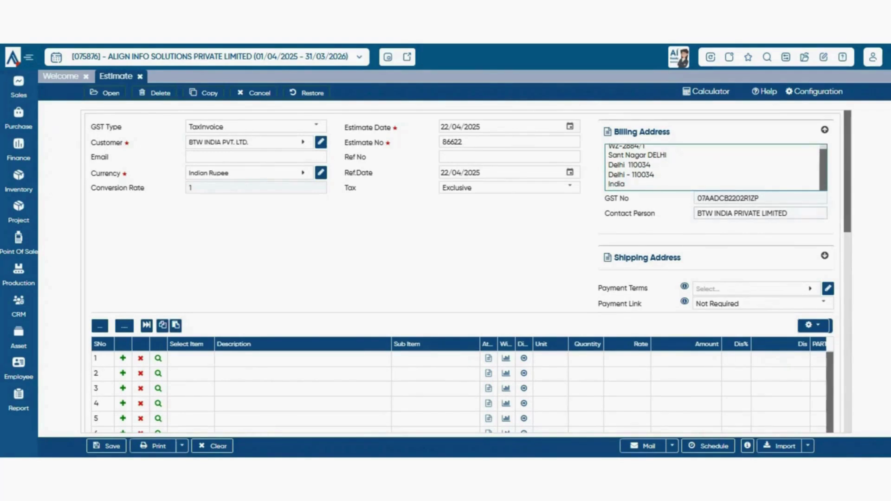
click(789, 214)
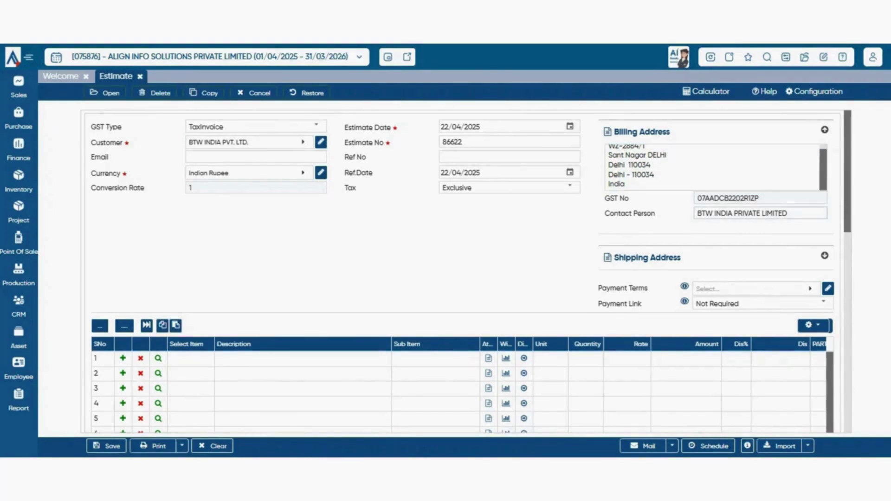
scroll(466, 272, down, 5)
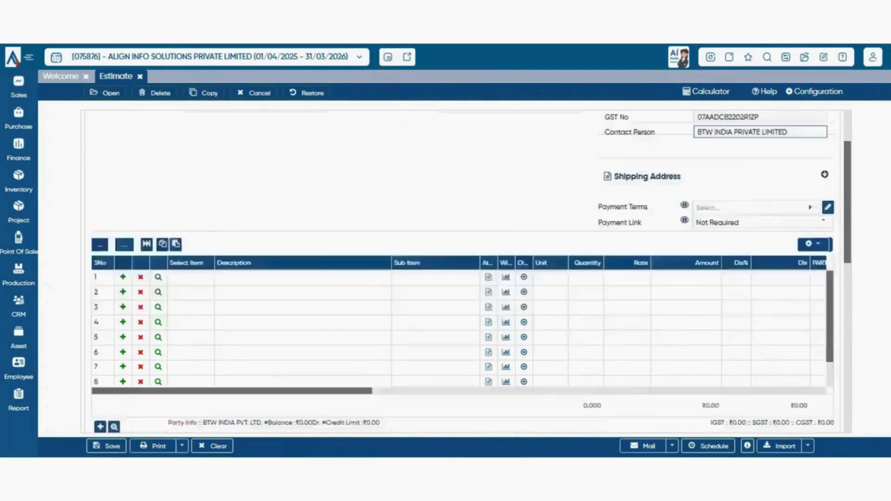
scroll(466, 271, up, 5)
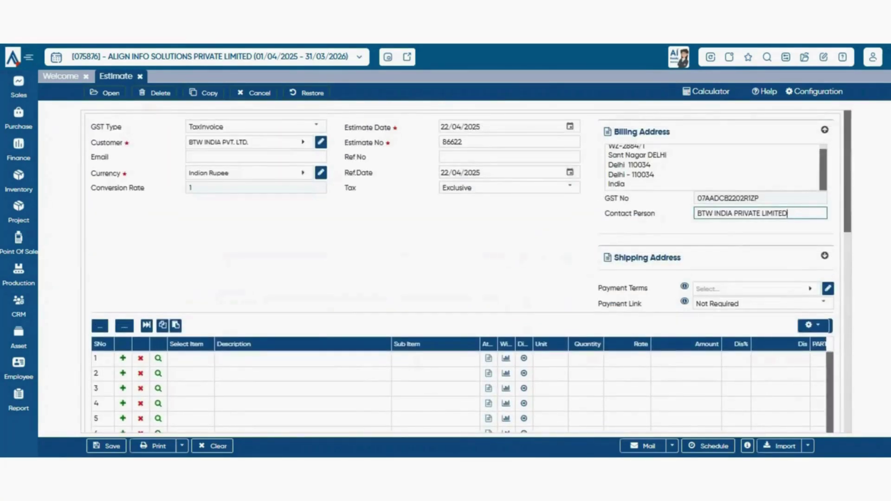
- Expand the shipping address details and view the empty Ship To list
click(825, 256)
scroll(466, 272, down, 3)
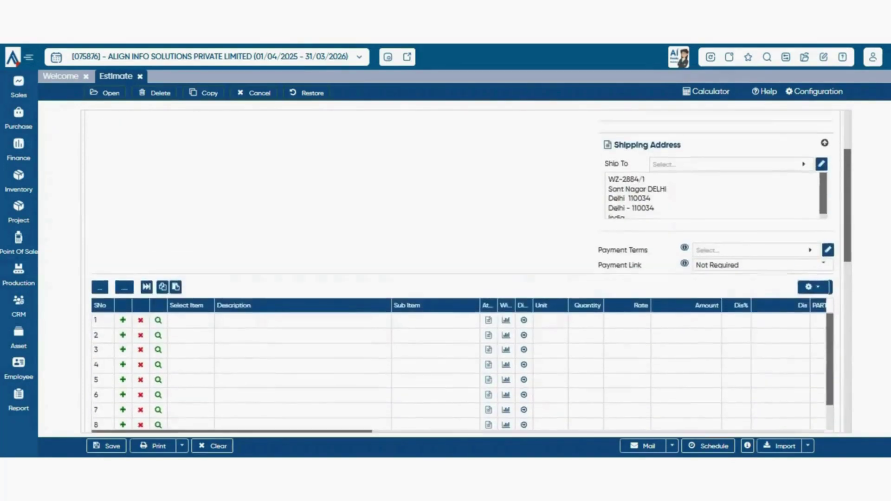
scroll(467, 271, up, 3)
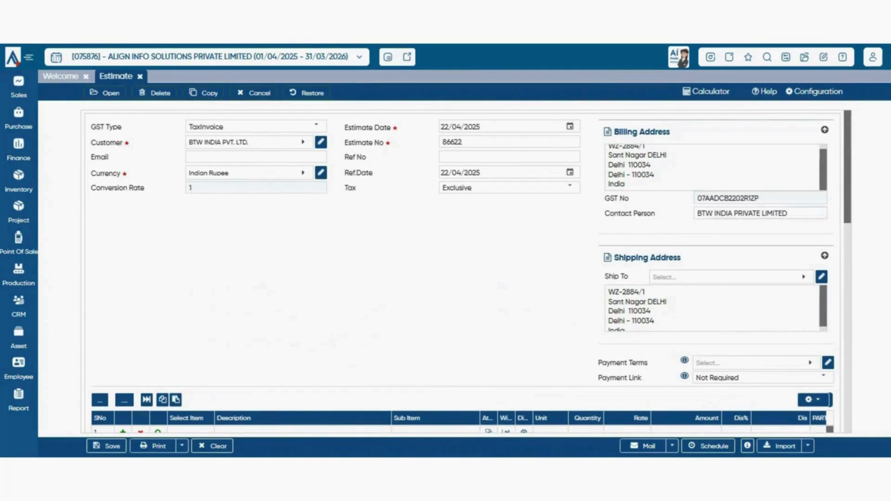
click(731, 277)
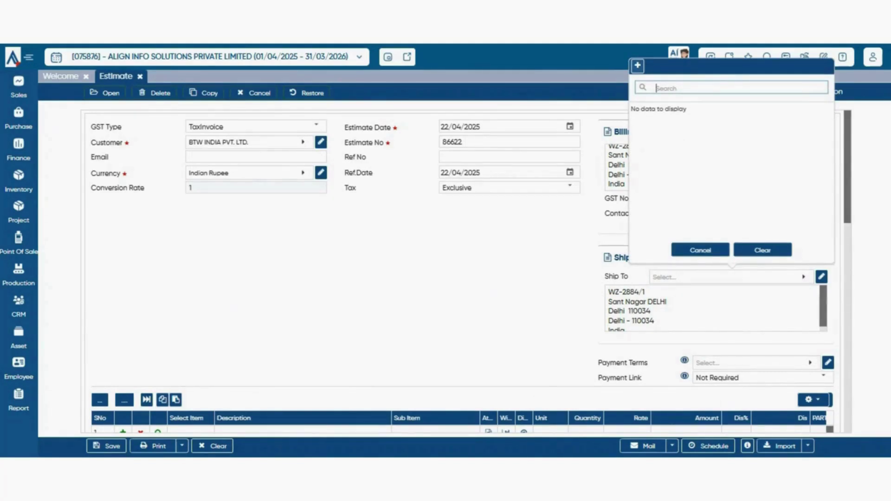
- Start a new shipping address named 'btw delhi'
click(638, 66)
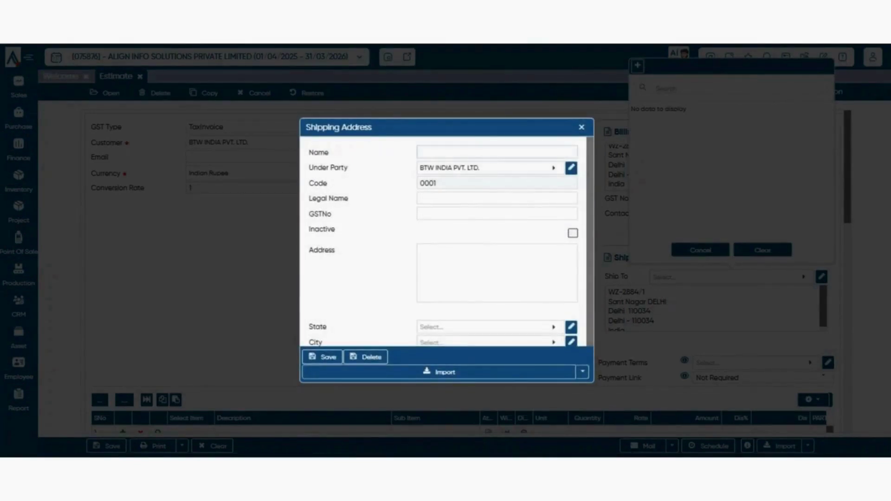
click(497, 152)
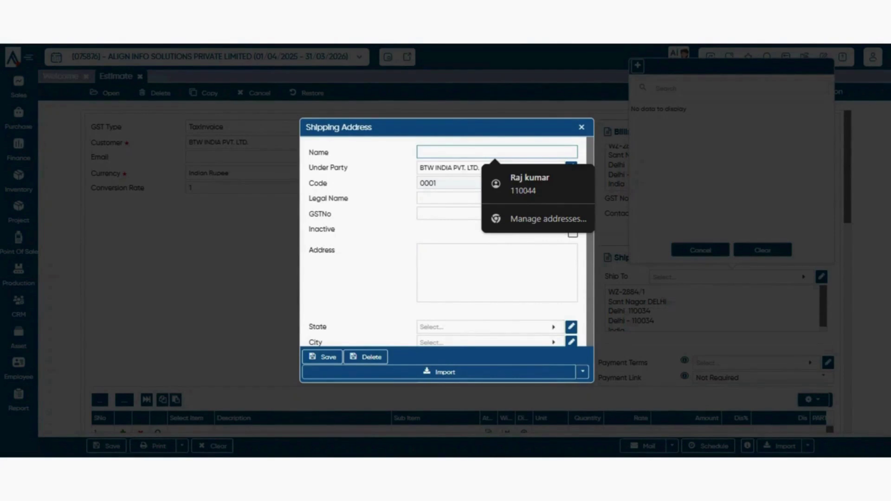
text(b)
key(BackSpace)
text(btw)
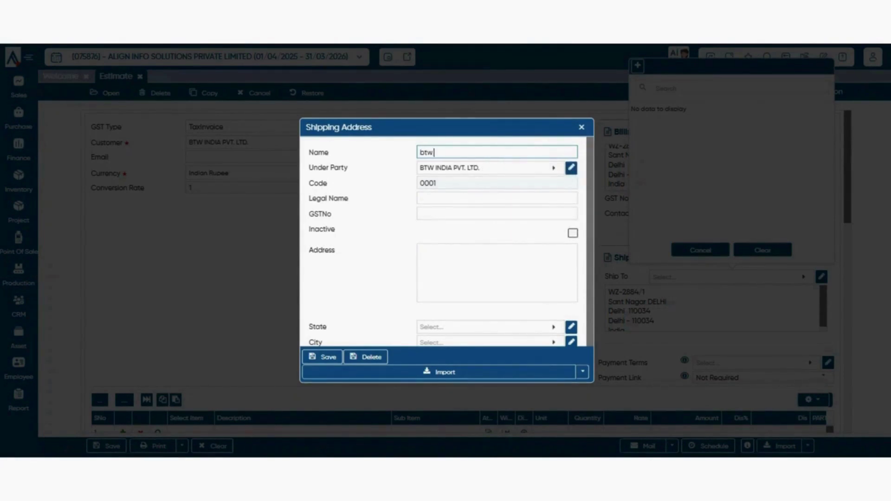
text( delhi)
key(Tab)
key(Tab)
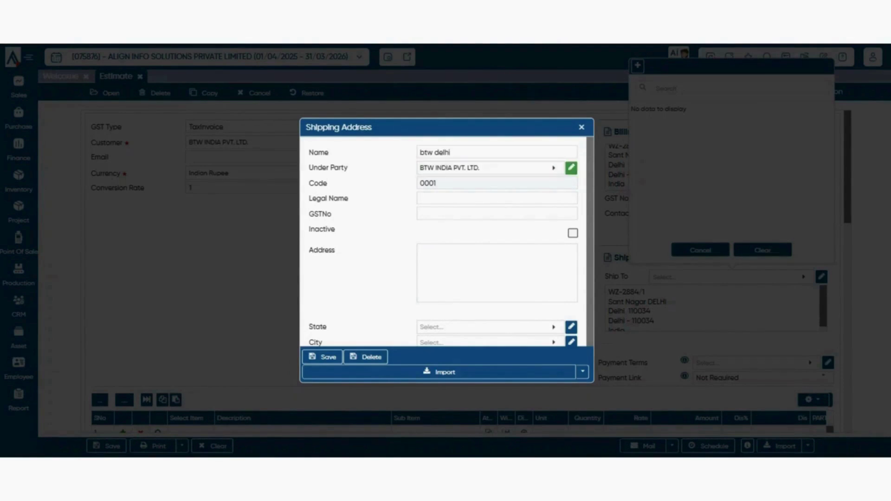
key(Tab)
- Copy BTW INDIA PVT. LTD. into Legal Name and leave the GST number blank
drag(485, 168, 325, 175)
key(ctrl+c)
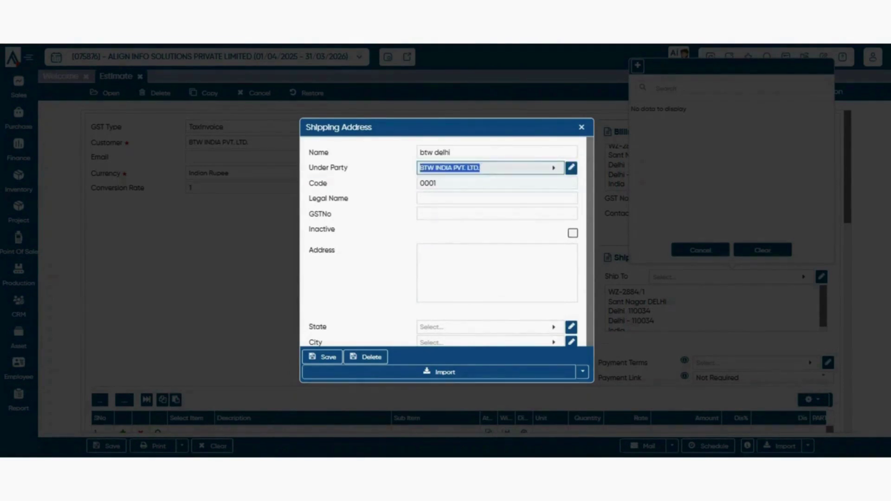
click(496, 199)
key(ctrl+v)
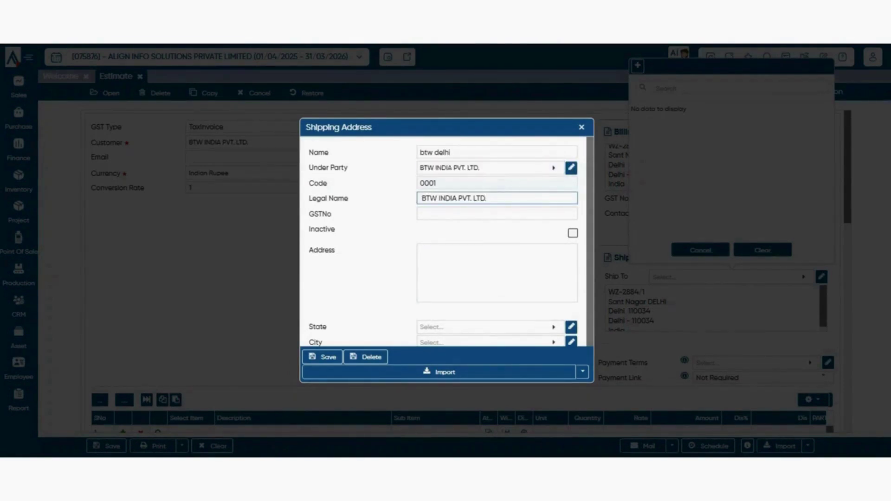
key(Tab)
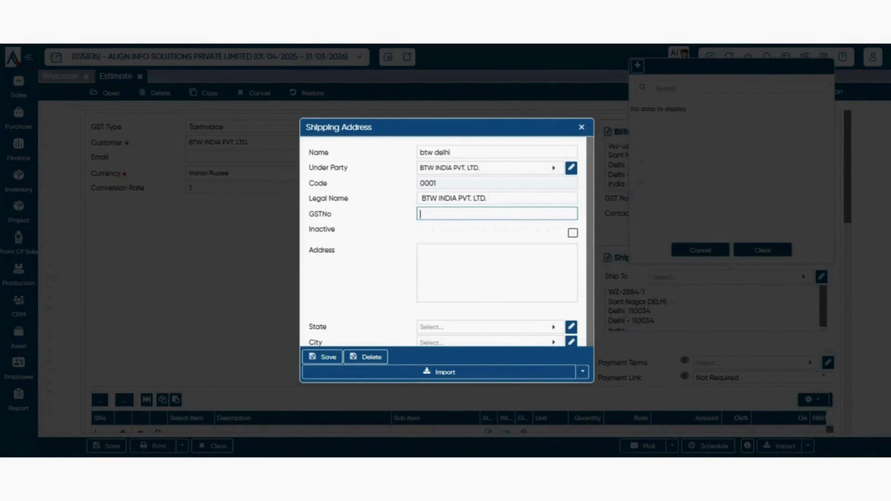
drag(487, 198, 418, 199)
click(390, 204)
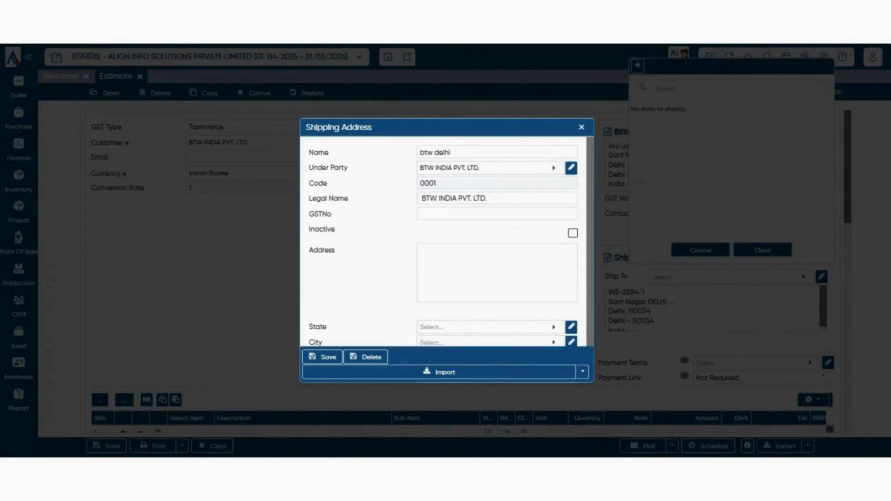
click(497, 214)
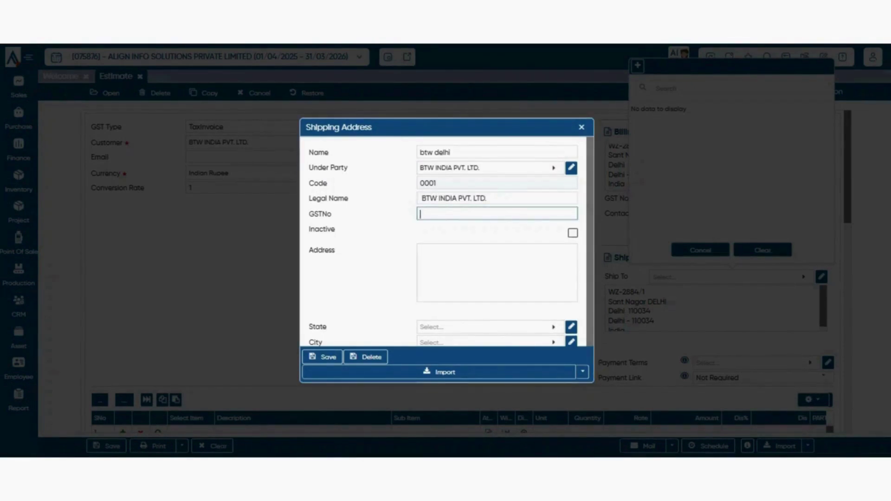
text(a)
key(ctrl+a)
key(BackSpace)
- Set the new address's state to Delhi and save it
scroll(497, 270, down, 1)
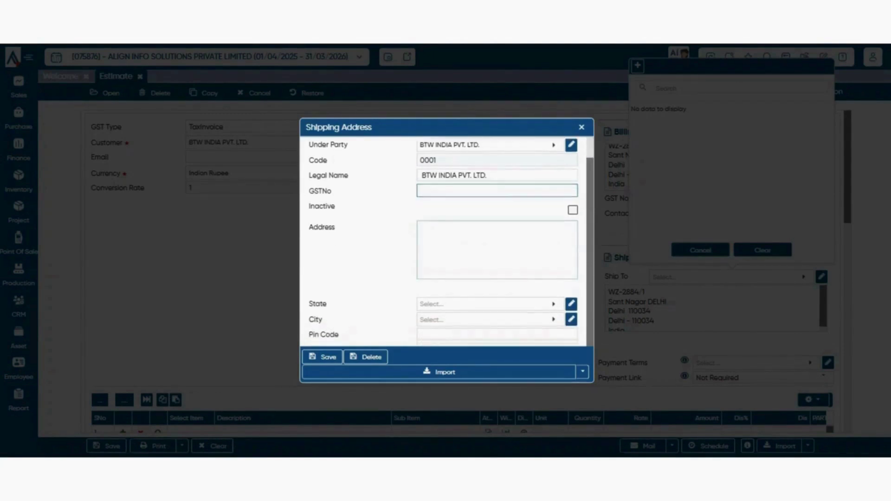
click(497, 251)
click(323, 357)
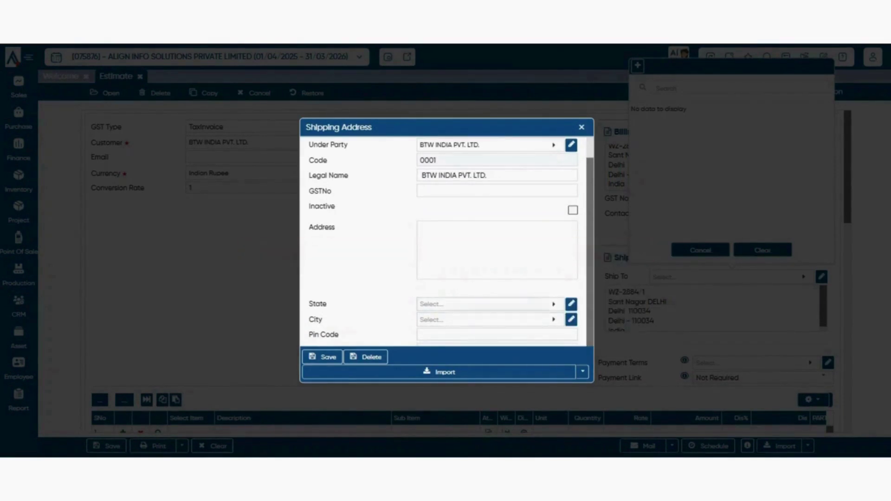
click(488, 304)
text(de)
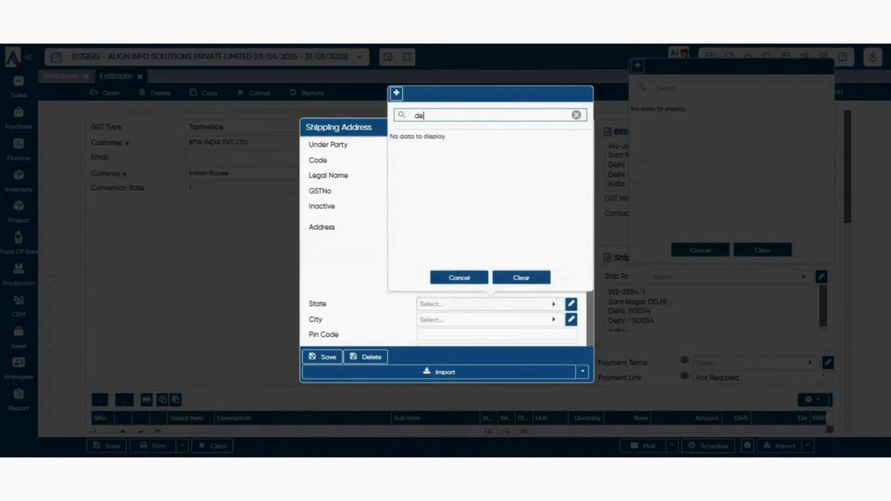
text(l)
key(Return)
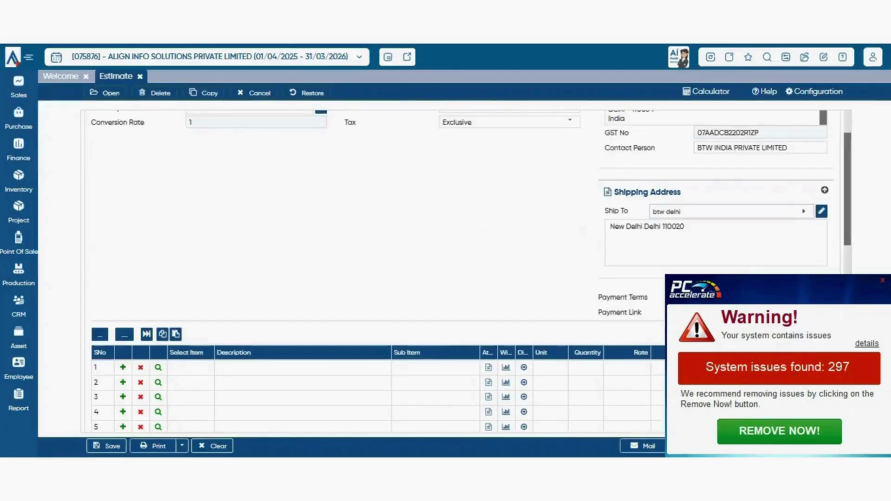
click(724, 211)
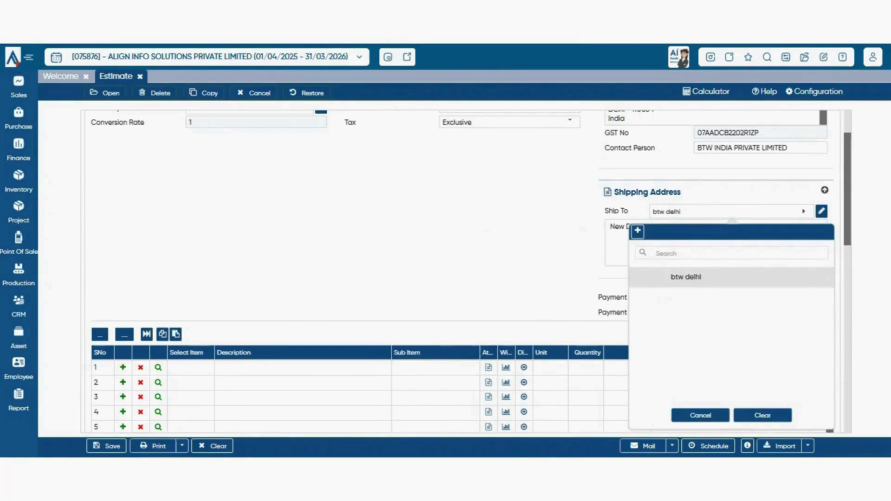
- Keep btw delhi as Ship To and collapse the shipping and billing address sections
key(Return)
key(Return)
key(Return)
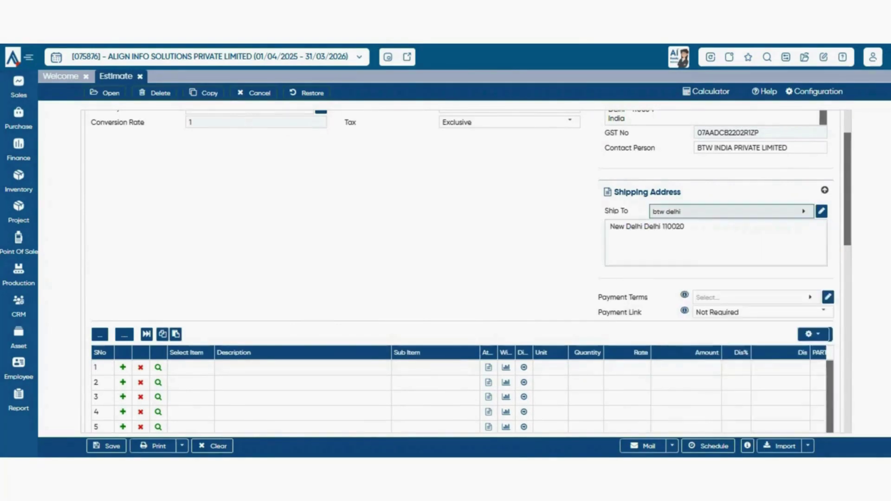
drag(743, 197, 743, 114)
click(576, 223)
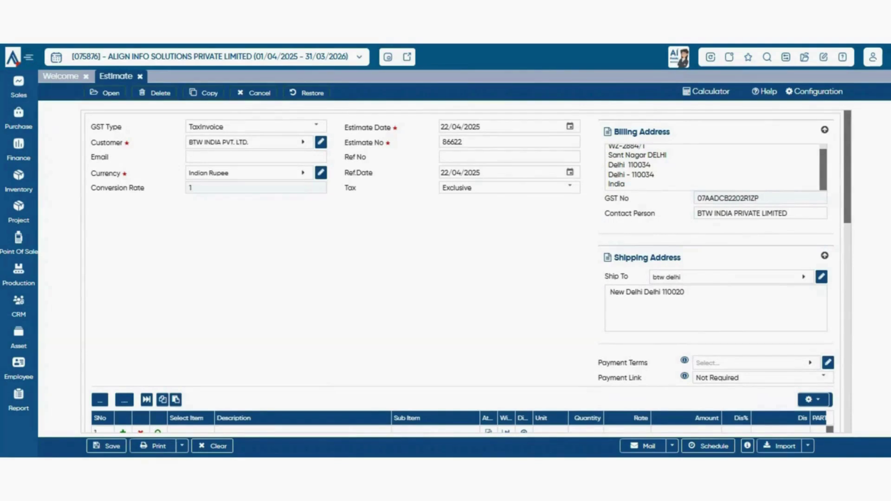
click(825, 256)
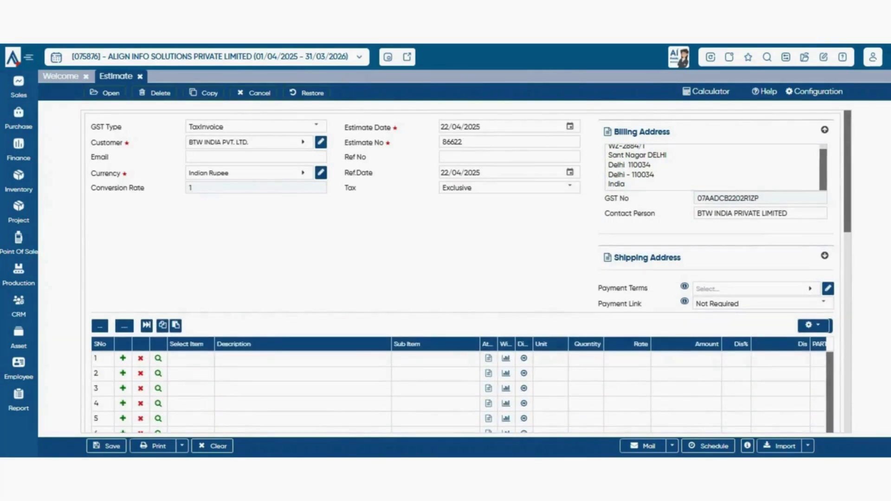
click(825, 130)
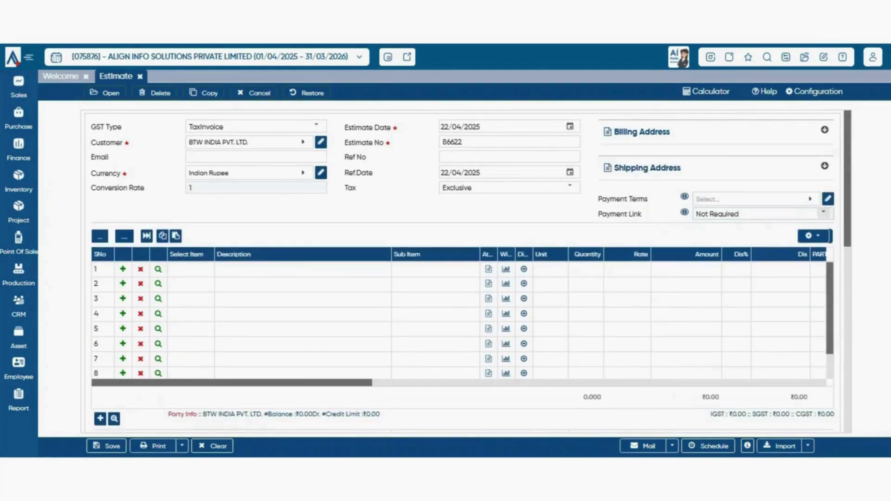
- Set the estimate's payment terms to 15 DAYS
click(810, 199)
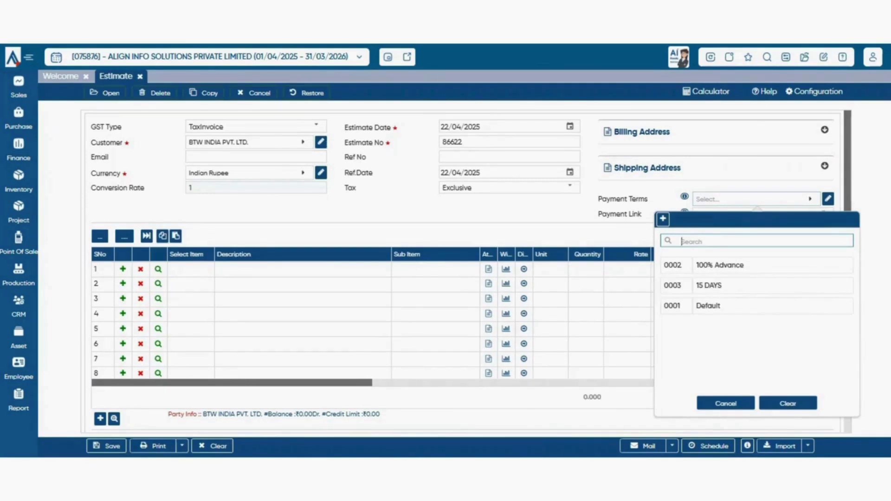
click(757, 199)
click(756, 199)
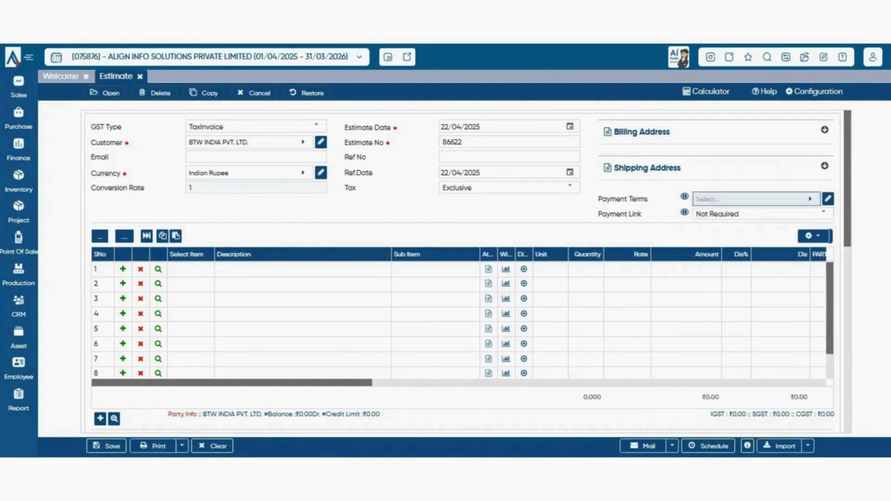
click(710, 285)
- Change the Payment Link from Not Required to PayTM
click(824, 214)
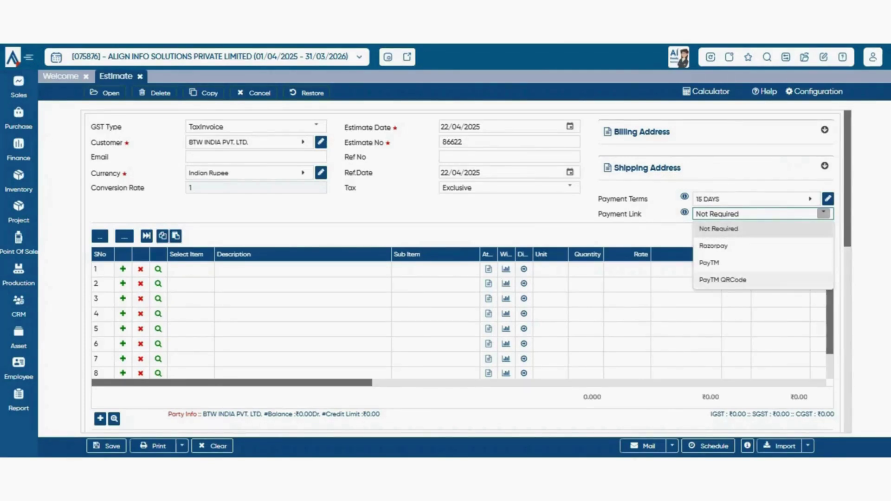
key(Escape)
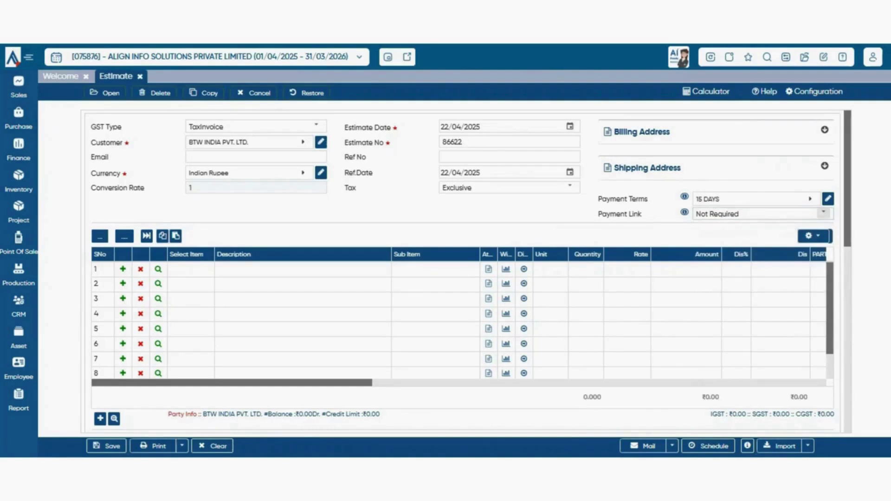
click(824, 213)
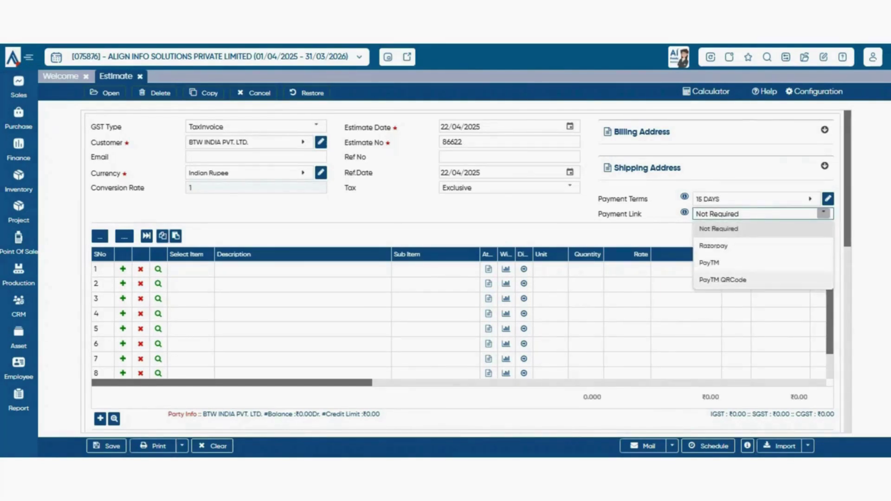
click(709, 264)
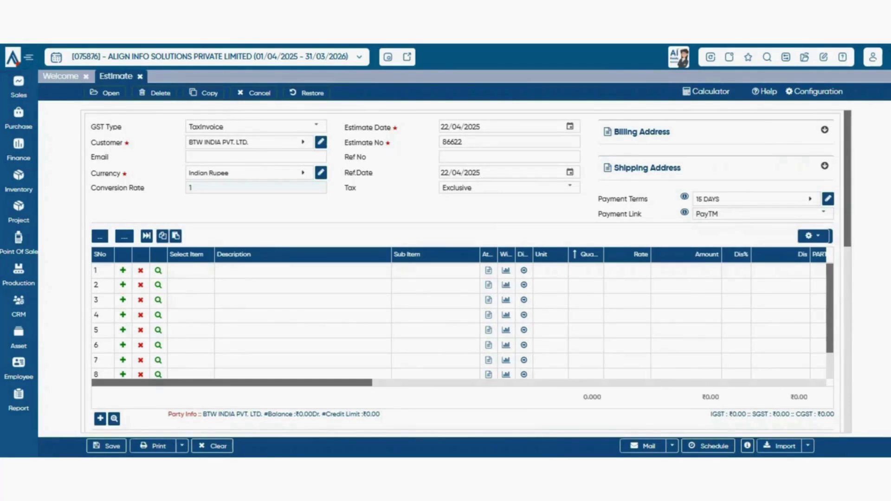
- Bring up the Item With Balance picker showing item codes, last sales rates and HSN codes
right_click(426, 209)
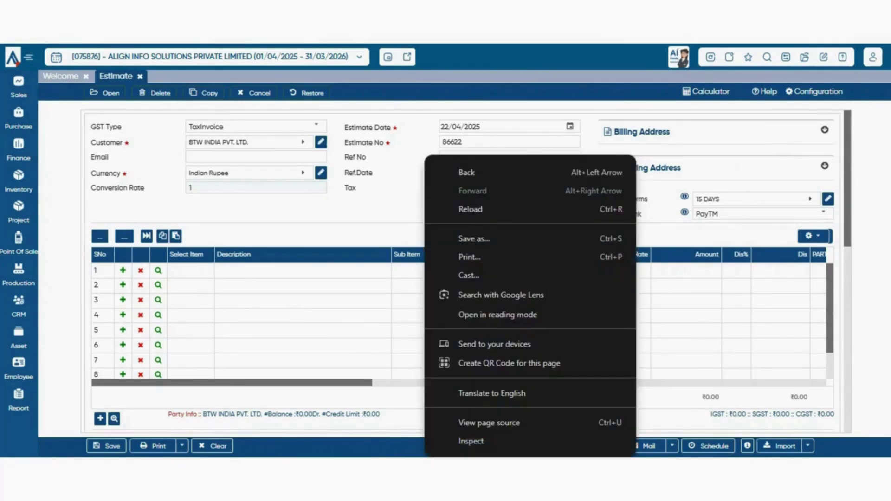
key(Escape)
scroll(464, 269, down, 3)
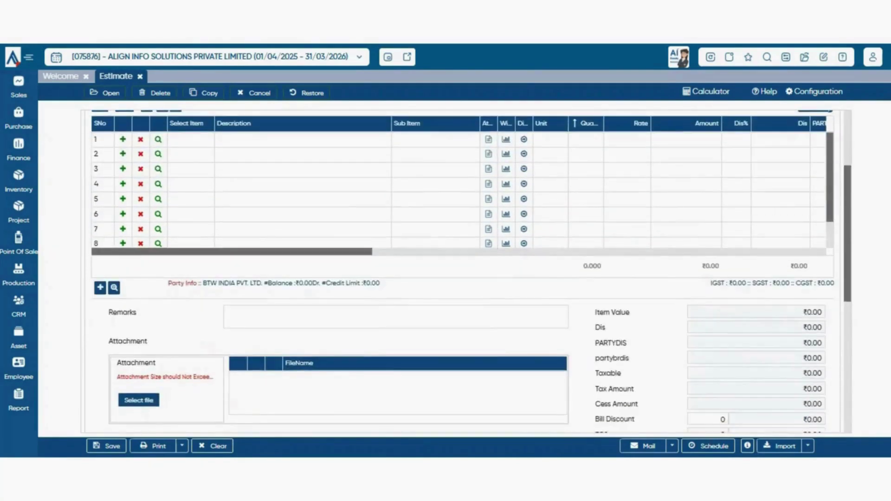
scroll(463, 269, up, 3)
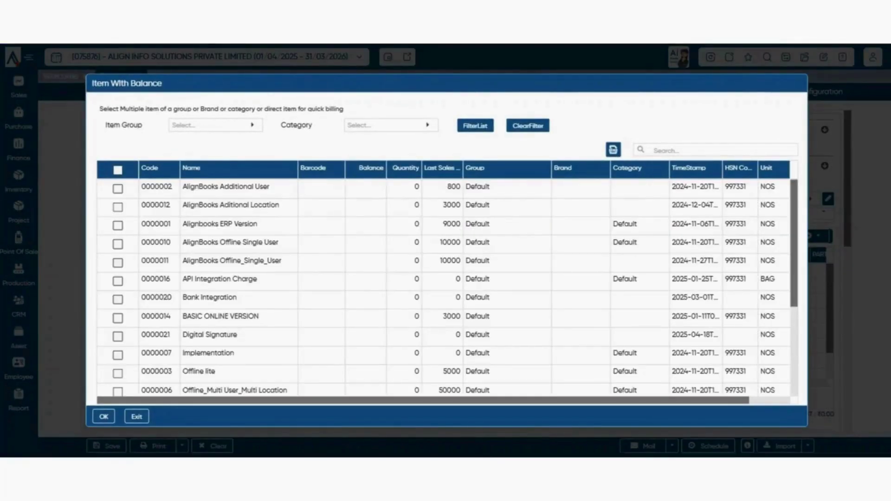
- Try and cancel the Item Group filter, then move on to the Fast Billing item list
key(Escape)
click(252, 125)
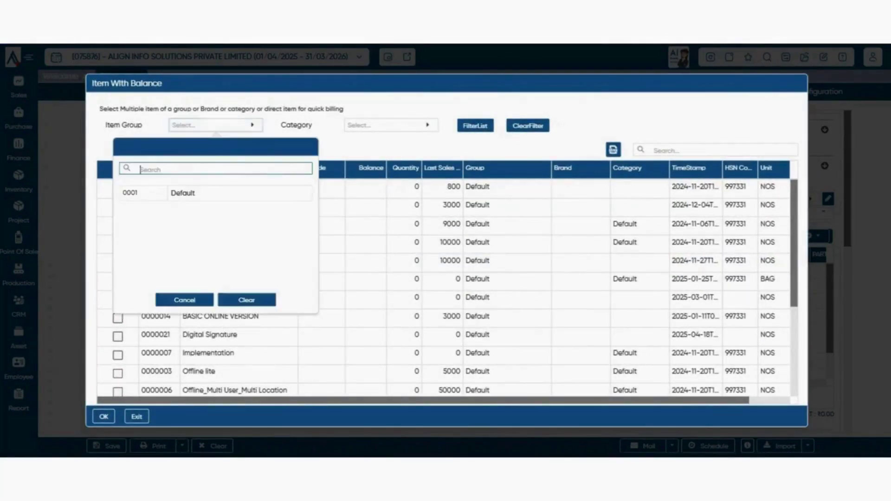
click(183, 299)
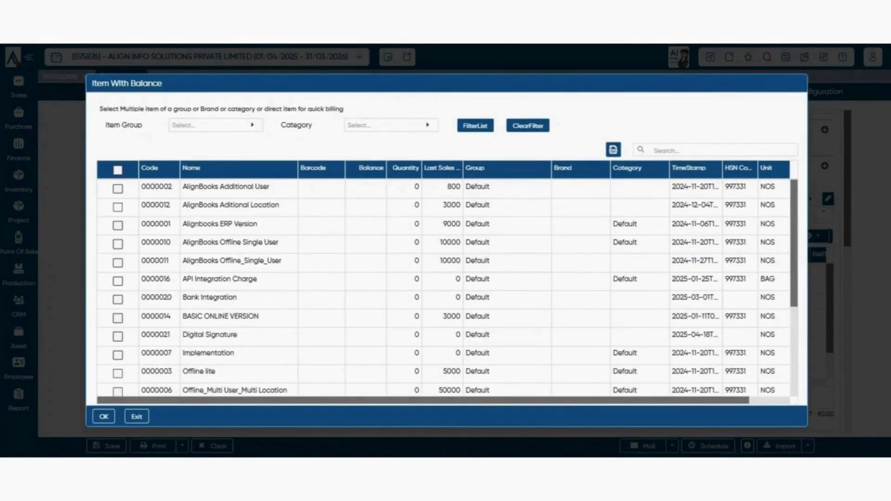
drag(446, 83, 436, 72)
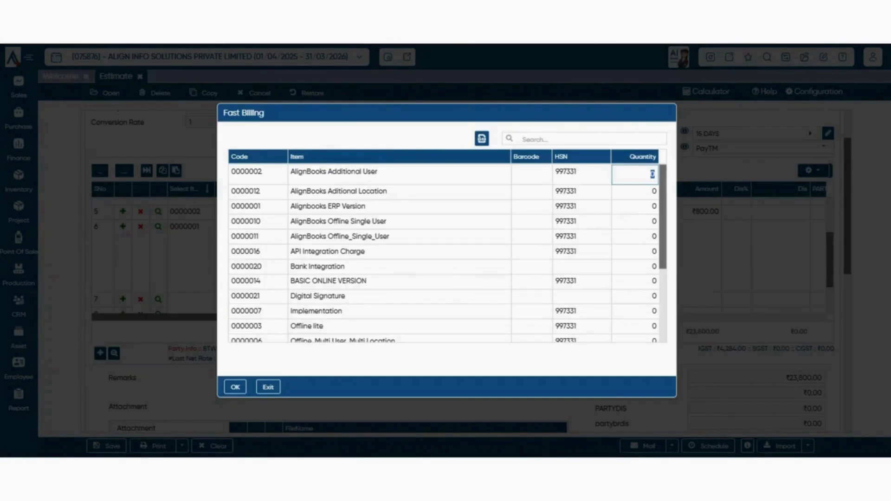
- Enter quantities 10, 120 and 23 for Additional User, ERP Version and Offline_Single_User, and confirm
text(10)
click(635, 206)
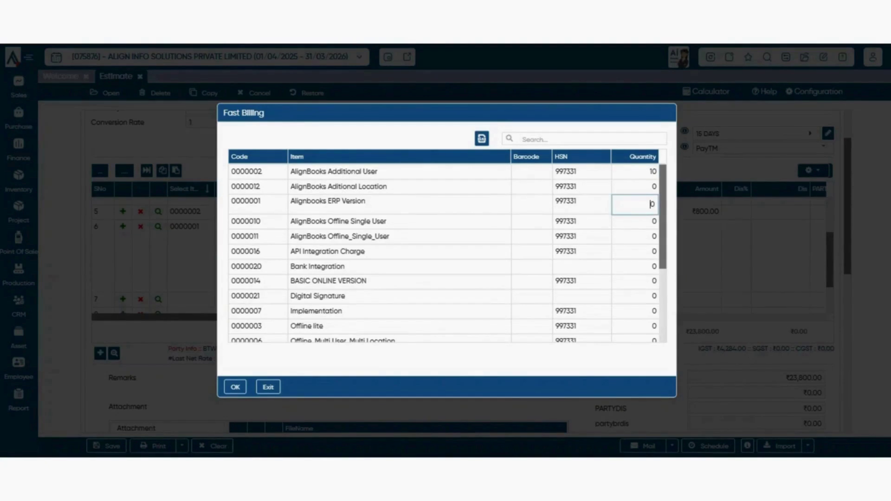
text(12)
click(652, 235)
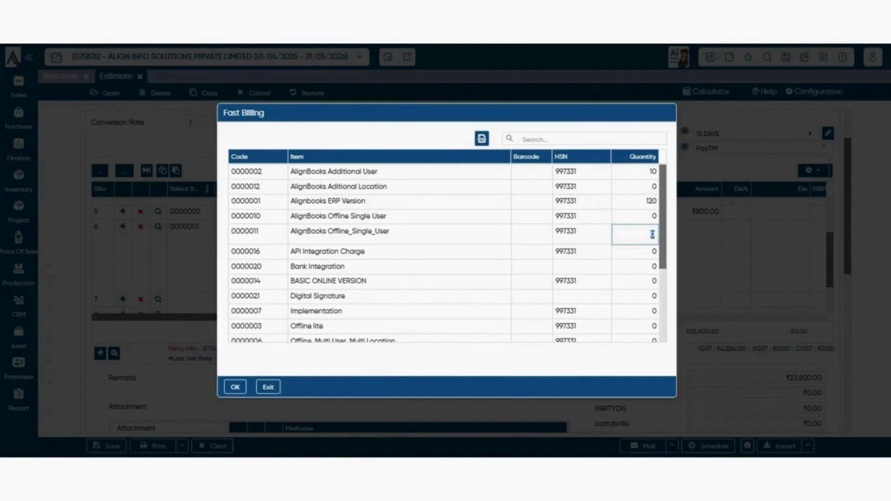
text(23)
click(653, 263)
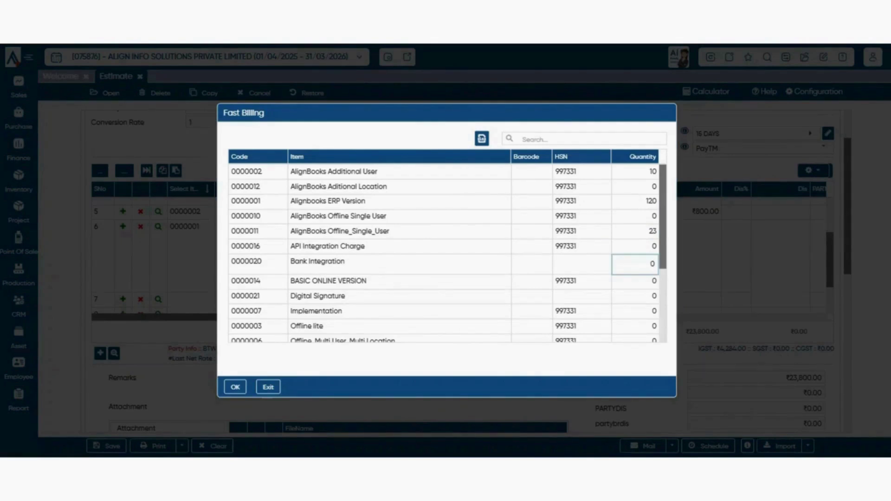
click(235, 387)
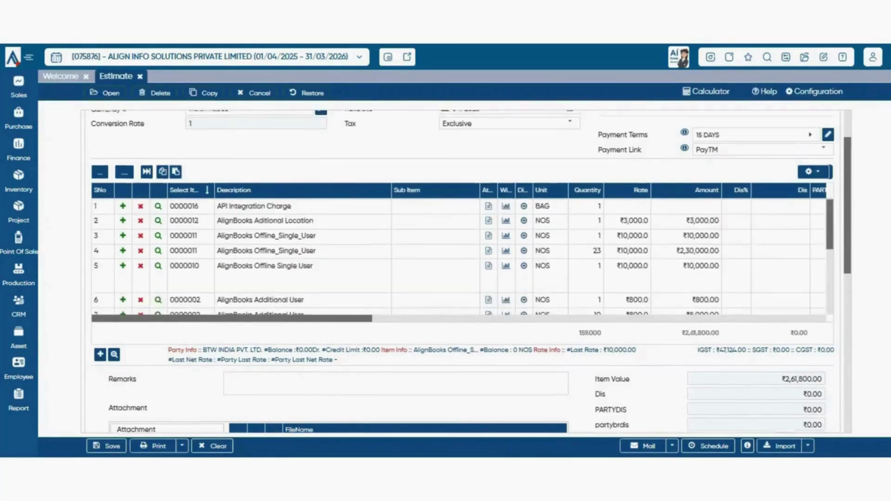
scroll(466, 272, up, 2)
scroll(458, 321, down, 2)
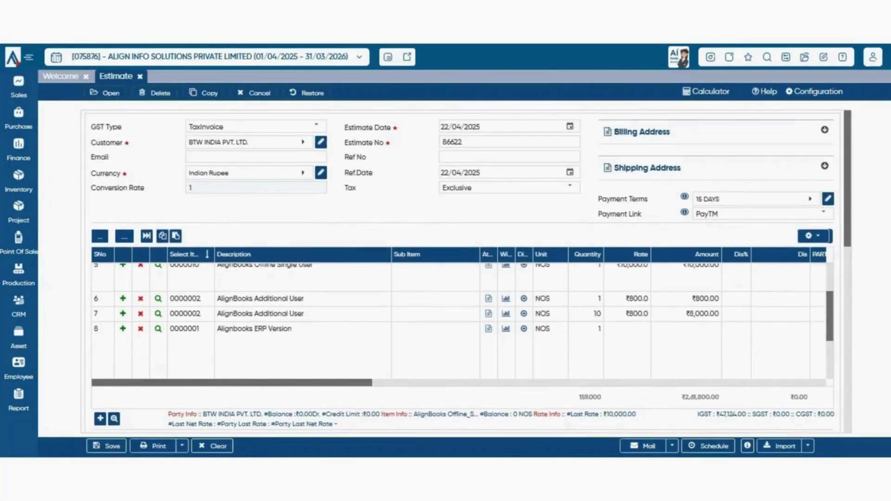
scroll(458, 321, up, 2)
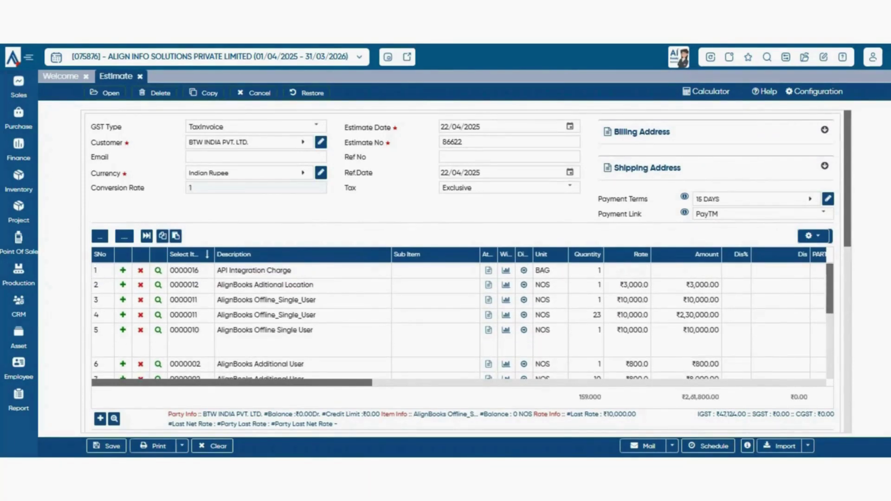
scroll(464, 272, down, 2)
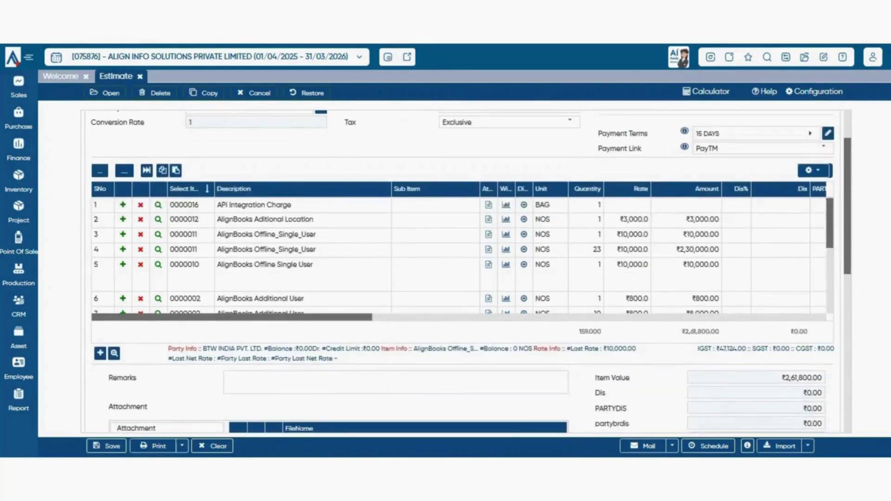
scroll(460, 260, down, 3)
scroll(460, 257, up, 2)
scroll(460, 258, down, 2)
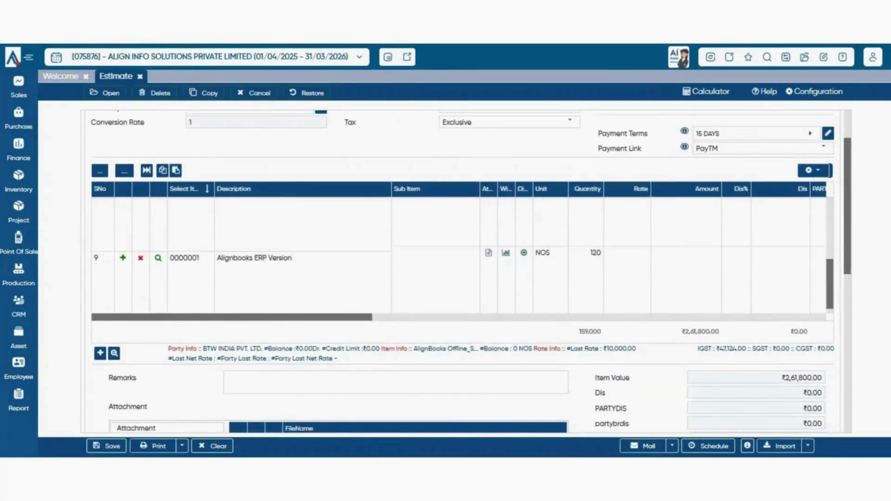
scroll(460, 258, up, 2)
scroll(460, 258, up, 3)
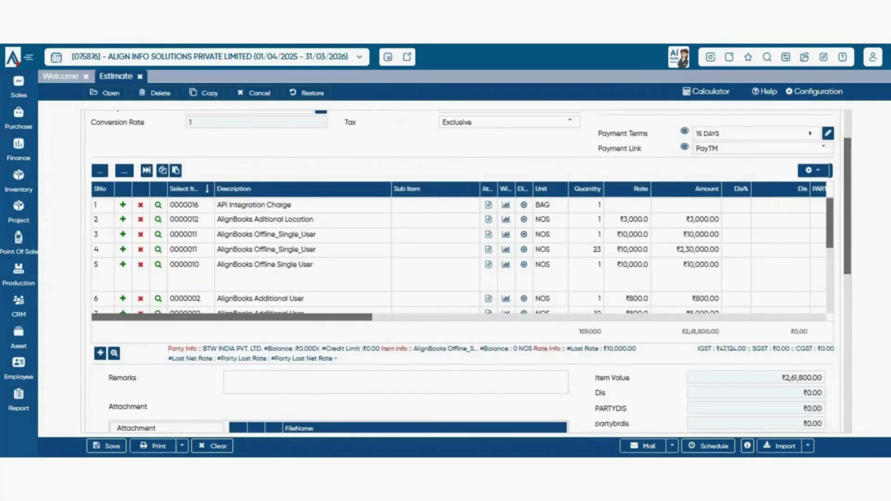
scroll(459, 257, up, 2)
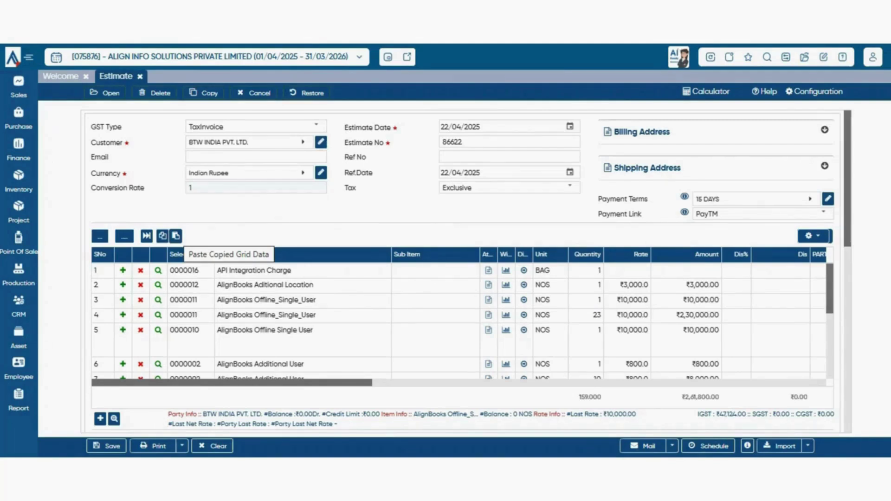
scroll(468, 272, down, 1)
scroll(468, 272, up, 1)
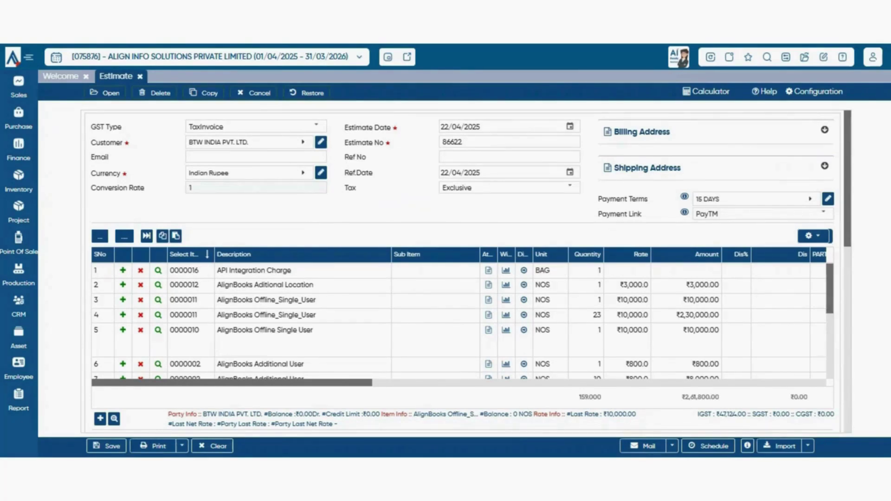
- Copy the estimate's item lines and paste them back, confirming replacement of the current grid data
click(162, 236)
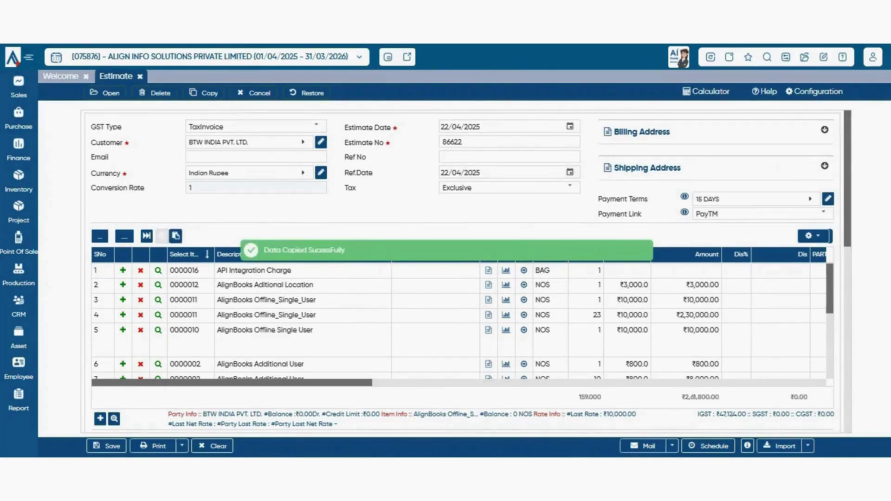
click(176, 236)
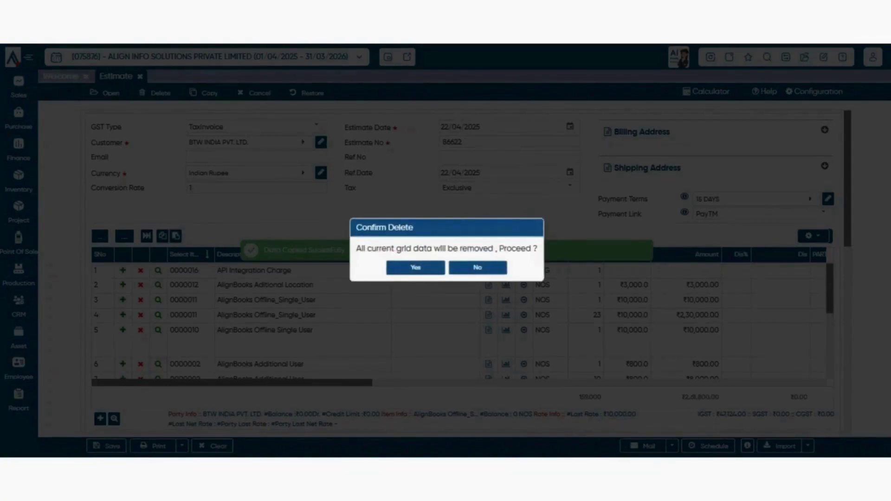
click(415, 267)
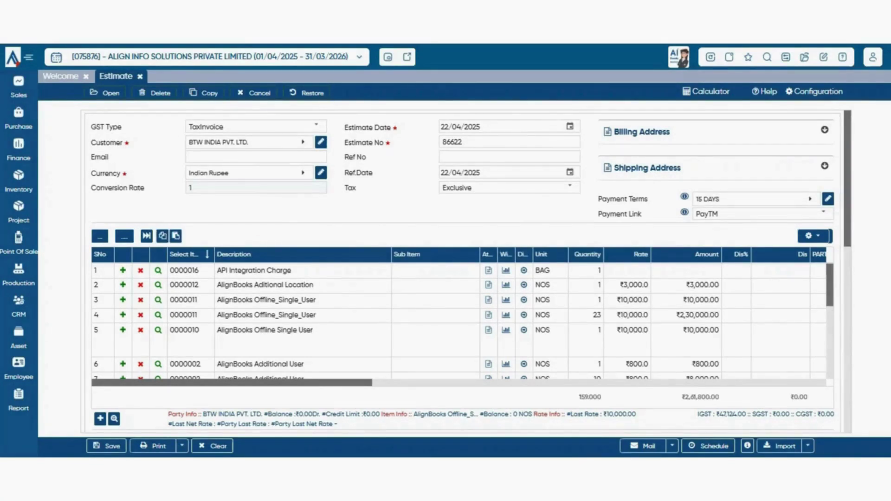
- Scroll through the estimate grid to review the pasted item lines
scroll(458, 321, down, 3)
scroll(459, 321, up, 3)
scroll(465, 271, down, 3)
scroll(464, 271, up, 3)
scroll(464, 272, down, 5)
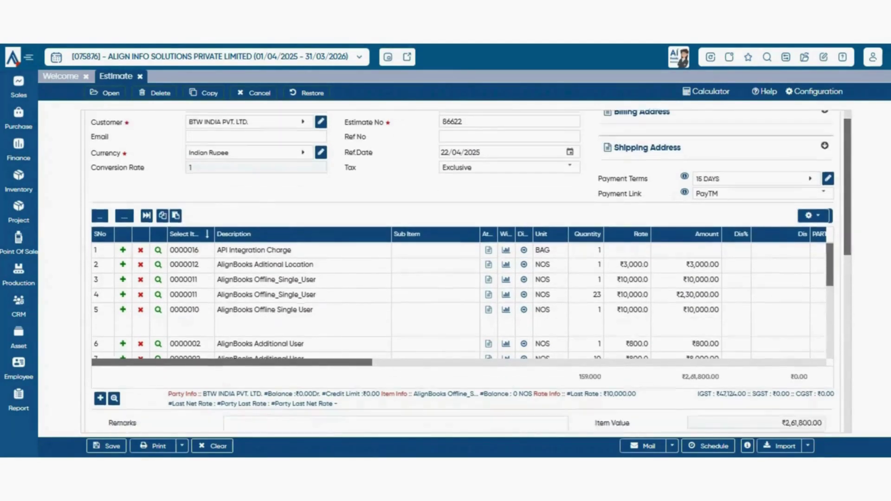
scroll(464, 272, up, 3)
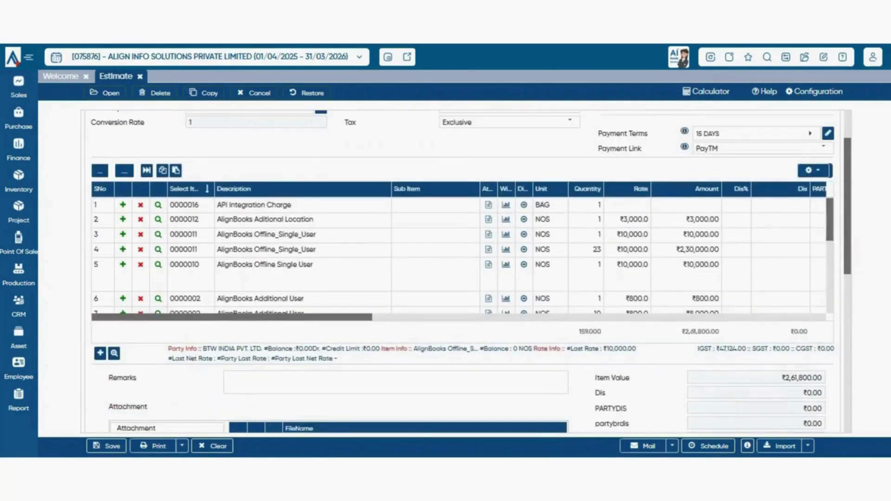
scroll(464, 272, up, 2)
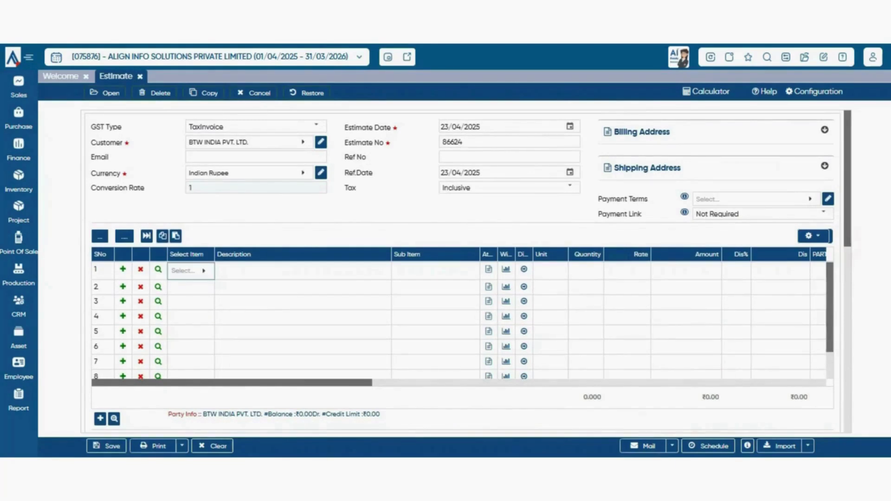
- Choose AlignBooks Additional User for line 1 and AlignBooks Aditional Location for line 2
click(191, 271)
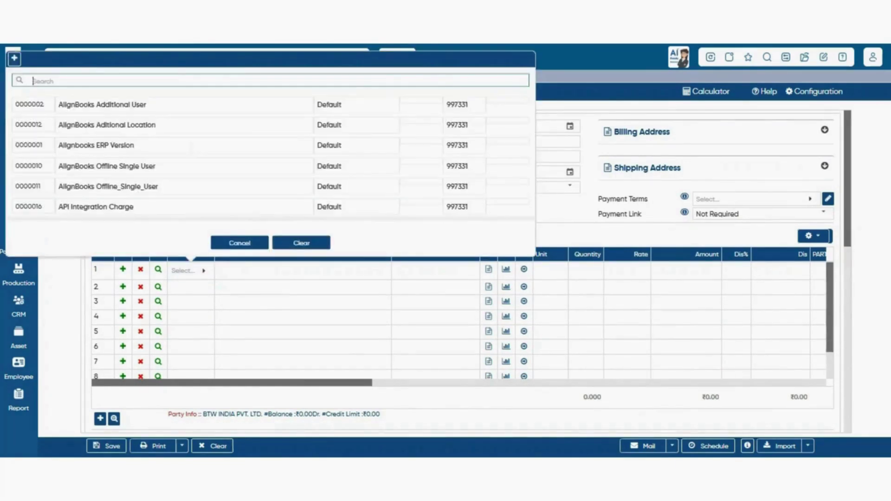
click(191, 270)
click(191, 271)
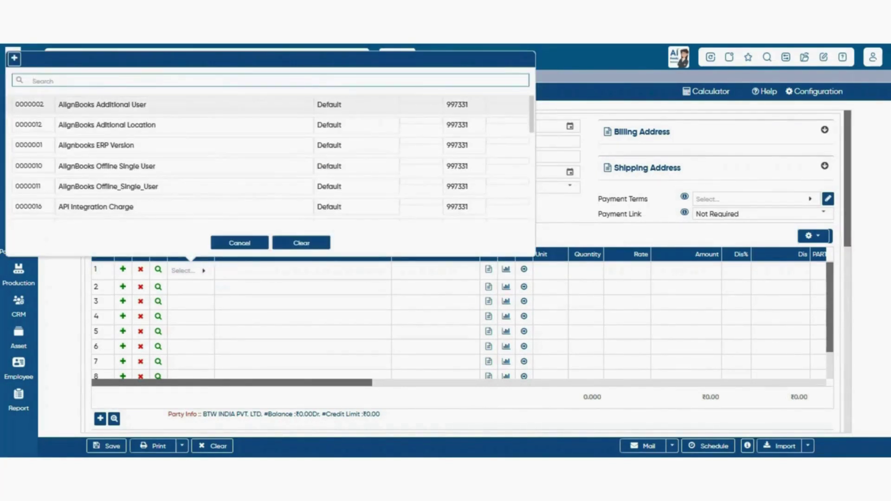
click(186, 105)
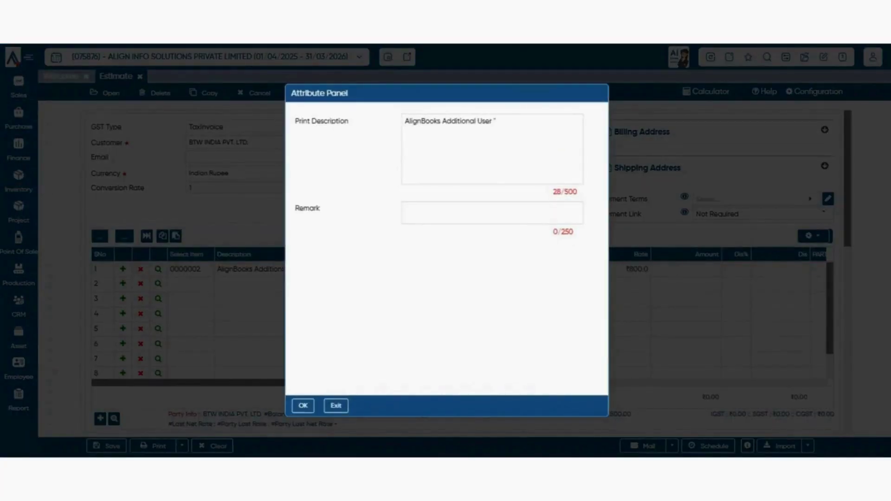
key(Escape)
click(191, 284)
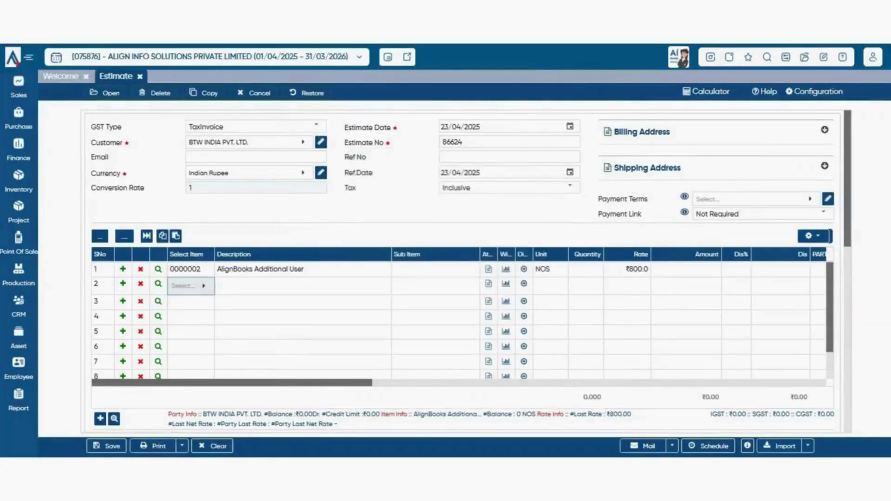
click(191, 286)
click(185, 140)
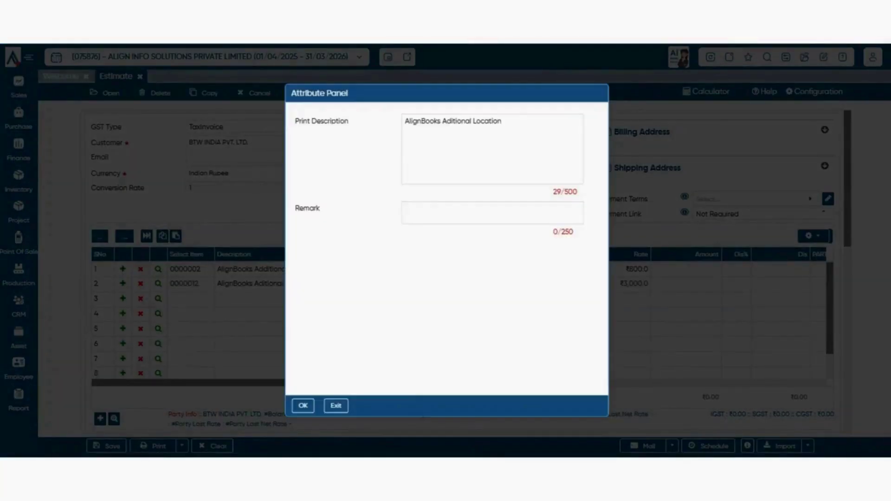
key(Escape)
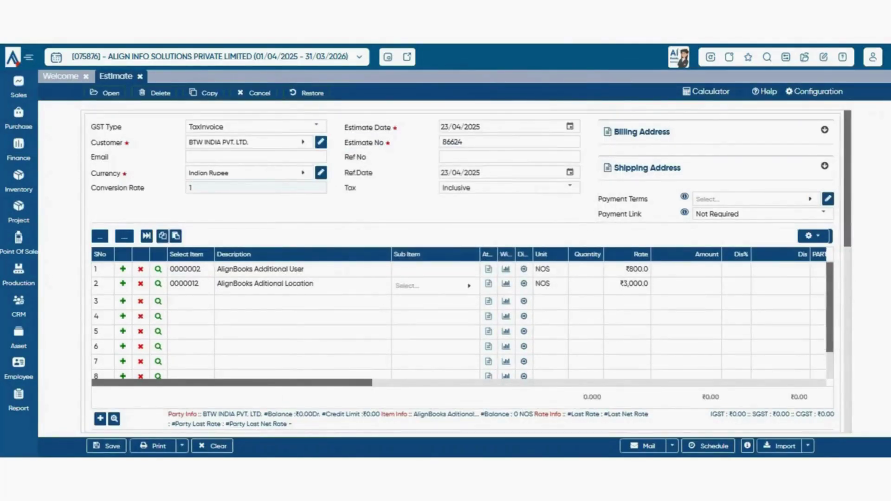
- Set quantities 10 and 100 on the two lines, then highlight line 1's rate and amount
click(585, 269)
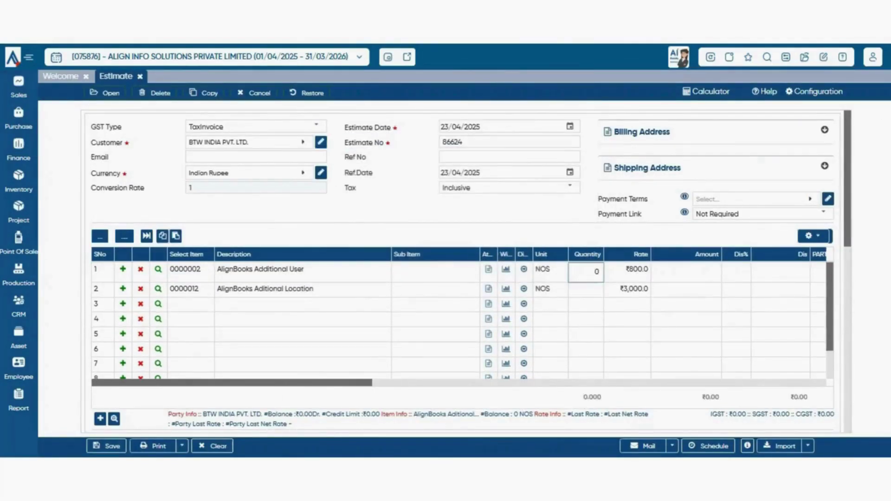
text(10)
click(586, 288)
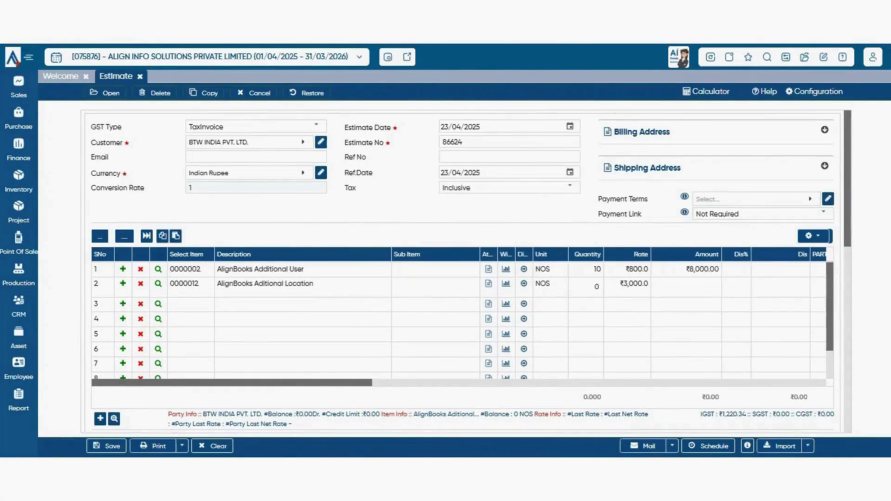
text(100)
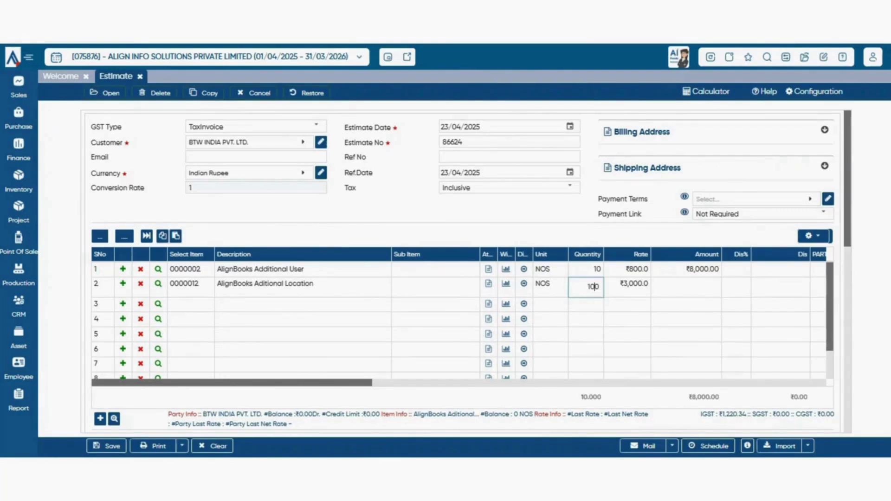
key(Tab)
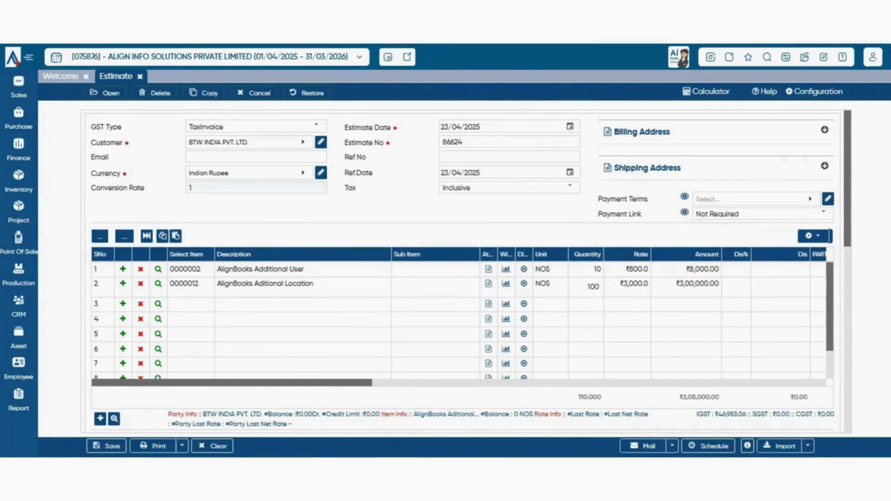
double_click(637, 270)
drag(621, 284, 710, 270)
- Apply a 5% discount to the Additional User line, deducting ₹400.00 from its amount
click(737, 269)
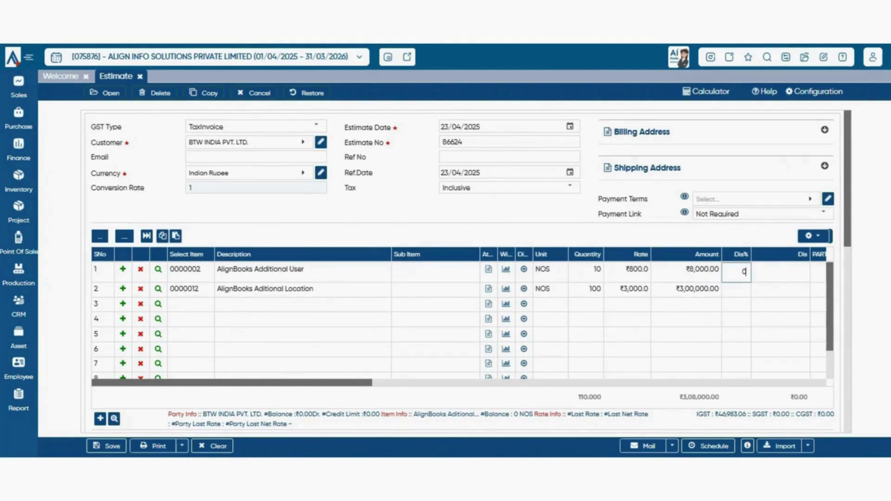
click(780, 272)
click(737, 272)
text(5)
key(Tab)
click(771, 269)
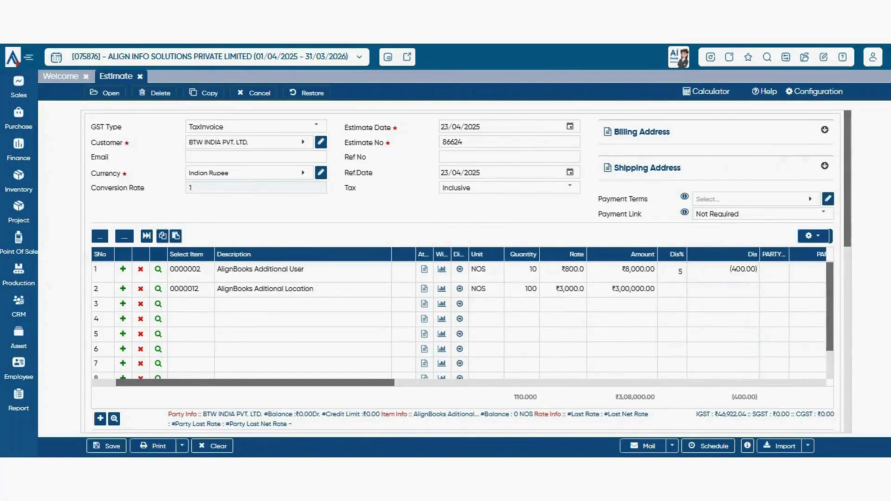
click(753, 302)
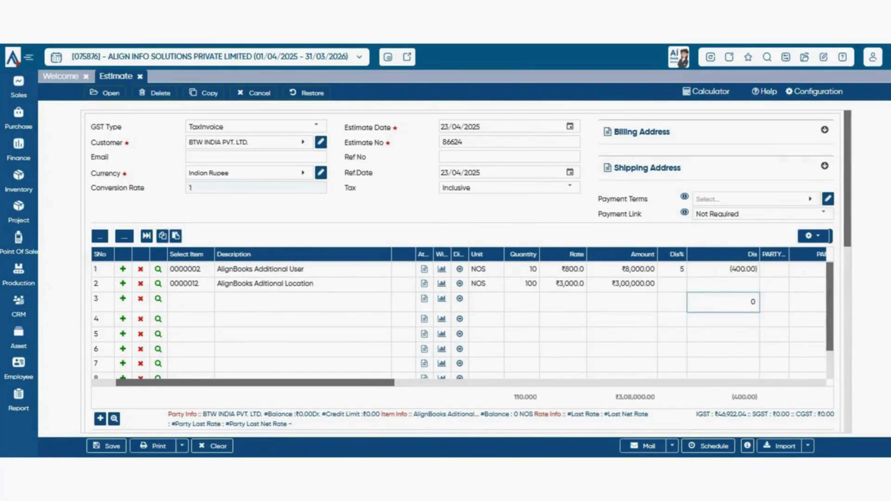
scroll(608, 320, left, 2)
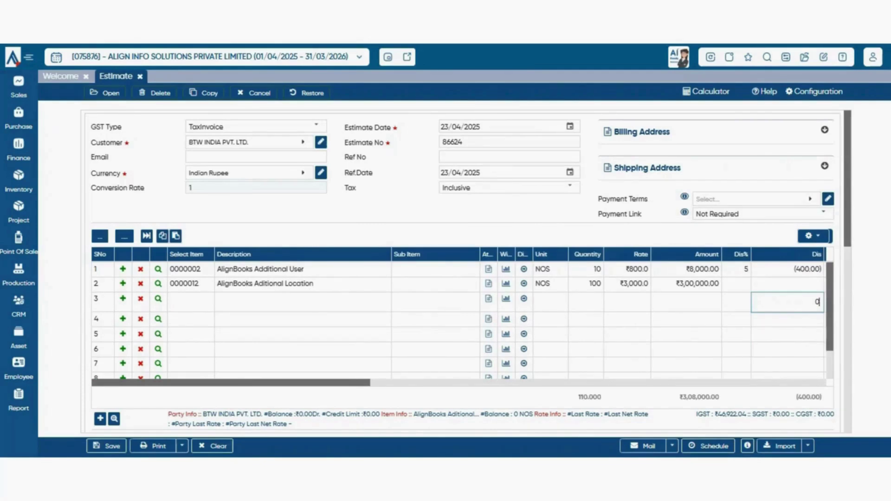
key(Escape)
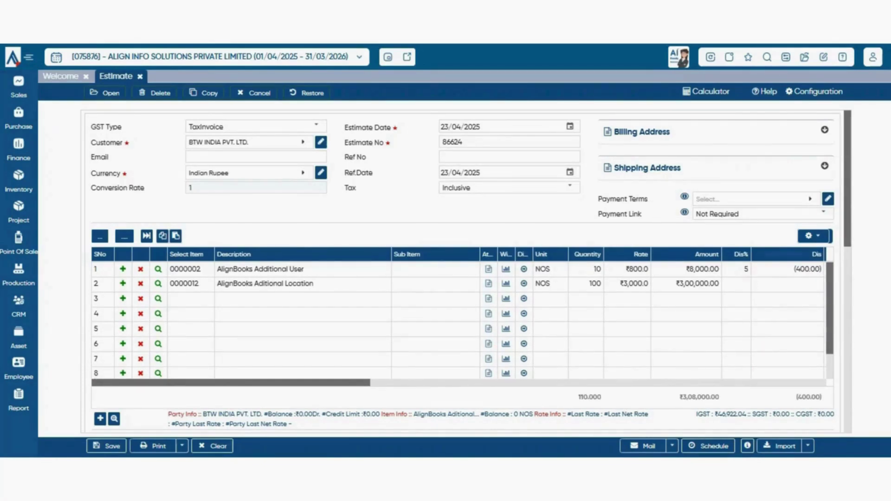
- Check line 1's tax code choices, keeping TAX@18%
scroll(609, 320, right, 8)
click(538, 270)
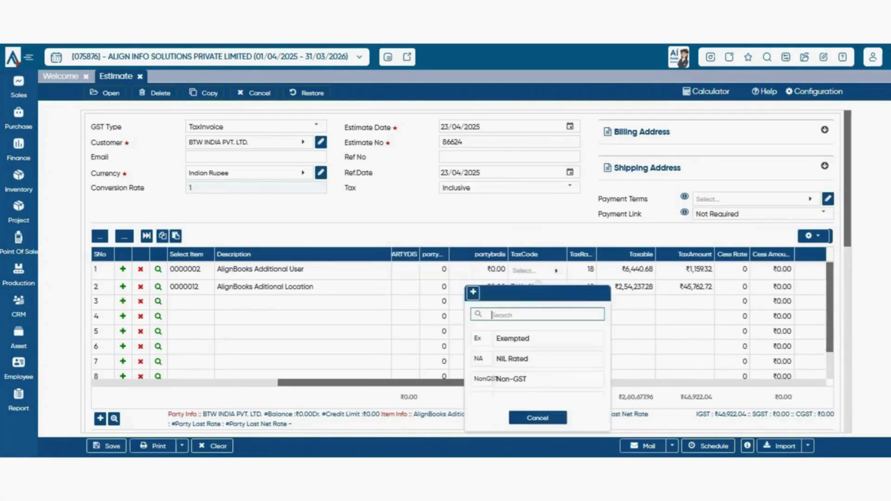
scroll(548, 362, down, 5)
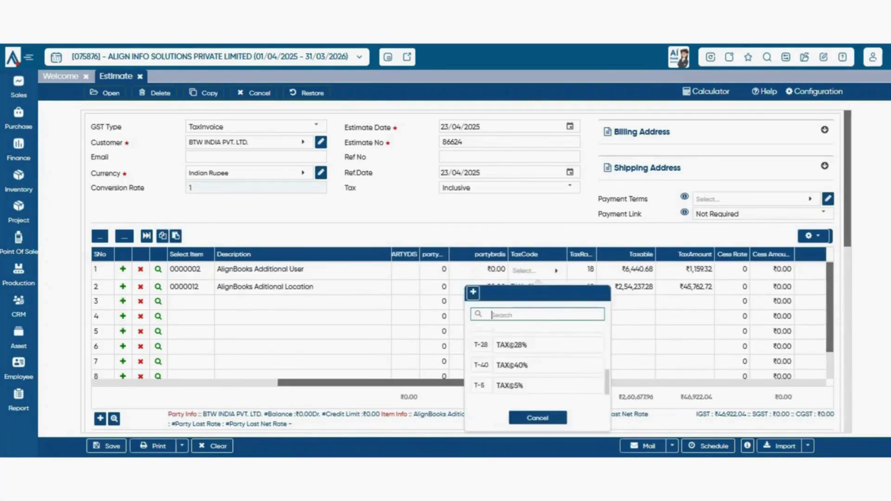
click(537, 417)
- Inspect line 1's Cess Rate cell and enter 230 as its MRP
scroll(607, 297, right, 3)
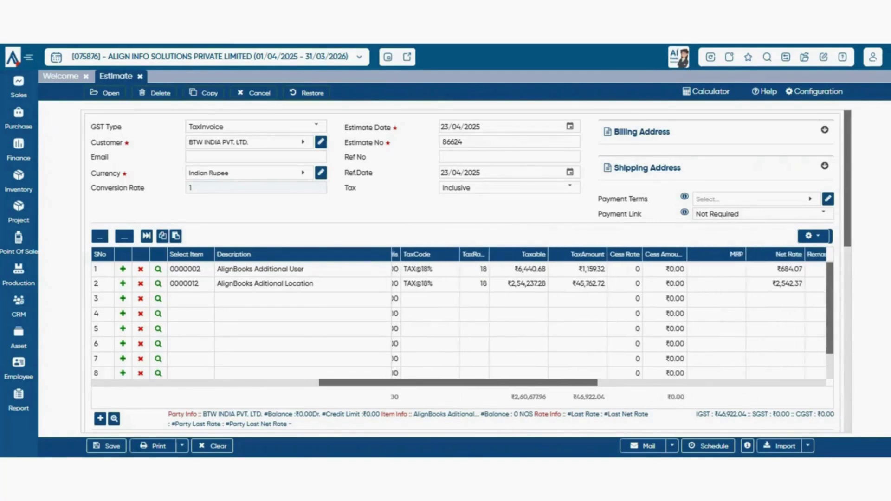
click(607, 270)
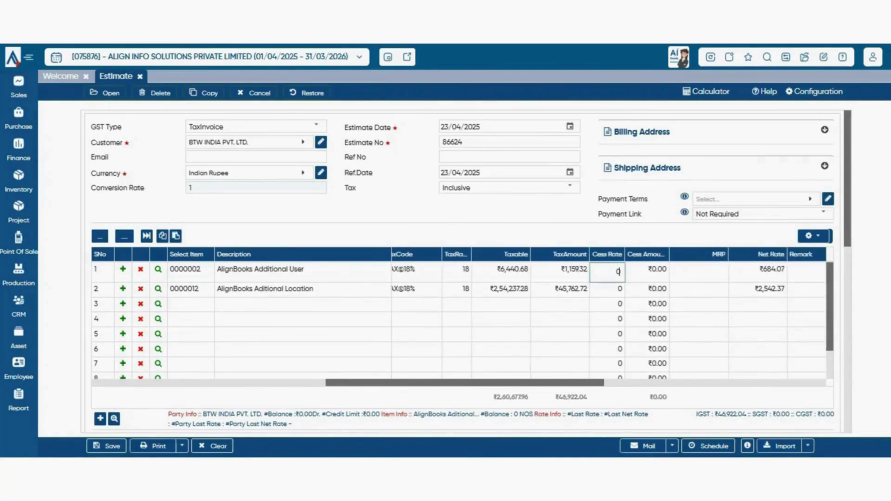
scroll(607, 320, right, 3)
scroll(607, 320, right, 3)
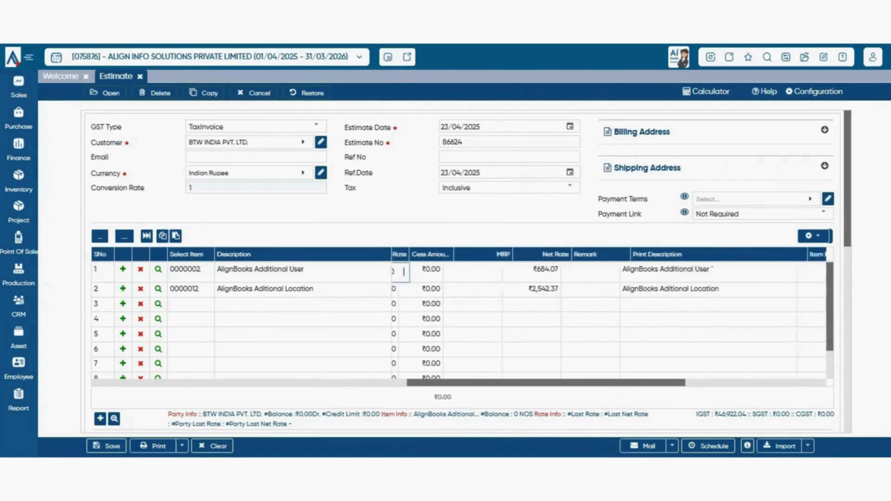
scroll(607, 320, left, 2)
click(556, 272)
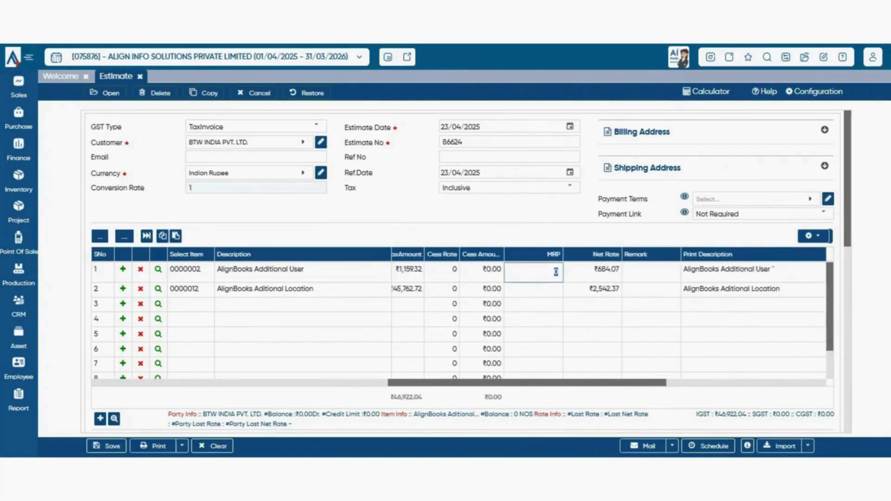
text(230)
scroll(554, 272, right, 8)
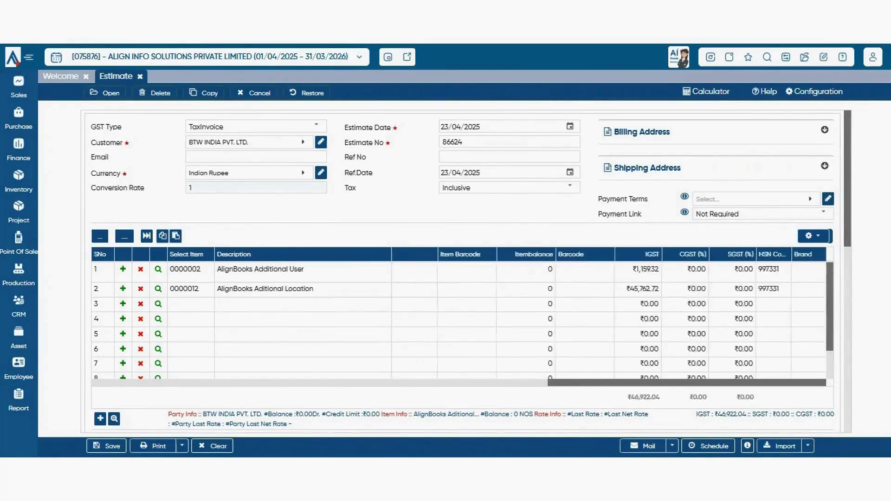
scroll(554, 272, left, 1)
scroll(554, 272, left, 10)
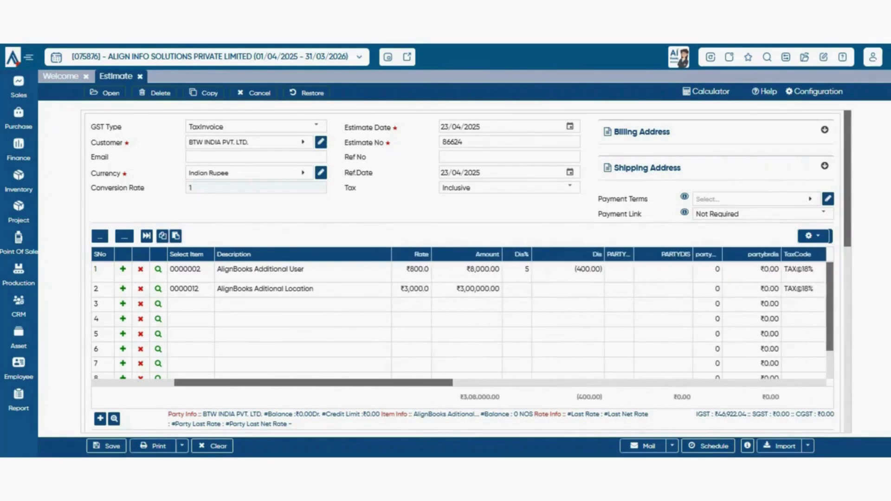
scroll(554, 272, left, 3)
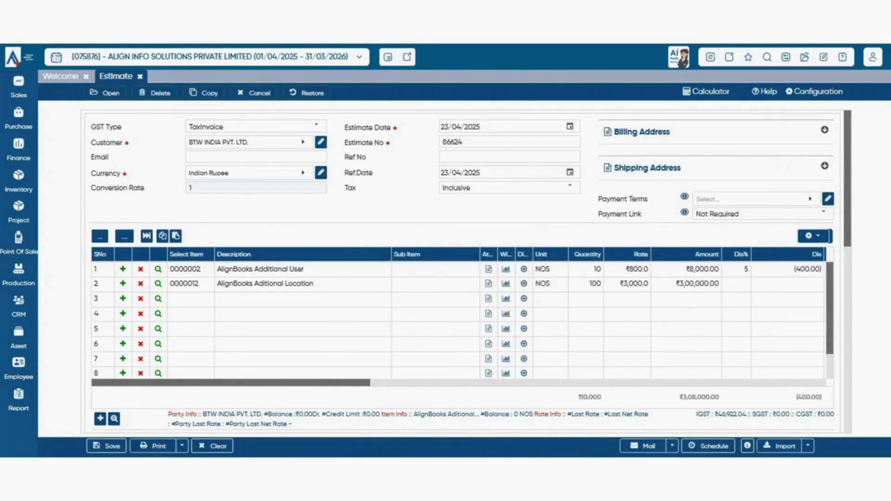
click(158, 269)
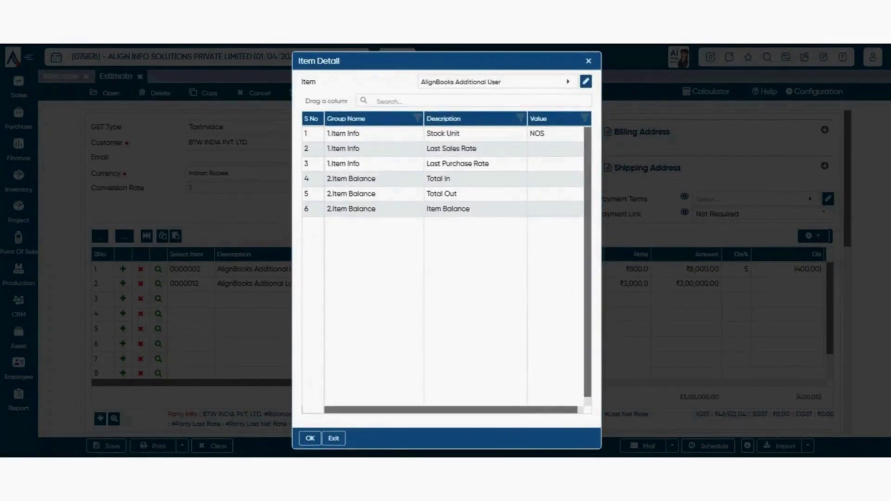
click(585, 82)
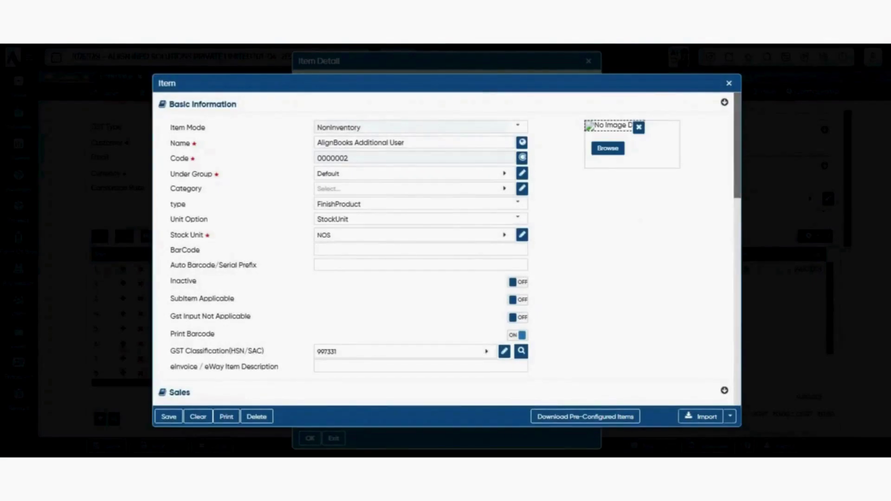
click(729, 83)
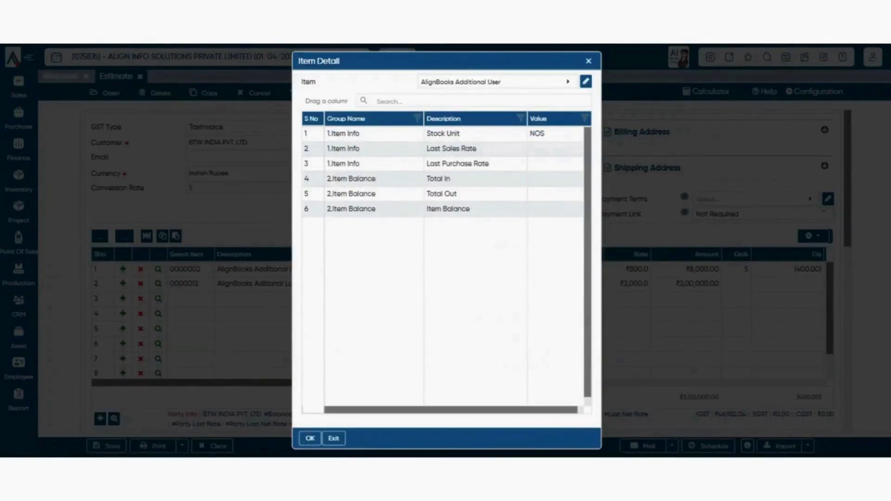
click(334, 438)
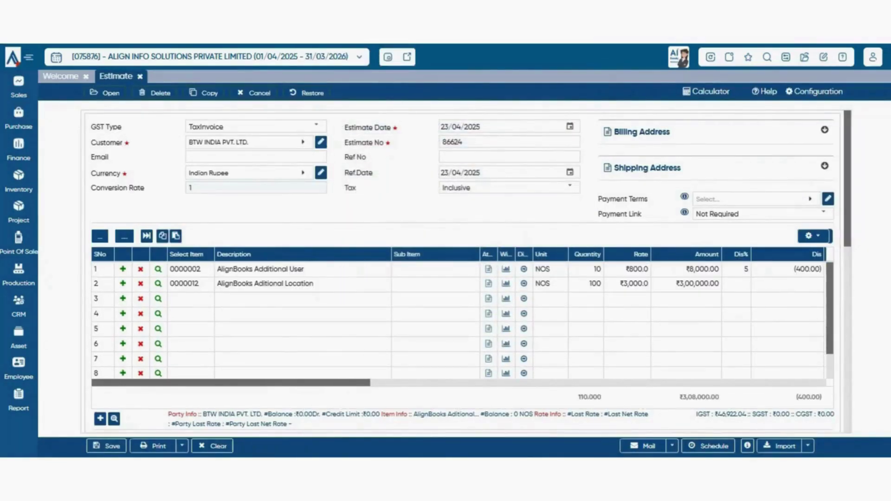
- Append 'test' to the Additional User line's print description and bring up the grid layout options
click(488, 268)
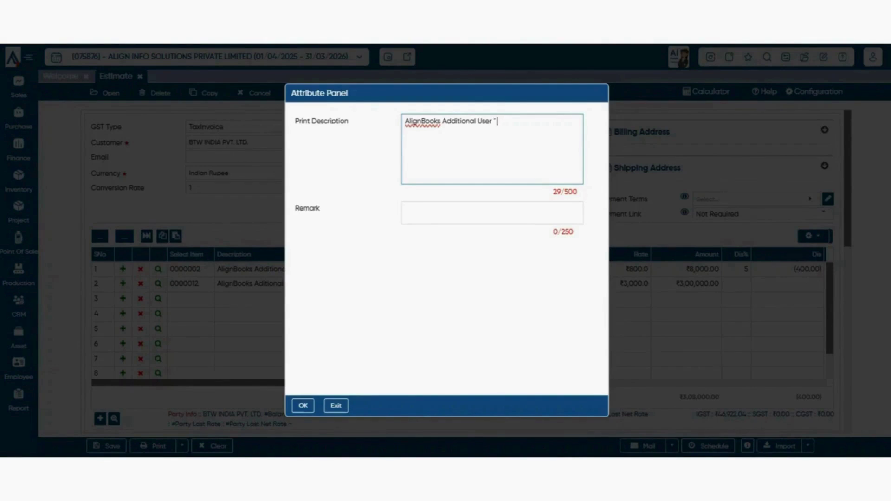
text(test)
click(492, 213)
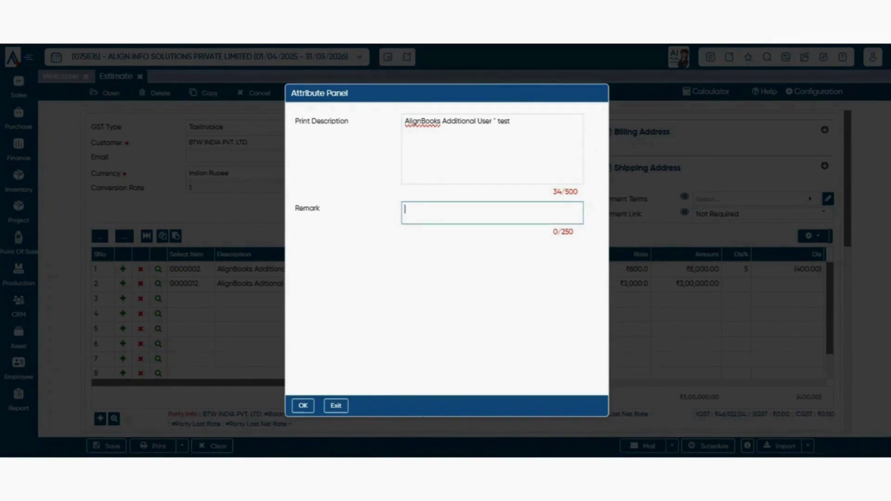
key(Escape)
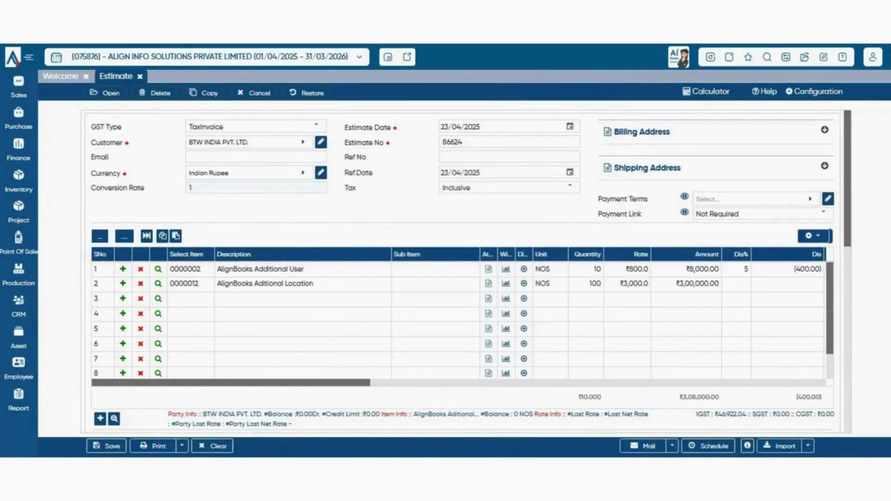
click(813, 236)
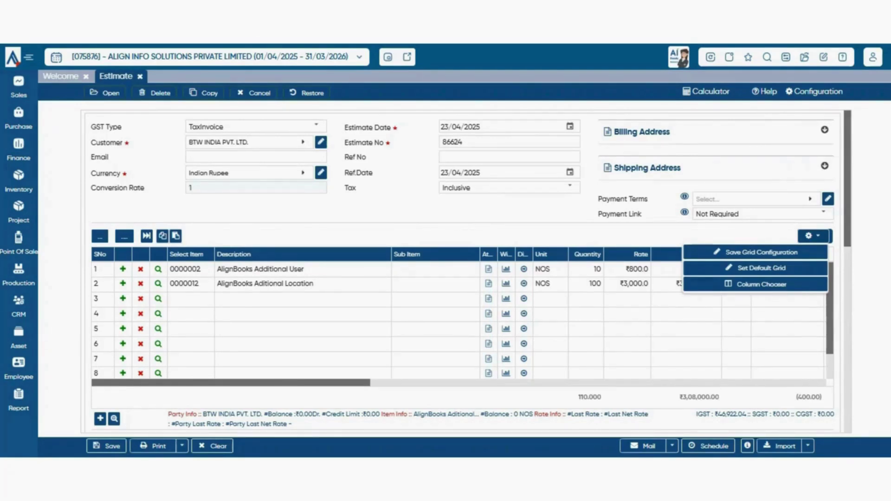
- Search the column chooser for 'rate' and place Sales Rate right after Rate in the item grid
click(756, 284)
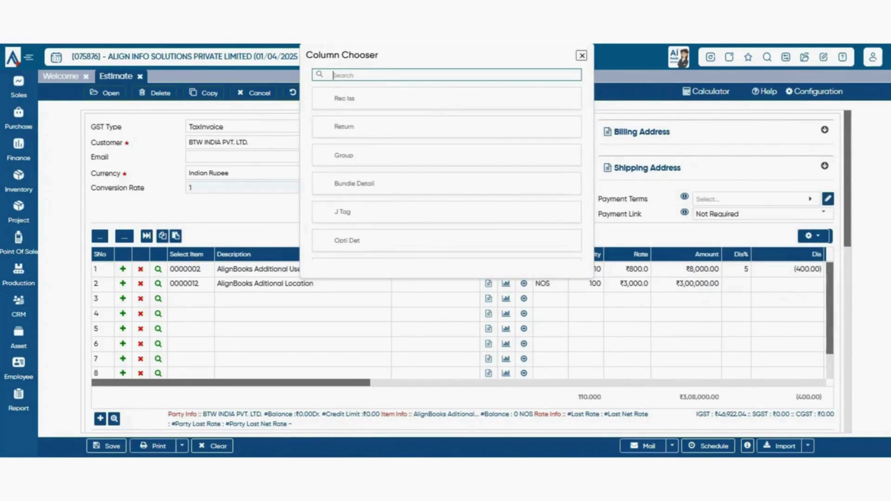
text(rate)
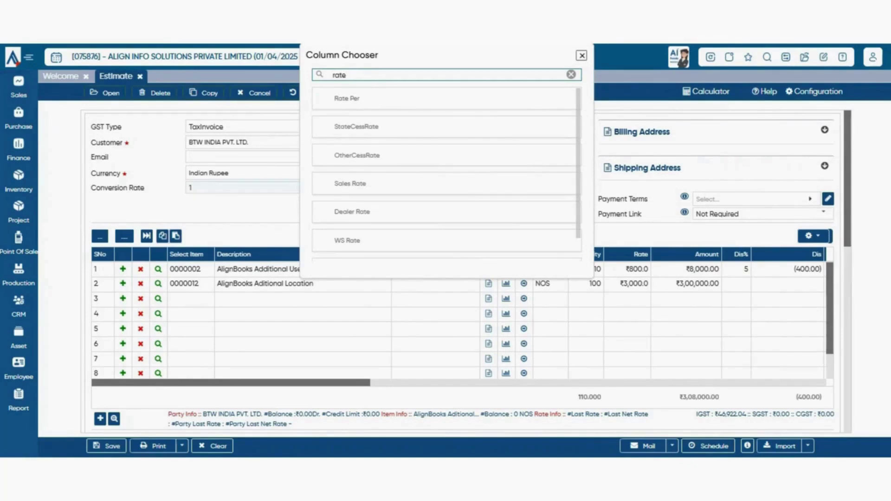
drag(350, 183, 647, 258)
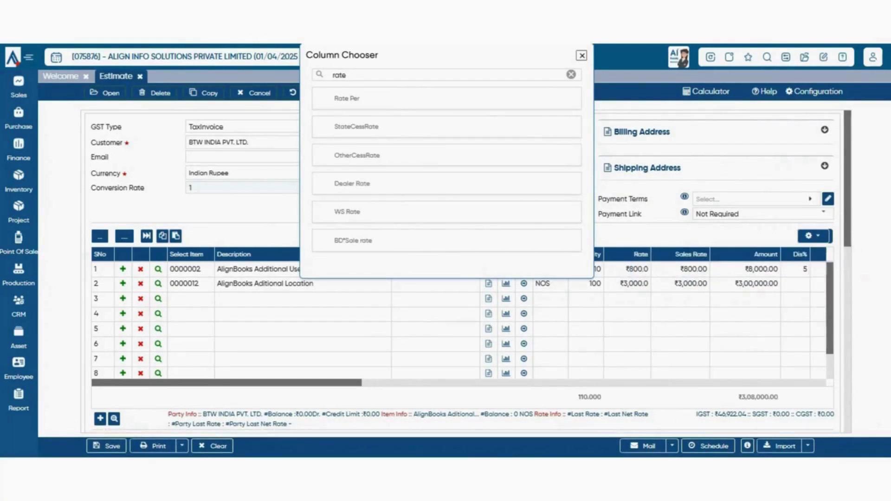
scroll(648, 321, right, 3)
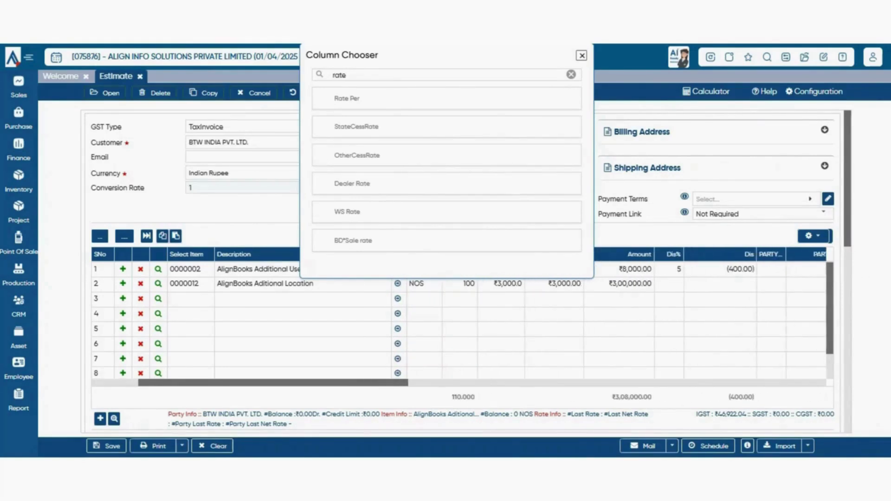
drag(770, 254, 405, 160)
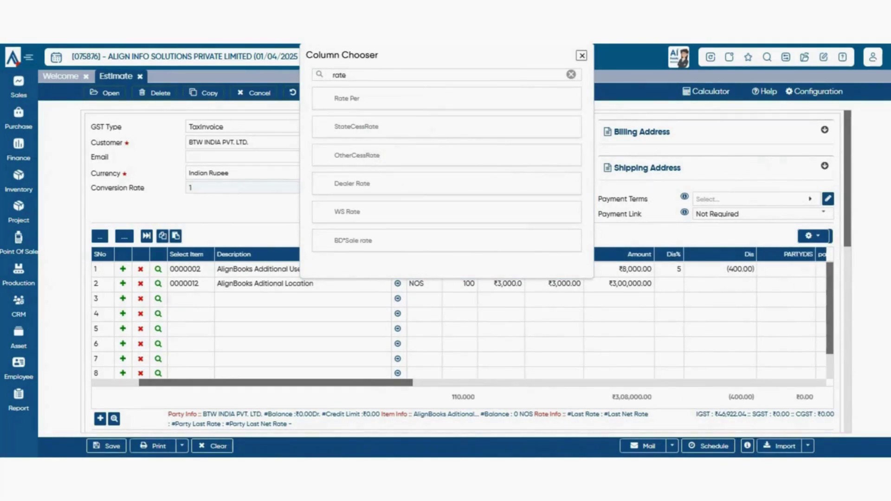
drag(275, 383, 291, 383)
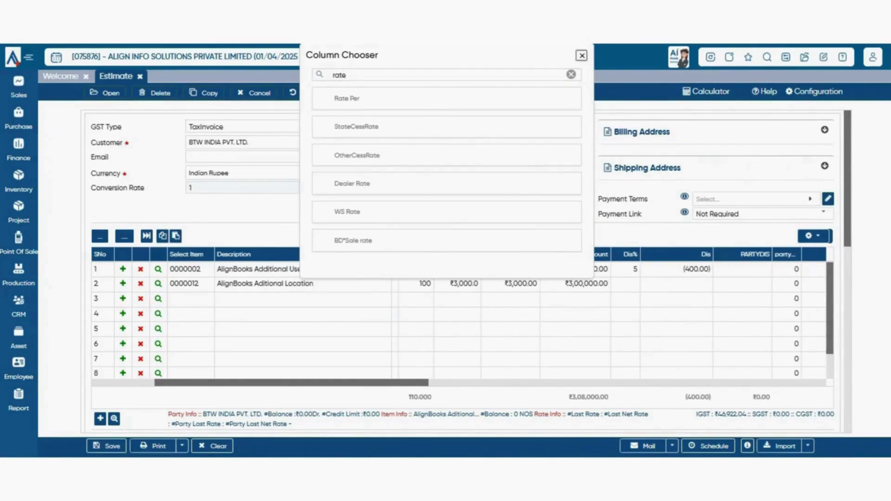
click(581, 56)
scroll(459, 269, down, 2)
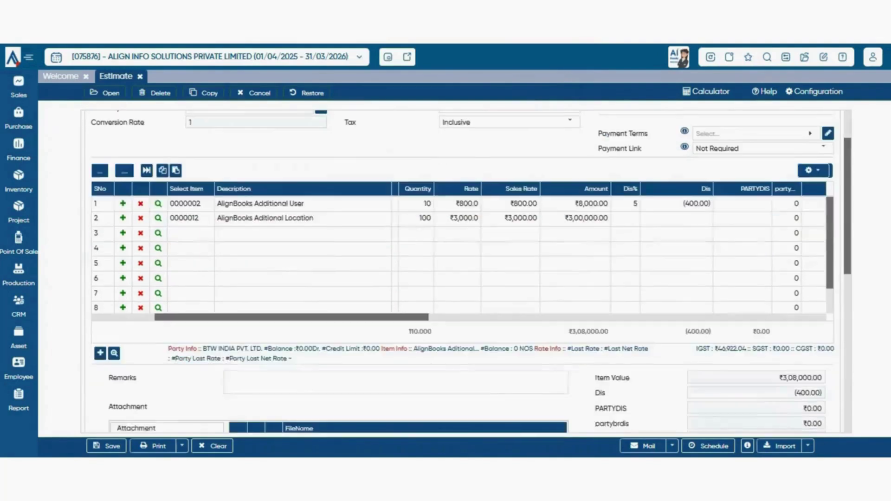
- Save the estimate grid's current column layout as the grid configuration
drag(291, 317, 333, 318)
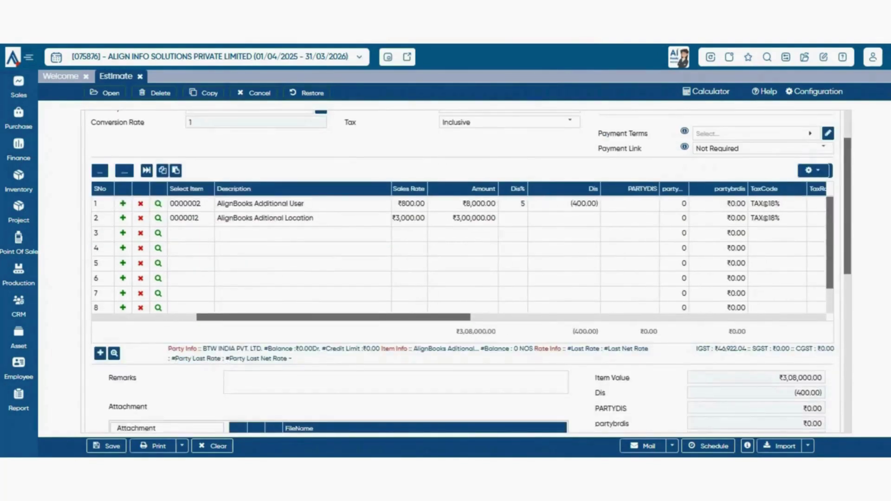
scroll(459, 269, up, 2)
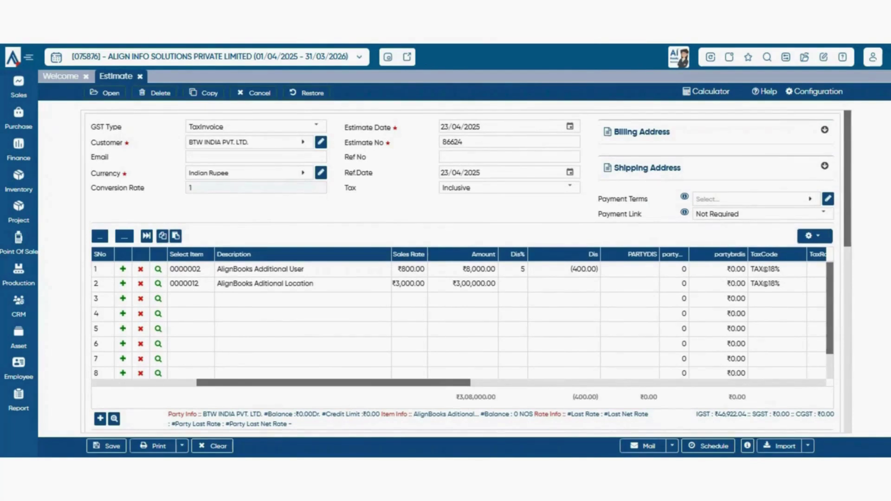
click(813, 236)
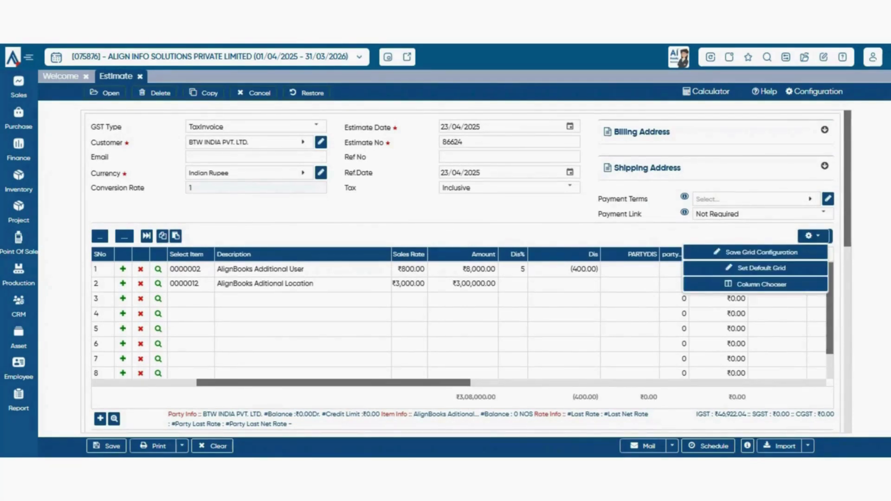
click(762, 252)
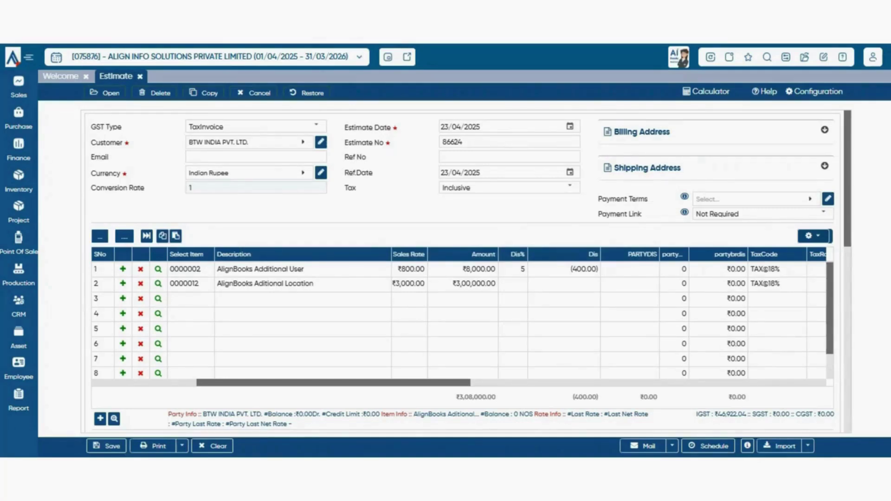
- Add two blank rows so the item grid reaches row 12
scroll(466, 269, down, 3)
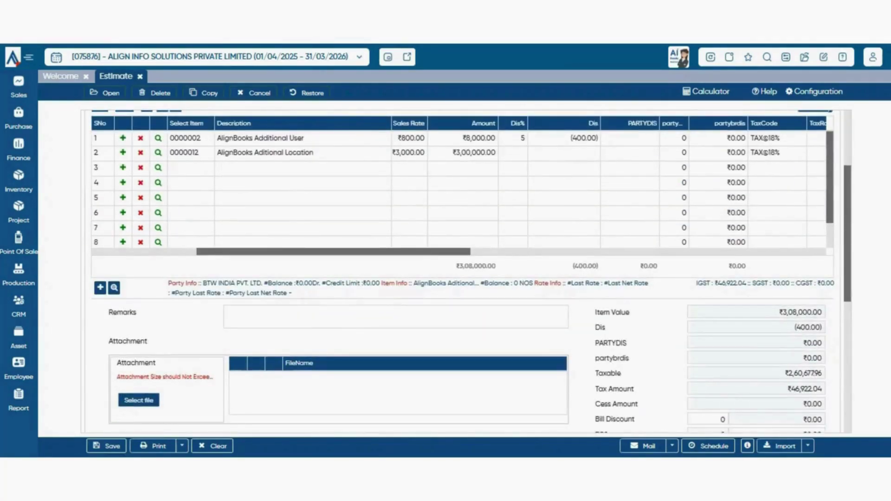
click(100, 288)
scroll(467, 279, up, 3)
scroll(458, 320, down, 1)
scroll(459, 320, up, 1)
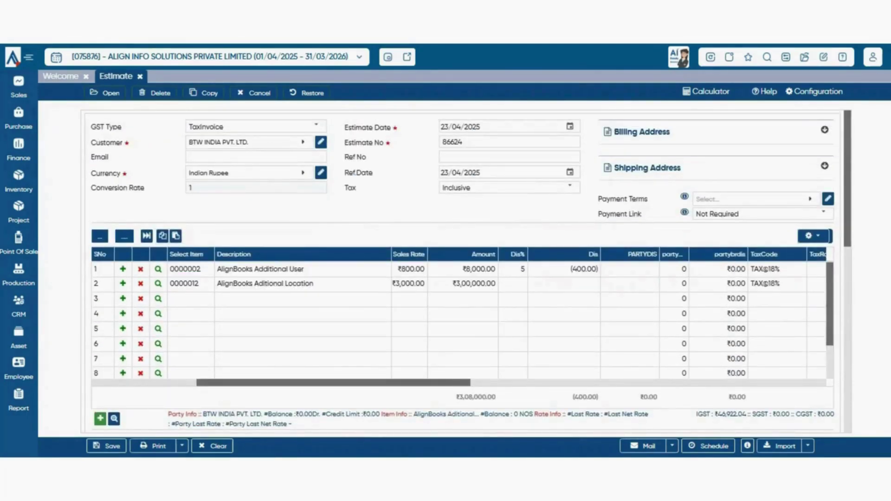
scroll(459, 320, down, 1)
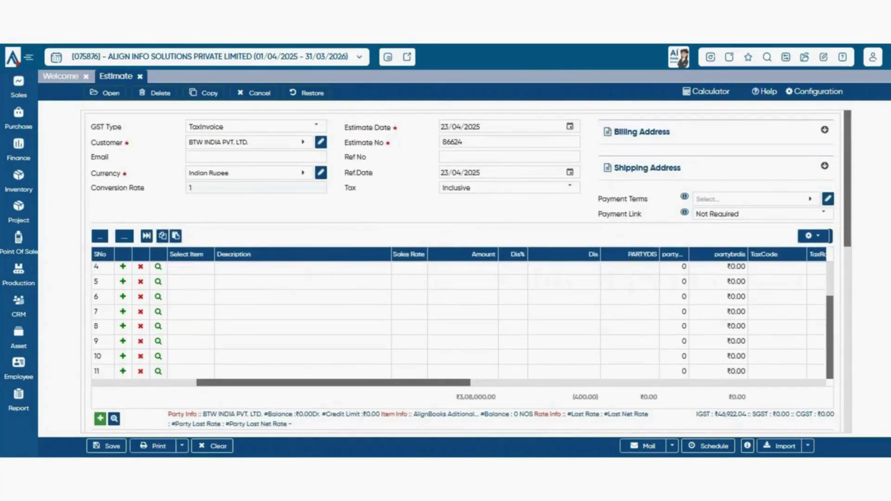
scroll(459, 320, up, 1)
scroll(458, 320, down, 1)
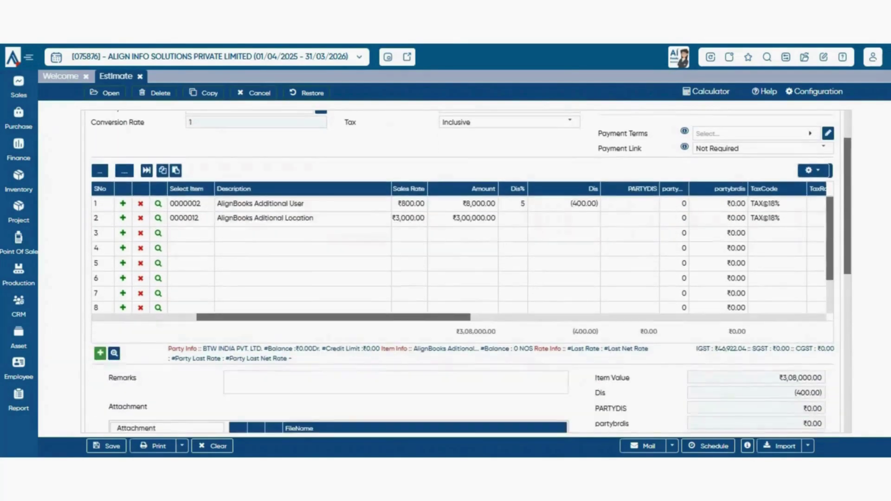
scroll(458, 253, down, 1)
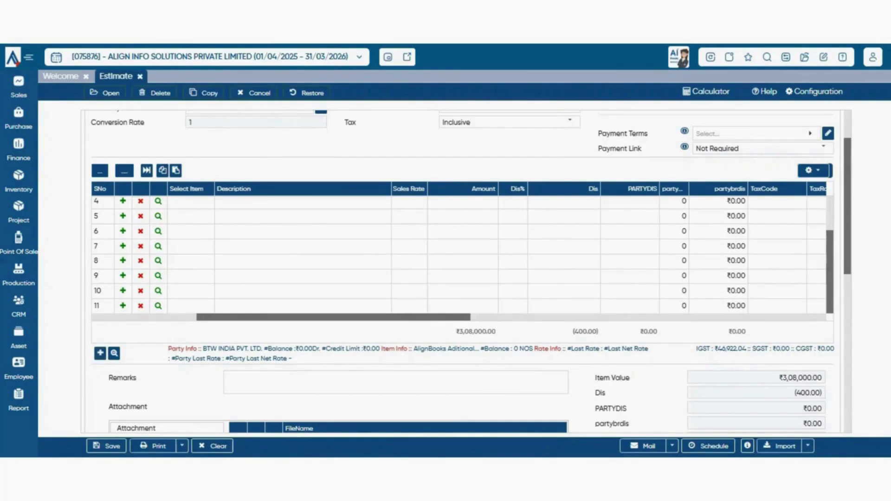
click(100, 353)
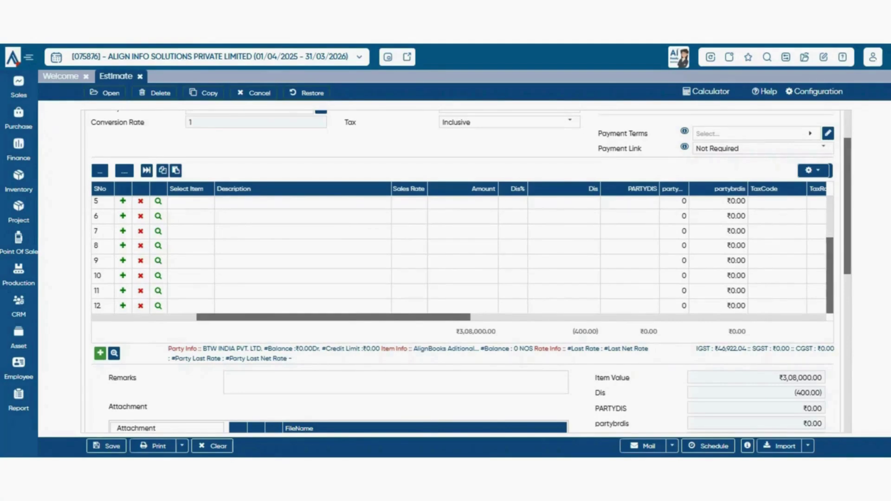
click(114, 353)
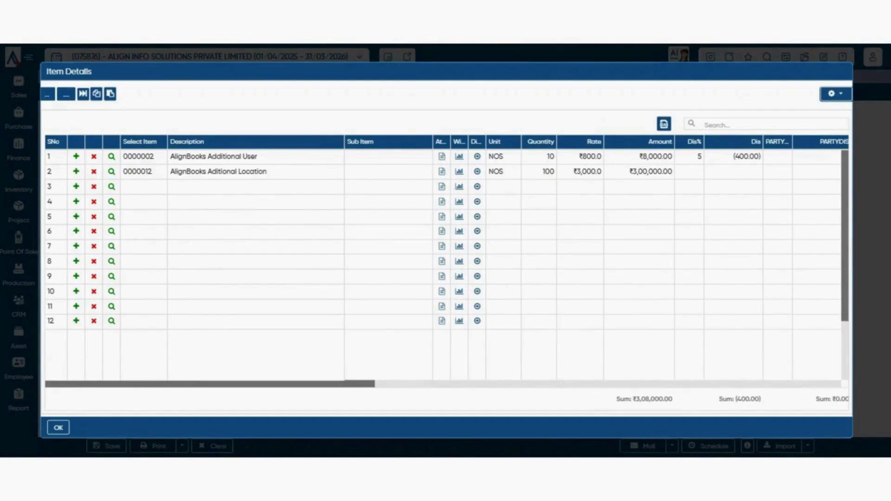
click(388, 157)
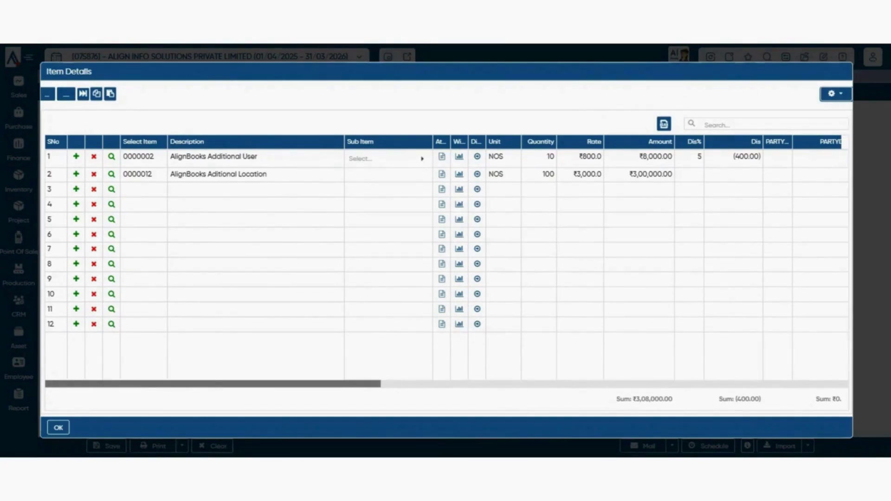
key(ctrl+a)
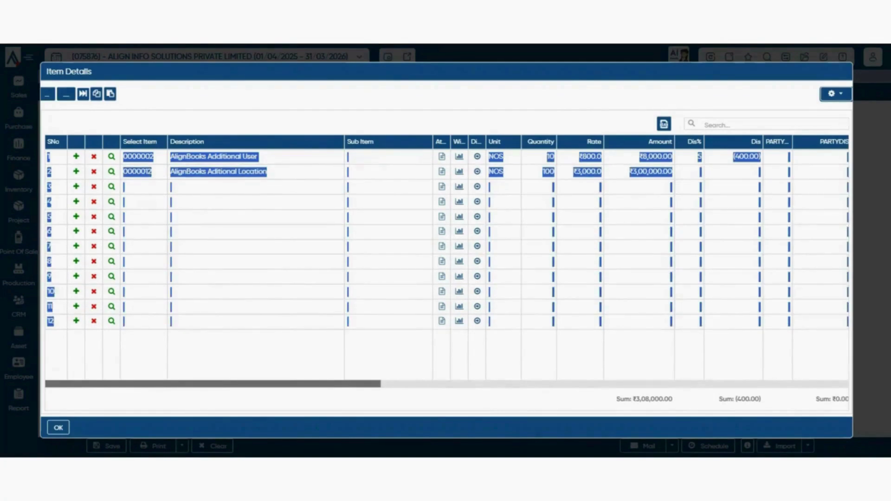
key(Escape)
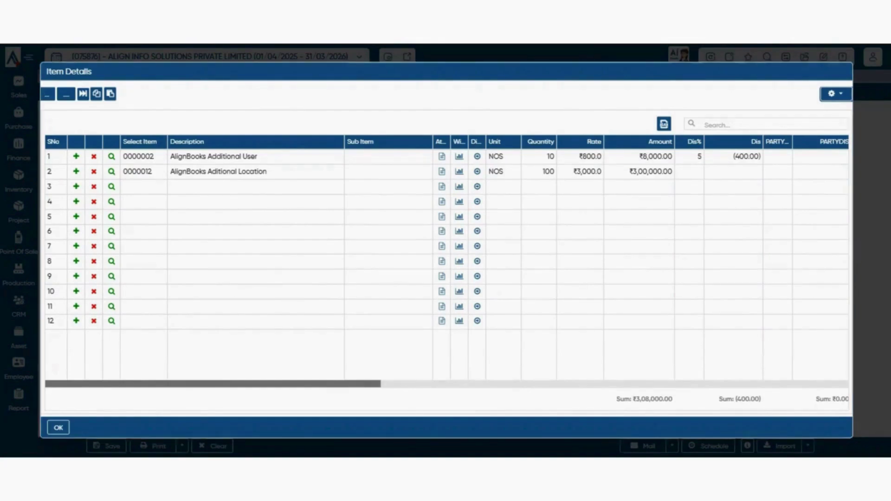
key(Escape)
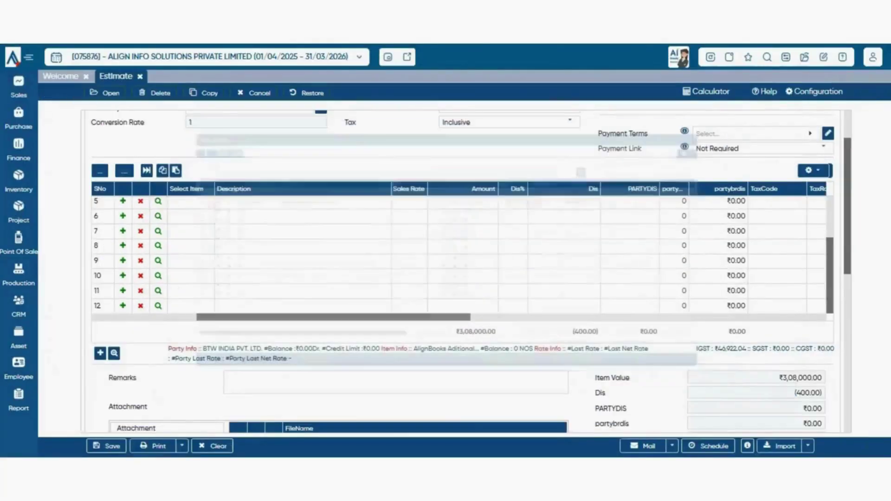
scroll(464, 272, down, 3)
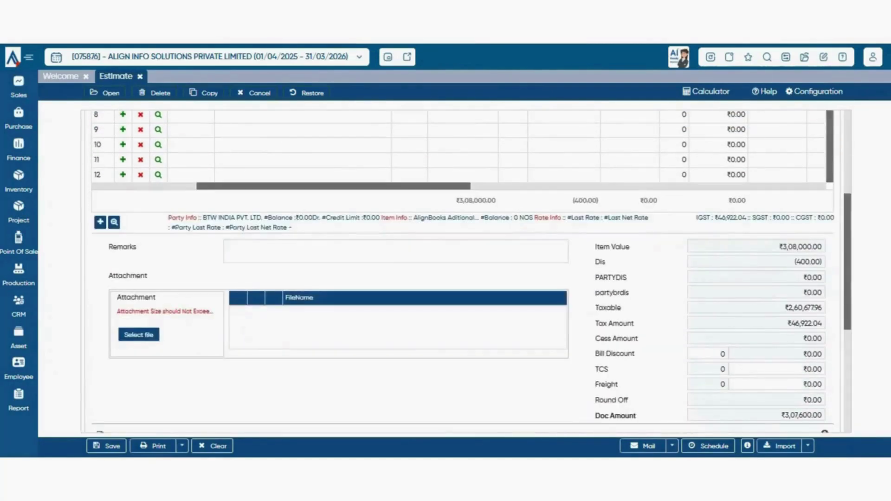
scroll(464, 272, up, 3)
scroll(464, 272, down, 1)
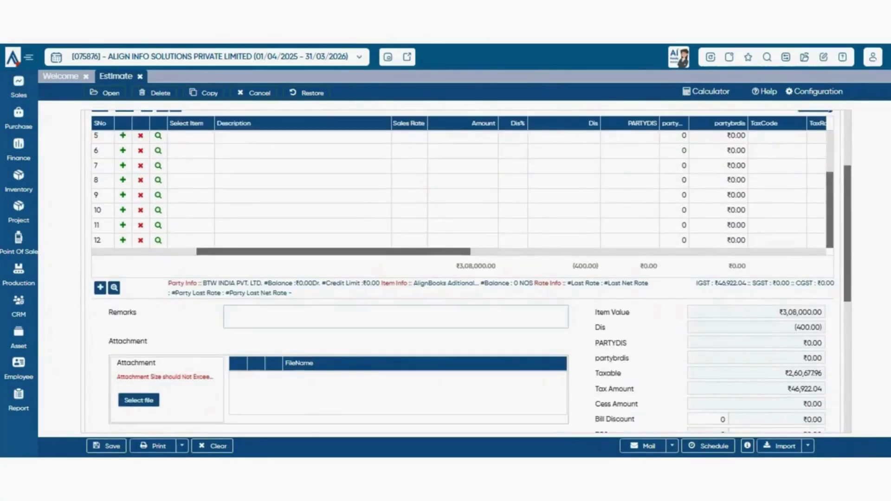
click(293, 314)
click(388, 313)
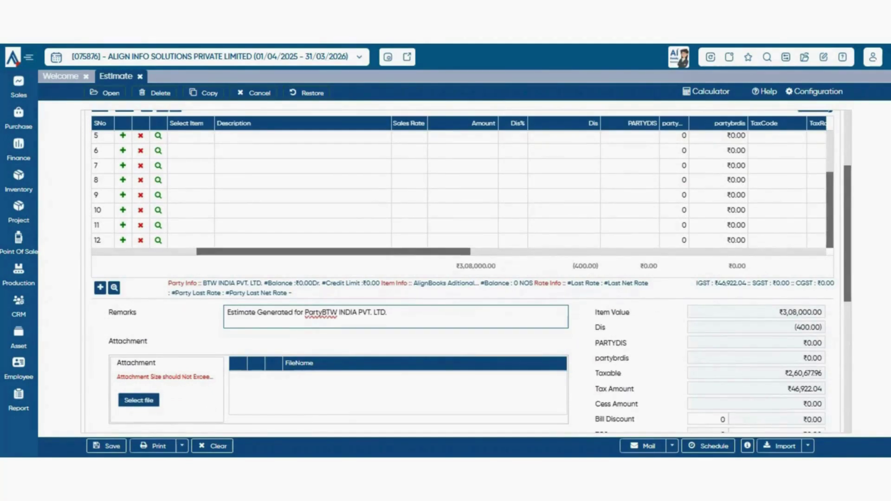
drag(243, 313, 388, 313)
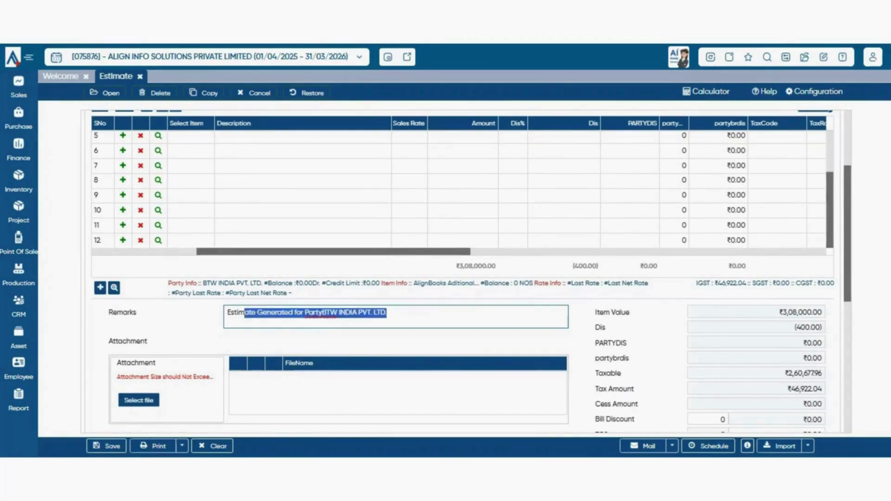
click(388, 313)
double_click(300, 313)
key(ctrl+a)
key(BackSpace)
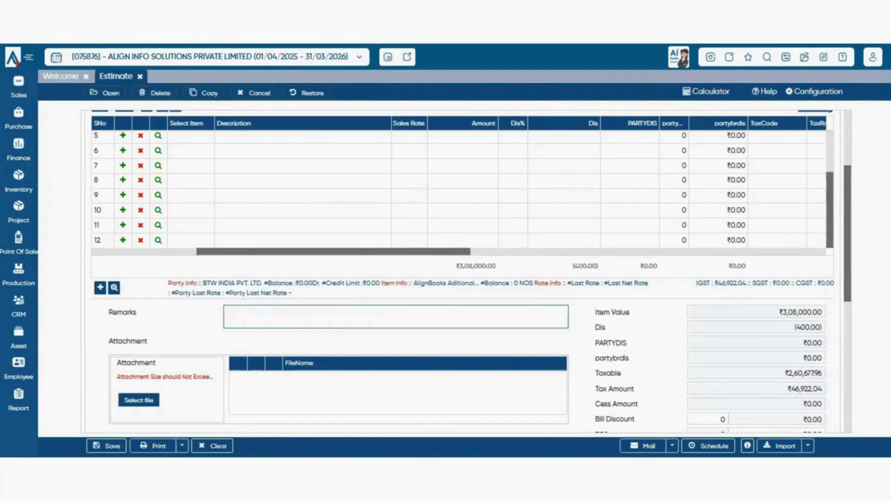
scroll(471, 271, down, 3)
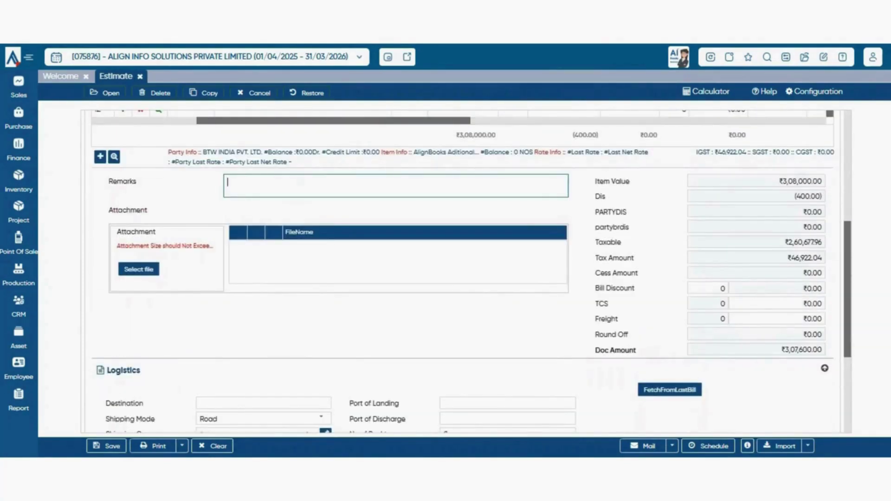
click(139, 269)
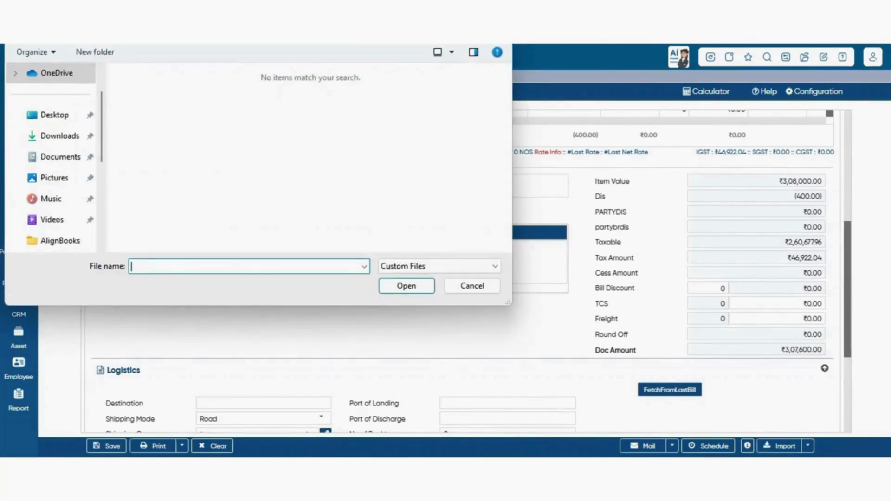
key(Escape)
scroll(465, 271, up, 3)
scroll(464, 271, down, 3)
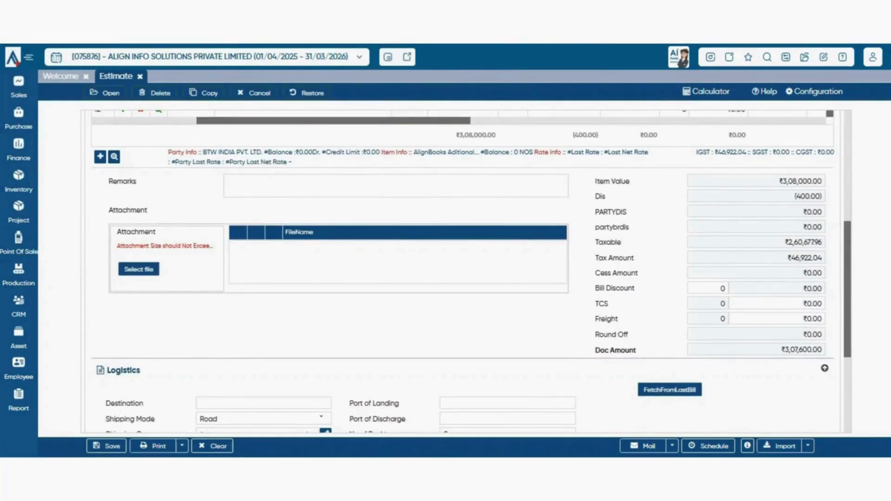
scroll(464, 272, up, 4)
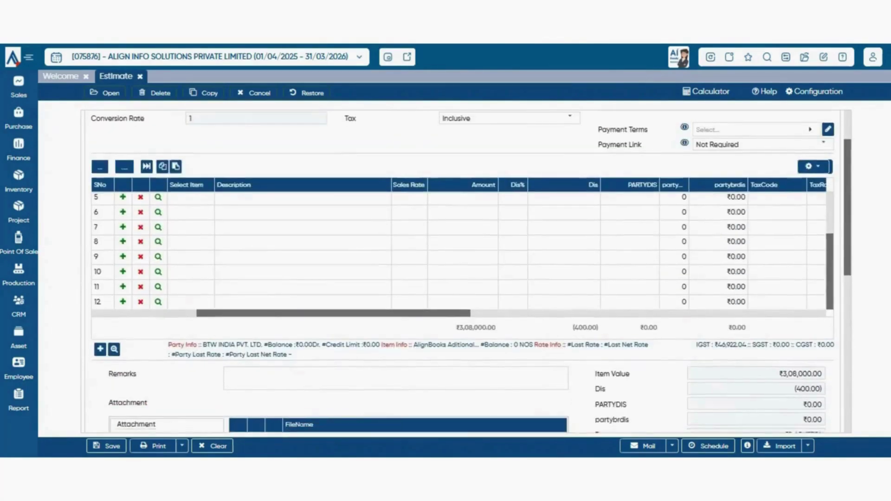
- In Logistics, keep Road as the shipping mode and bring up the Shipping Company lookup
scroll(464, 271, down, 6)
scroll(464, 272, up, 3)
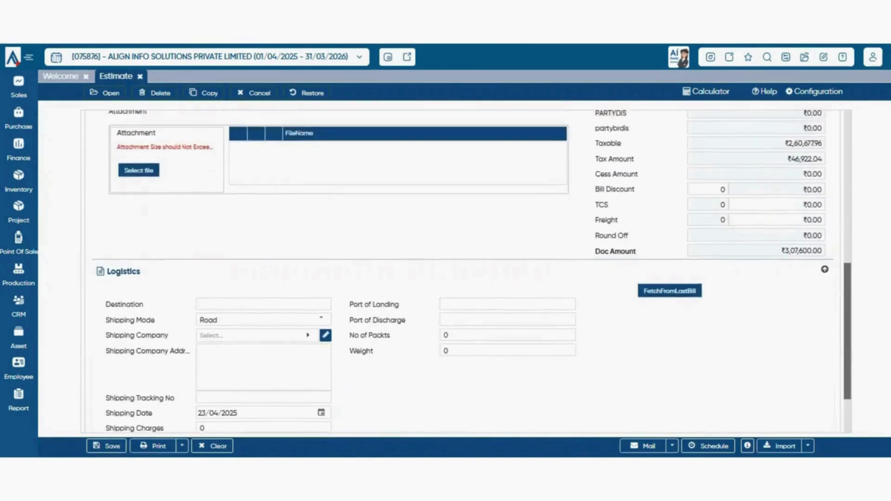
scroll(464, 272, down, 2)
scroll(464, 272, down, 2)
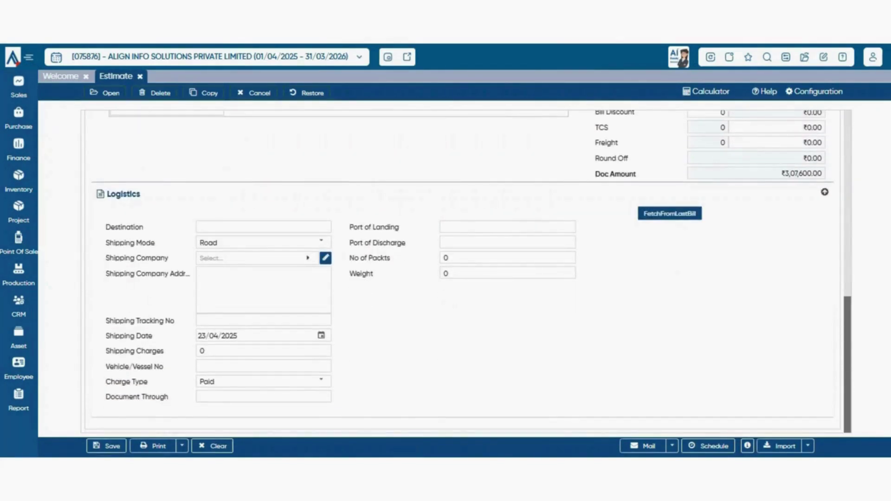
double_click(124, 194)
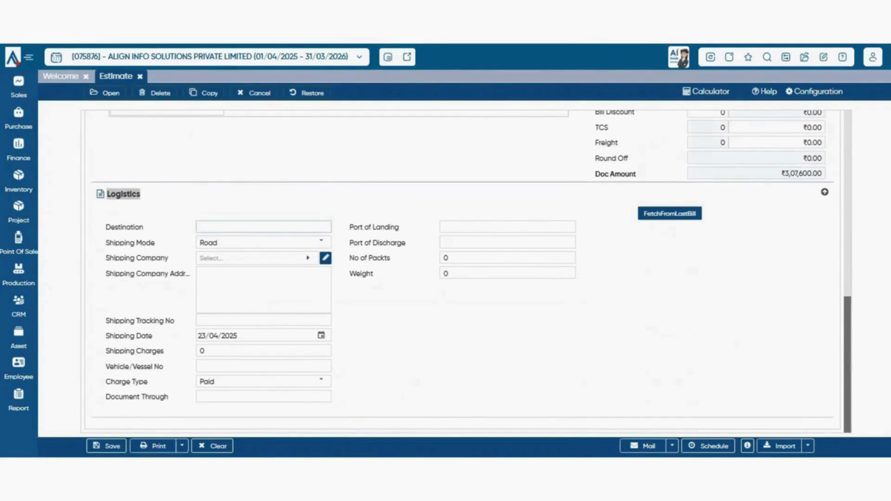
click(264, 227)
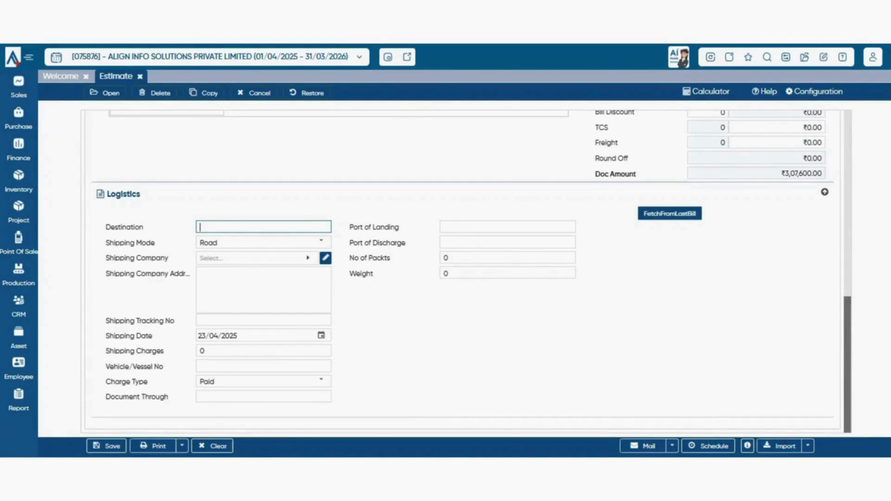
click(321, 241)
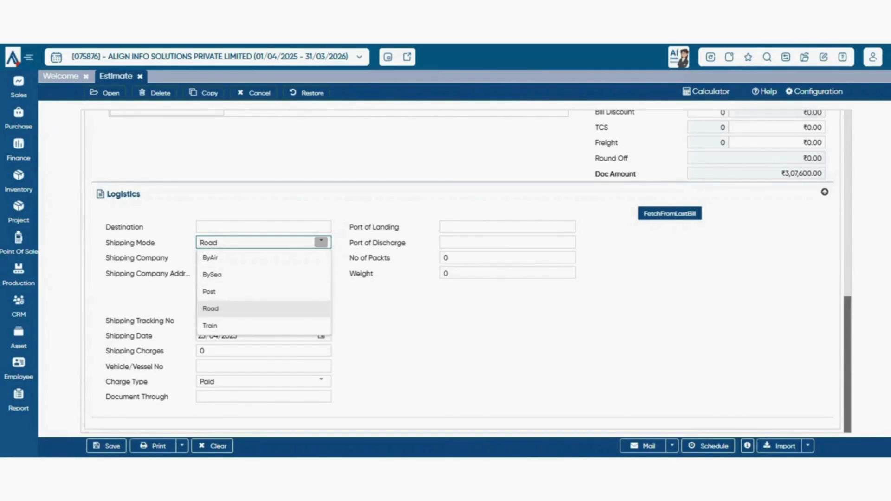
click(232, 309)
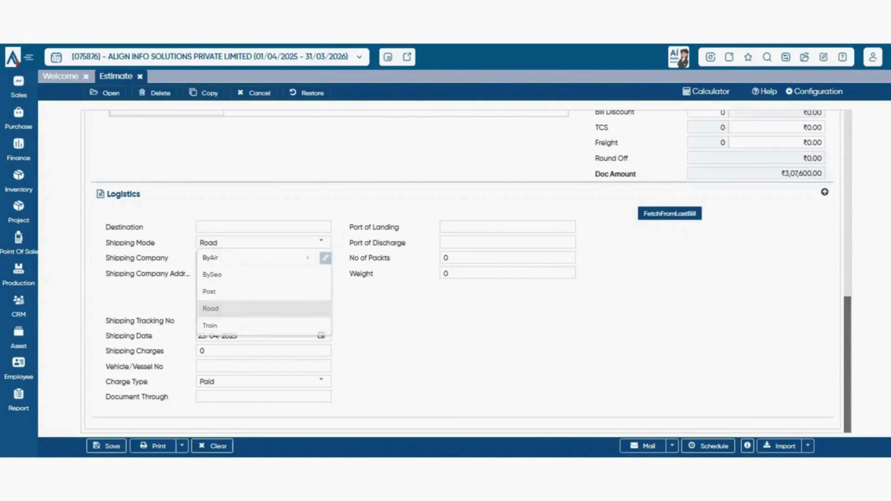
click(258, 259)
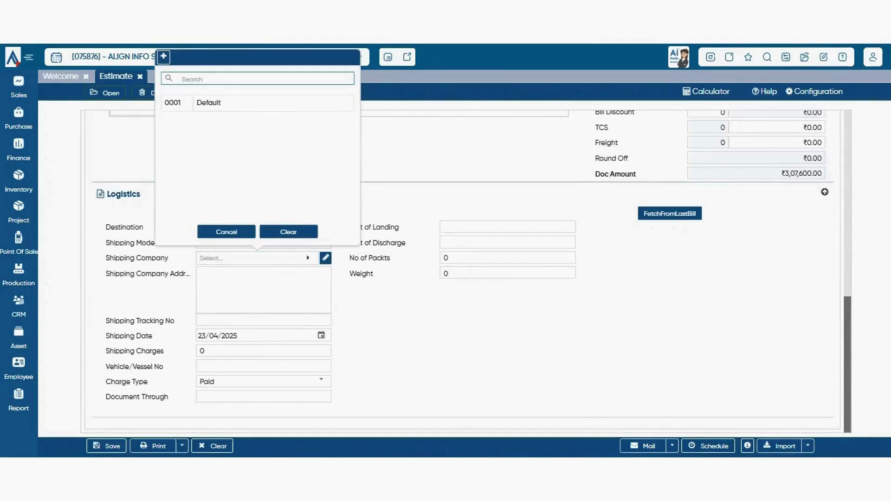
- Look over a new transporter's Name, GST No and Website fields, then discard it and close the list
click(163, 57)
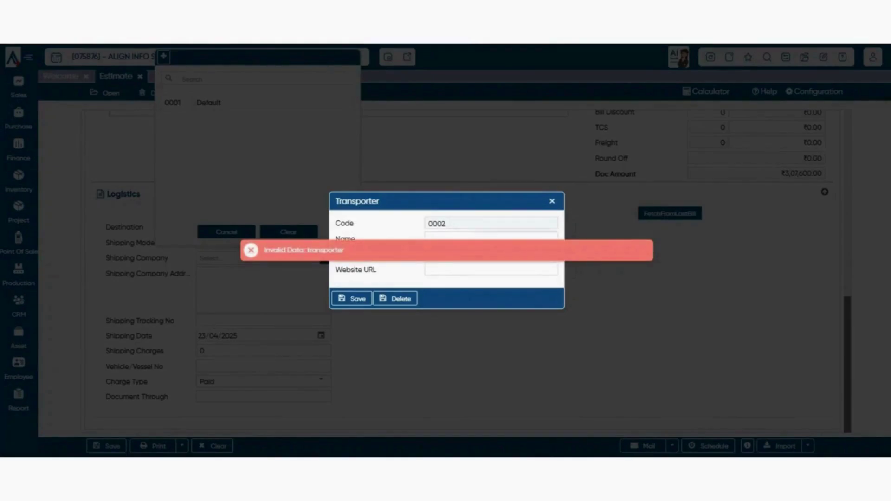
click(491, 239)
key(Tab)
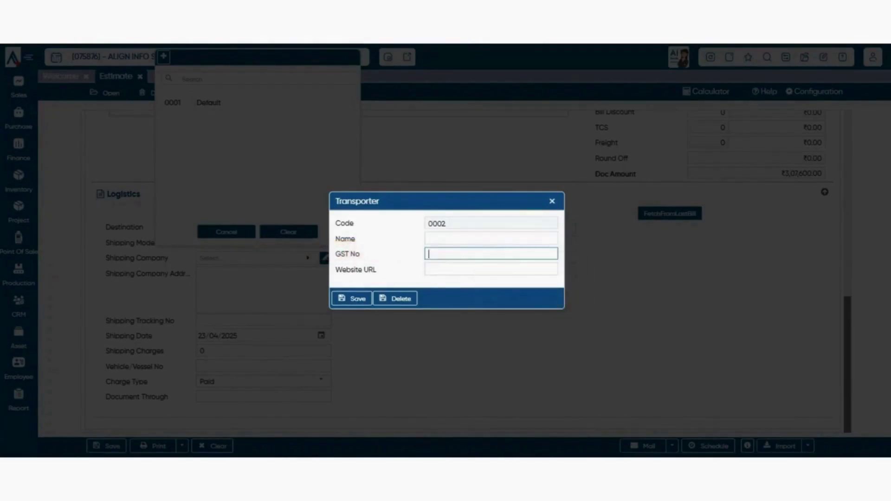
key(Tab)
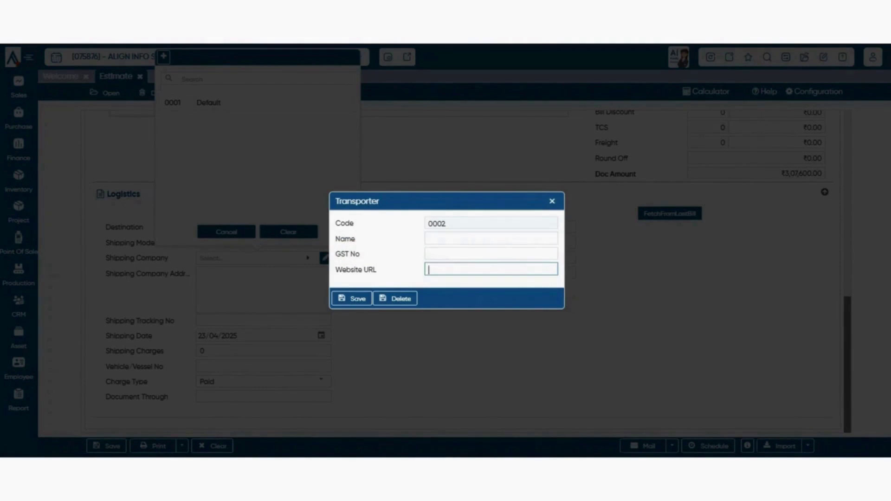
click(492, 254)
click(491, 239)
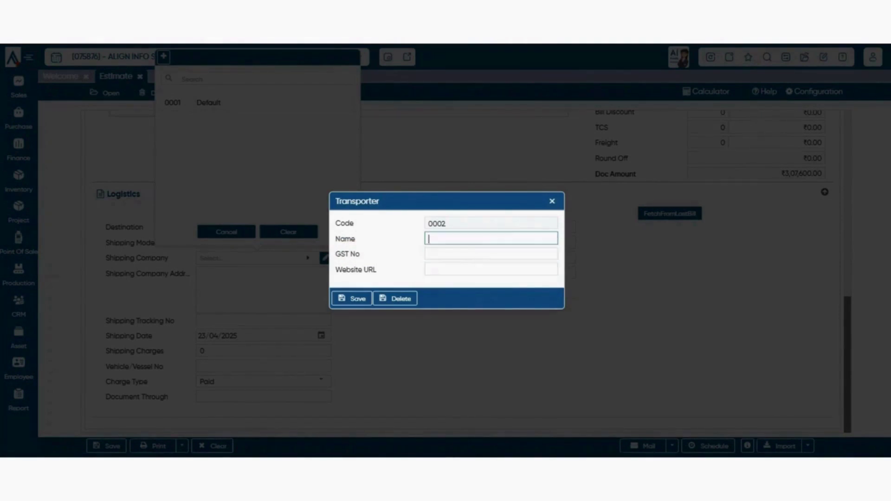
click(552, 202)
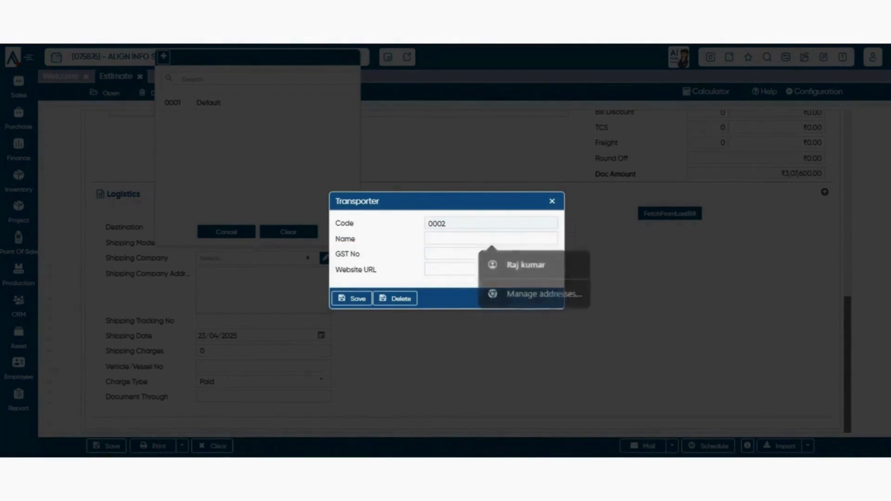
click(227, 232)
click(264, 290)
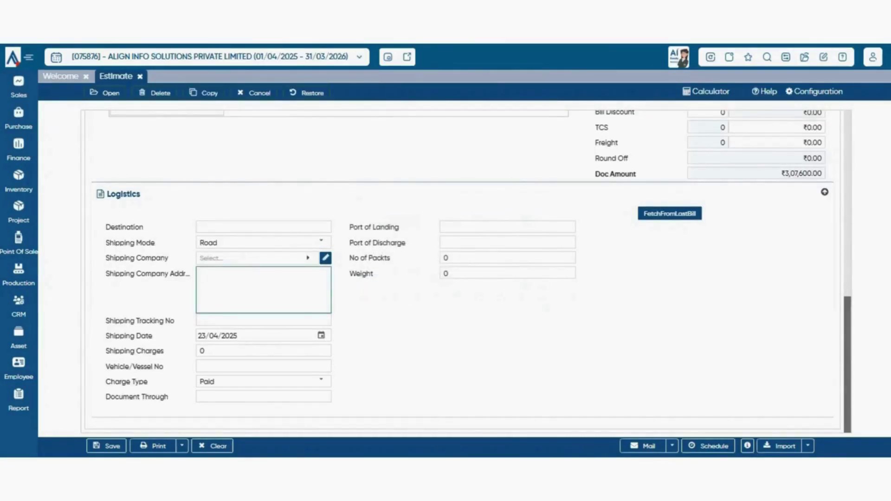
drag(153, 321, 106, 227)
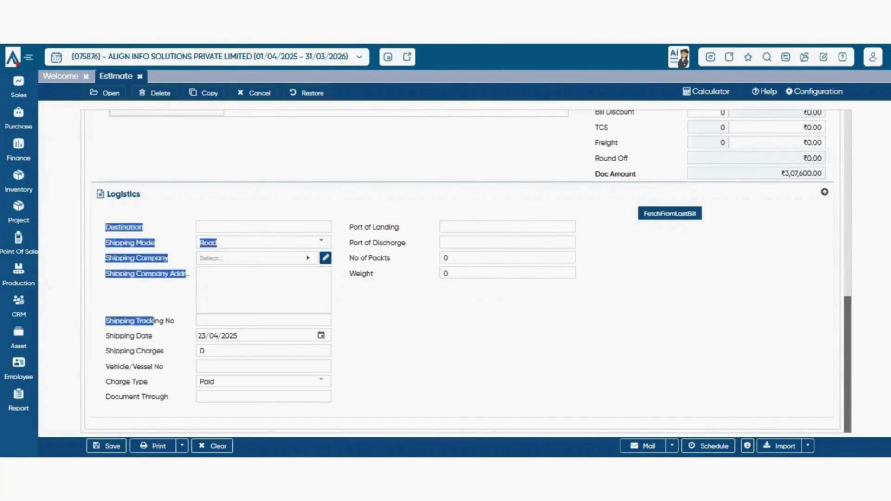
click(278, 320)
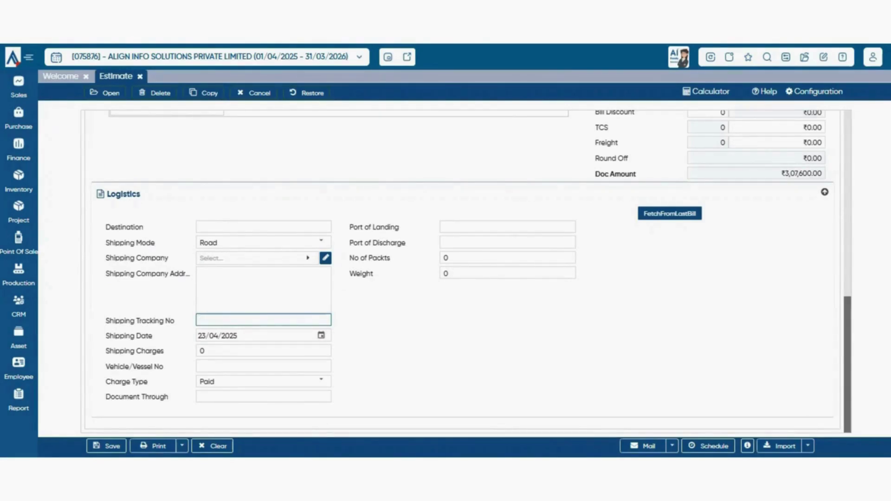
key(Tab)
key(Tab)
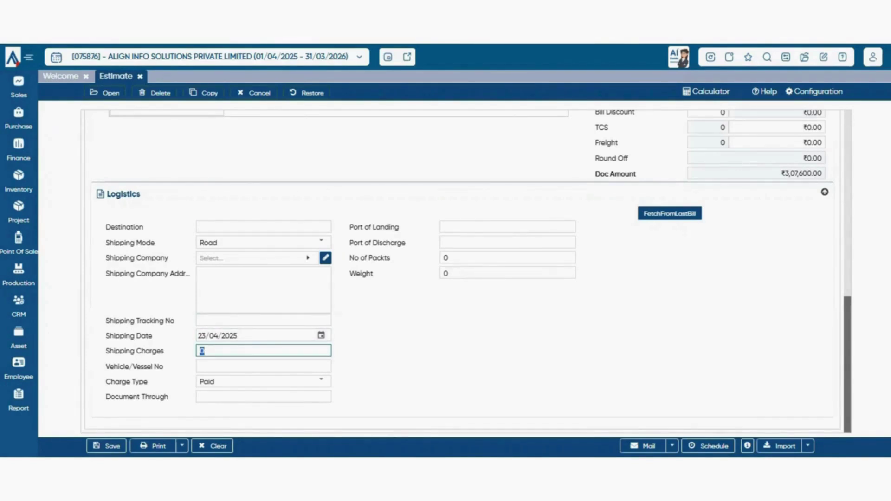
scroll(466, 272, up, 5)
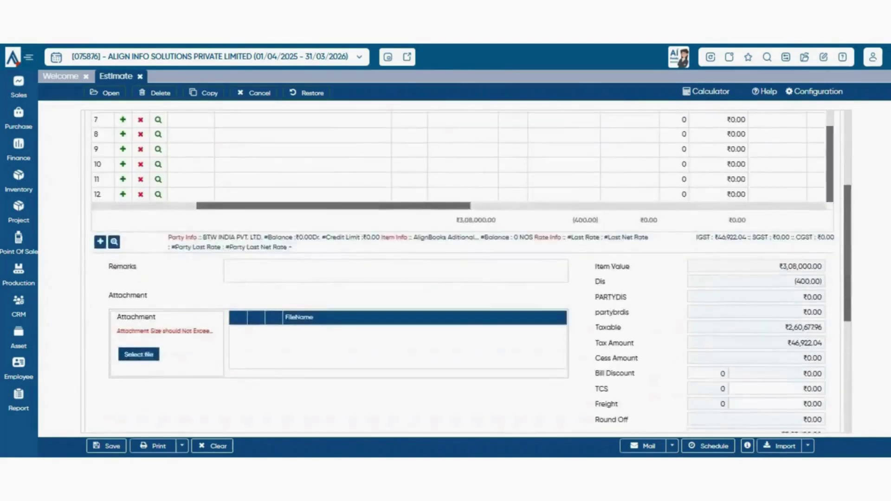
scroll(466, 272, down, 5)
scroll(466, 272, up, 8)
scroll(466, 272, down, 8)
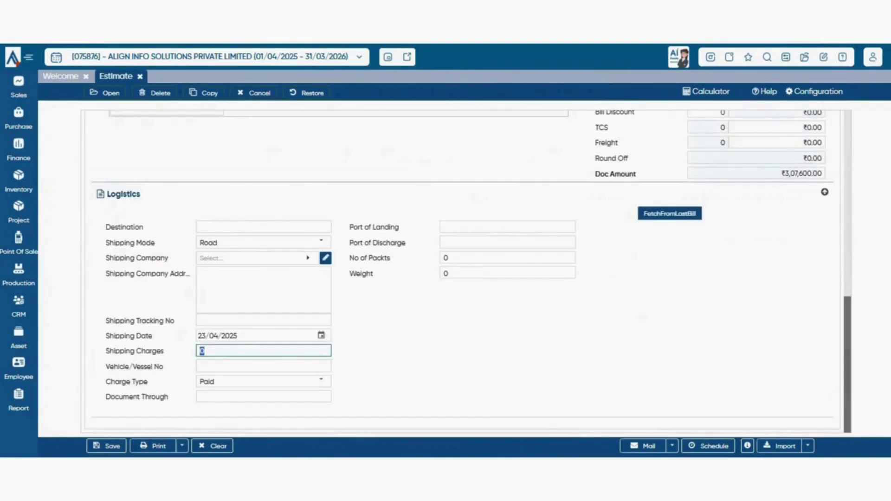
drag(105, 367, 114, 366)
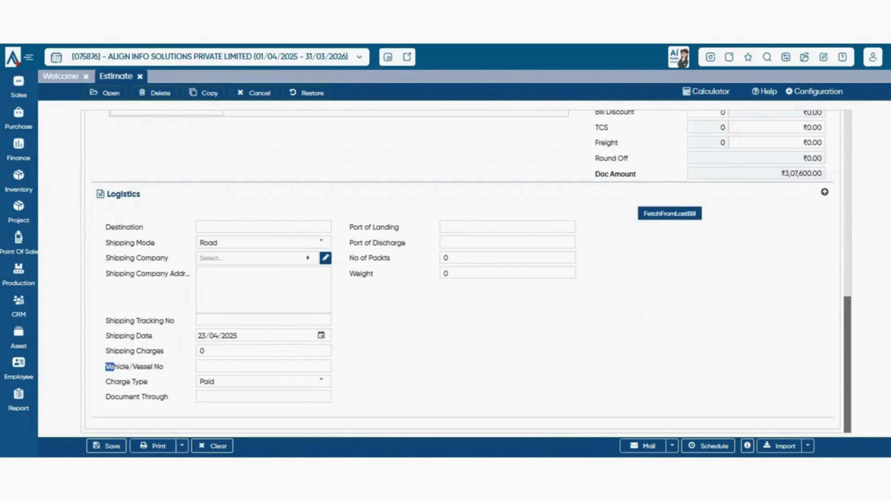
click(263, 366)
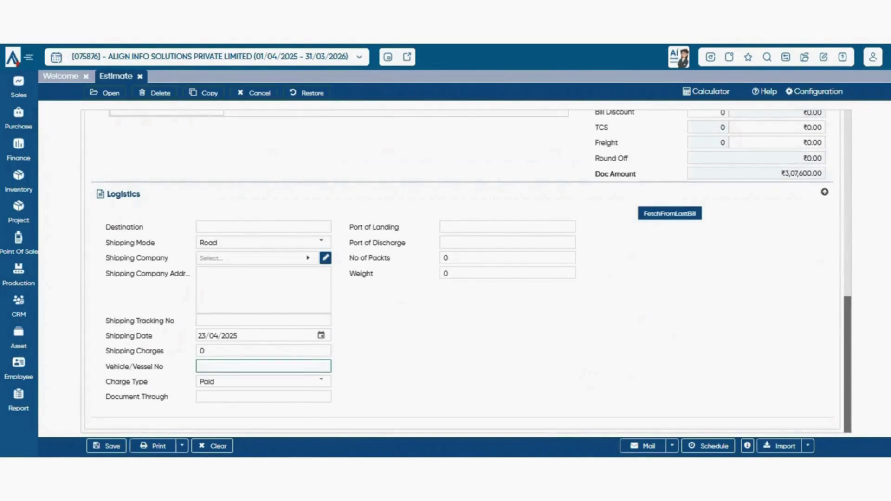
drag(105, 382, 148, 382)
click(320, 382)
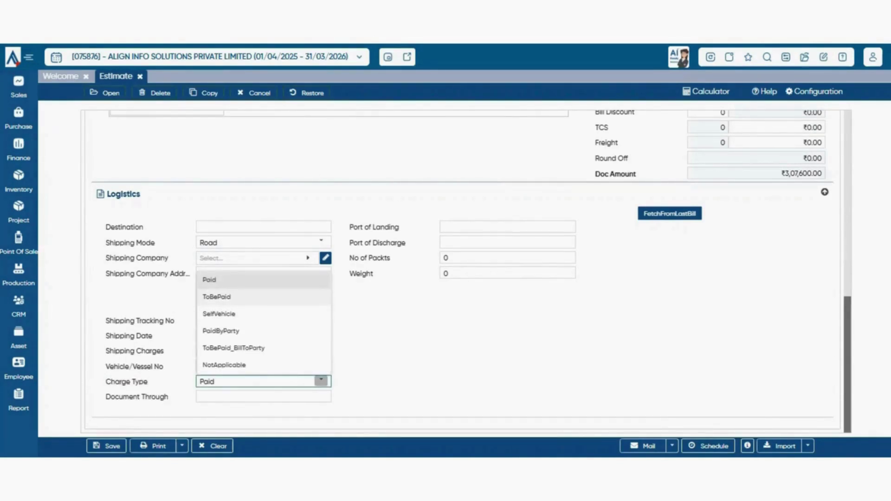
key(Tab)
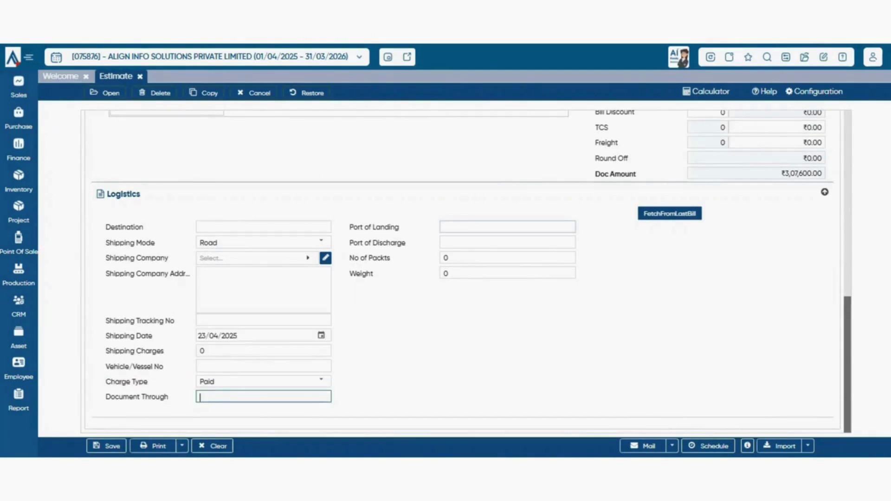
key(Tab)
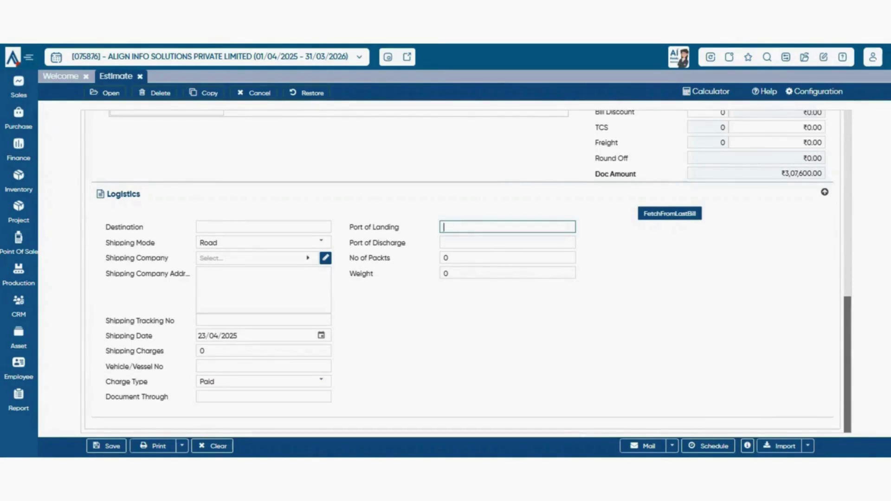
key(Tab)
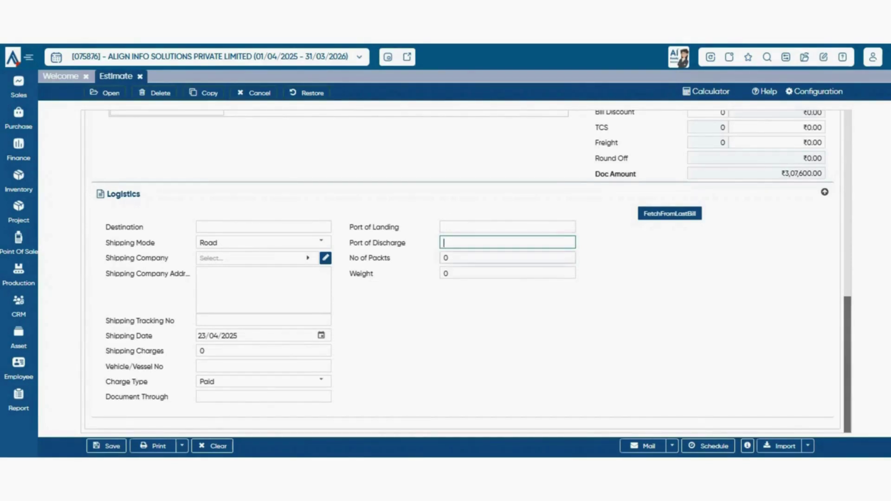
key(Tab)
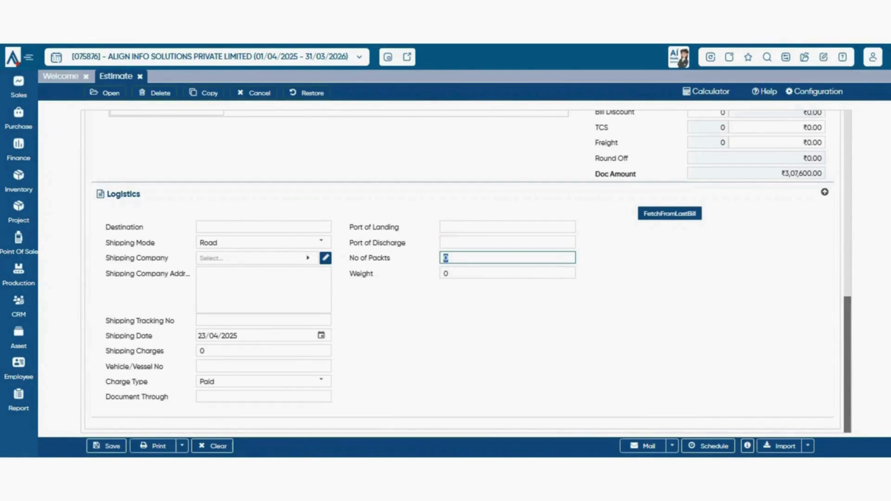
key(Tab)
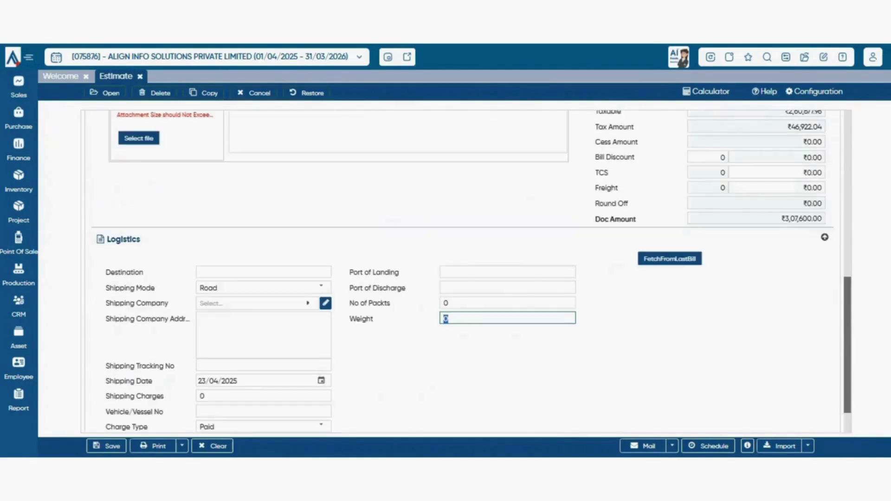
scroll(466, 271, up, 4)
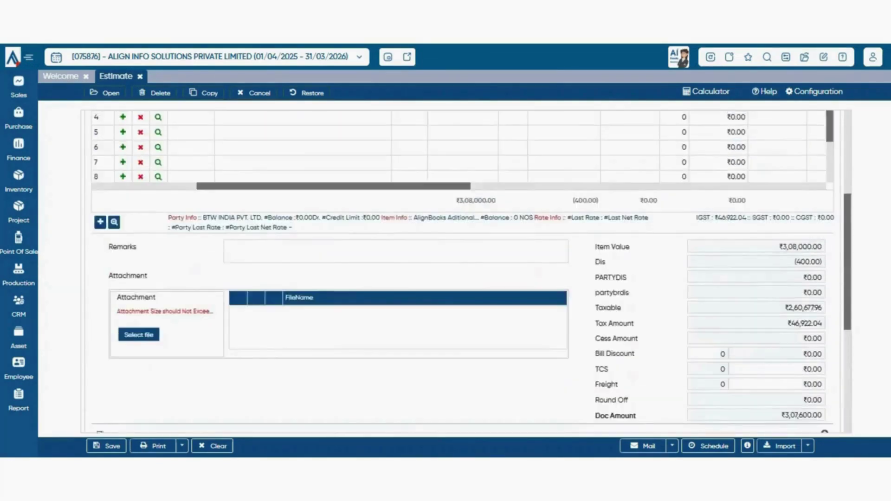
scroll(466, 271, down, 5)
scroll(466, 272, up, 1)
scroll(466, 272, up, 1)
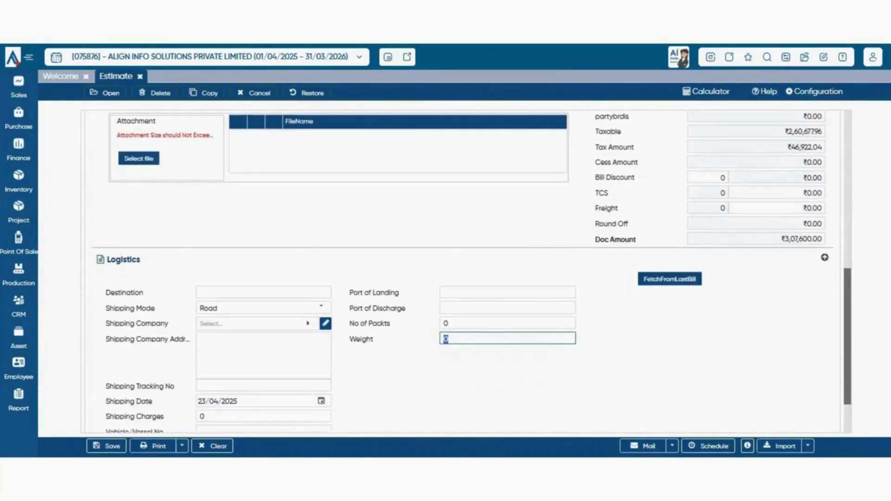
click(670, 279)
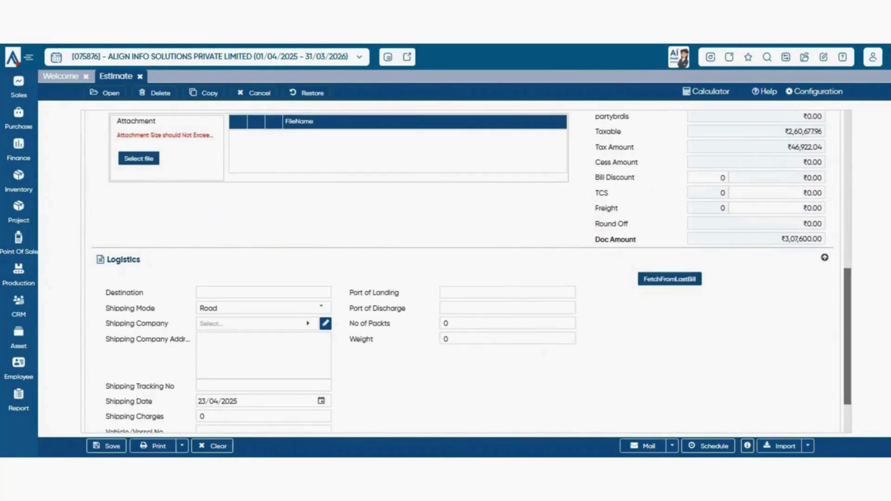
scroll(466, 271, up, 6)
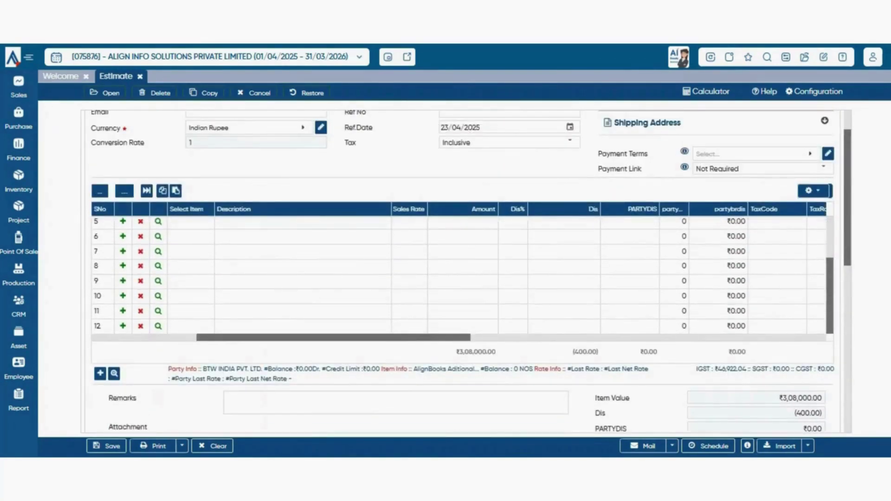
scroll(466, 272, down, 6)
scroll(466, 271, down, 1)
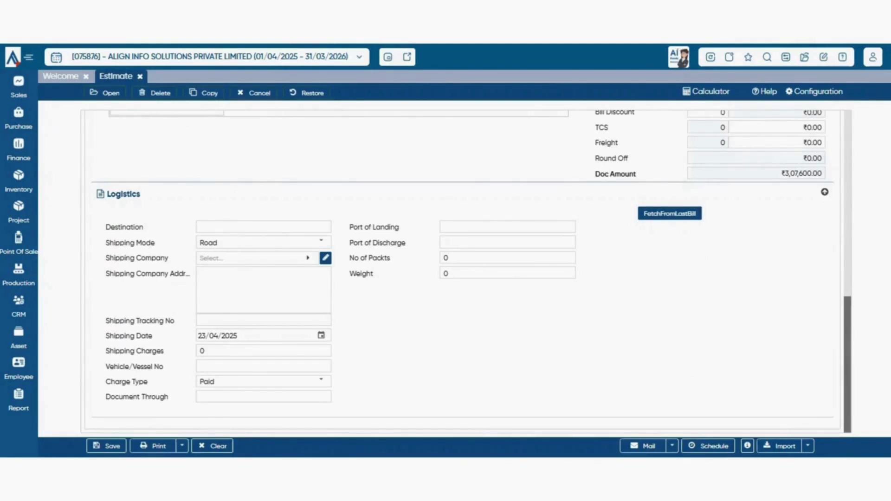
scroll(464, 269, up, 4)
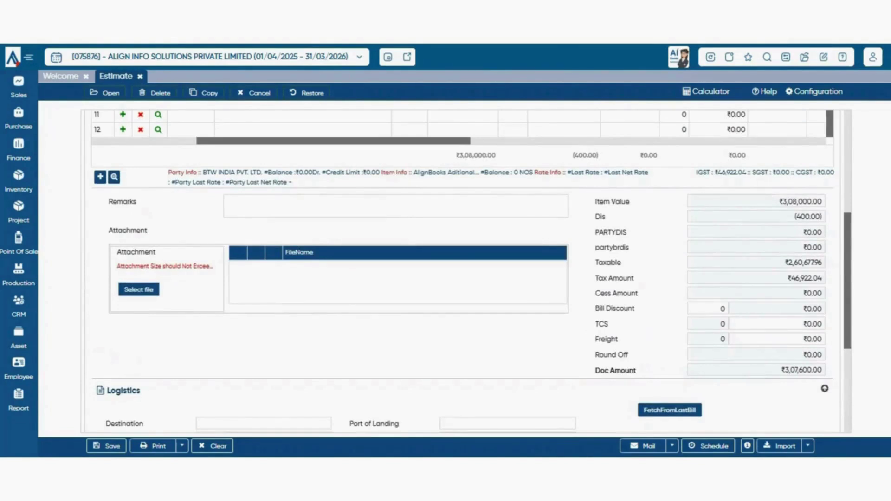
scroll(465, 269, down, 3)
scroll(464, 269, up, 3)
scroll(464, 270, up, 5)
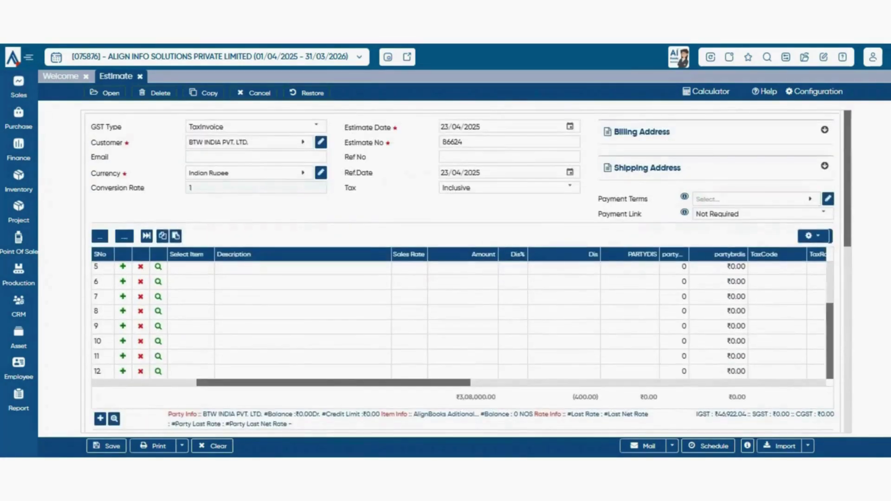
scroll(464, 269, down, 3)
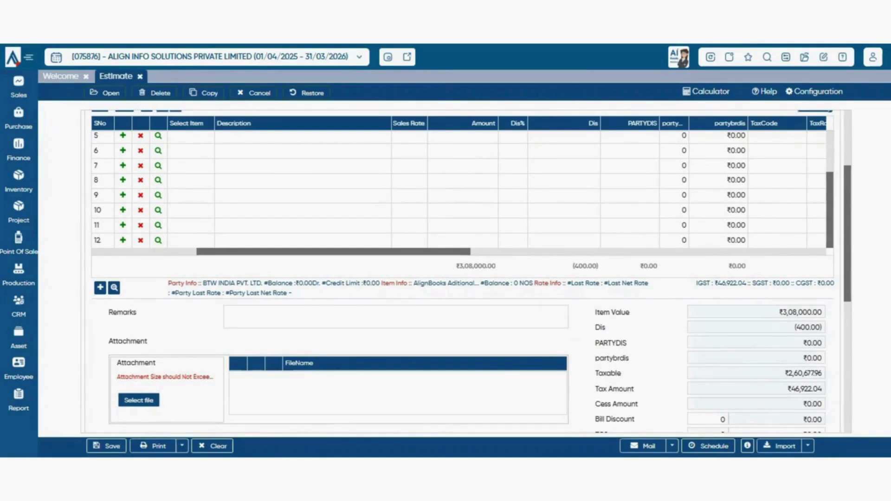
scroll(464, 269, up, 3)
scroll(464, 269, down, 3)
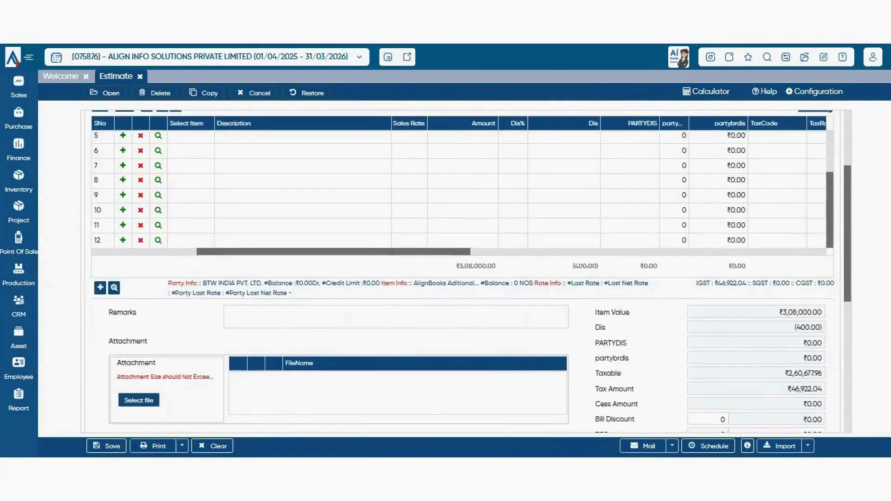
scroll(464, 269, down, 3)
scroll(464, 269, up, 5)
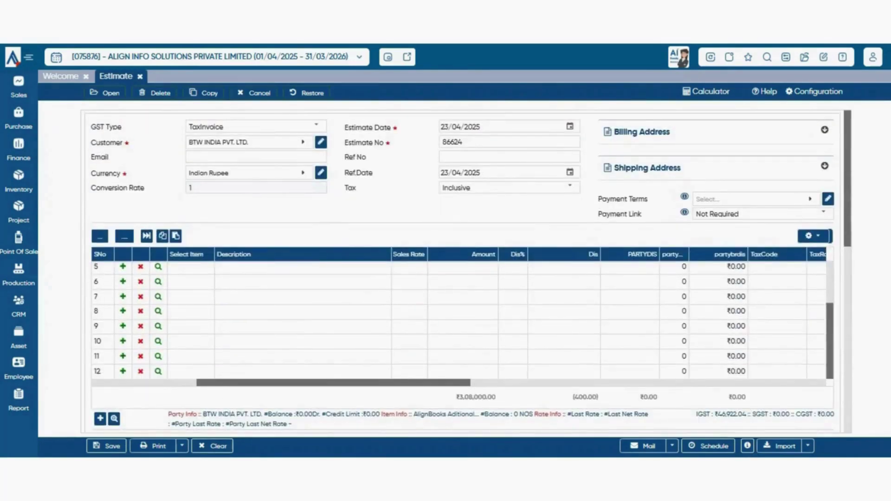
scroll(460, 321, left, 5)
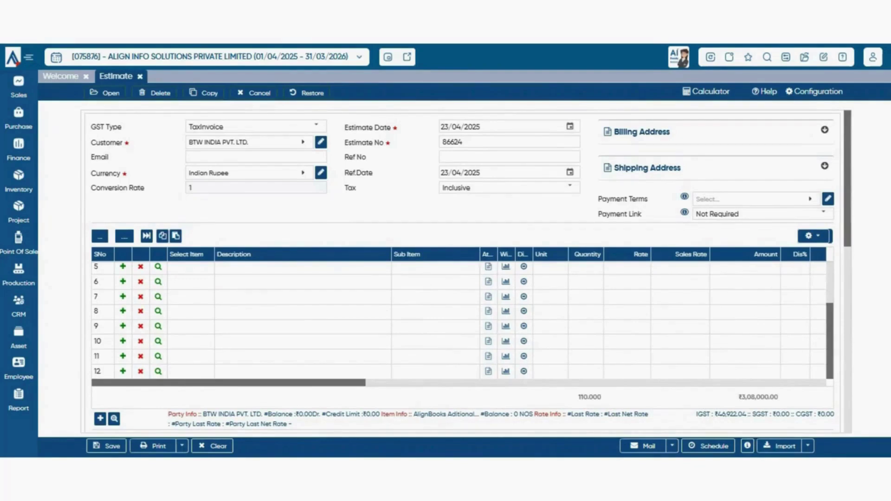
scroll(460, 321, right, 5)
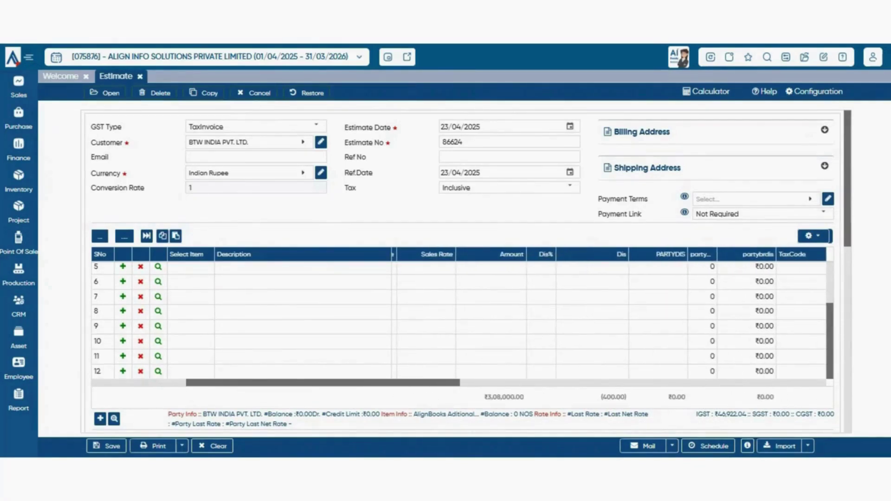
- Widen the partybrdis% column from row 5's cell so its full heading shows
click(703, 268)
drag(717, 255, 766, 255)
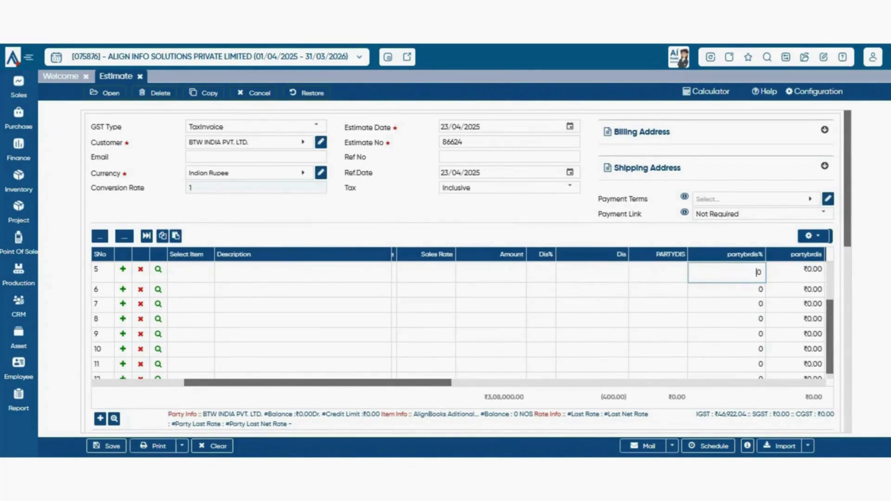
scroll(464, 269, down, 7)
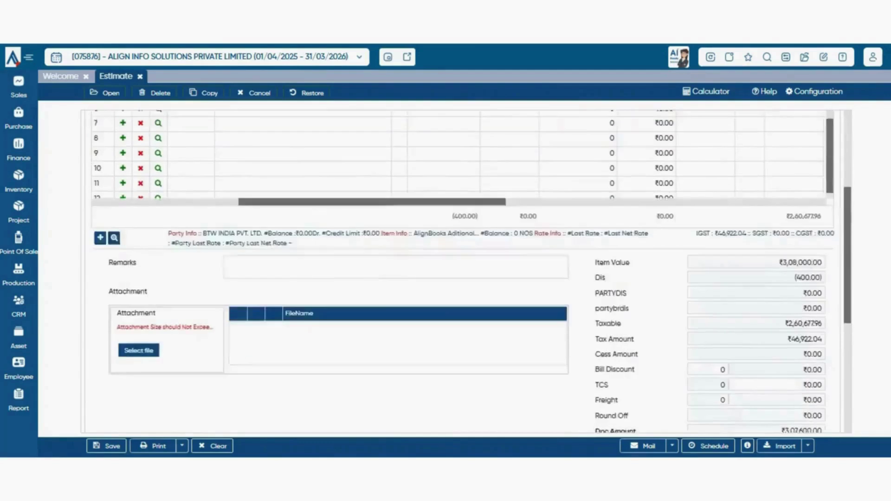
scroll(464, 269, up, 1)
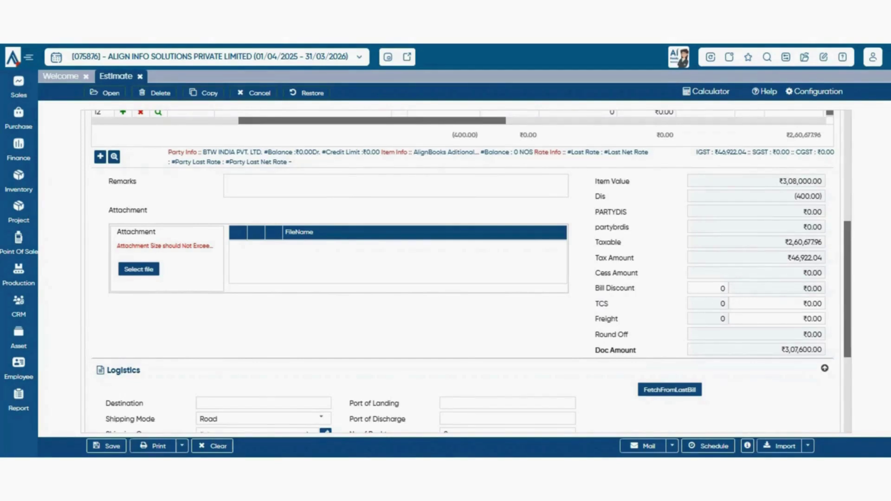
click(777, 304)
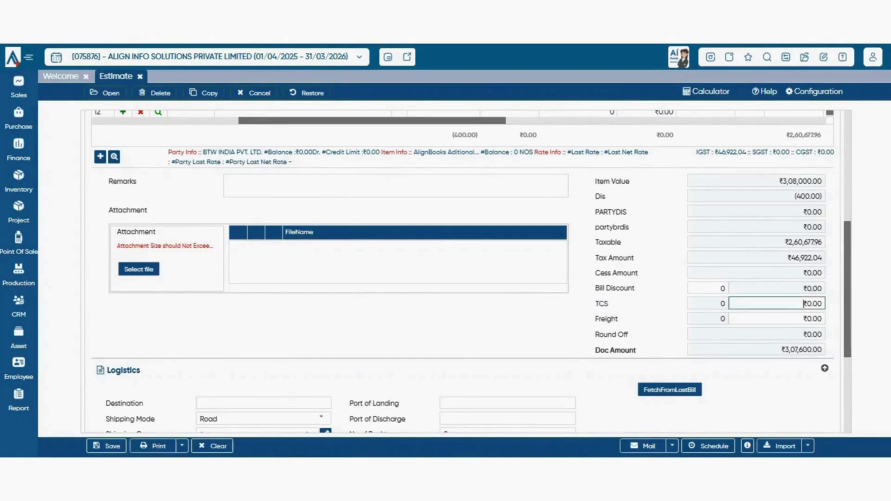
click(807, 304)
double_click(807, 303)
click(805, 304)
click(806, 319)
double_click(808, 319)
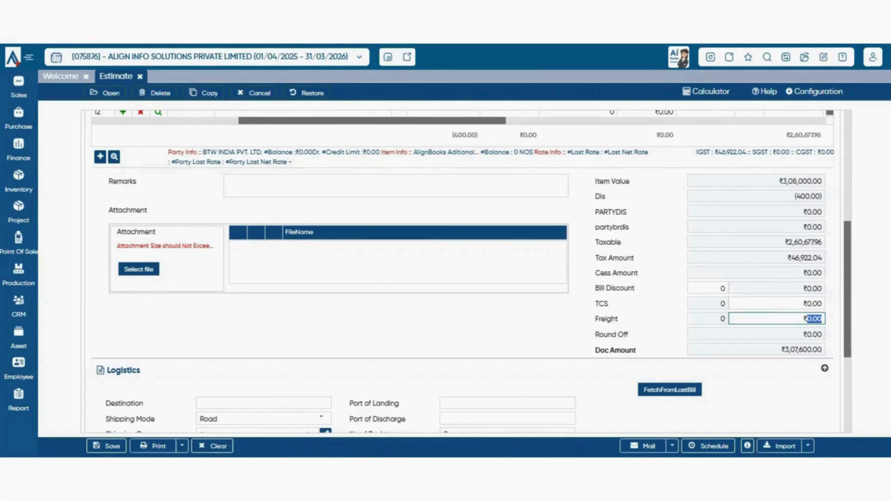
scroll(466, 272, down, 2)
scroll(466, 272, up, 4)
scroll(466, 272, down, 3)
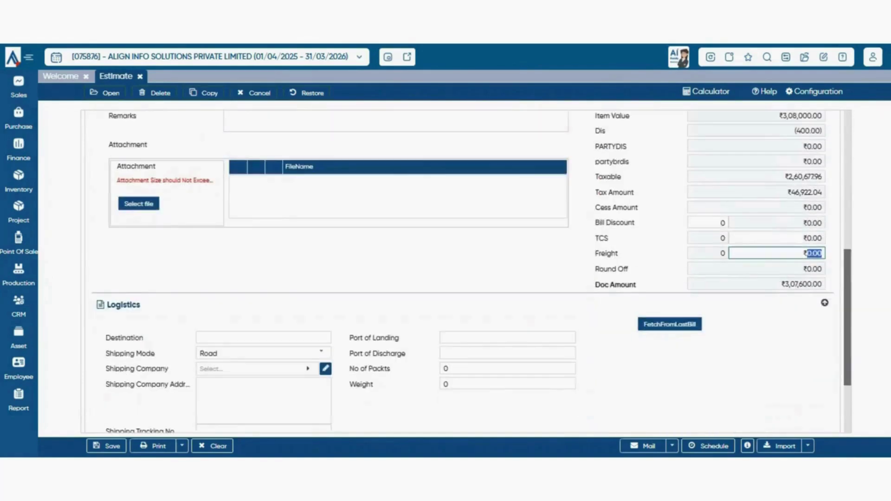
scroll(466, 272, down, 3)
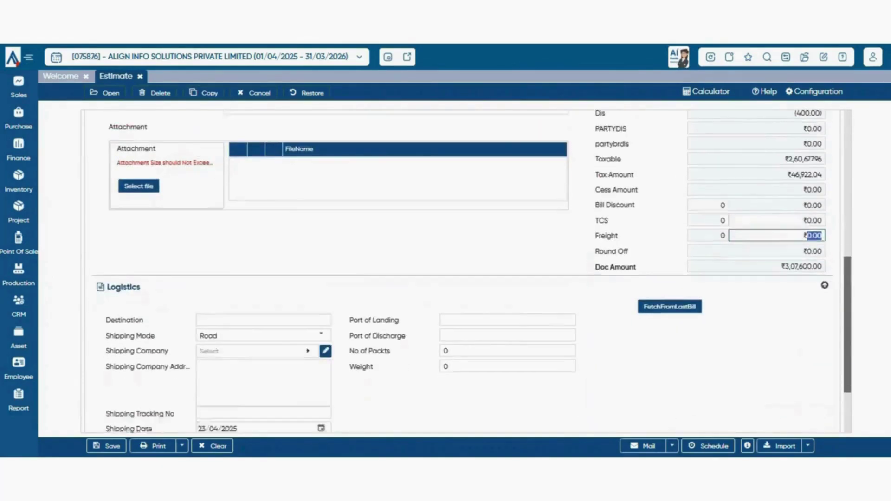
scroll(466, 272, up, 3)
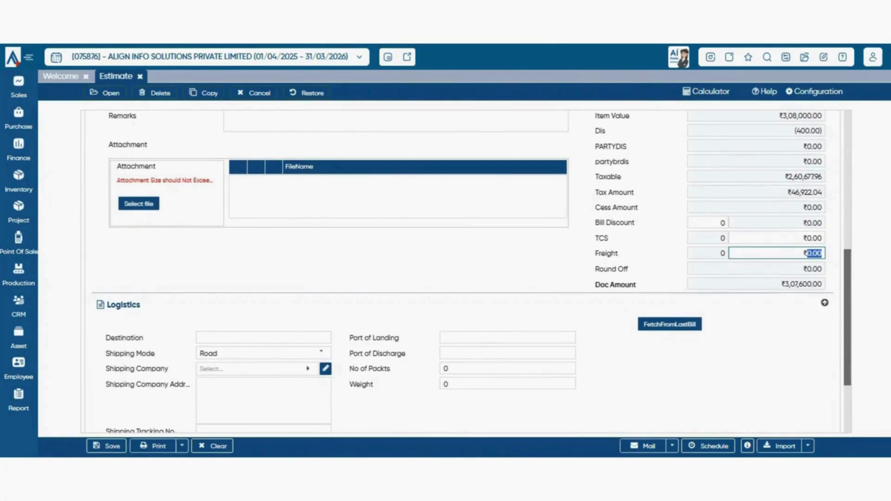
scroll(466, 272, down, 3)
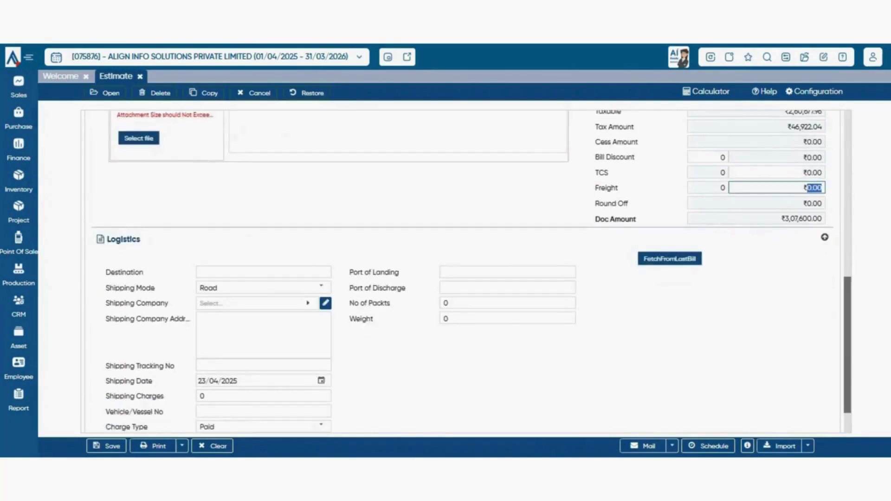
scroll(466, 272, up, 10)
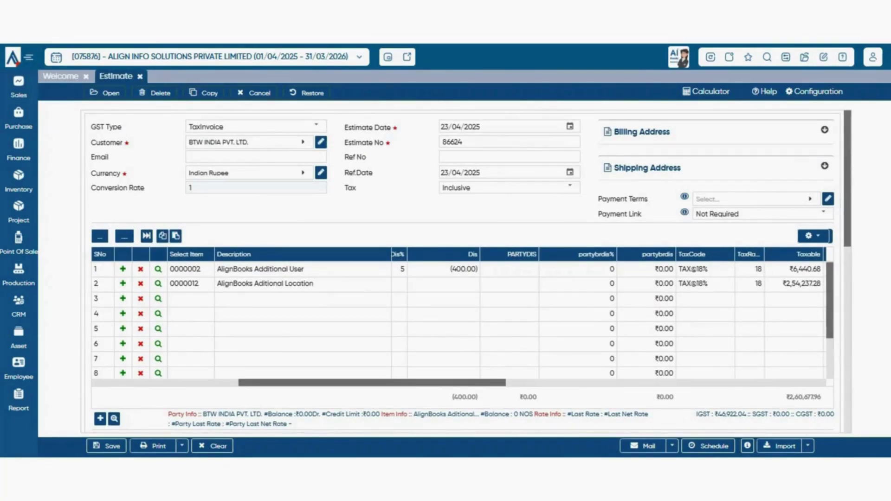
- Discard current changes and list saved estimates for CurrentMonth, dated 02/04/2025 to 02/04/2025
key(Escape)
key(Escape)
key(Escape)
key(Escape)
key(Escape)
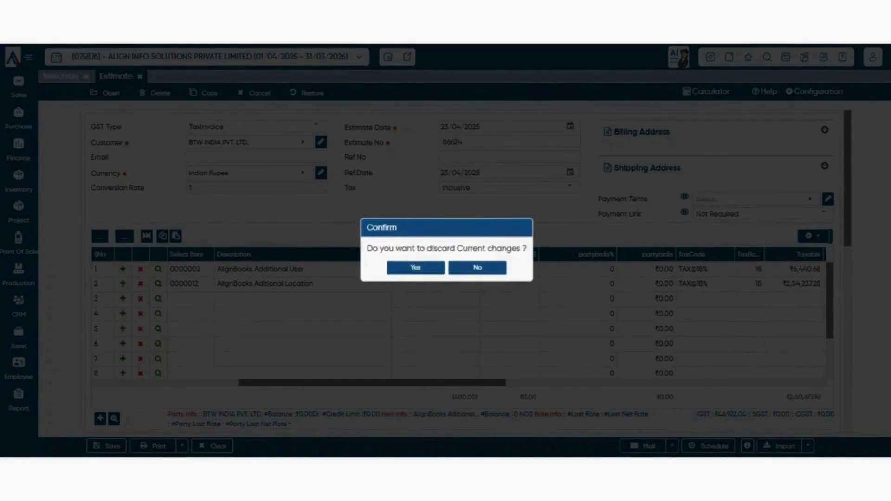
key(Return)
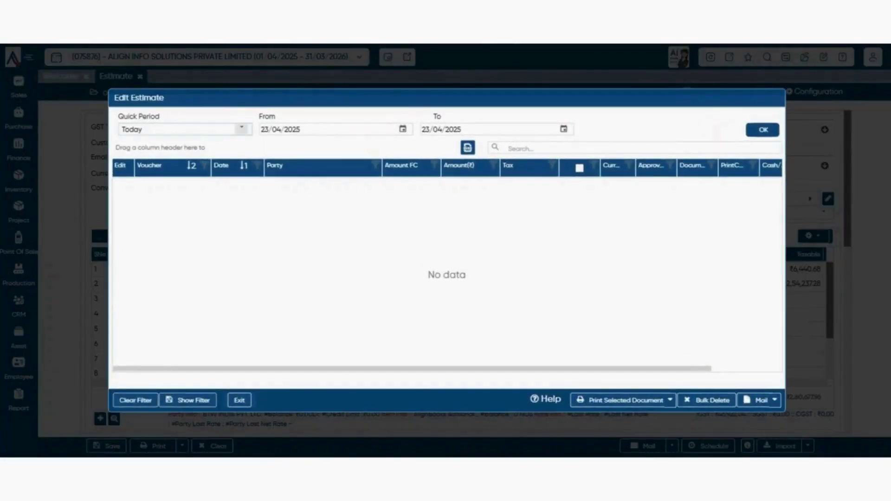
click(241, 130)
click(204, 162)
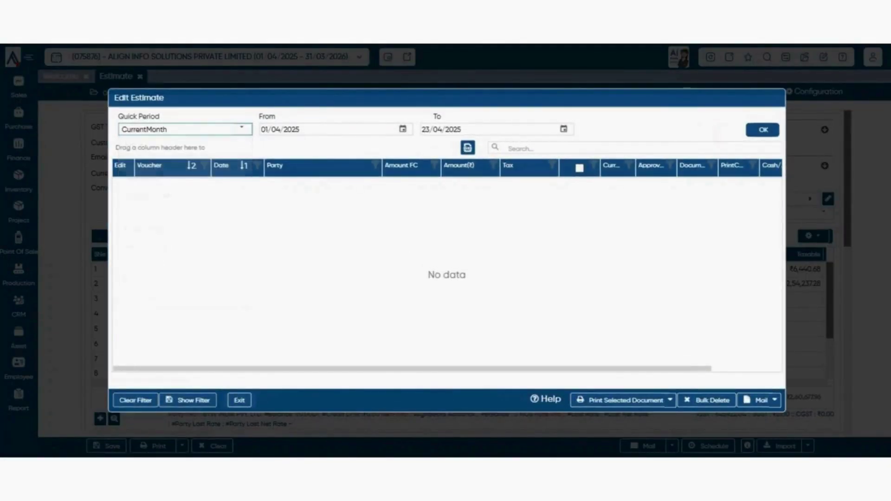
click(400, 129)
click(403, 130)
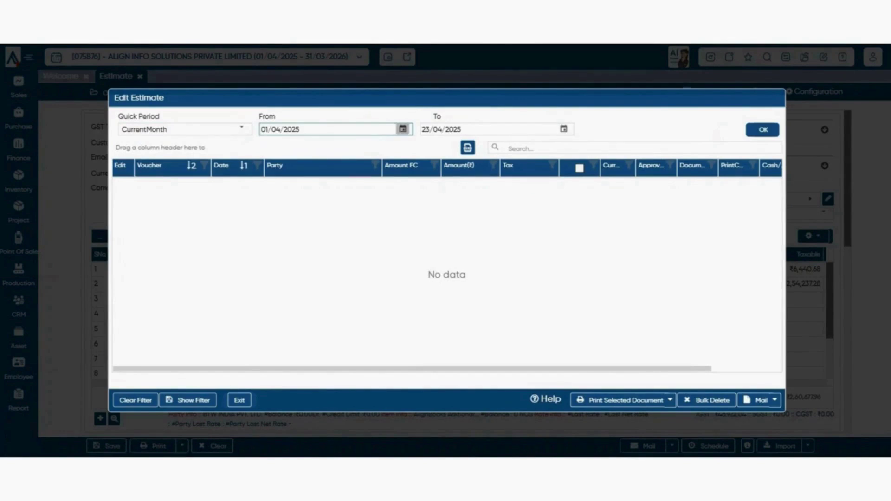
click(354, 191)
click(564, 129)
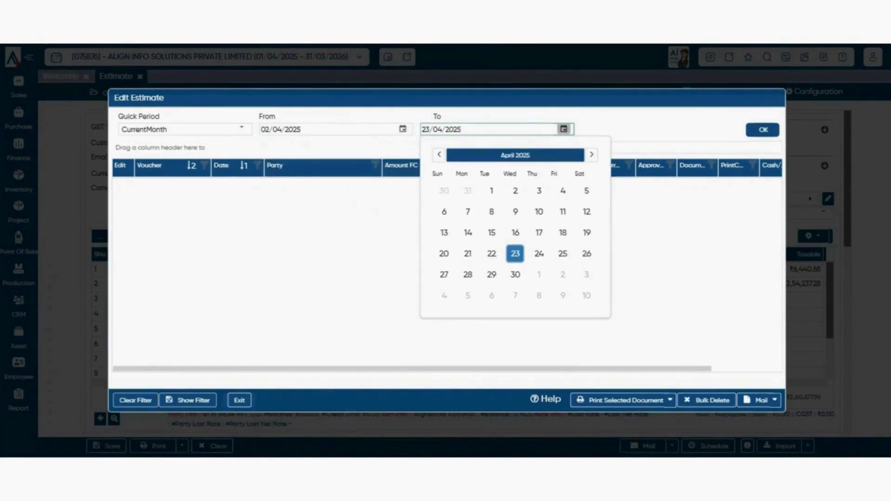
click(515, 191)
click(763, 130)
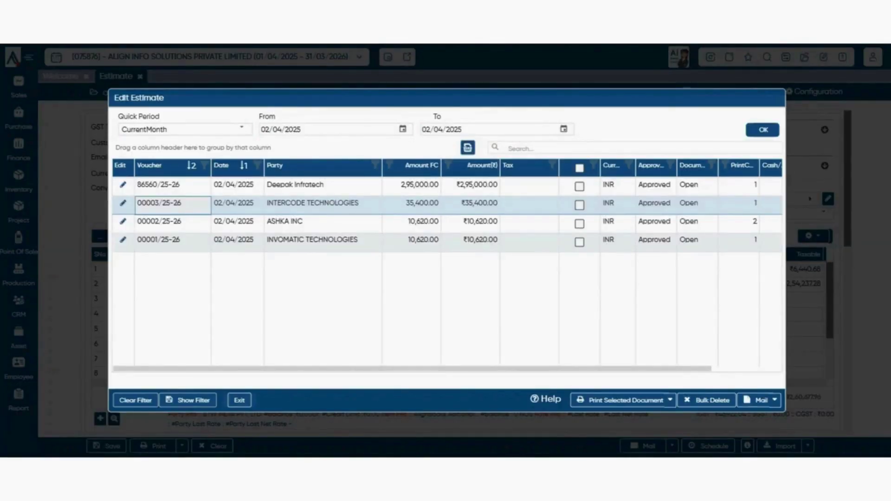
- Select estimate 86560/25-26 and open it for editing
drag(198, 185, 199, 273)
click(199, 274)
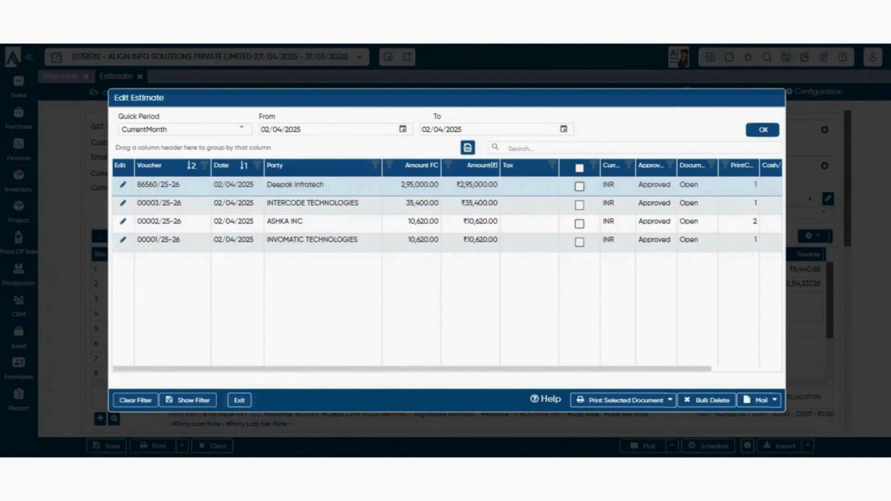
click(239, 400)
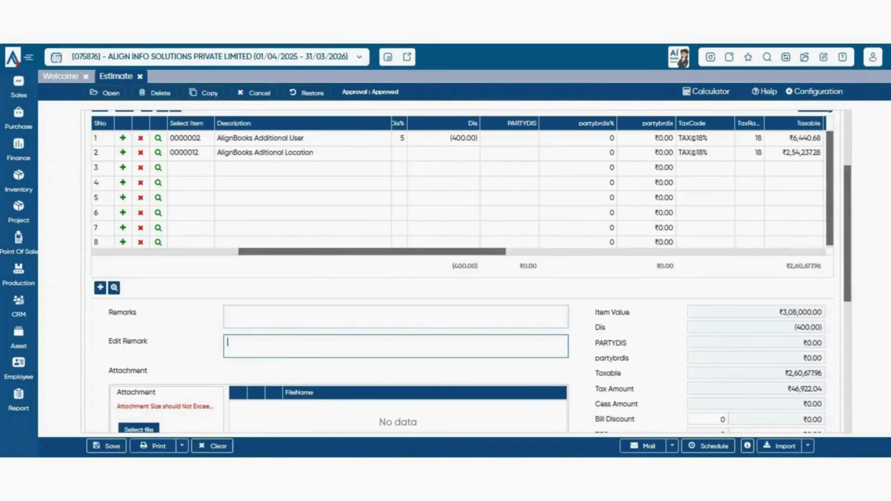
- Enter 'duplicate estimate' as the Edit Remark and start deleting the estimate
text(duplicate estimat)
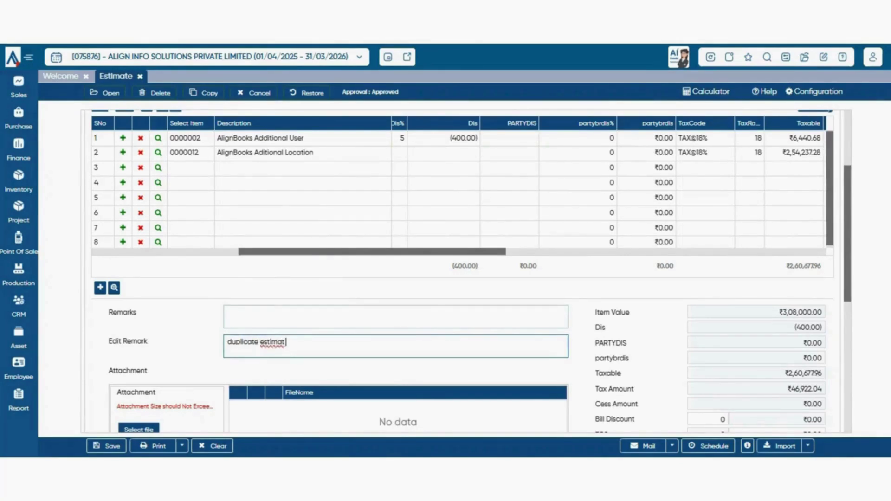
text(e)
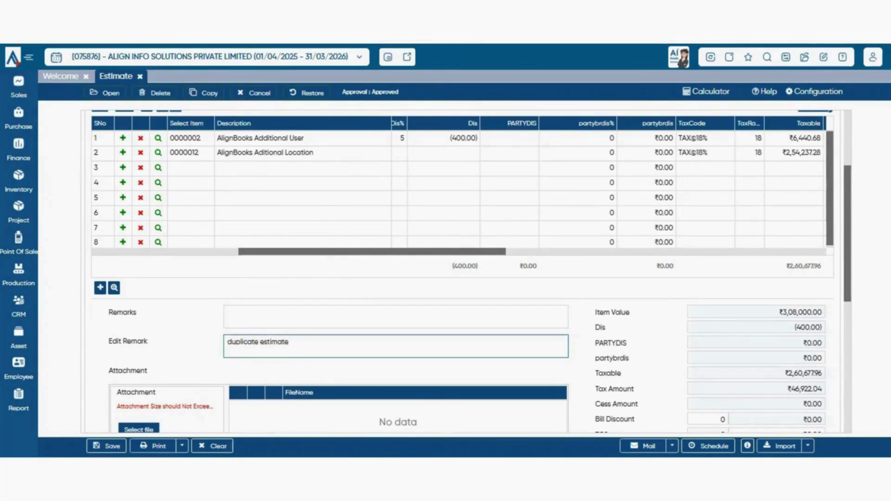
click(155, 93)
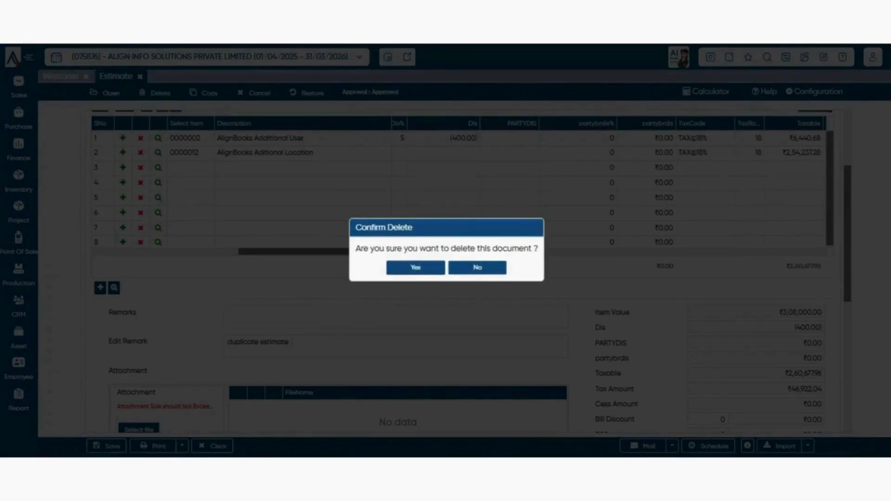
- Confirm the deletion, discard changes for a fresh estimate, and list estimates to copy from
click(416, 267)
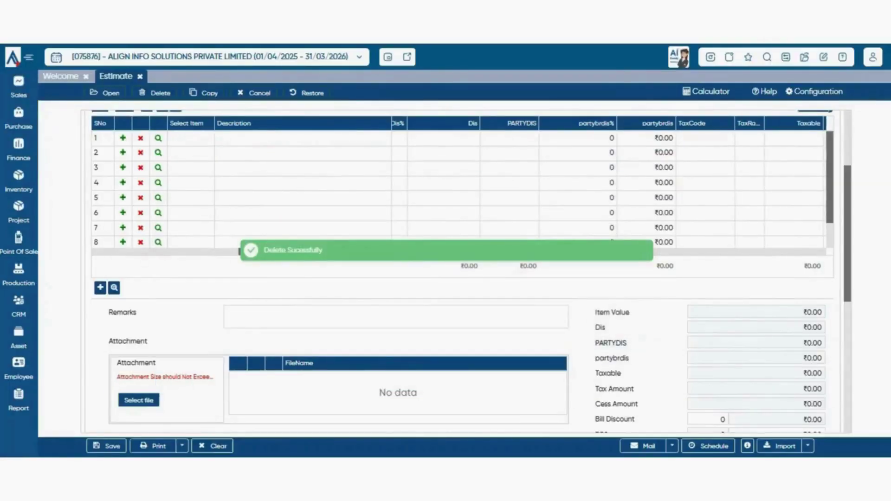
click(212, 446)
click(477, 267)
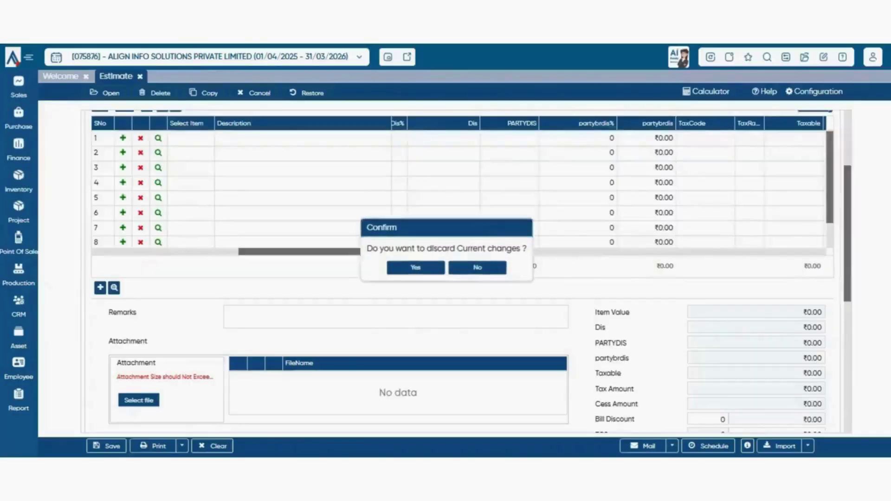
scroll(466, 272, up, 3)
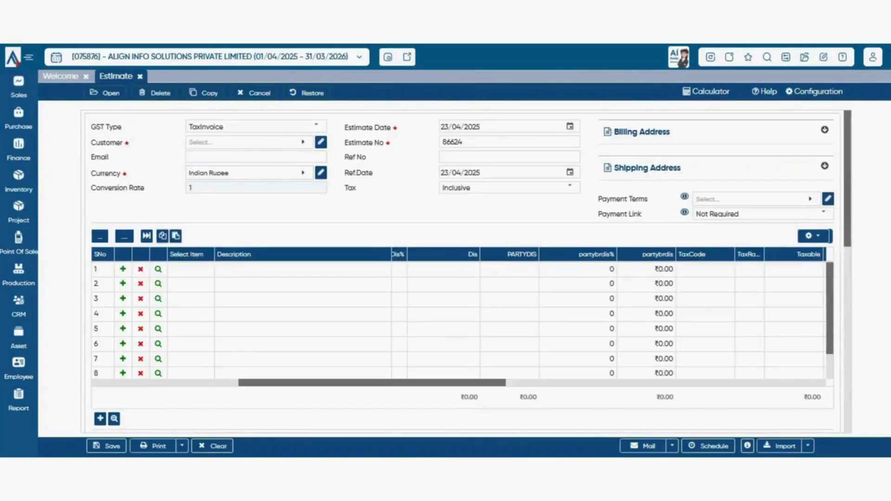
click(204, 92)
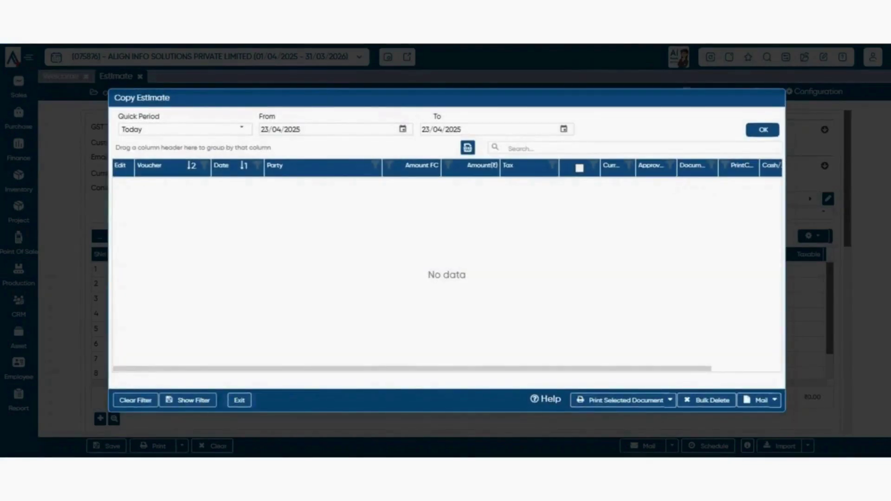
click(242, 129)
click(144, 161)
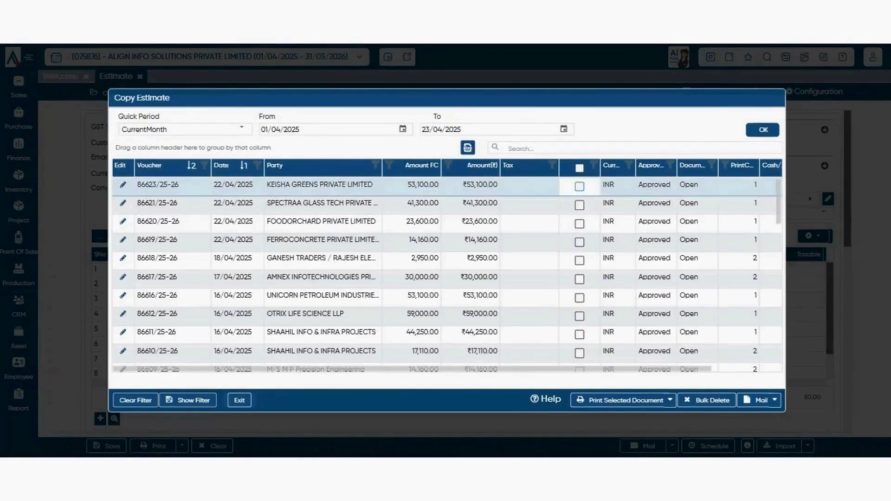
scroll(447, 275, down, 10)
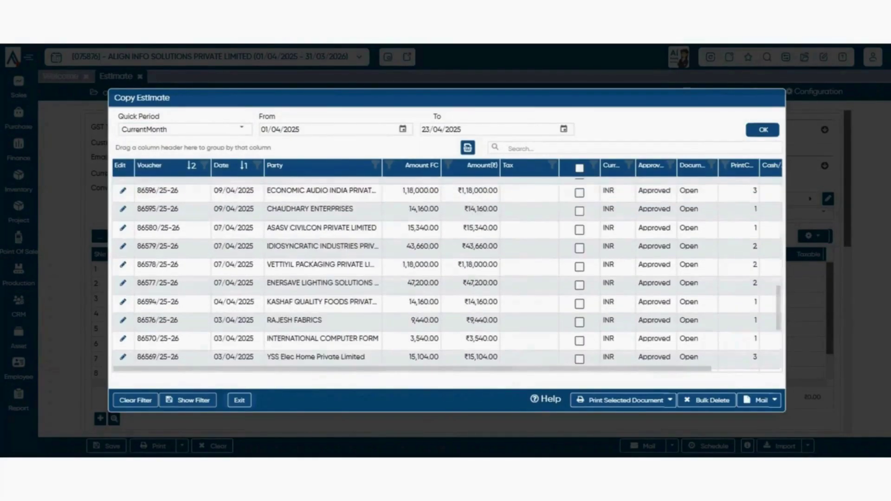
scroll(447, 275, up, 10)
scroll(447, 275, down, 5)
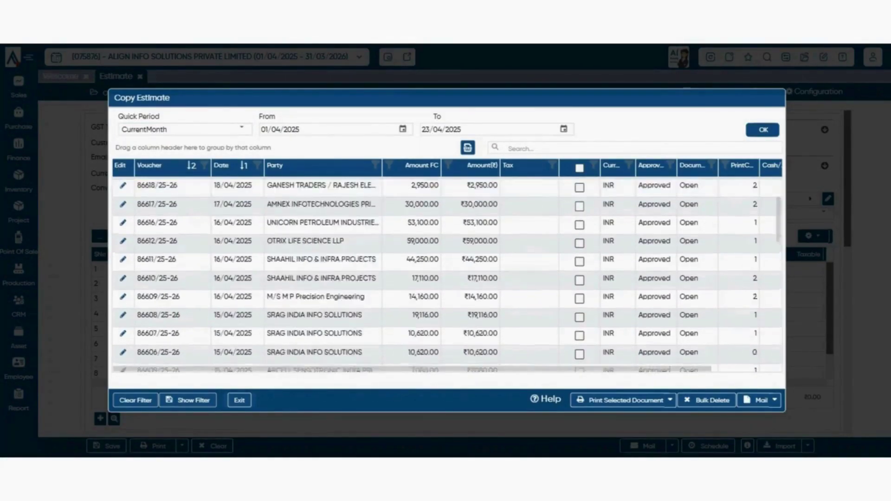
scroll(447, 275, up, 5)
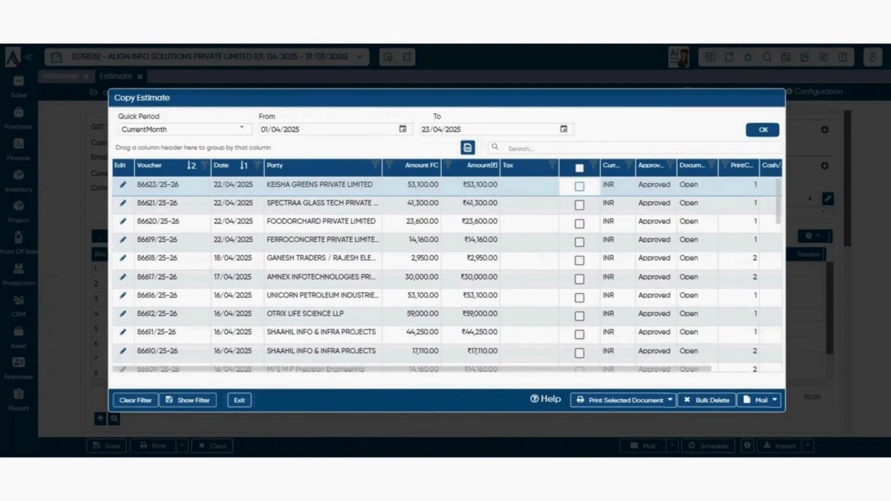
- Copy the FOODORCHARD estimate into the estimate form
double_click(297, 221)
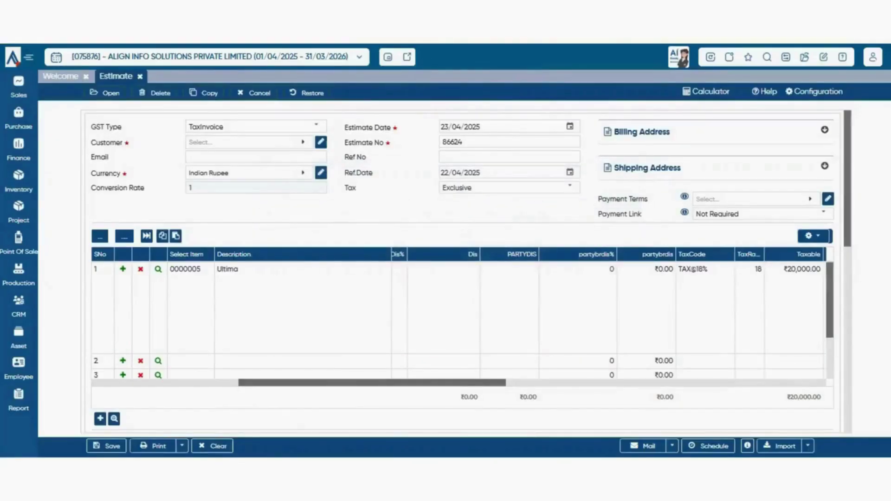
scroll(464, 269, down, 3)
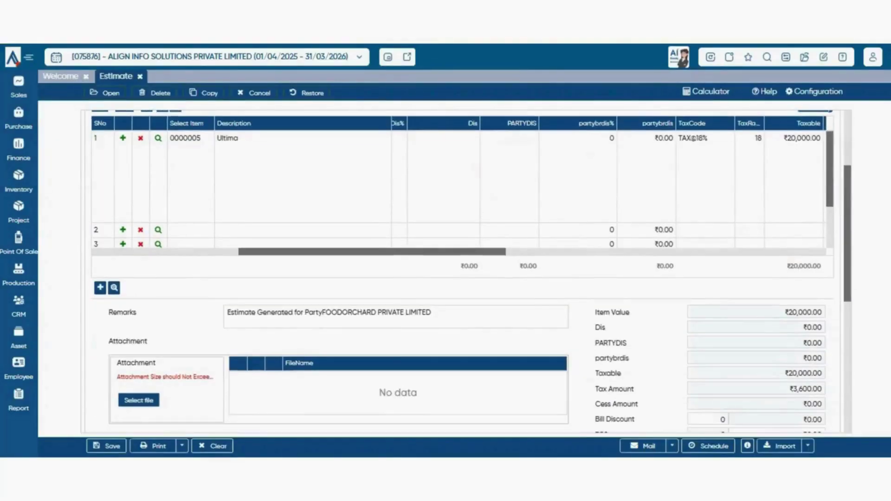
scroll(464, 269, up, 3)
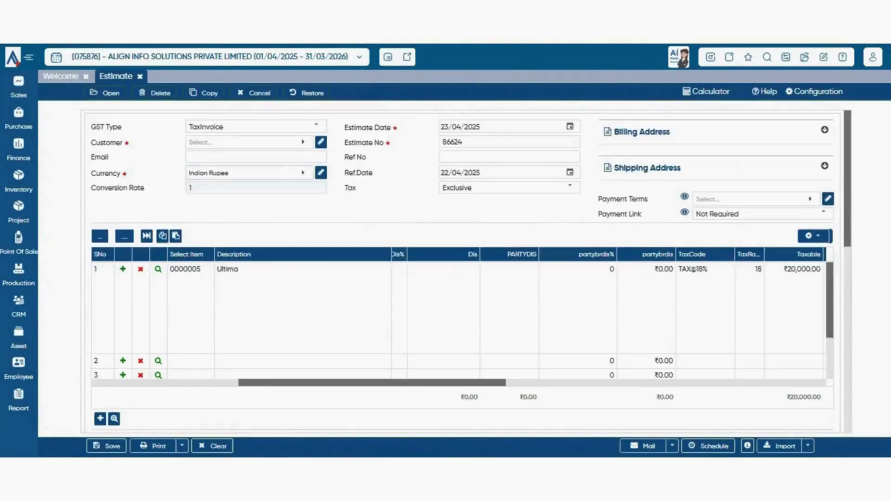
scroll(464, 269, down, 3)
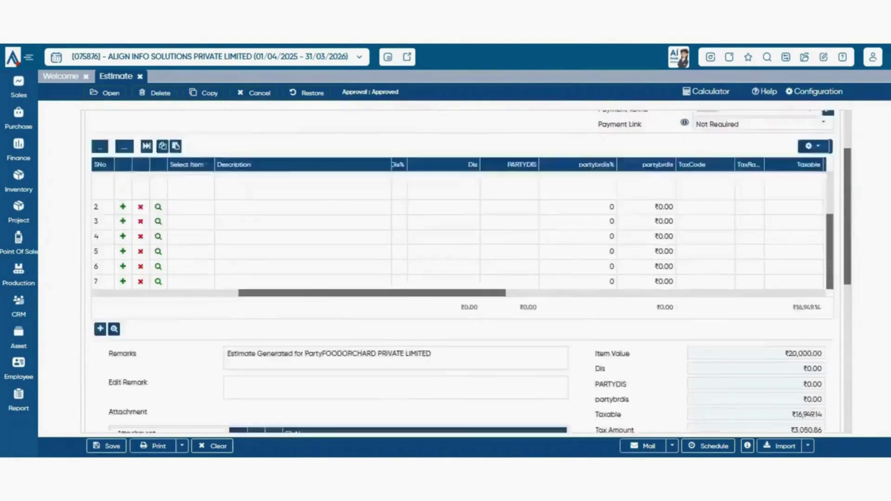
- Cancel estimate 86624 with the cancellation remark 'aef', confirming Yes
click(396, 281)
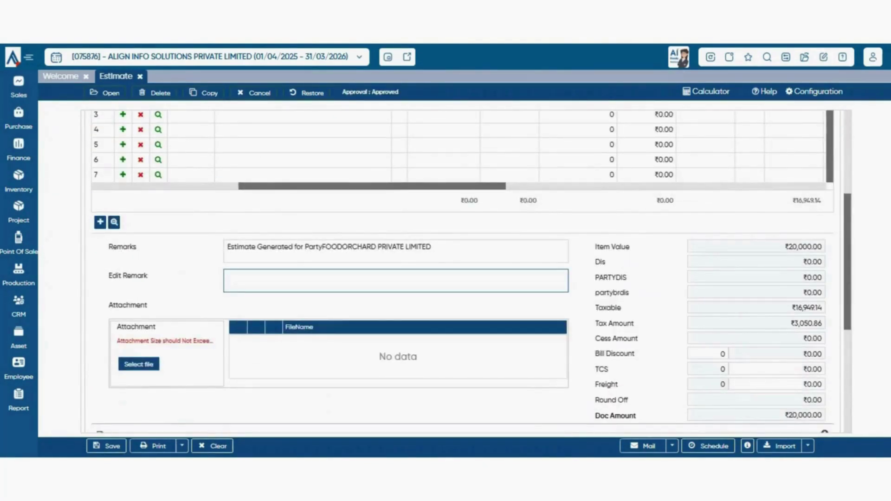
click(254, 93)
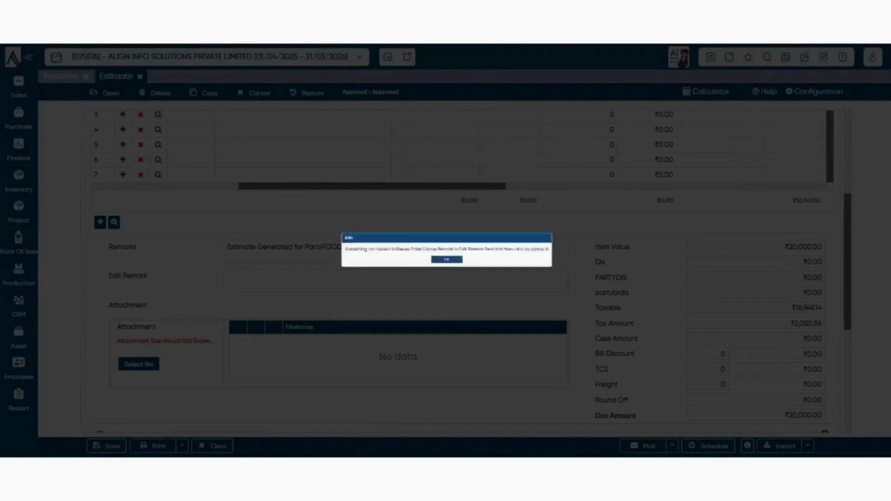
click(447, 268)
click(396, 281)
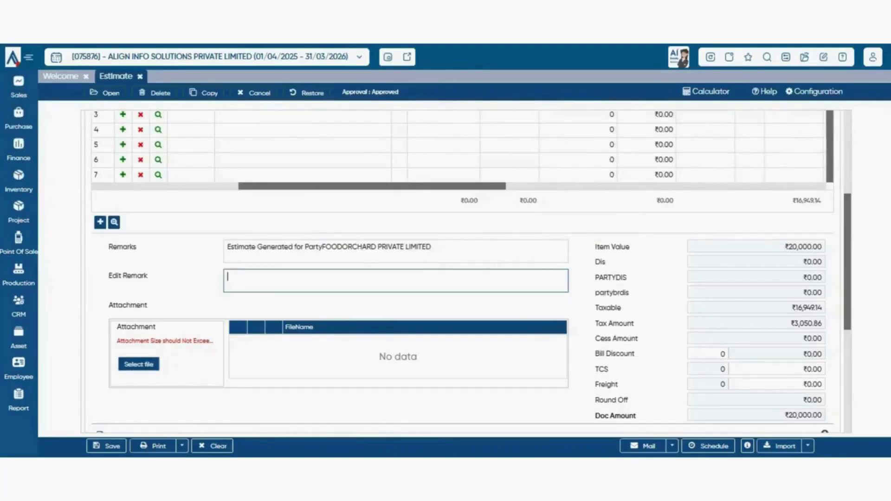
text(aef)
click(254, 93)
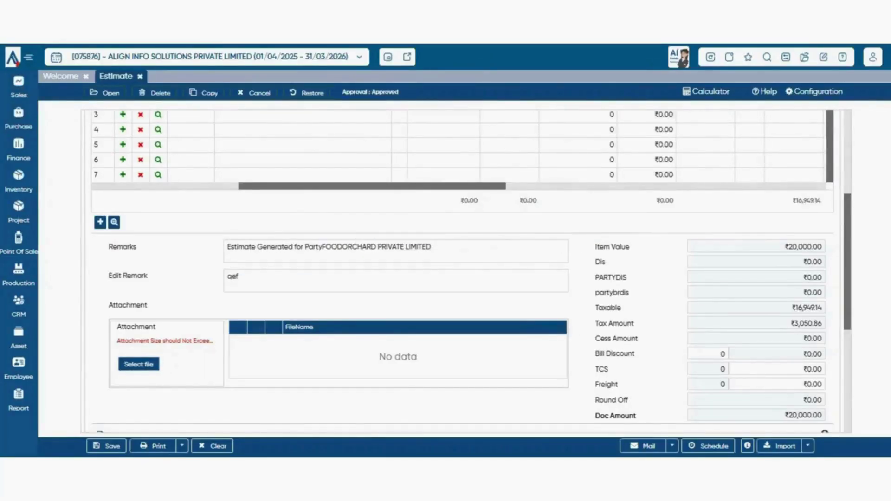
double_click(254, 92)
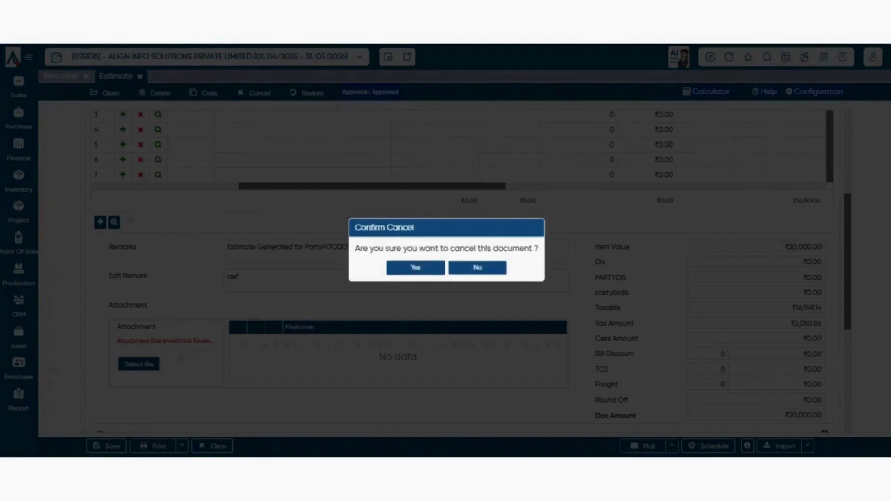
click(416, 268)
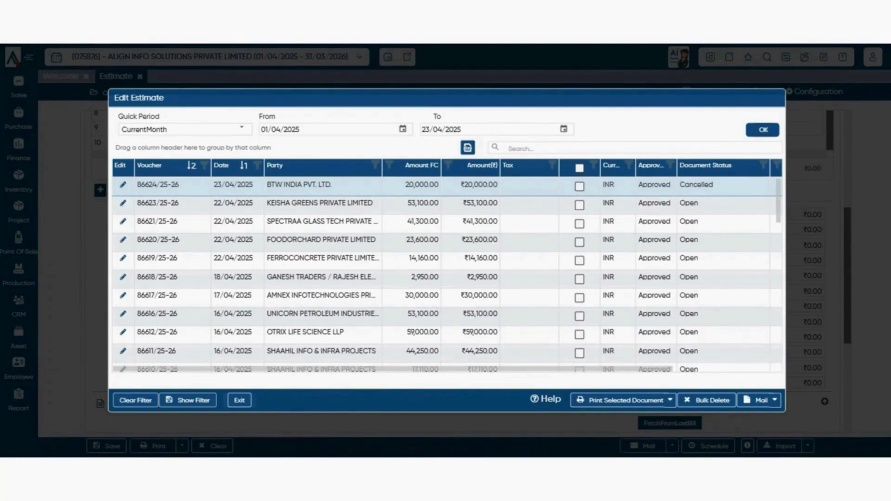
- Open cancelled estimate 86624 and restore it with the remark 'ok', confirming Yes
double_click(324, 184)
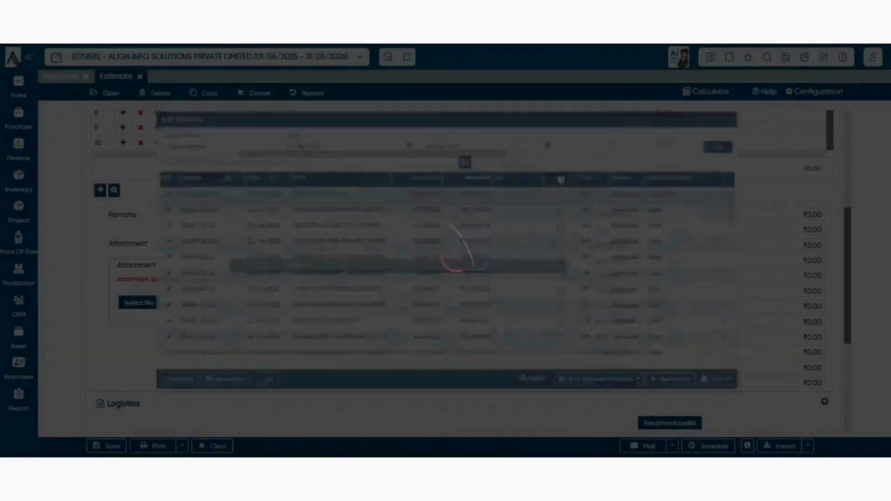
scroll(457, 132, up, 3)
scroll(458, 232, up, 5)
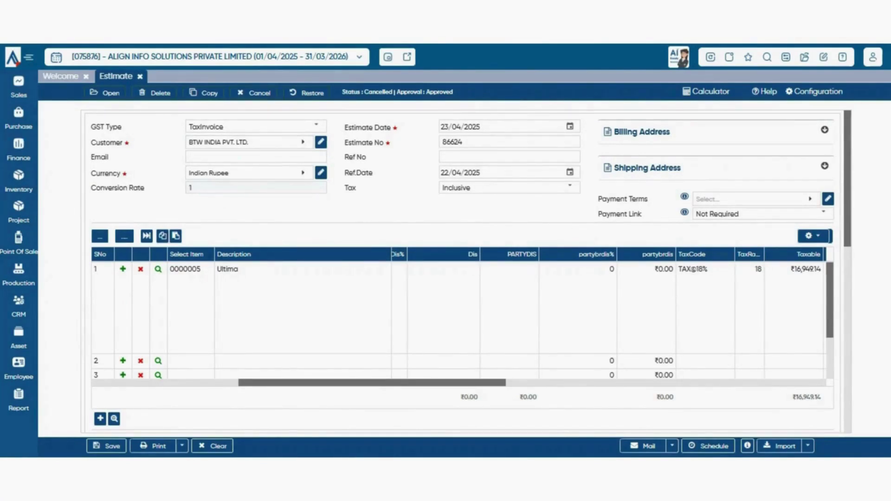
click(307, 93)
click(446, 268)
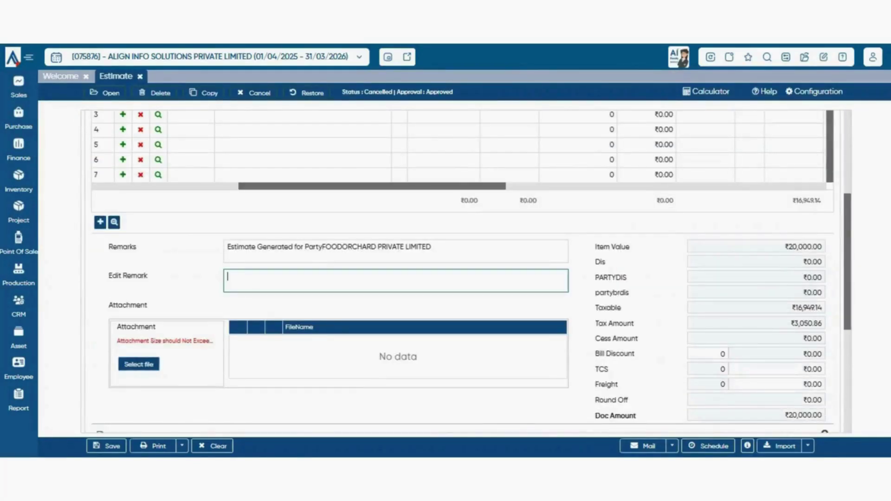
text(ok)
scroll(462, 153, up, 4)
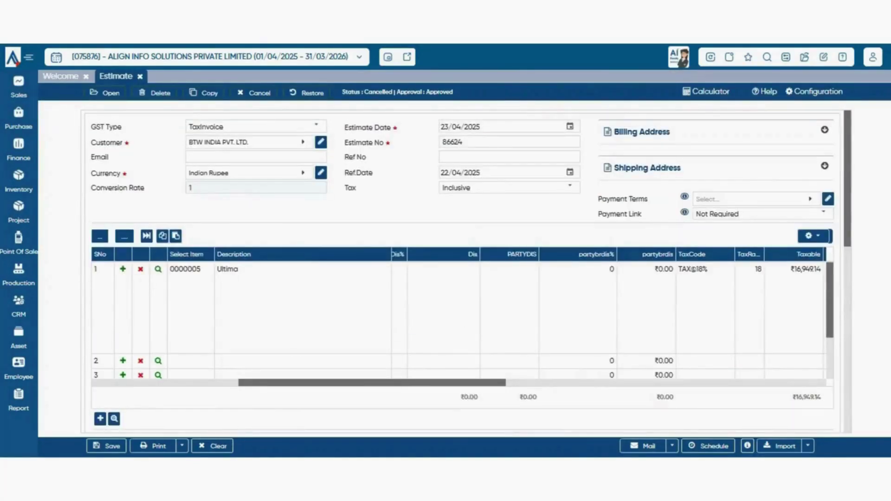
click(307, 93)
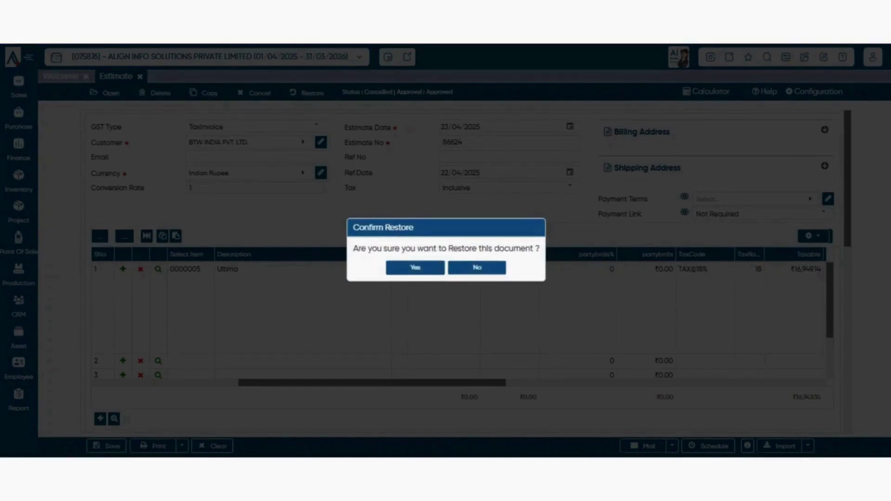
click(416, 268)
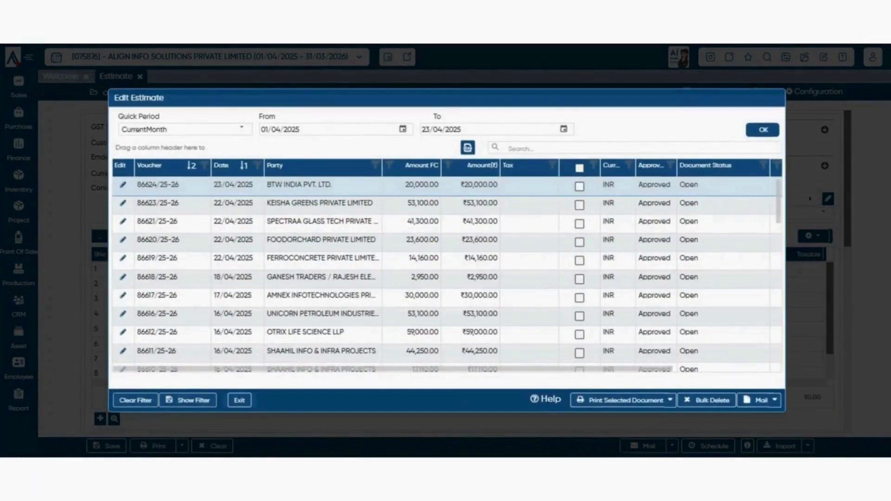
- Keep the current month period and scroll through the estimate list
click(241, 130)
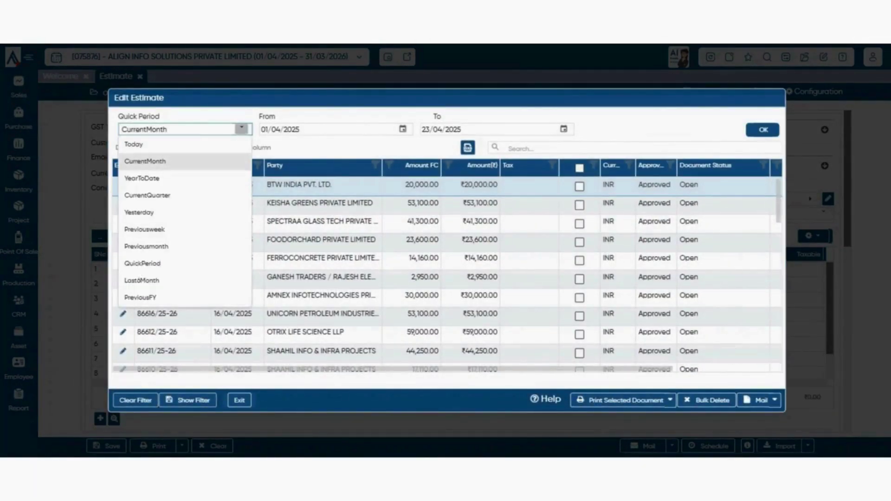
click(242, 129)
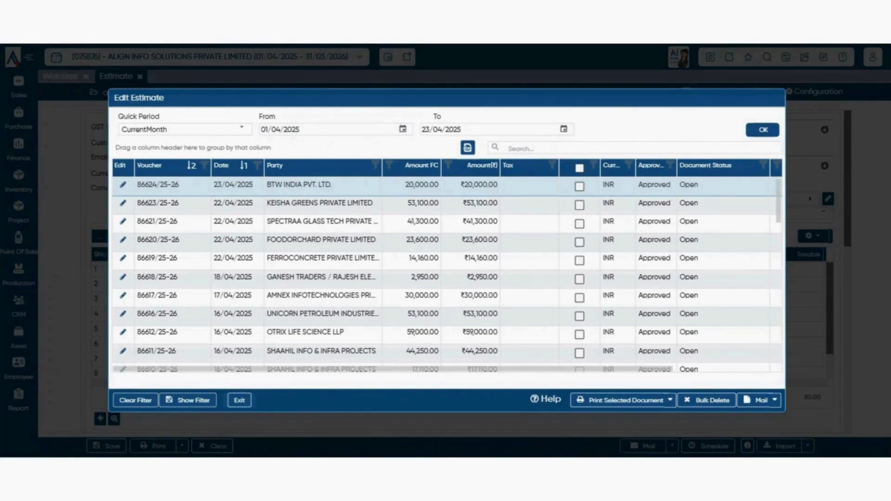
scroll(447, 276, down, 3)
scroll(447, 276, up, 3)
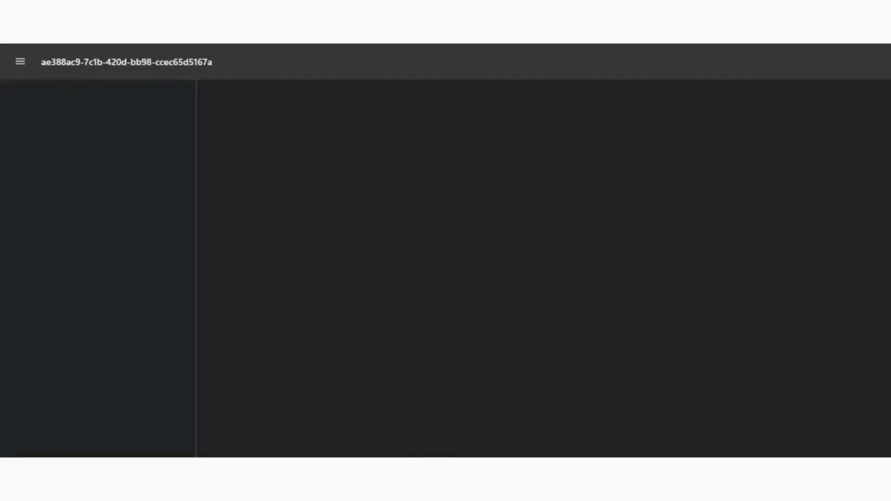
scroll(540, 269, down, 8)
scroll(541, 269, up, 8)
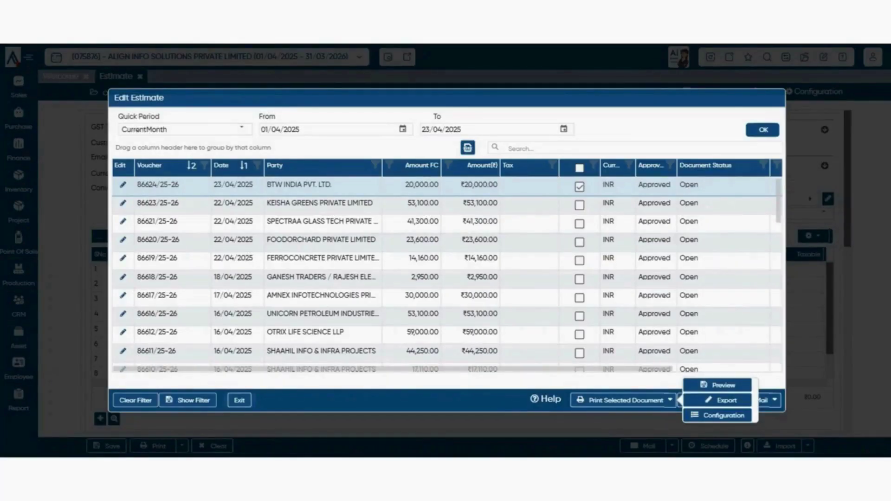
- Mark estimates 86623 and 86621, alongside 86624, and export them to PDF
click(579, 205)
click(579, 224)
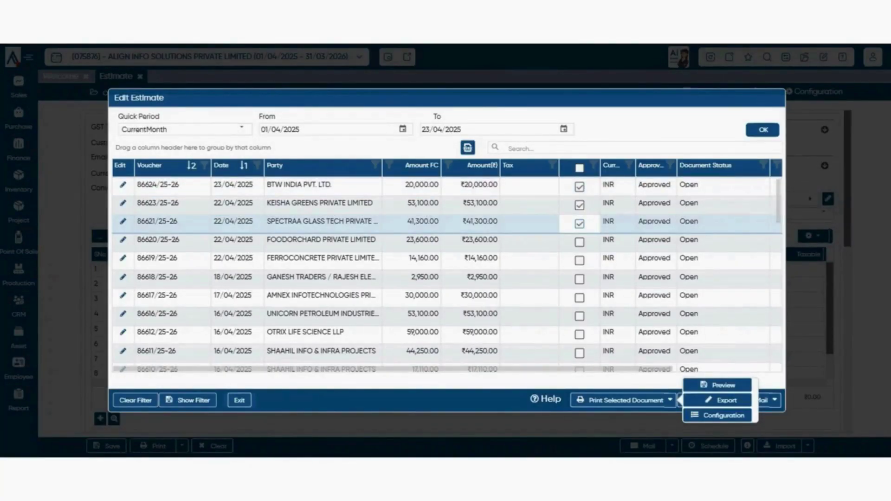
click(721, 401)
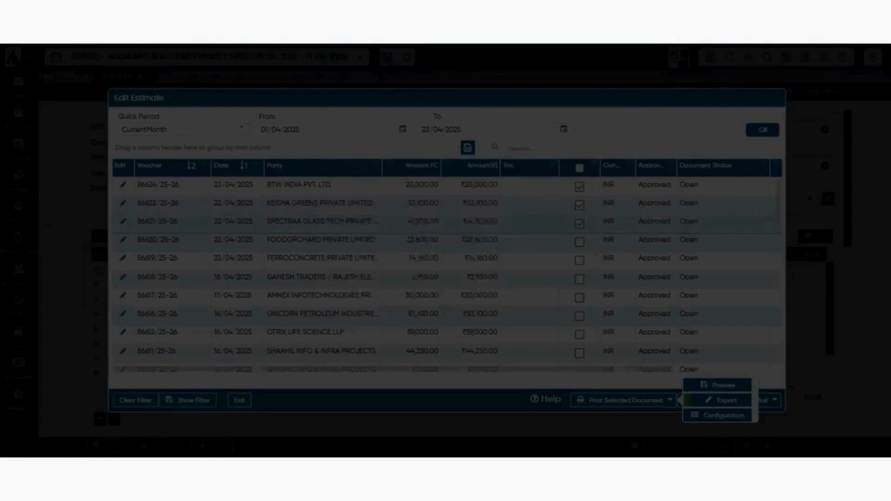
click(524, 276)
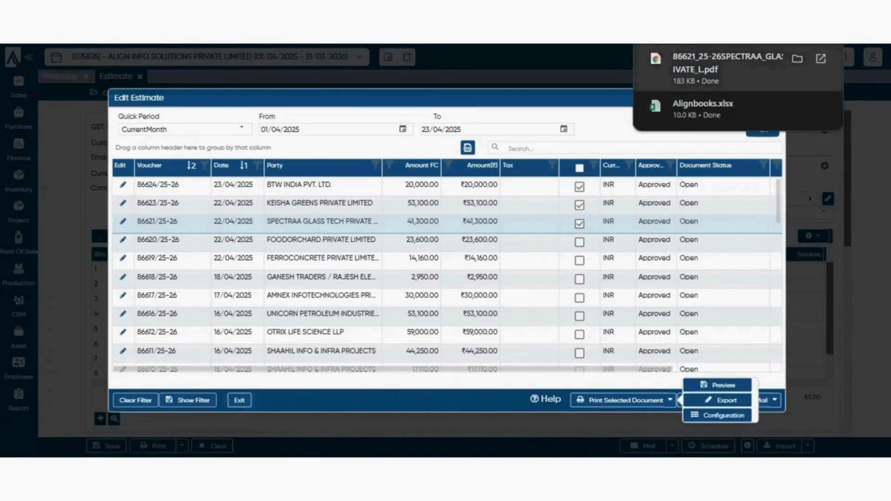
- Unmark estimates 86621, 86623 and 86624 in the list
click(580, 224)
click(579, 206)
click(580, 187)
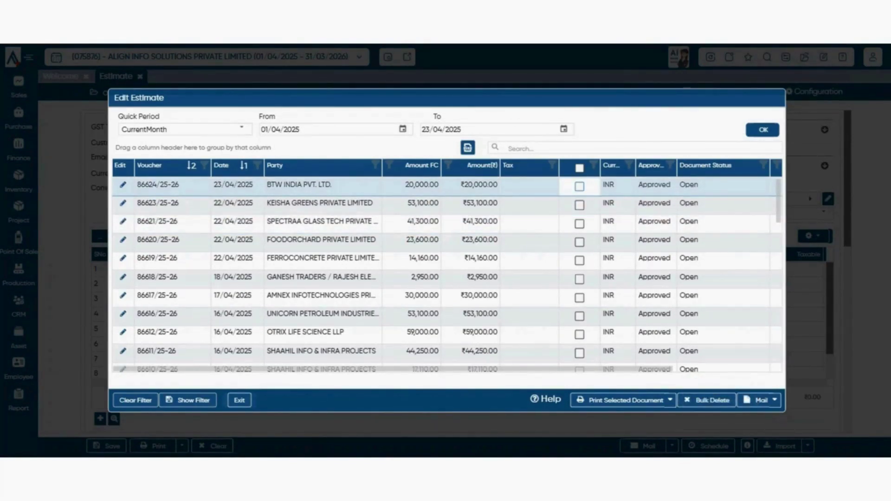
click(670, 400)
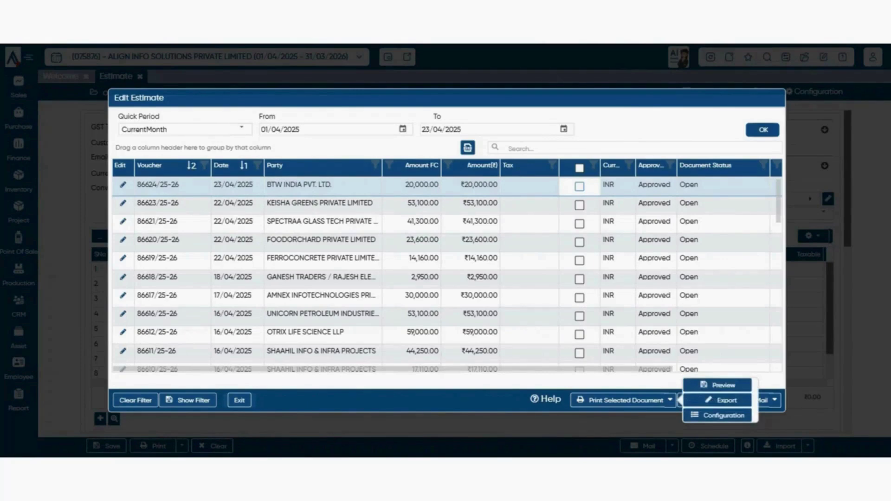
- Step through the header and footer remark lines in the estimate Print Configuration
click(718, 416)
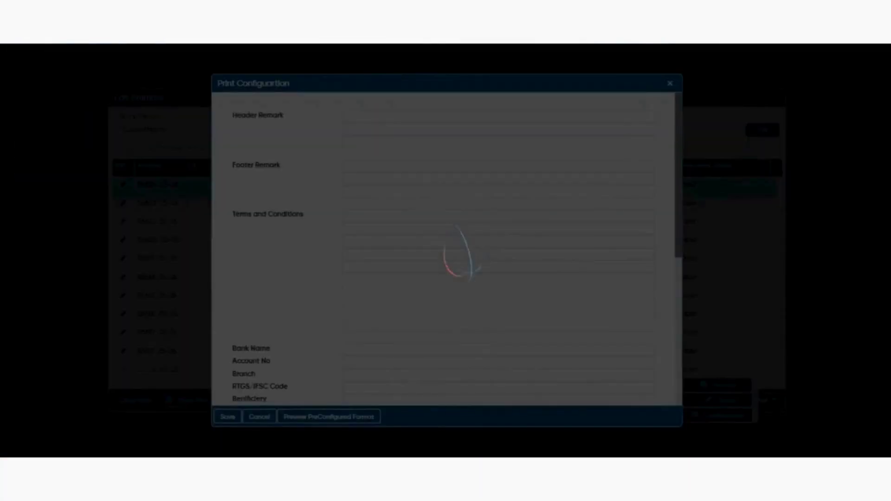
scroll(447, 250, down, 3)
scroll(447, 250, up, 3)
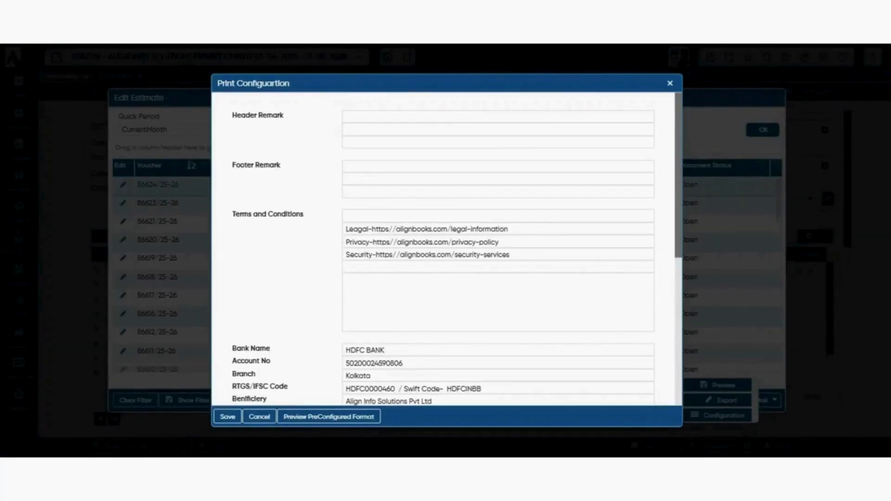
click(348, 116)
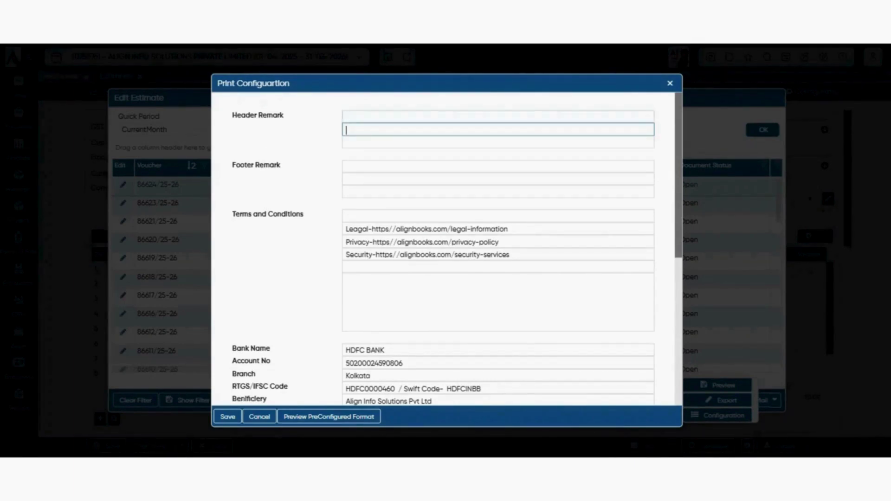
click(498, 129)
click(498, 142)
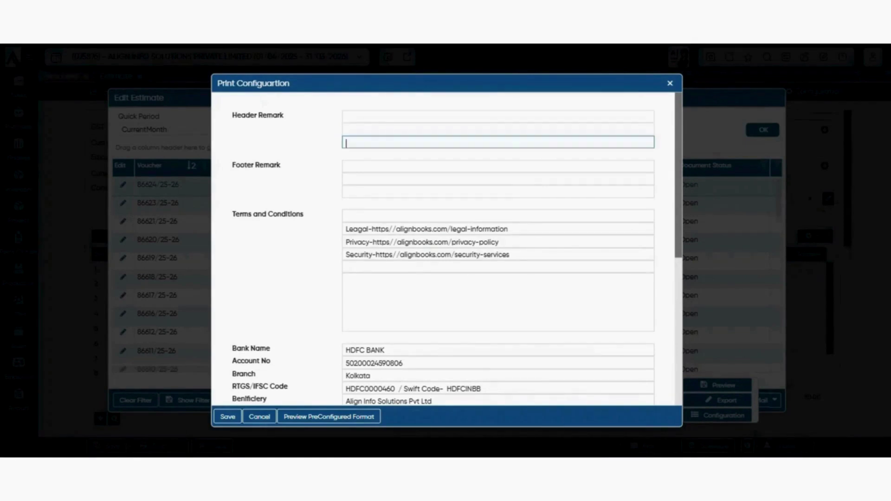
click(498, 166)
click(498, 180)
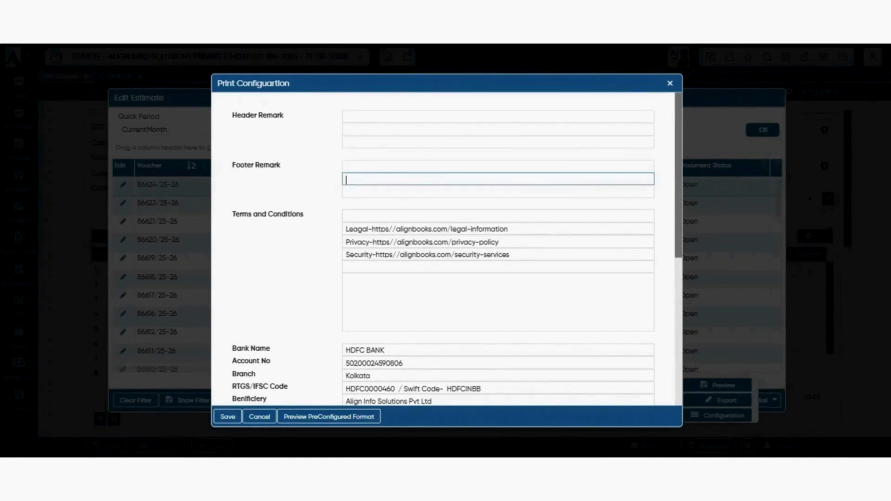
click(498, 166)
click(498, 179)
click(498, 191)
click(498, 179)
scroll(457, 249, down, 3)
scroll(457, 249, up, 3)
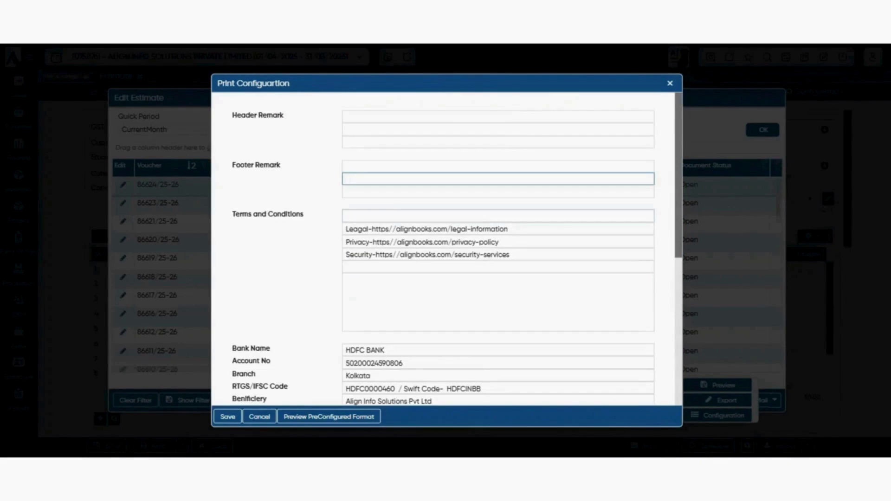
- Review the terms and conditions, Bank Name and Payment Link fields
click(498, 216)
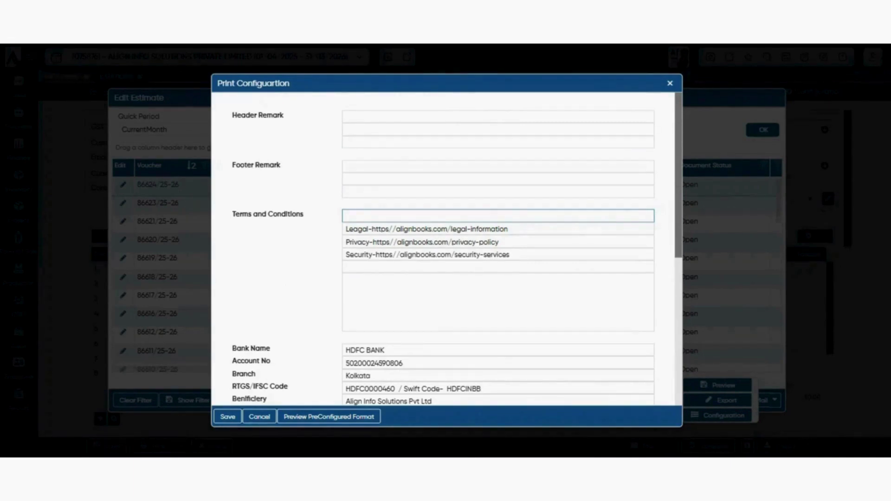
scroll(446, 250, down, 1)
scroll(498, 171, down, 1)
click(498, 172)
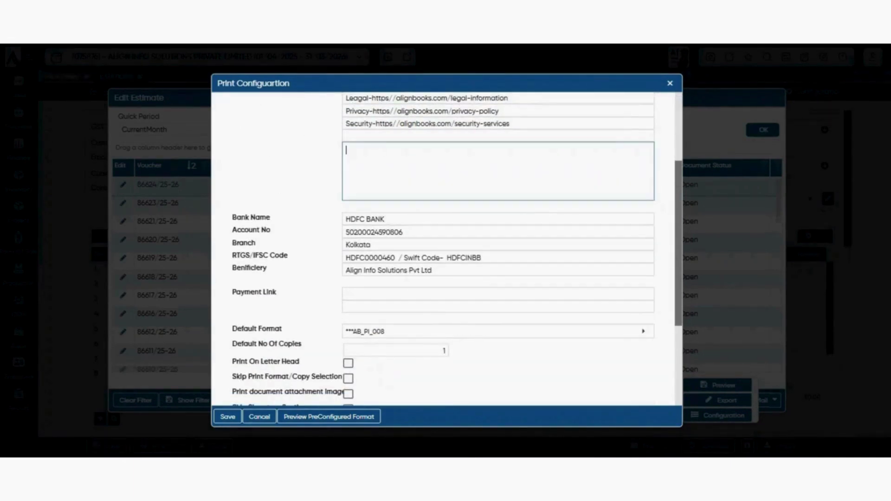
scroll(447, 249, down, 2)
scroll(447, 249, up, 2)
scroll(447, 250, down, 1)
scroll(447, 249, up, 1)
scroll(447, 250, down, 1)
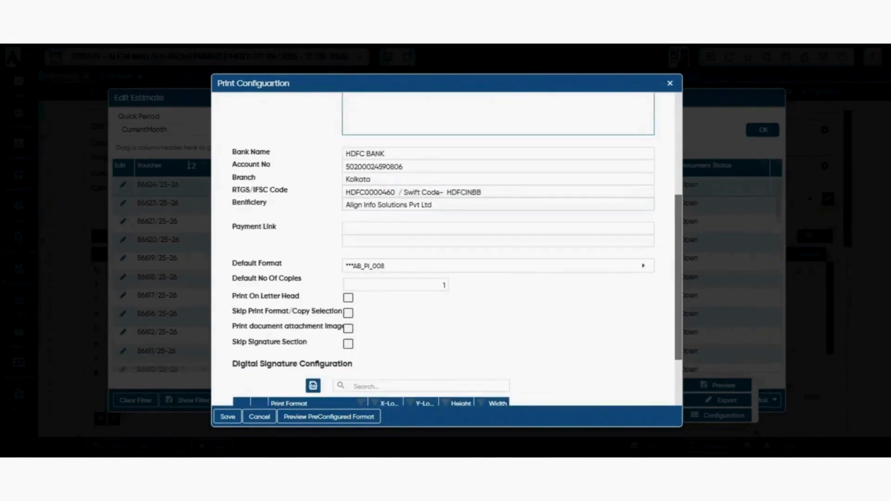
scroll(447, 250, up, 3)
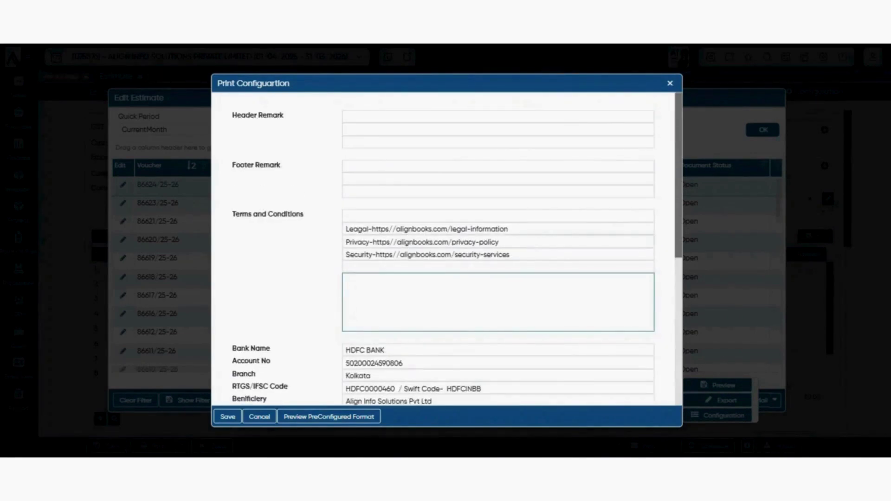
scroll(447, 250, down, 2)
click(385, 219)
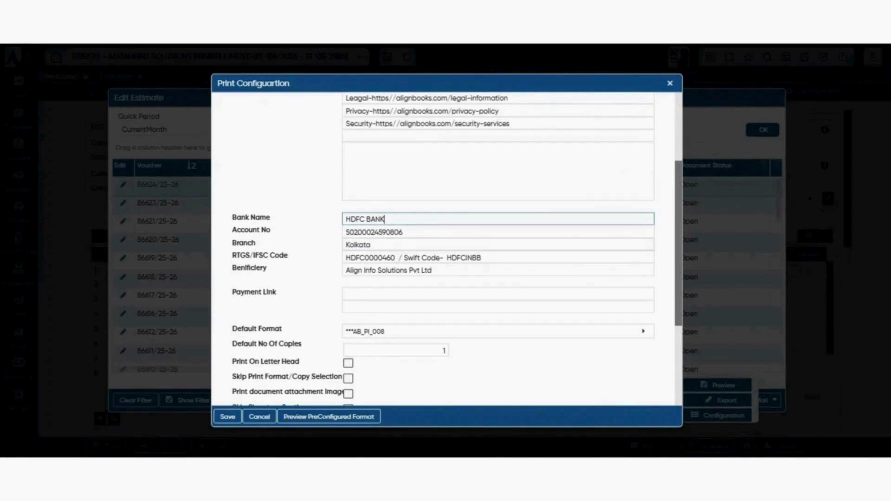
scroll(447, 250, down, 2)
scroll(447, 250, up, 1)
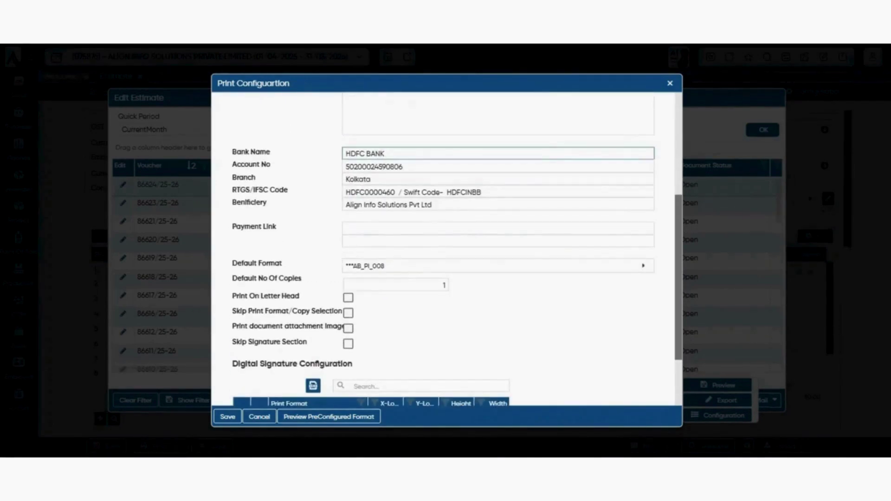
click(464, 228)
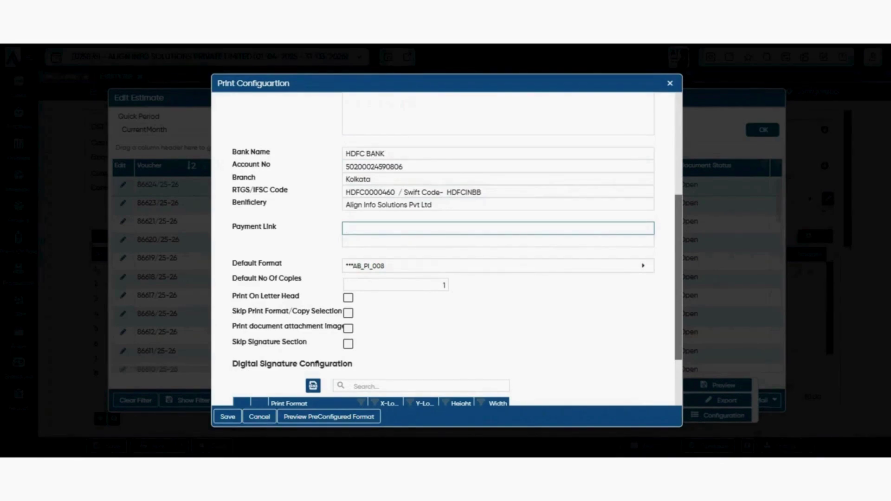
- Check the default print format list unchanged and edit the default copies to 1
scroll(446, 251, down, 2)
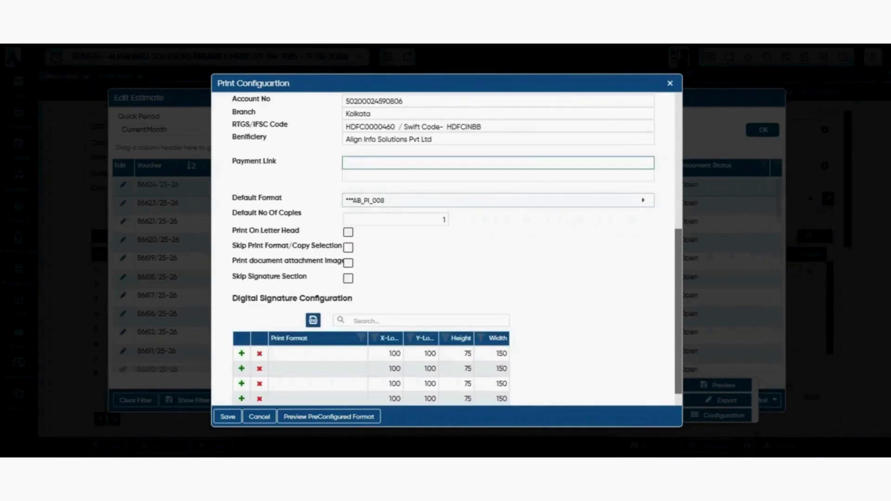
click(644, 201)
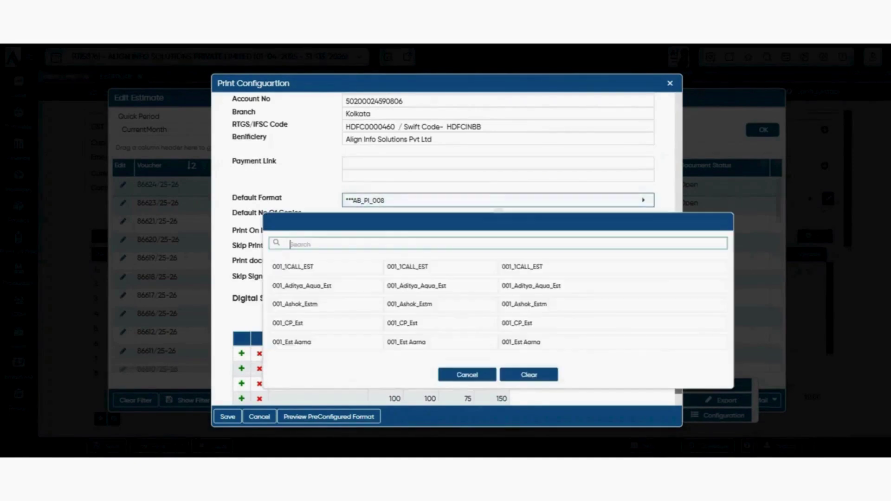
key(Escape)
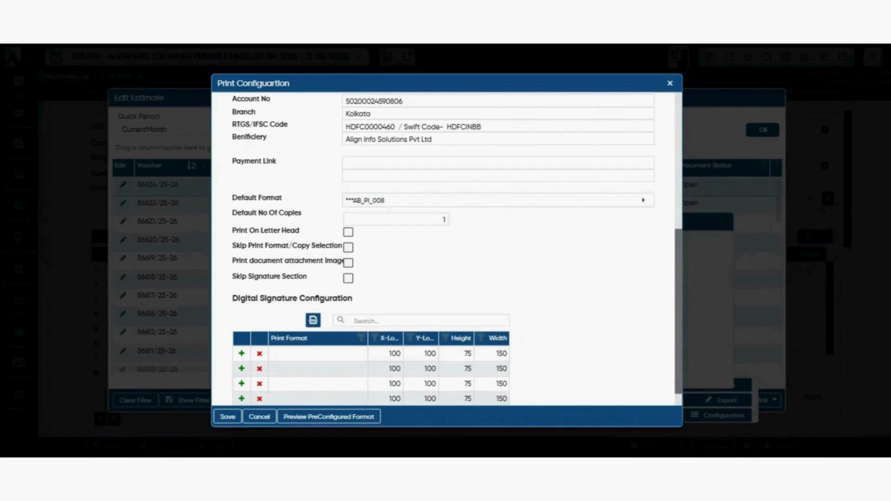
click(443, 220)
key(BackSpace)
- Tick Skip Print Format/Copy Selection, then cancel the Print Configuration
scroll(446, 251, down, 1)
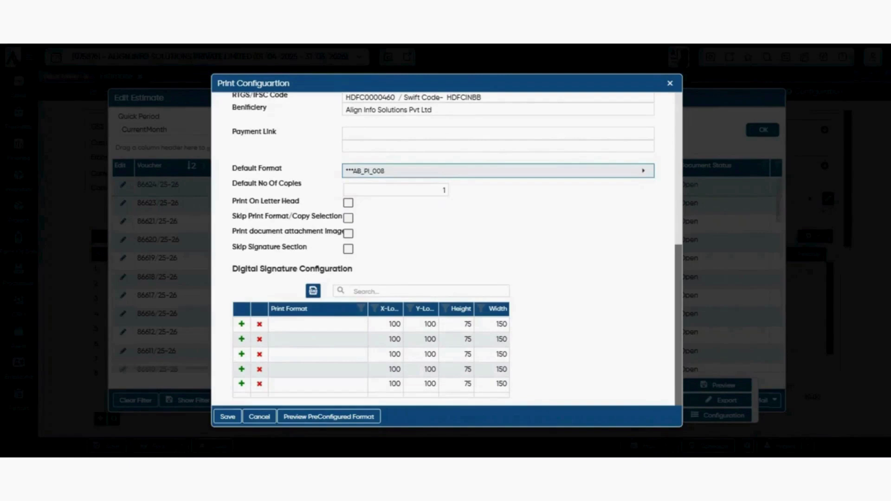
drag(264, 216, 342, 217)
click(333, 217)
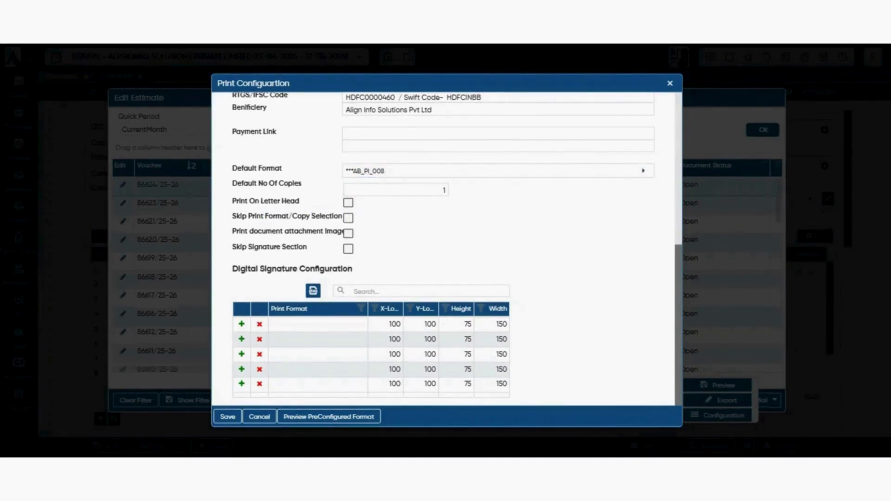
click(348, 218)
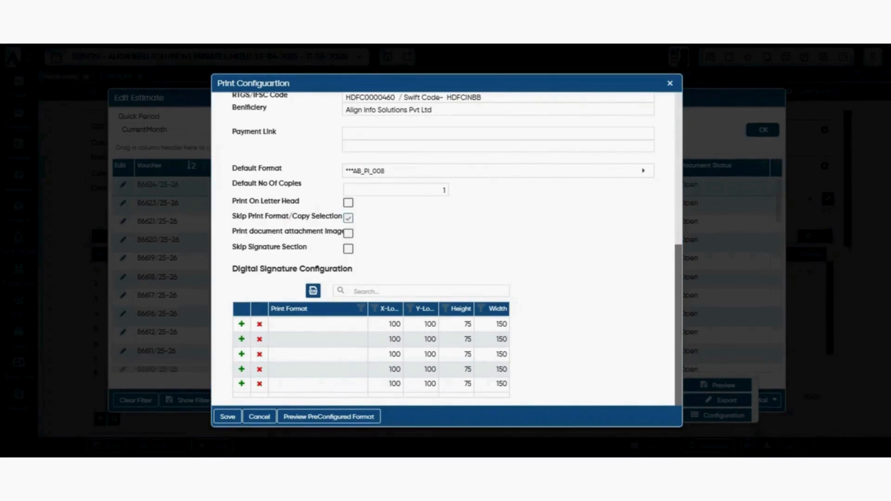
click(227, 417)
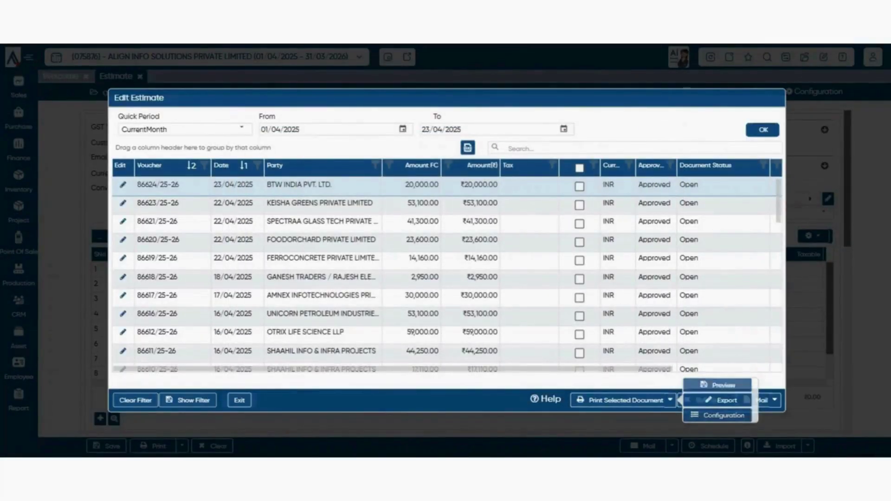
- Mark estimate 86624/25-26 and decline the Bulk Delete prompt
click(579, 187)
click(706, 400)
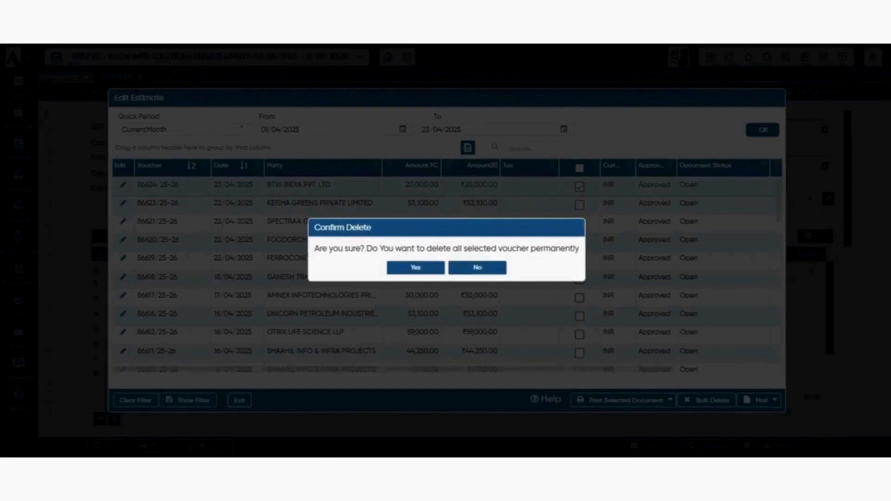
click(477, 268)
- In Print Configuration, tick Skip Print Format/Copy Selection and point out Skip Signature Section
click(670, 400)
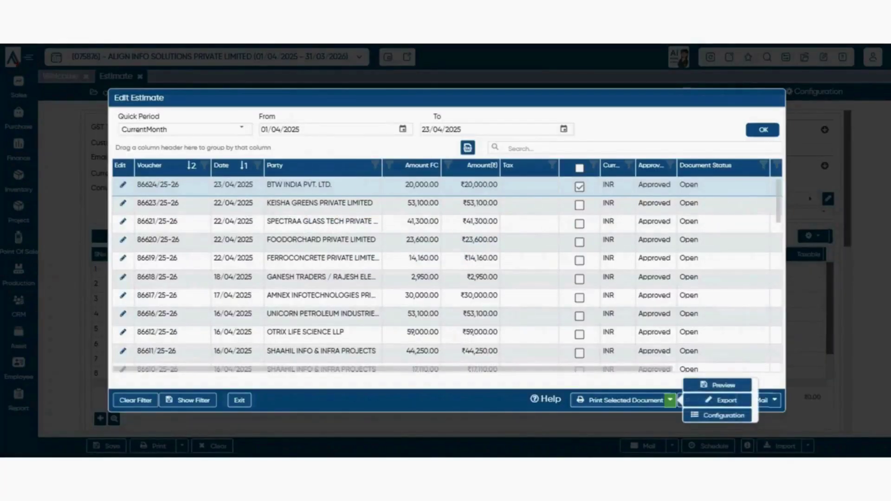
click(724, 415)
scroll(446, 251, down, 4)
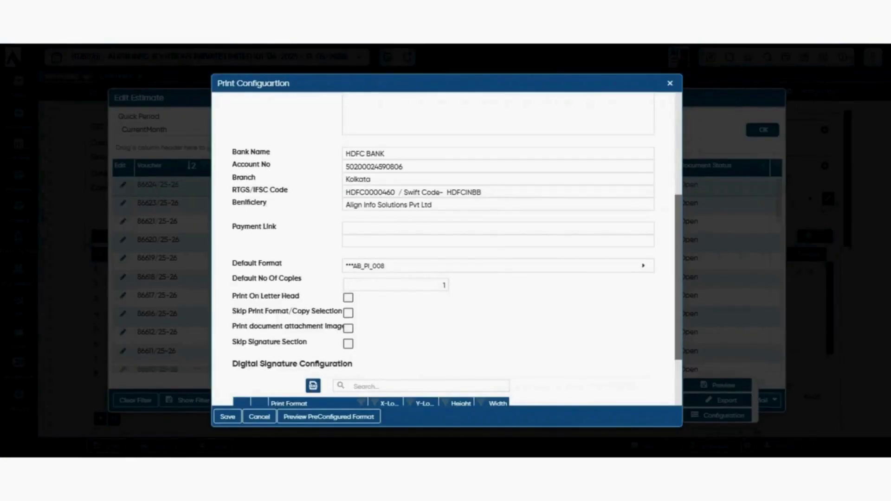
scroll(445, 250, down, 2)
click(348, 218)
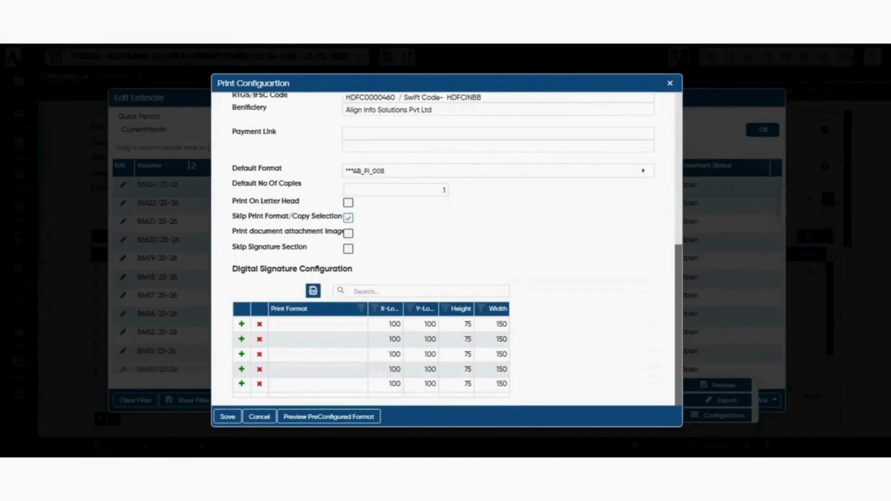
drag(232, 232, 348, 232)
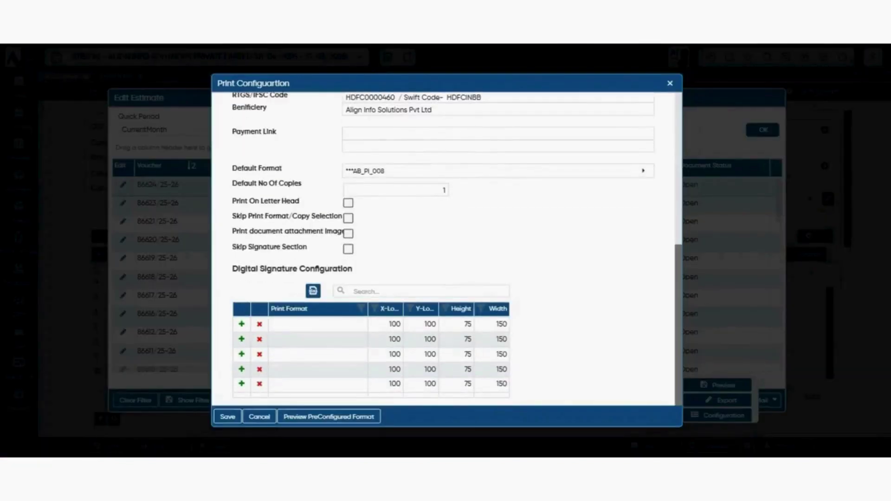
mouse_move(233, 231)
mouse_down()
mouse_move(273, 231)
mouse_move(267, 247)
mouse_move(311, 252)
mouse_up()
triple_click(297, 247)
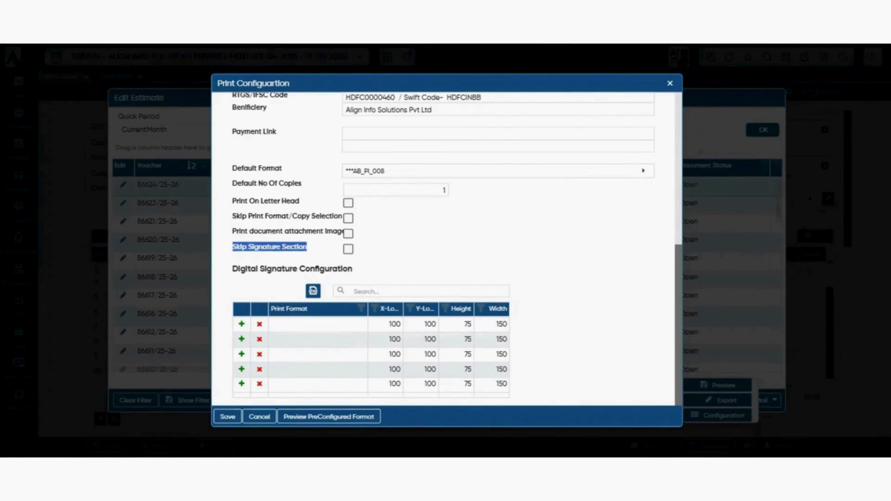
click(348, 249)
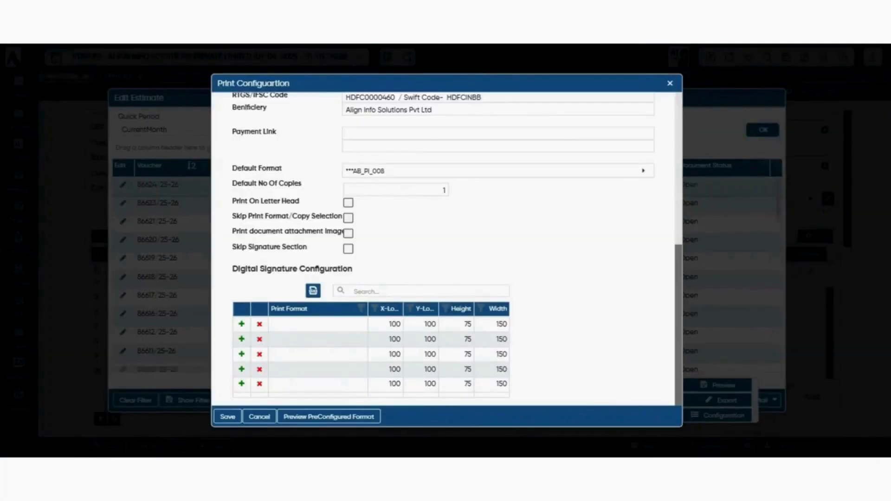
- Set the first Digital Signature row's print format to 001_1CALL_EST
drag(245, 269, 298, 247)
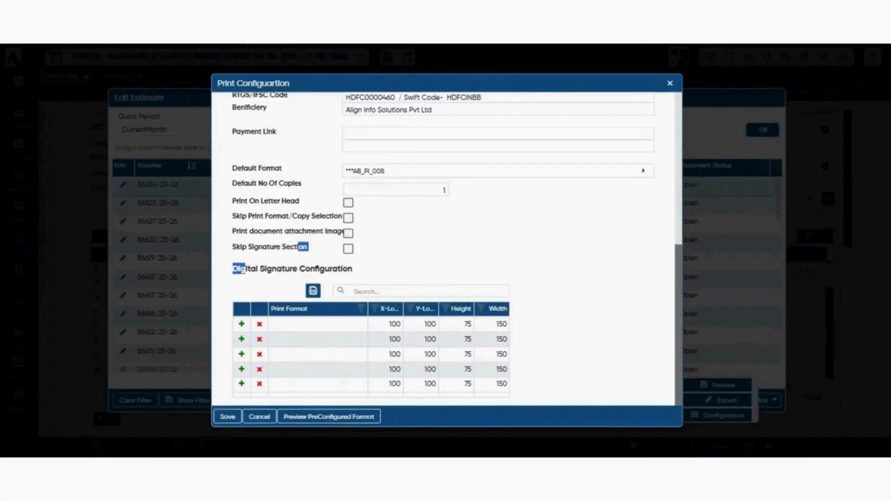
drag(352, 269, 239, 247)
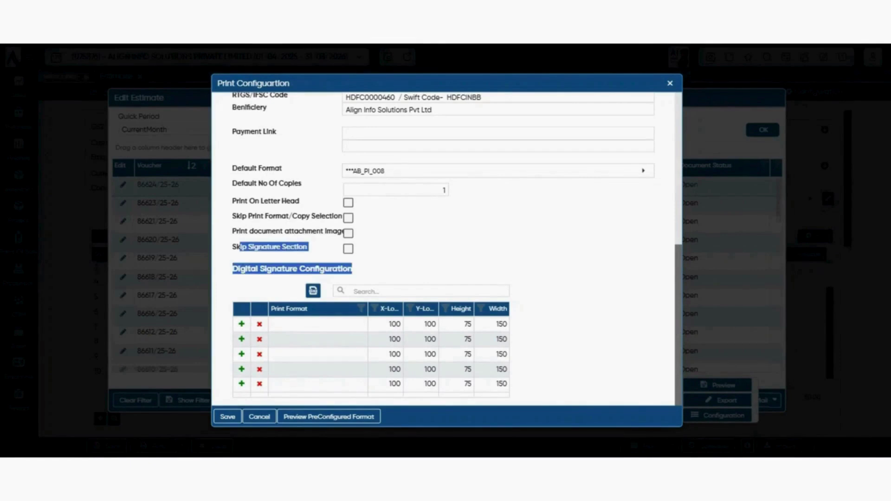
click(390, 269)
click(399, 292)
scroll(399, 292, up, 1)
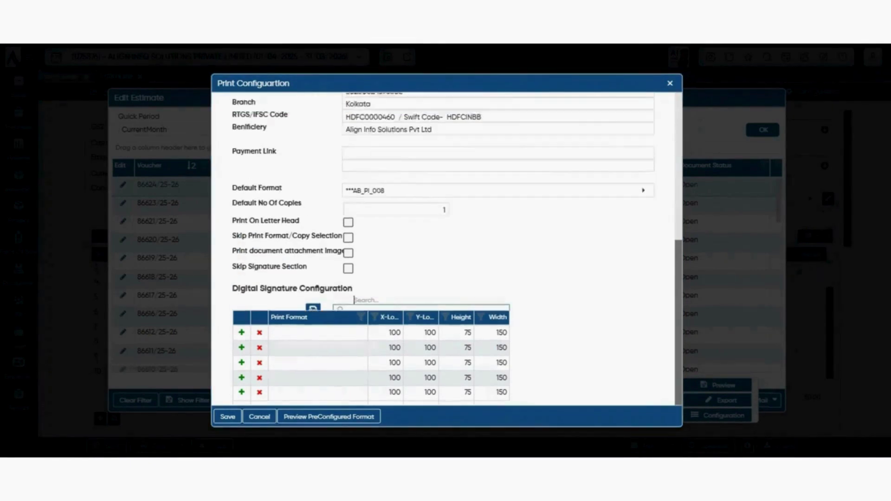
scroll(400, 291, down, 2)
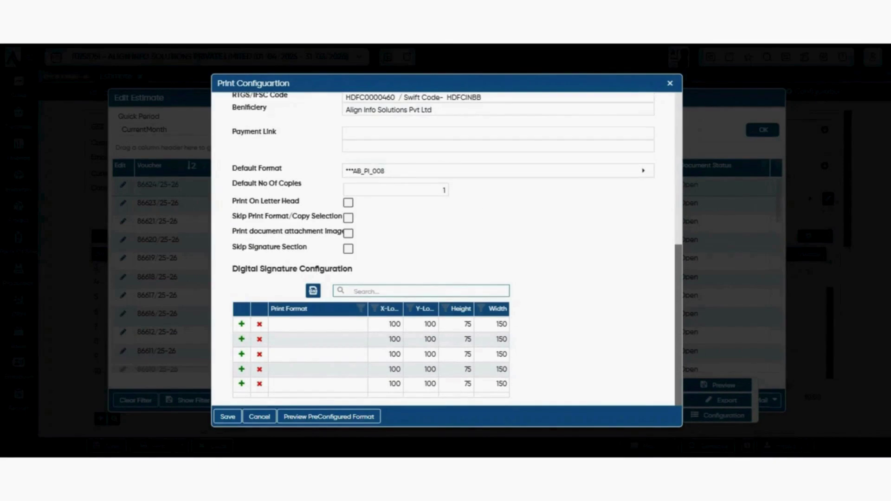
click(306, 309)
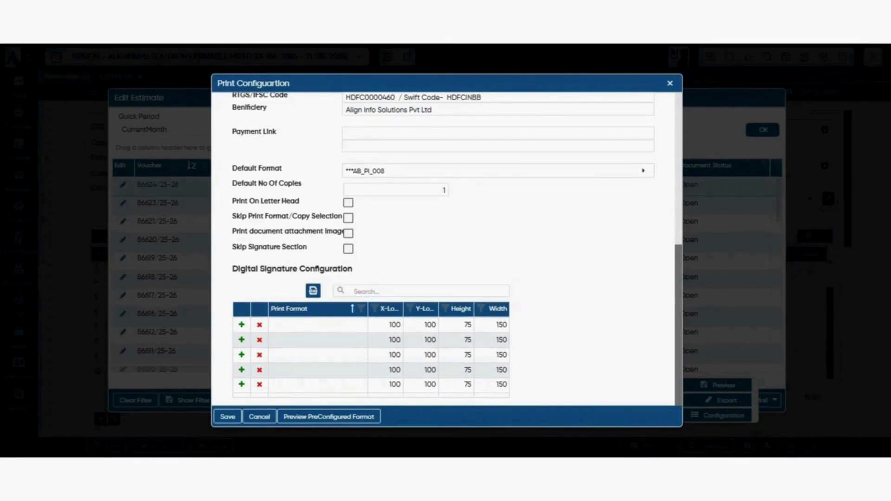
click(317, 325)
click(318, 327)
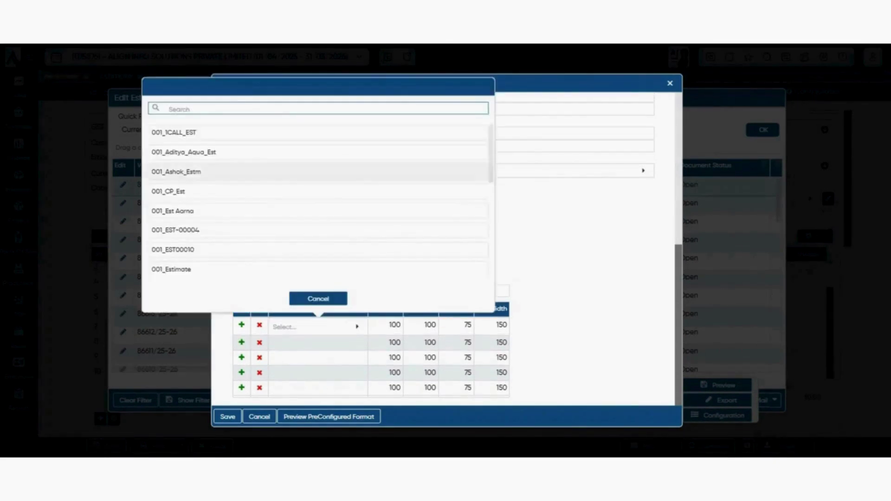
click(195, 172)
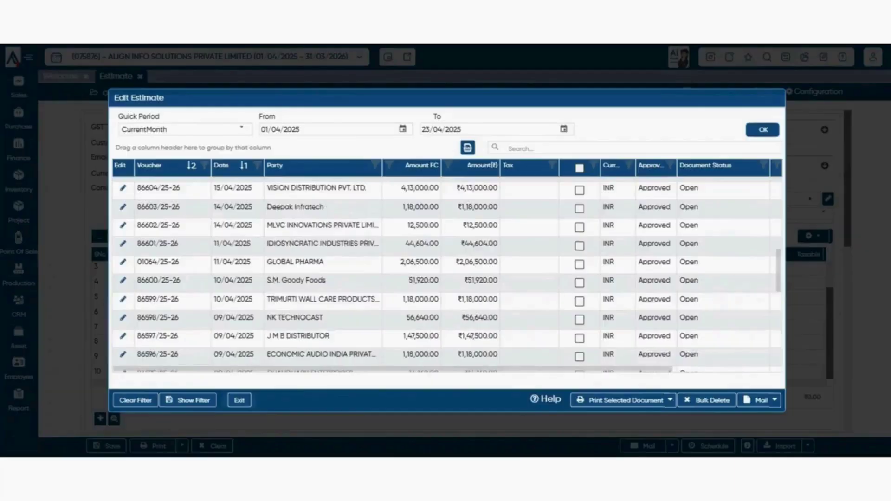
scroll(446, 278, up, 2)
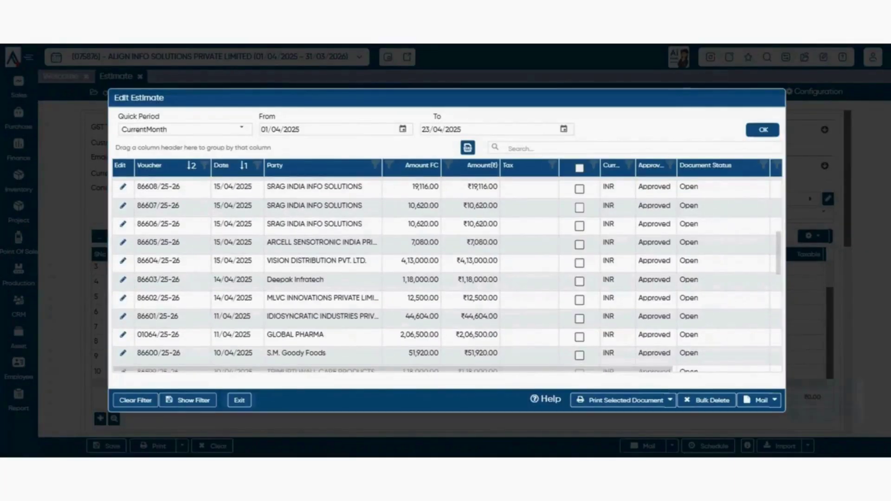
- Unmark estimate 86623/25-26 and view the estimate sharing options
click(775, 401)
scroll(445, 274, up, 5)
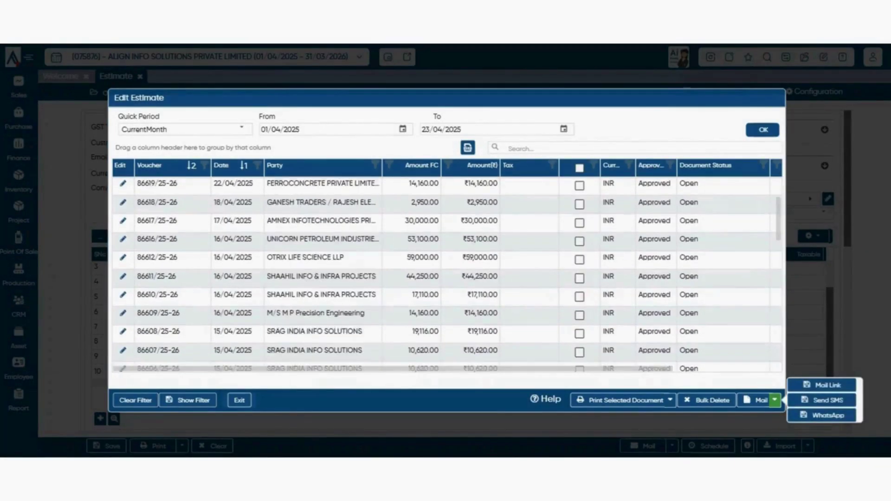
click(579, 205)
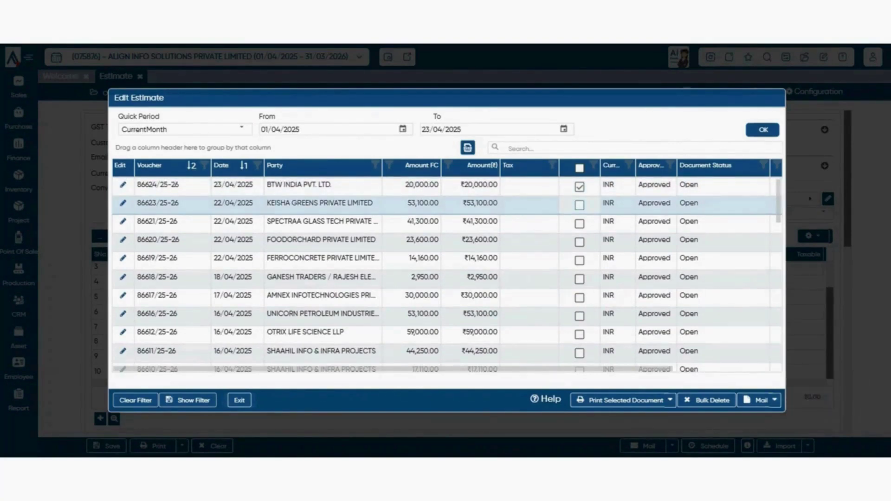
click(775, 400)
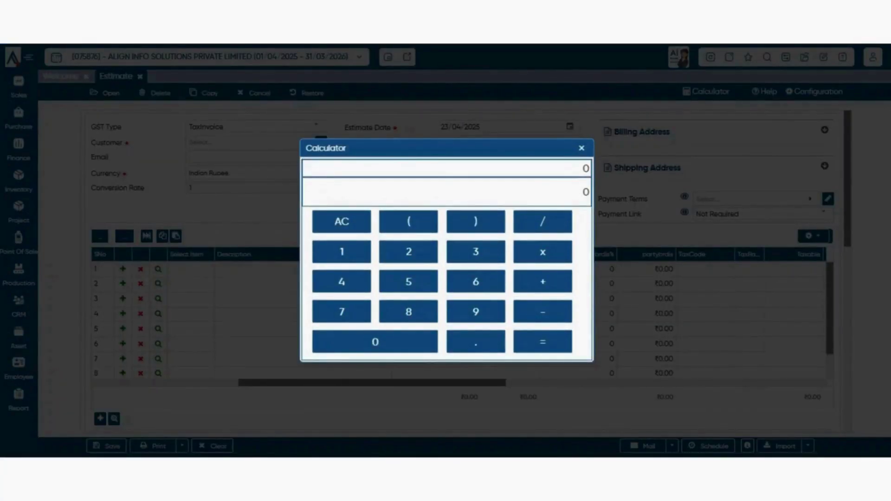
- Close the calculator, reopen it with Alt+C, and close it again
key(Escape)
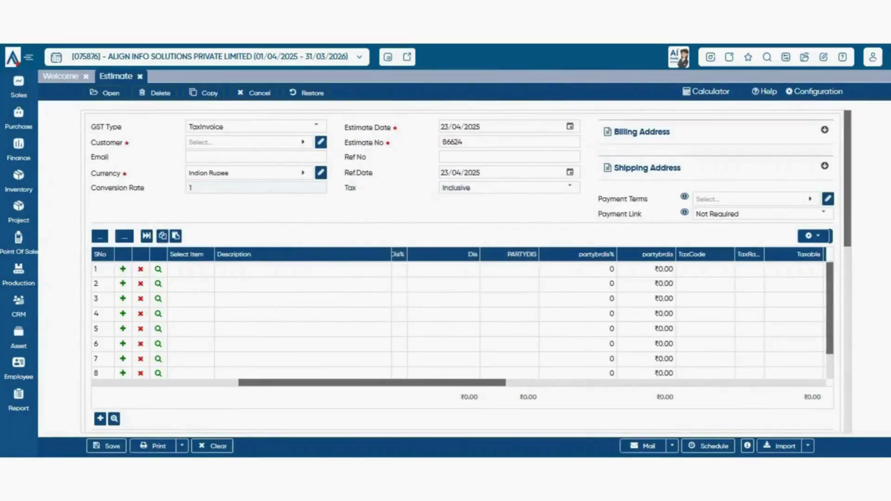
key(alt+c)
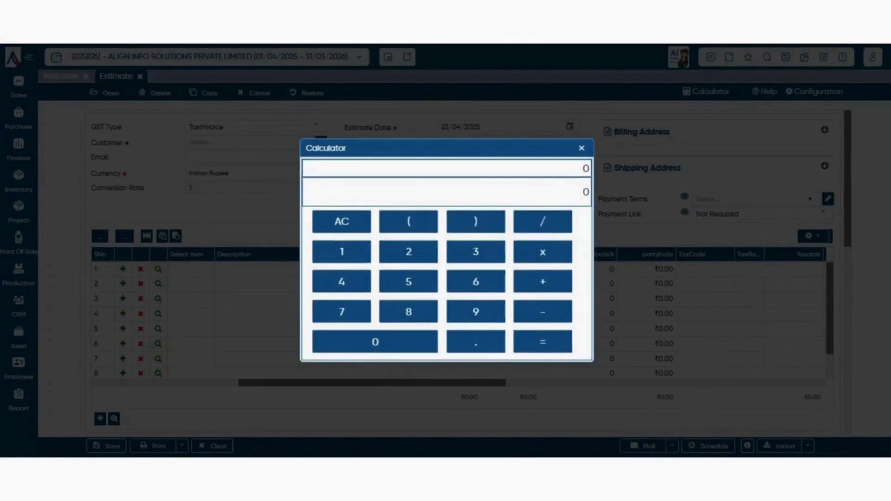
key(Escape)
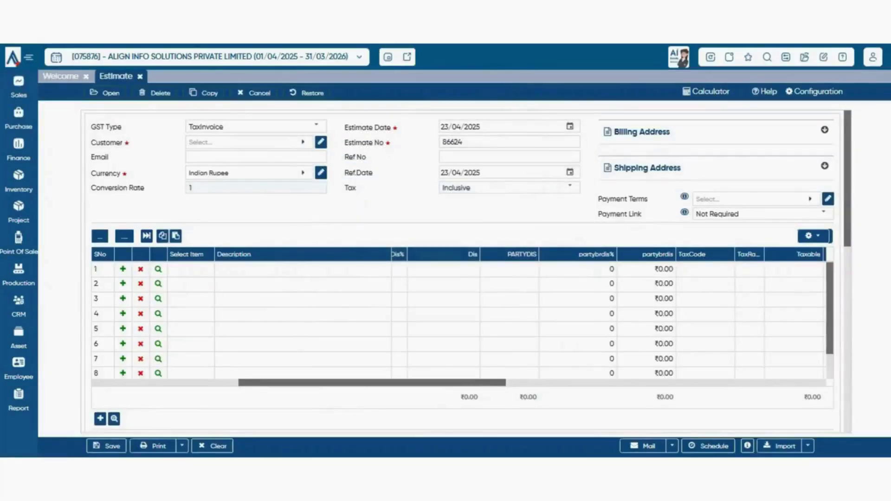
click(764, 91)
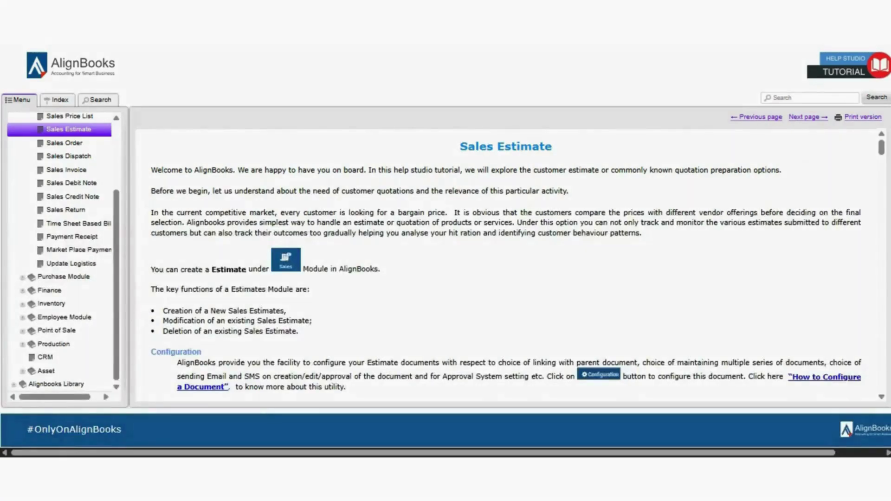
scroll(510, 265, down, 3)
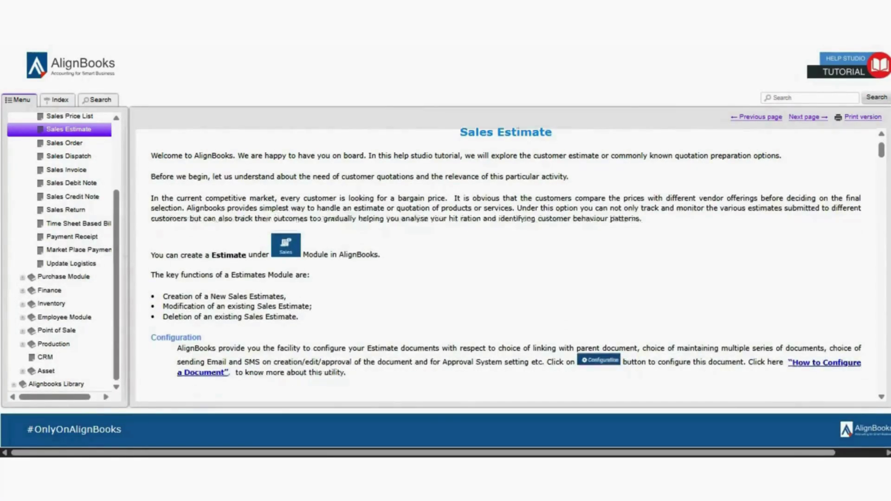
scroll(511, 264, down, 2)
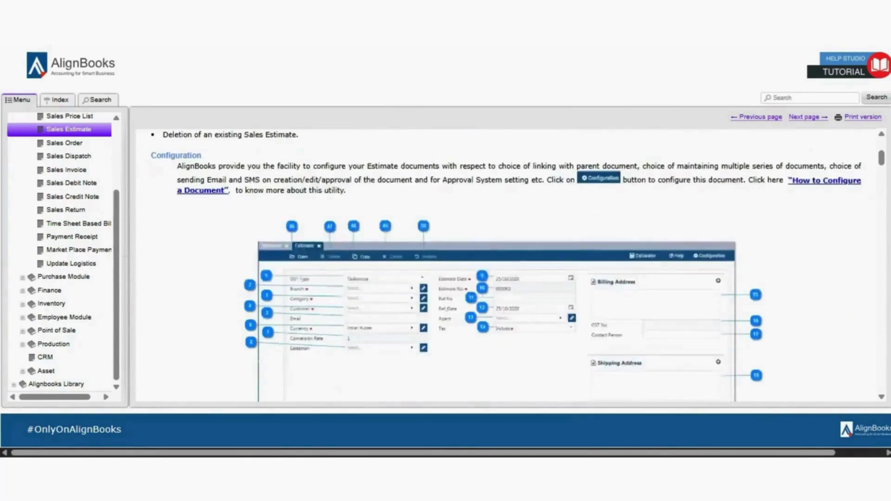
scroll(510, 264, up, 3)
scroll(511, 265, down, 2)
scroll(510, 265, down, 10)
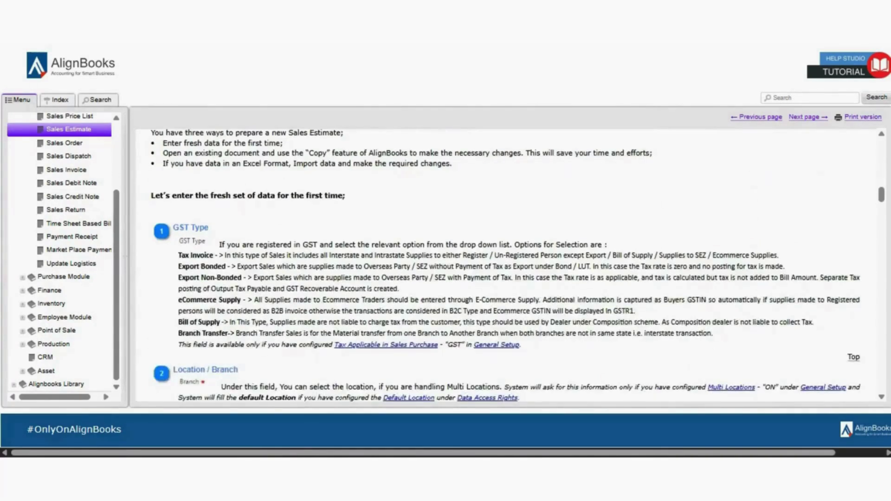
scroll(510, 265, up, 10)
scroll(510, 264, up, 2)
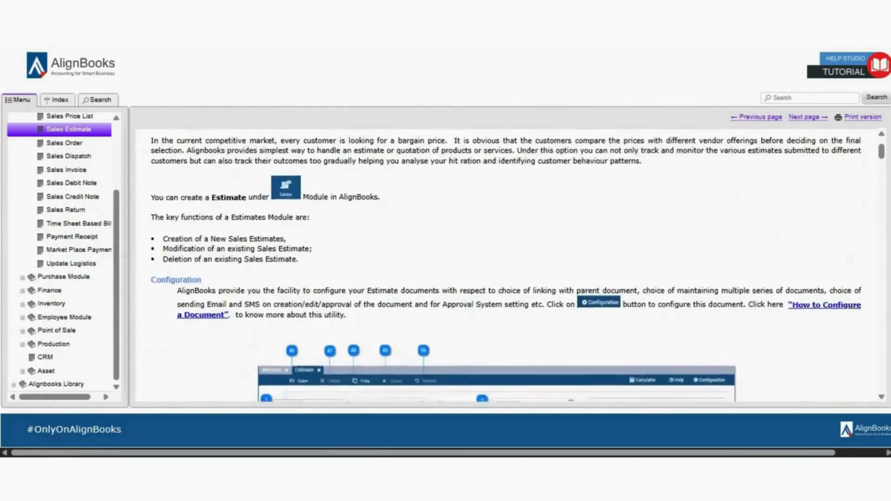
scroll(511, 265, down, 7)
scroll(511, 264, down, 3)
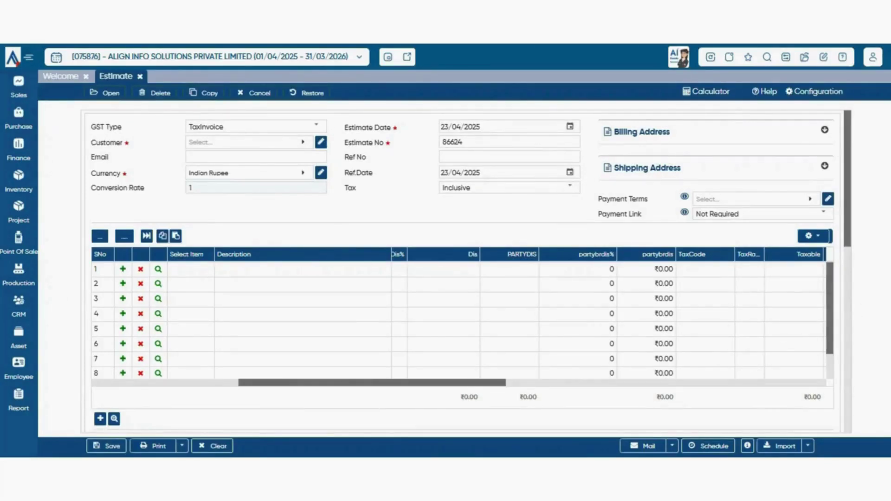
- Set the Estimate's Parent Document to None in its general configuration
click(814, 92)
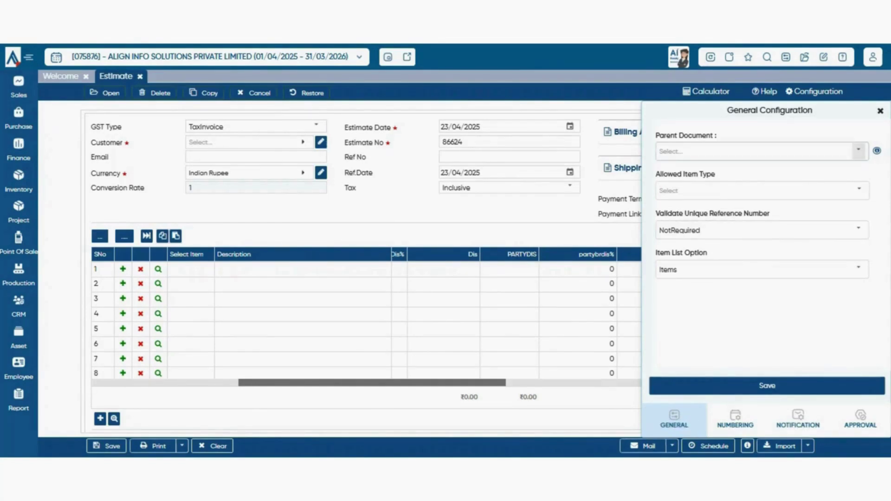
click(859, 151)
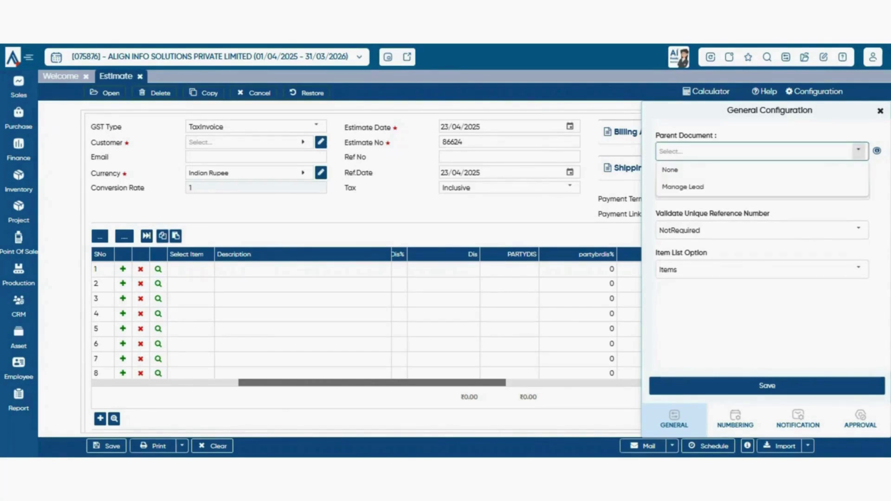
click(761, 170)
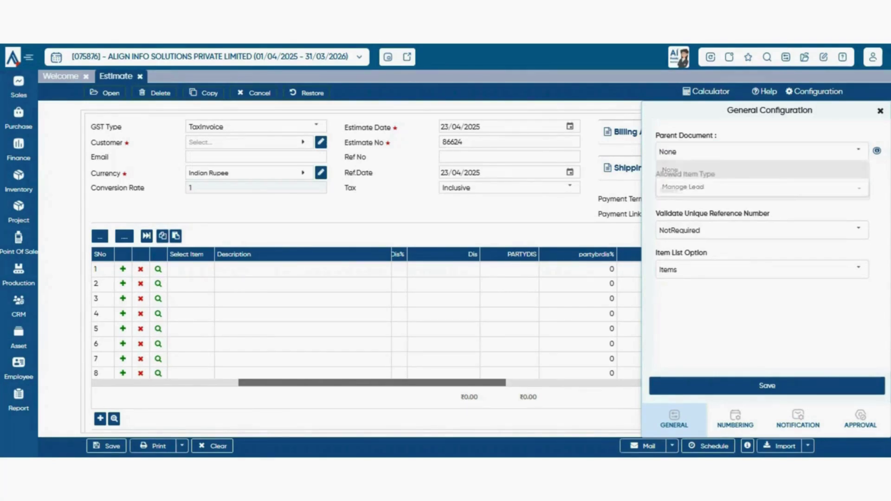
click(859, 151)
click(761, 170)
click(859, 151)
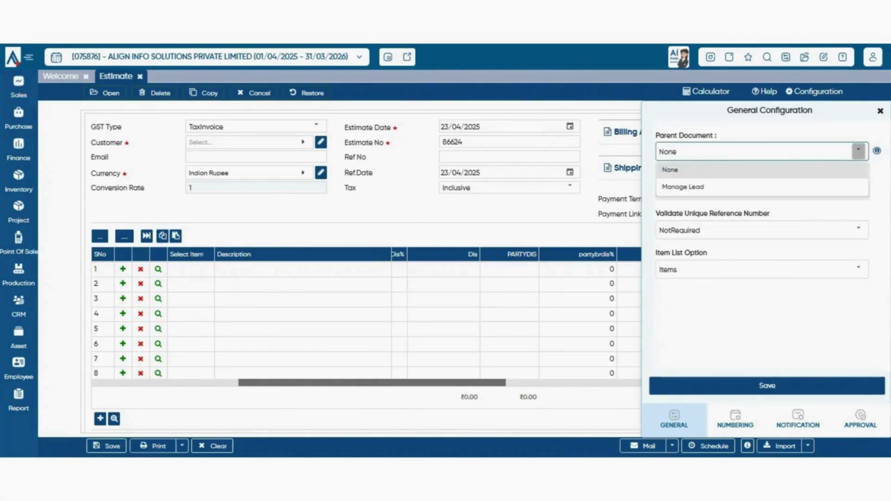
click(761, 170)
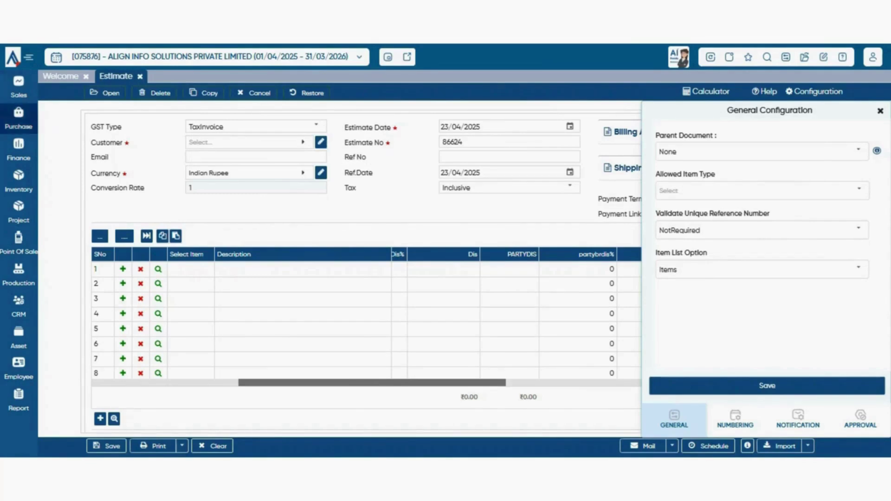
- Confirm None as parent document, close the configuration, and show the Sales documents
click(18, 87)
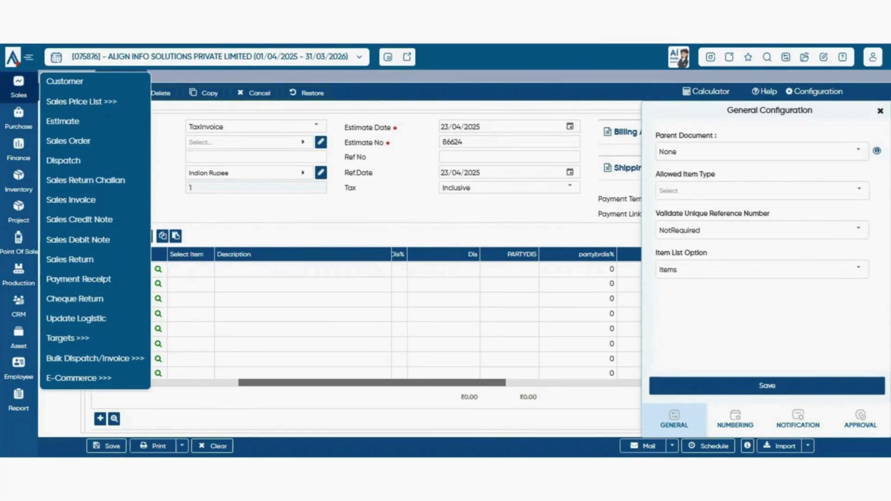
click(859, 151)
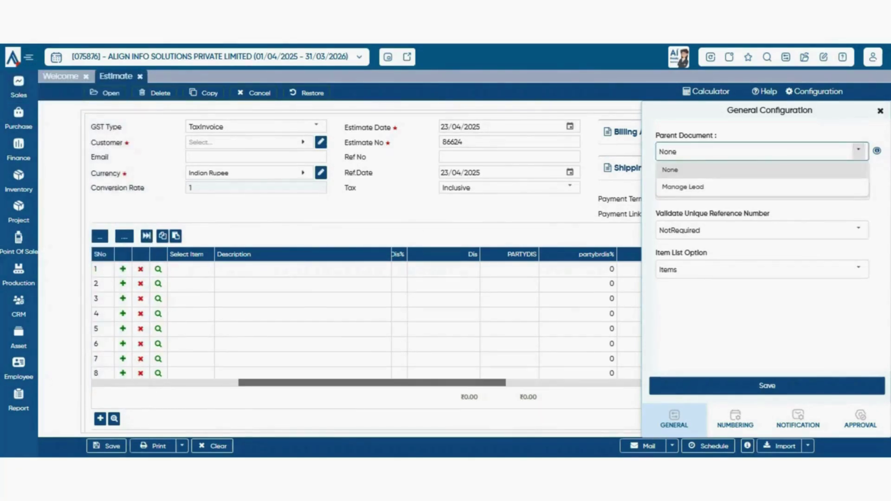
click(859, 151)
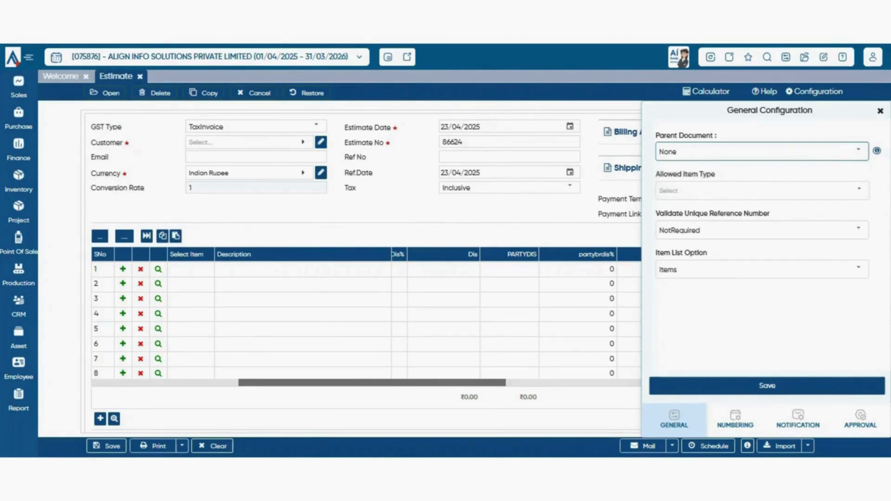
click(881, 111)
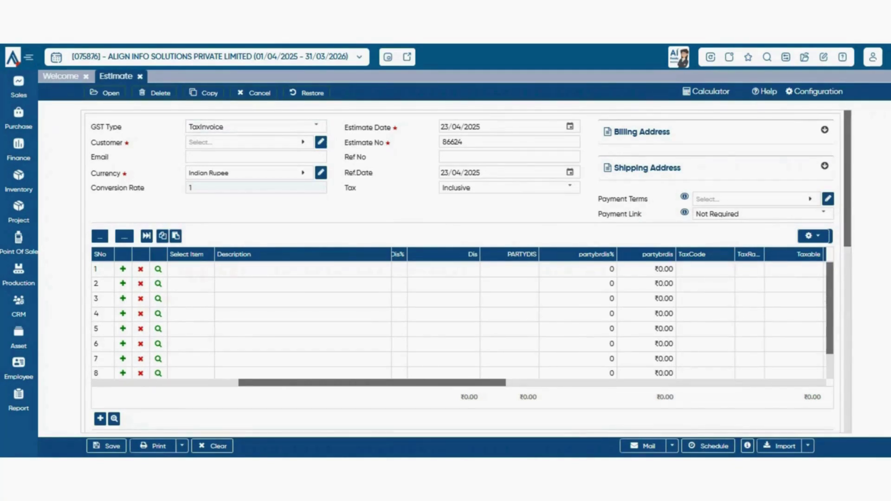
click(18, 87)
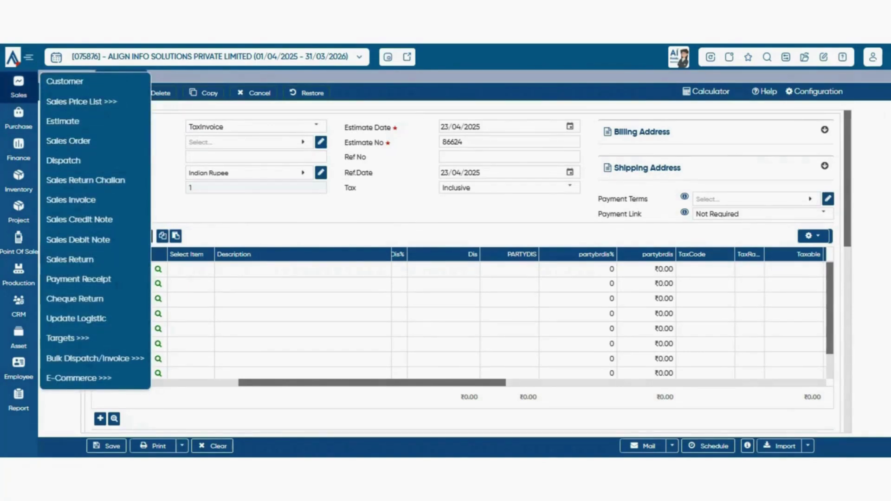
- Open a new Sales Order and keep Estimate as its Parent Document
click(68, 142)
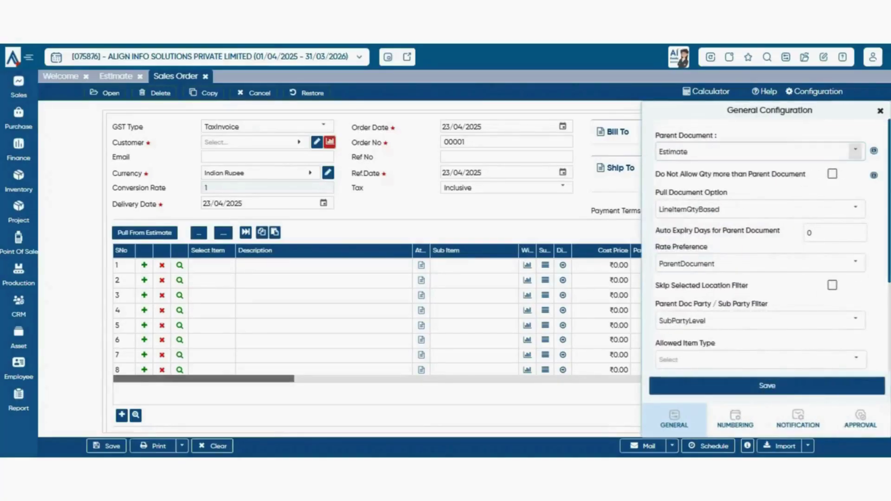
click(856, 151)
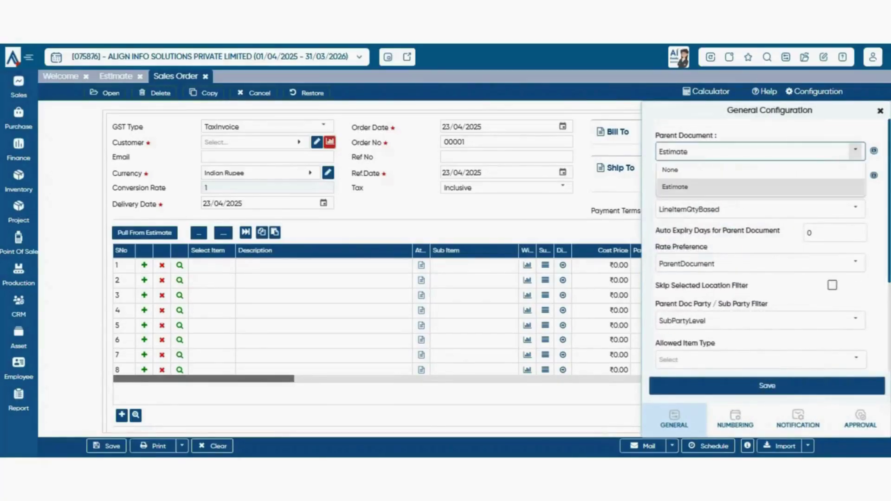
click(677, 186)
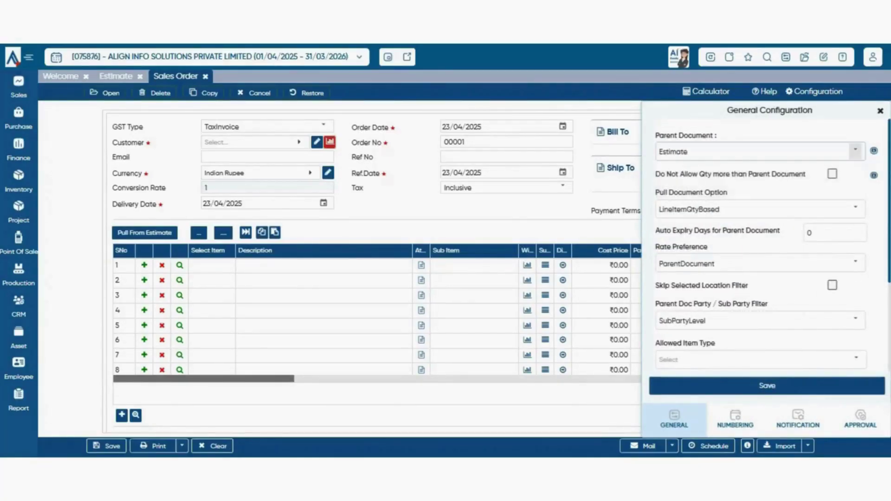
click(856, 151)
click(677, 186)
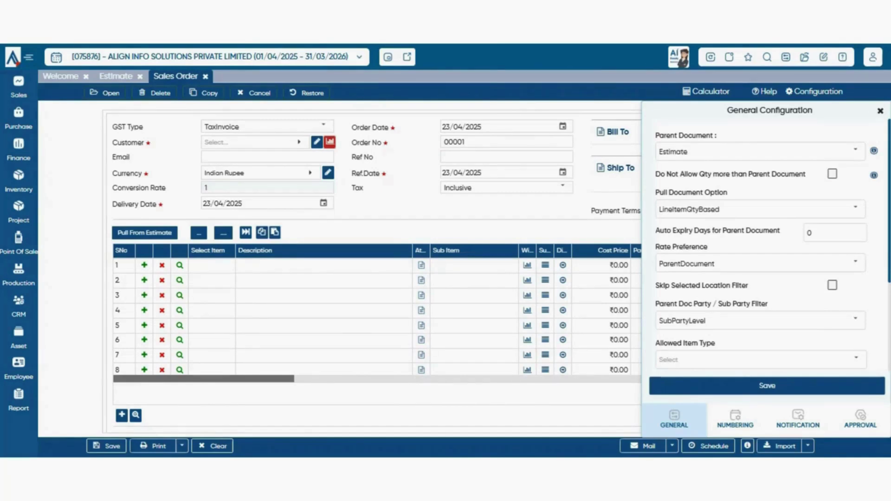
- Toggle the quantity-above-parent restriction on and off, then view Pull Document Options
click(832, 173)
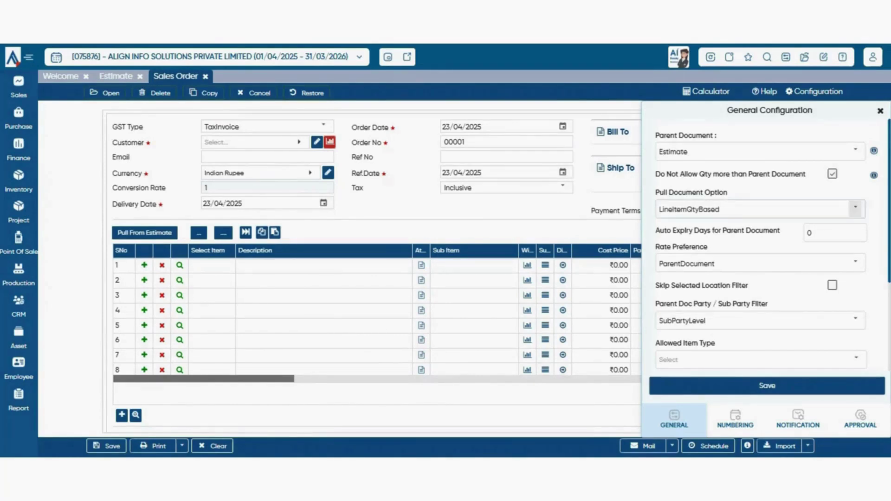
click(832, 174)
click(855, 208)
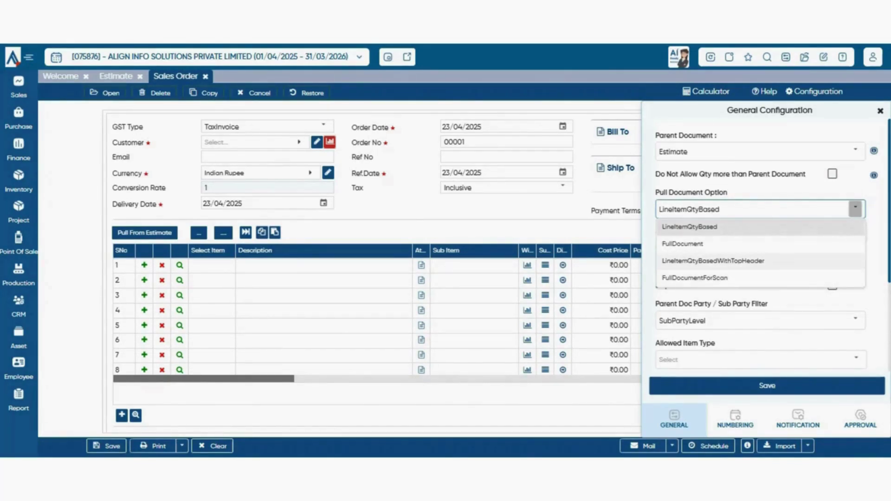
- Dismiss the pull options, then close and reopen the Sales Order's general configuration
key(Escape)
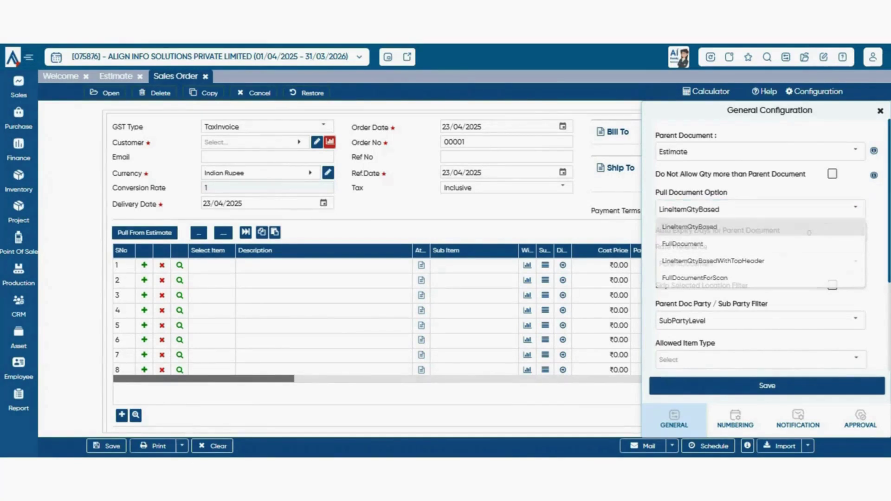
click(880, 111)
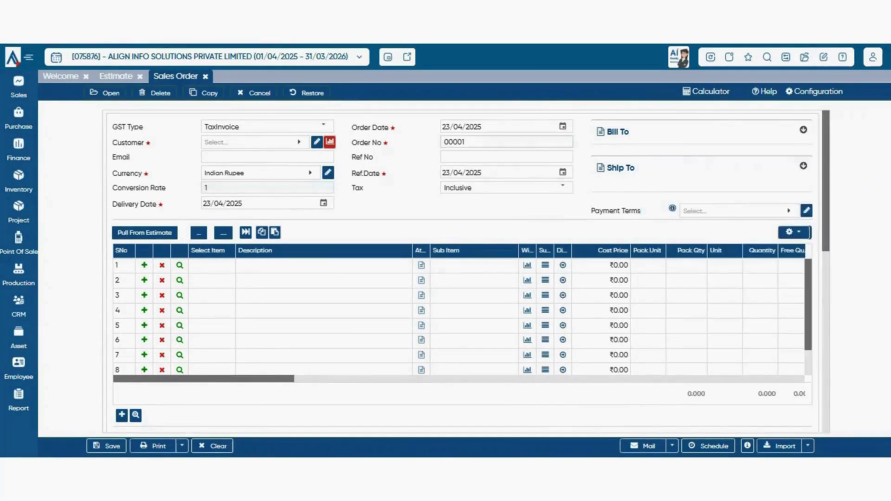
click(563, 127)
click(563, 126)
click(815, 92)
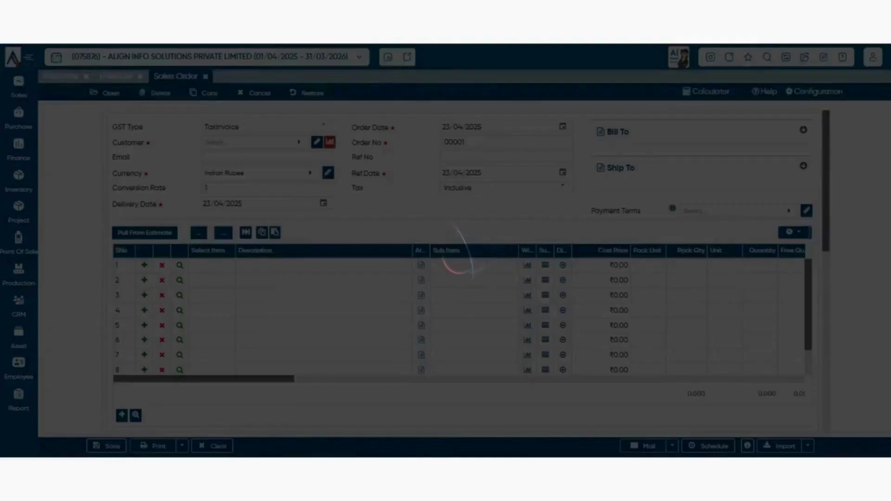
click(856, 209)
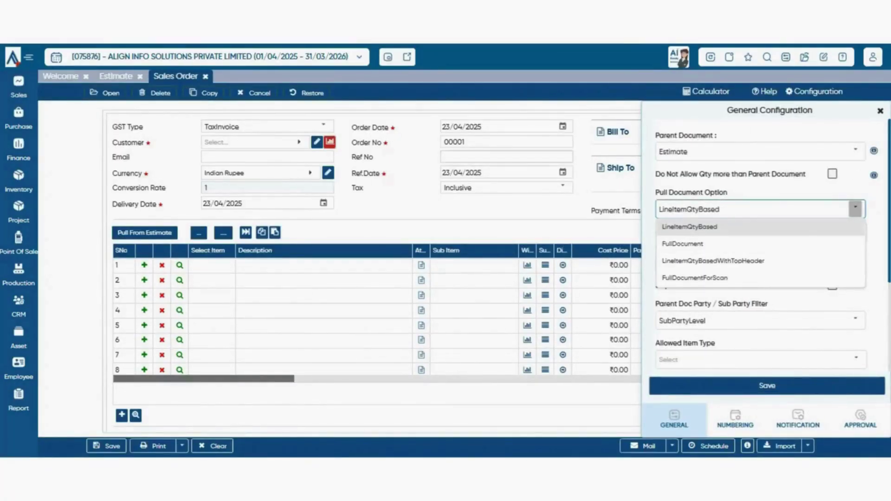
click(880, 111)
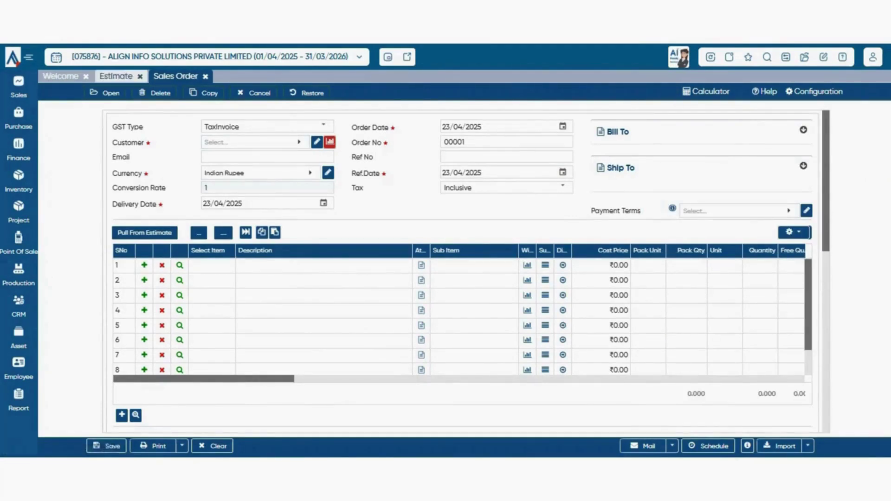
- Switch from Estimate back to Sales Order and confirm the LineItemQtyBased pull option
click(116, 76)
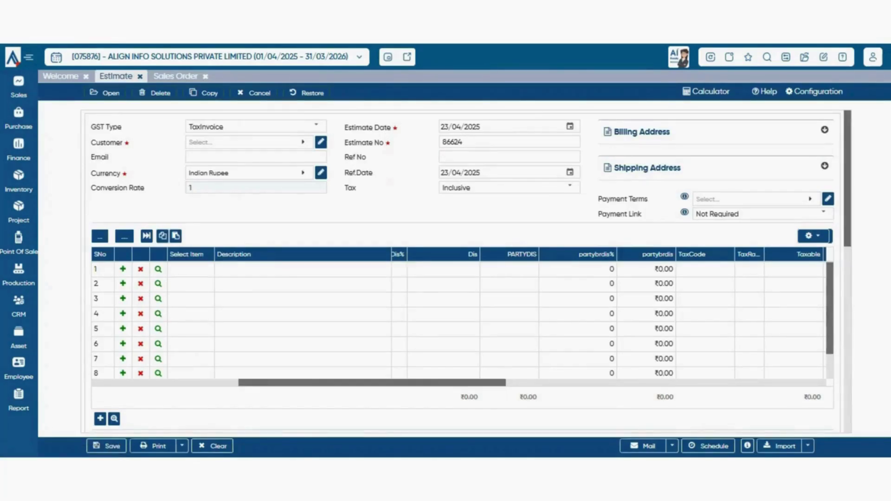
click(175, 76)
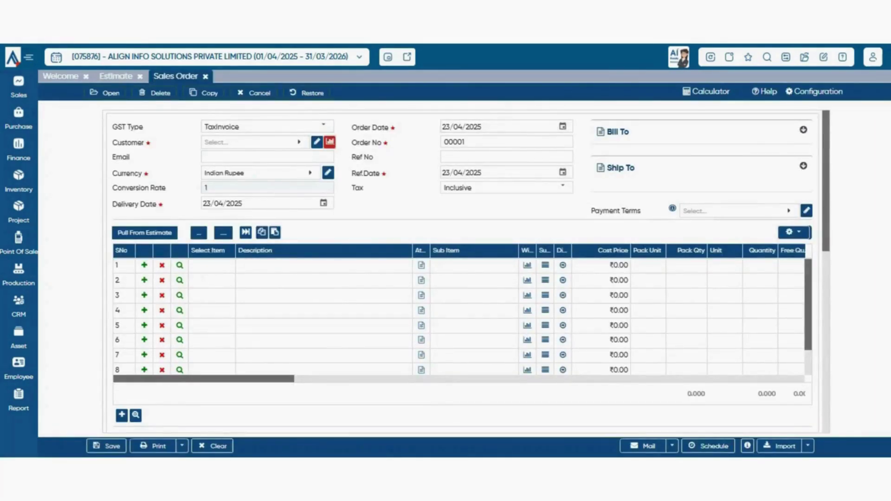
click(815, 91)
click(855, 208)
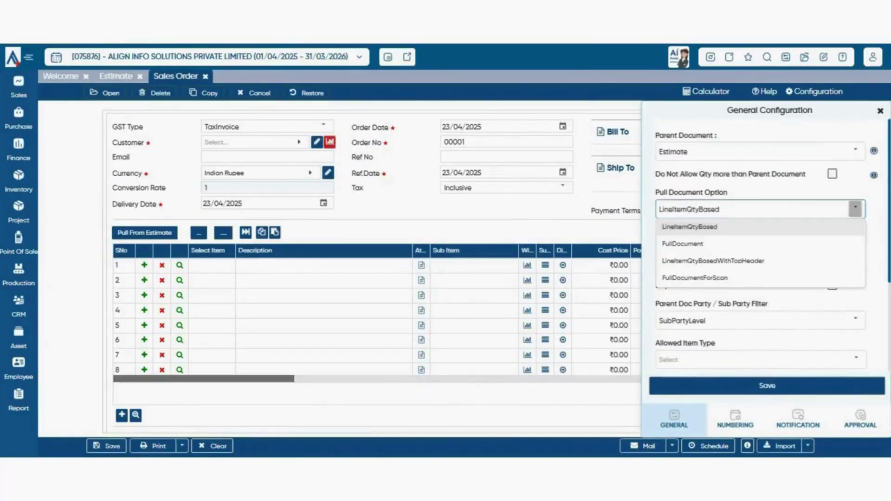
click(256, 142)
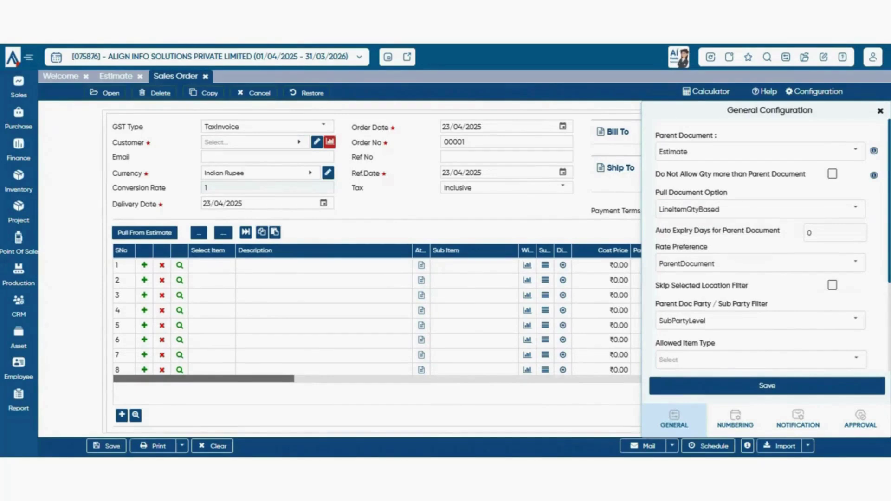
- Scroll through the Sales Order form and close the general configuration panel
scroll(374, 269, down, 3)
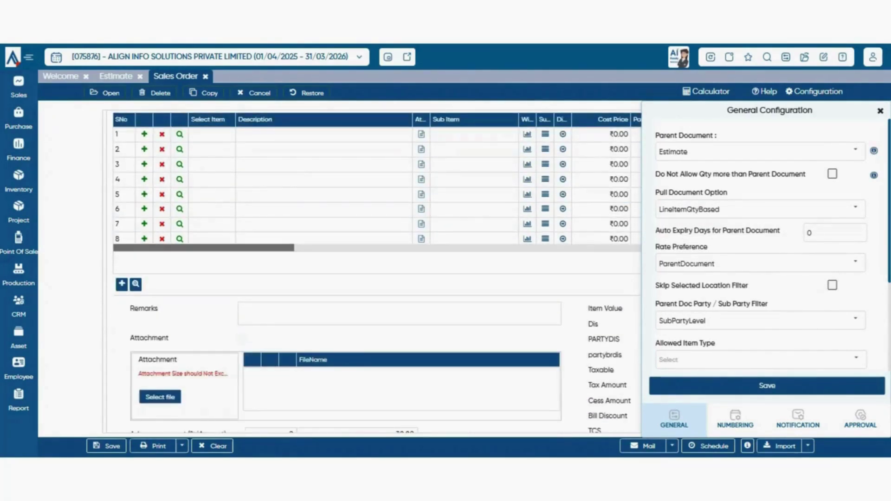
scroll(373, 269, down, 6)
scroll(374, 270, up, 7)
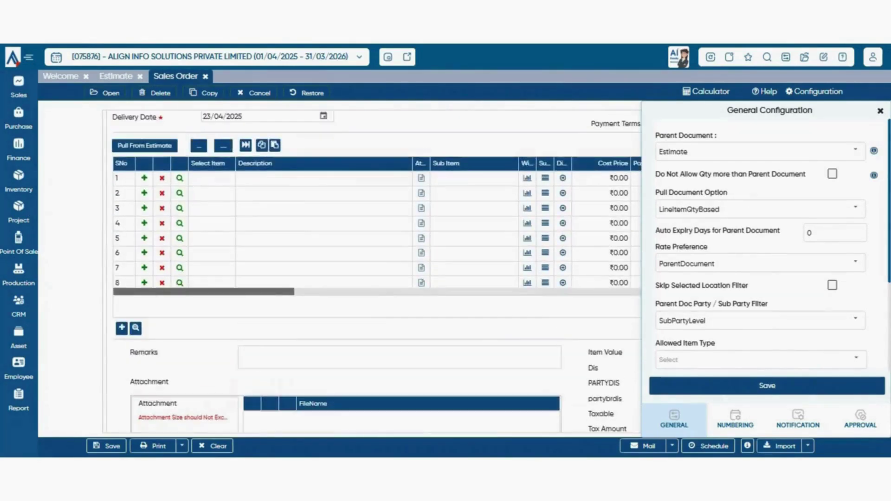
scroll(374, 270, up, 2)
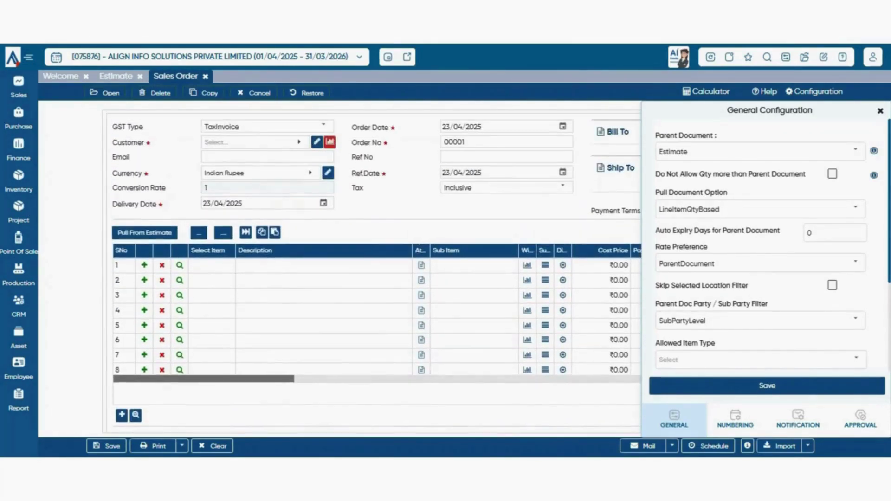
scroll(374, 270, down, 2)
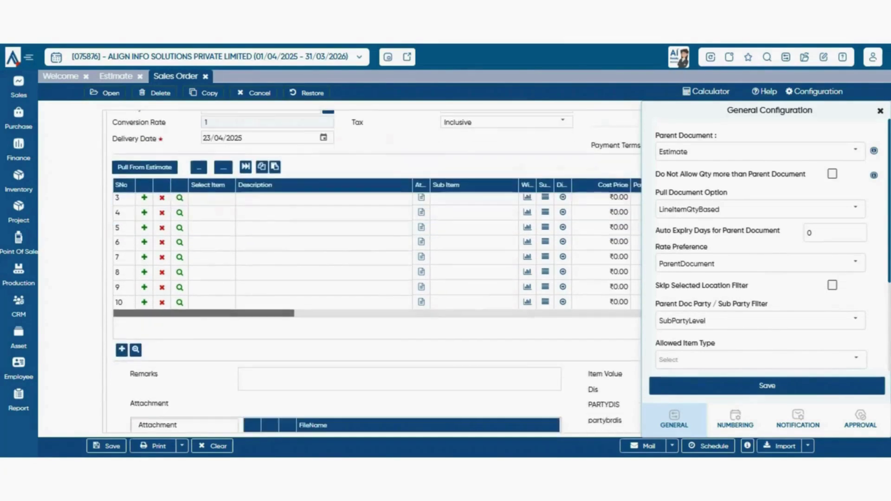
scroll(373, 269, up, 2)
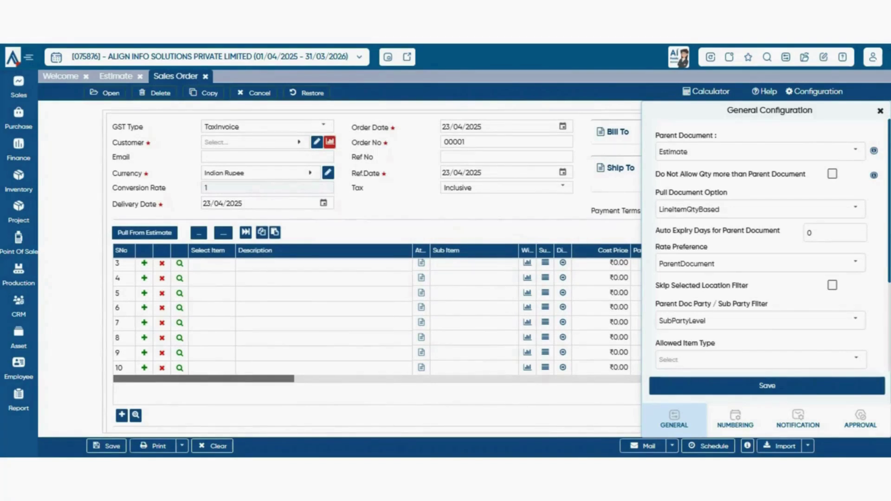
scroll(374, 270, down, 2)
key(Escape)
- Reopen the configuration, review Auto Expiry Days and Rate Preference, and save it
click(814, 92)
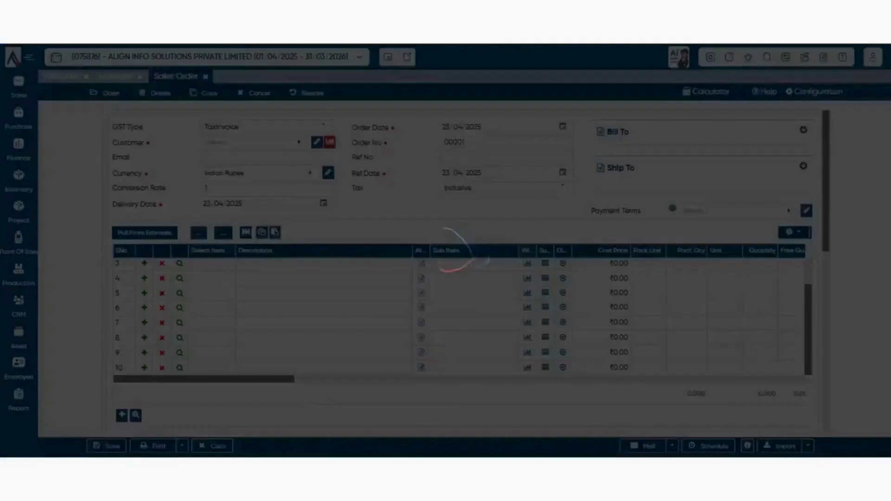
scroll(762, 251, down, 1)
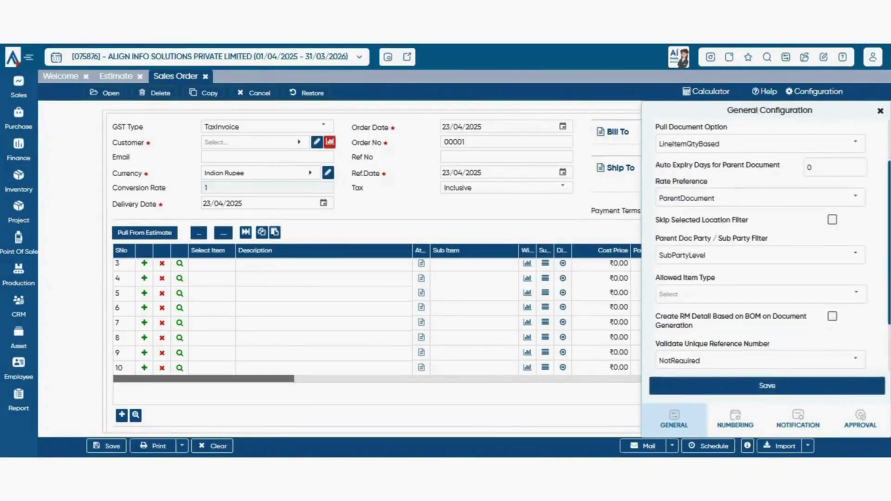
drag(666, 165, 778, 179)
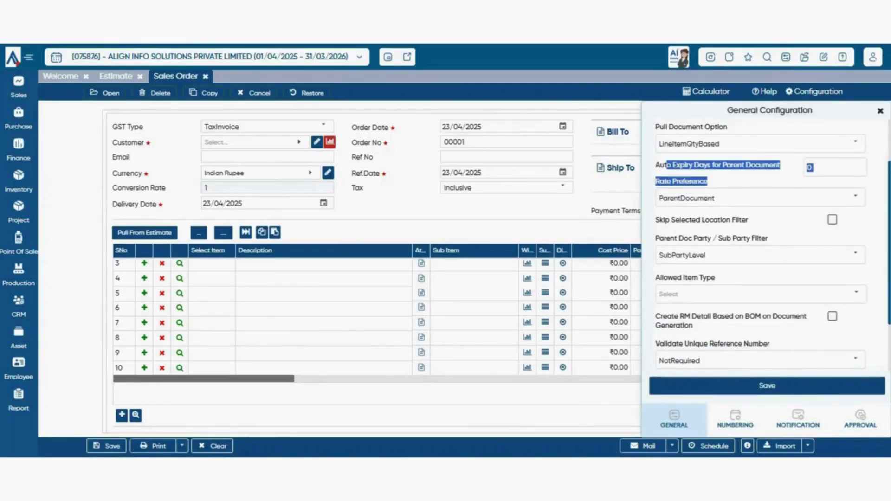
click(770, 180)
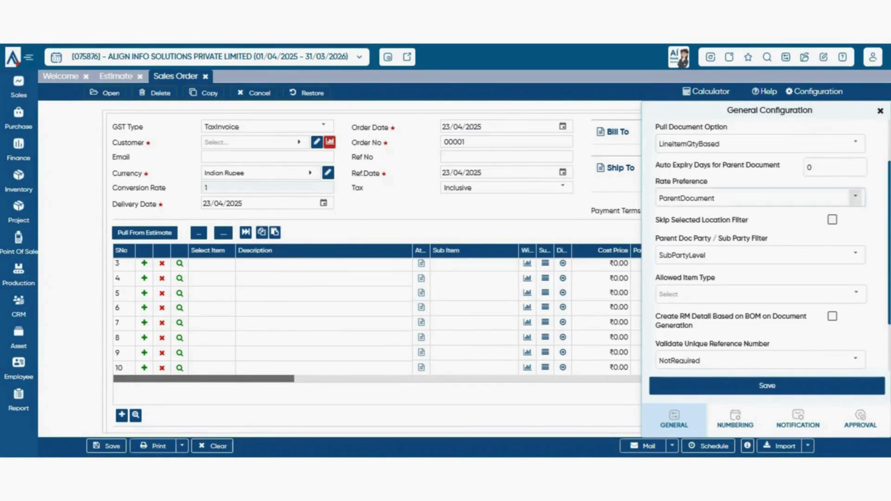
scroll(770, 241, up, 3)
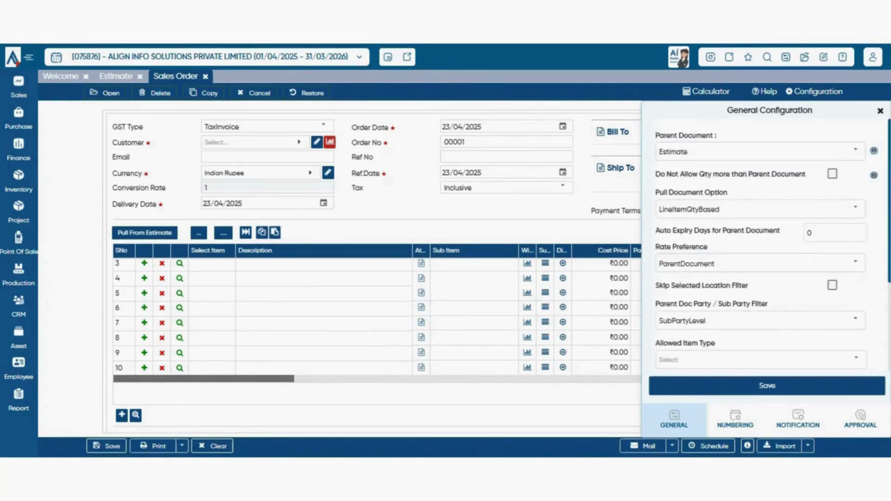
click(767, 386)
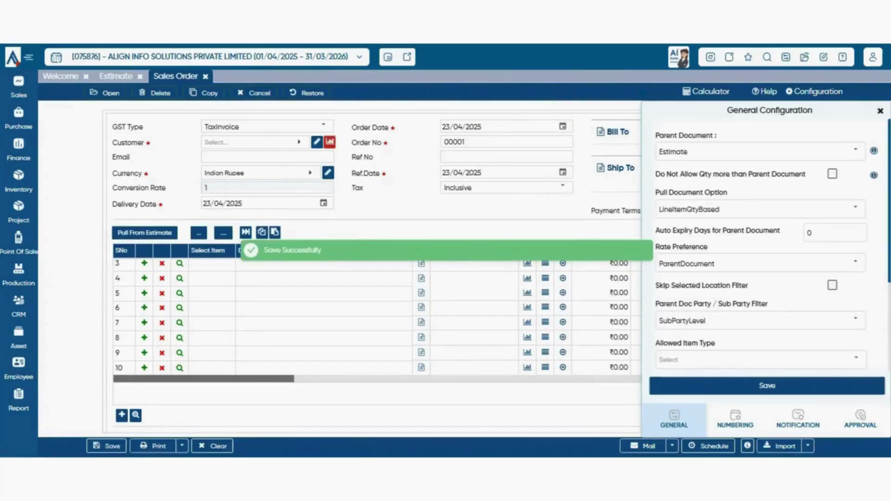
- Search 'btw' to pick customer BTW INDIA PVT. LTD., then check the Pull From Estimate list
click(260, 143)
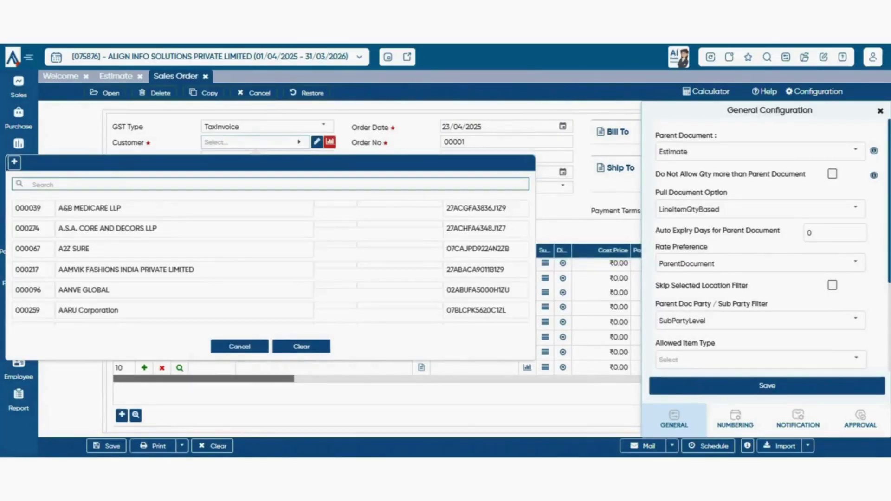
text(btw)
click(185, 208)
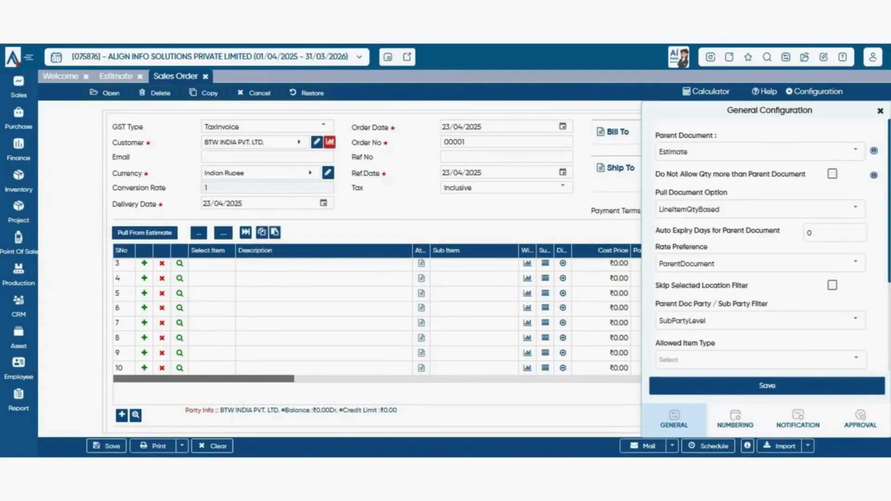
click(144, 233)
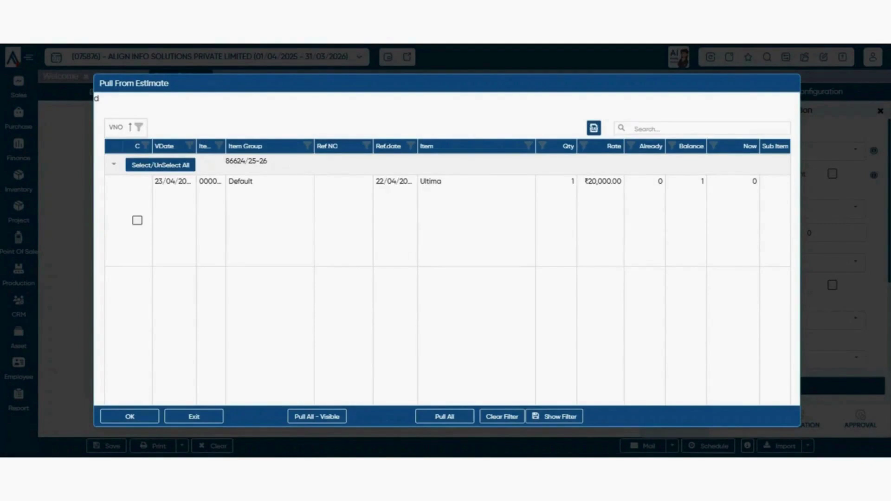
click(194, 416)
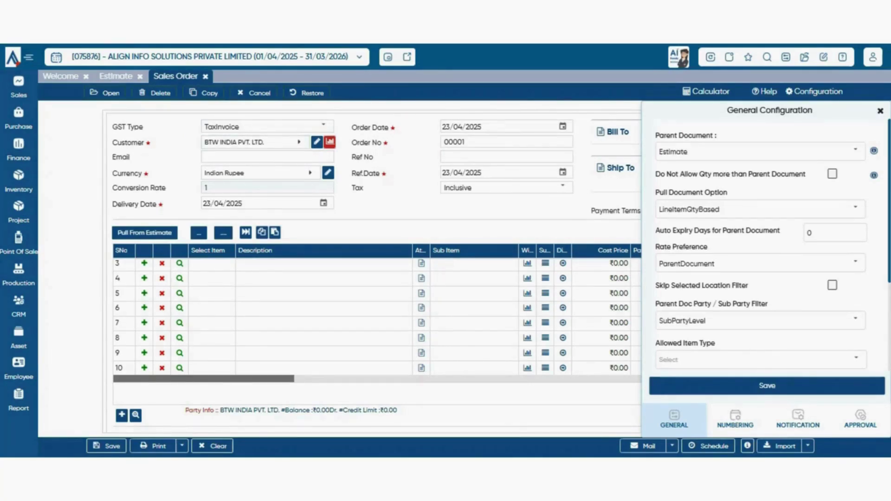
click(145, 233)
scroll(766, 246, down, 2)
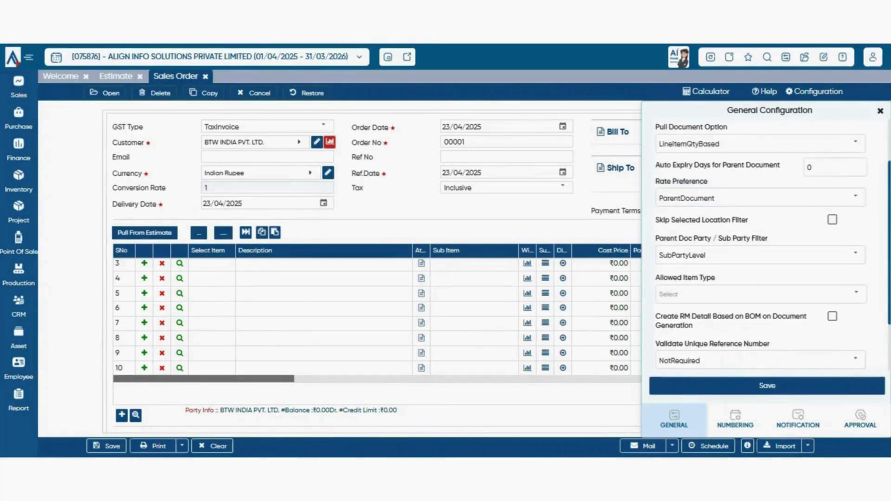
drag(659, 181, 671, 181)
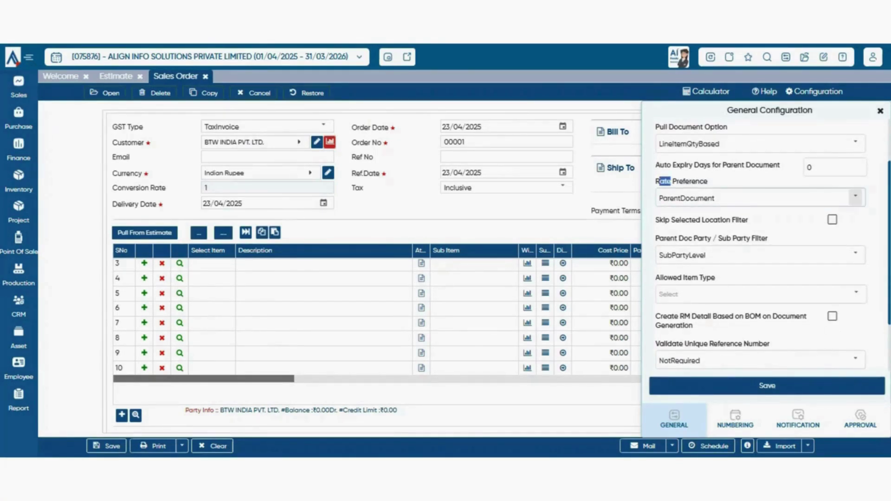
click(855, 198)
click(856, 197)
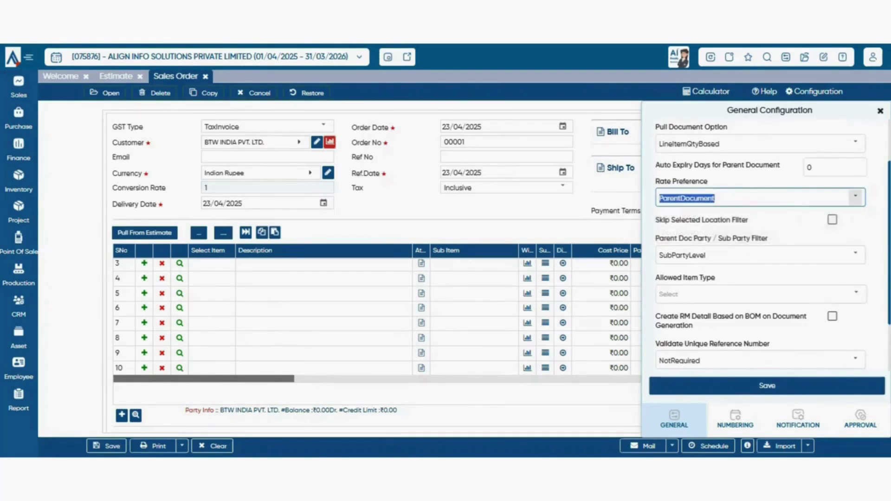
click(855, 197)
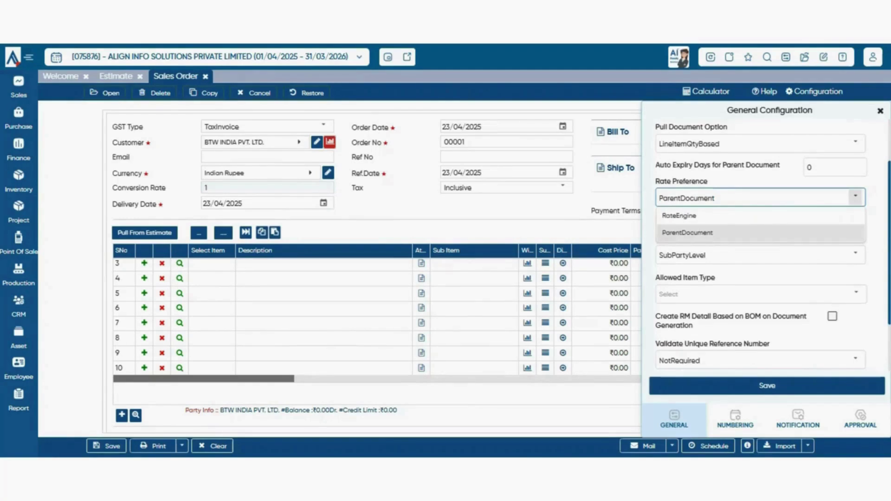
click(875, 209)
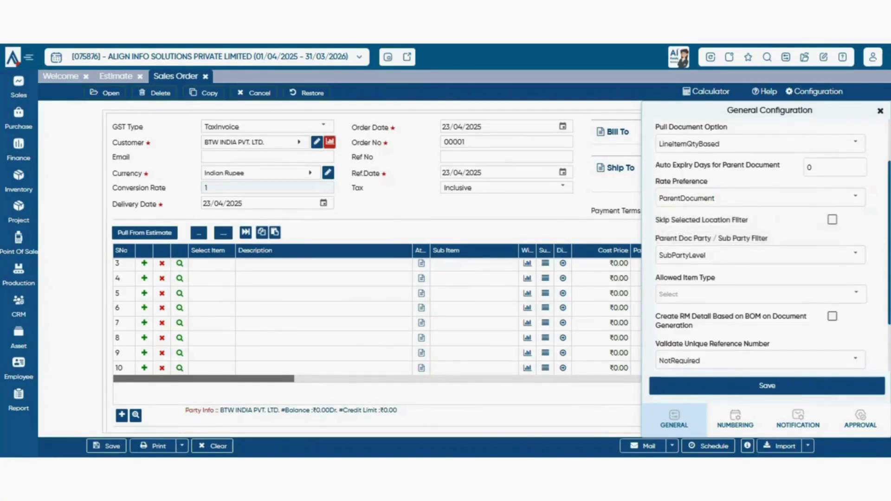
scroll(766, 260, up, 2)
click(856, 263)
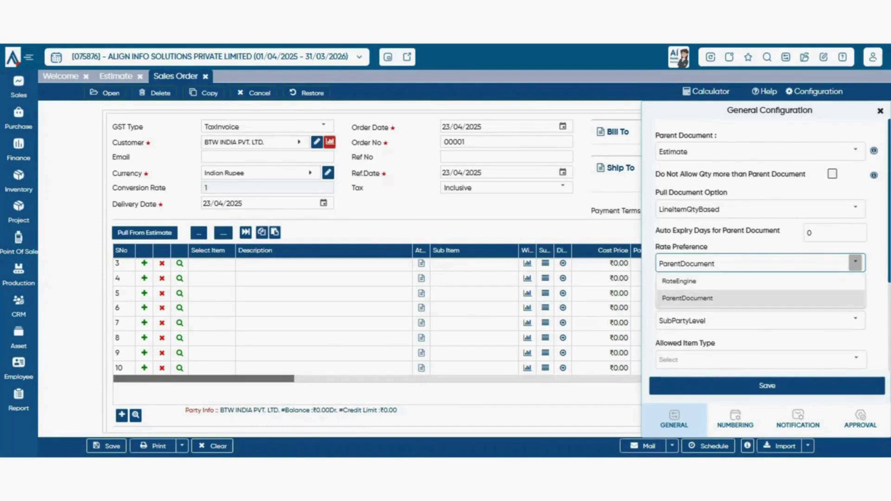
click(874, 279)
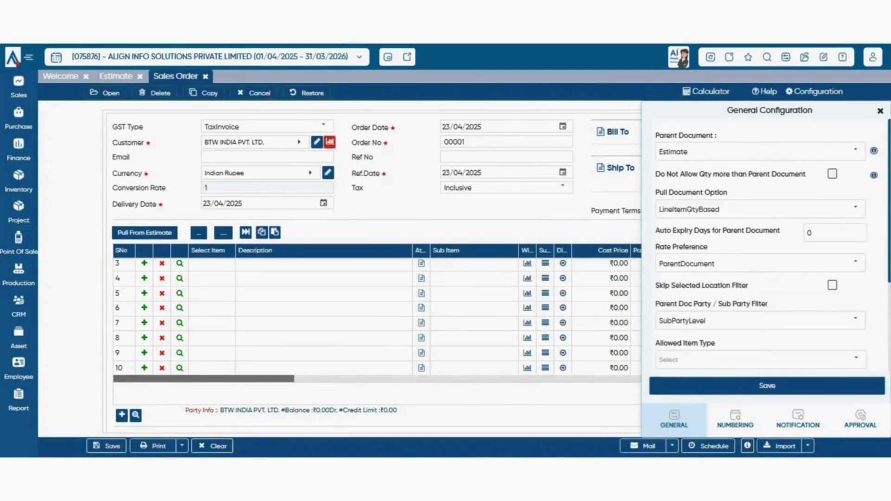
click(856, 262)
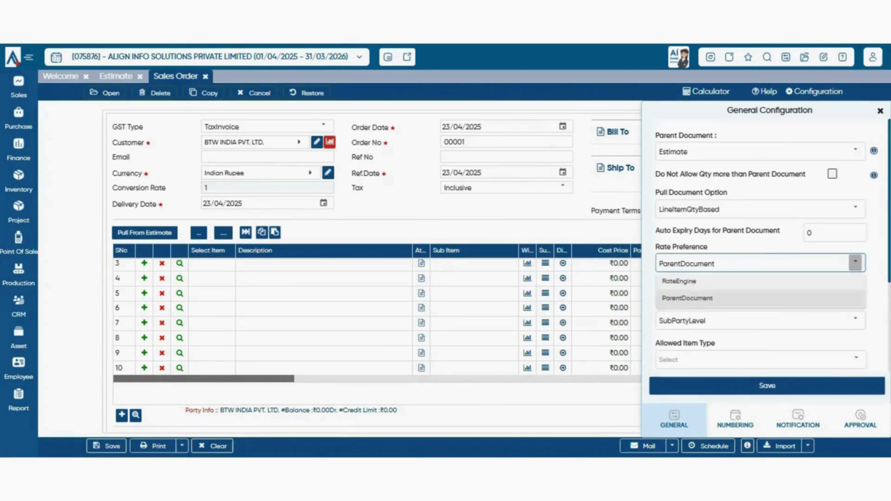
click(679, 282)
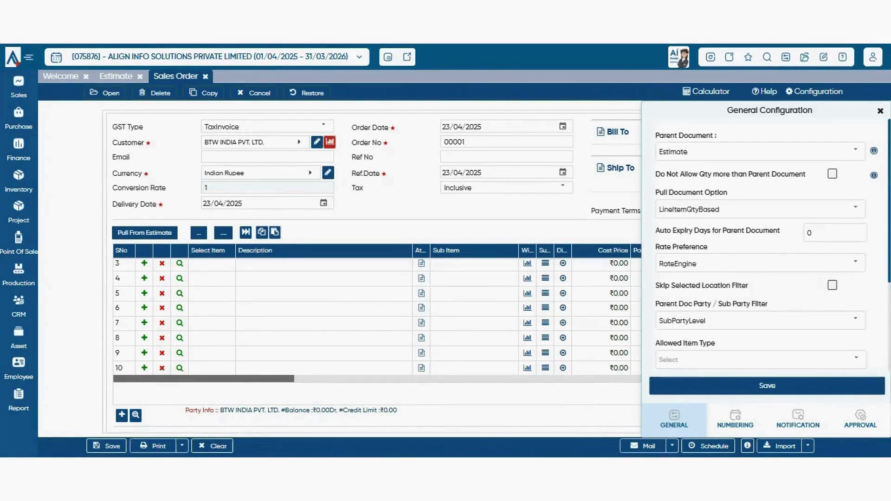
click(856, 263)
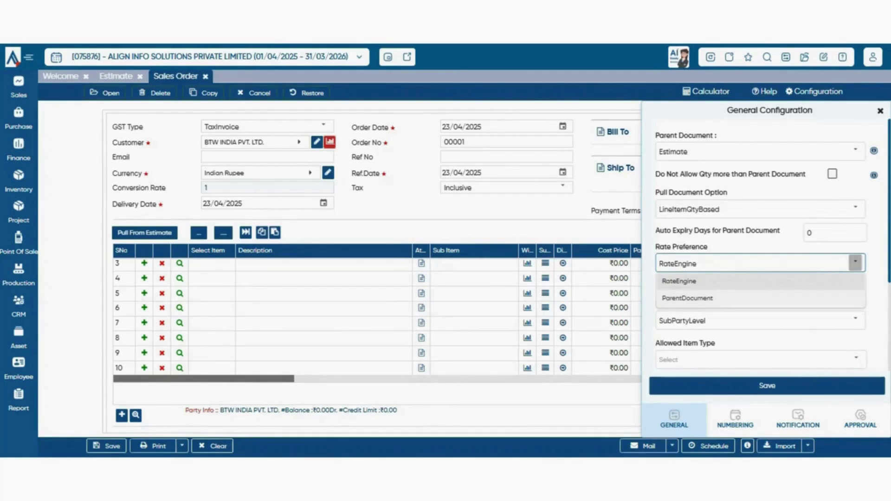
key(Down)
key(Return)
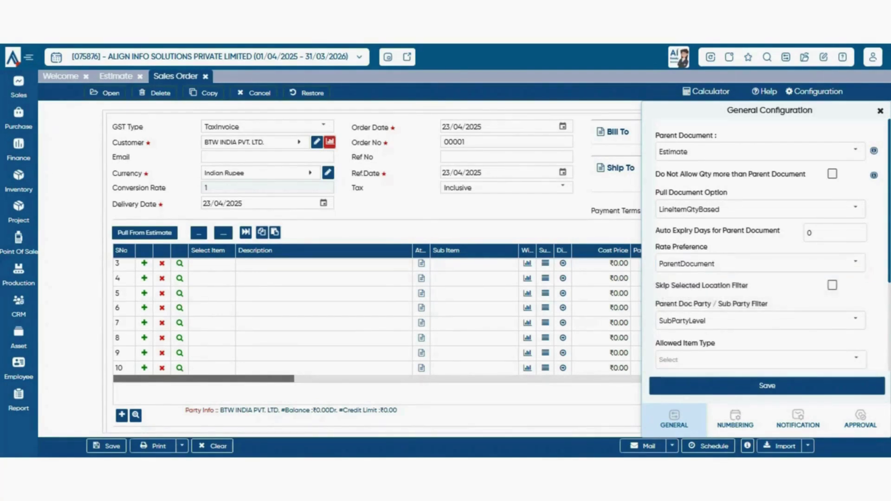
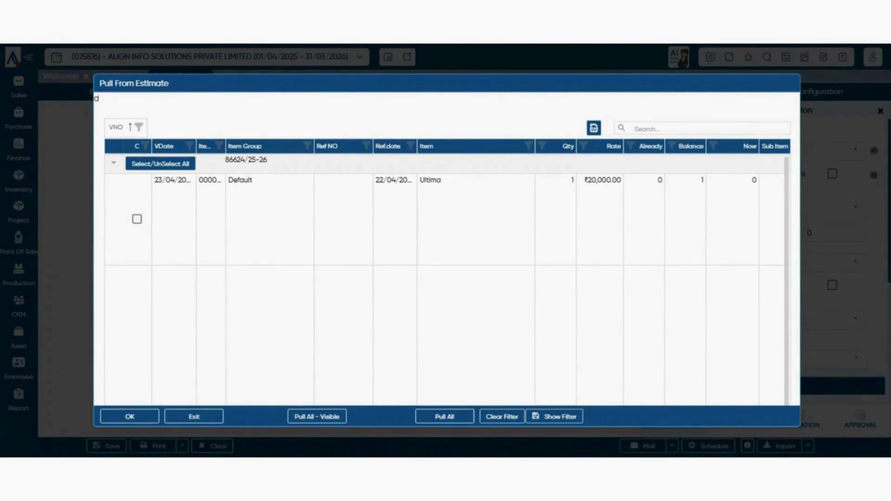
- Close Pull From Estimate without pulling any lines and glance at the Allowed Item Type choices
key(Escape)
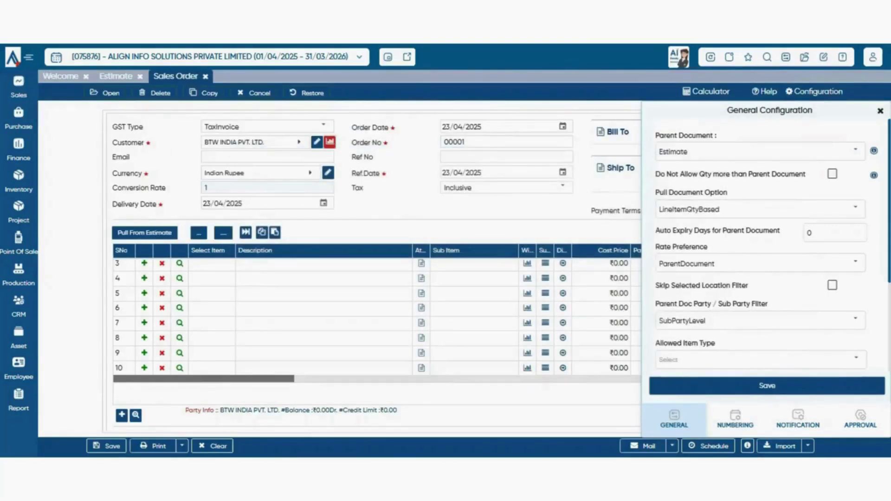
scroll(766, 246, down, 1)
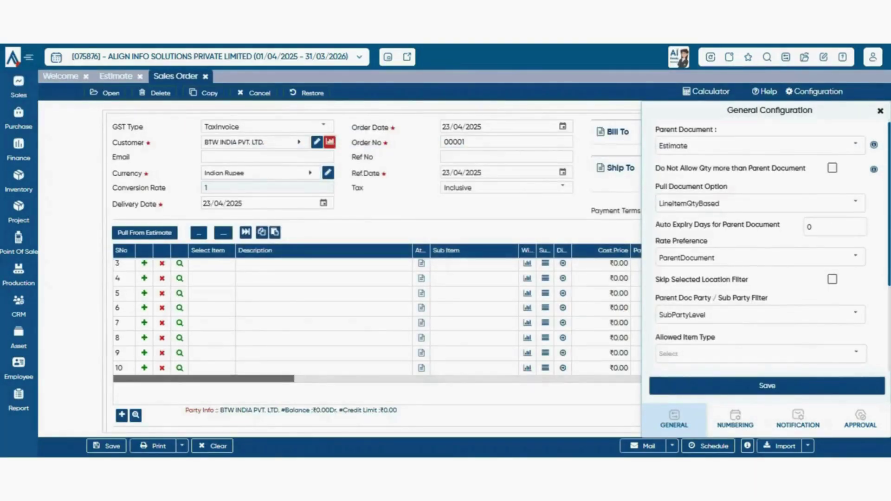
scroll(766, 246, down, 3)
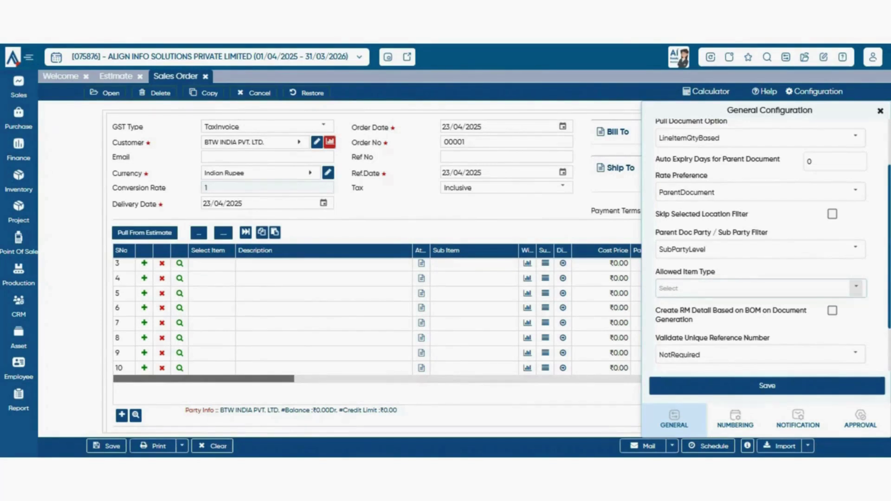
click(856, 289)
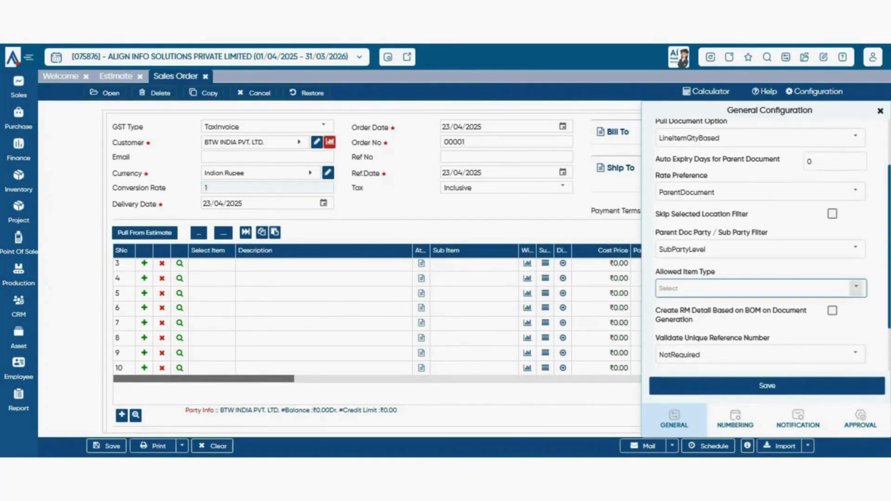
scroll(705, 186, down, 2)
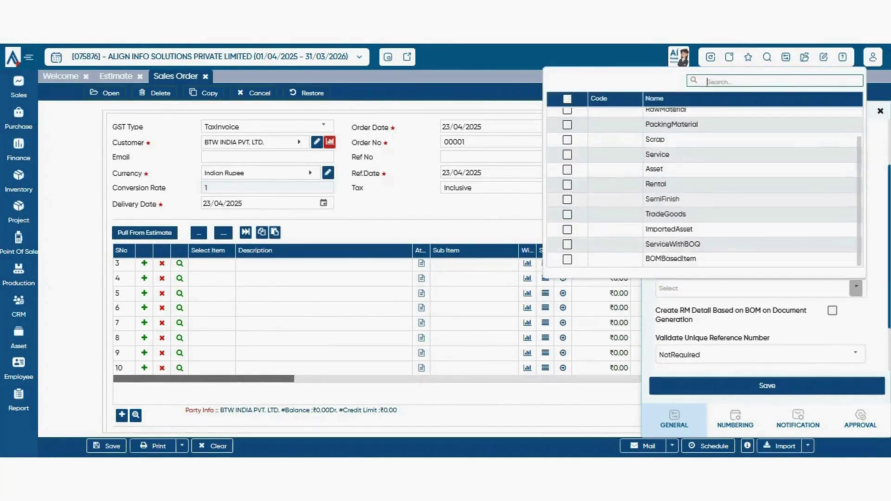
scroll(706, 186, up, 2)
key(Escape)
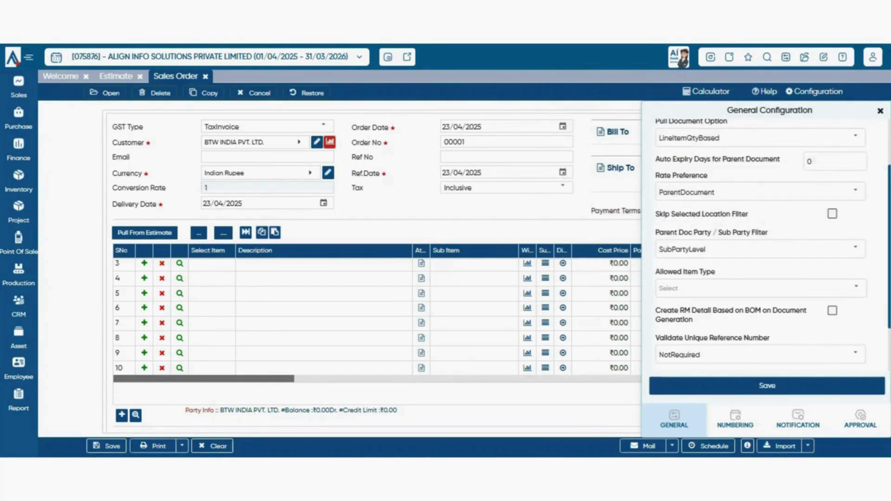
- Tick every allowed item type, untick them all again, and close the list unchanged
click(212, 264)
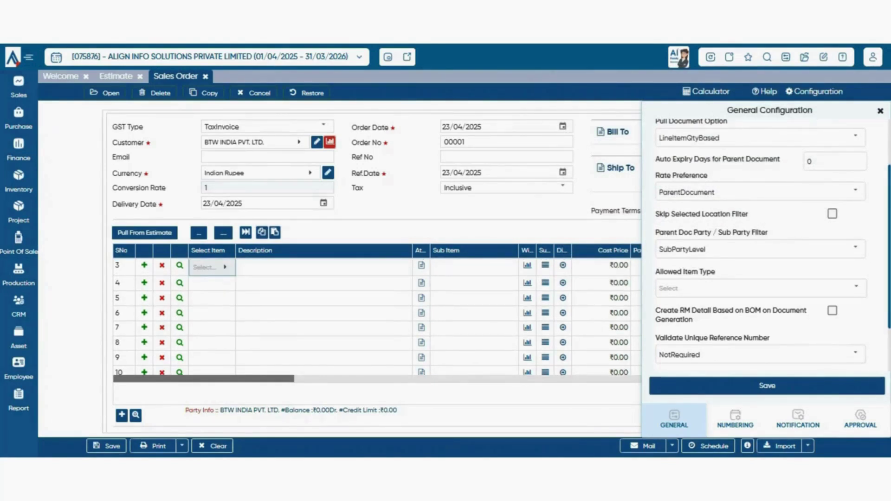
click(856, 287)
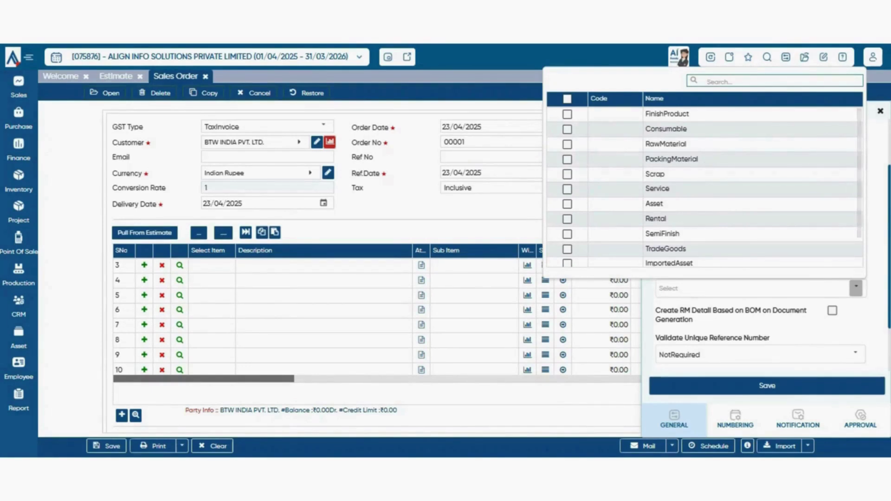
scroll(315, 318, up, 1)
click(567, 99)
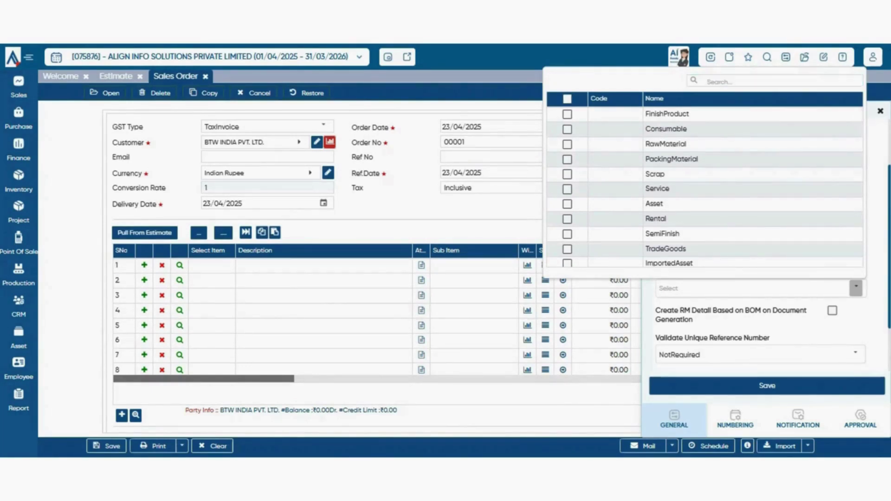
click(567, 99)
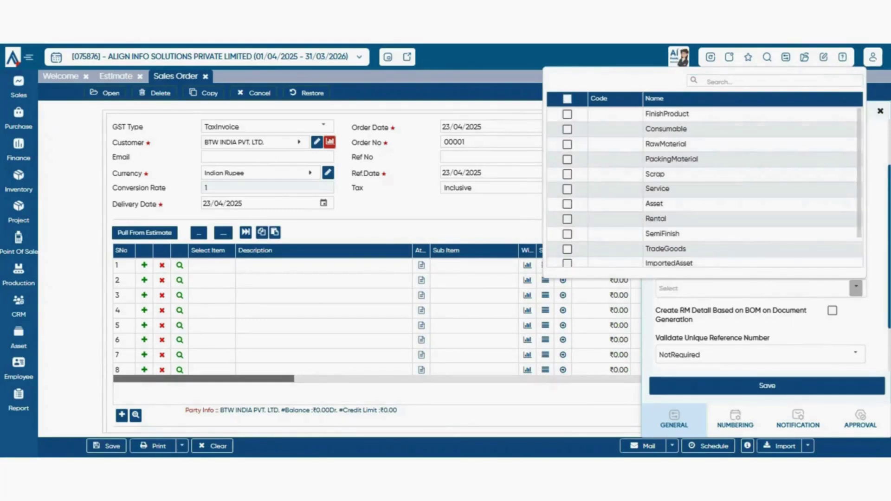
scroll(297, 186, down, 3)
scroll(372, 232, up, 3)
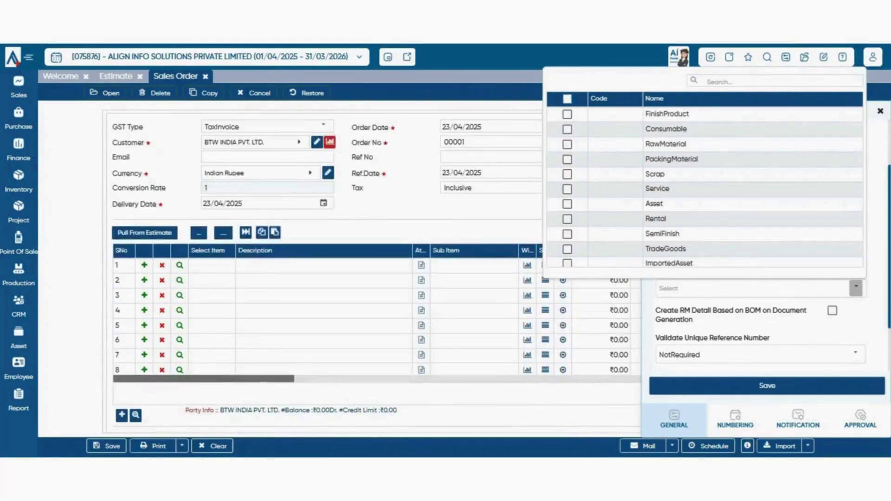
click(400, 232)
scroll(766, 251, down, 2)
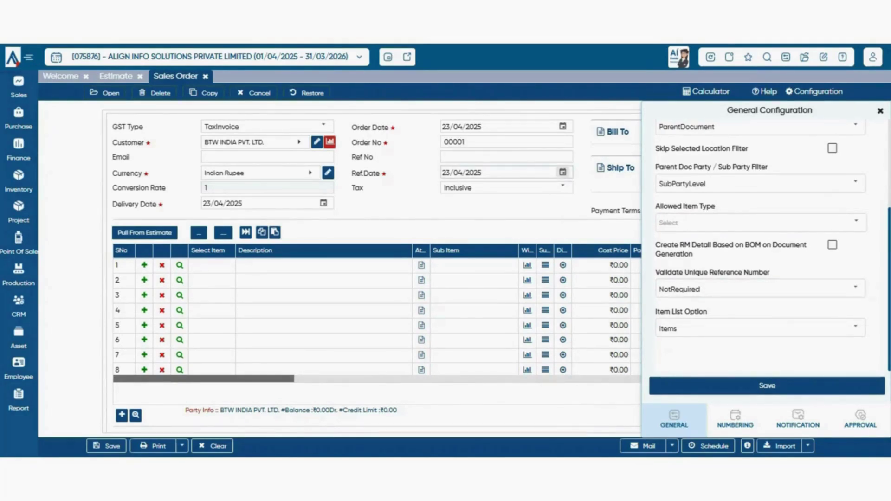
click(506, 157)
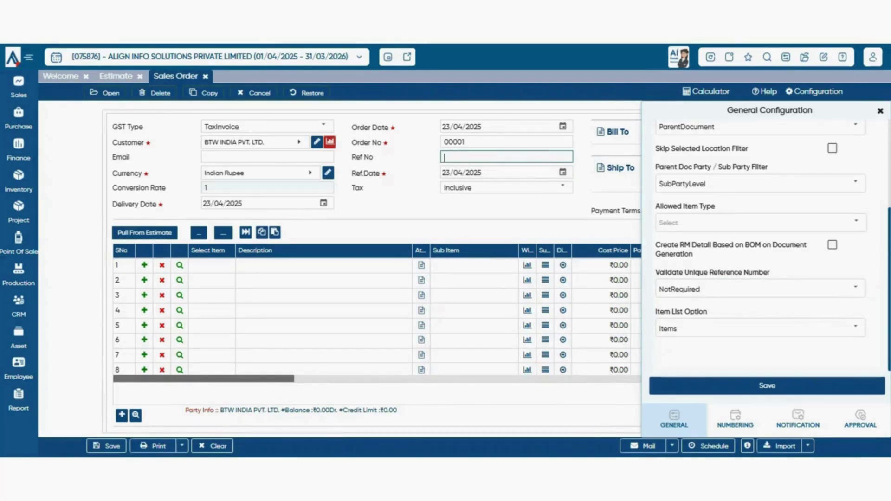
click(855, 288)
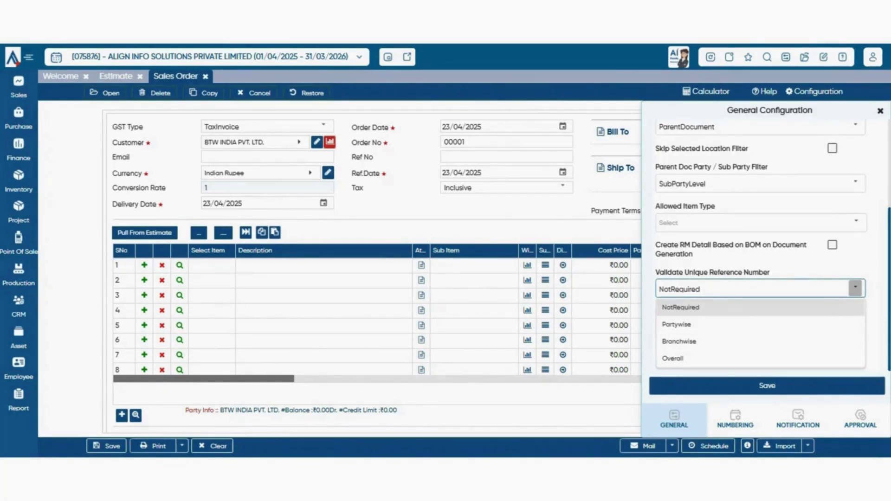
click(696, 325)
click(507, 157)
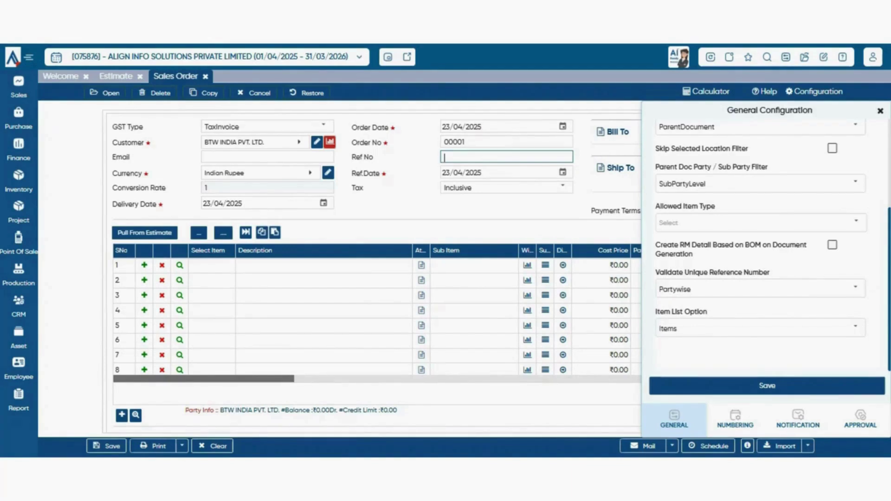
click(856, 288)
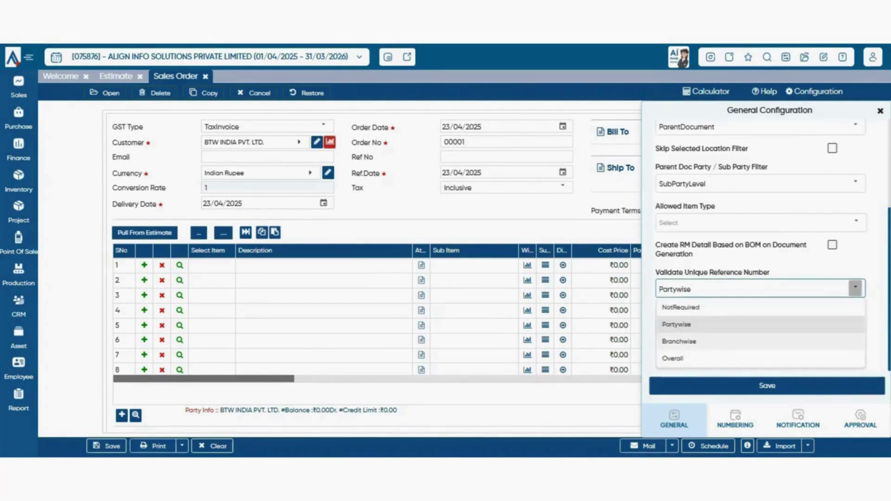
click(761, 341)
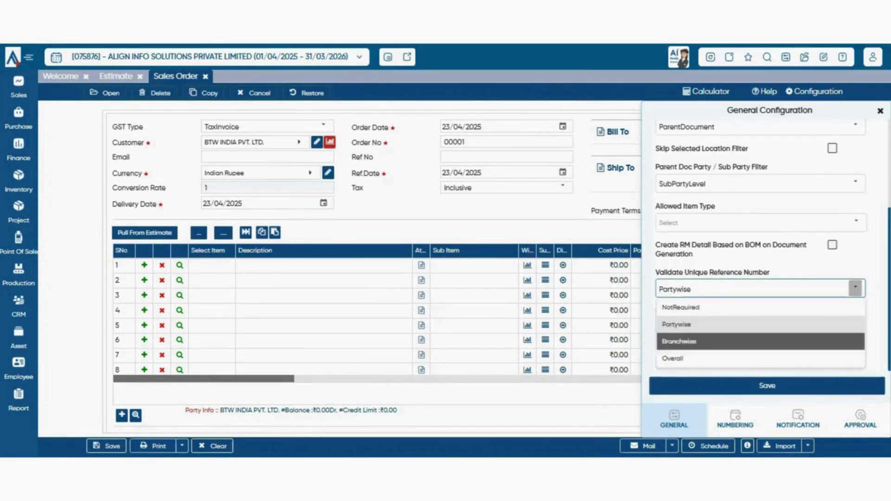
click(856, 288)
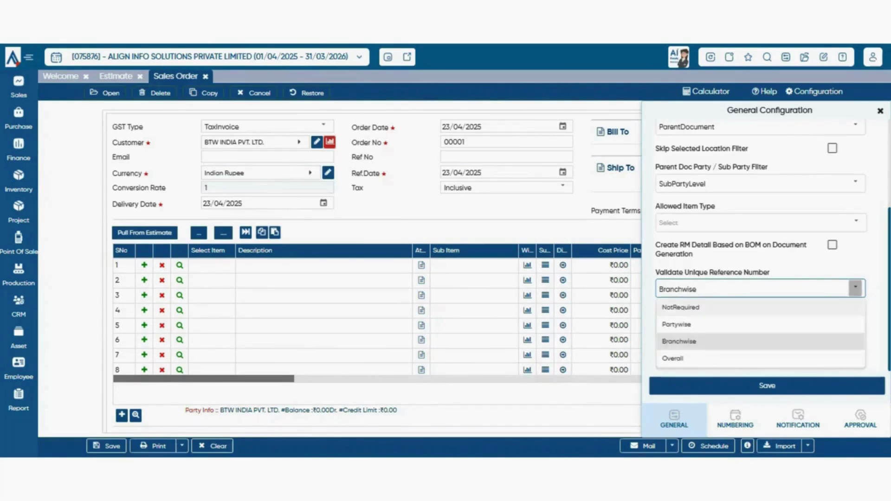
click(681, 307)
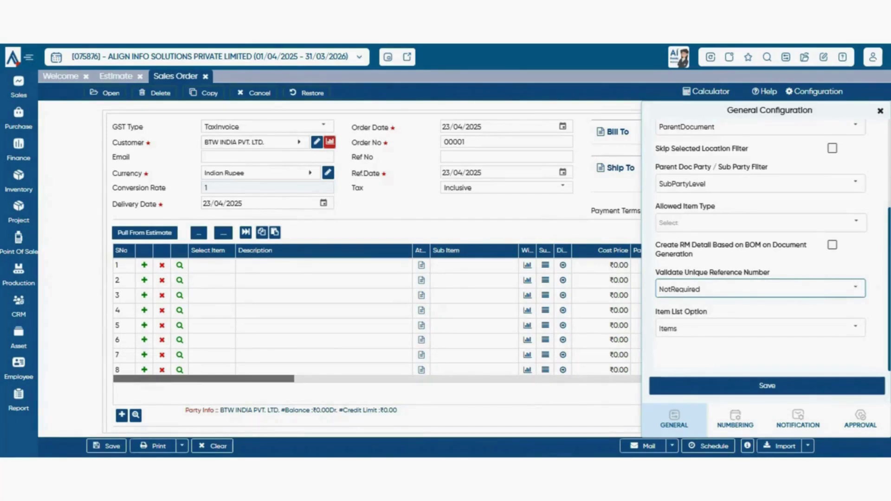
click(855, 328)
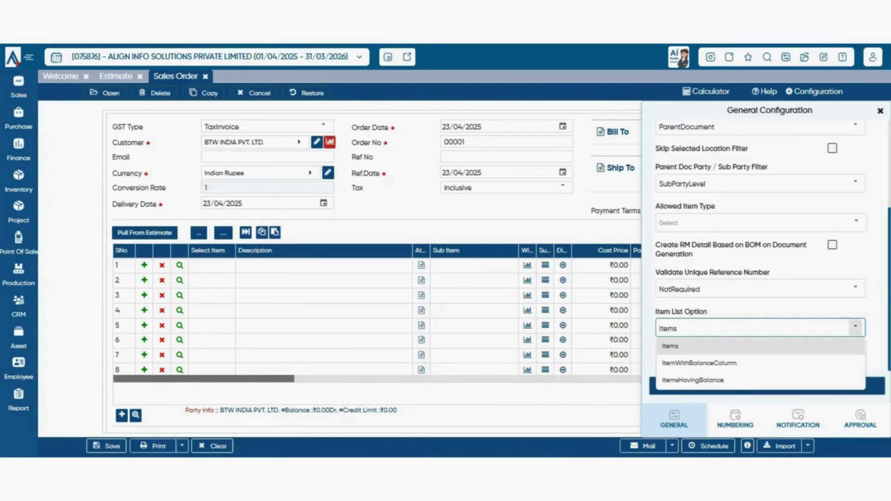
- Set Item List Option to ItemsHavingBalance, save the configuration, and move to Numbering
click(856, 328)
click(212, 266)
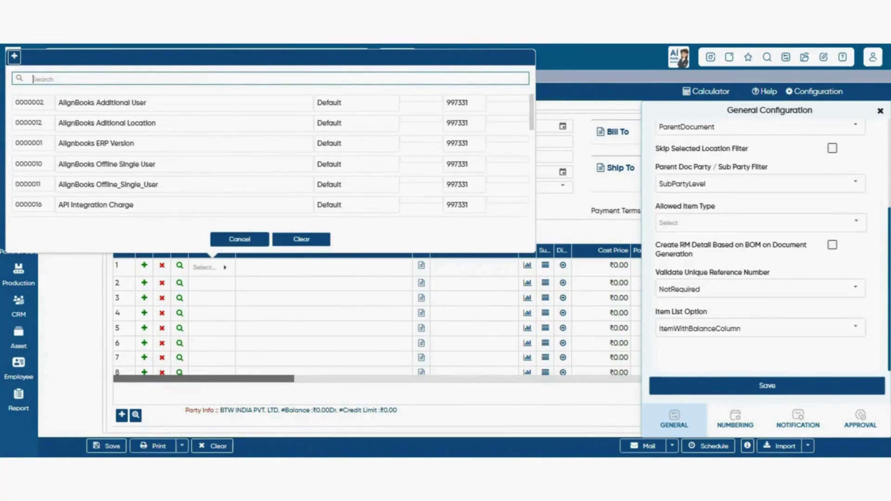
click(239, 239)
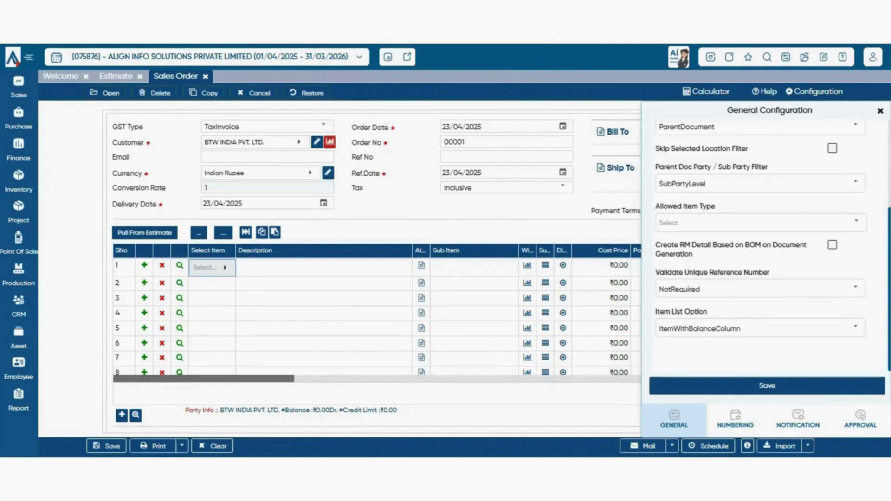
click(856, 327)
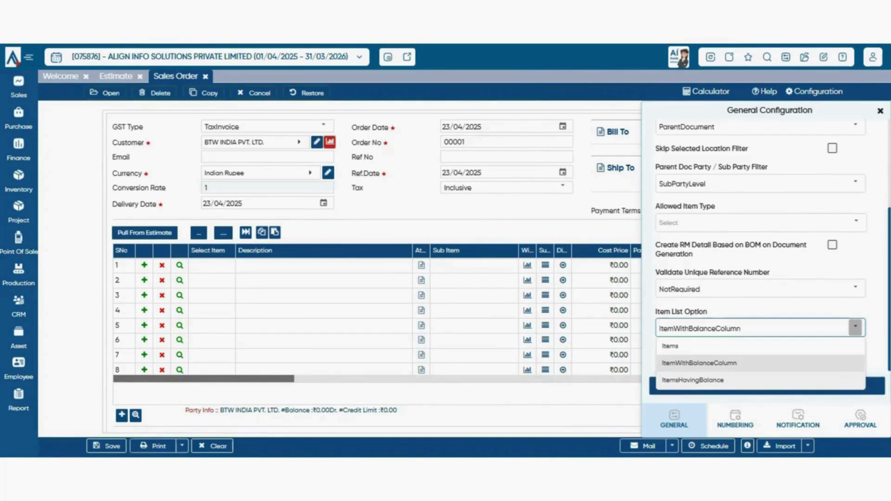
click(693, 381)
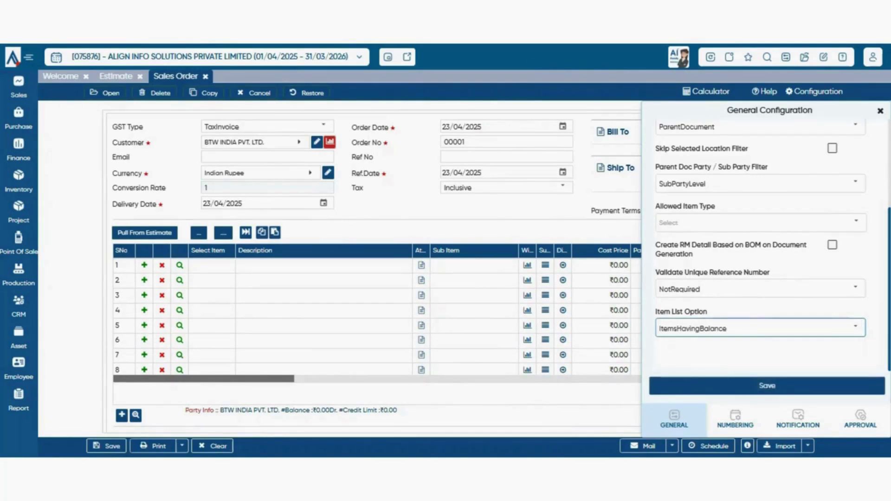
click(693, 385)
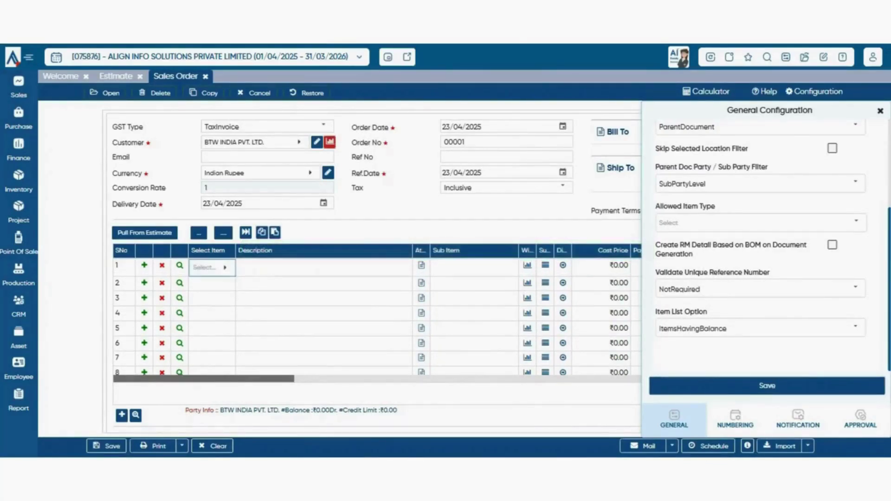
click(736, 418)
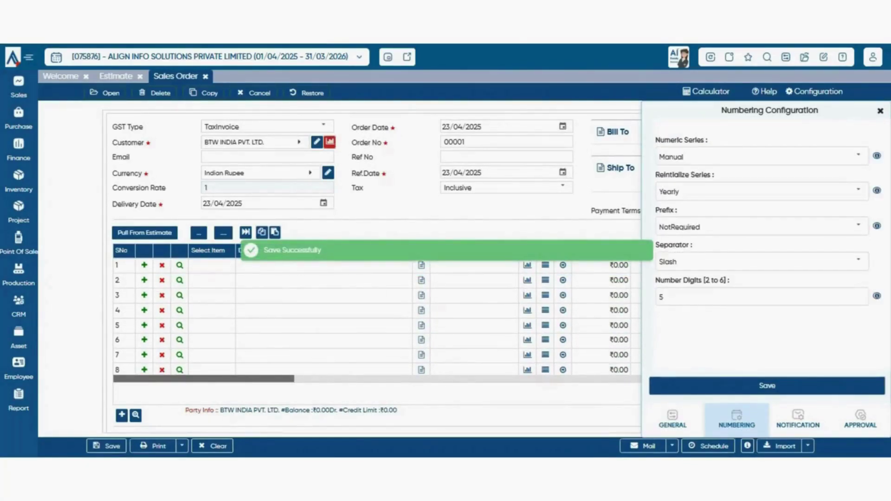
- Set the sales order numeric series to Auto and review the series reset option
click(858, 156)
click(859, 156)
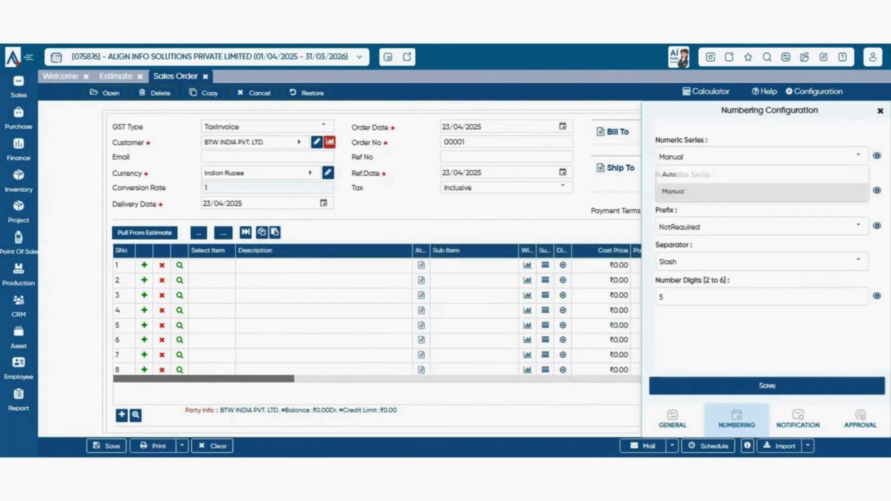
click(858, 156)
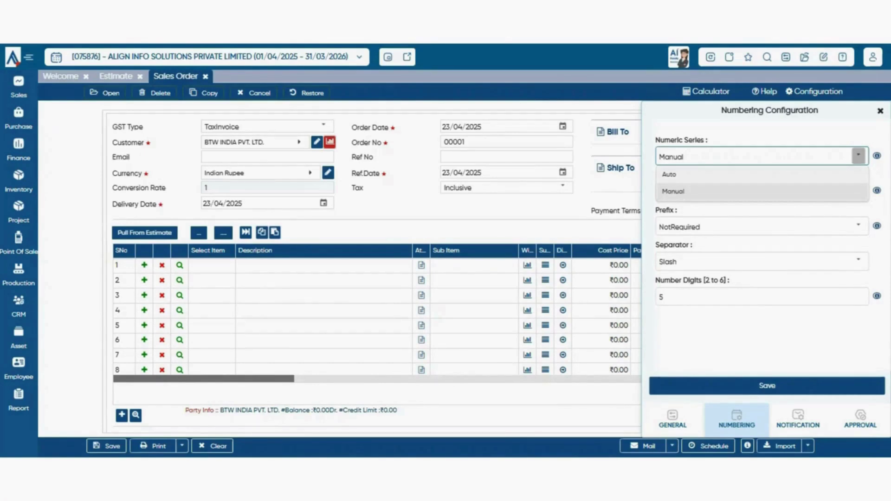
click(669, 175)
click(506, 142)
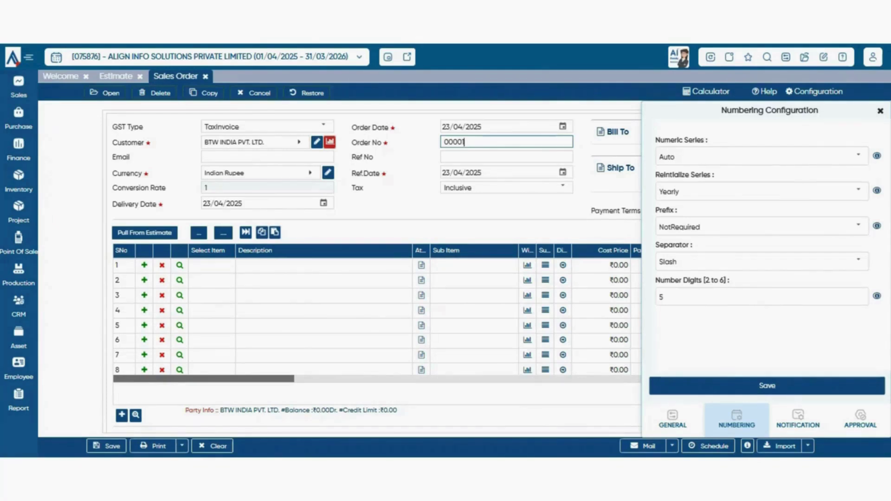
click(859, 156)
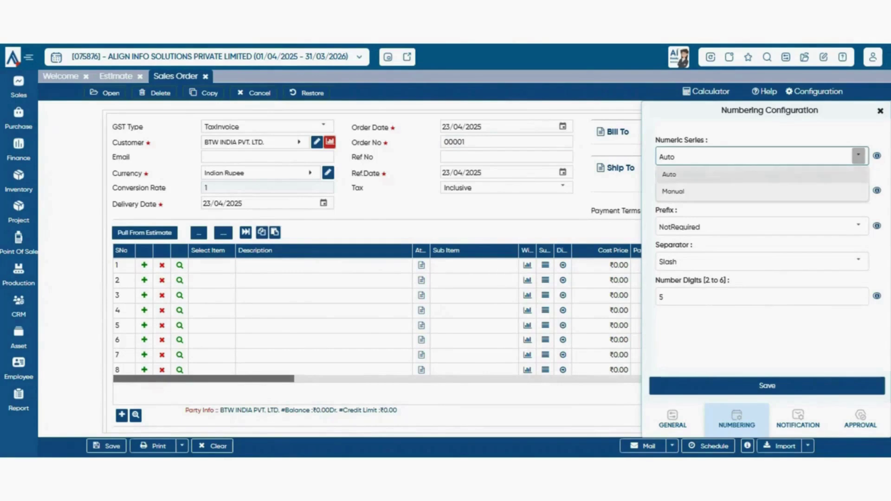
click(506, 142)
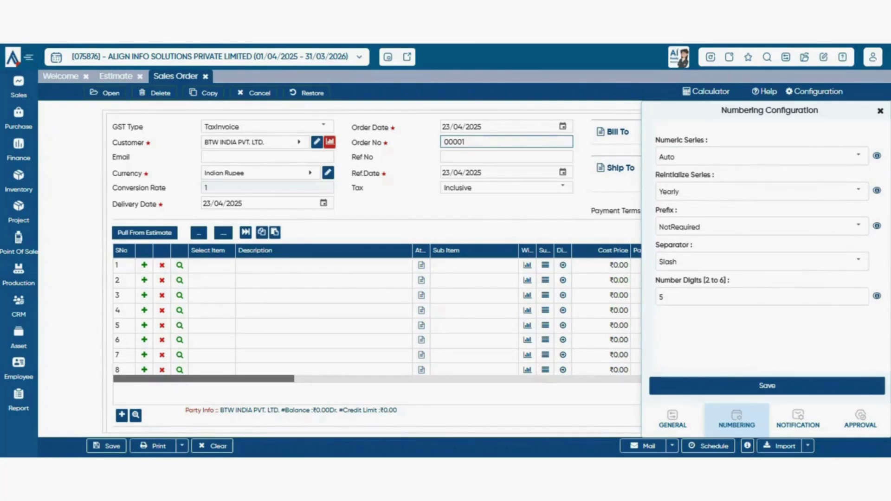
click(858, 192)
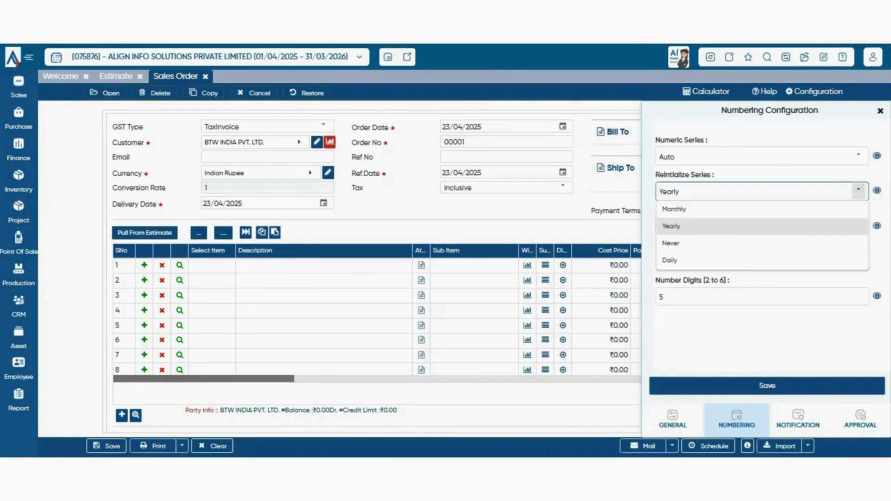
- Change the number series reinitialization from Yearly to Daily
click(858, 192)
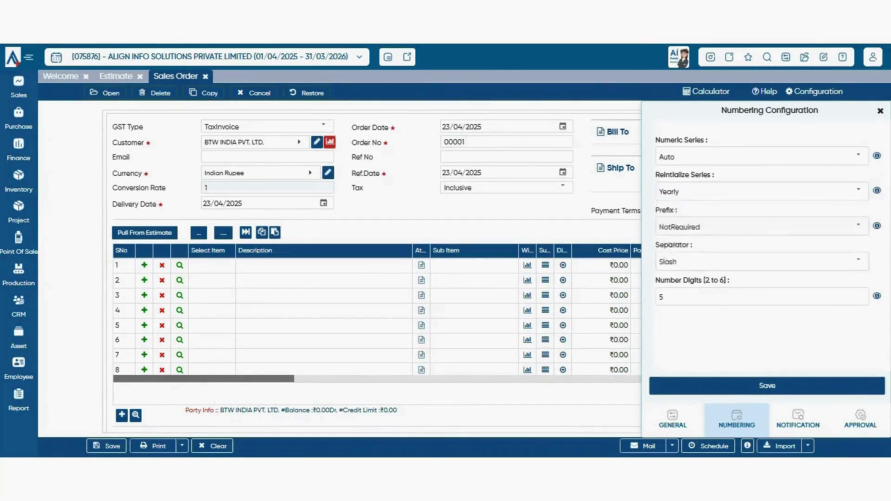
click(858, 191)
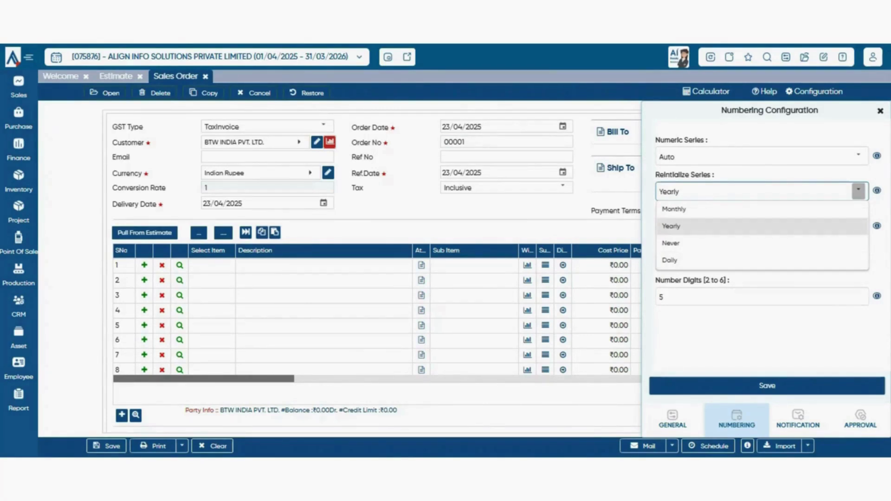
click(671, 226)
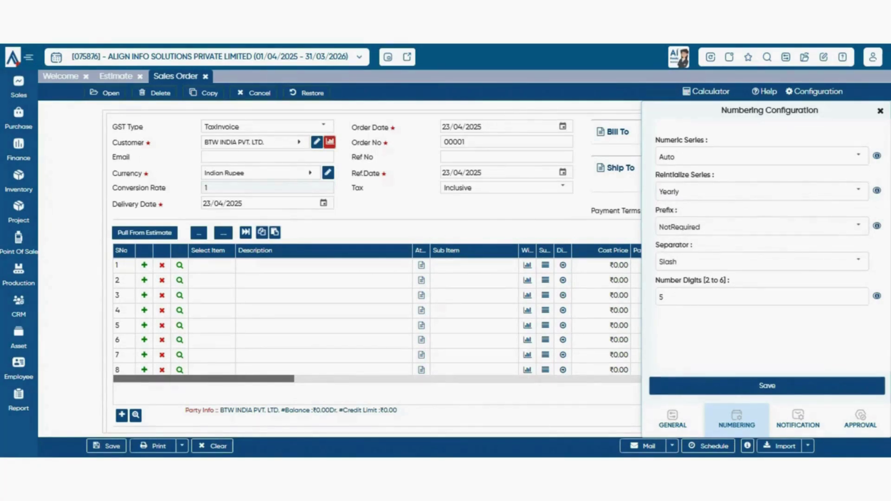
click(492, 142)
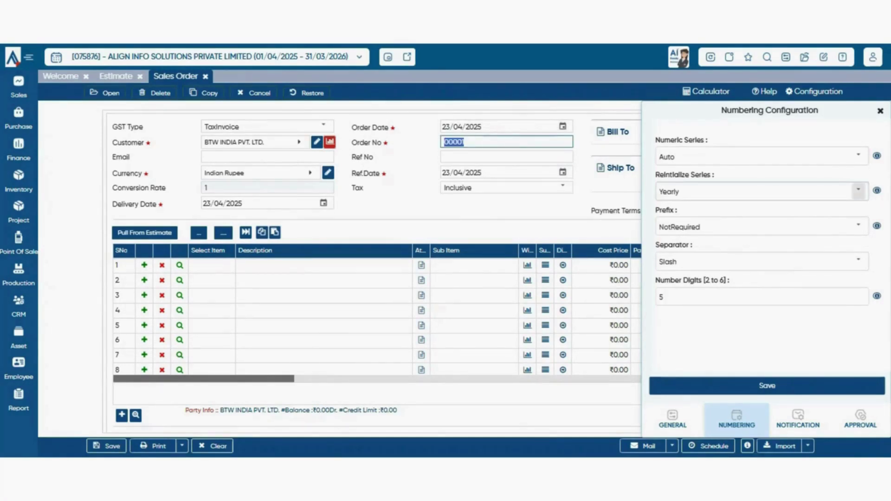
click(859, 191)
click(761, 261)
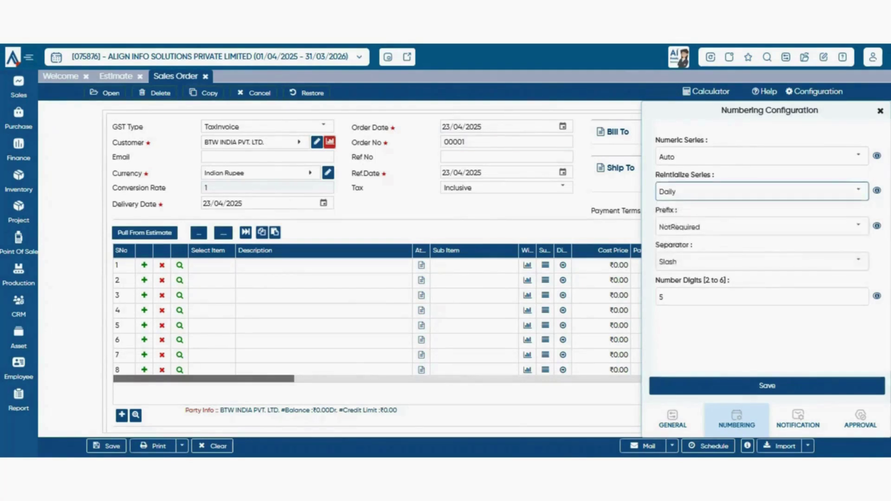
click(859, 191)
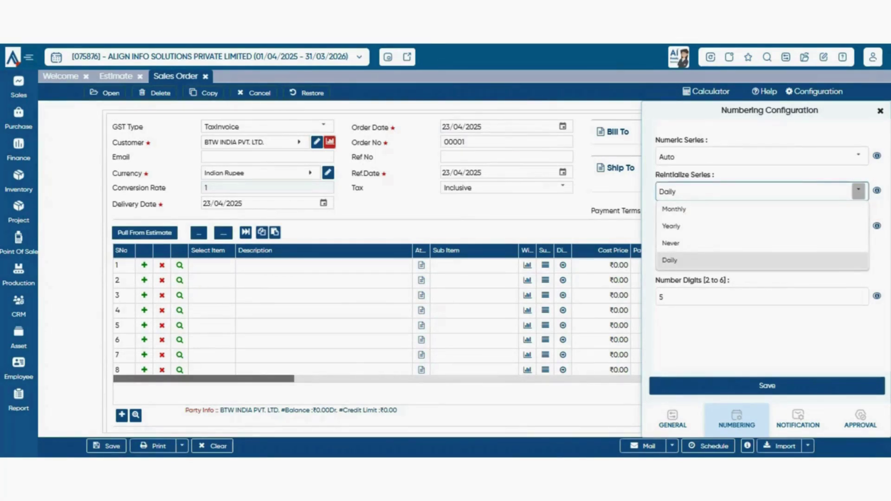
click(761, 260)
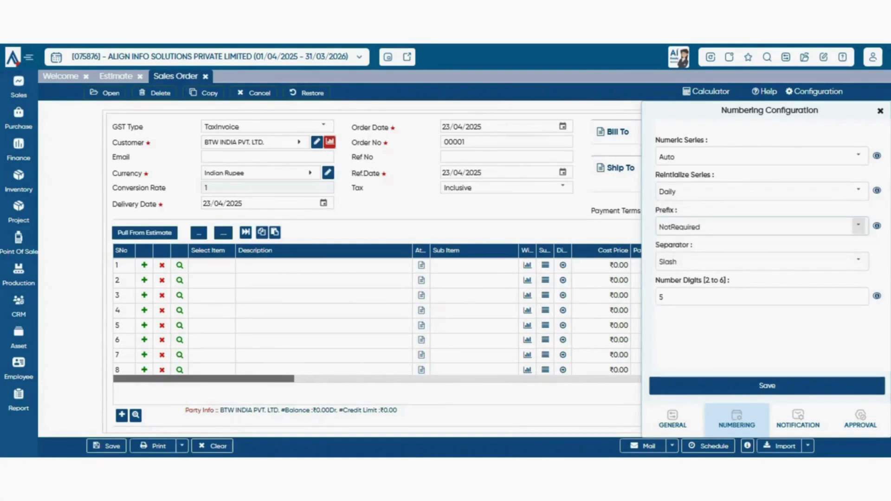
- Set the prefix type to Manual and save the numbering configuration
click(858, 226)
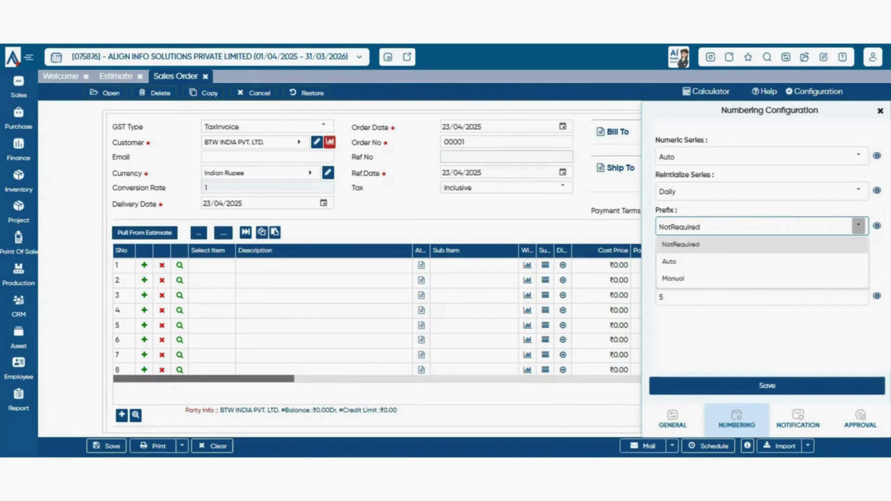
click(505, 142)
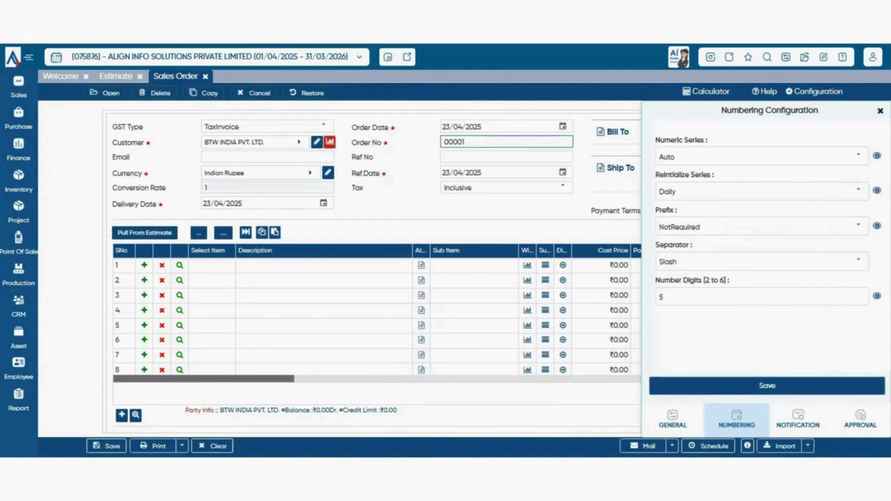
click(859, 226)
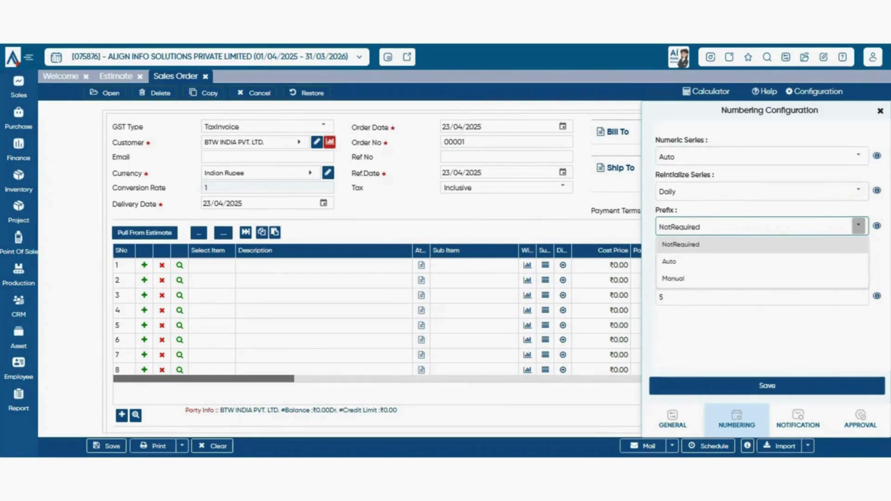
click(762, 262)
click(856, 227)
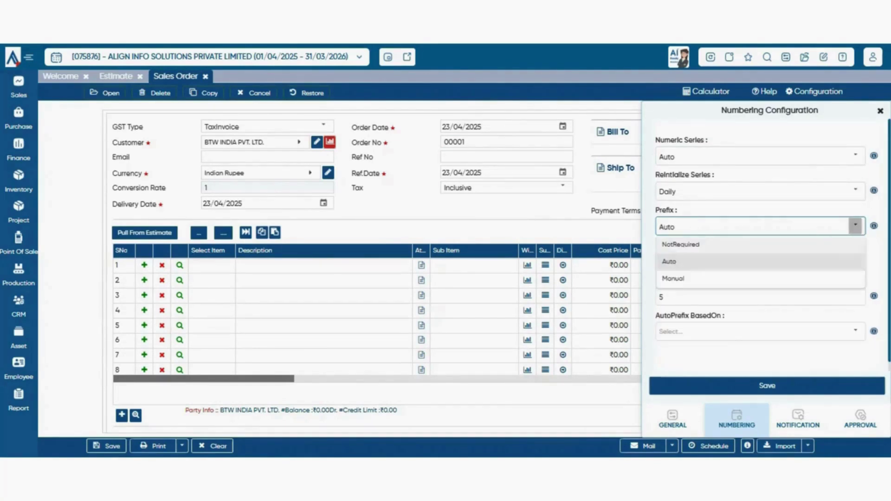
click(761, 279)
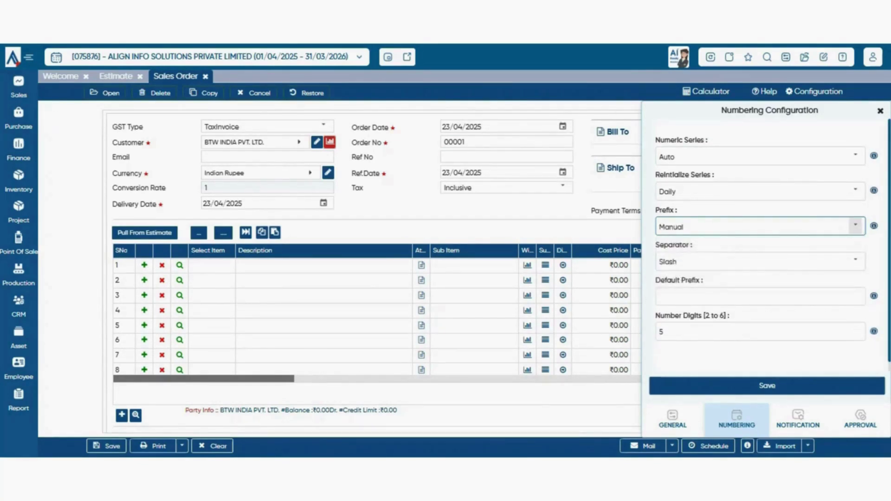
click(856, 226)
click(761, 279)
click(767, 386)
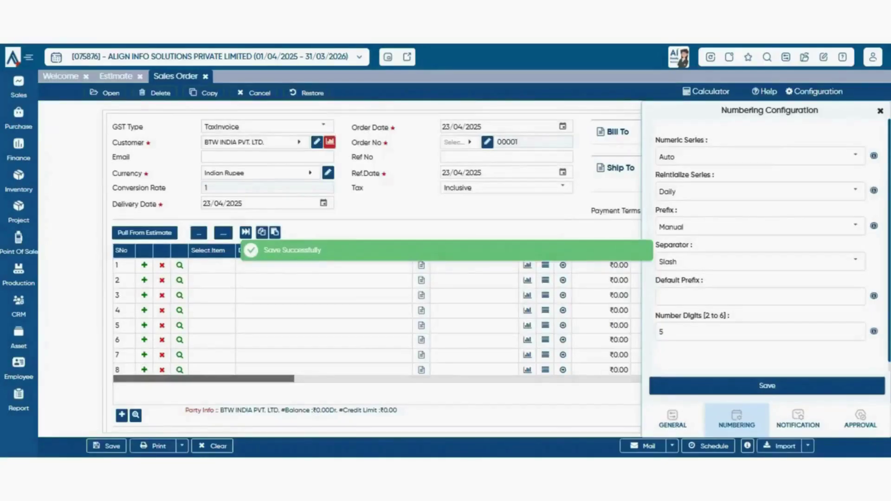
click(461, 142)
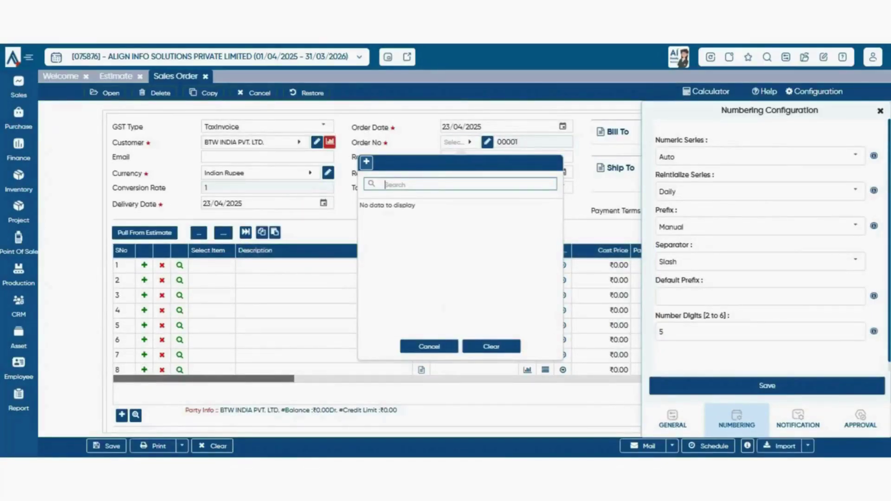
- Add the order-number prefix rvm in Prefix Master and apply it
click(367, 162)
click(491, 223)
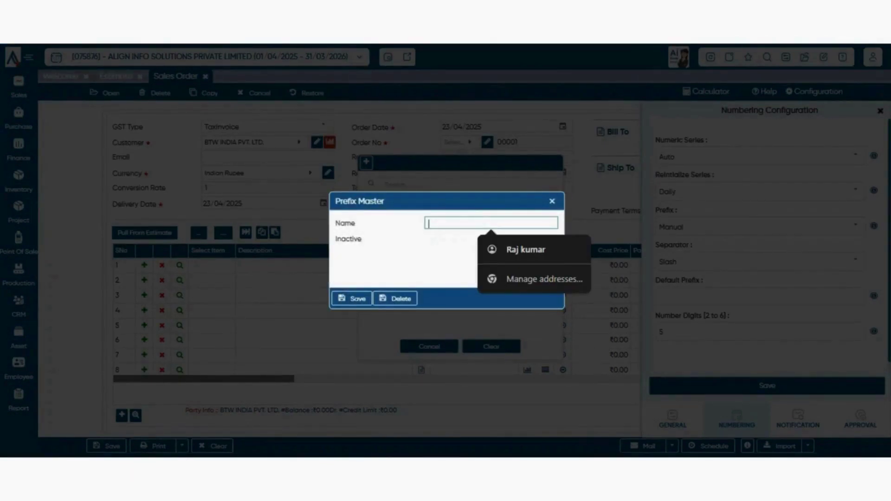
text(rvm)
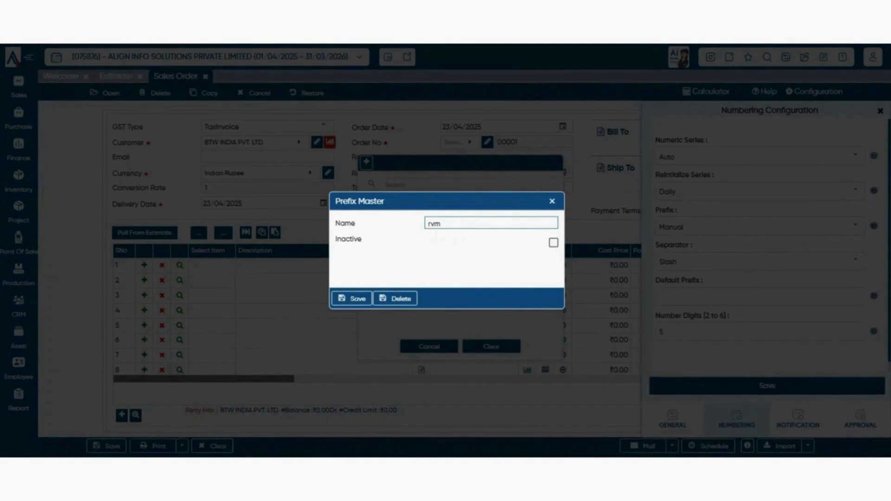
click(352, 299)
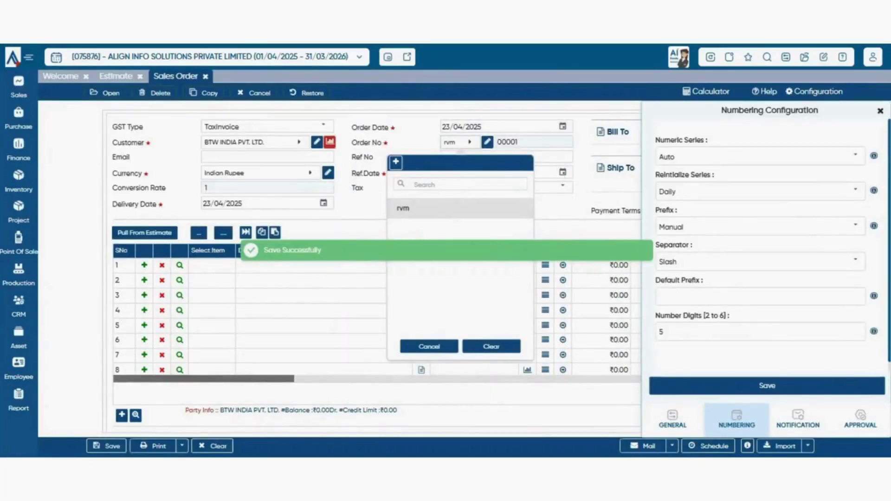
click(460, 142)
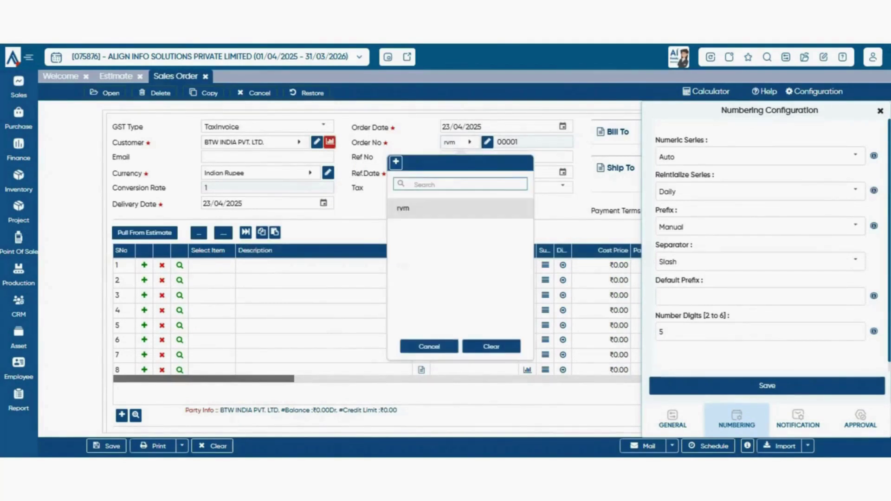
click(407, 207)
click(459, 143)
click(407, 208)
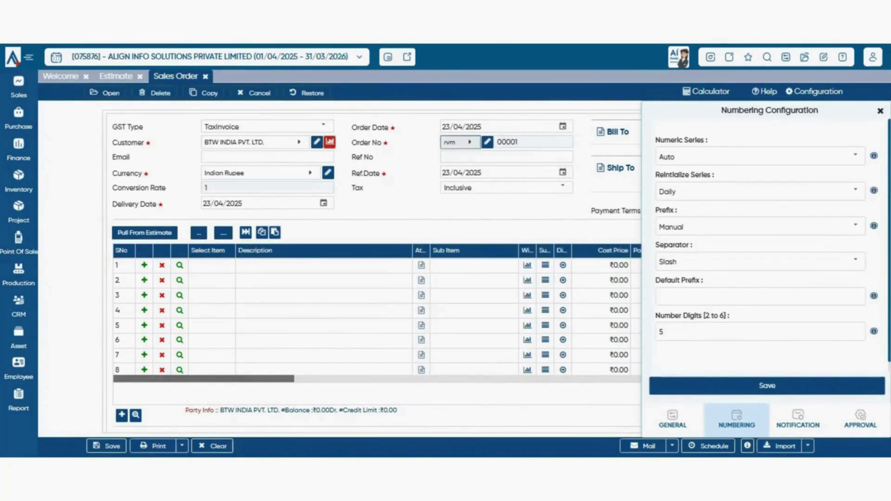
- Add a second prefix rte, then switch the order number back to rvm
click(459, 143)
click(395, 162)
click(491, 223)
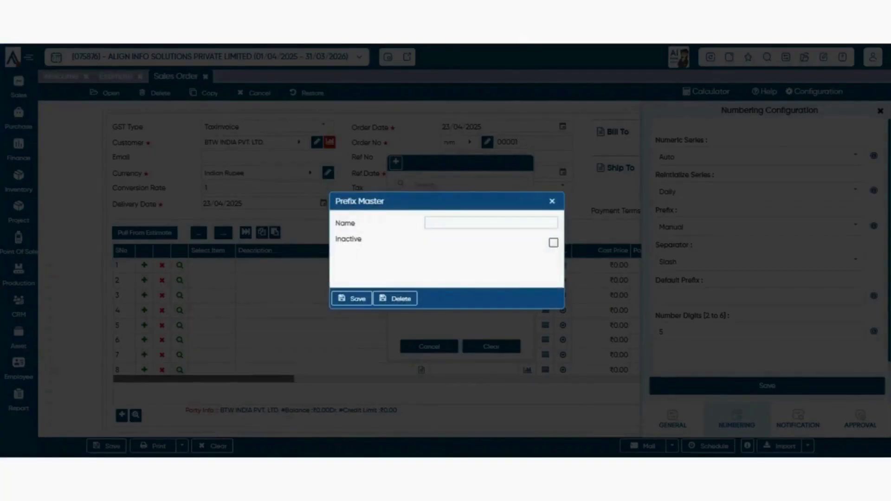
text(rte)
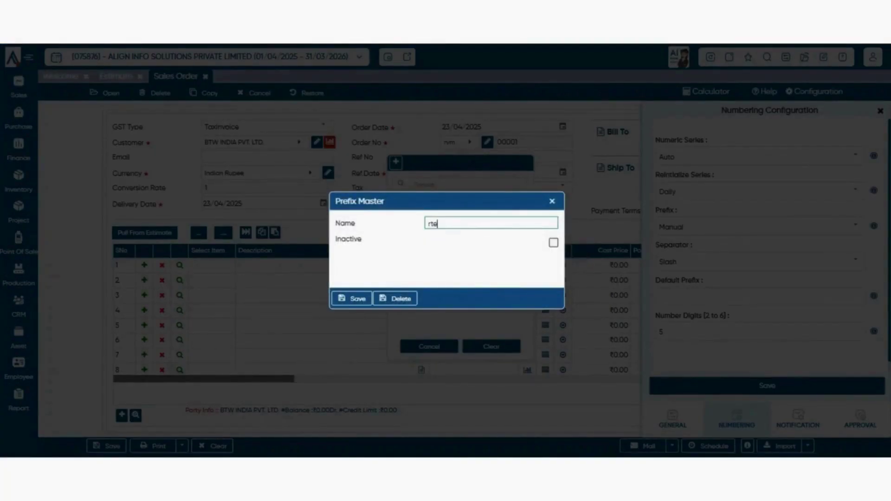
click(352, 299)
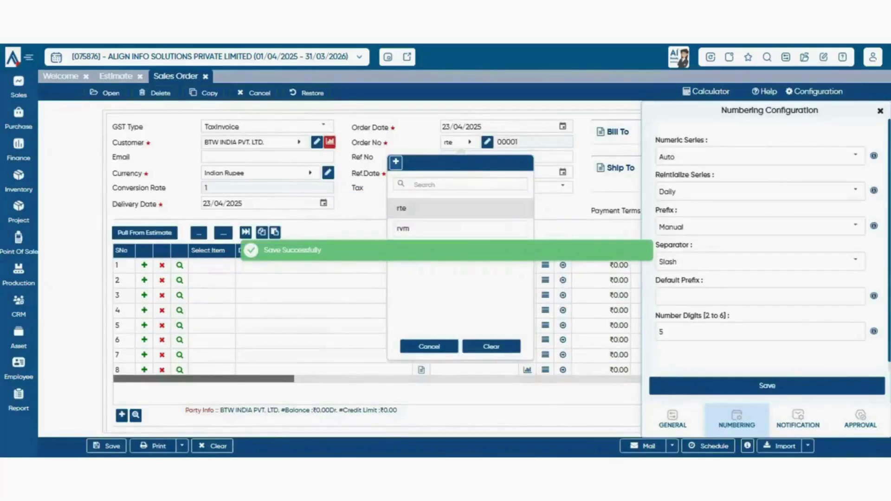
click(433, 207)
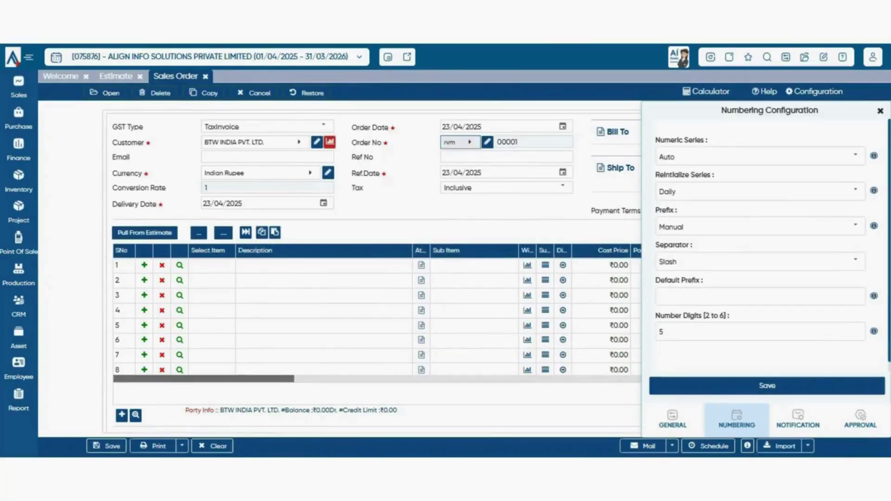
click(460, 143)
click(431, 229)
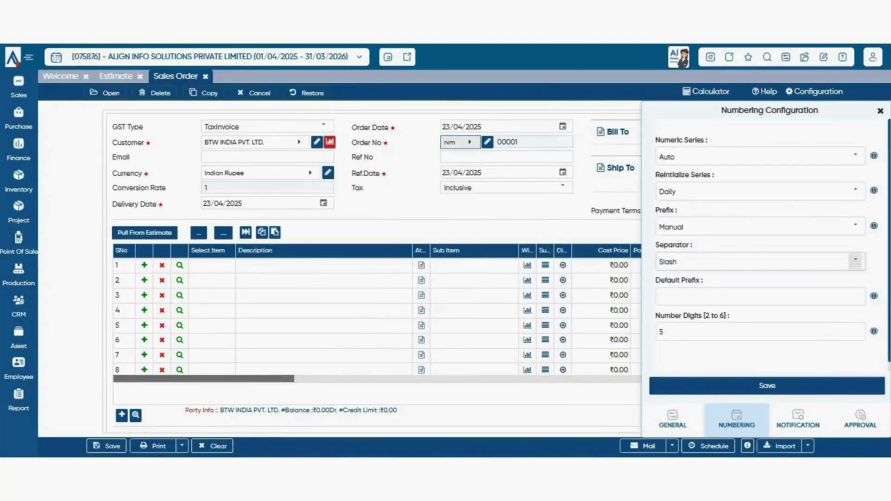
click(855, 226)
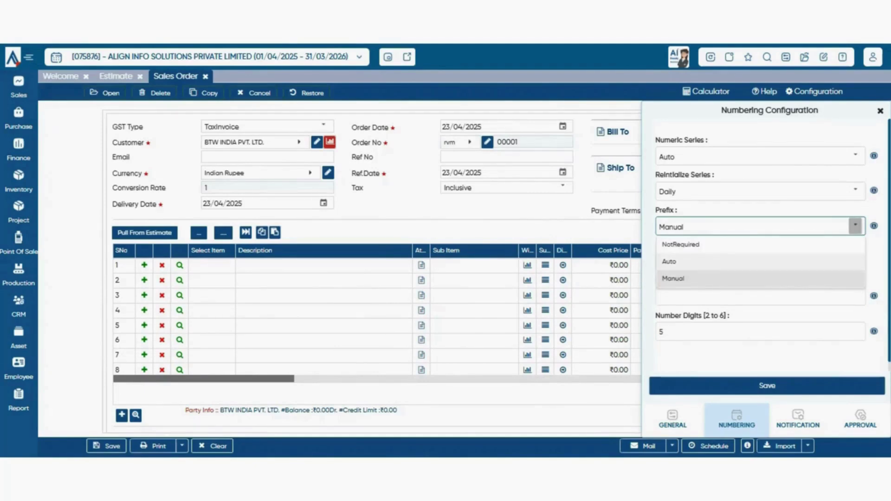
- Switch the prefix type to Auto and review the auto-prefix basis options
click(669, 261)
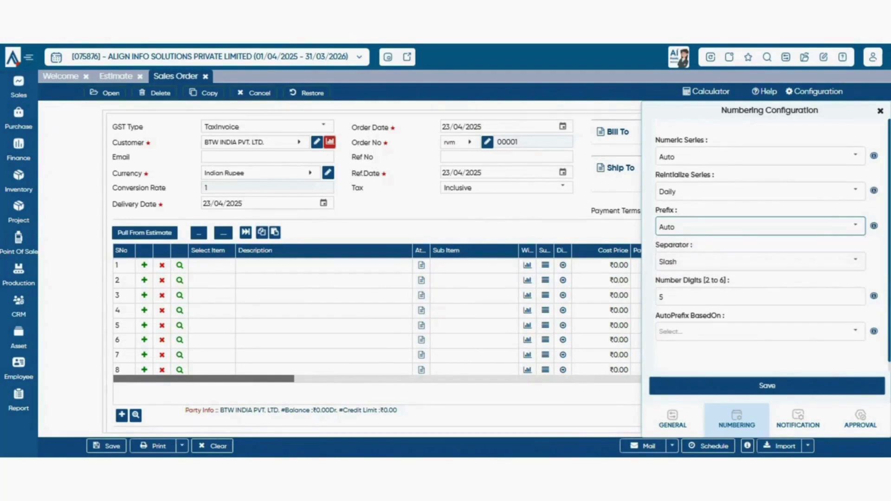
scroll(761, 245, down, 1)
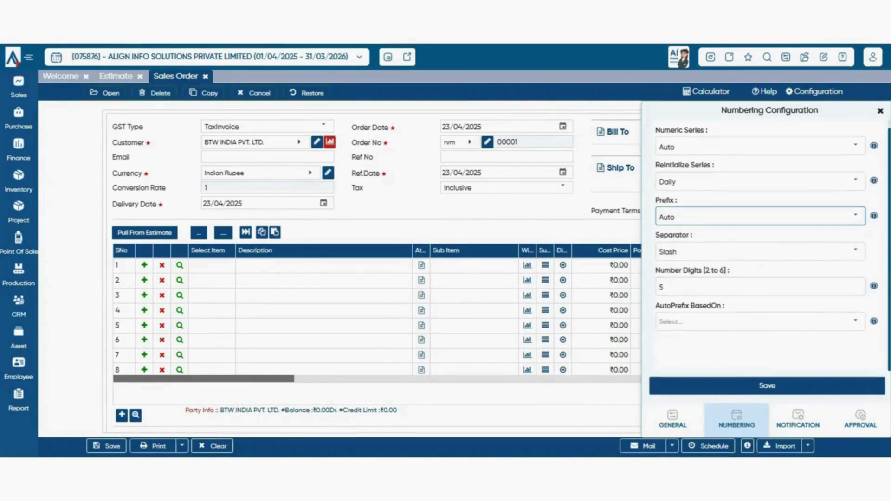
click(856, 322)
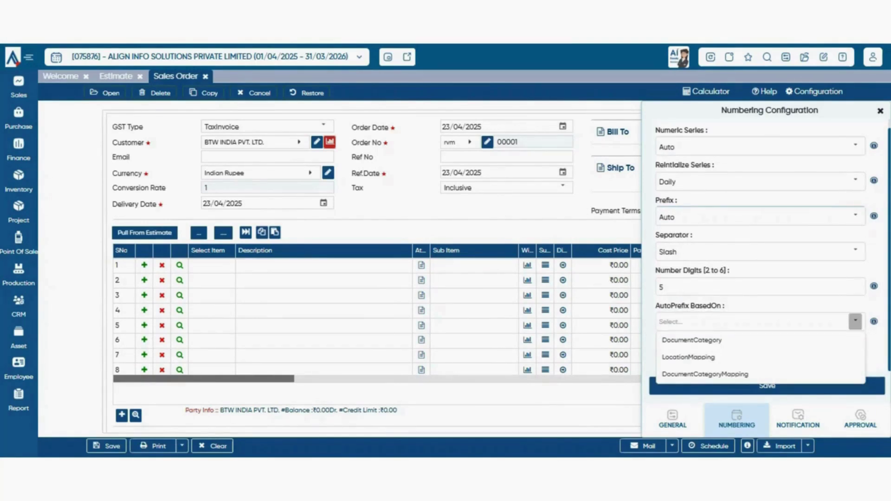
scroll(376, 264, down, 1)
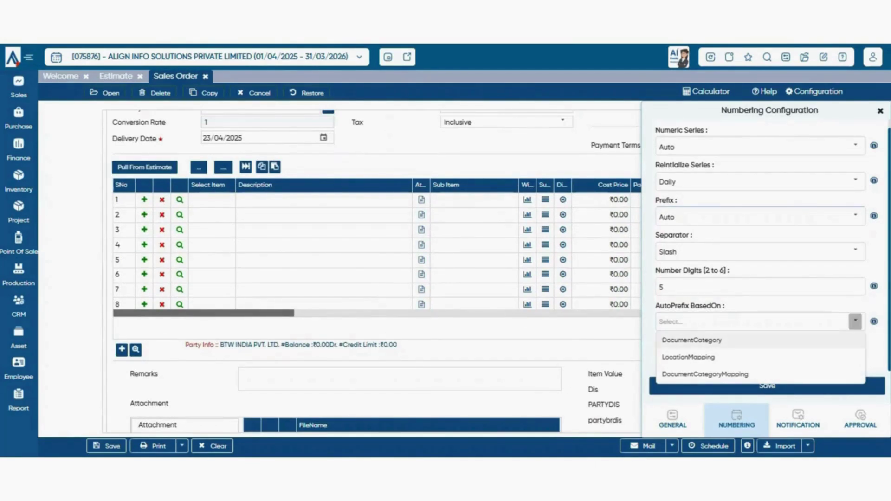
click(692, 341)
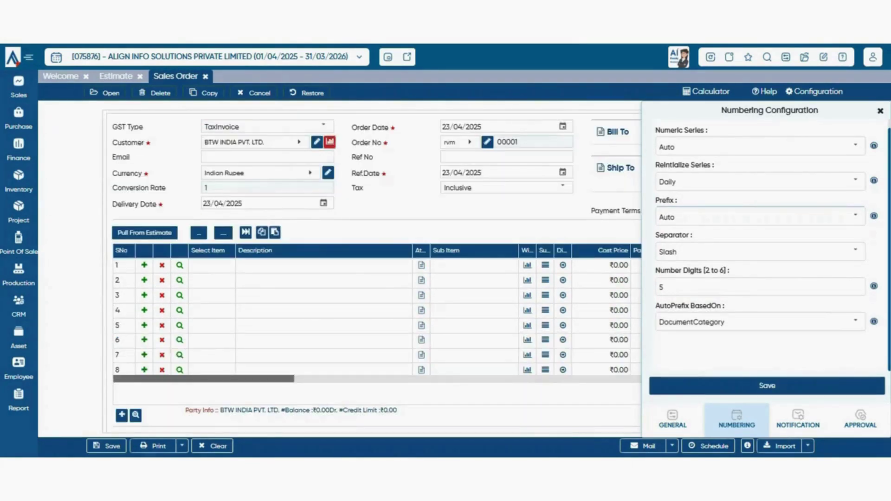
- Base the auto-prefix on LocationMapping and bring up the location prefix mapping
click(855, 321)
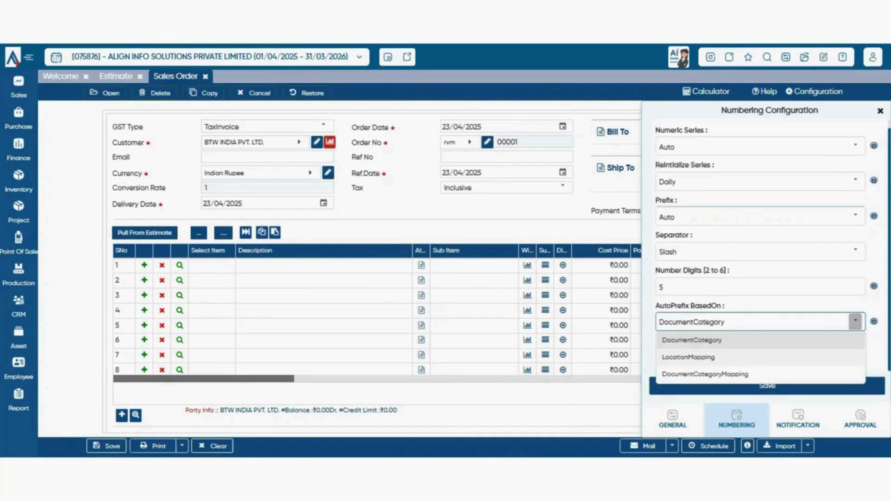
click(689, 357)
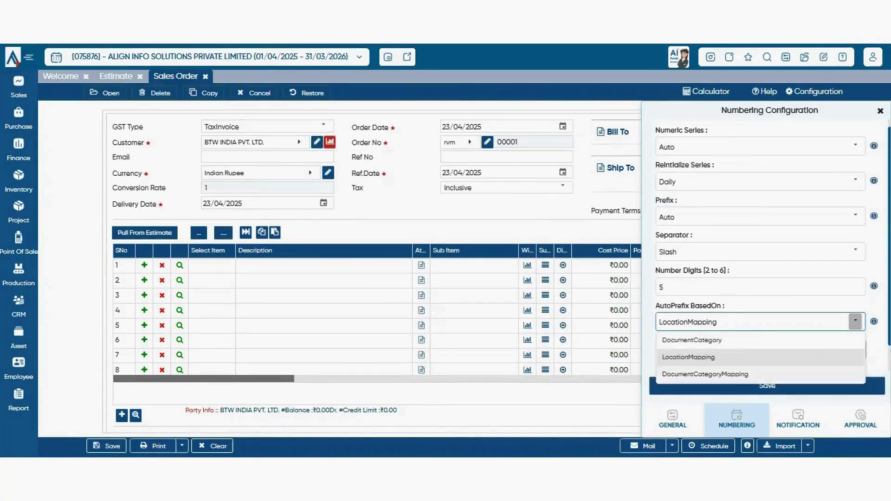
click(761, 375)
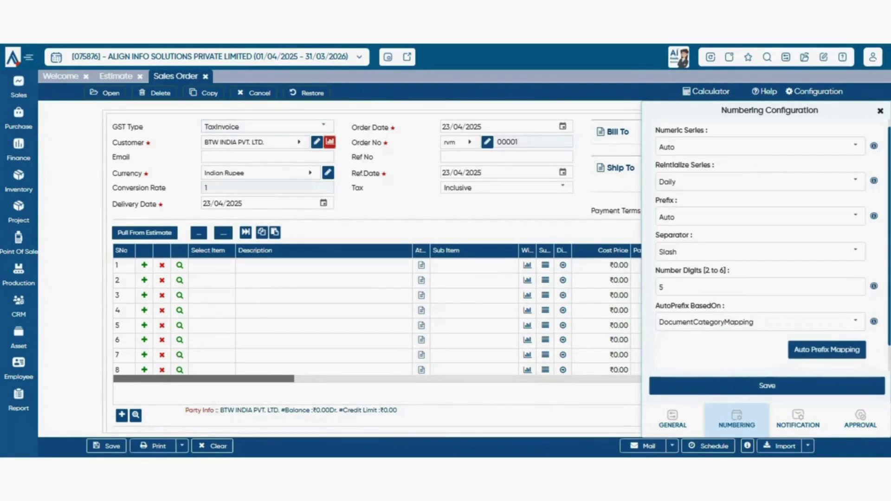
click(855, 293)
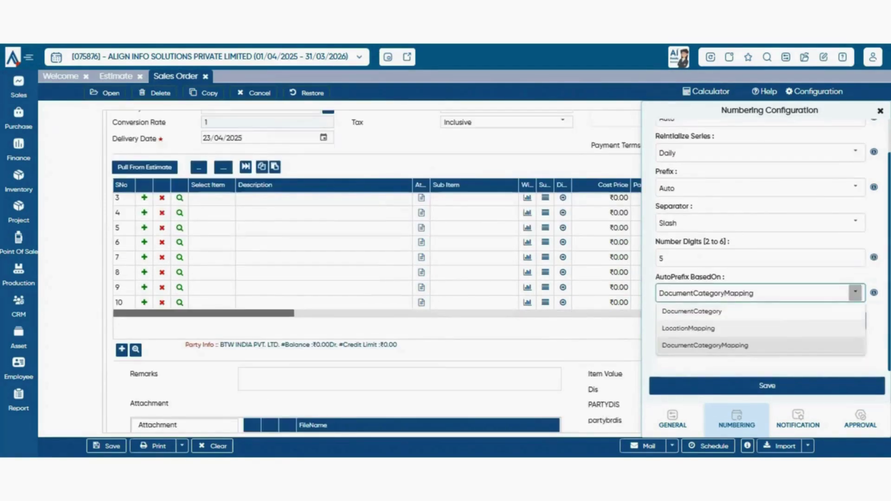
click(761, 328)
click(827, 321)
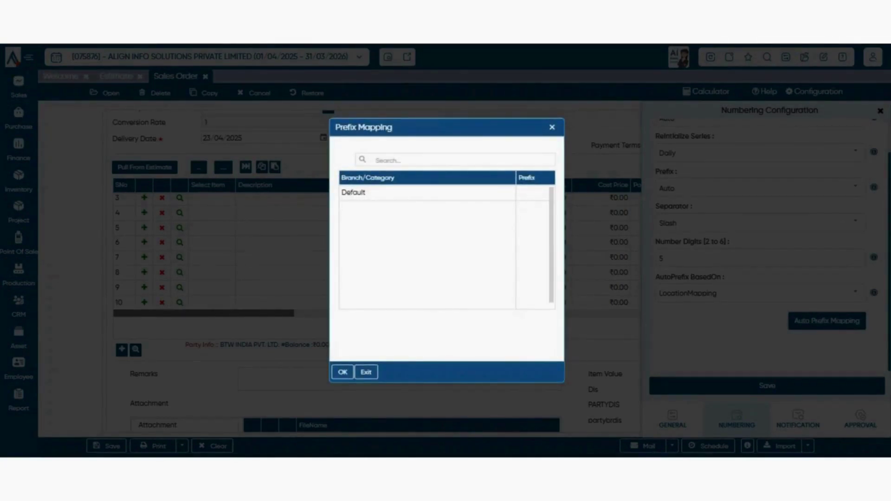
- Map the Default branch to prefix rtm and save the numbering configuration
click(534, 192)
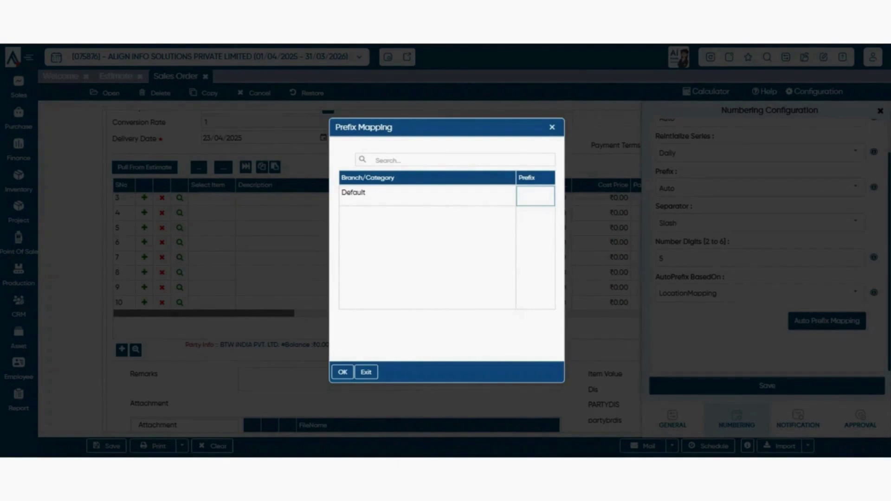
text(ntn)
key(Return)
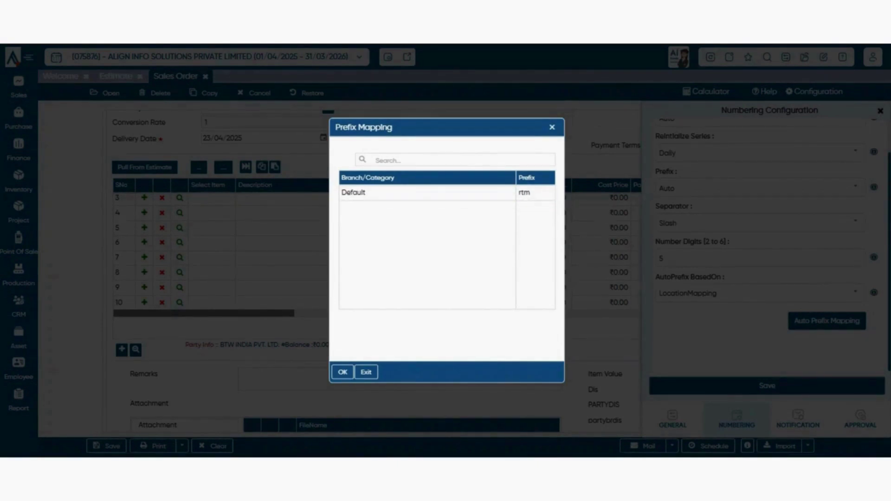
click(342, 372)
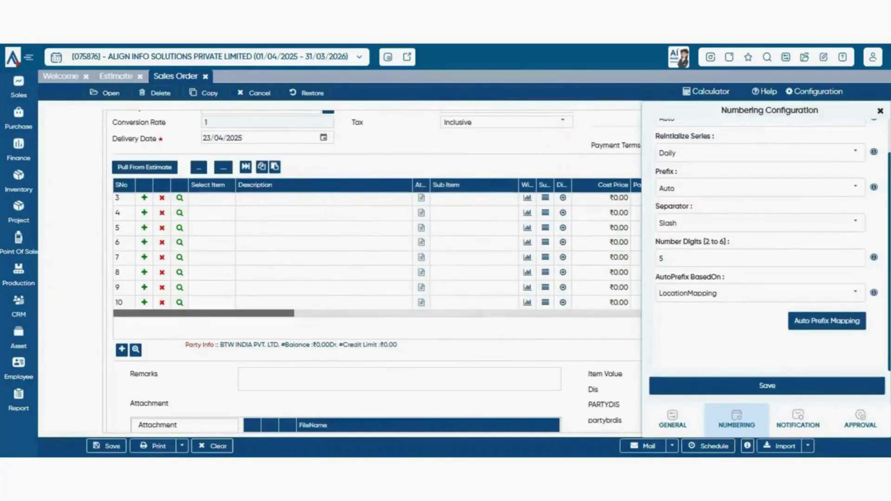
scroll(377, 251, up, 1)
click(767, 386)
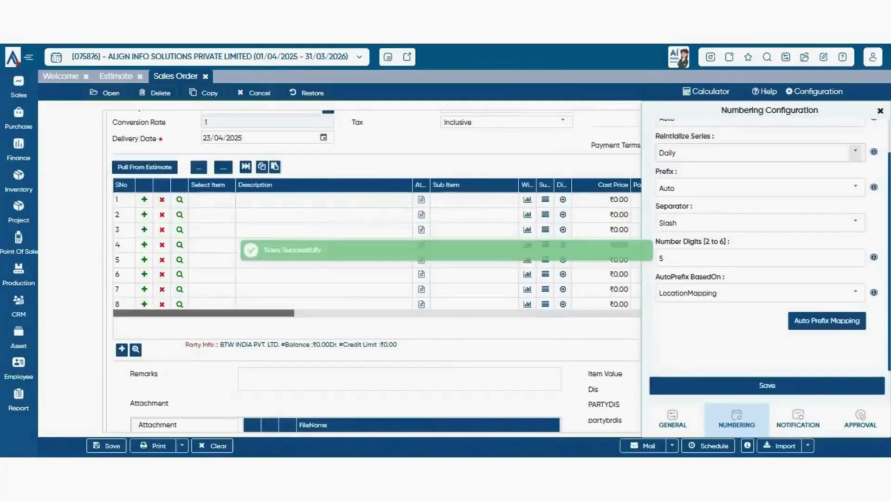
scroll(377, 274, up, 1)
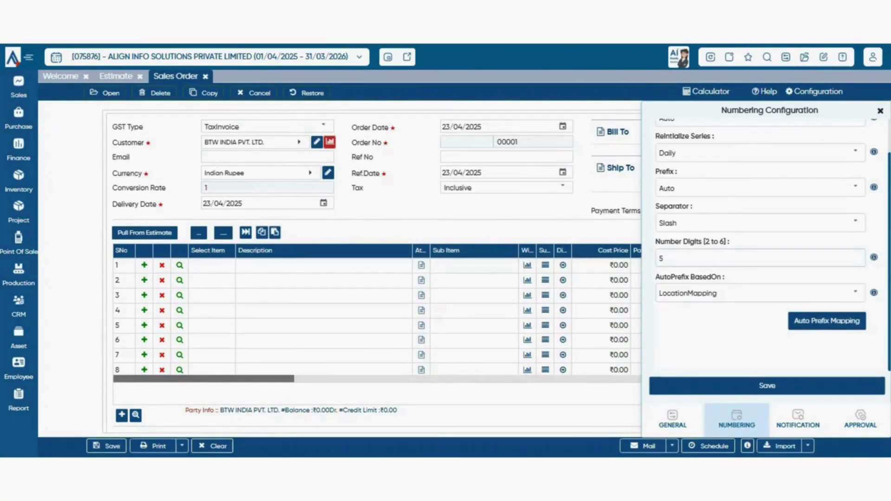
- Clear the Number Digits value, comparing it against order number 00001
click(761, 258)
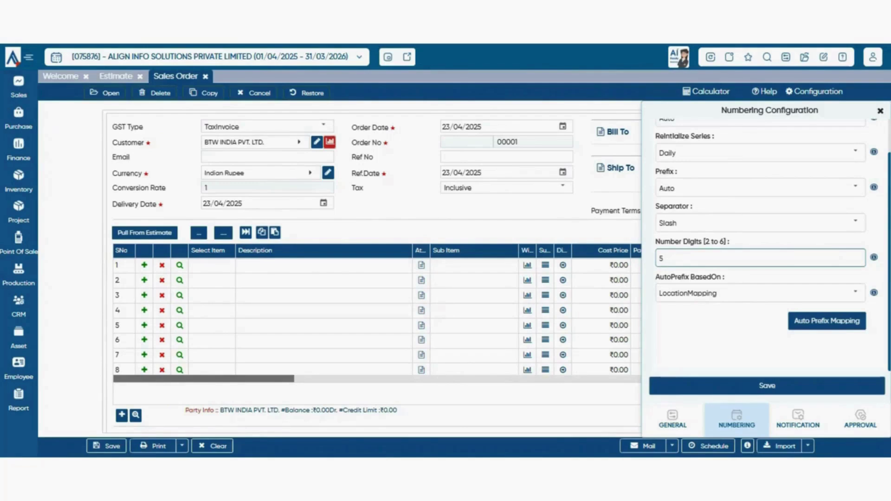
key(ctrl+a)
key(BackSpace)
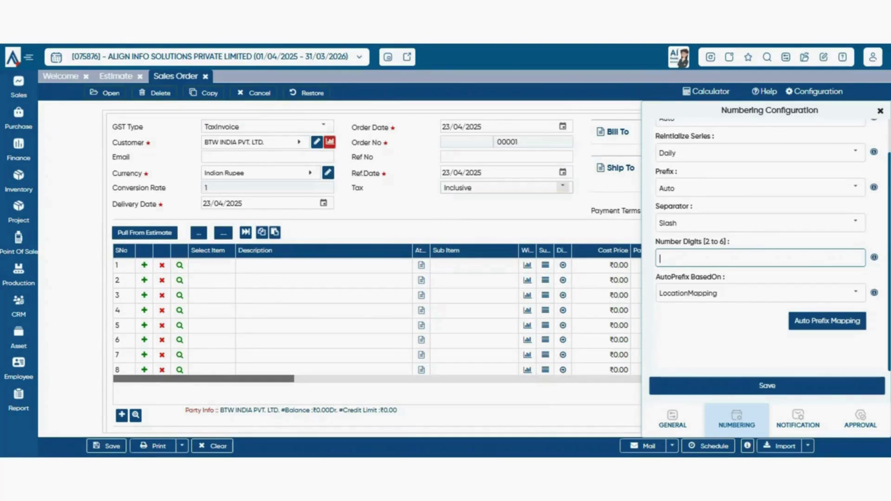
click(520, 157)
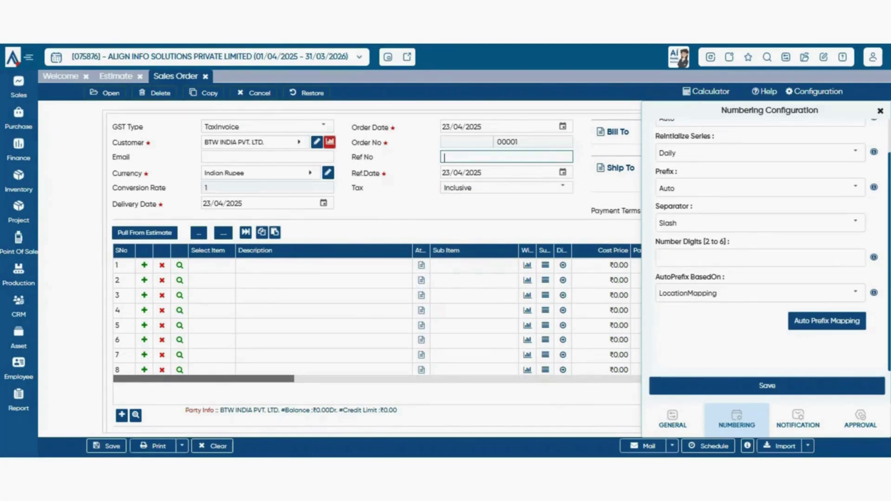
click(515, 142)
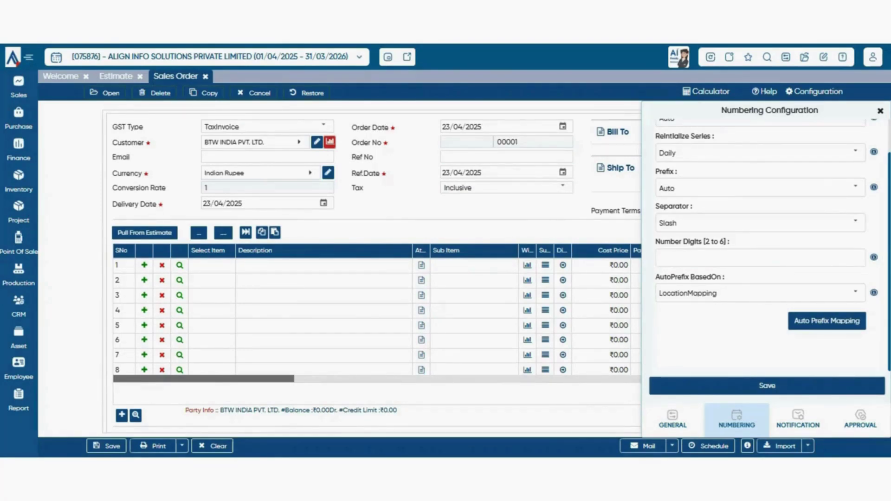
double_click(508, 142)
click(761, 258)
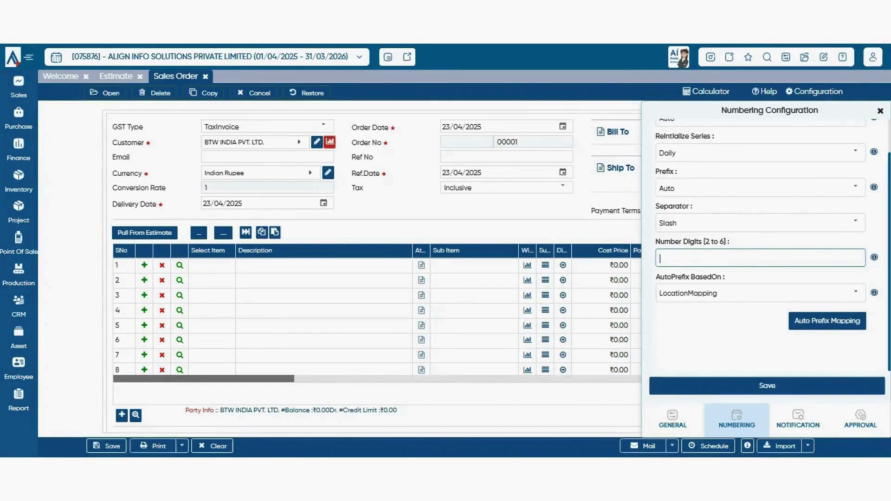
- Keep Slash as the order number separator
click(855, 223)
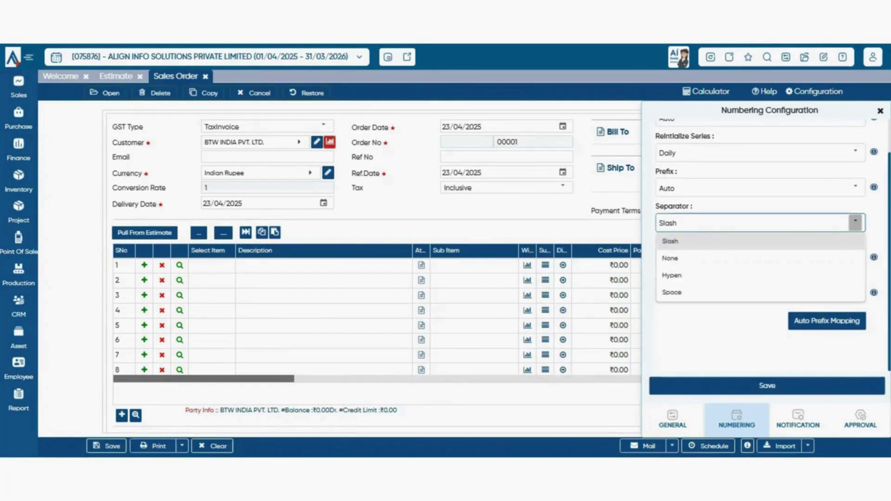
click(855, 223)
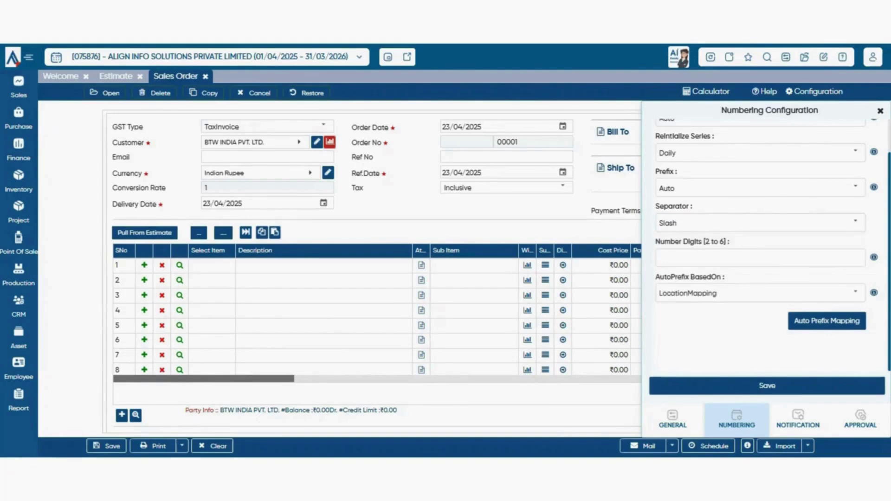
click(856, 222)
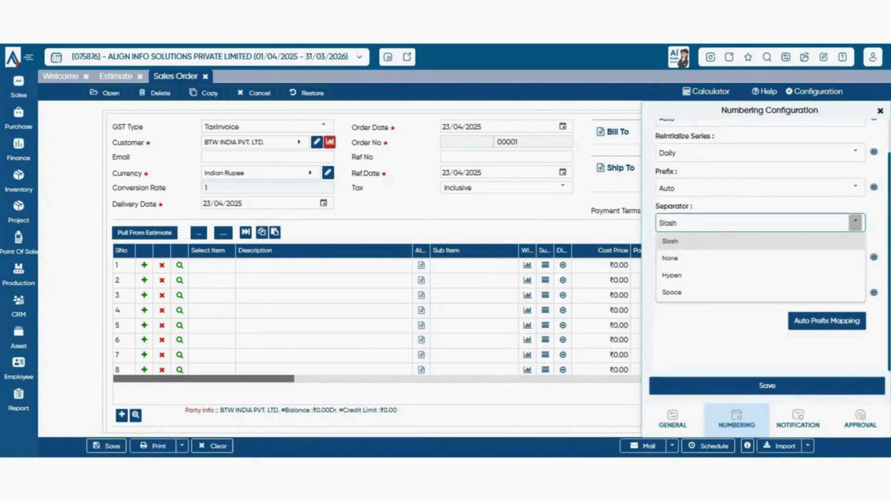
key(Return)
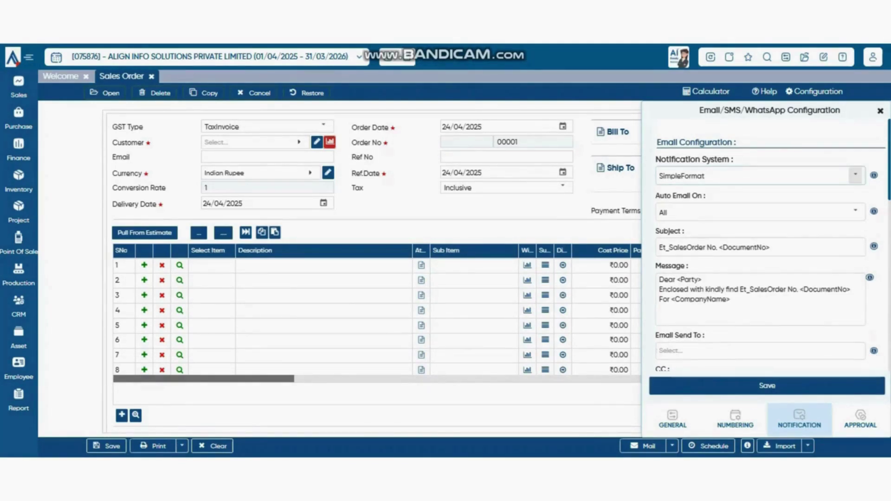
- Switch Notification System to TemplateBased and check the empty notification template list
click(856, 175)
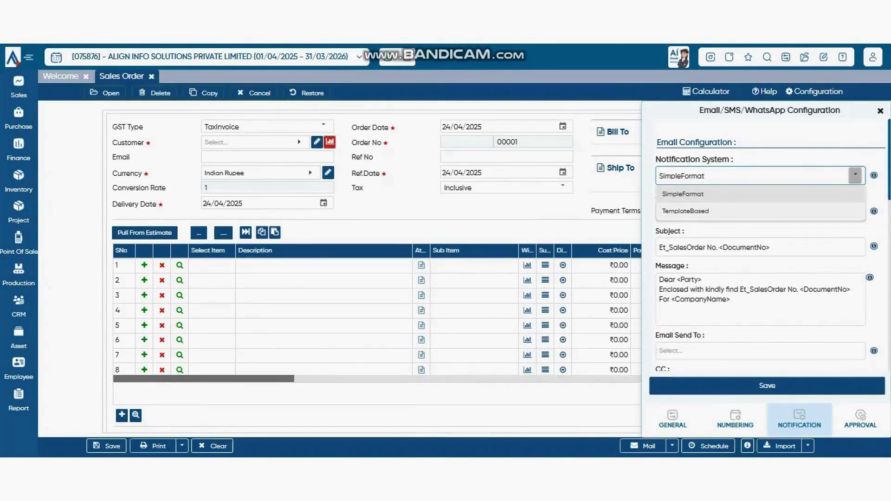
click(685, 211)
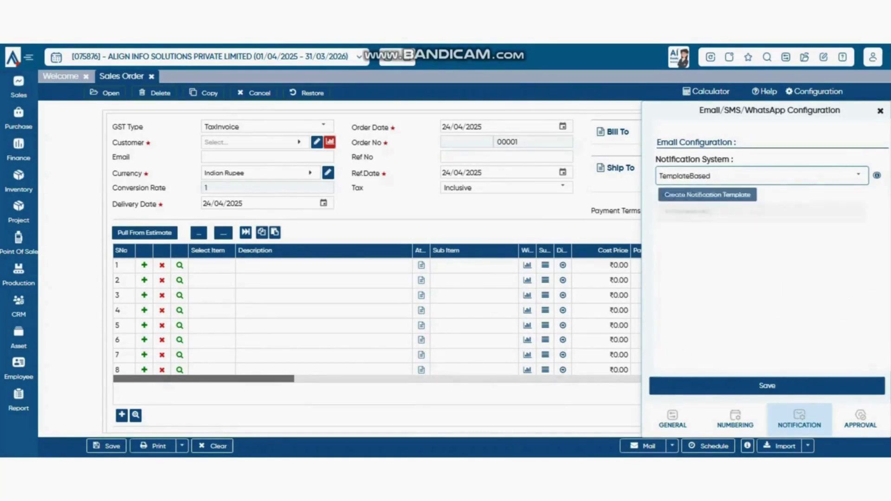
click(708, 195)
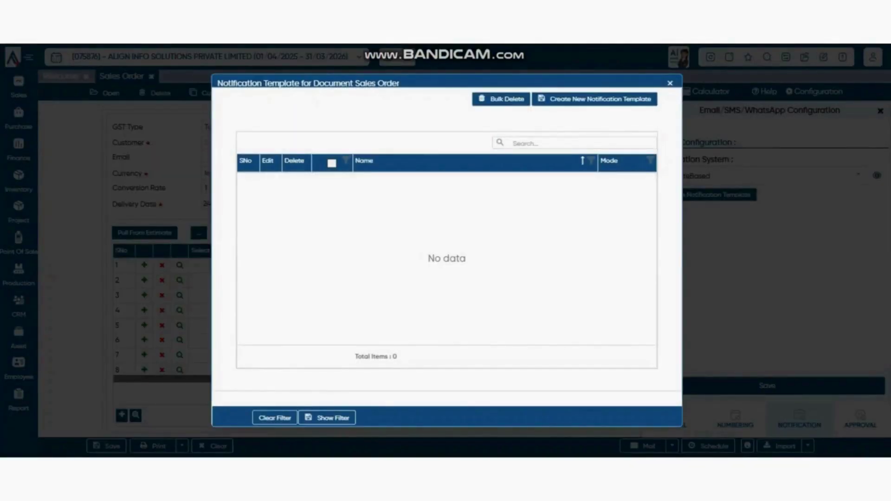
click(670, 83)
click(859, 175)
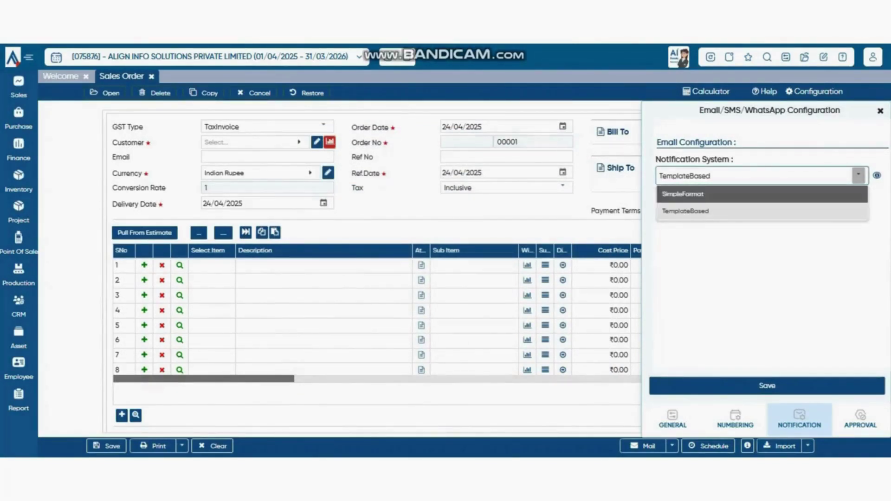
- Switch notifications back to SimpleFormat and review the default email message
click(683, 194)
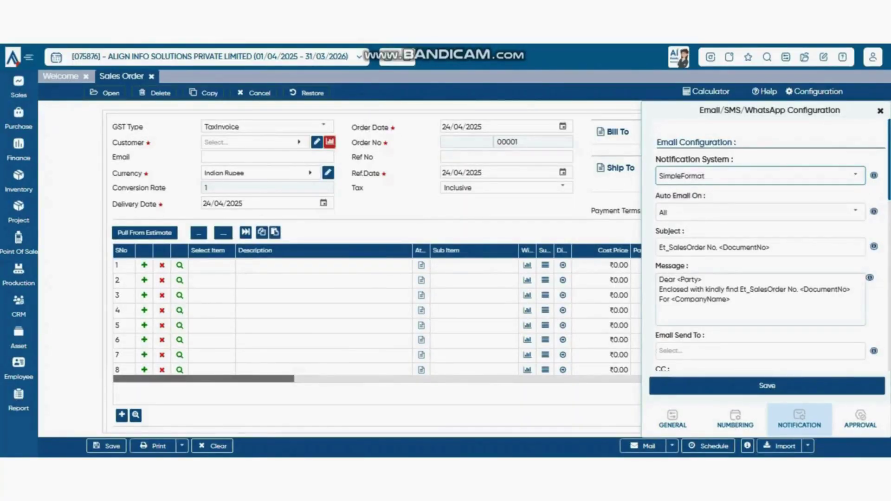
drag(677, 280, 743, 307)
click(742, 307)
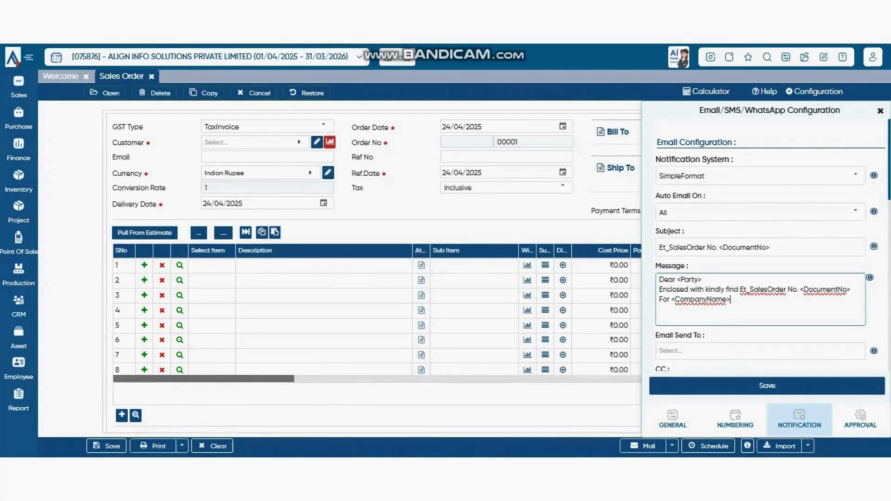
scroll(766, 255, down, 2)
scroll(766, 255, up, 2)
- Keep Auto Email On set to All, check the subject, and view Email Send To choices
click(855, 212)
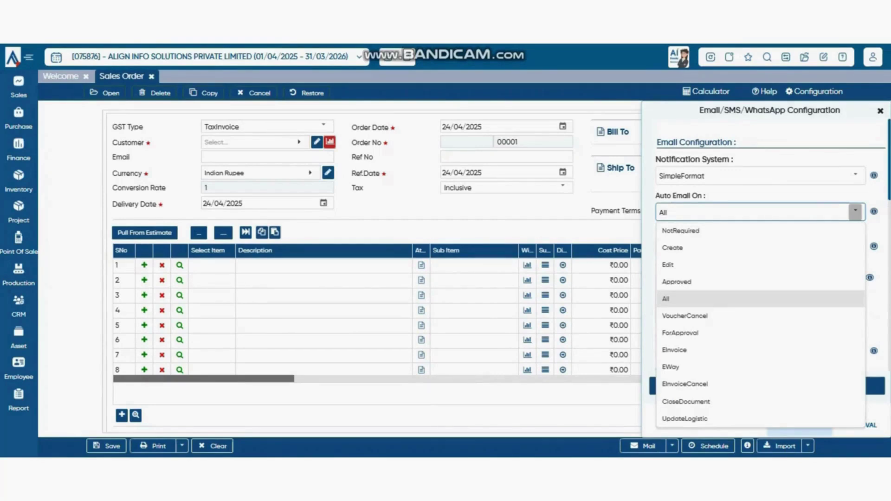
click(855, 212)
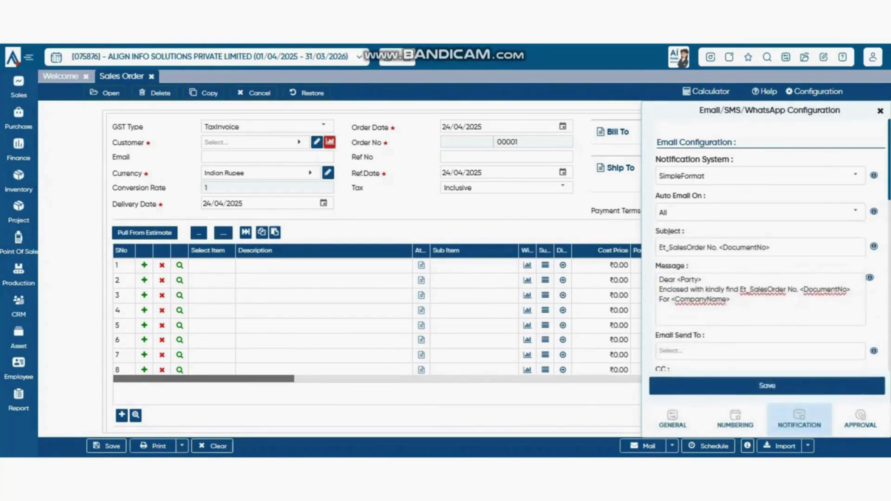
click(856, 212)
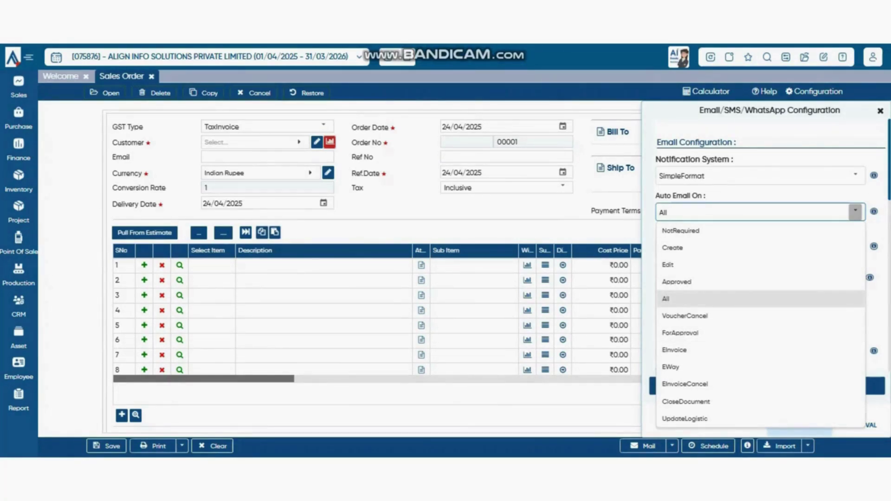
click(761, 196)
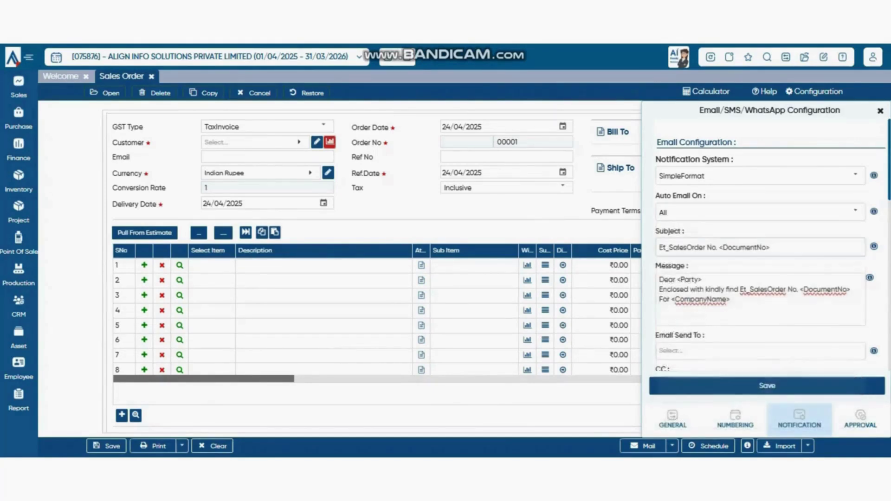
click(771, 248)
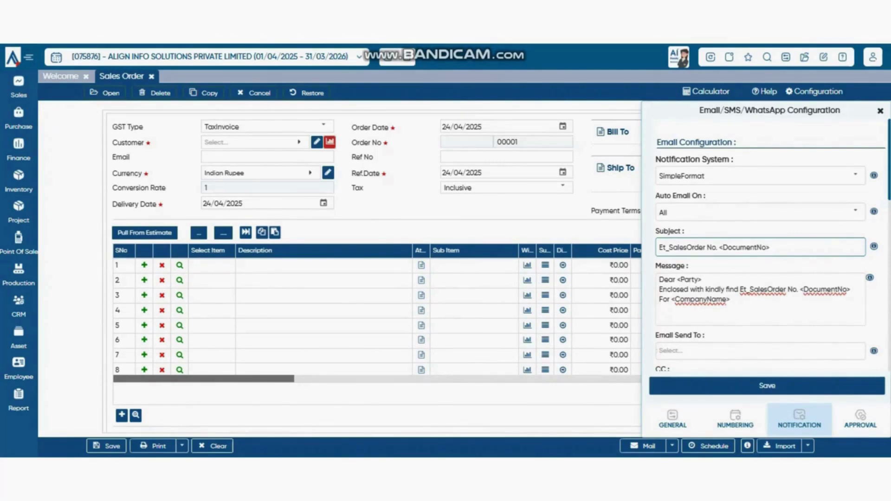
scroll(760, 246, down, 3)
click(761, 155)
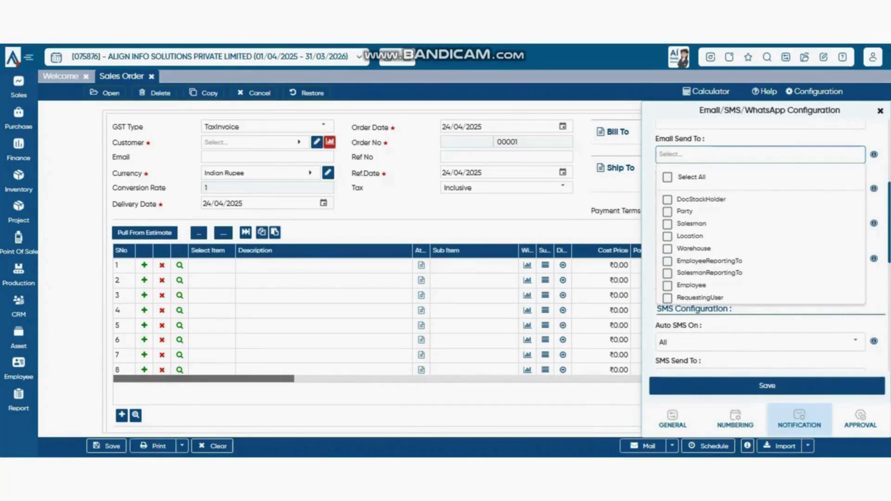
- Pass through CC and BCC, try Attachment, then set Document Print PDF to NotRequired
click(761, 189)
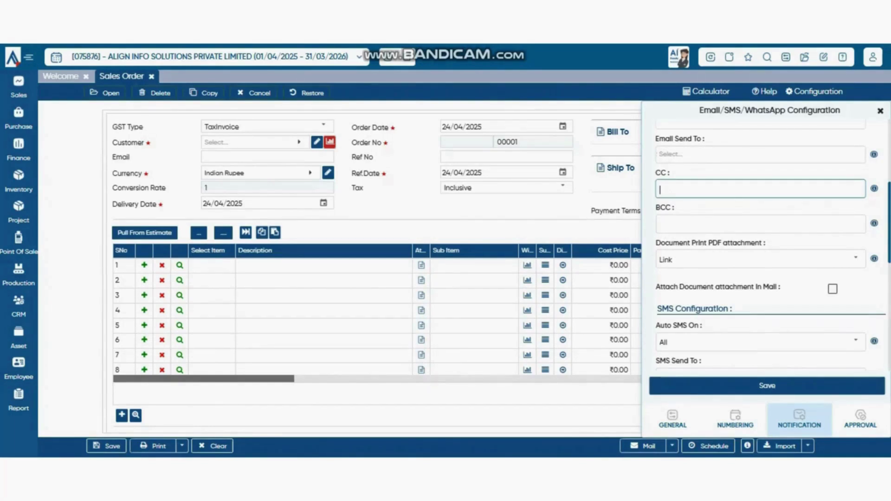
click(760, 225)
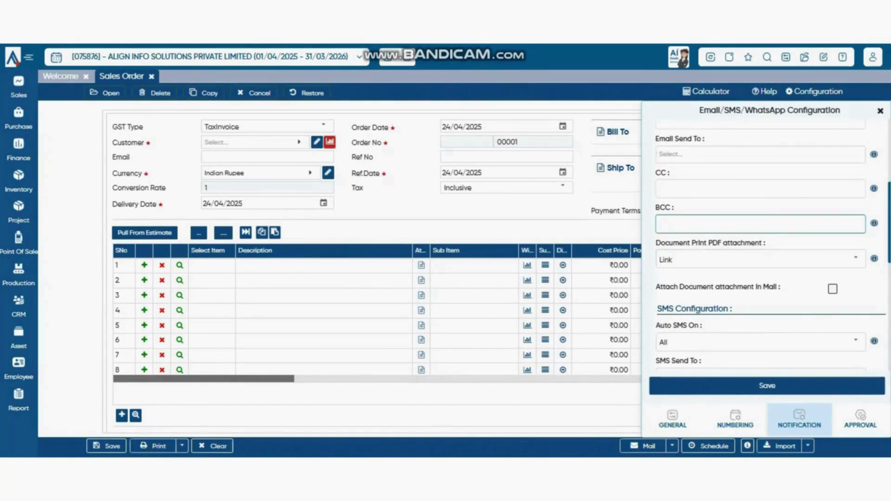
drag(880, 253, 668, 243)
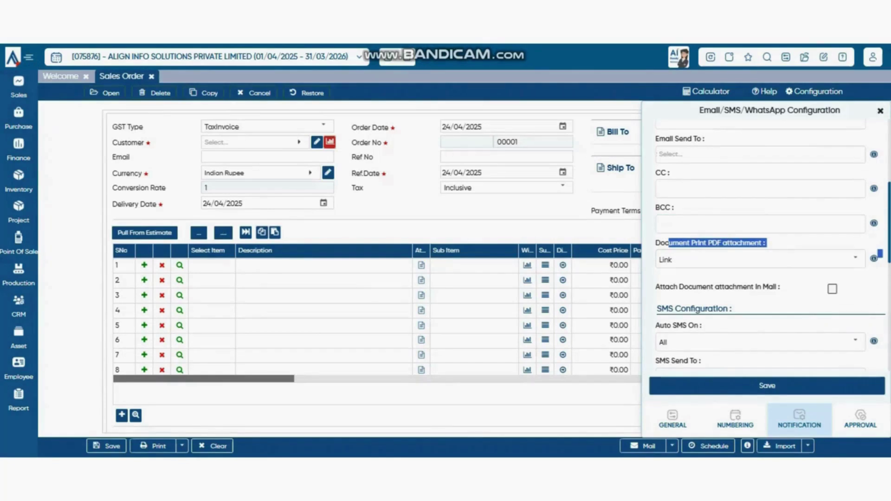
click(855, 259)
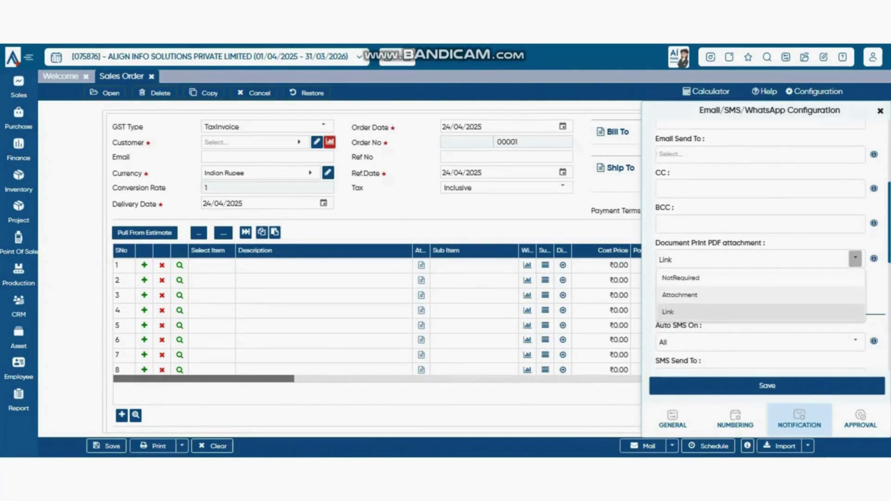
click(679, 295)
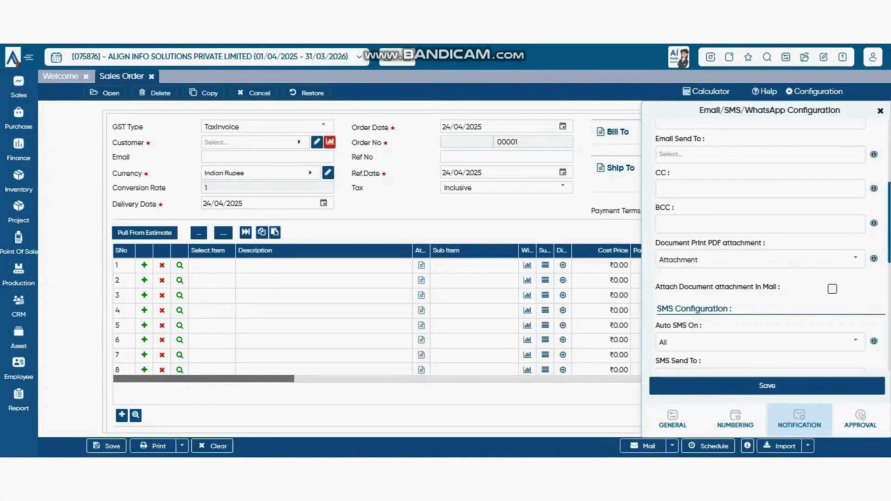
click(855, 259)
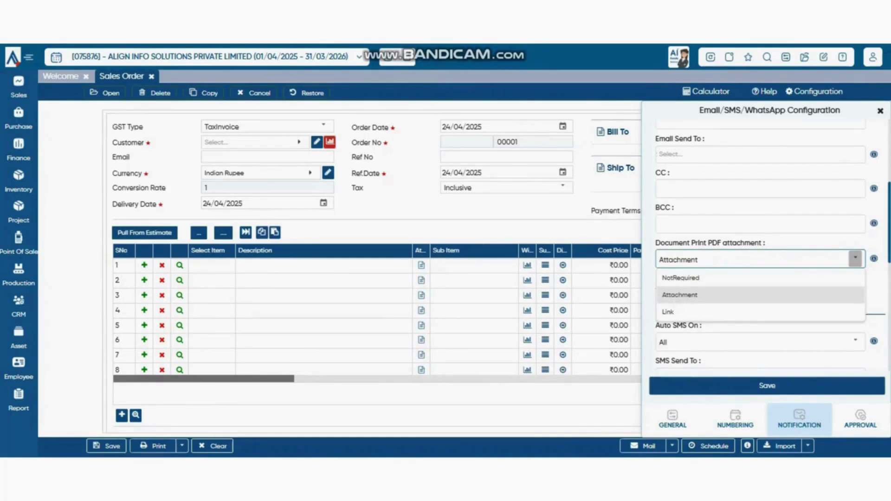
click(681, 278)
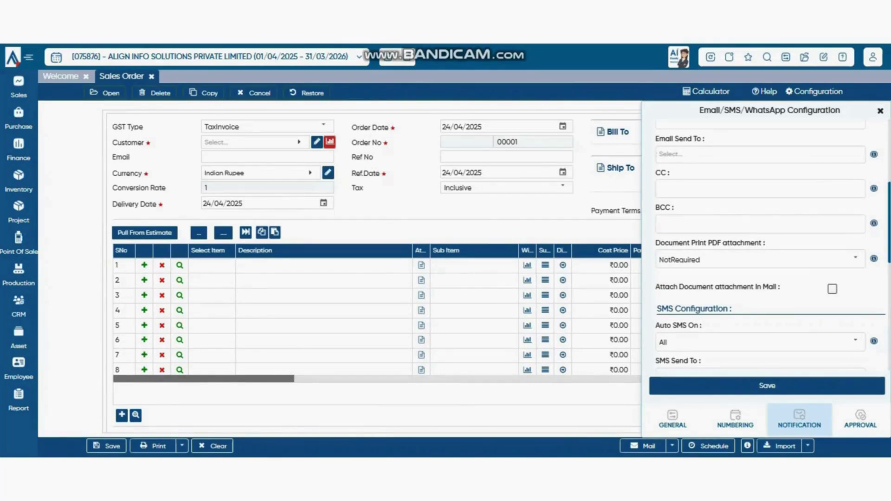
- Scroll through the remaining SMS and WhatsApp notification settings
scroll(766, 250, up, 5)
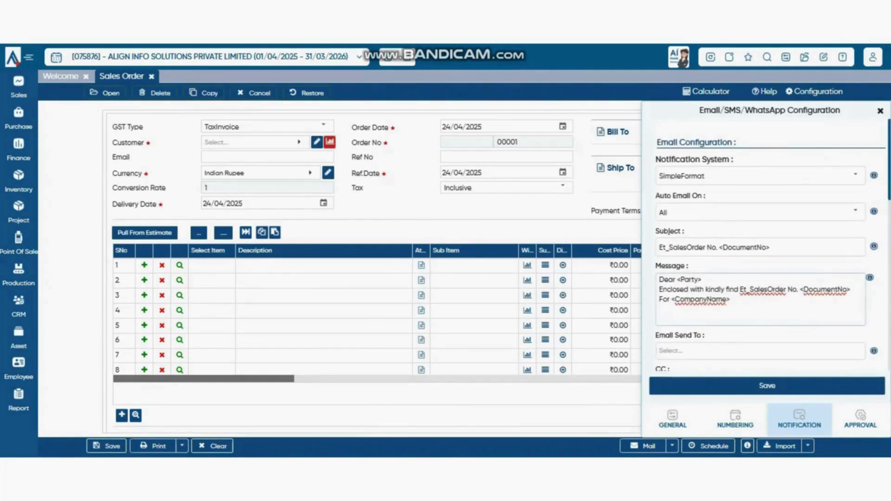
scroll(857, 258, down, 3)
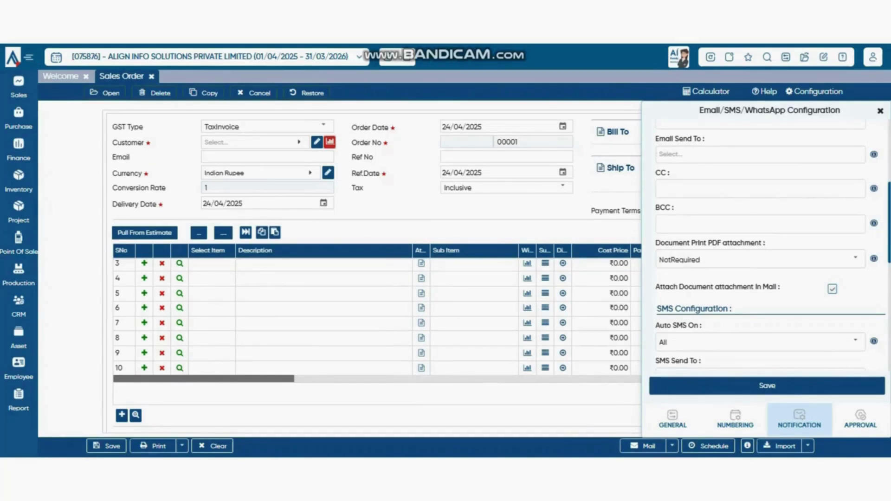
scroll(376, 270, down, 5)
scroll(376, 270, down, 3)
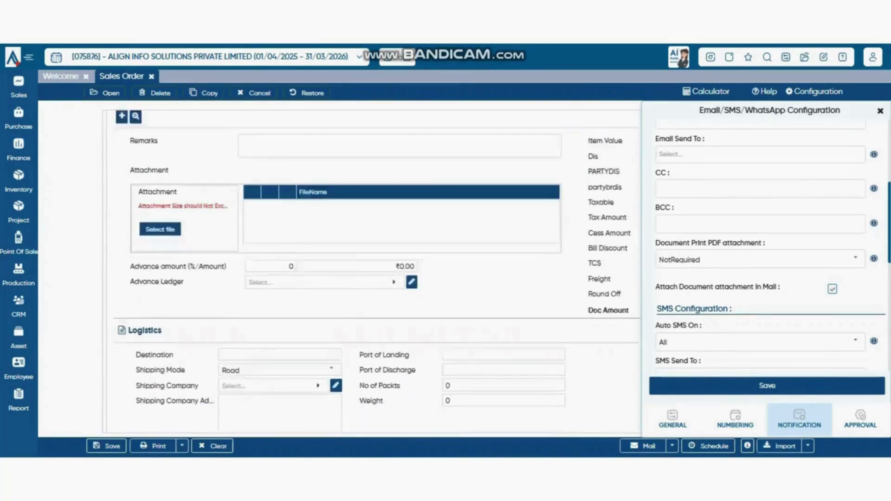
scroll(376, 269, up, 8)
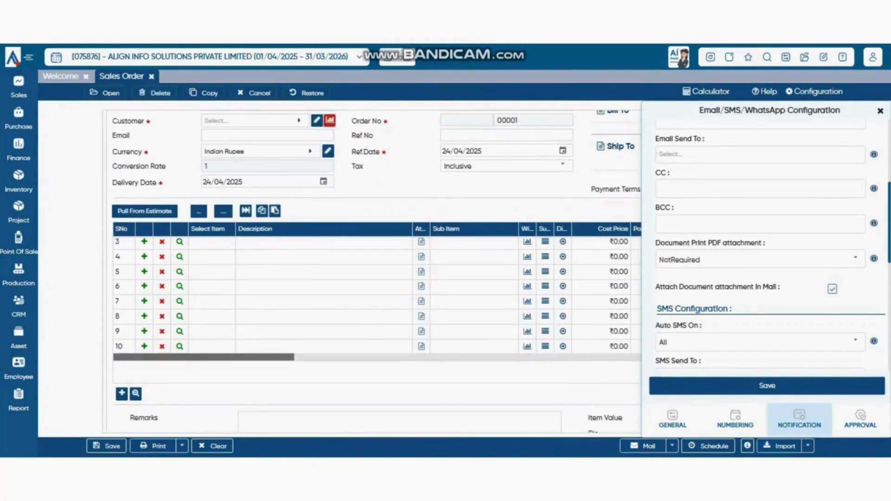
scroll(761, 247, down, 3)
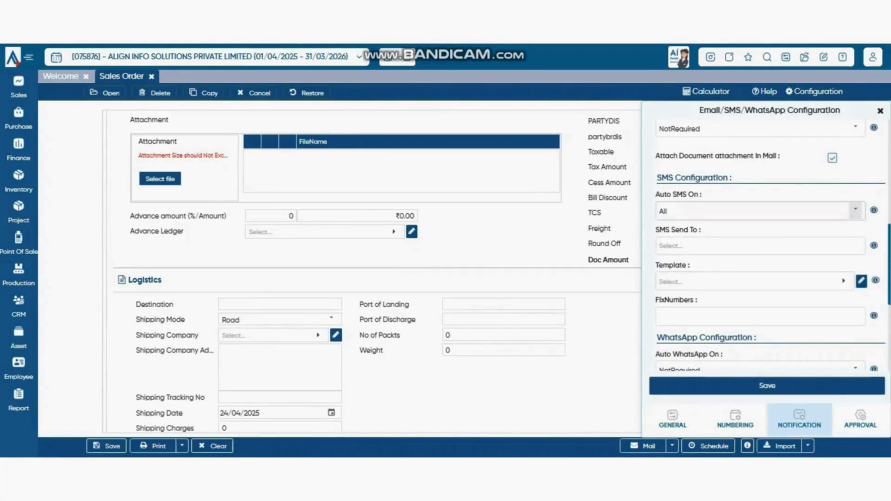
- Review SMS settings, keeping Auto SMS On at All with no recipients or template
click(855, 210)
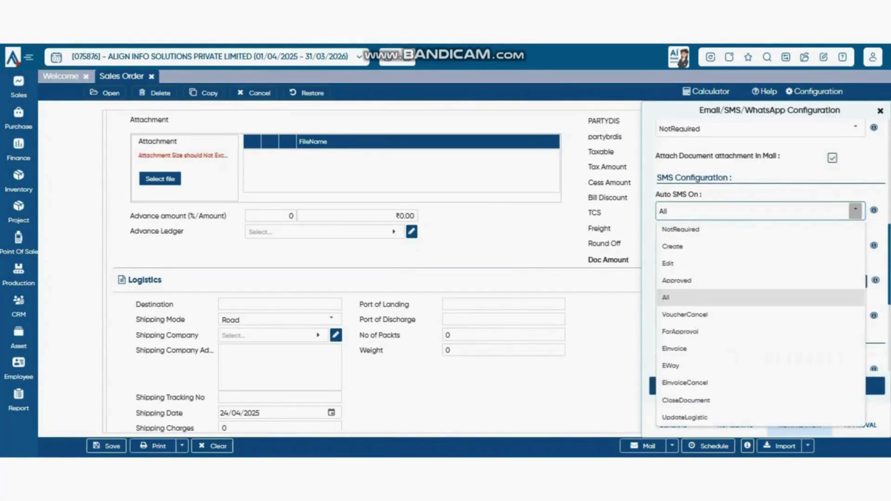
click(856, 211)
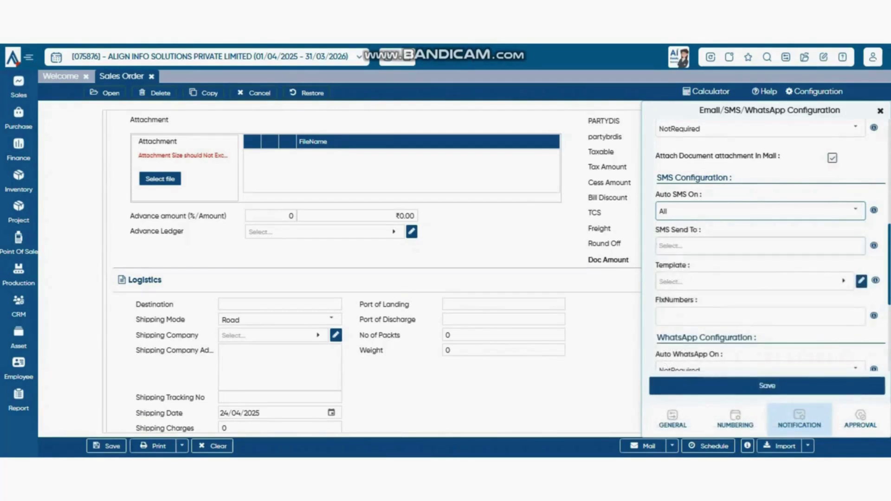
click(761, 246)
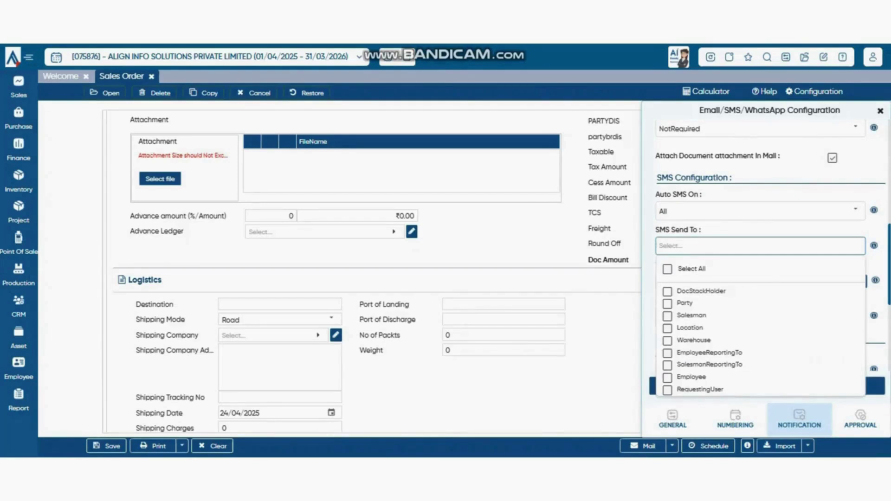
scroll(761, 246, down, 3)
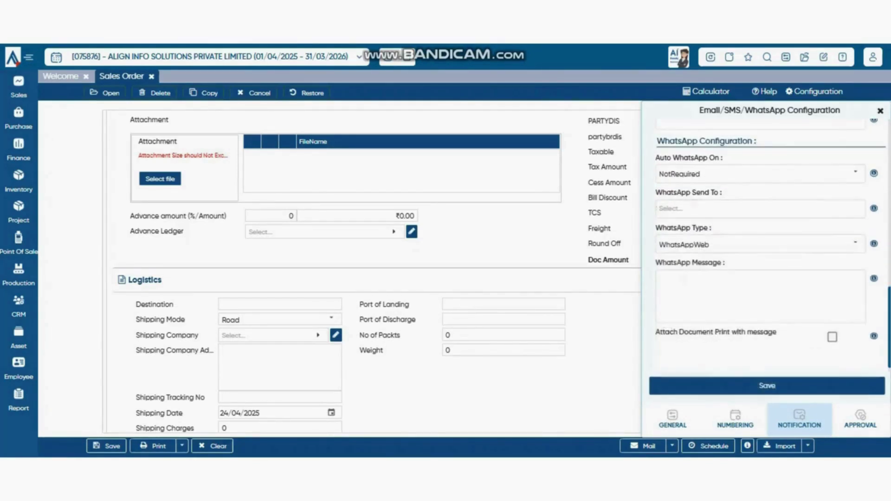
scroll(760, 246, up, 2)
click(843, 215)
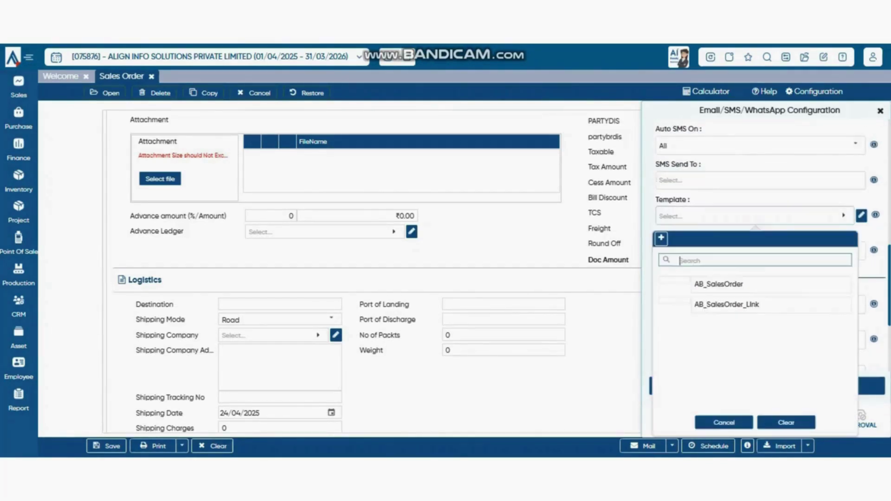
click(725, 422)
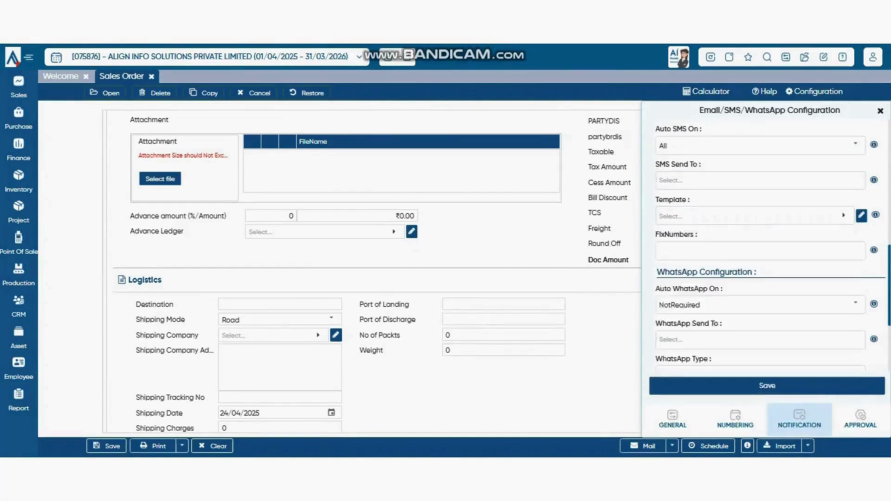
click(761, 251)
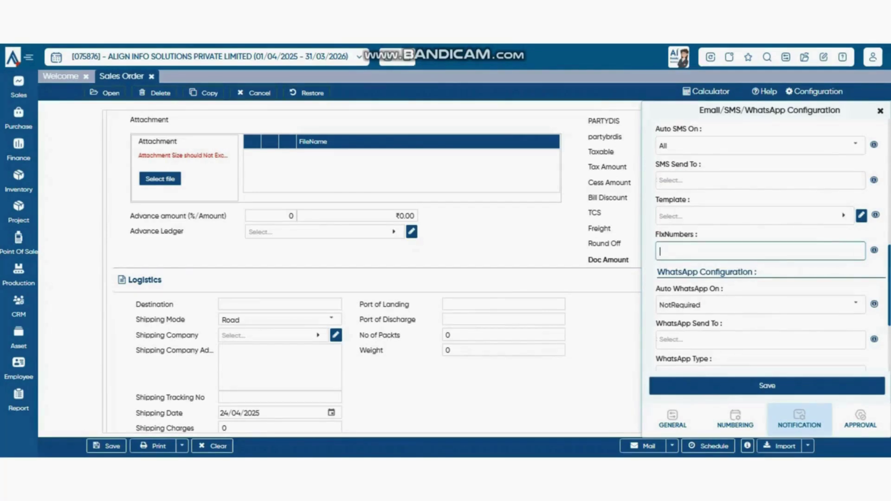
scroll(766, 255, down, 3)
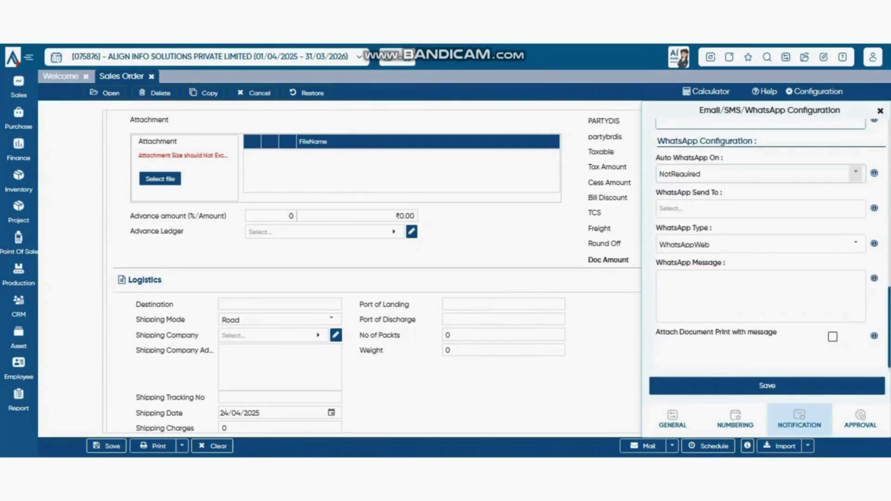
- Review WhatsApp settings, keeping auto WhatsApp NotRequired and the WhatsAppWeb type
click(855, 173)
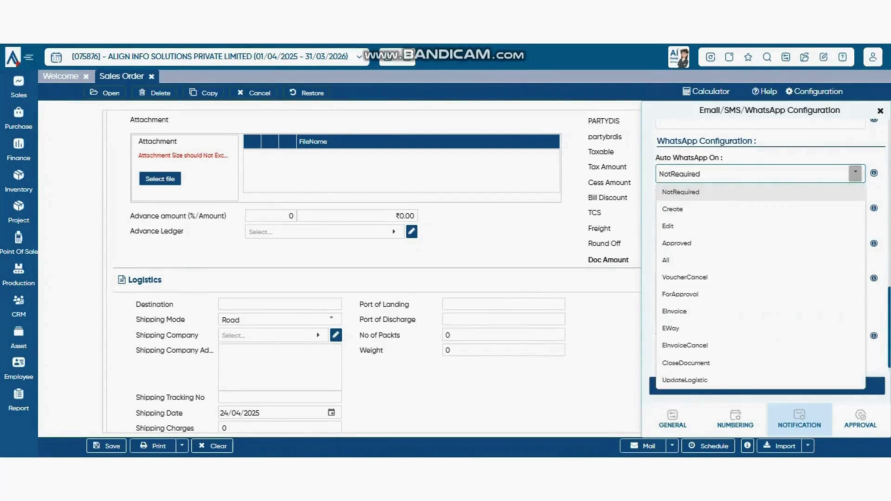
click(856, 174)
click(855, 173)
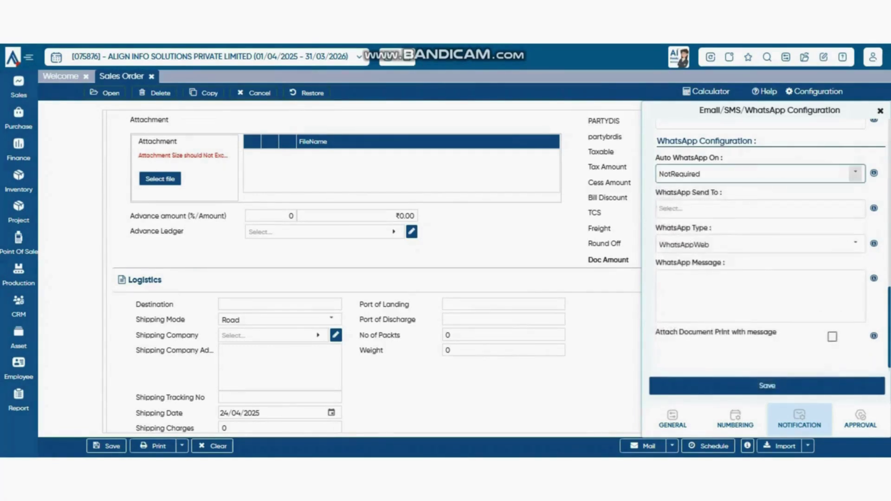
click(856, 174)
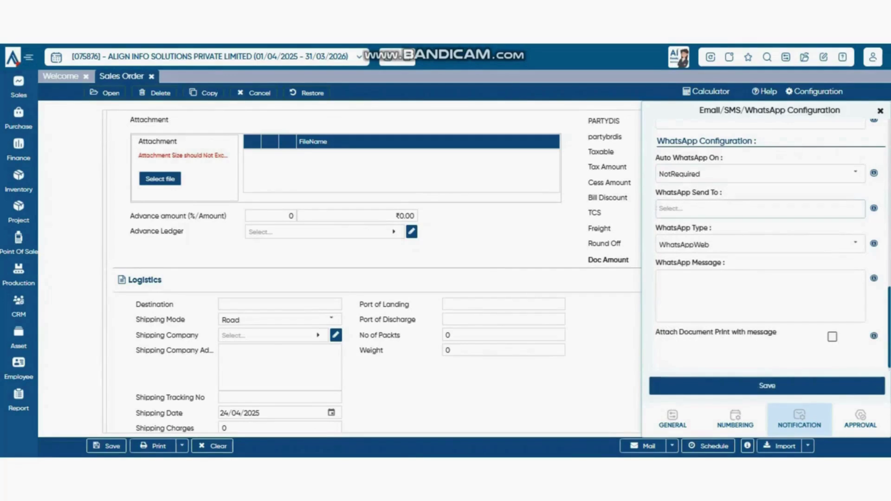
click(760, 209)
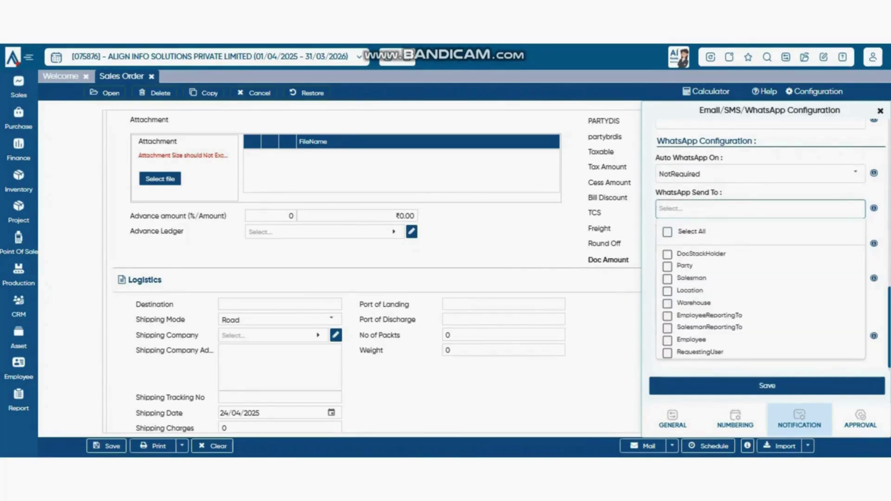
click(830, 192)
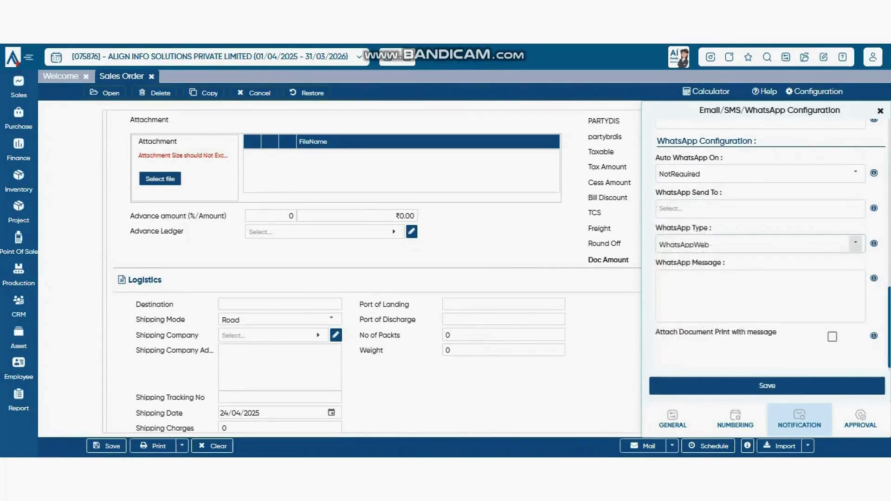
click(855, 244)
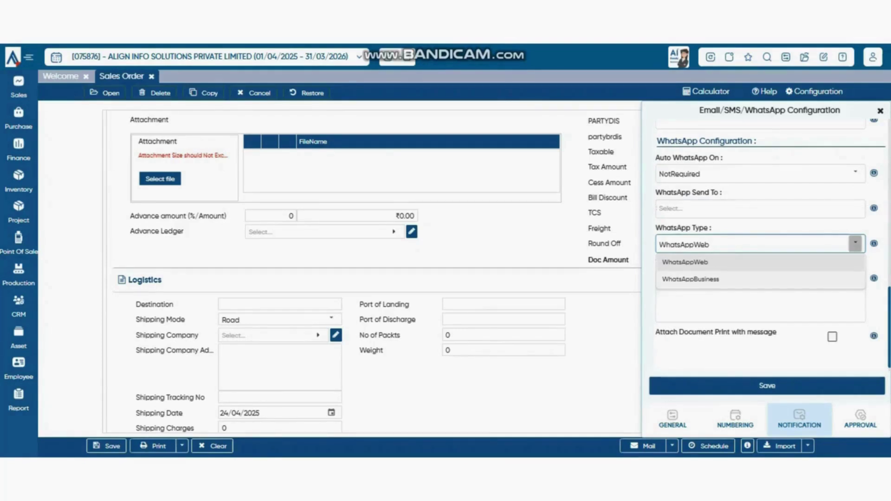
click(760, 304)
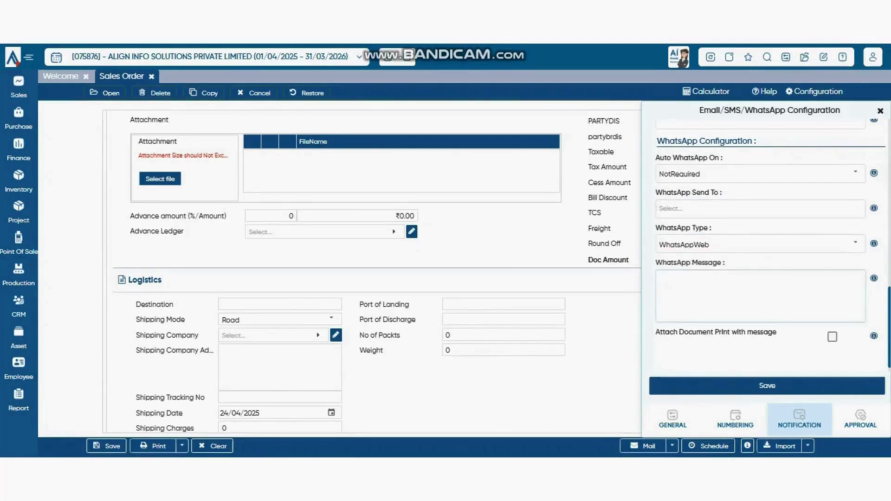
scroll(766, 246, up, 3)
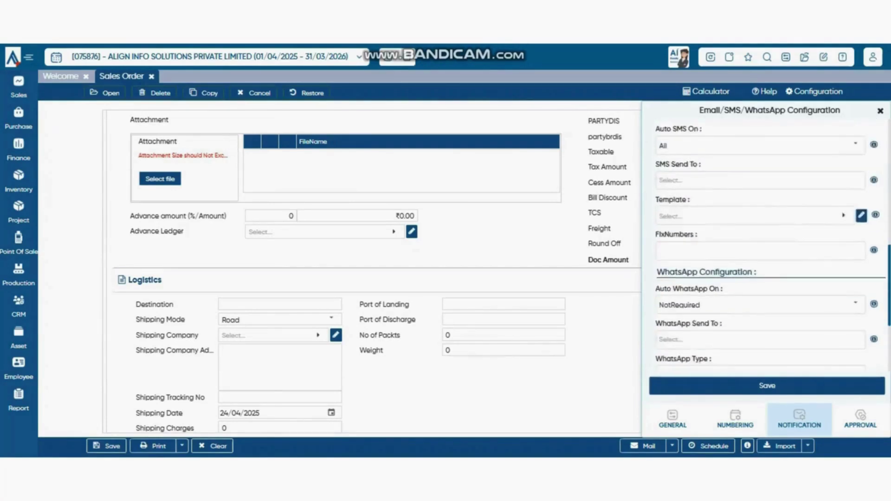
scroll(766, 246, down, 3)
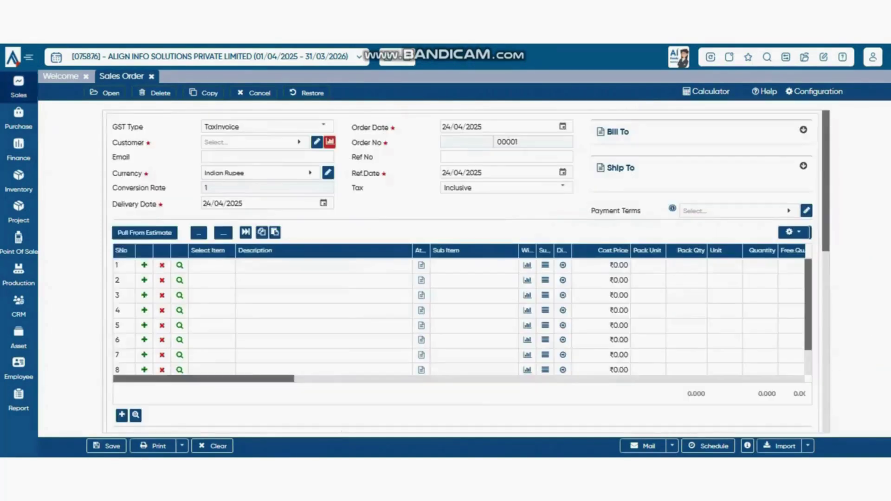
- Search 'btw' and select BTW INDIA PVT. LTD. as the return challan's customer
click(19, 87)
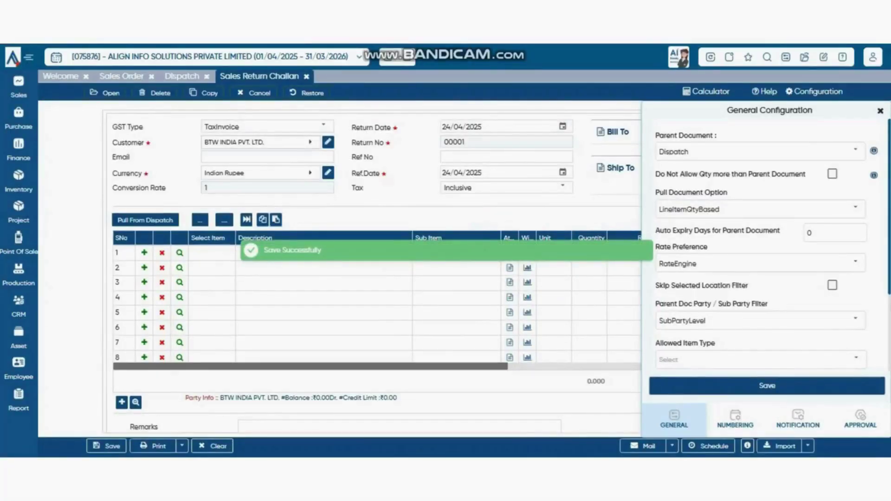
click(261, 142)
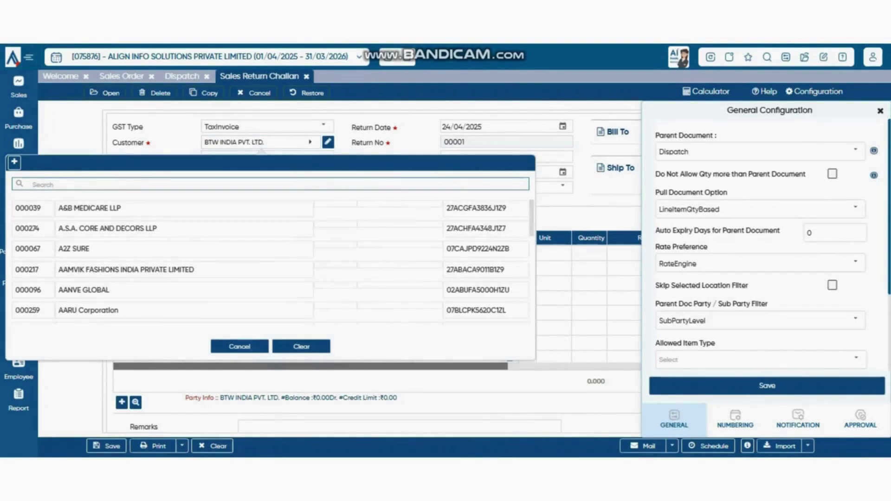
text(btw)
key(Down)
key(Return)
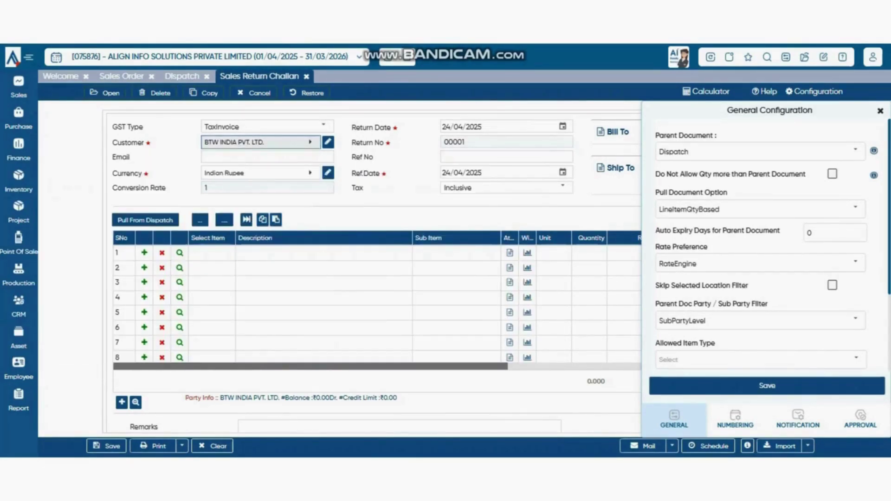
- Pull dispatch 00001/25-26 into the challan, then start a new Sales Invoice
click(145, 220)
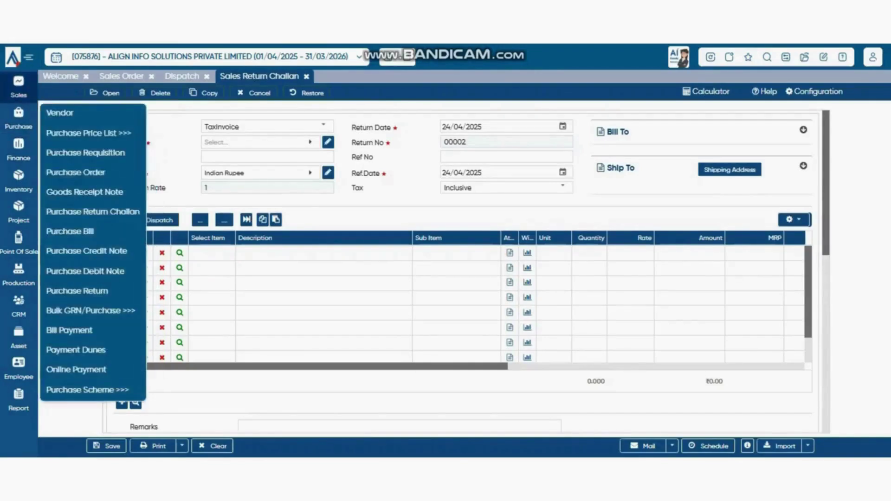
mouse_move(19, 87)
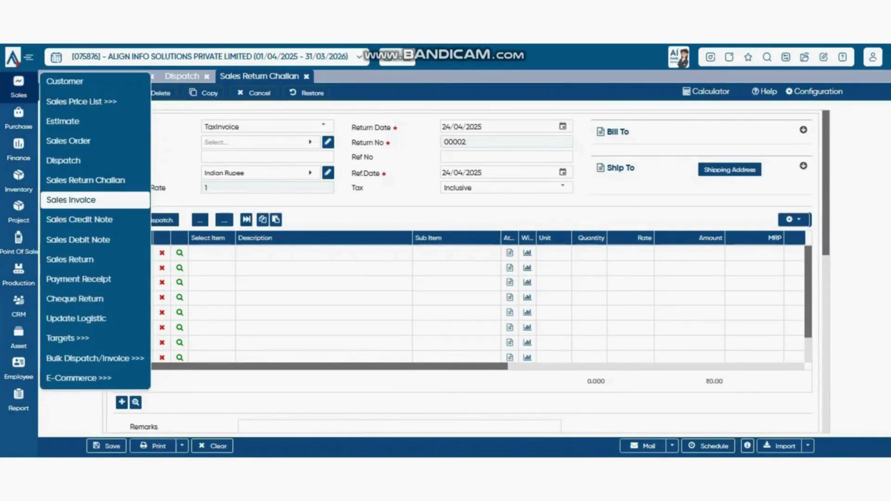
click(71, 200)
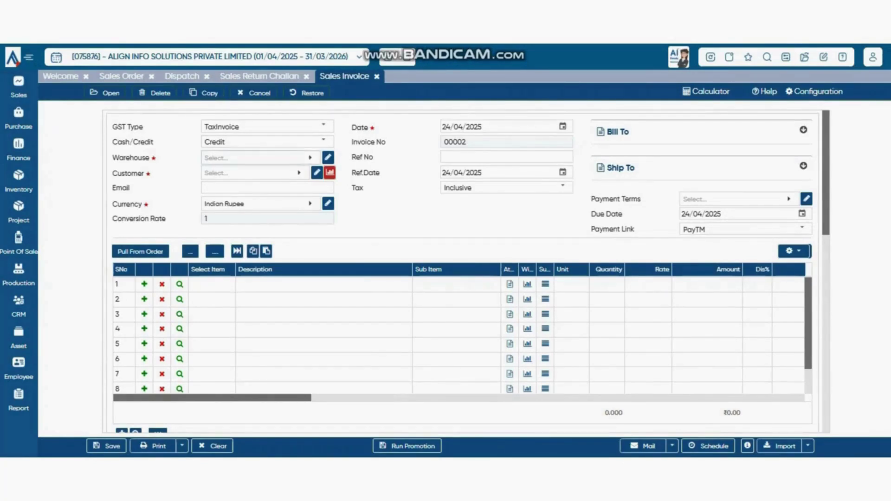
- Pick the Default warehouse and save Dispatch as the invoice's parent document
click(260, 158)
click(218, 223)
click(814, 92)
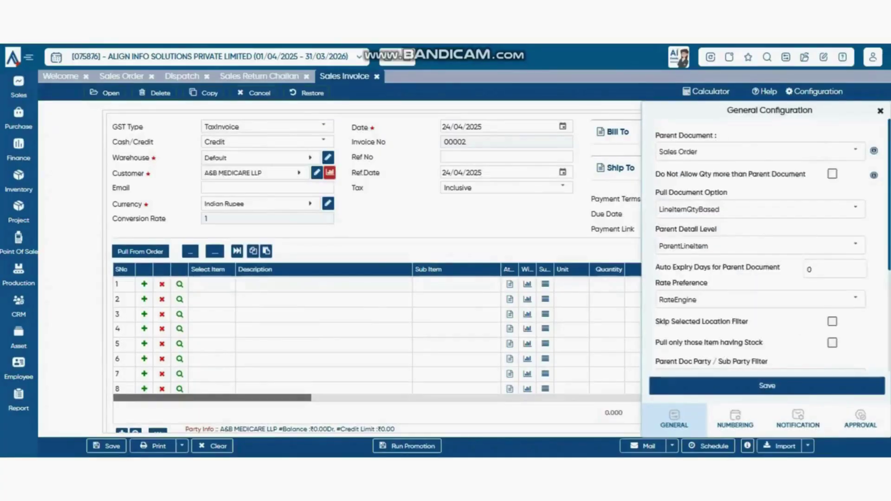
click(855, 151)
click(680, 221)
click(767, 386)
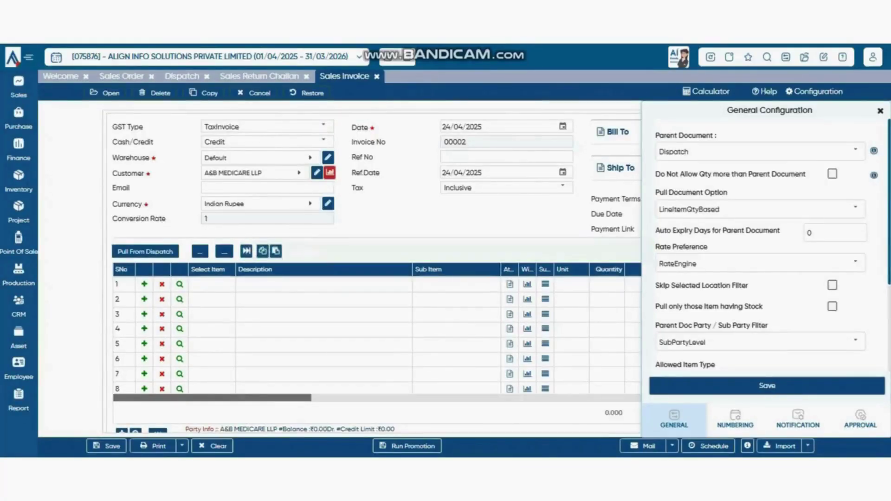
- Pull from dispatch to load BTW INDIA PVT. LTD.'s ₹50,000 line
click(145, 252)
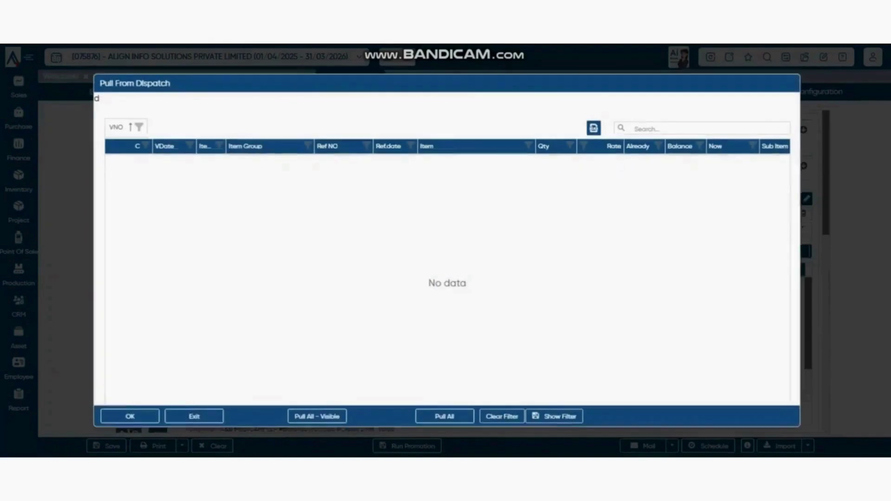
key(Escape)
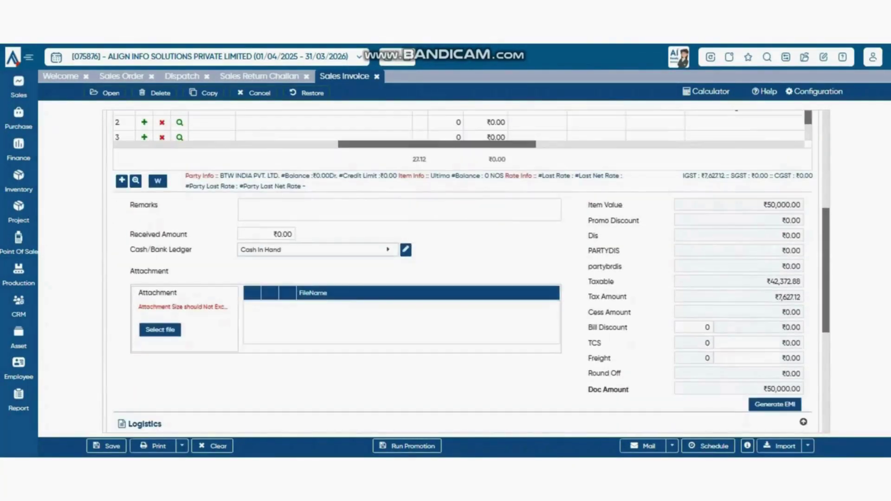
click(269, 234)
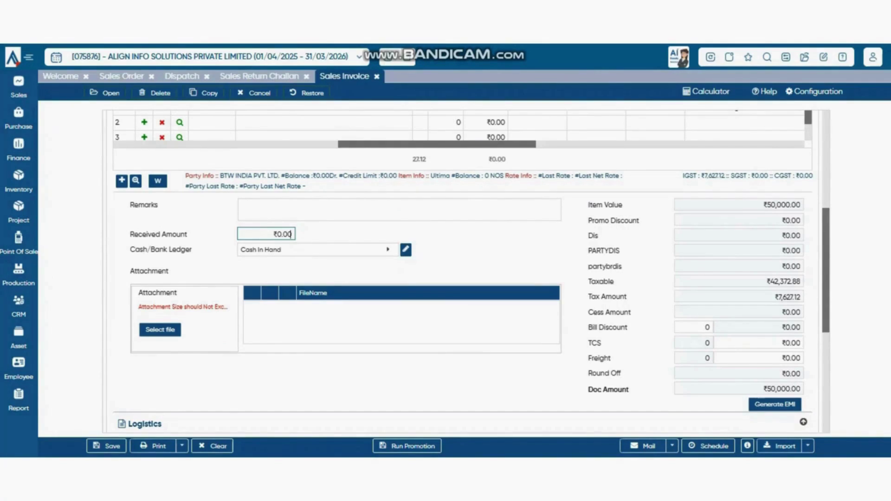
- Enter 5000 as the received amount against the UPI ledger, then open Generate EMI
drag(273, 235, 292, 235)
click(318, 250)
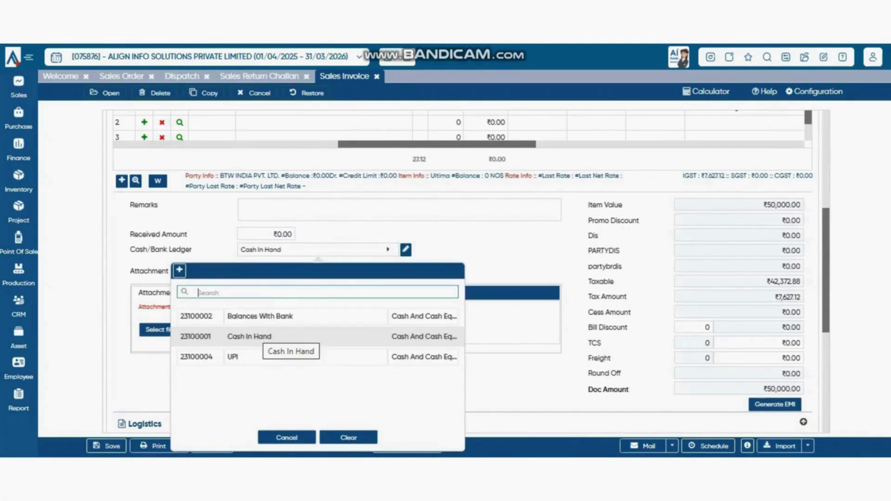
drag(293, 234, 276, 235)
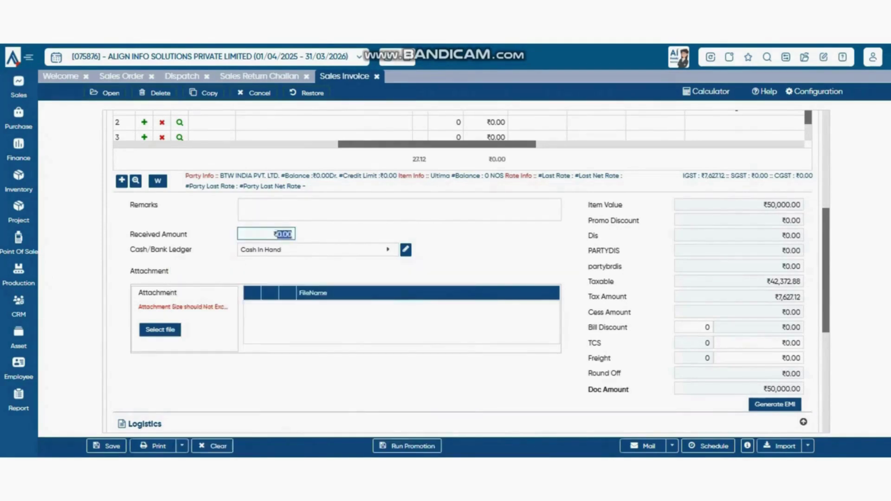
scroll(462, 272, up, 3)
scroll(463, 272, down, 4)
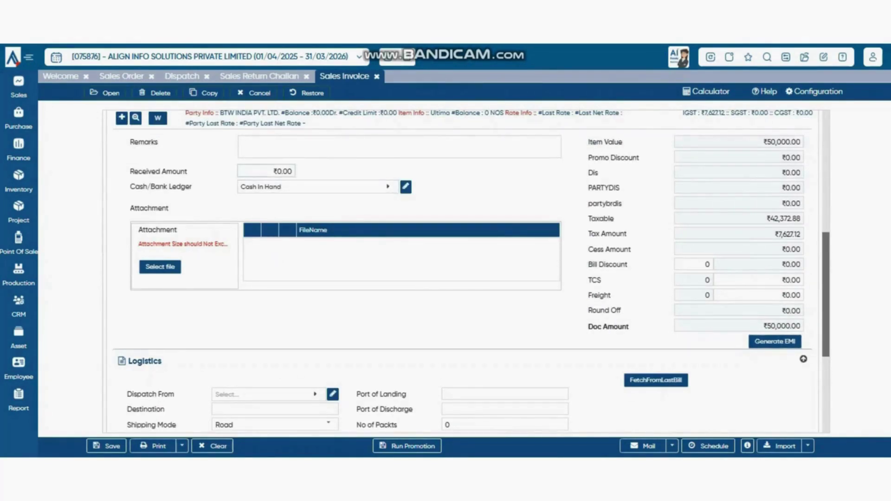
click(277, 172)
key(ctrl+a)
text(5000)
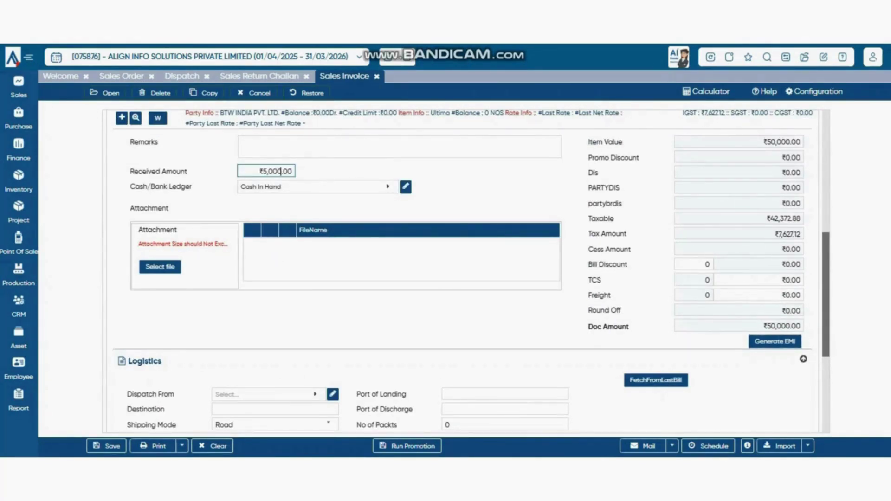
click(320, 186)
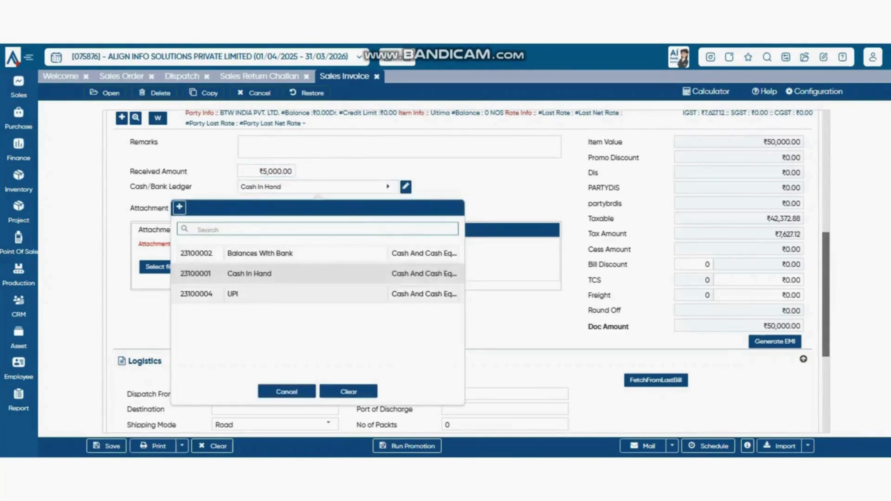
click(278, 294)
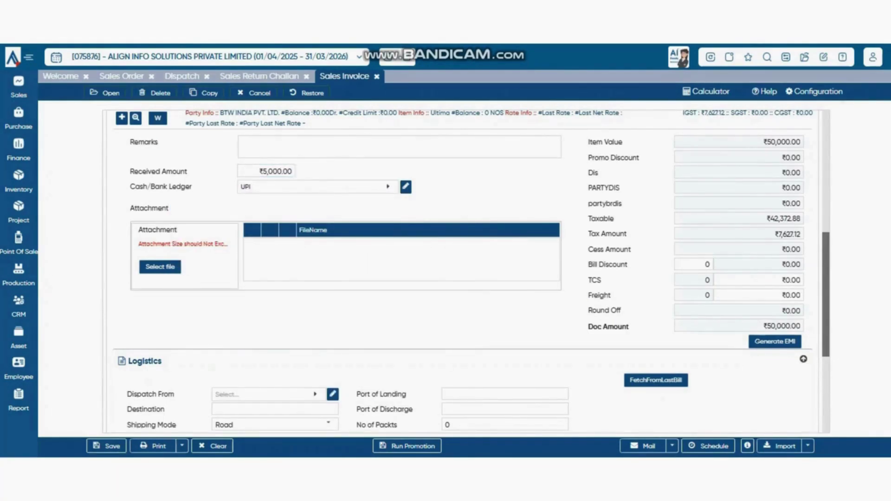
click(775, 342)
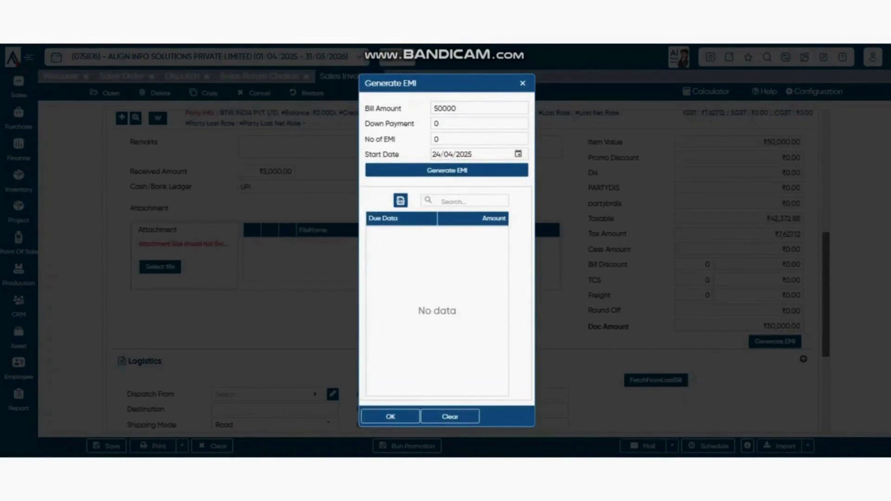
- Generate a 6-installment EMI schedule for bill amount 45000 with 5000 down payment
click(479, 108)
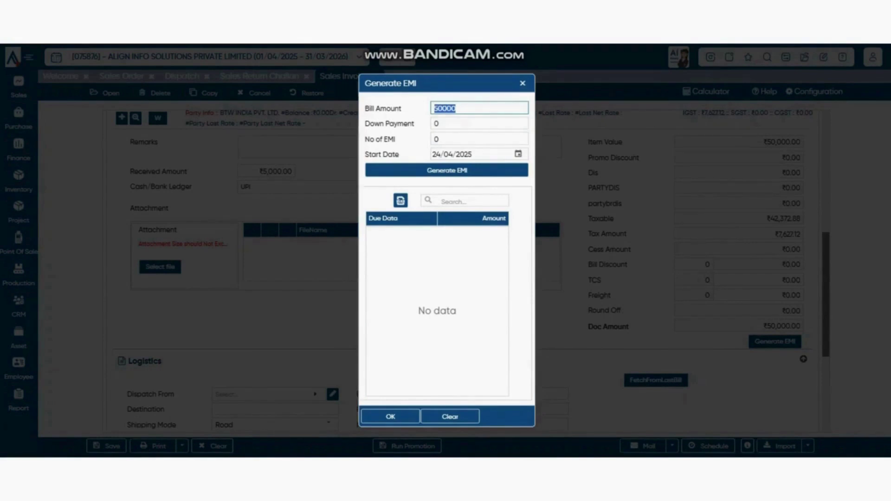
text(45000)
key(Tab)
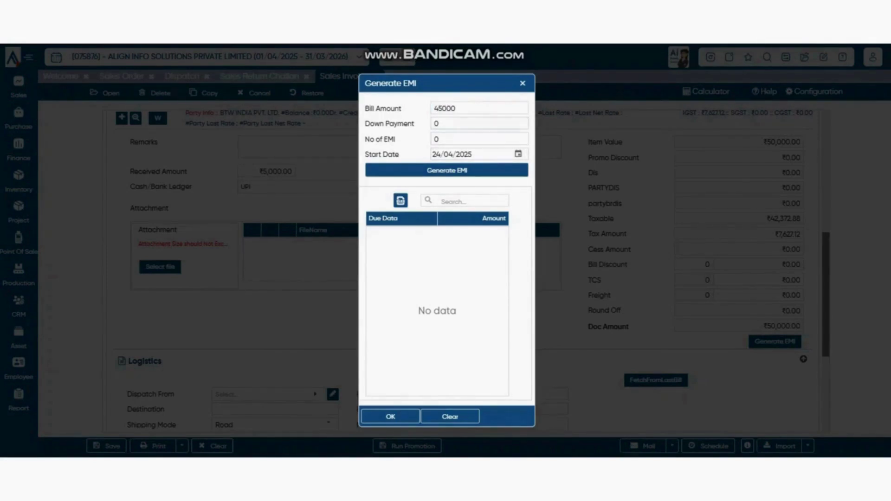
click(441, 124)
key(ctrl+a)
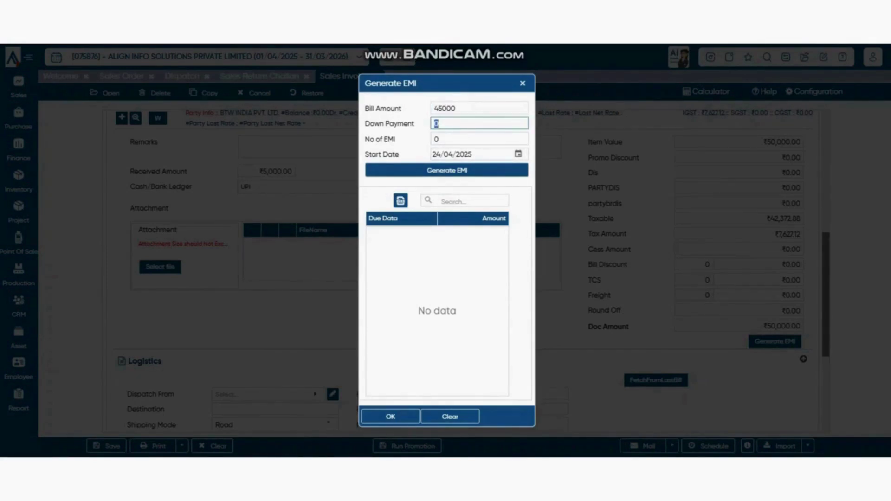
text(5000)
key(Tab)
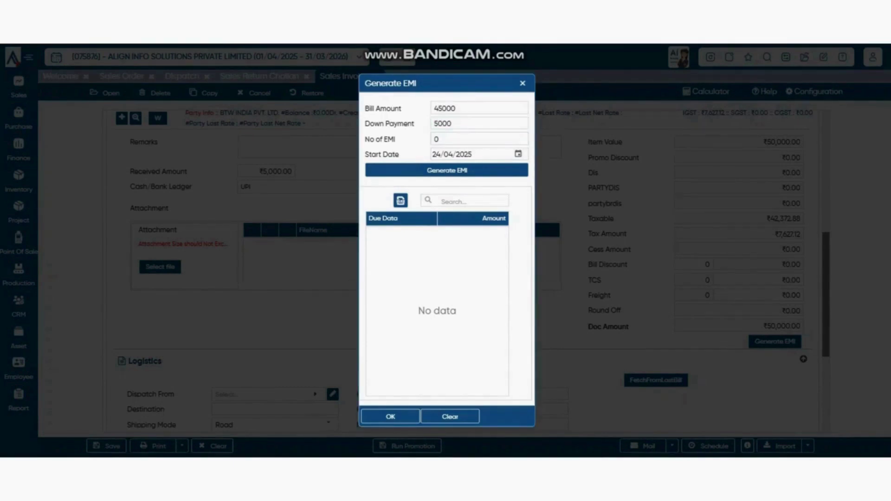
key(Tab)
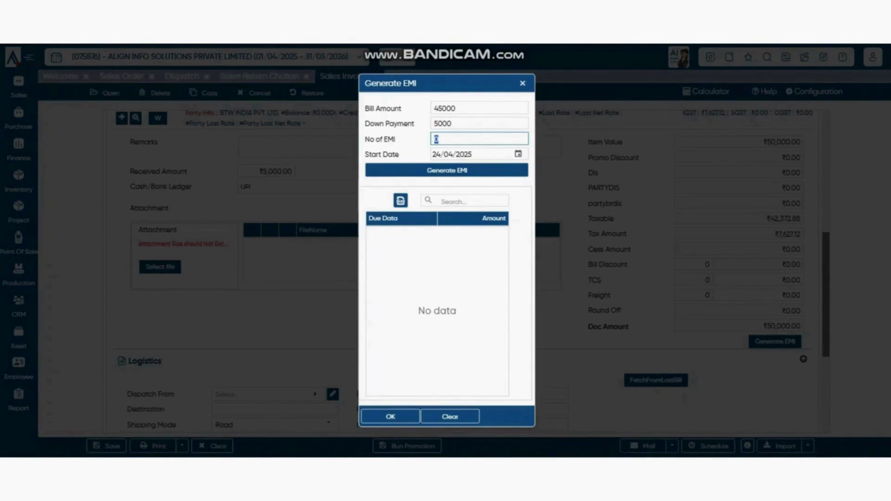
text(6)
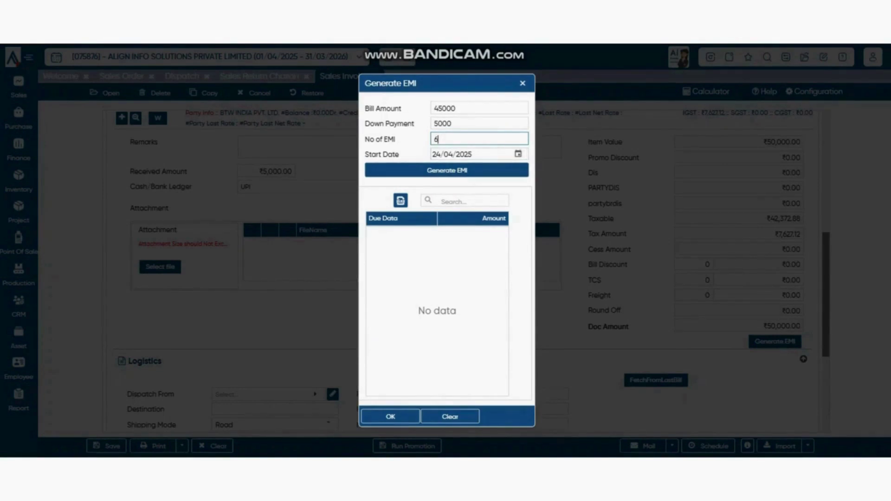
click(447, 170)
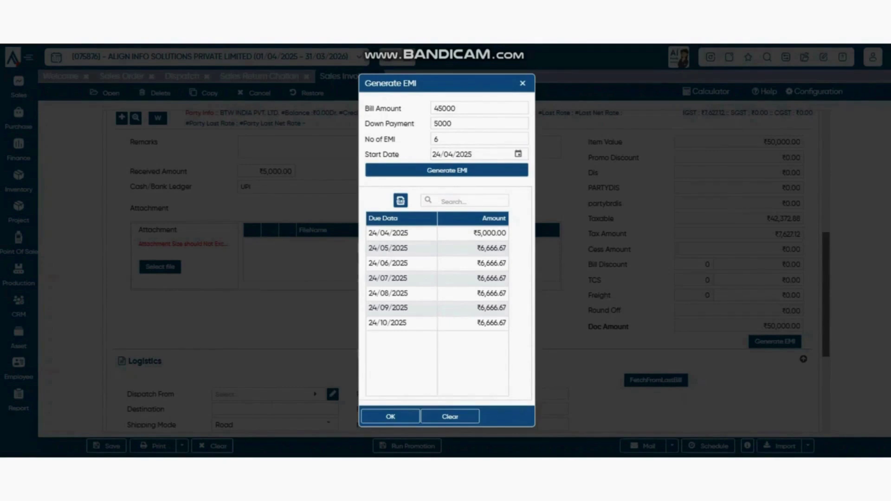
- Accept the EMI schedule, recheck it, and close the EMI window
click(390, 416)
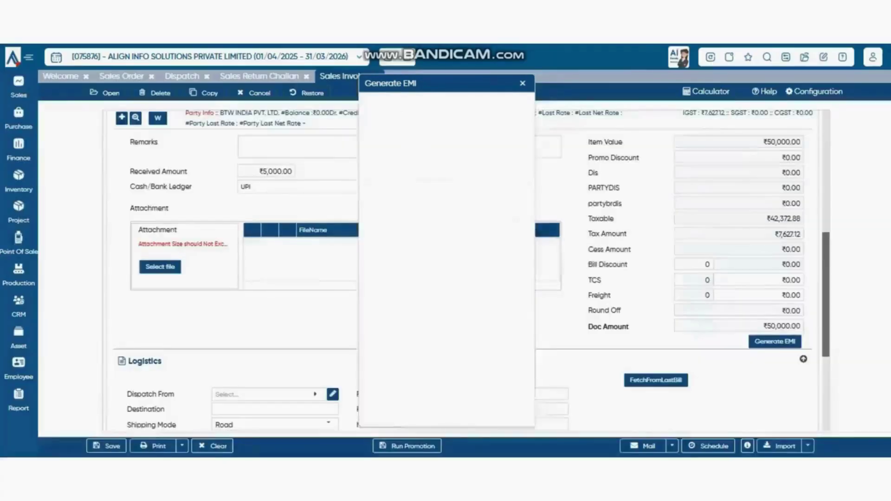
click(775, 342)
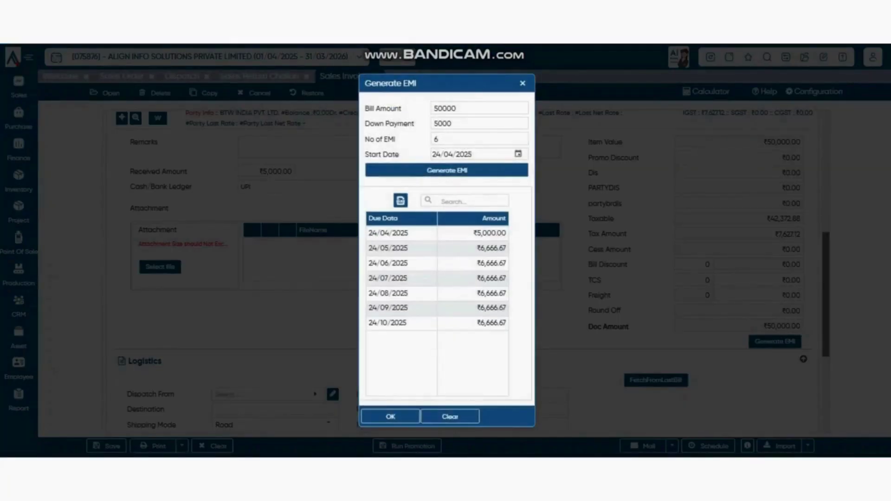
click(390, 417)
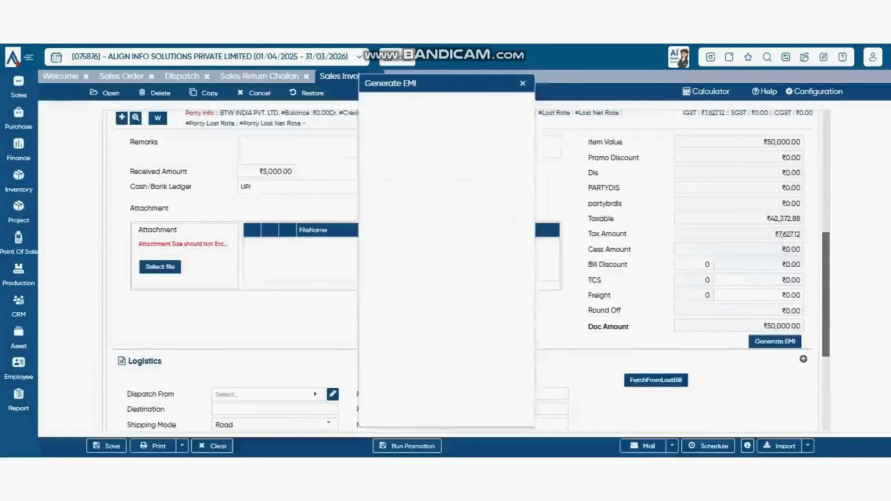
click(775, 341)
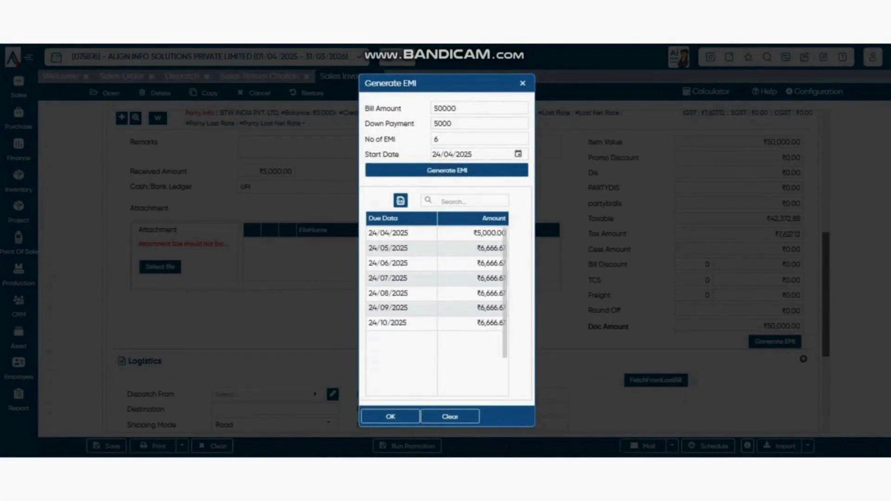
click(390, 417)
scroll(466, 271, down, 4)
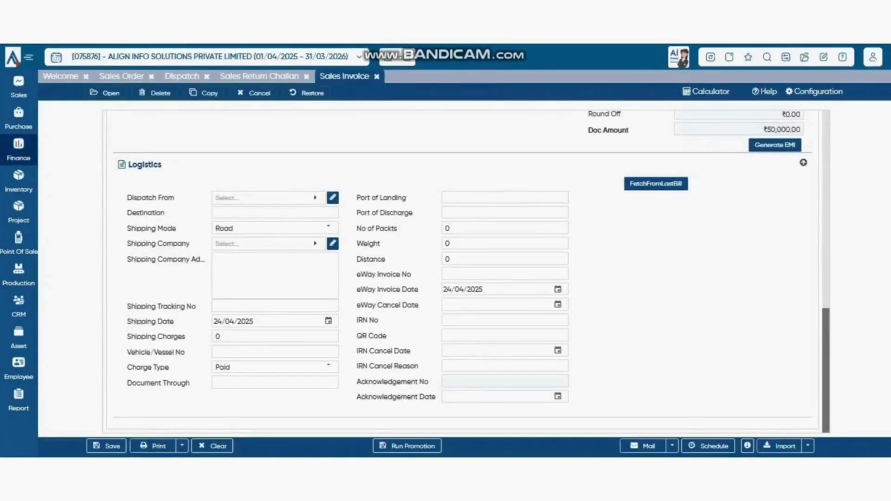
- Check the Sales Invoice's Mail sending options, then dismiss them
scroll(466, 271, up, 10)
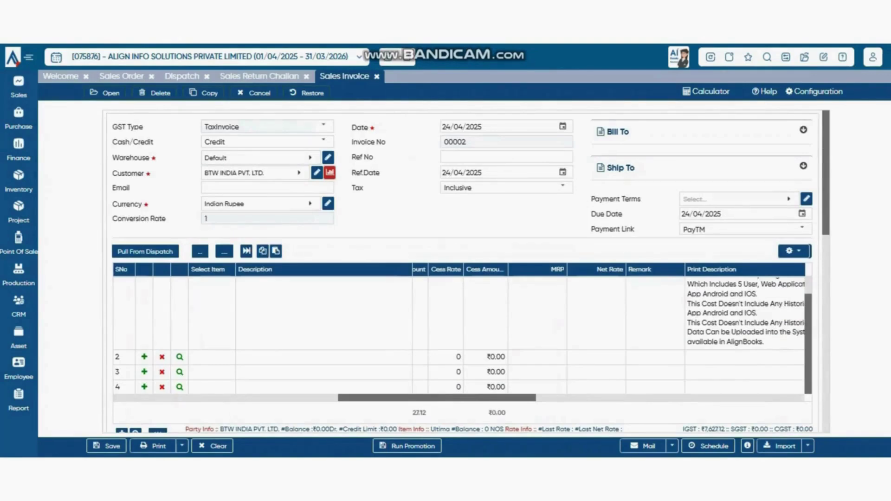
scroll(466, 272, down, 10)
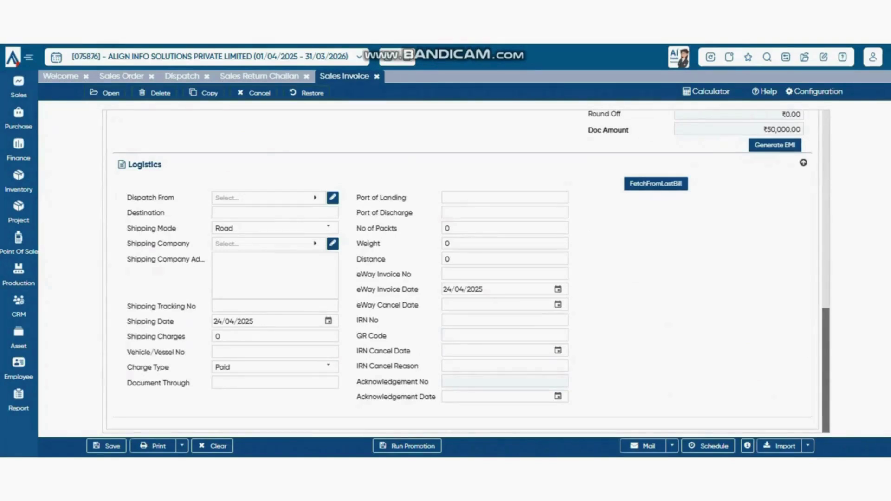
scroll(466, 272, up, 3)
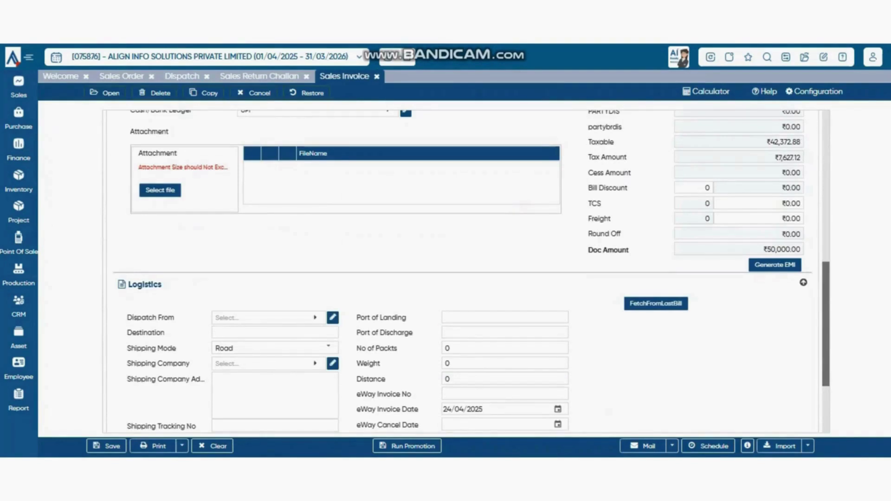
click(672, 446)
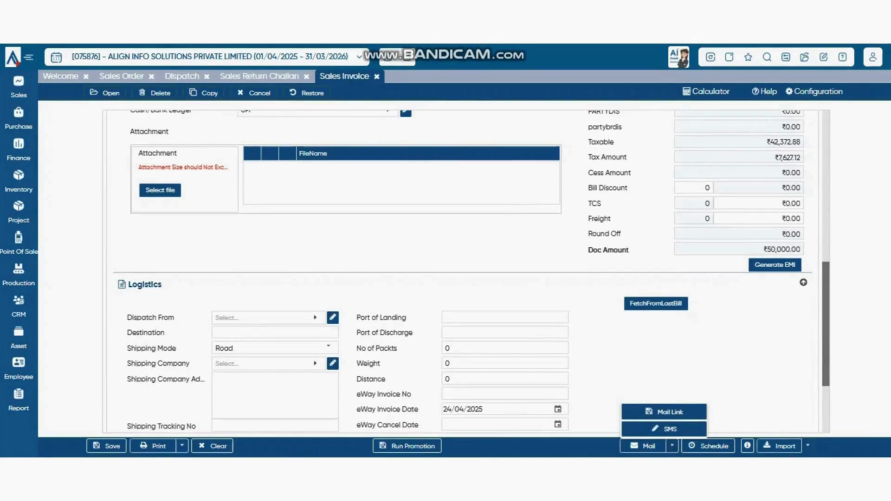
click(808, 446)
click(808, 445)
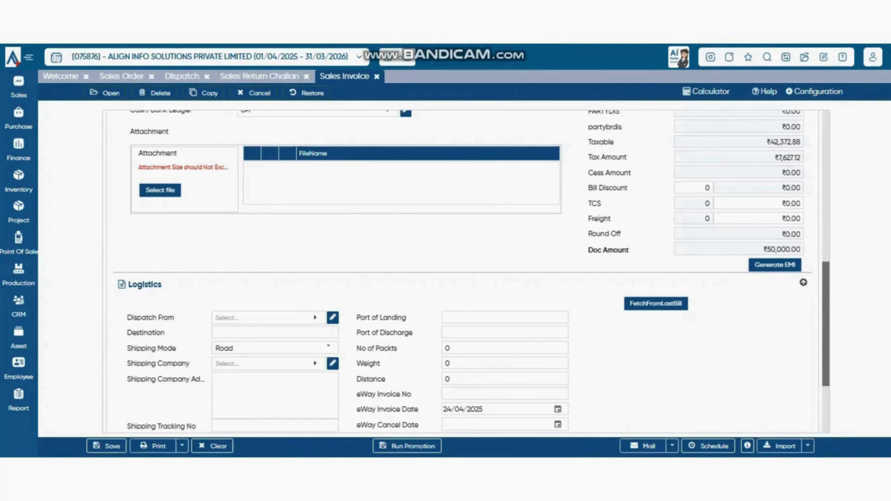
scroll(464, 269, down, 3)
scroll(464, 270, up, 5)
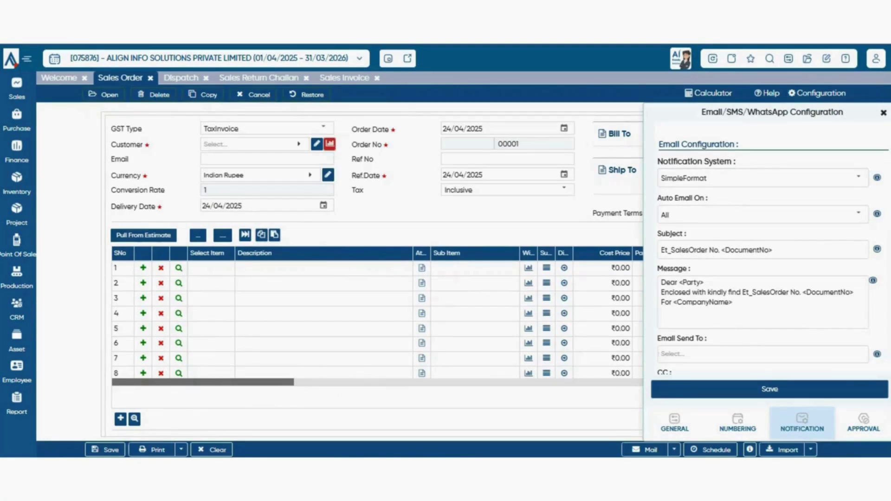
- Keep the notification system at SimpleFormat and Auto Email On at All
click(858, 177)
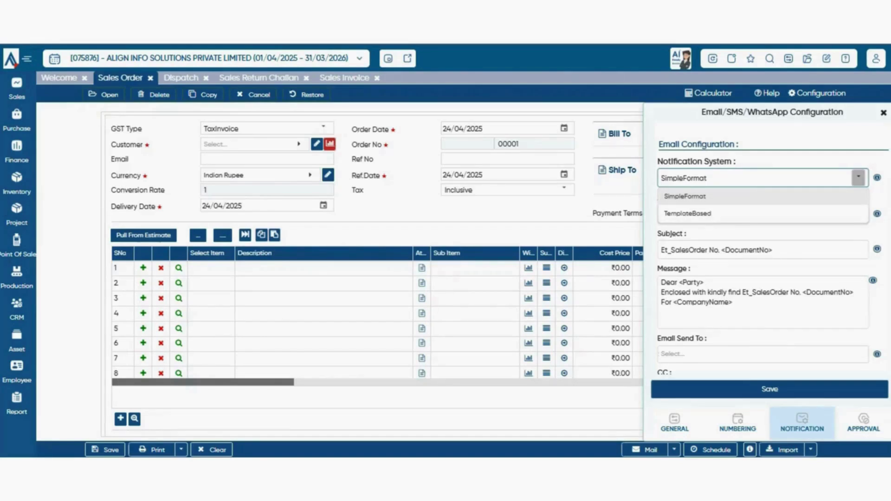
click(762, 196)
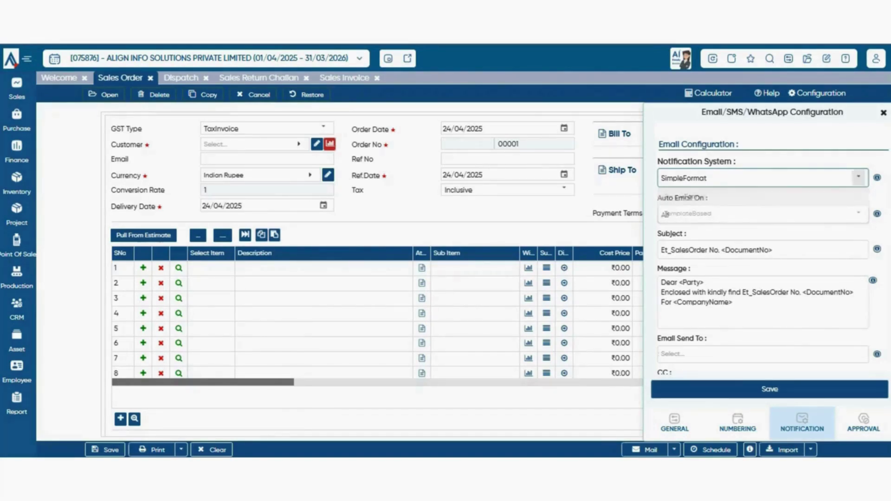
click(859, 177)
click(763, 196)
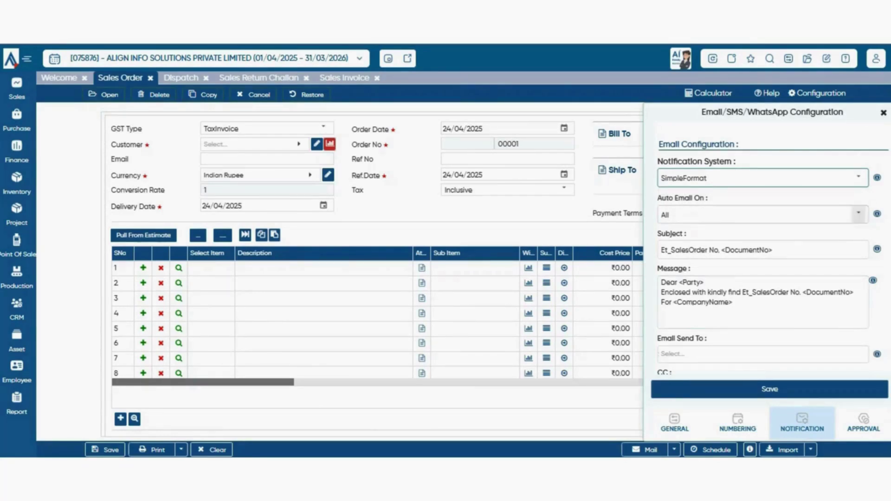
click(858, 214)
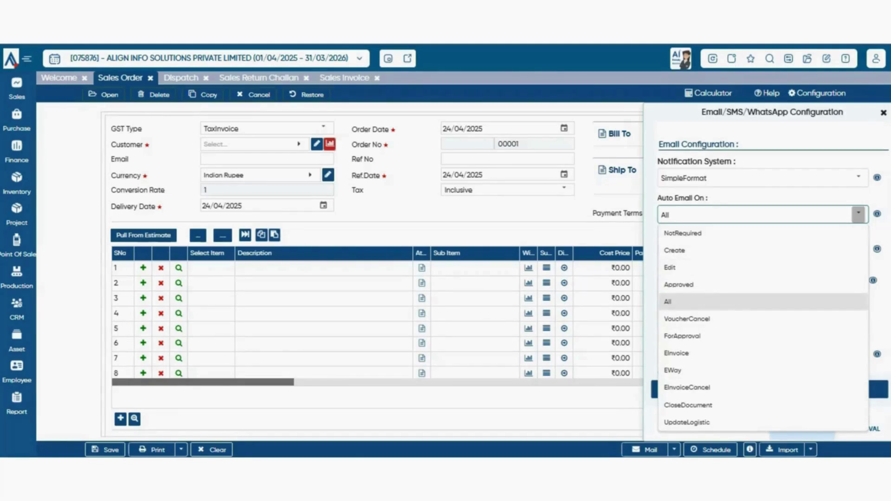
click(785, 198)
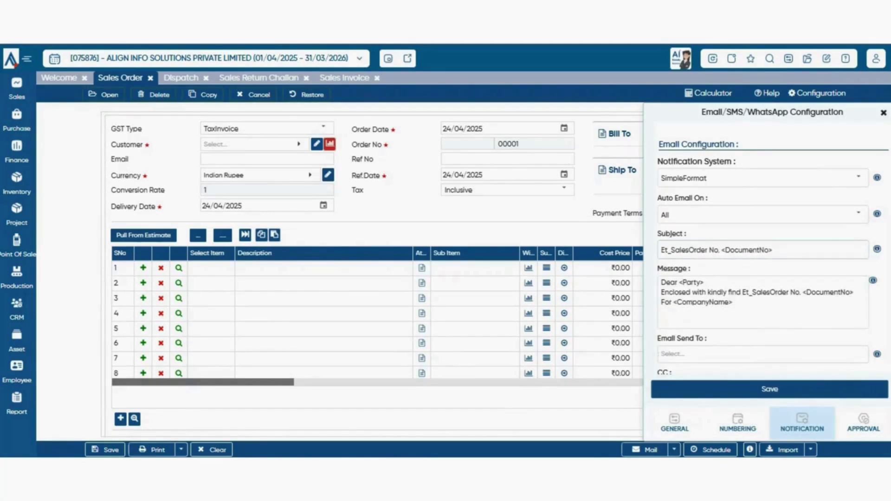
- Review the email subject, message text, Send To choices and CC field
click(785, 250)
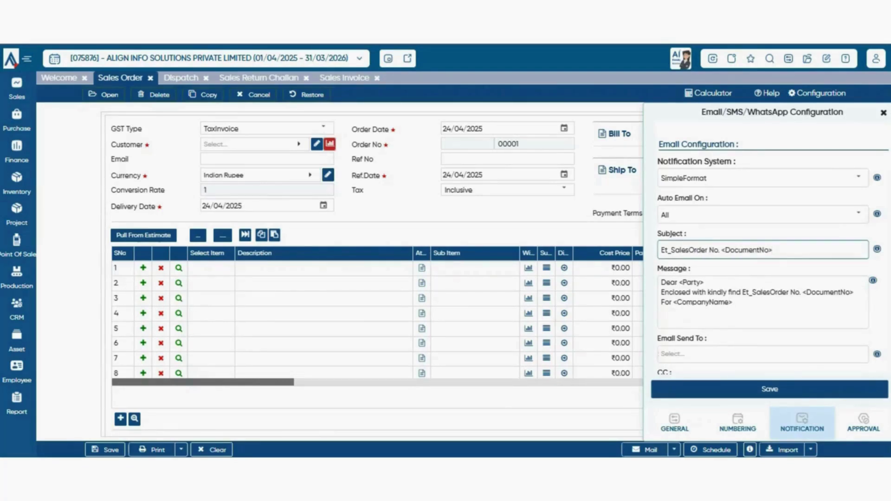
scroll(766, 256, down, 2)
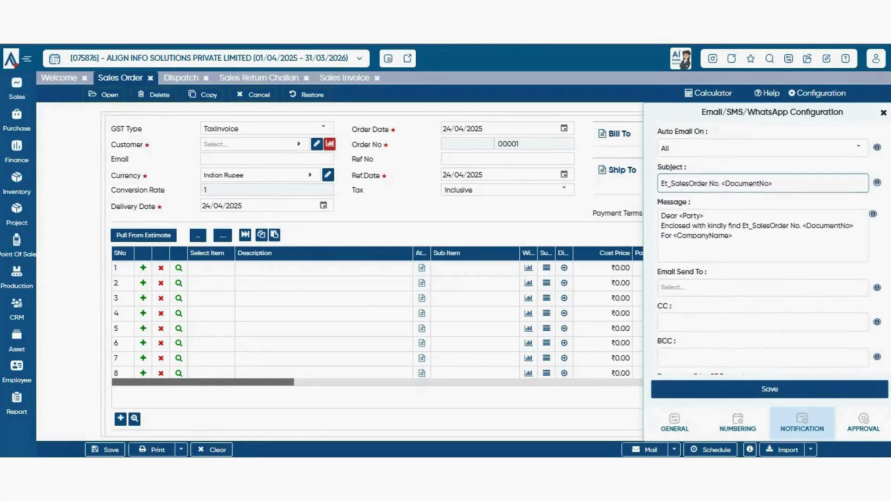
drag(661, 217, 734, 238)
click(780, 273)
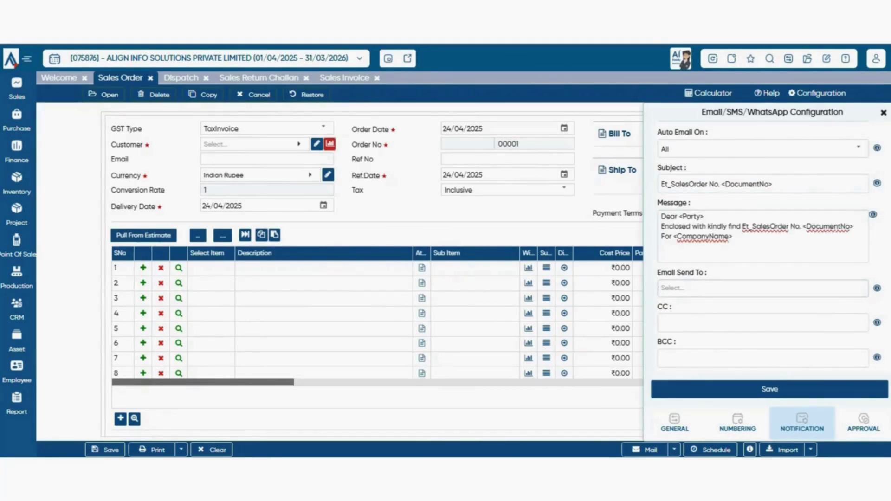
scroll(762, 246, down, 2)
click(762, 222)
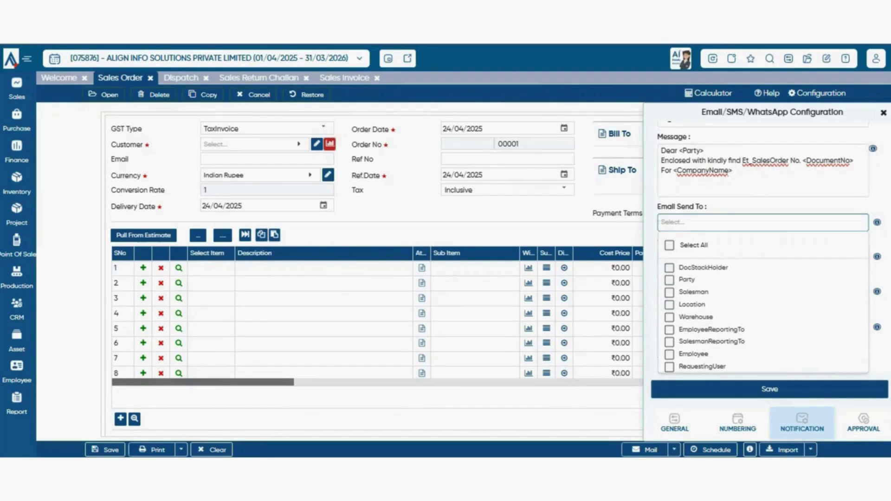
key(Escape)
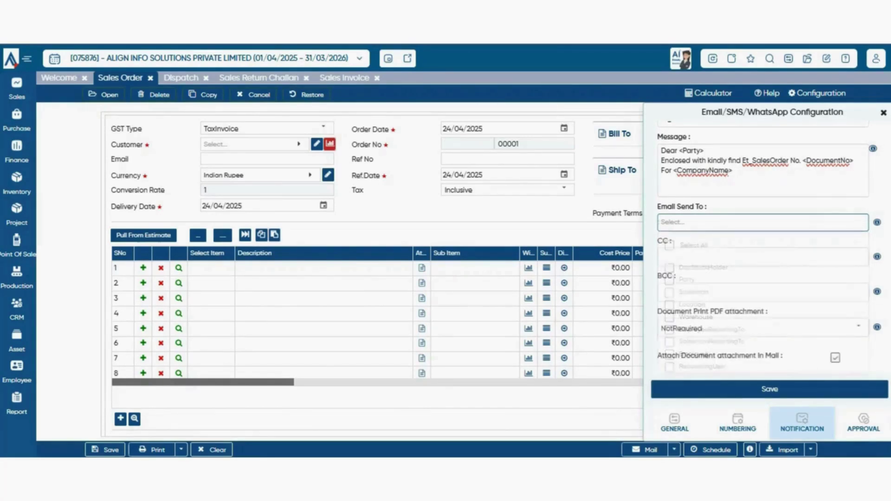
click(763, 258)
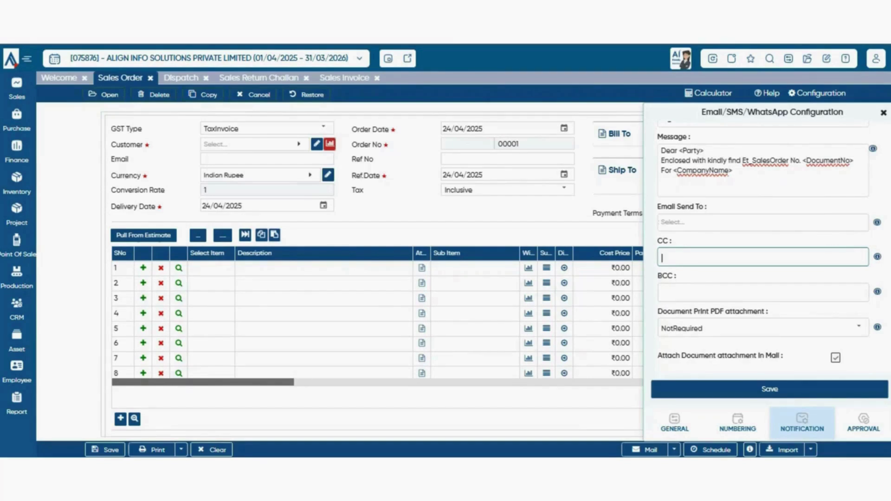
- Try Attachment and Link for the Document Print PDF, then return it to NotRequired
click(859, 327)
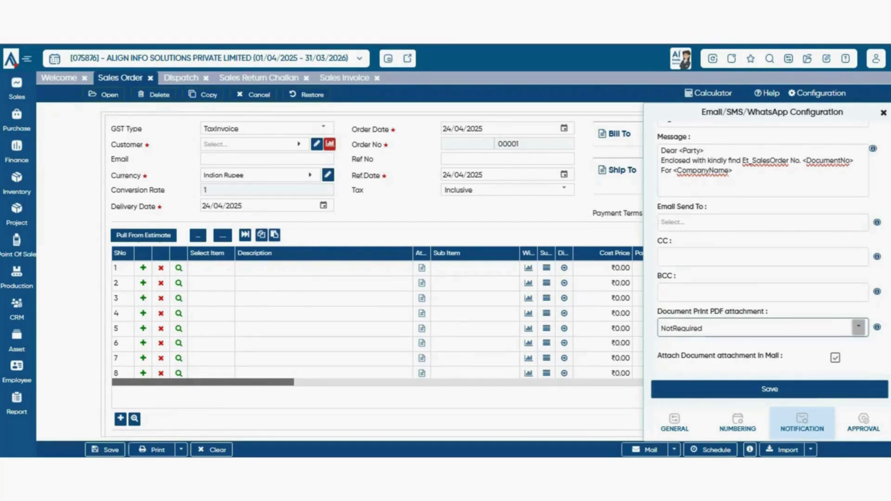
scroll(859, 327, down, 2)
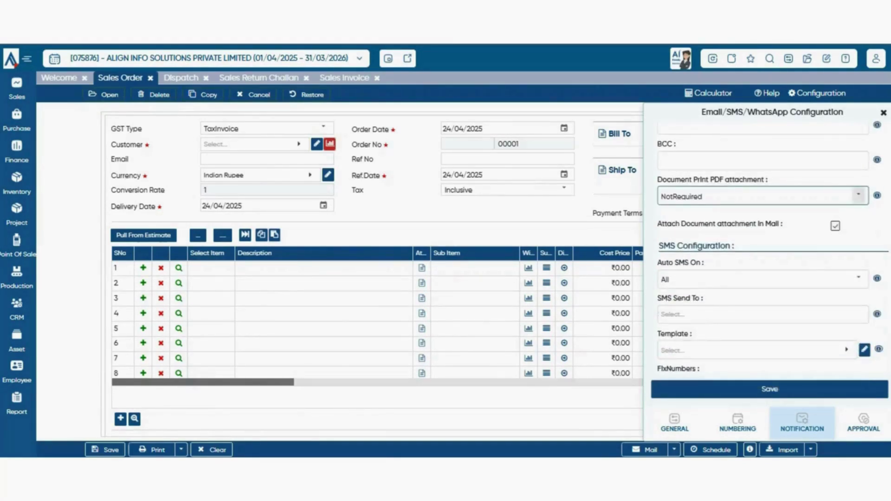
click(859, 195)
click(682, 231)
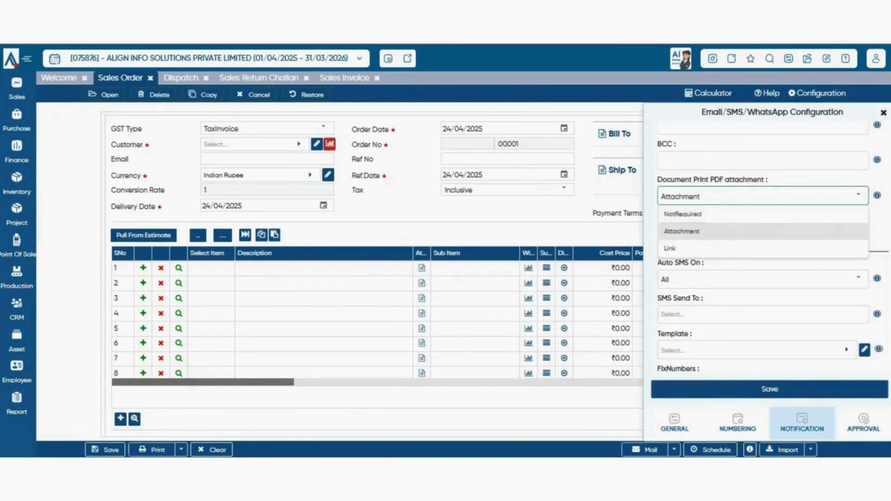
click(859, 195)
scroll(373, 276, down, 5)
scroll(374, 276, up, 5)
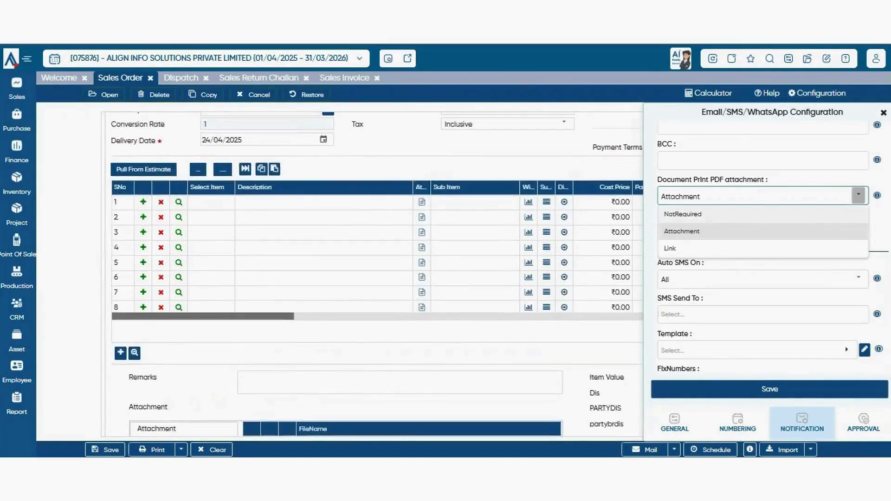
click(858, 196)
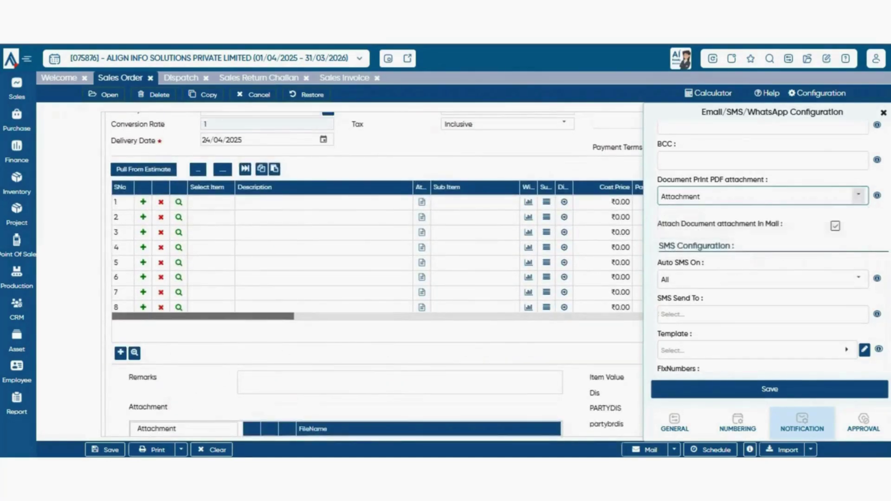
click(859, 195)
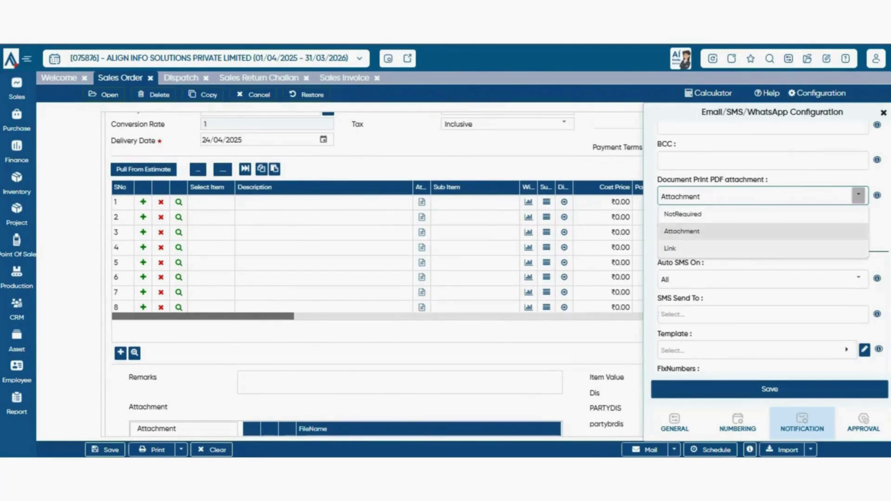
click(670, 249)
scroll(374, 272, up, 3)
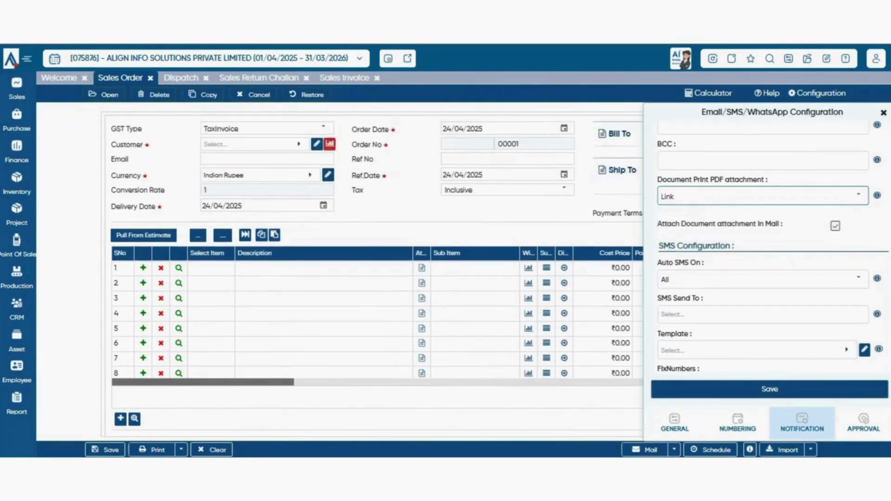
scroll(375, 272, down, 2)
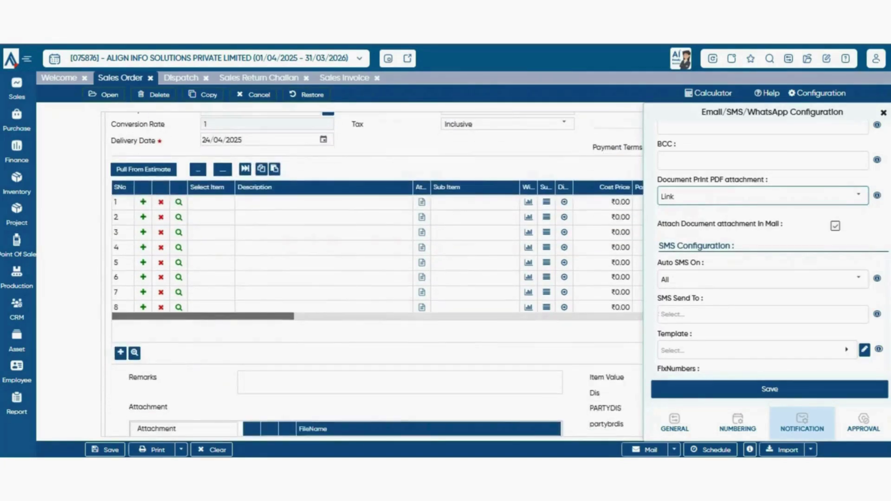
click(858, 195)
click(763, 214)
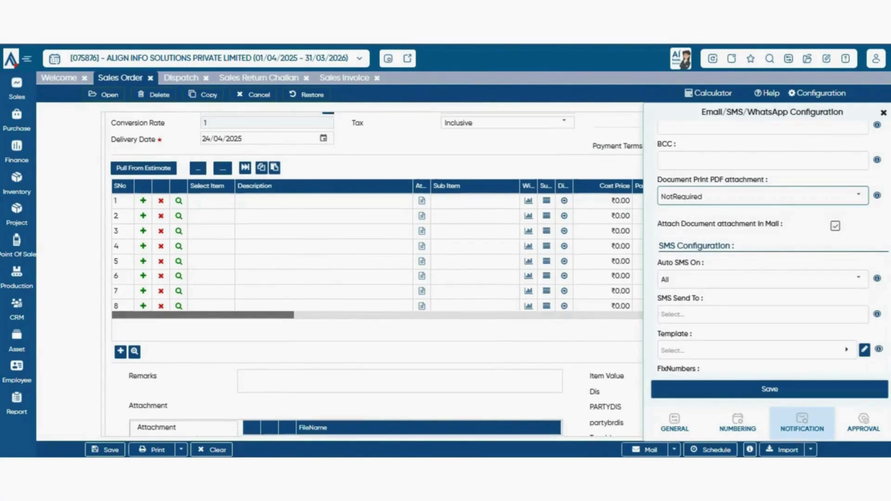
- Turn off Attach Document attachment In Mail
scroll(374, 271, down, 2)
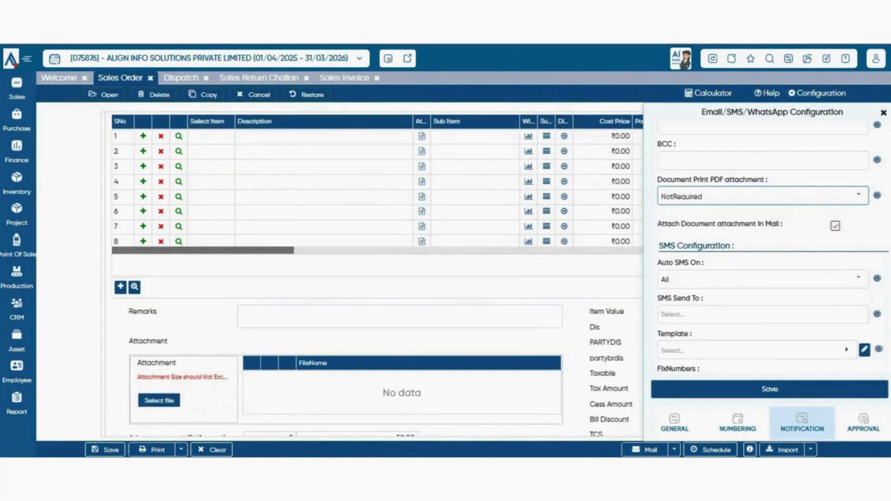
scroll(375, 185, down, 1)
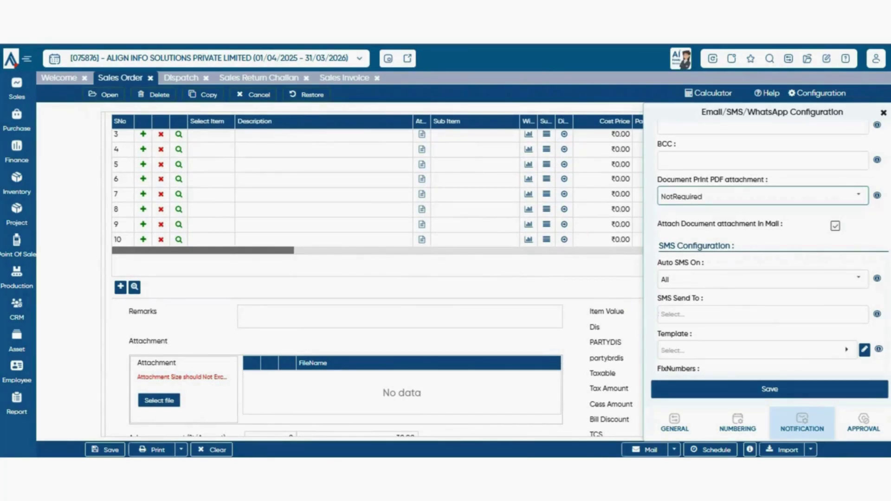
drag(657, 224, 784, 279)
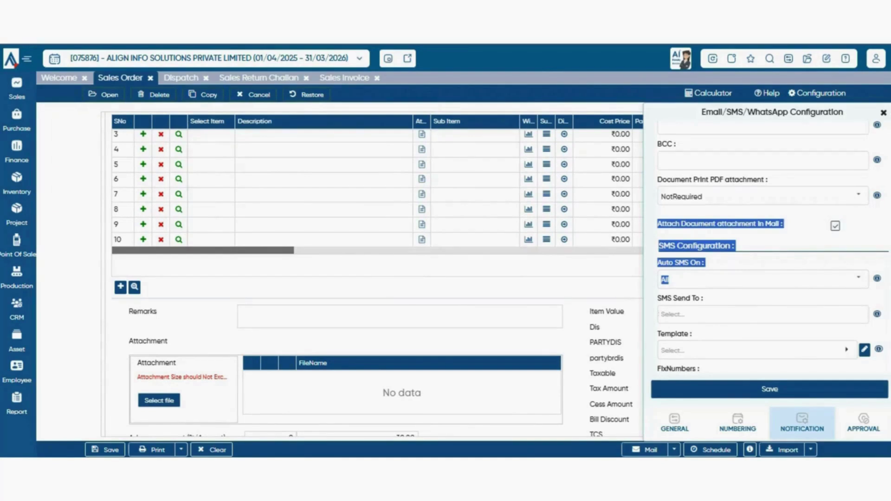
click(835, 227)
click(835, 226)
click(835, 226)
click(836, 226)
click(835, 226)
scroll(773, 246, down, 2)
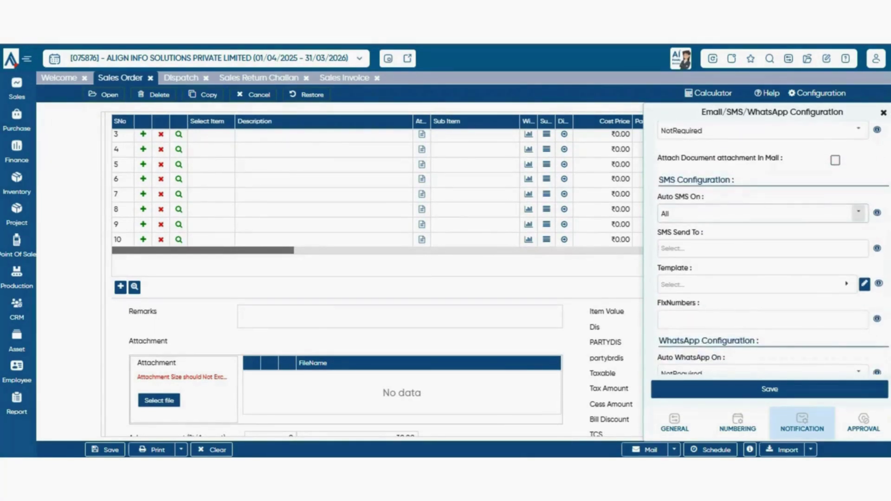
click(762, 249)
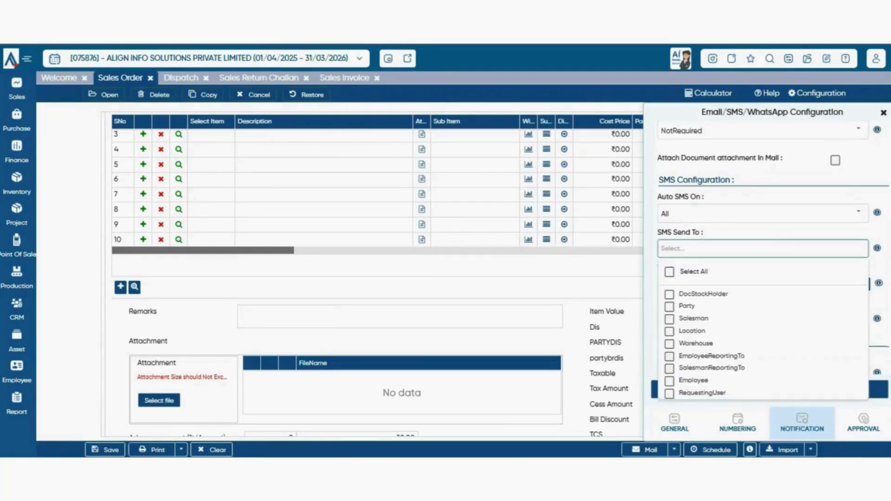
scroll(773, 260, down, 2)
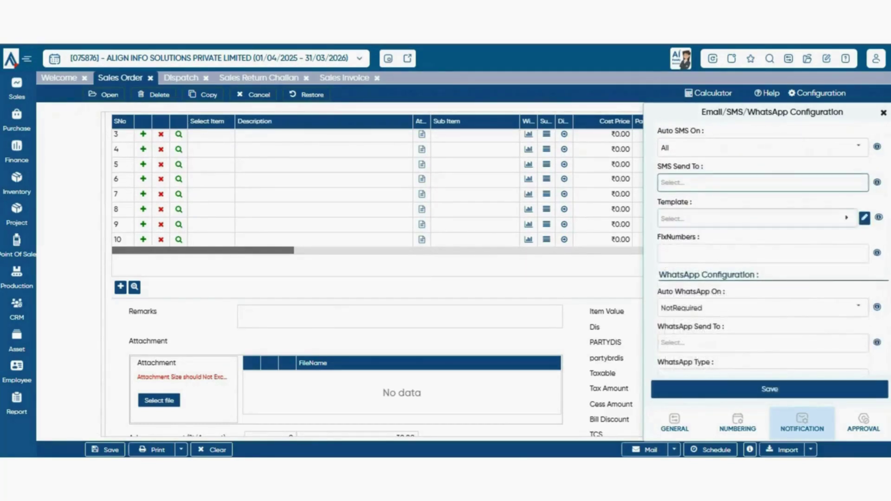
click(752, 219)
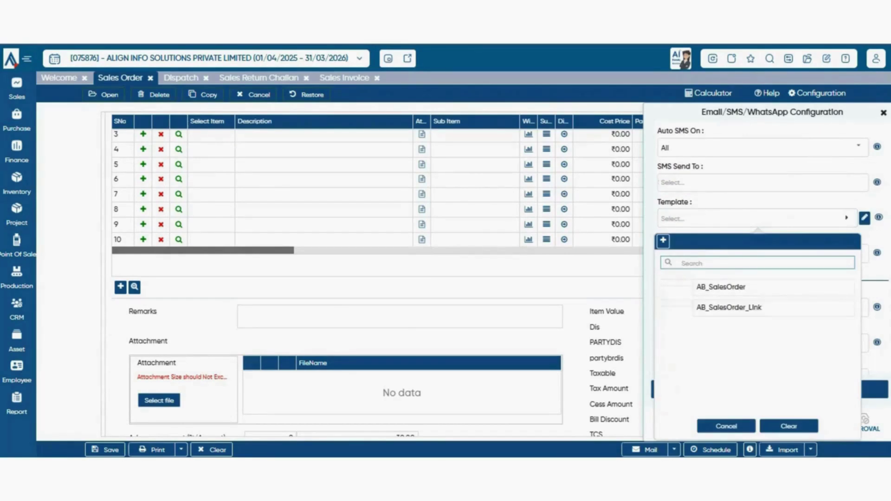
click(727, 426)
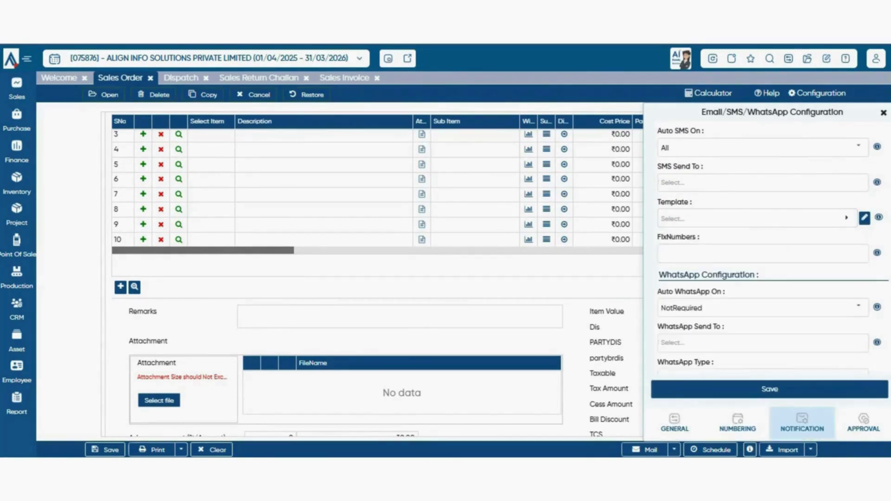
scroll(766, 254, down, 1)
click(763, 188)
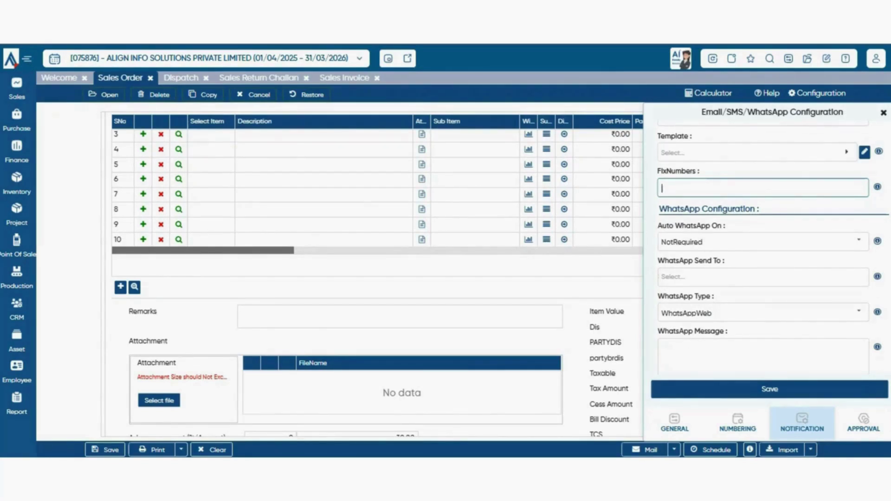
scroll(770, 241, down, 2)
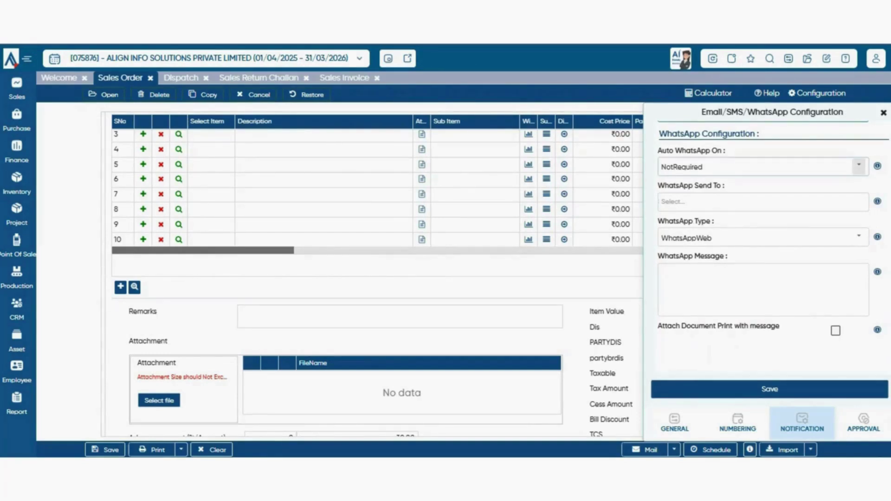
- Review WhatsApp options, leaving Auto WhatsApp On unchanged and keeping the WhatsAppWeb type
click(859, 165)
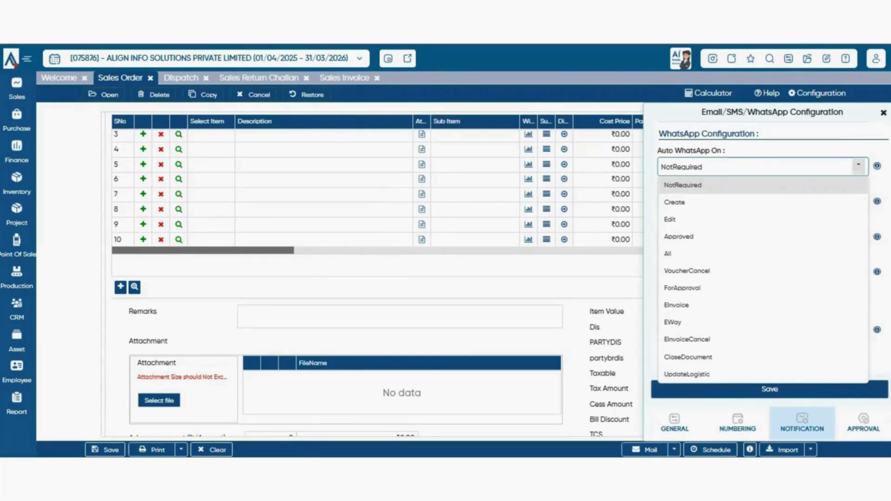
key(Escape)
click(762, 202)
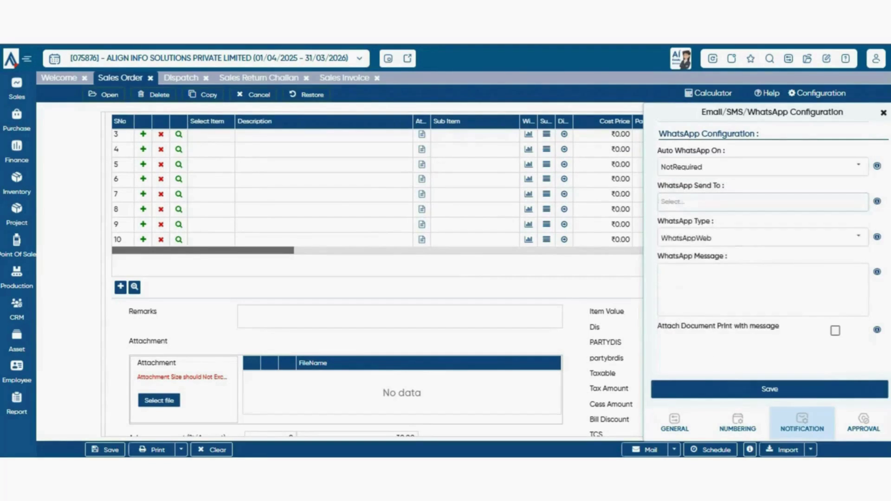
click(763, 203)
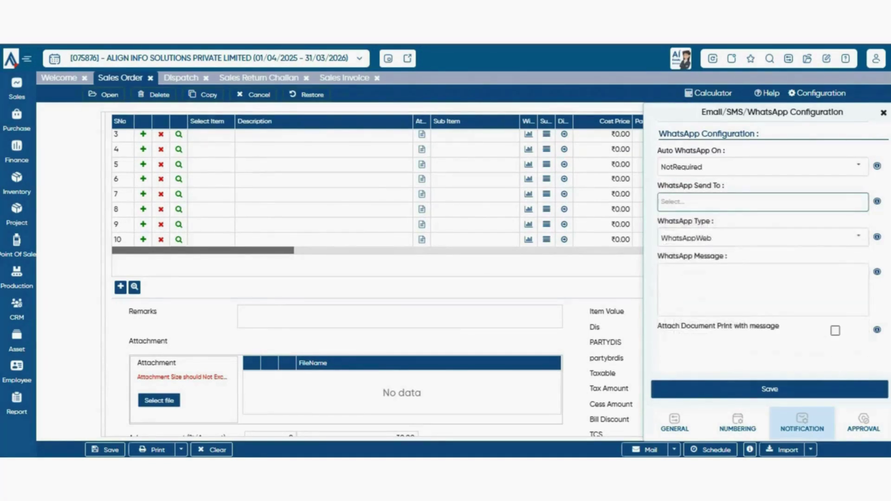
click(859, 237)
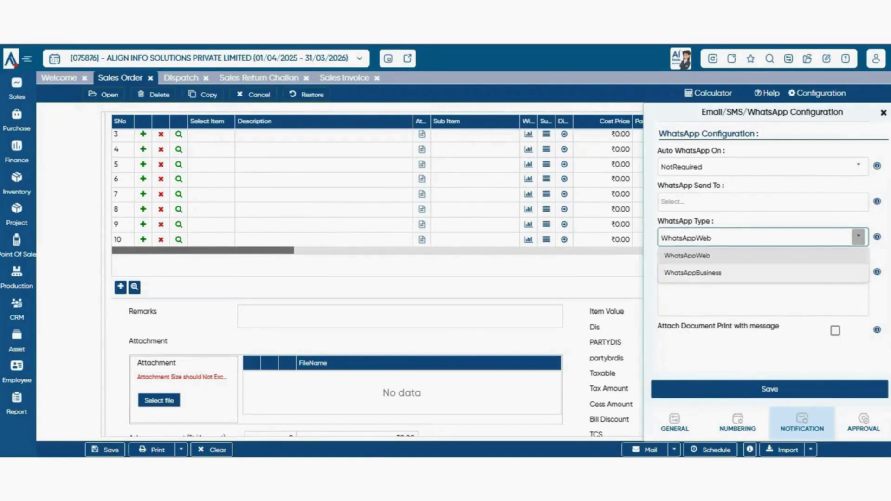
click(639, 226)
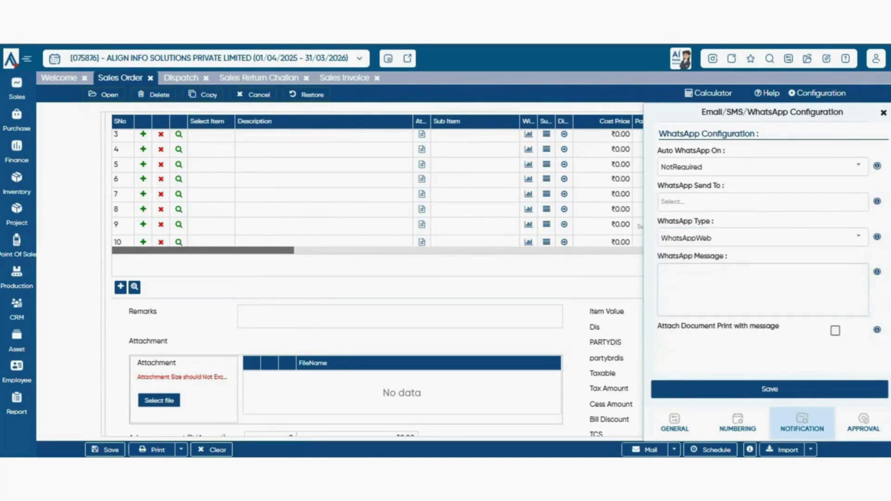
click(763, 290)
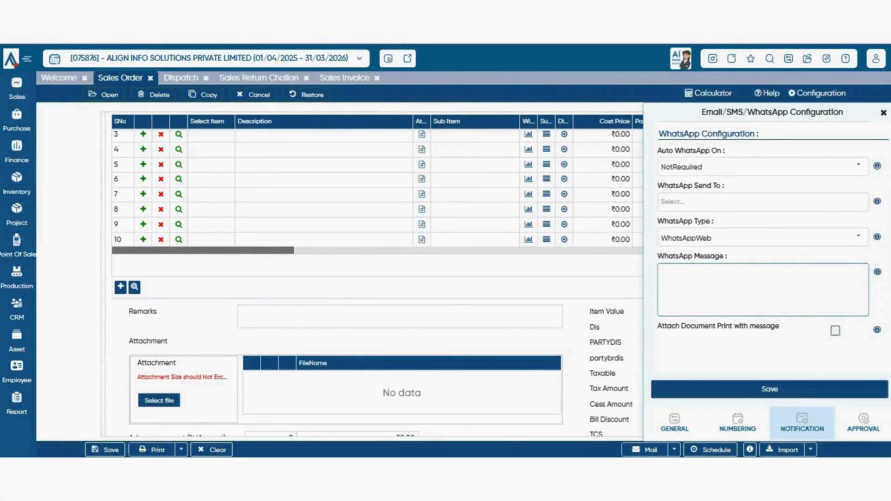
- Tick 'Attach Document Print with message', then bring up the APPROVAL tab's Approval Required options
click(835, 331)
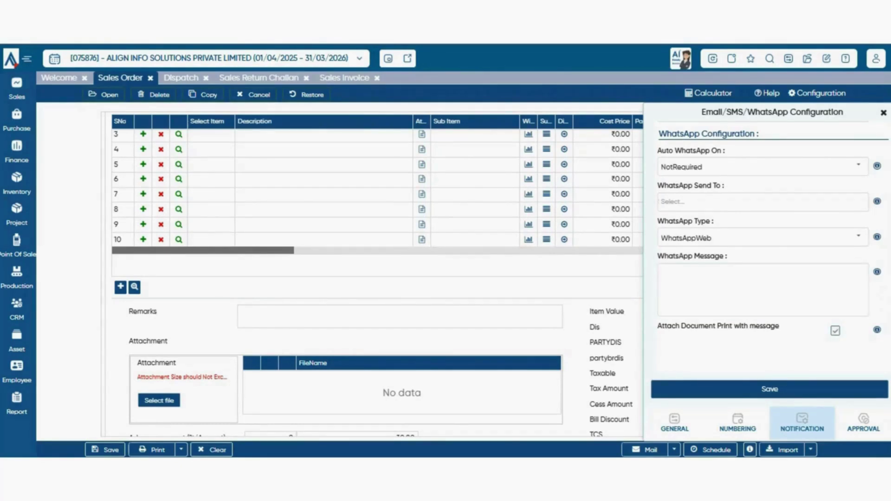
scroll(377, 287, up, 3)
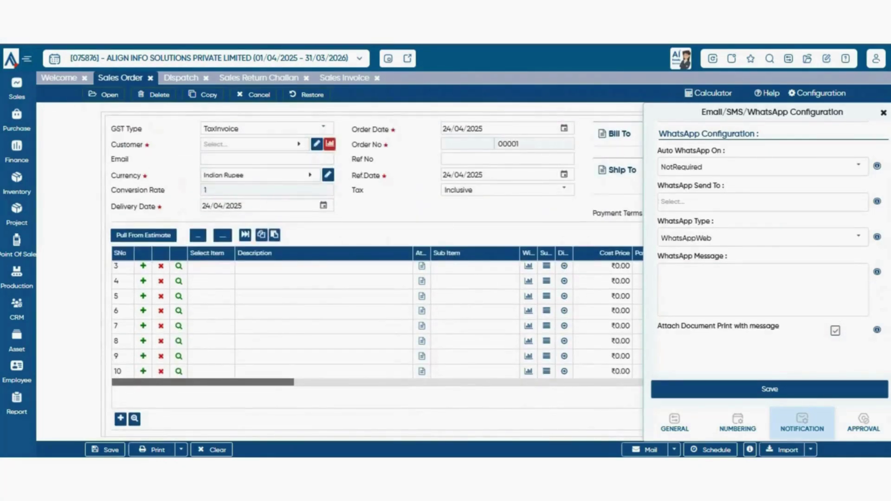
scroll(377, 279, down, 3)
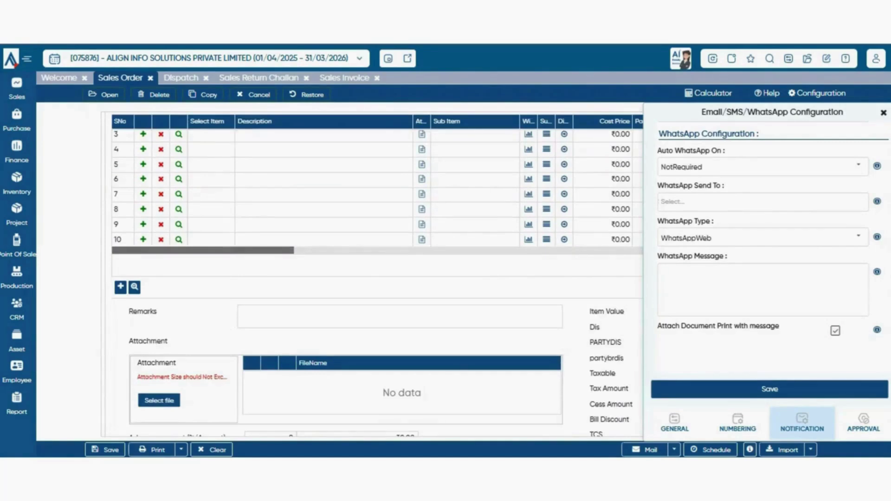
scroll(377, 279, down, 1)
scroll(377, 279, up, 3)
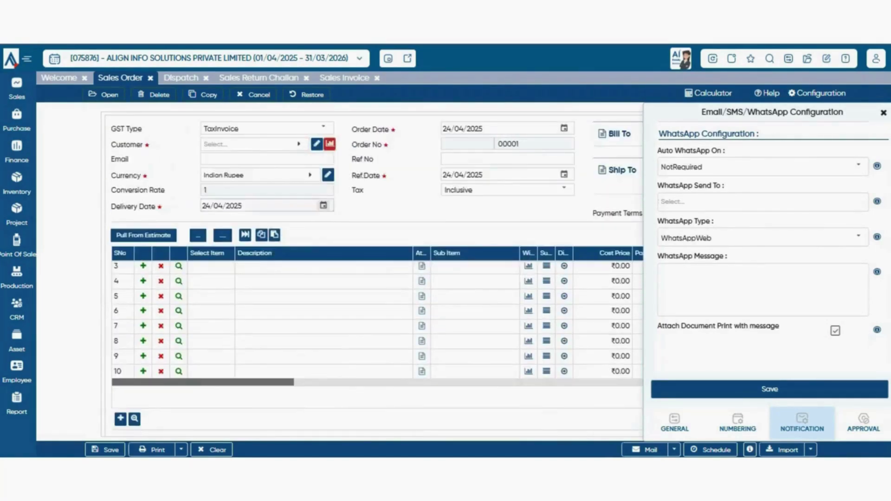
scroll(377, 278, down, 3)
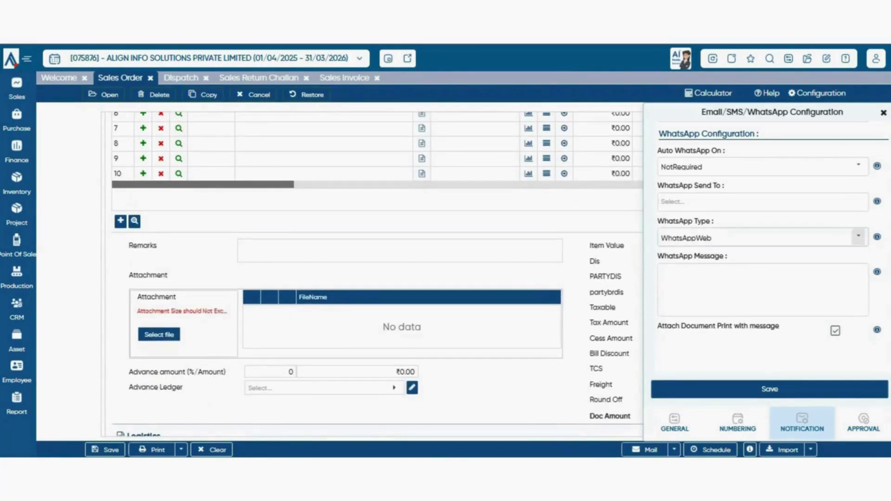
scroll(764, 250, up, 1)
scroll(764, 251, down, 1)
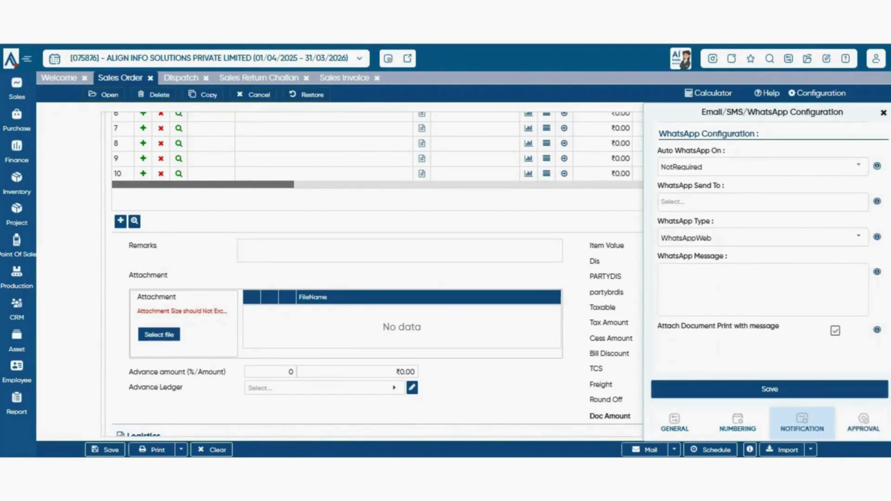
click(864, 423)
click(861, 158)
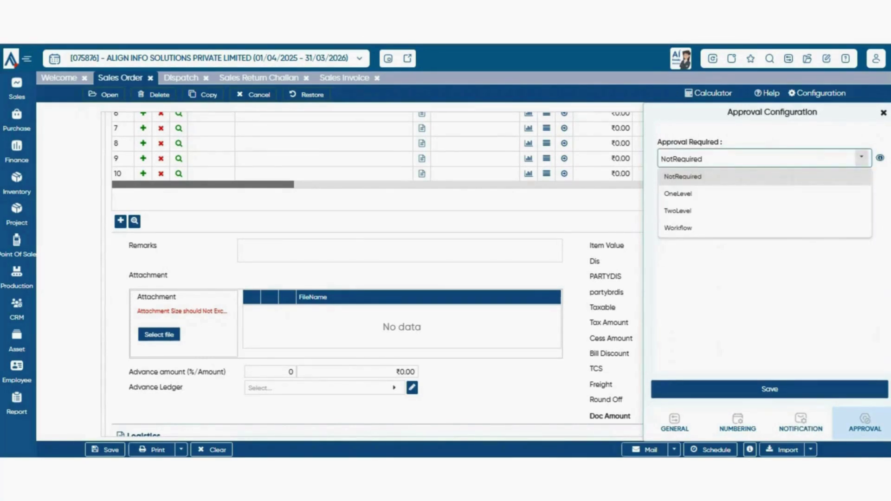
- Change Approval Required from NotRequired to OneLevel
click(862, 158)
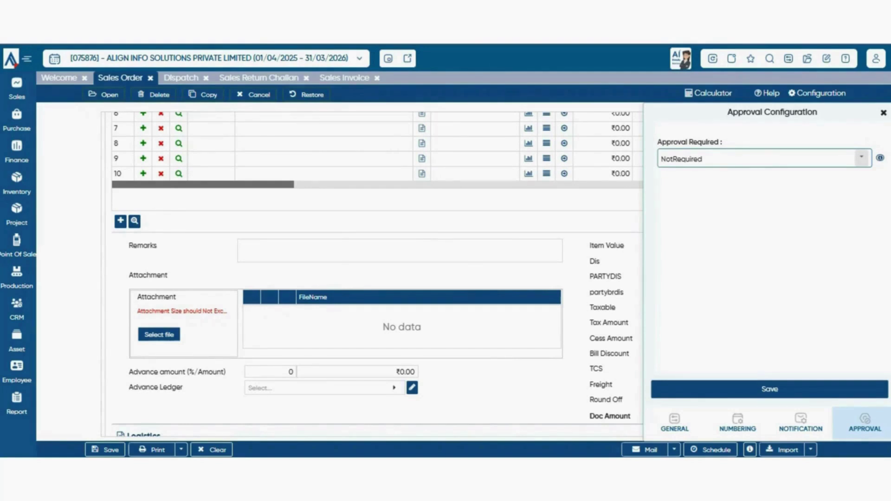
click(861, 157)
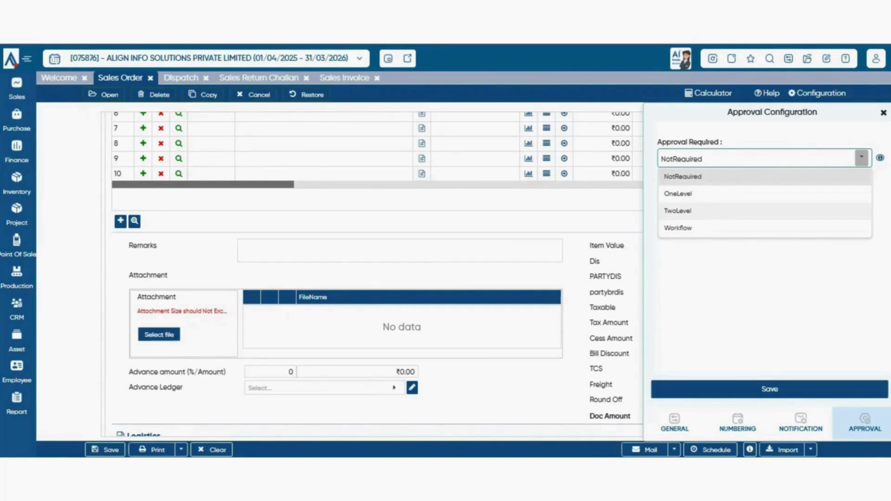
click(678, 193)
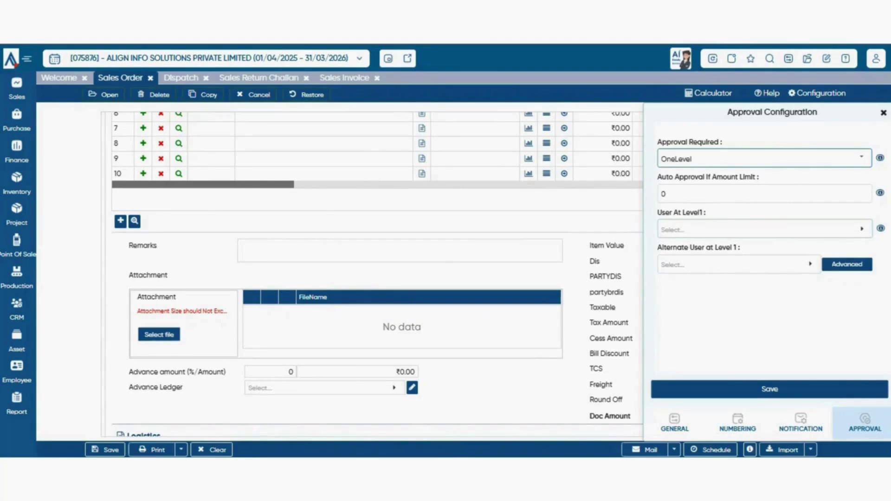
- Open the level-1 Alternate User lookup twice and close it without choosing anyone
click(739, 264)
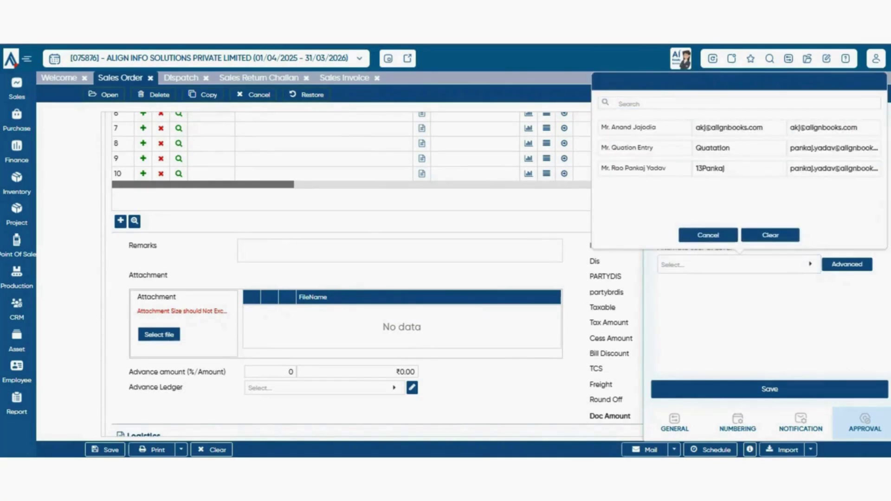
click(708, 235)
click(739, 265)
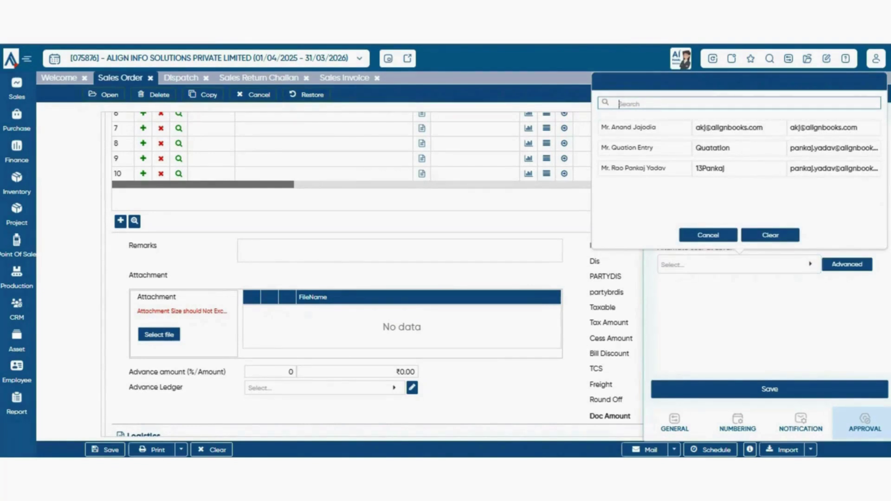
click(708, 235)
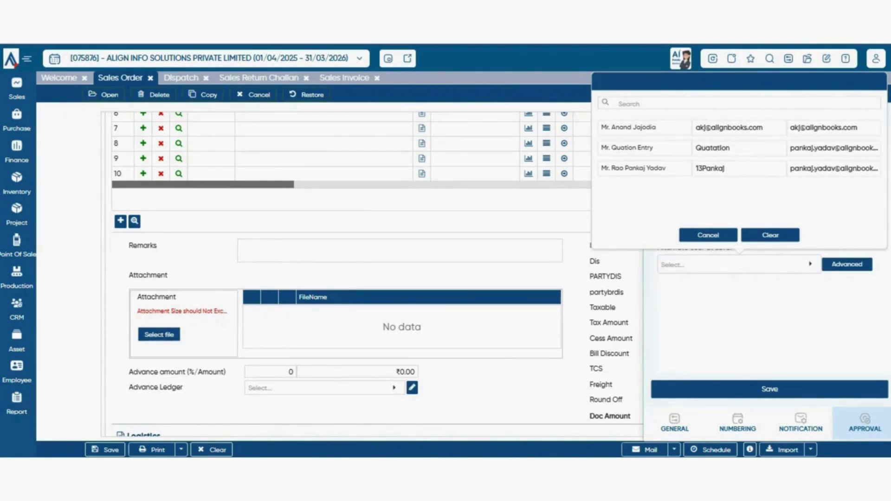
click(708, 235)
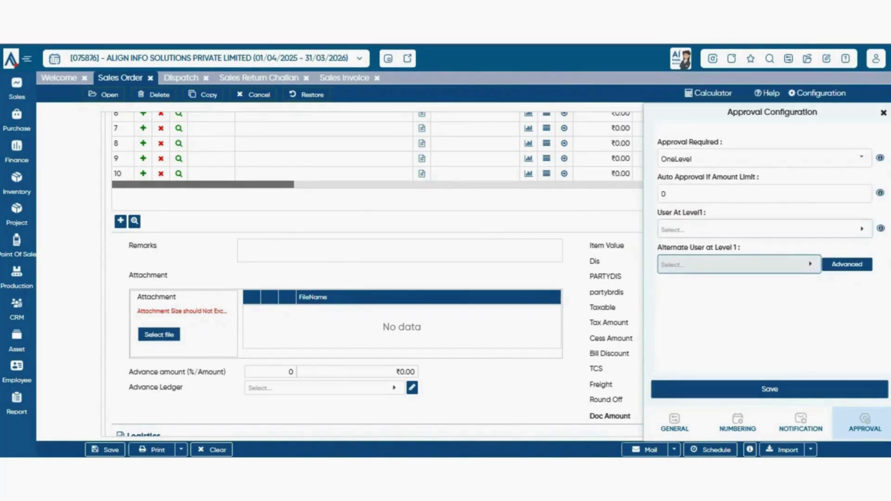
- Switch Approval Required to TwoLevel, then Workflow, check the empty Work Flow Matrix, and close the panel
click(862, 158)
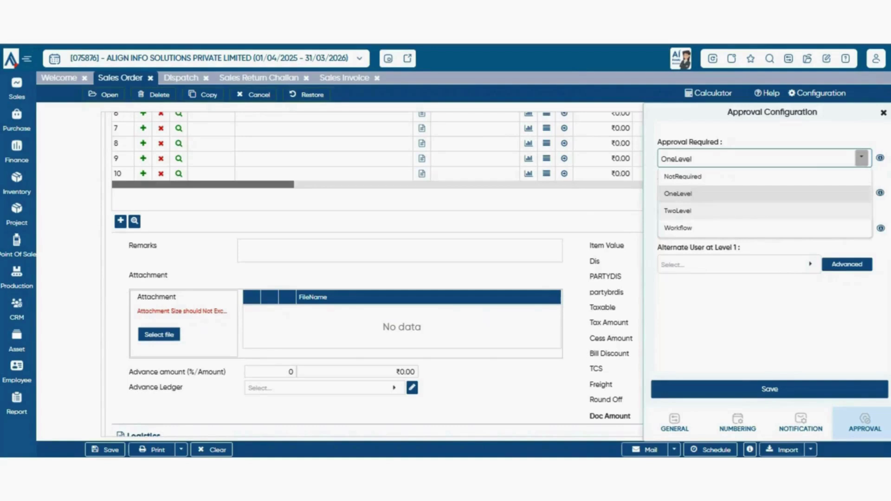
click(765, 212)
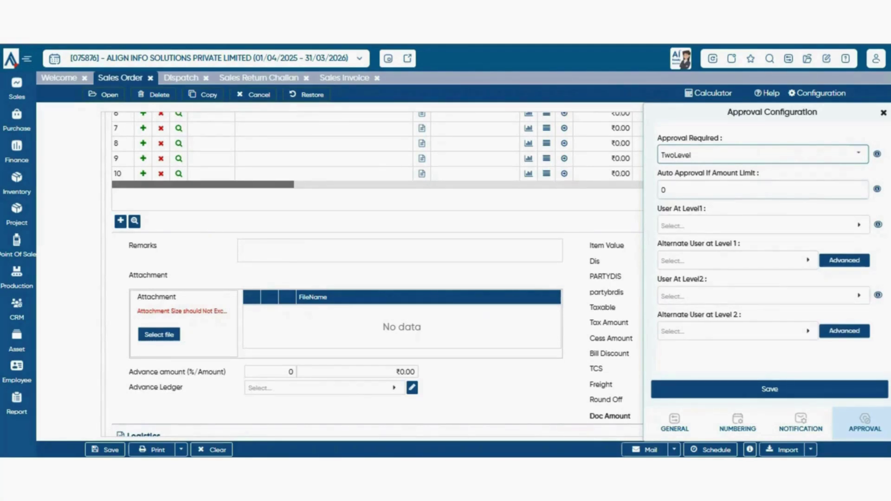
click(858, 154)
click(763, 225)
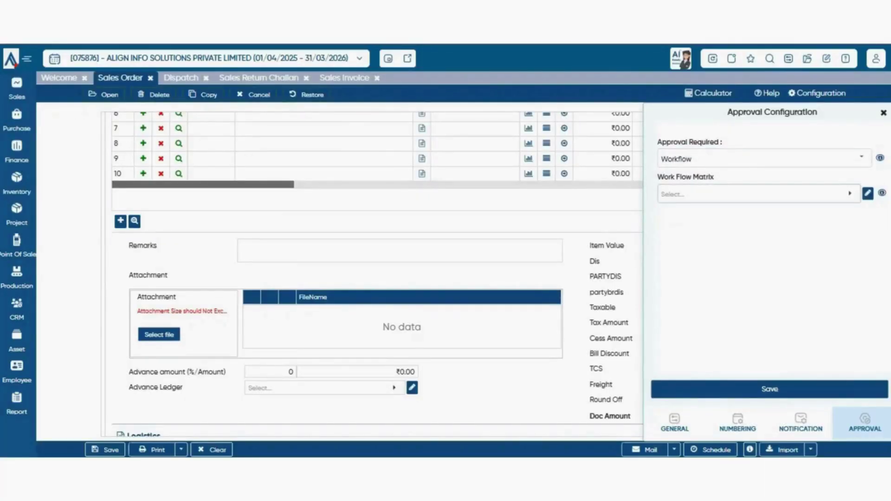
click(850, 193)
key(Escape)
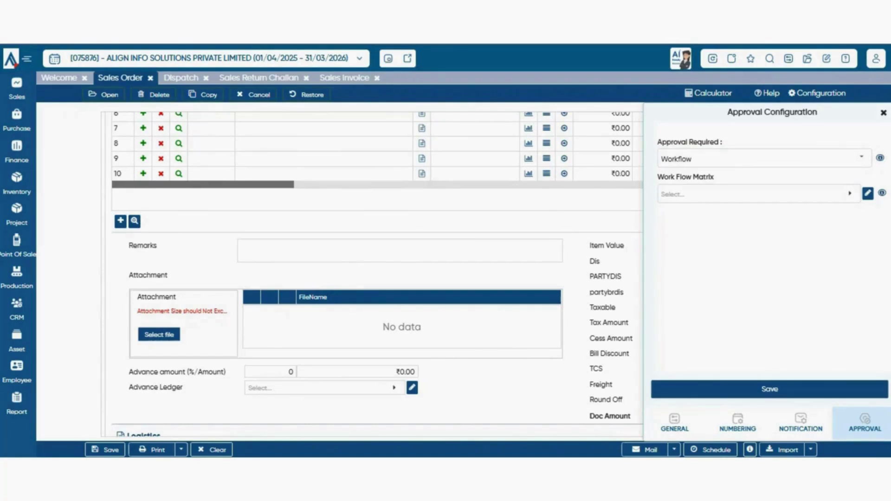
click(884, 113)
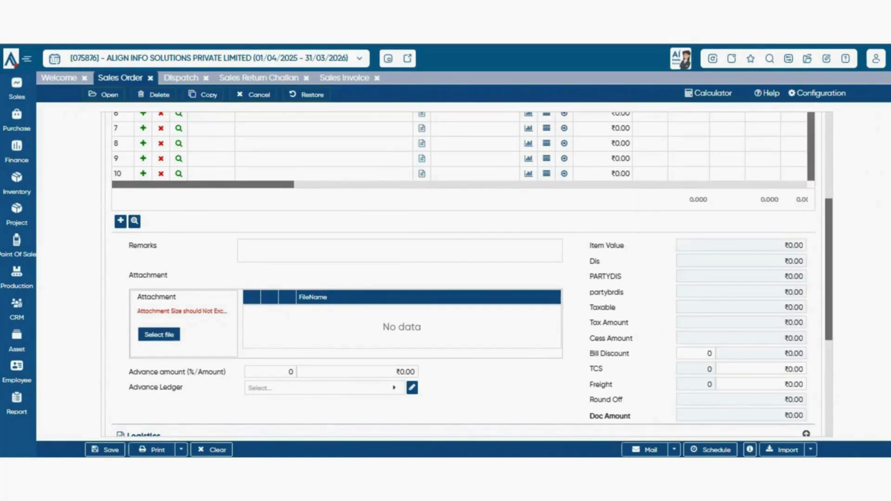
- Set BTW INDIA PVT. LTD. as the sales order customer and bring up the empty Pull From Estimate list
scroll(464, 274, up, 5)
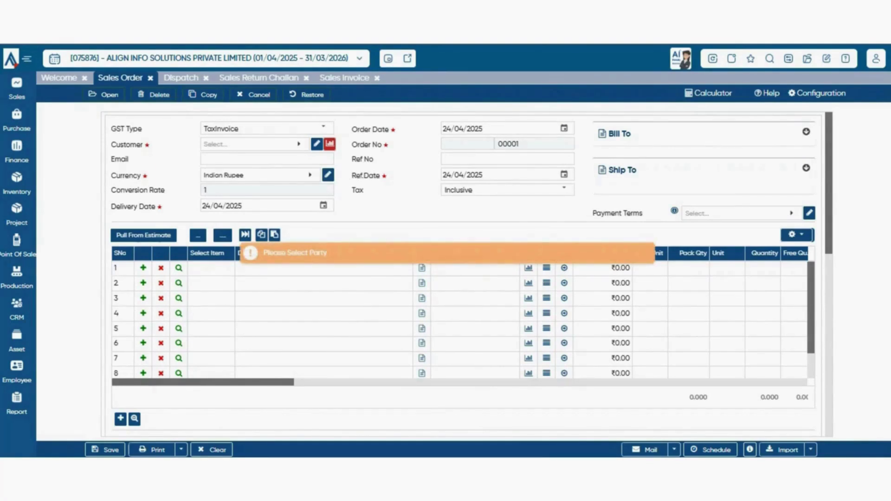
click(251, 144)
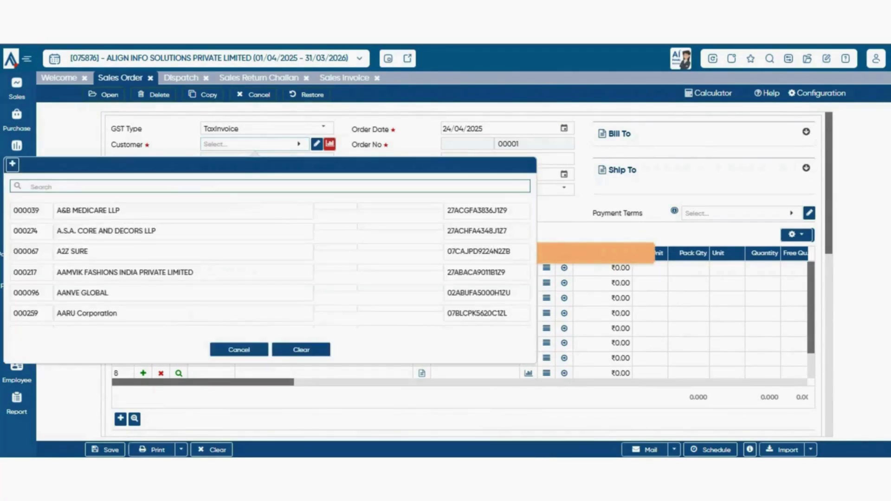
text(btw)
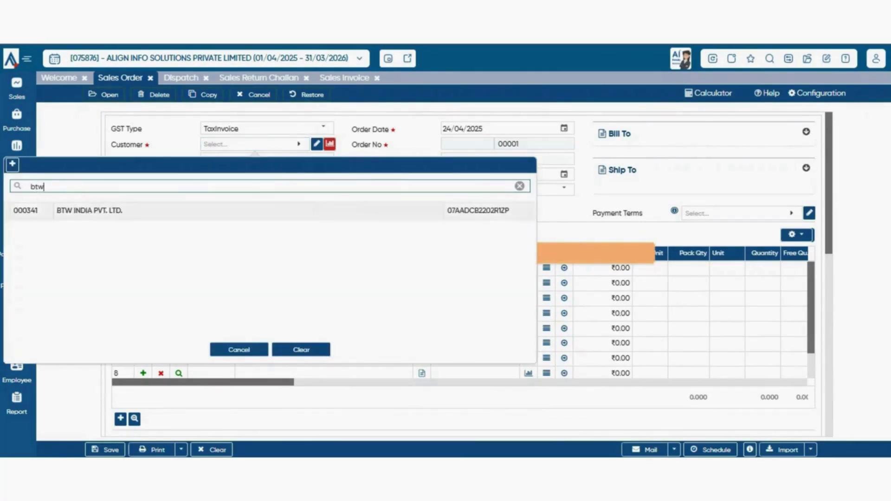
key(Return)
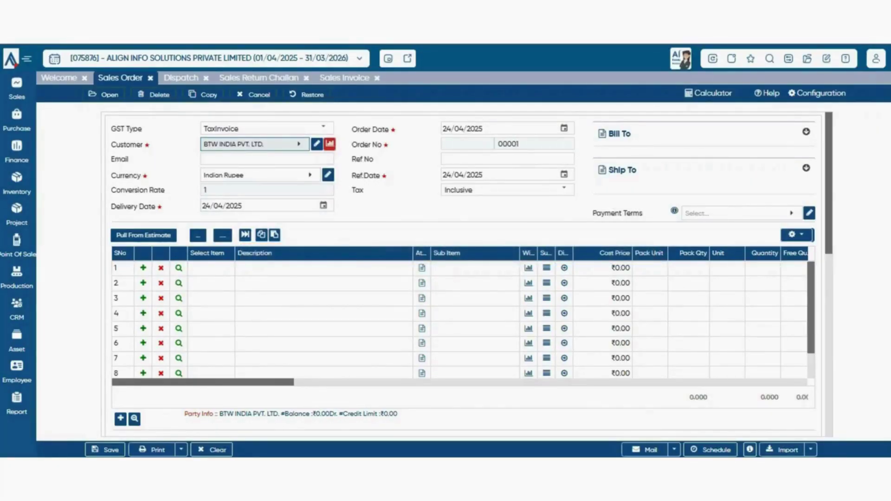
click(143, 235)
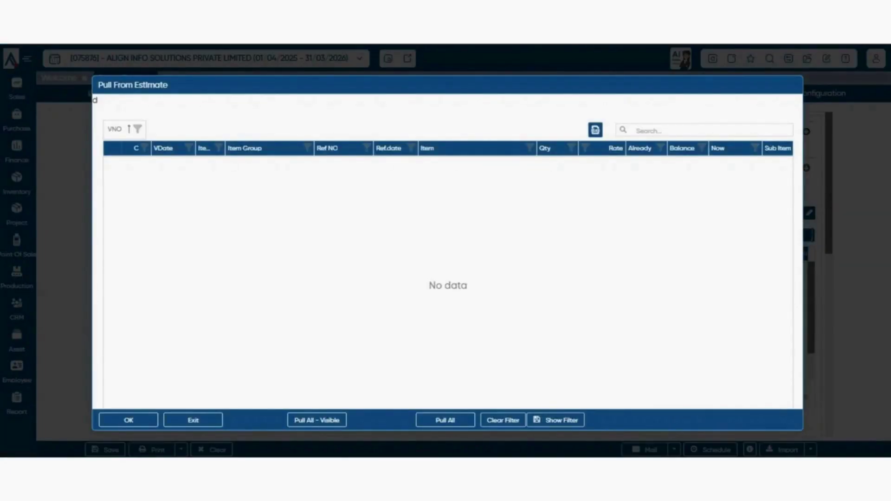
- Close the empty estimate list, reopen it, and close it again
key(Escape)
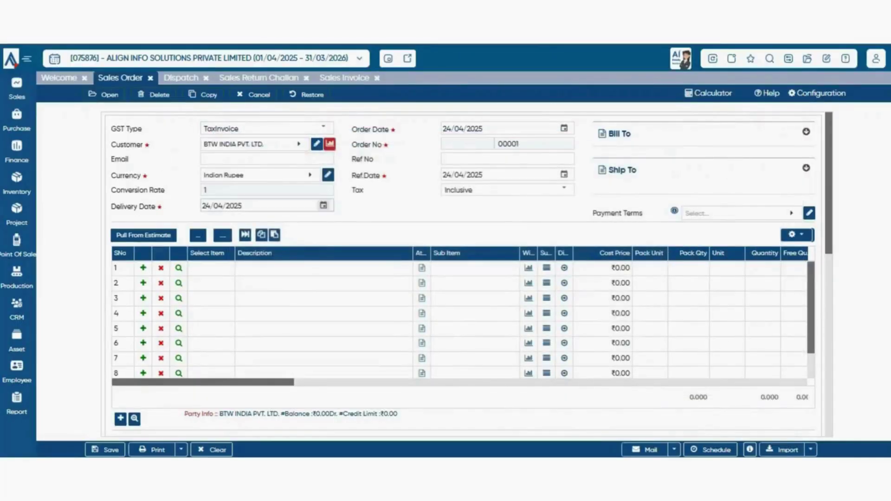
click(144, 236)
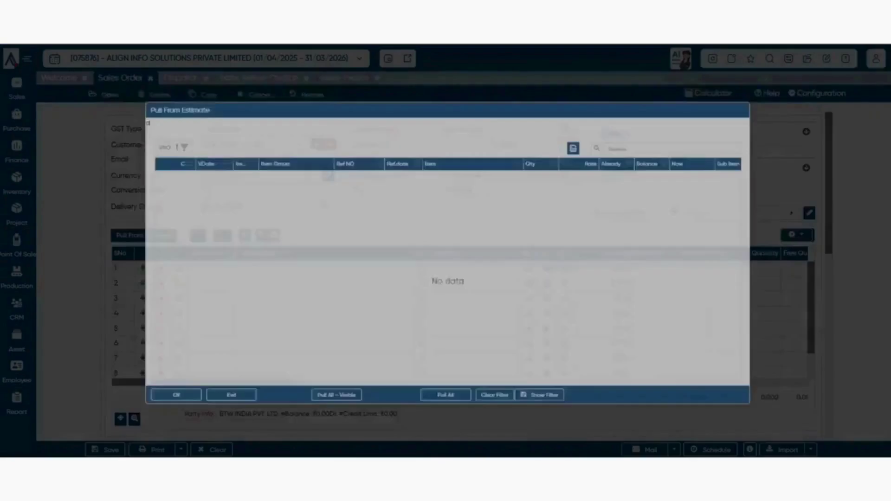
key(Escape)
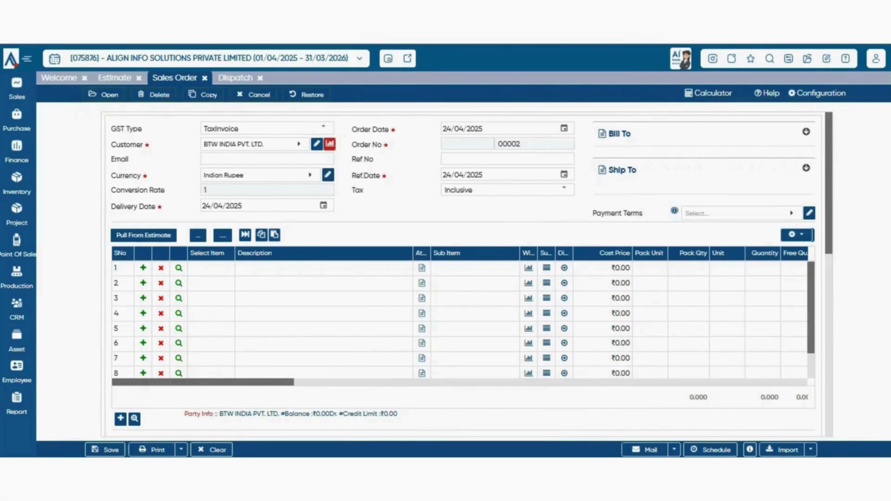
- Pull the ticked Ultima estimate line (₹20,000) into the sales order
click(144, 235)
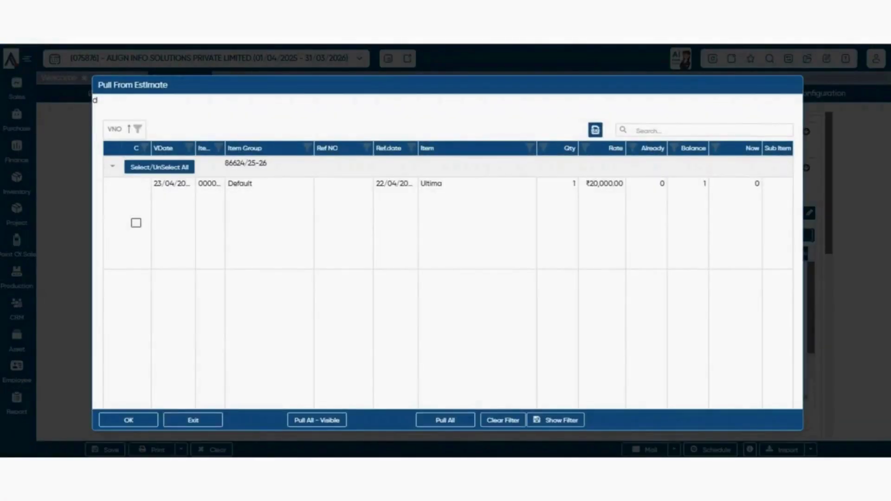
click(136, 223)
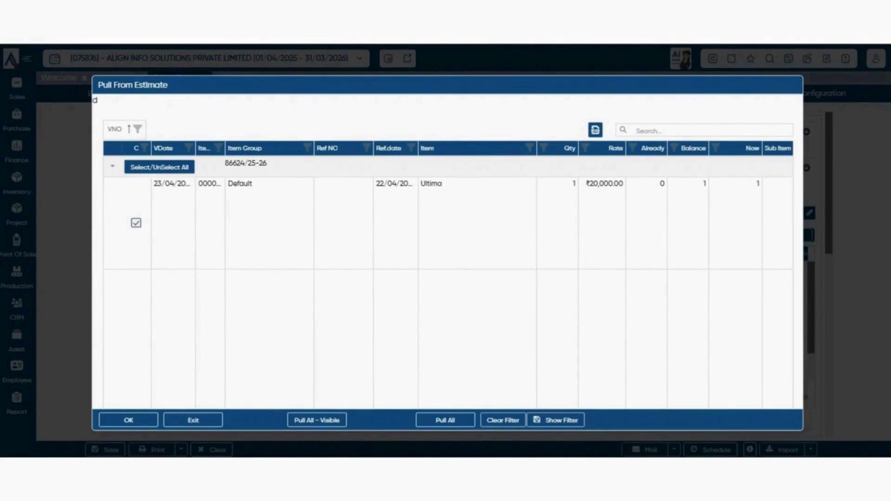
click(735, 223)
click(128, 420)
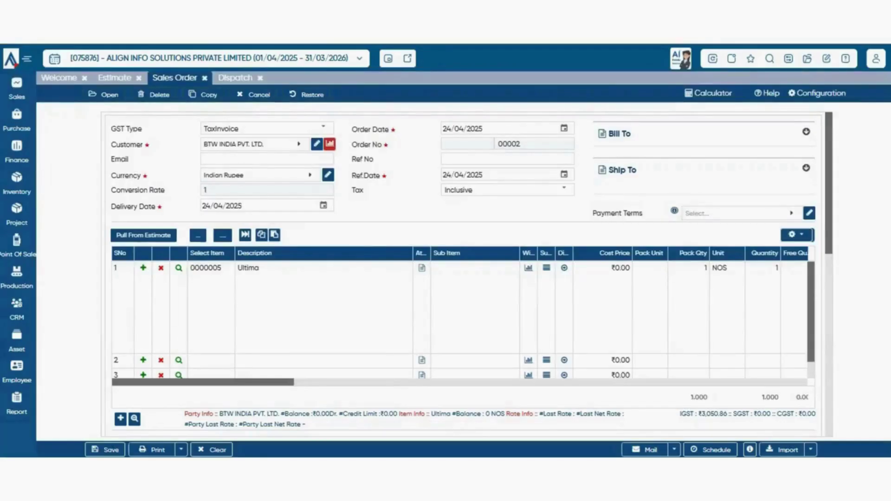
scroll(469, 275, down, 3)
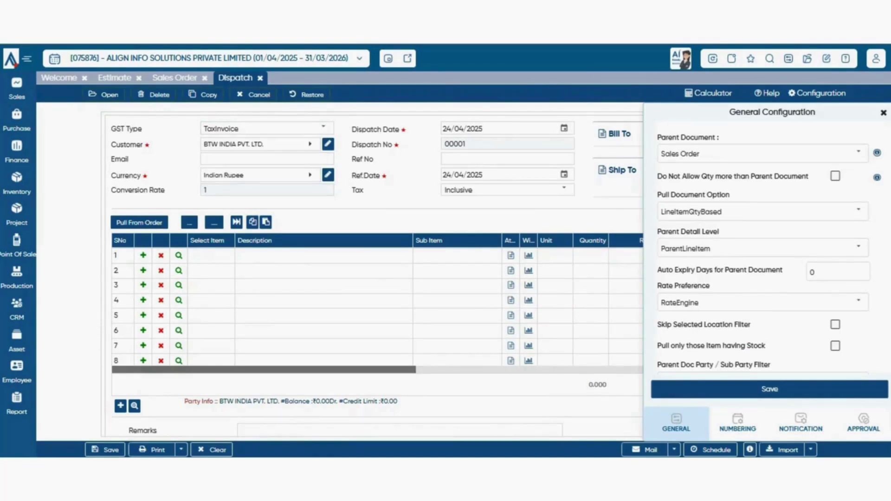
- Keep Sales Order as the dispatch parent document and save the configuration
click(859, 153)
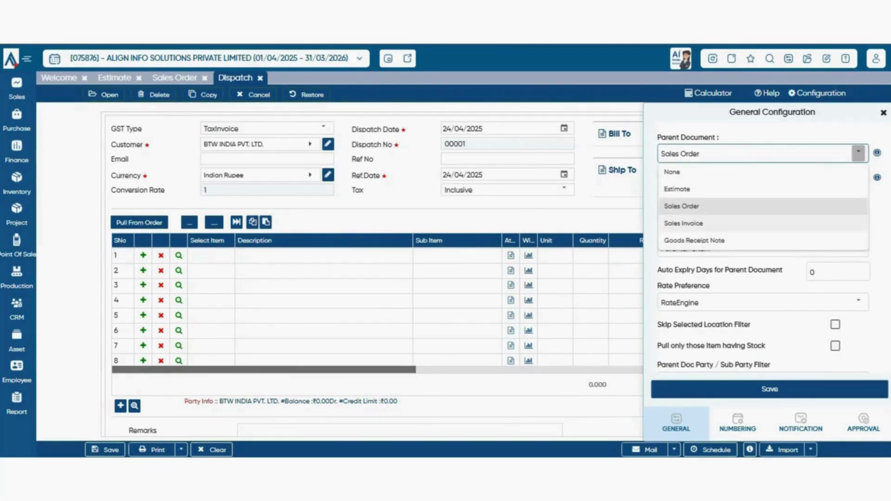
click(682, 206)
click(858, 154)
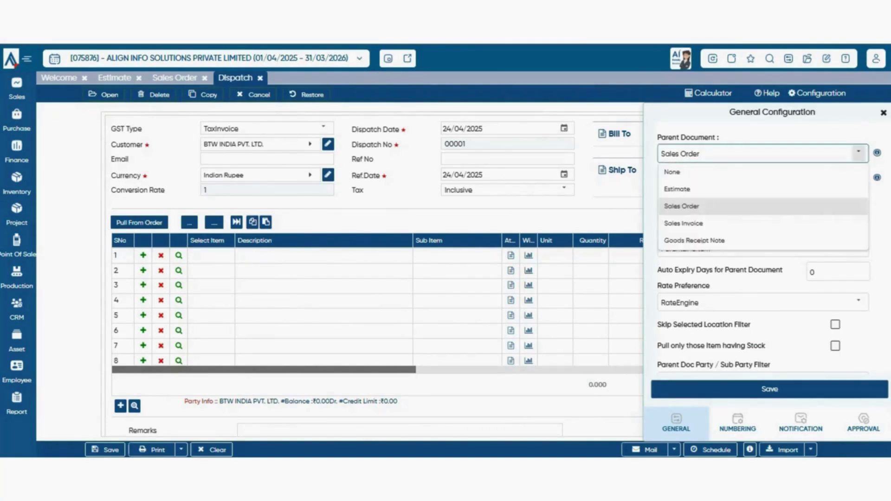
click(687, 206)
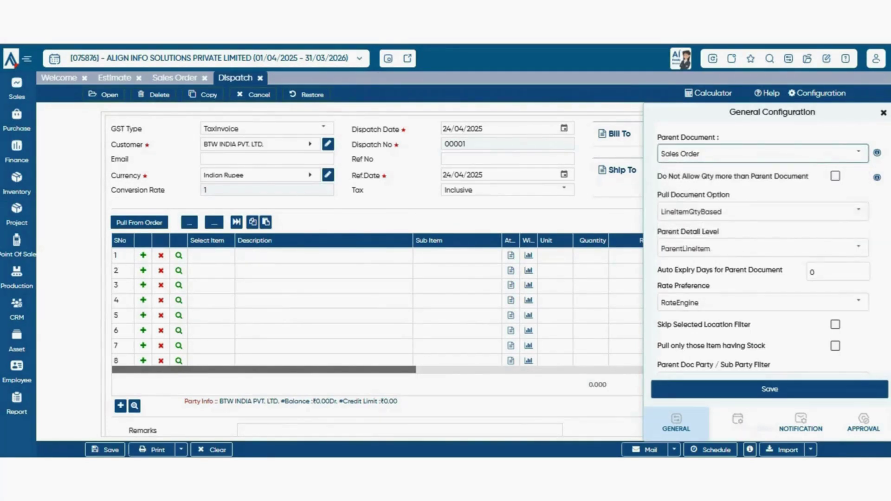
click(770, 389)
- Pull the Ultima line from the sales order and save dispatch 00001 worth ₹25,000
click(140, 222)
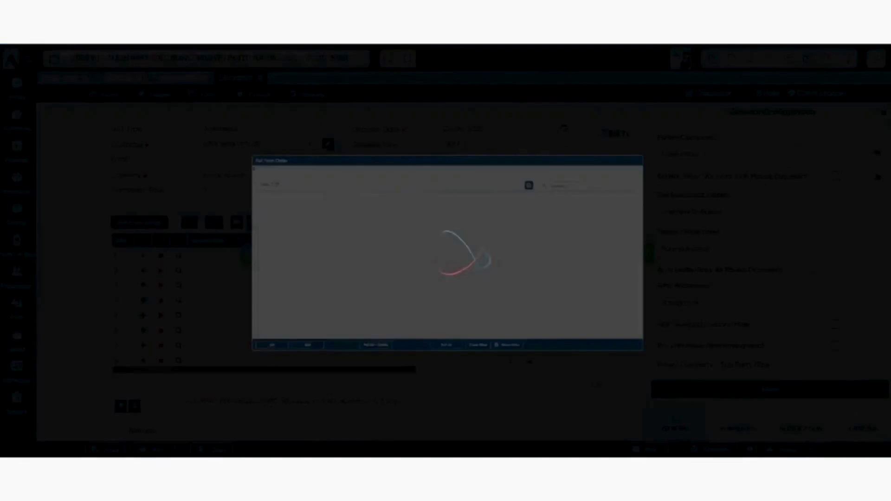
click(136, 223)
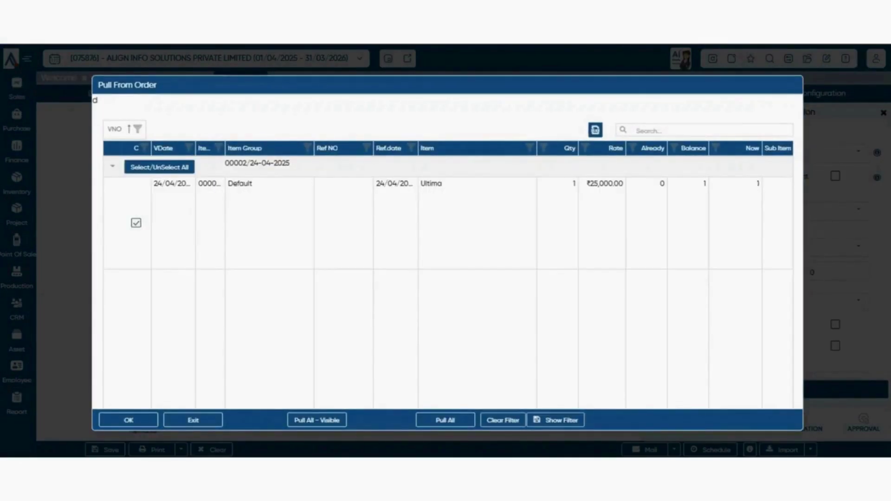
click(128, 420)
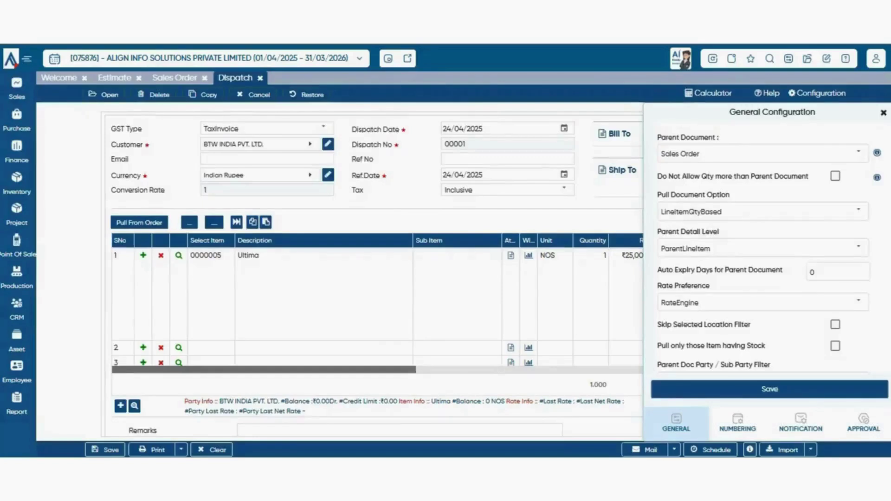
click(883, 113)
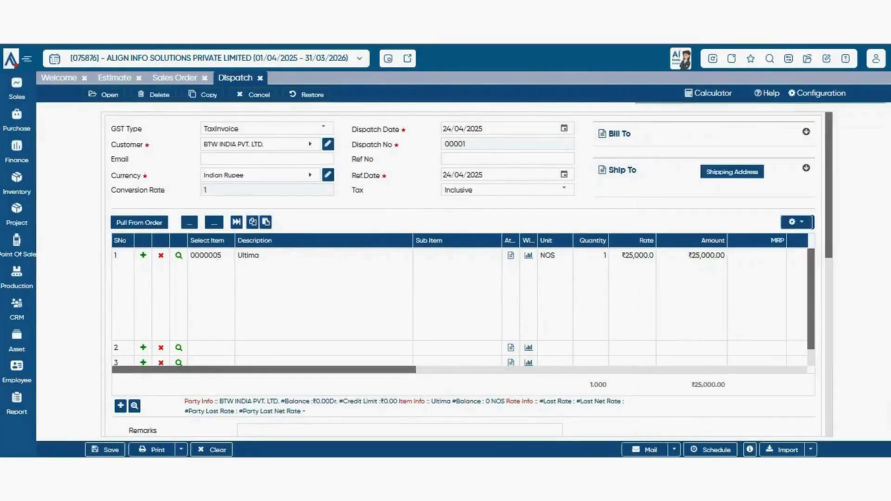
scroll(464, 273, down, 8)
scroll(464, 274, up, 10)
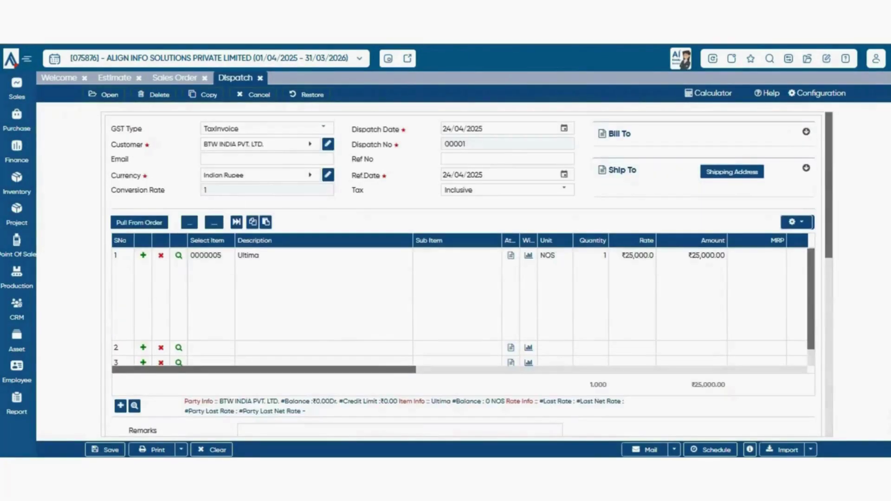
click(105, 450)
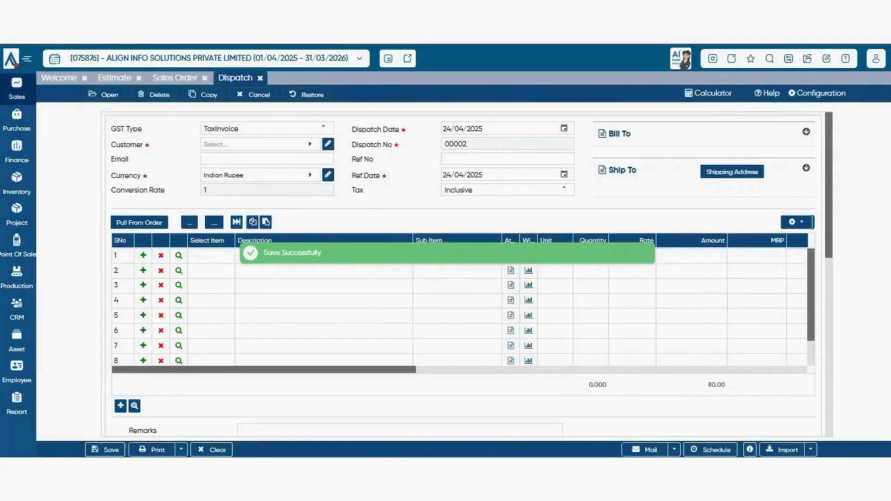
click(17, 88)
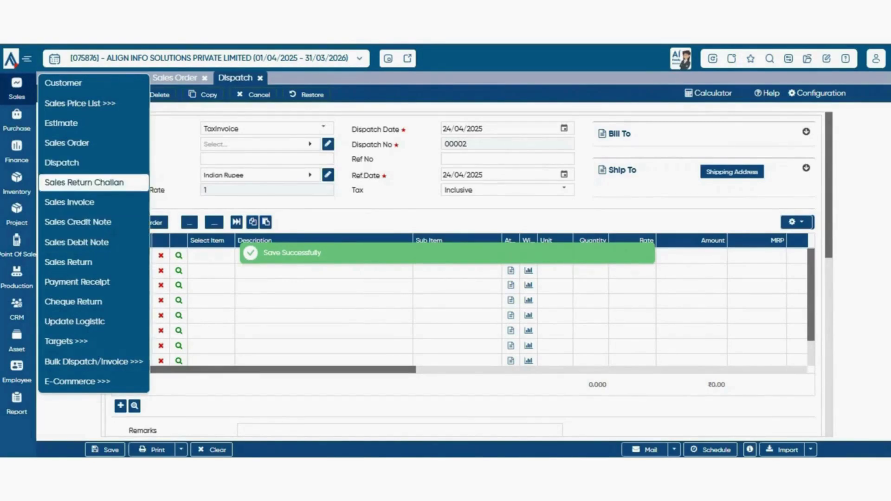
- Start Sales Return Challan 00001 and pick BTW INDIA PVT. LTD. via a 'btw' customer search
click(84, 183)
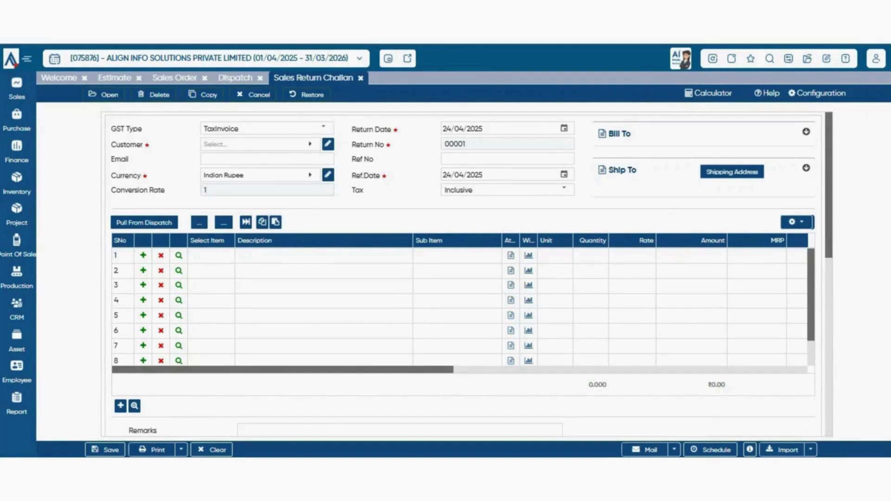
click(261, 144)
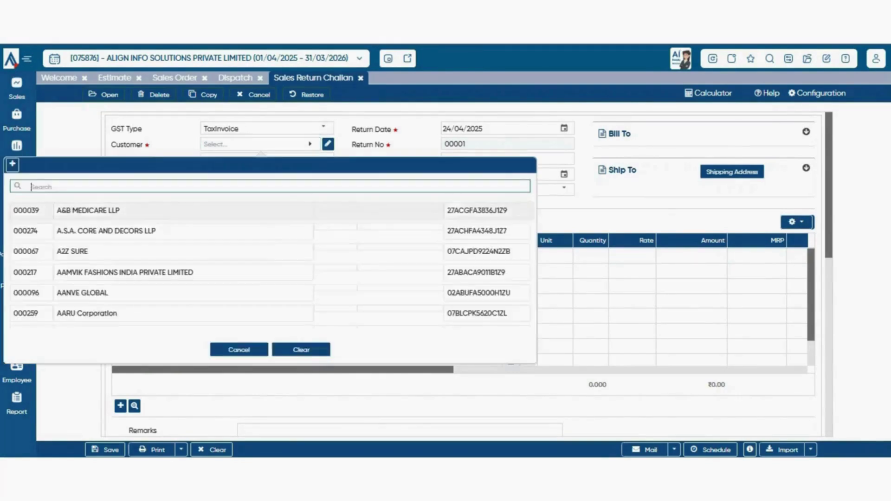
text(btw)
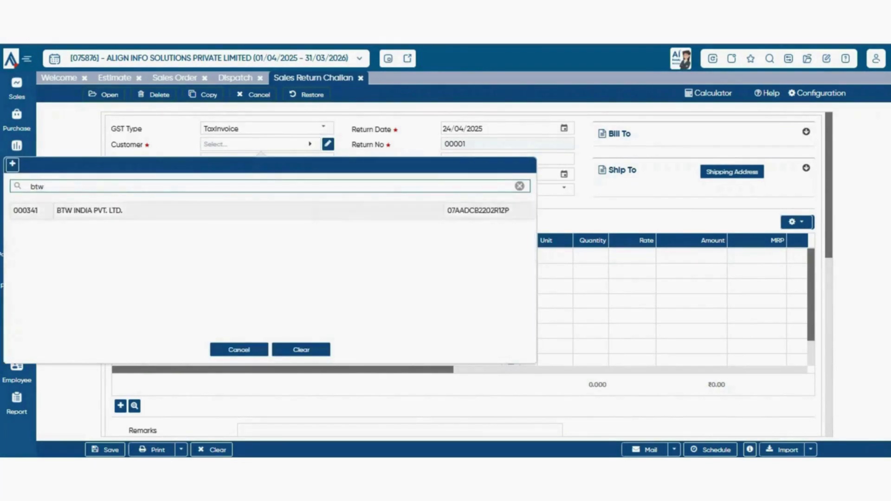
click(184, 210)
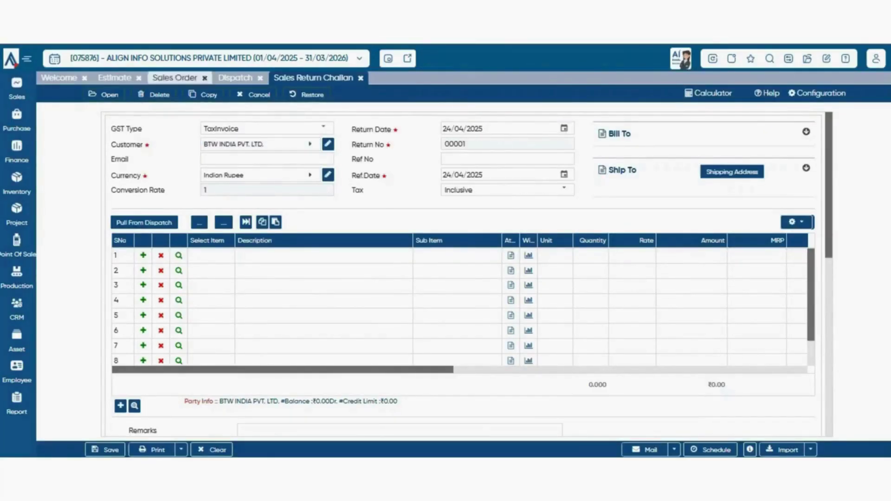
click(310, 144)
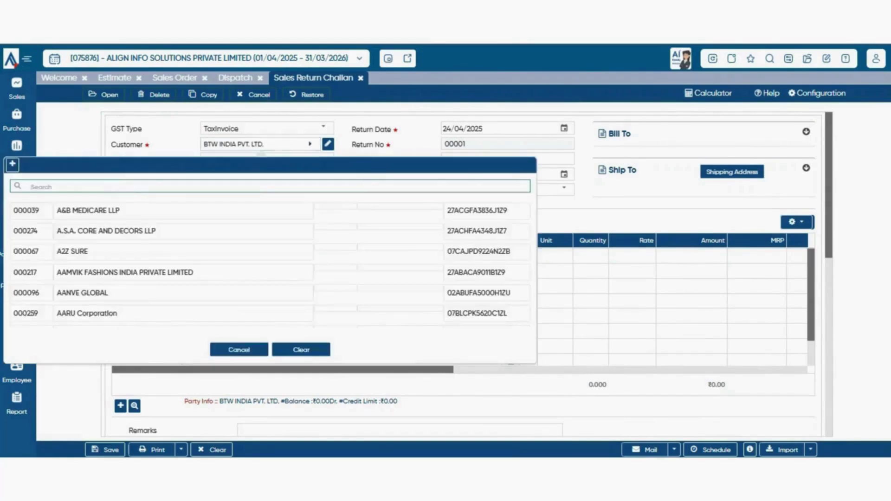
key(Escape)
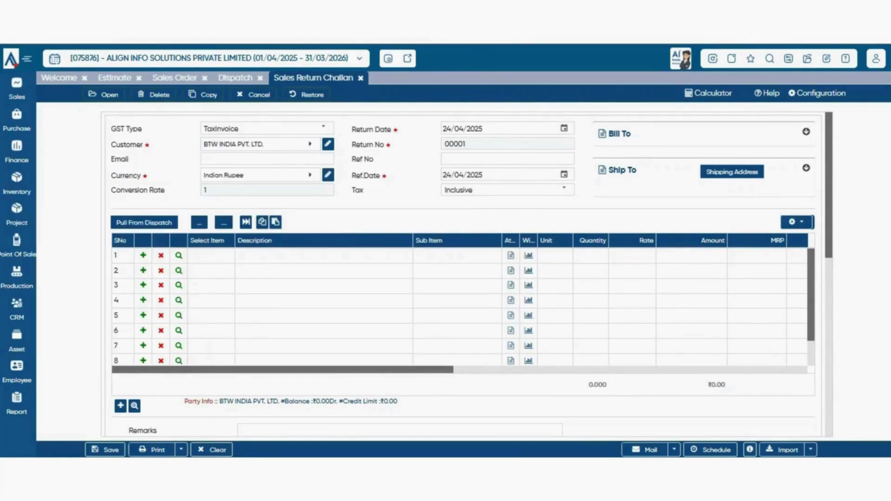
- Set 2 units to return on dispatch 00001/25-26's Ultima line (balance 4) in Pull From Dispatch
click(144, 223)
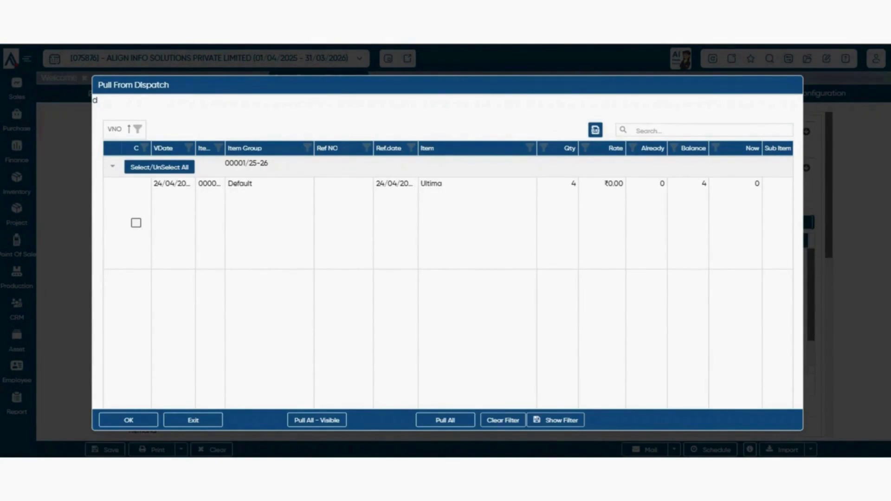
click(757, 223)
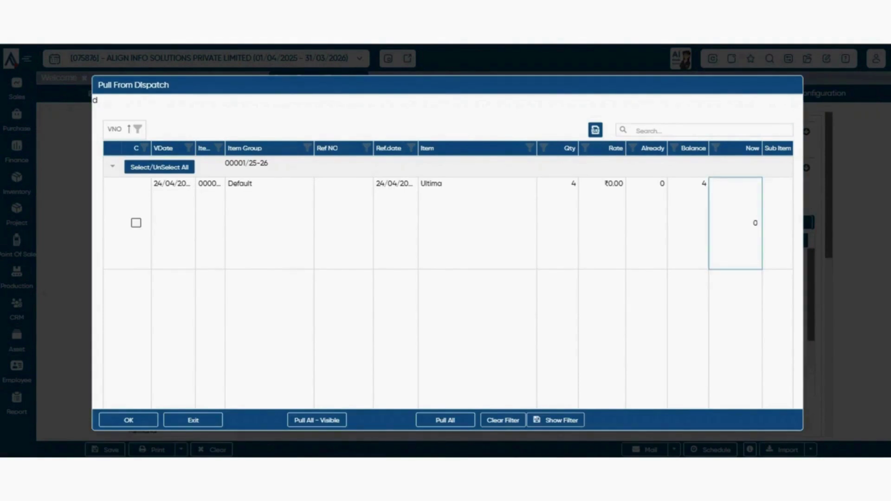
text(2)
drag(269, 164, 224, 164)
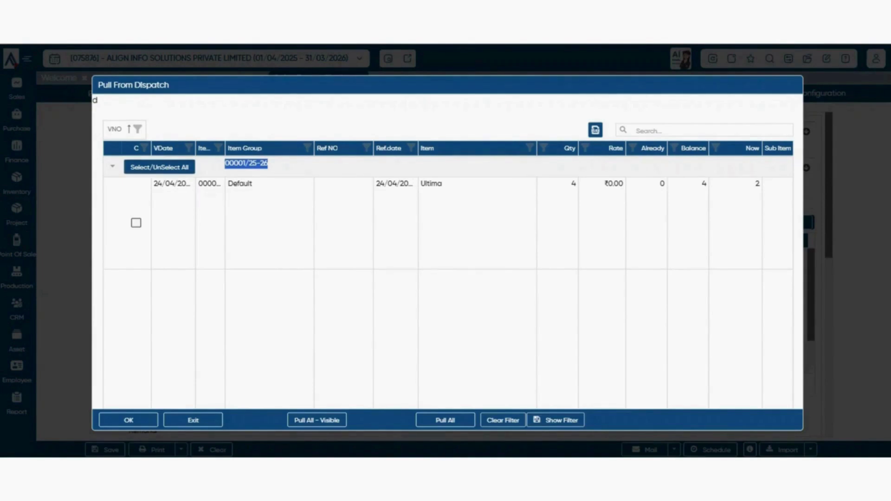
drag(246, 163, 284, 163)
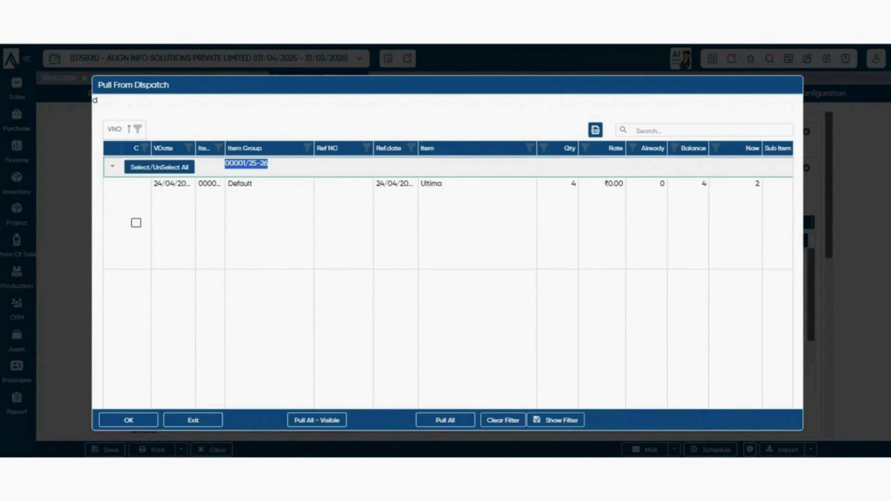
click(705, 130)
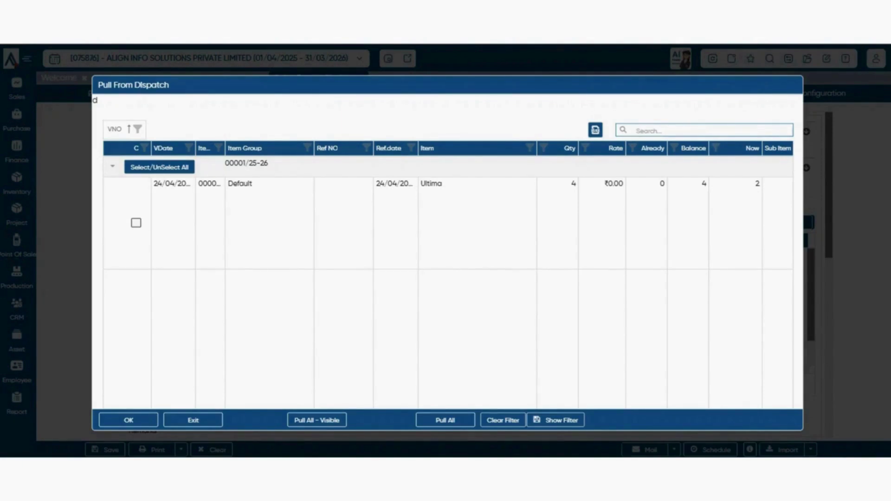
- Tick the Ultima dispatch line and pull its 2 return units into the challan
click(136, 223)
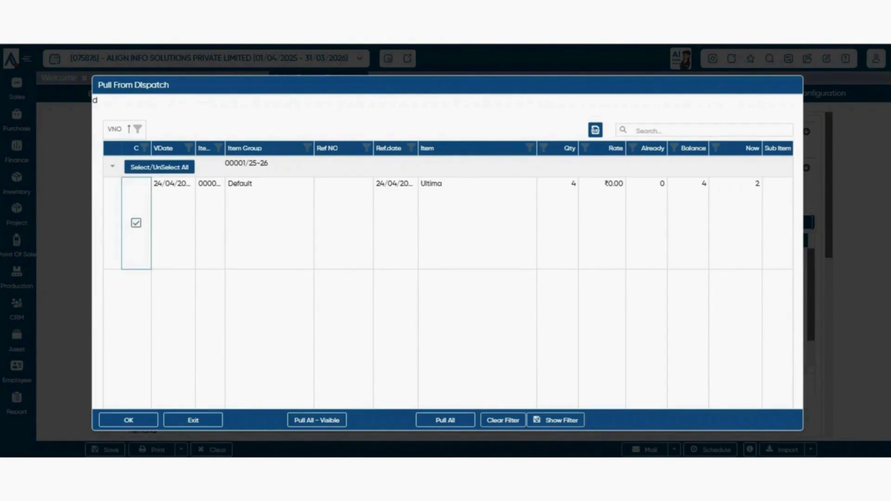
click(129, 420)
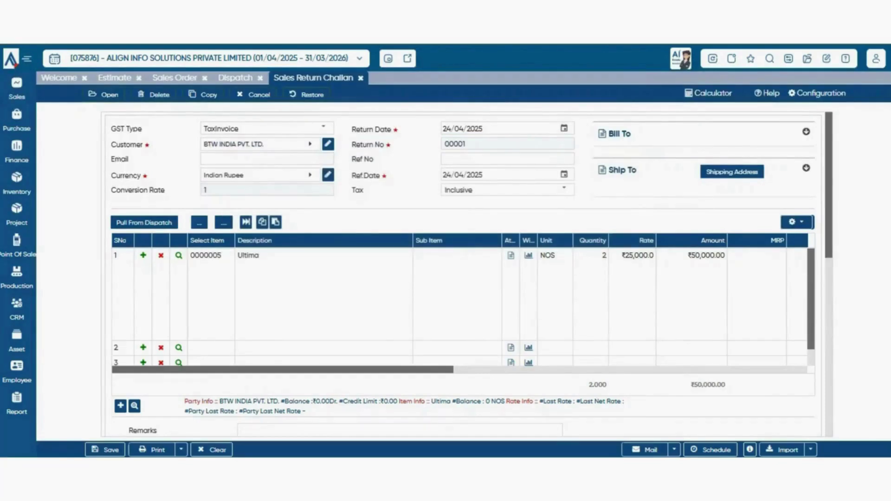
scroll(459, 297, right, 5)
scroll(460, 297, down, 1)
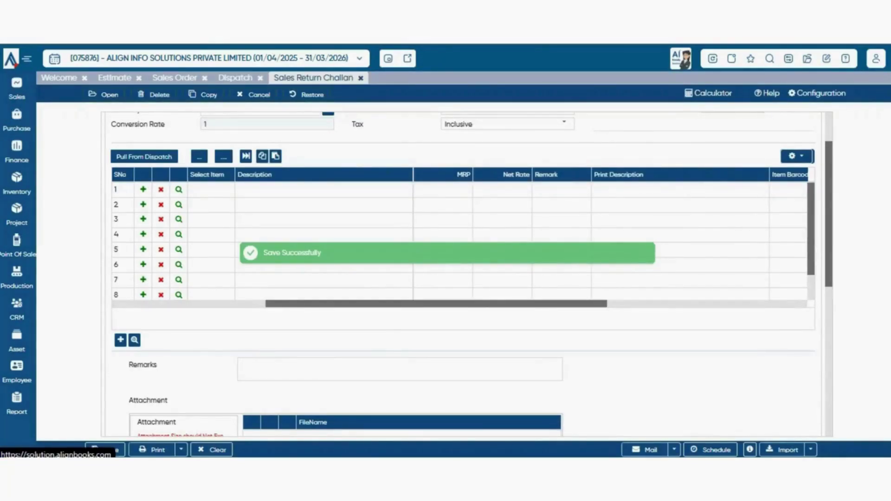
- Start a new Sales Invoice with the Default warehouse and customer BTW INDIA PVT. LTD
click(16, 89)
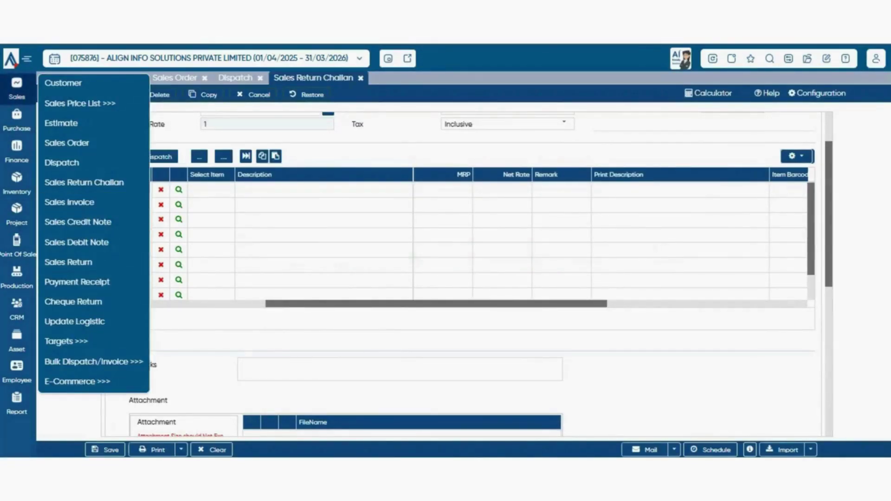
click(69, 201)
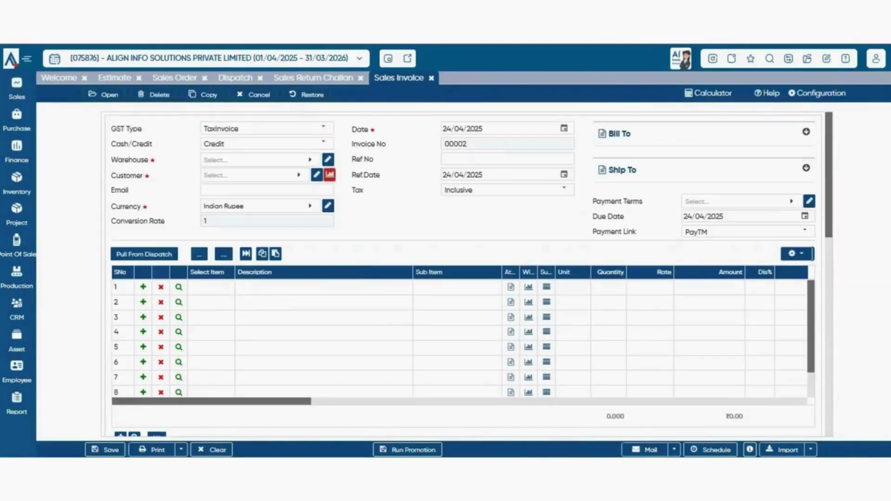
click(260, 159)
click(212, 226)
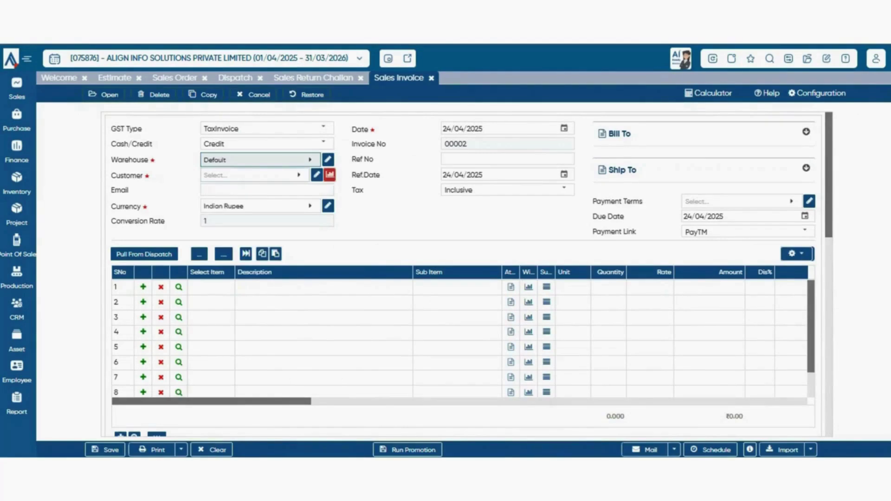
click(251, 175)
text(btw)
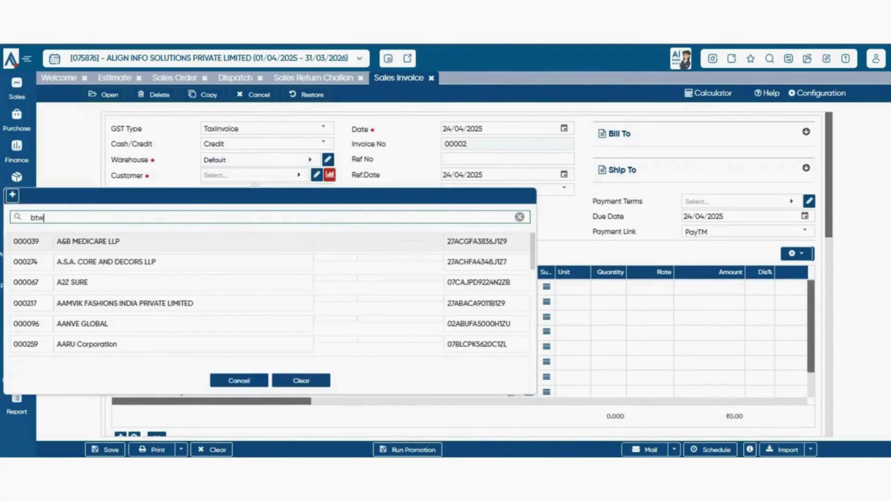
key(Return)
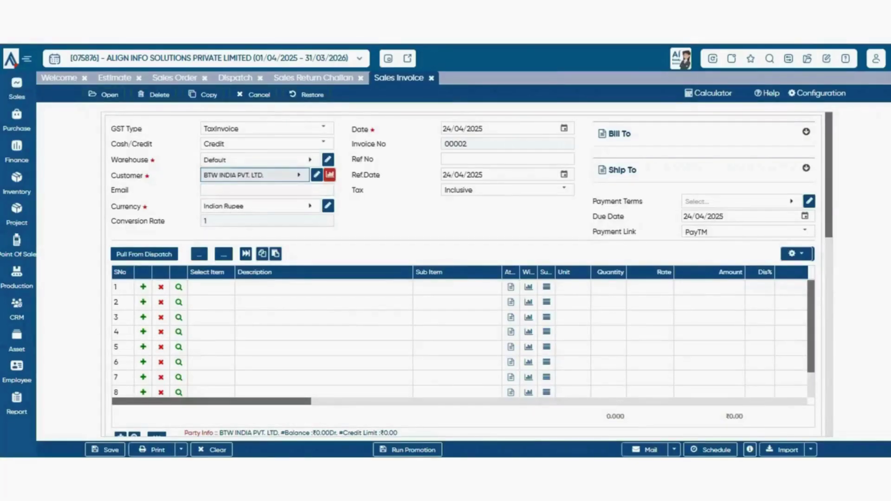
- Pull the 4 Ultima units from the pending dispatch into the invoice
click(145, 254)
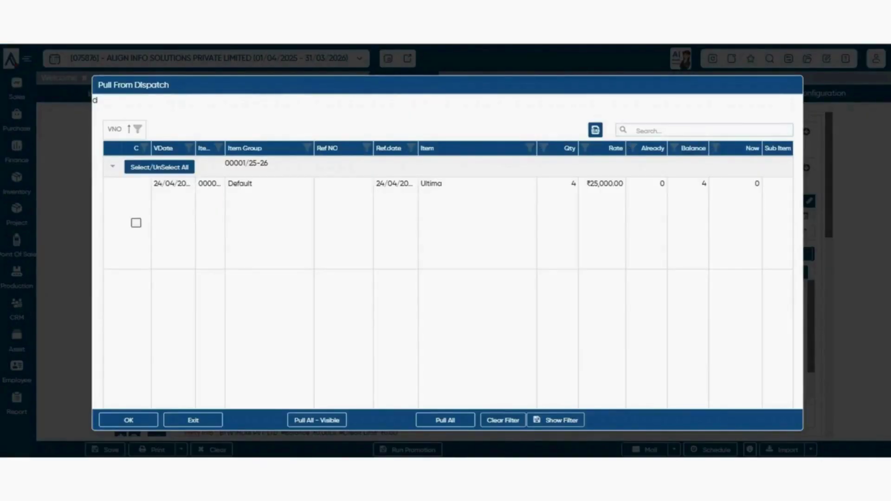
click(136, 222)
click(128, 420)
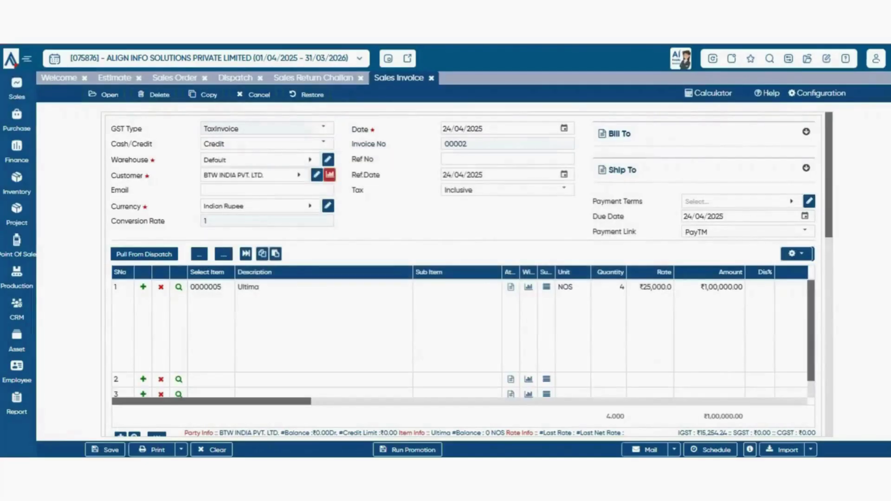
scroll(464, 274, down, 2)
scroll(464, 273, up, 2)
- Keep Dispatch as the parent document in the invoice configuration and save it
click(818, 94)
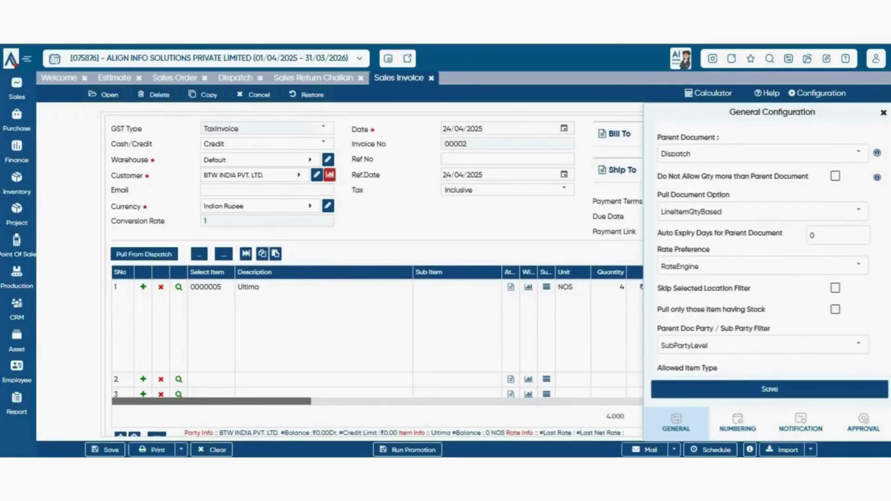
click(859, 153)
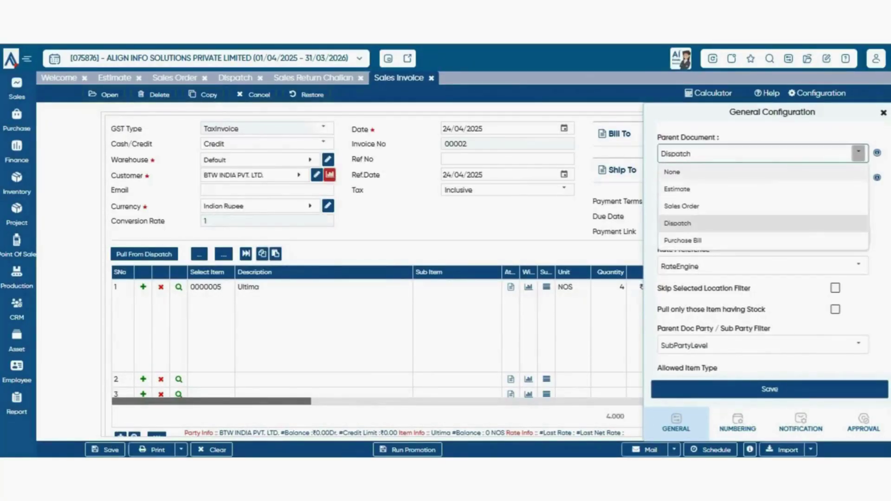
click(761, 223)
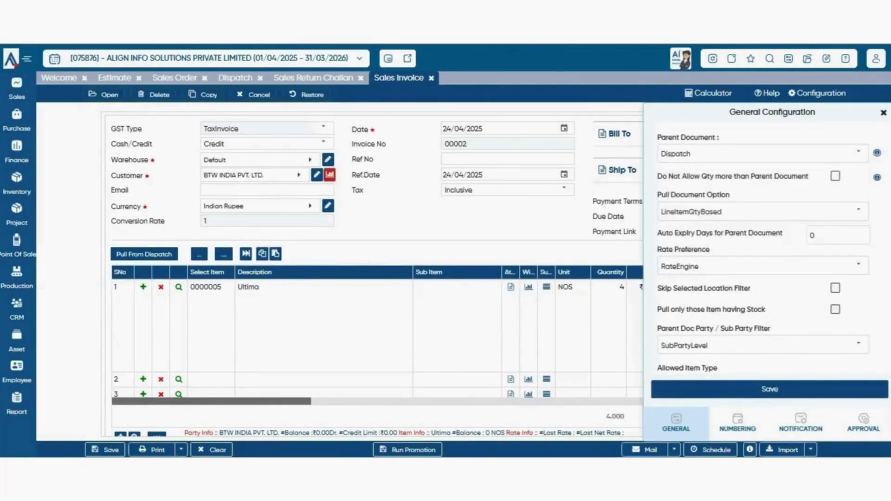
click(770, 389)
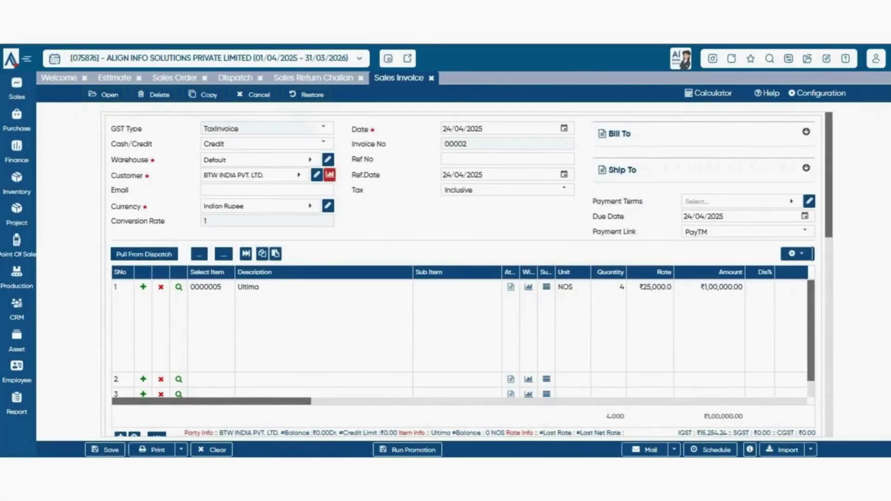
scroll(464, 274, down, 5)
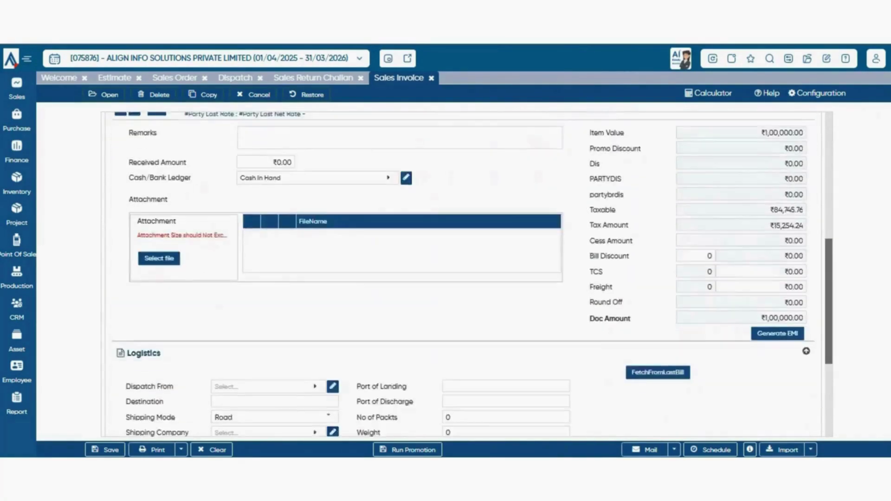
- Keep Cash In Hand as the receiving ledger and bring up Generate EMI for the ₹1,00,000 bill
click(267, 294)
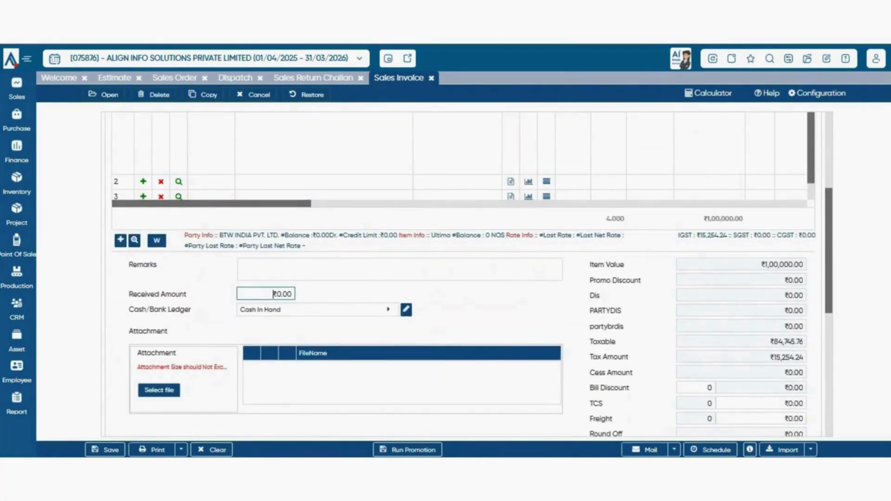
key(ctrl+a)
scroll(464, 273, down, 2)
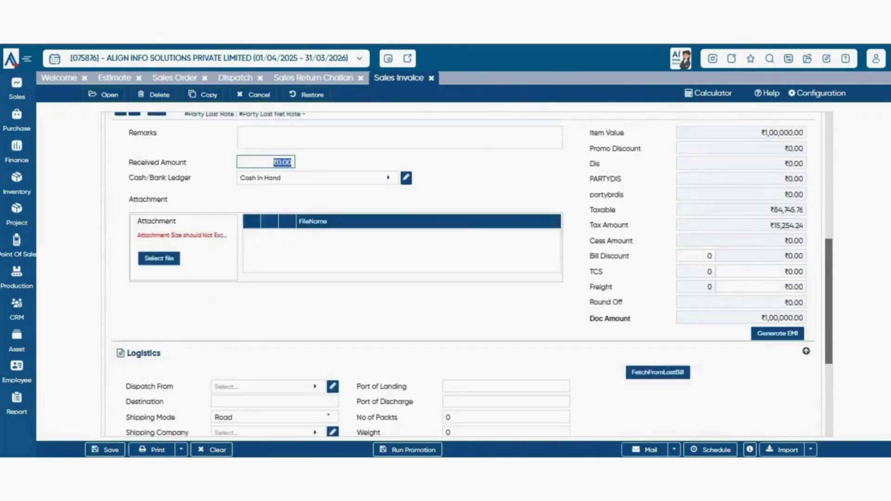
scroll(464, 274, up, 1)
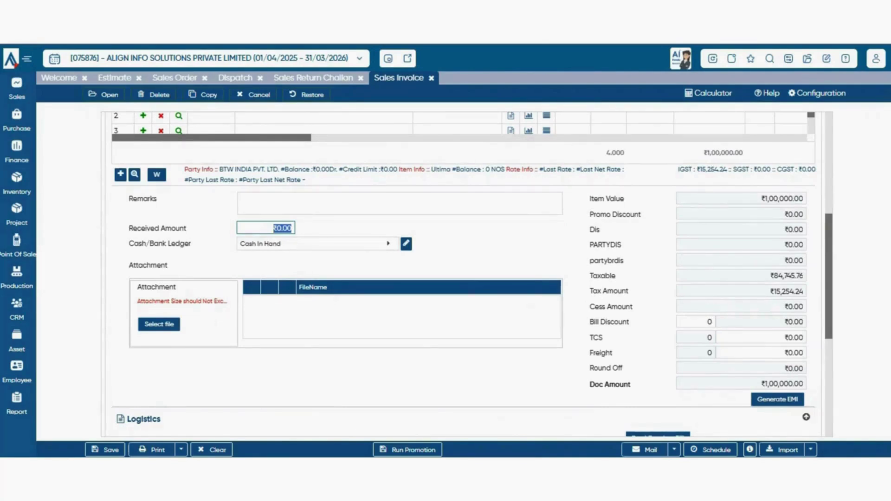
click(355, 243)
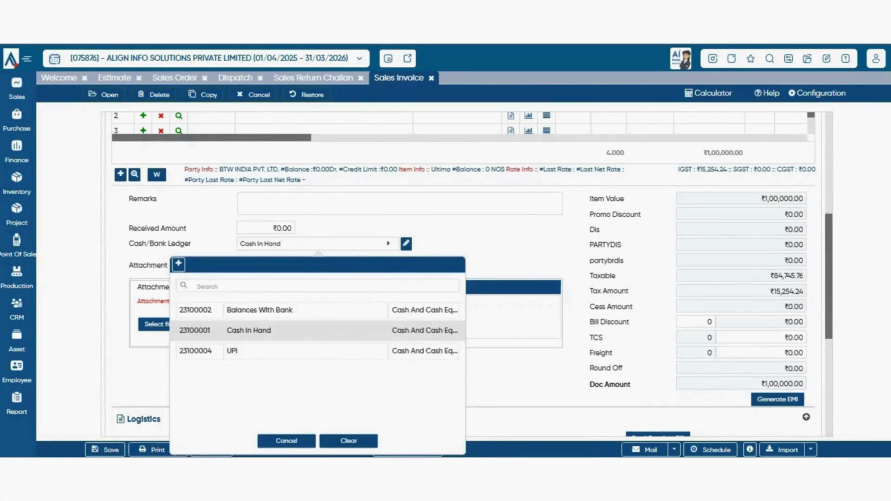
click(249, 330)
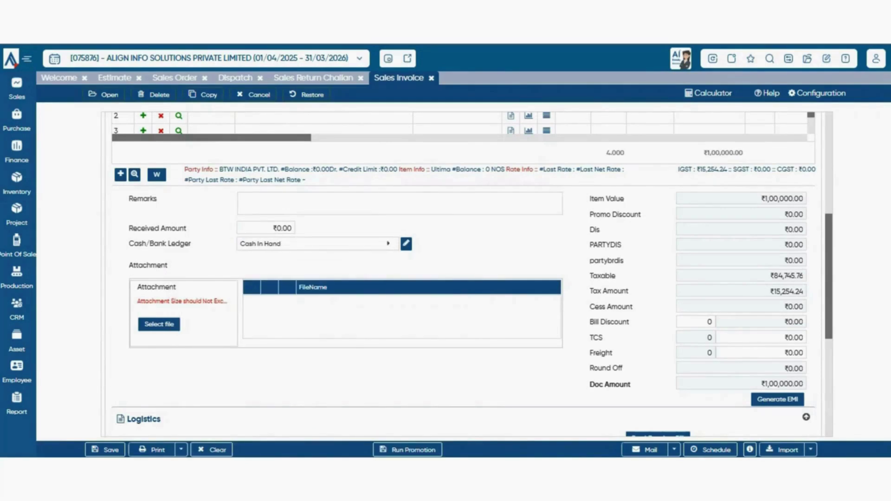
scroll(467, 274, down, 3)
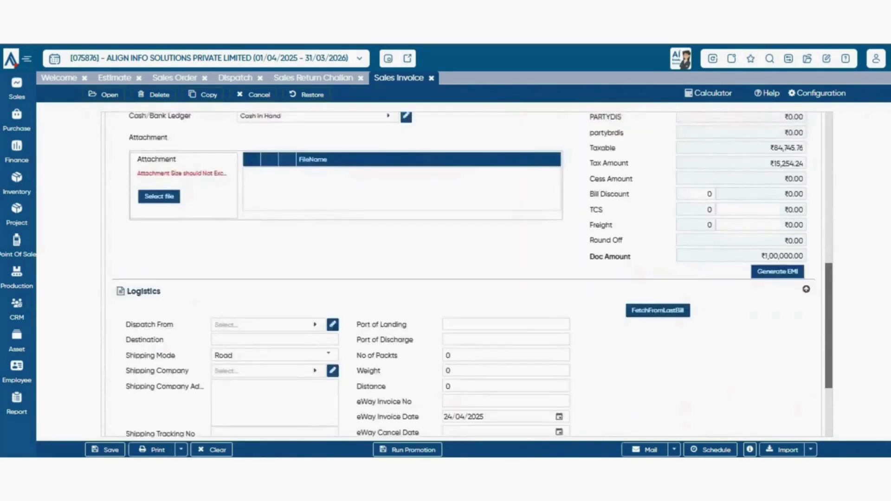
scroll(467, 274, up, 2)
scroll(467, 274, down, 2)
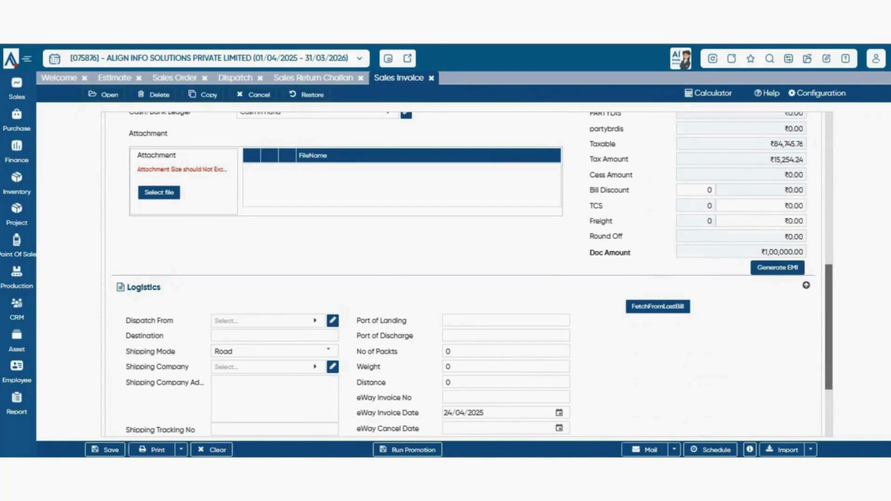
click(777, 267)
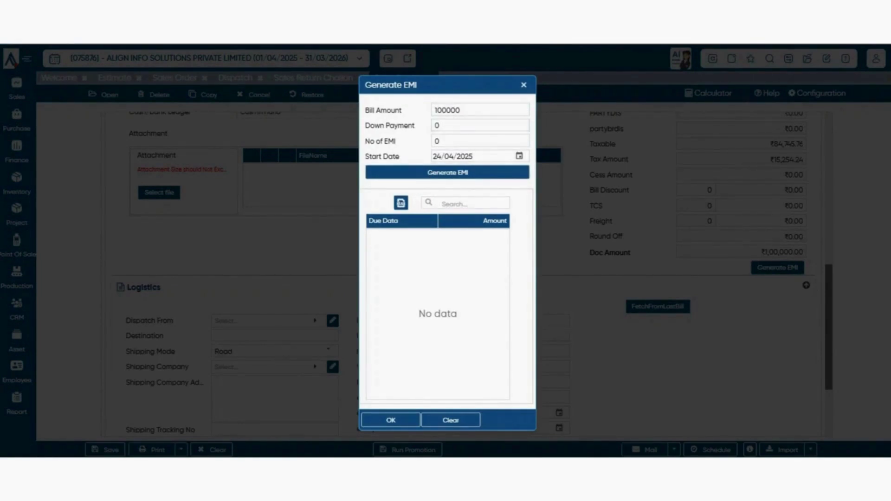
- Generate a 10000 down payment plus 9 monthly EMIs, accept it, and recheck the schedule
key(Tab)
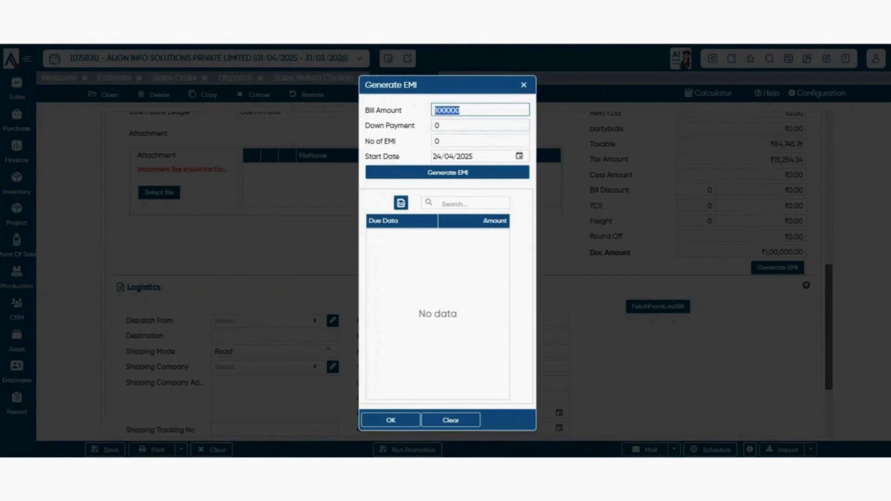
key(Tab)
text(5)
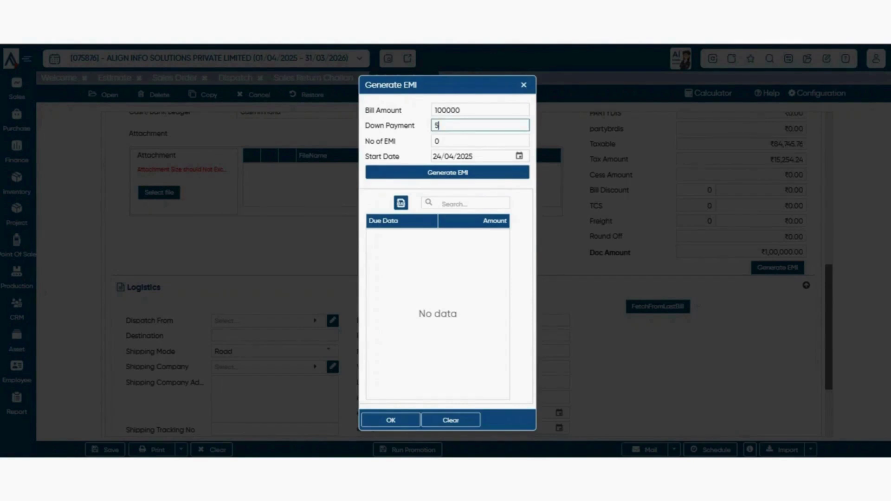
key(BackSpace)
text(10000)
key(Tab)
text(9)
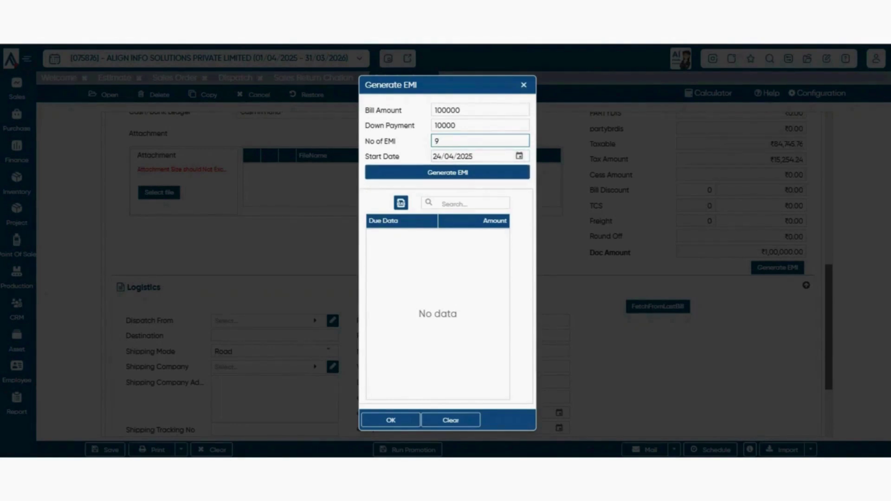
click(447, 172)
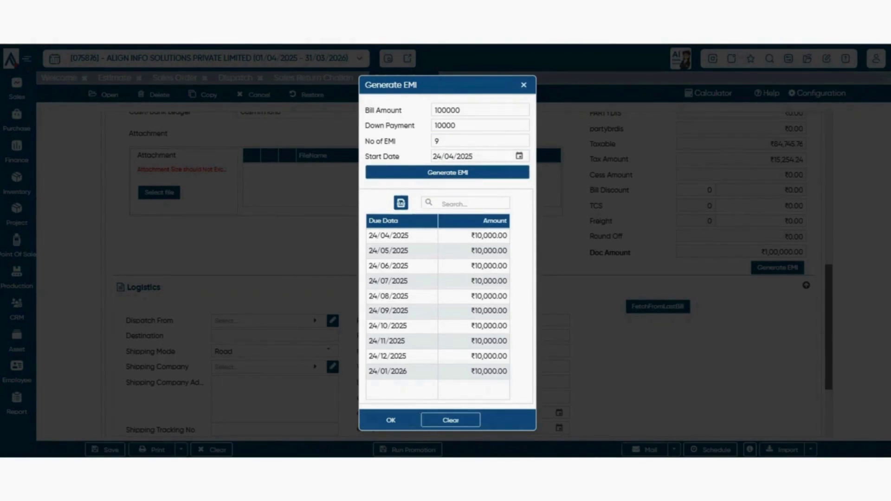
click(391, 420)
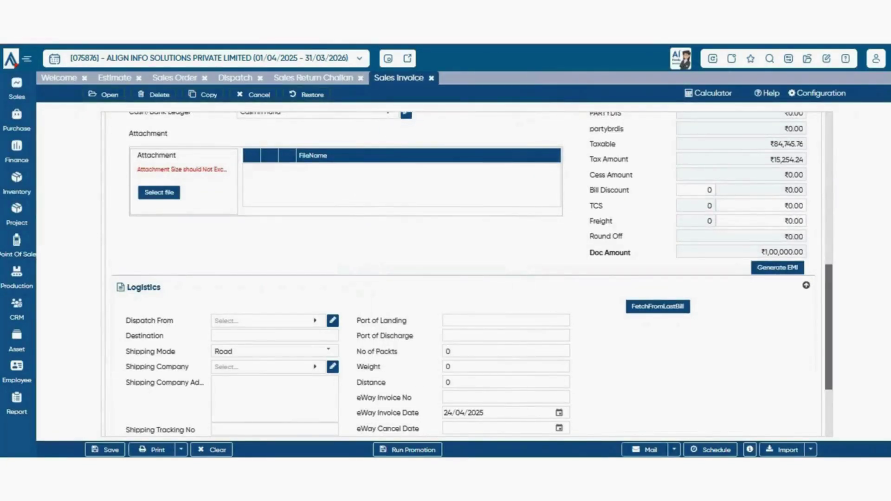
click(778, 267)
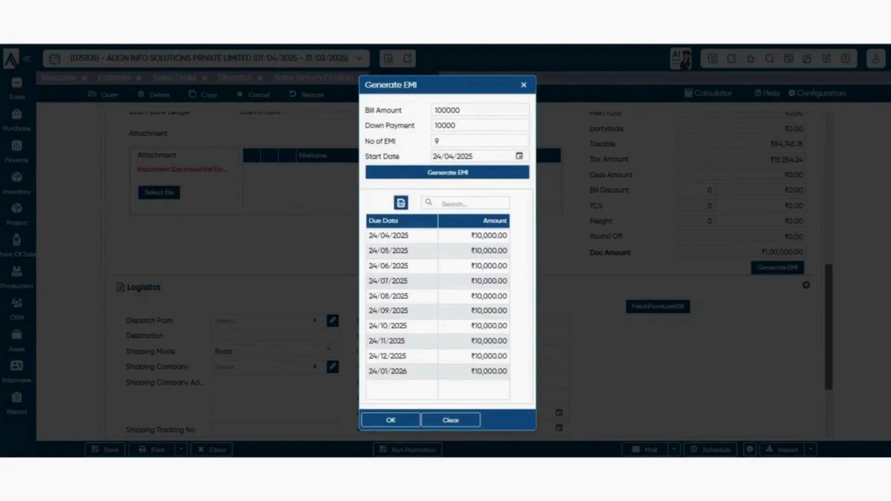
click(391, 420)
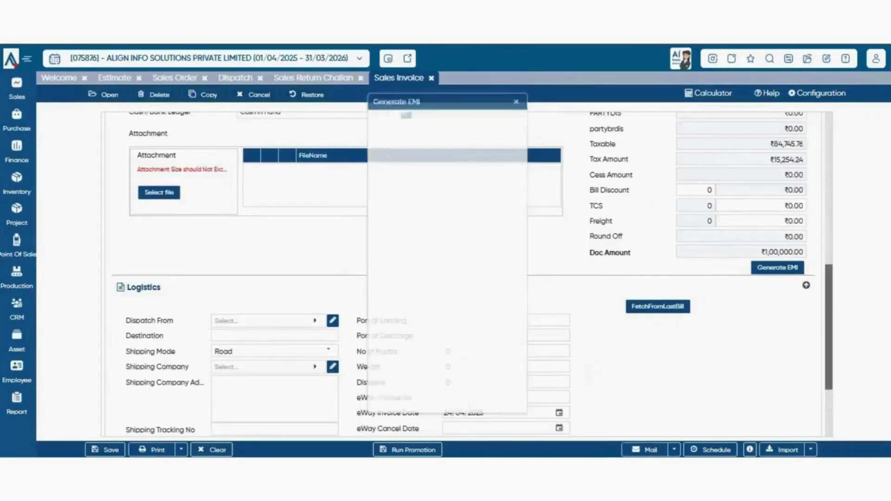
- Save the ₹1,00,000 sales invoice for BTW INDIA PVT. LTD
scroll(445, 278, down, 2)
scroll(468, 274, up, 5)
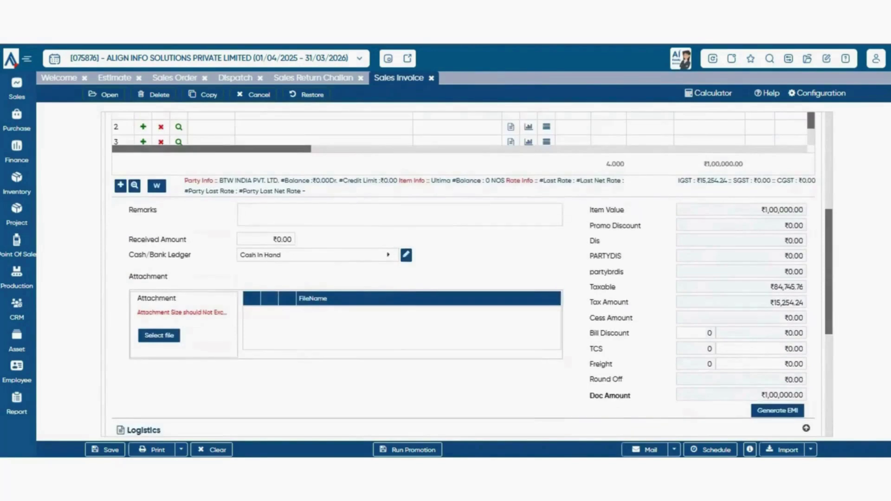
scroll(468, 274, down, 5)
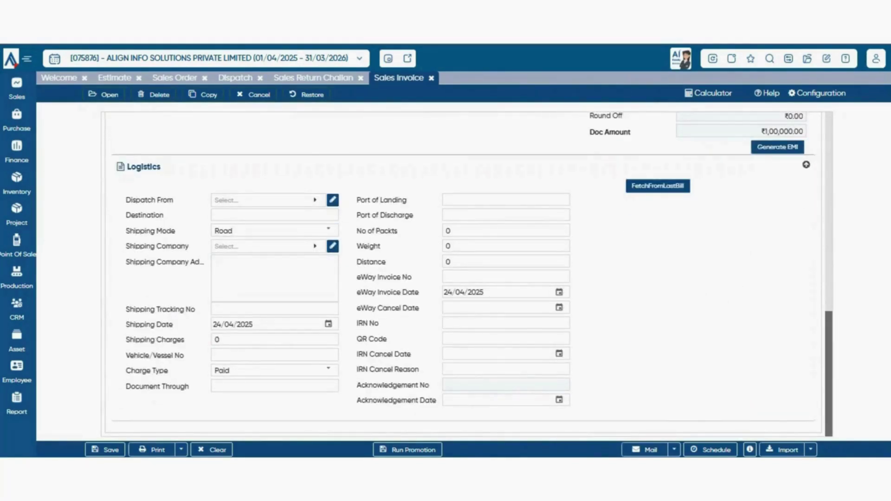
scroll(468, 274, up, 5)
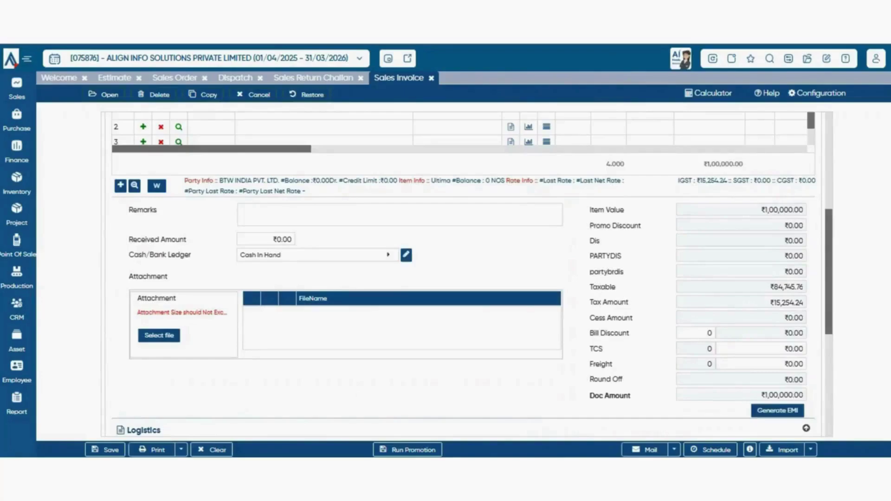
click(106, 450)
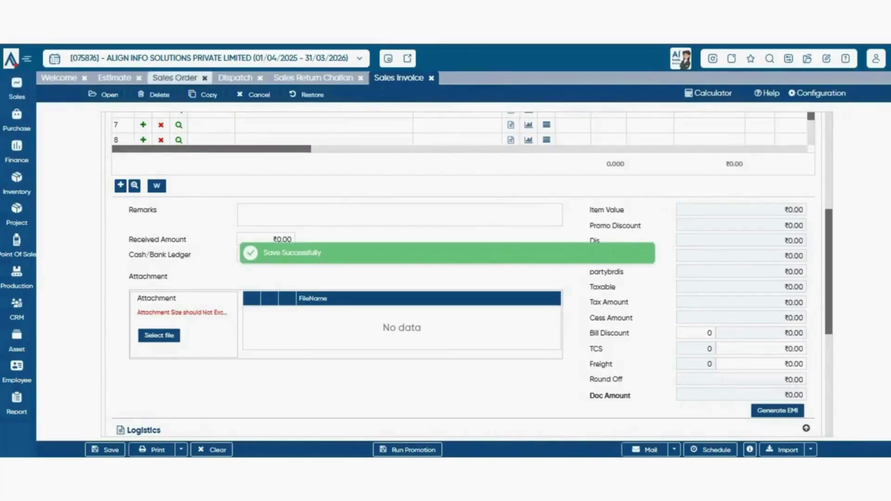
- Discard the blank form and reopen saved invoice 00002 for editing
scroll(468, 274, up, 1)
click(104, 95)
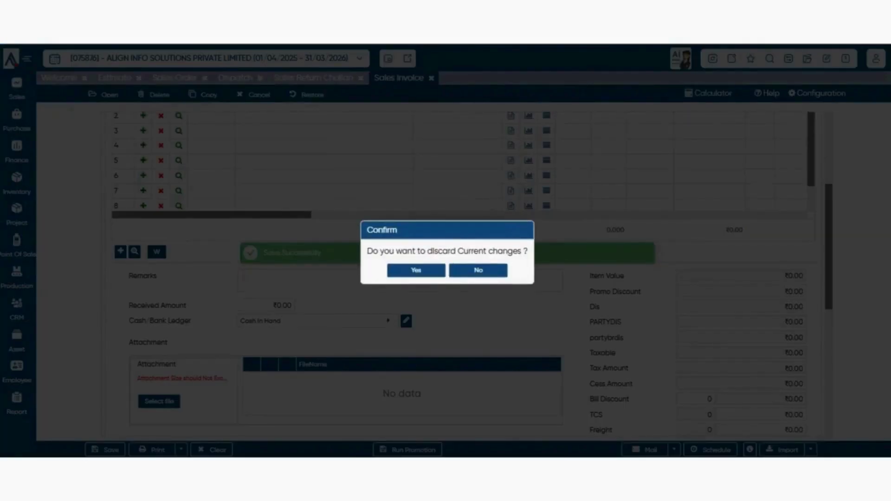
click(416, 271)
click(121, 187)
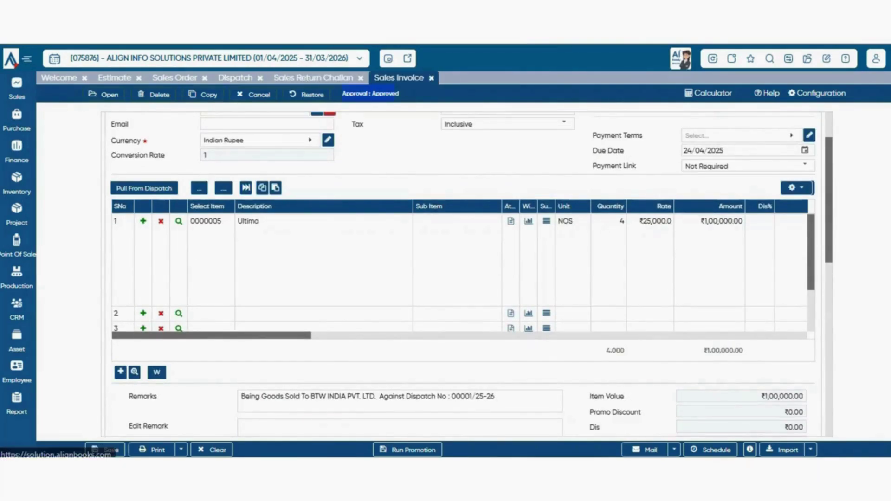
scroll(467, 275, down, 8)
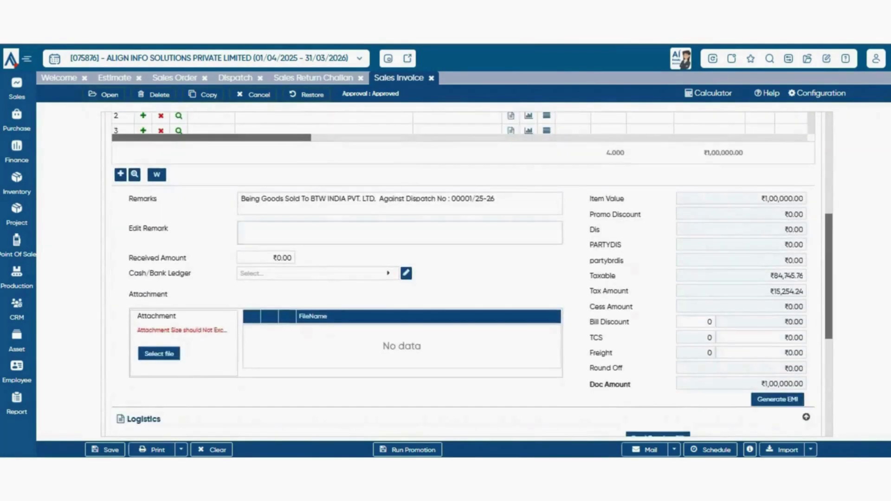
scroll(467, 275, up, 10)
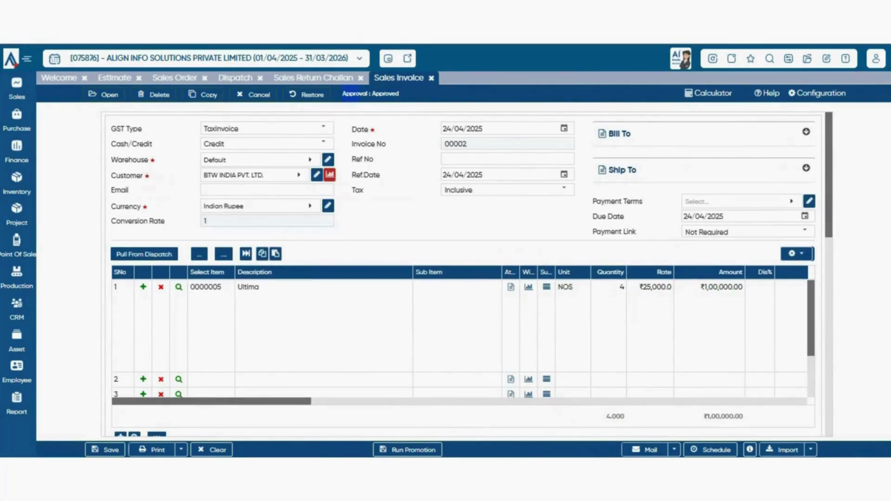
scroll(467, 275, down, 10)
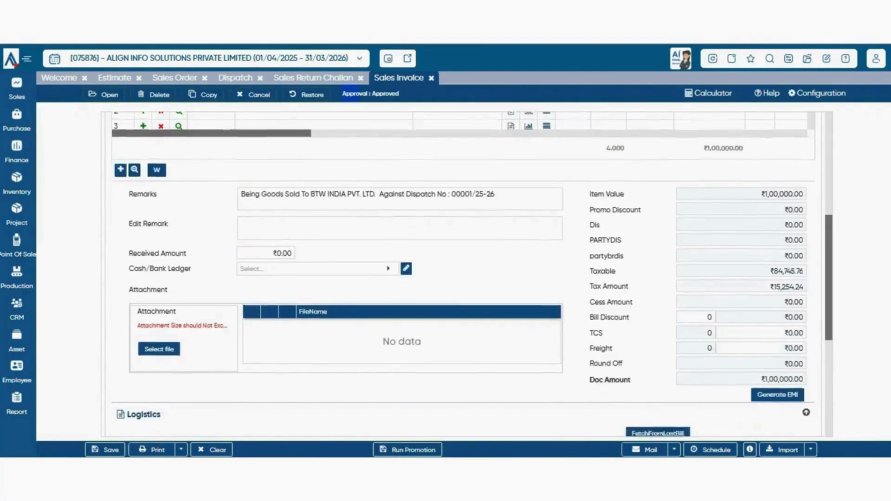
scroll(467, 275, up, 1)
scroll(467, 275, down, 2)
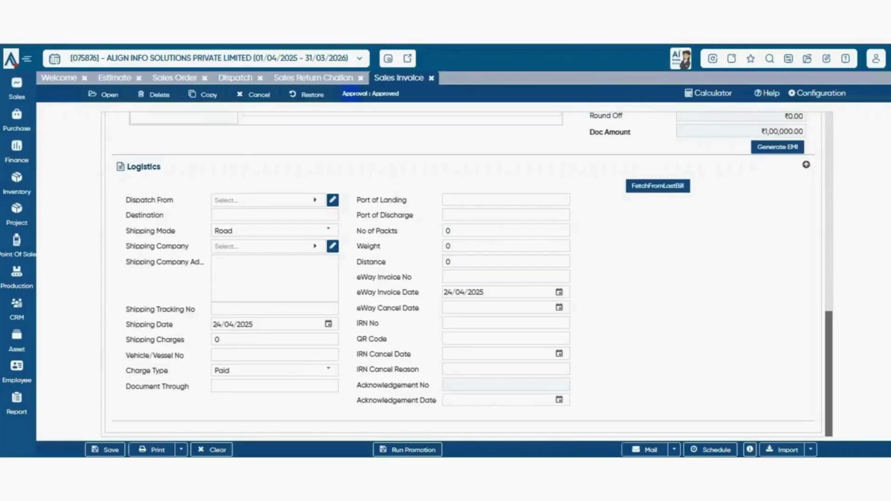
scroll(467, 275, up, 3)
scroll(467, 275, up, 10)
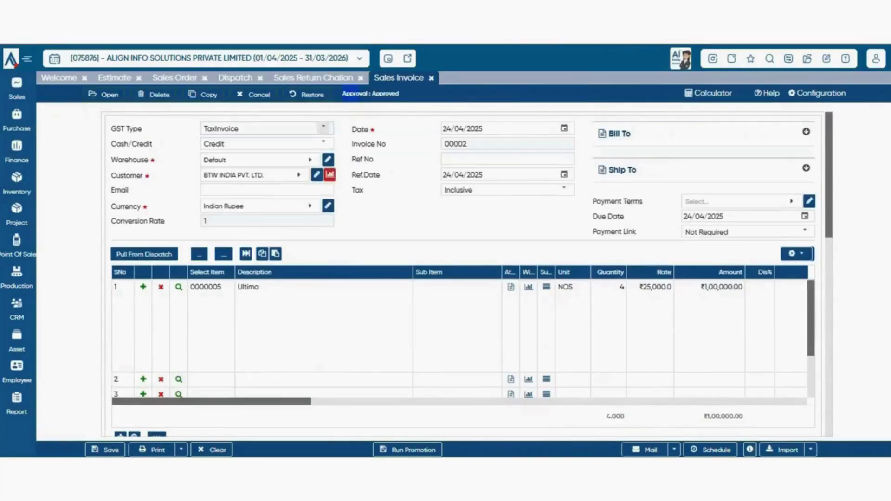
scroll(467, 274, down, 10)
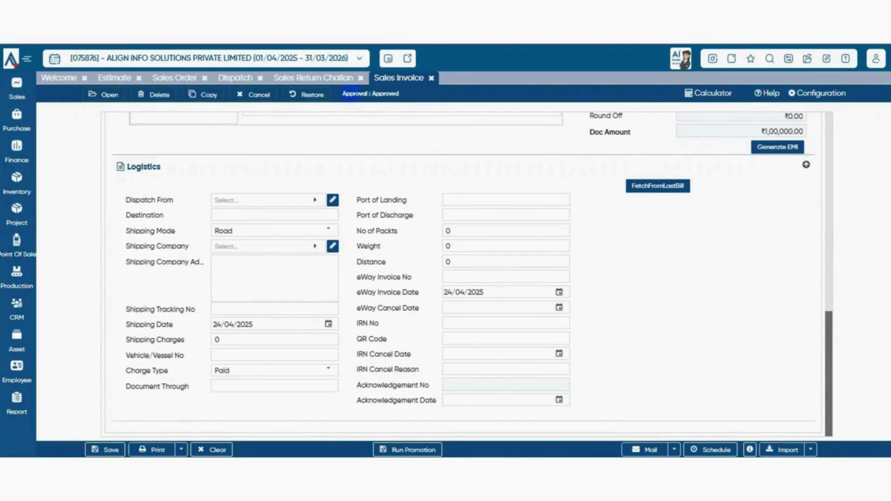
scroll(464, 274, up, 5)
- Give the invoice's recurring schedule the description 'subscription' and a Monthly interval
click(710, 450)
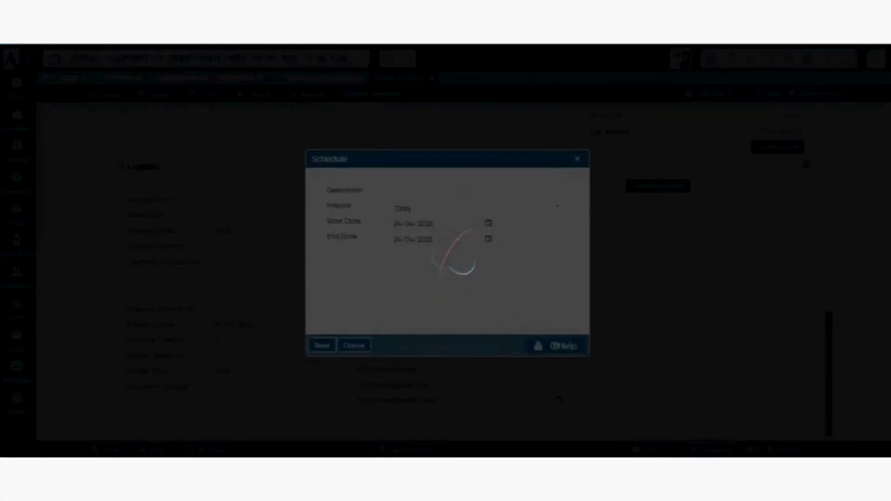
click(579, 158)
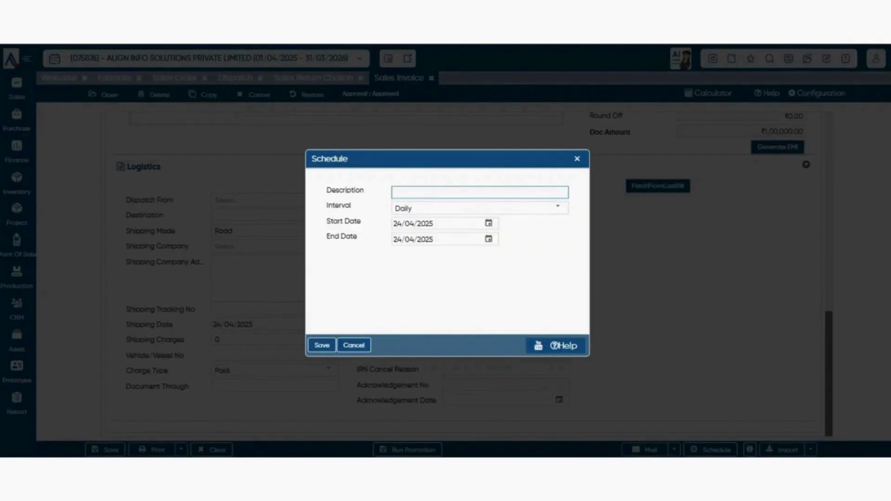
text(subscription)
click(558, 208)
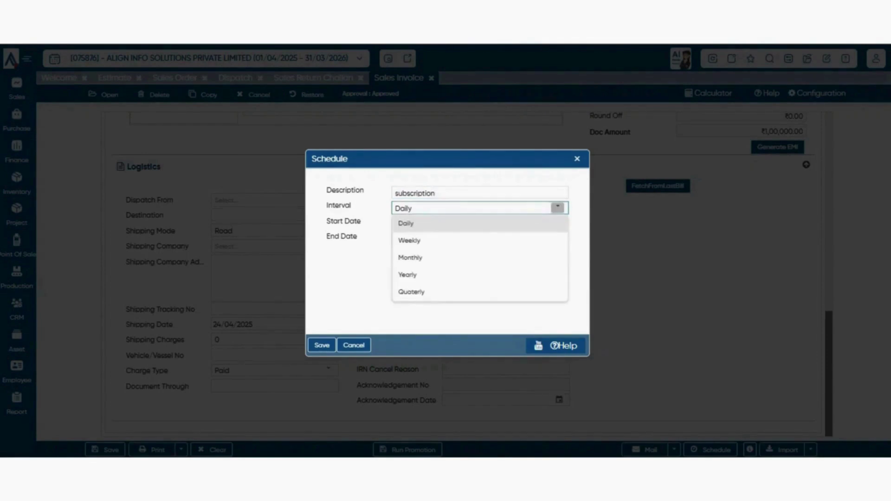
click(480, 258)
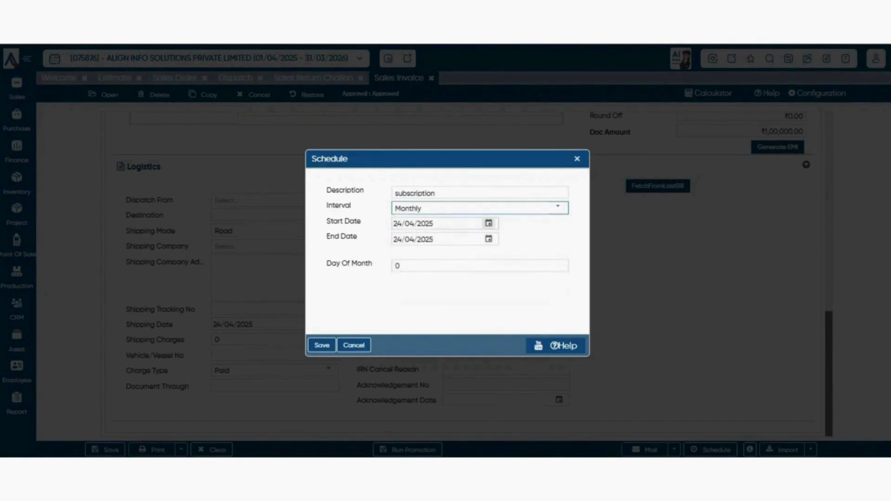
- Set the schedule to run 01/05/2025 to 31/12/2025 on day 7 of each month
click(489, 223)
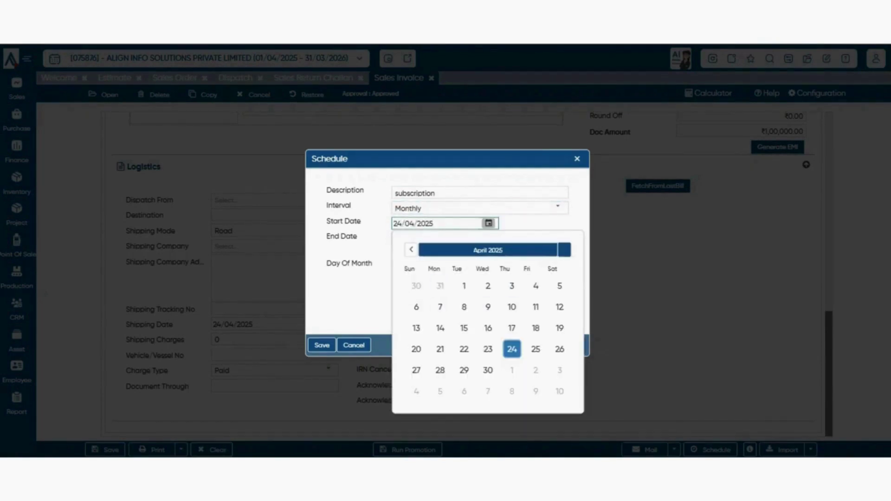
click(565, 250)
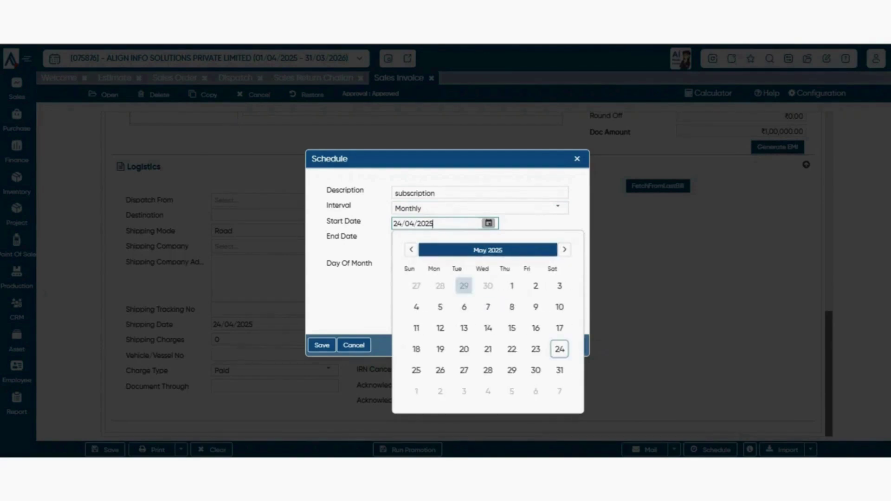
click(512, 286)
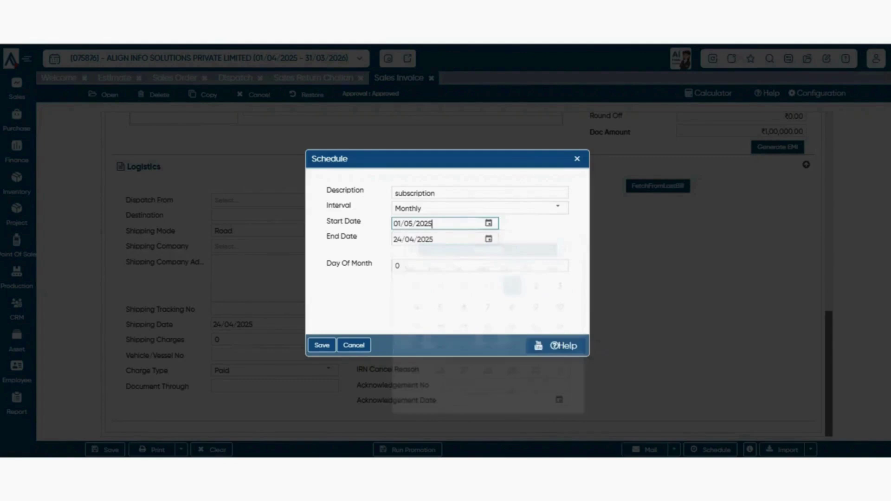
click(488, 239)
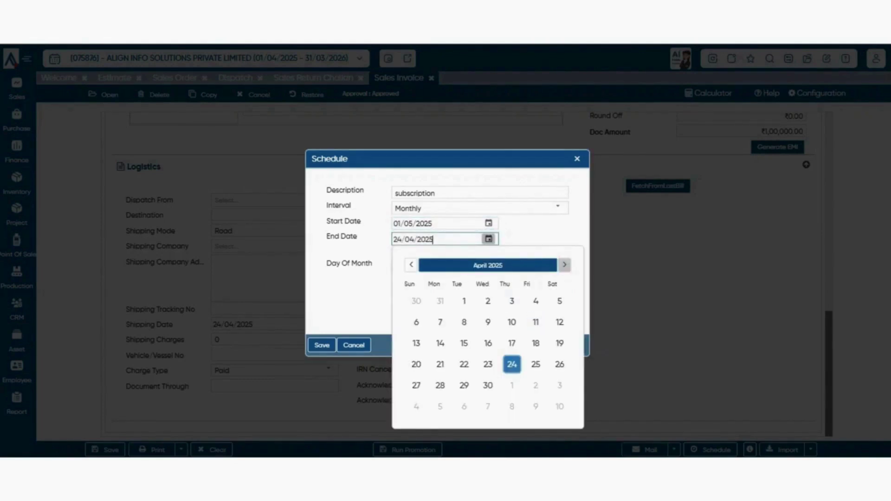
click(564, 265)
click(565, 265)
click(564, 265)
click(564, 265)
click(564, 265)
click(564, 265)
click(564, 265)
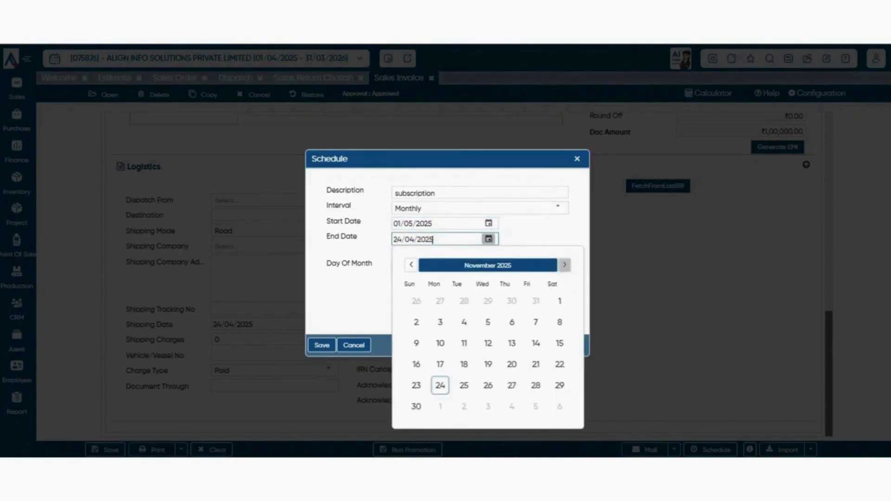
click(565, 265)
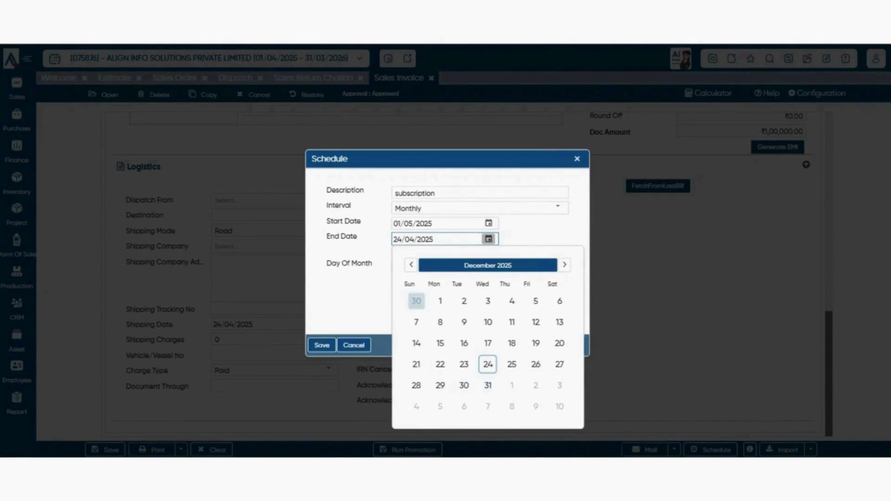
click(488, 385)
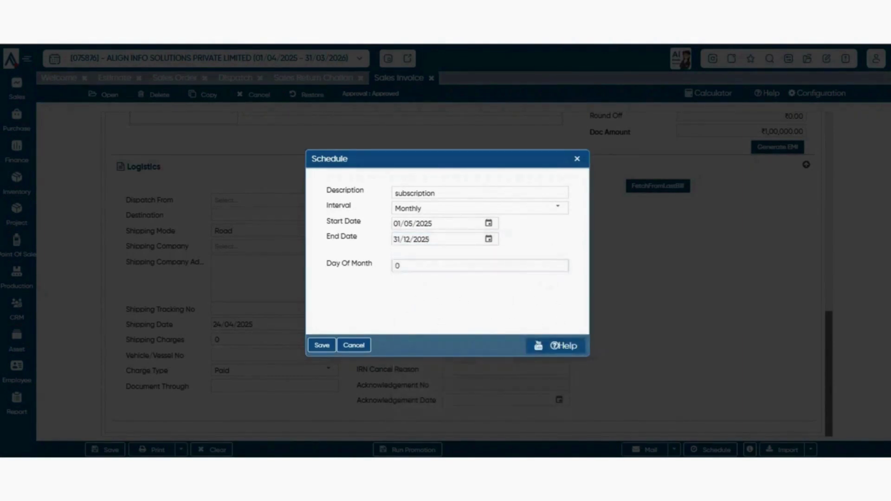
click(397, 266)
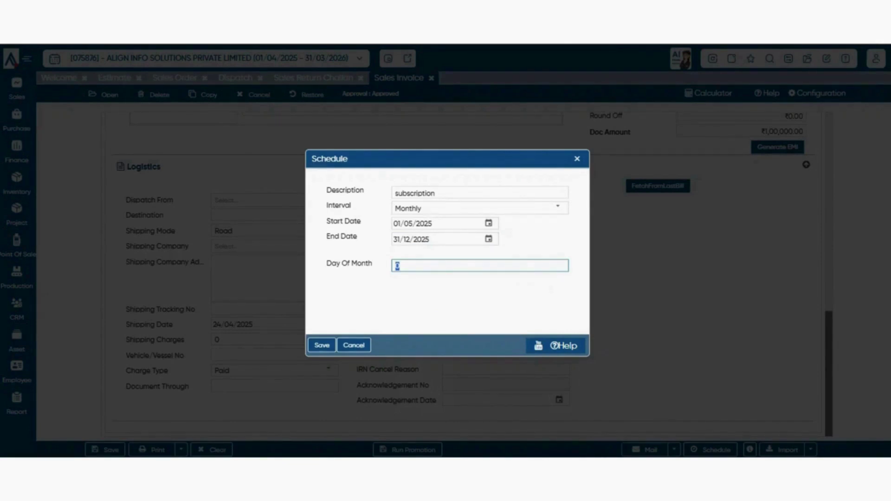
text(7)
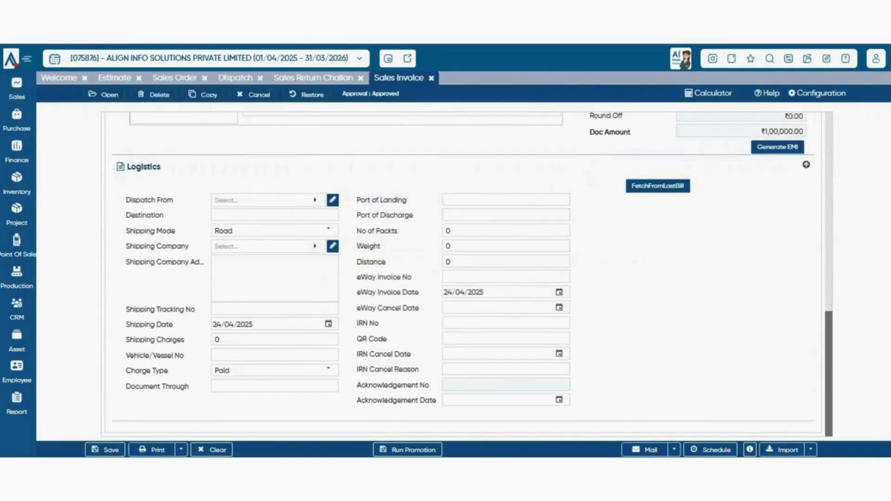
scroll(468, 274, up, 3)
scroll(467, 274, down, 3)
click(750, 450)
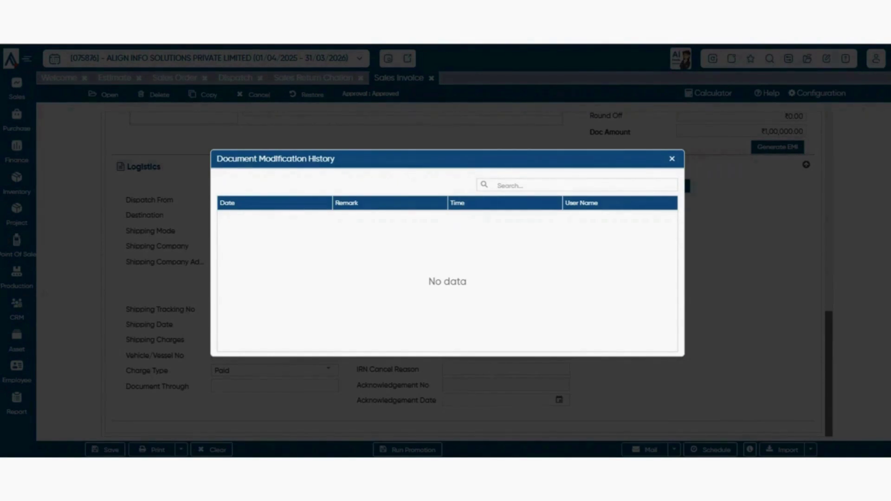
key(Escape)
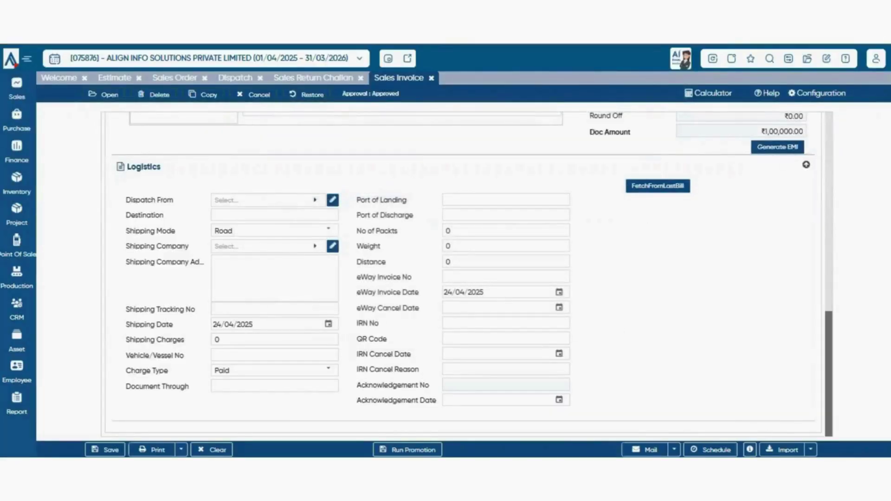
click(750, 449)
key(Escape)
- Download the invoice import format and open Invoice (3).xlsx in Excel
click(811, 449)
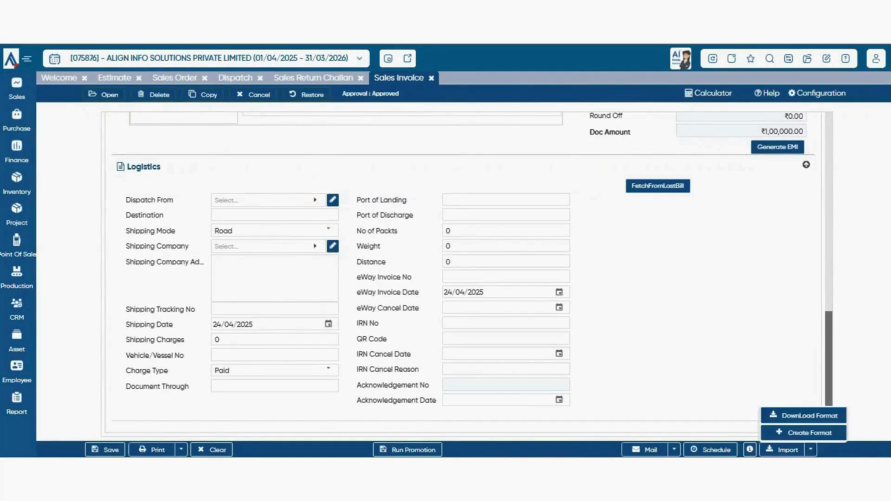
key(Escape)
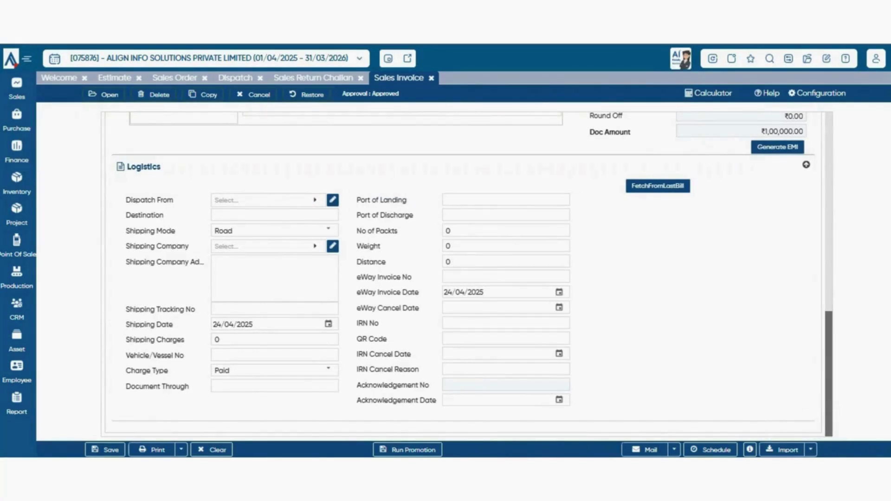
click(811, 450)
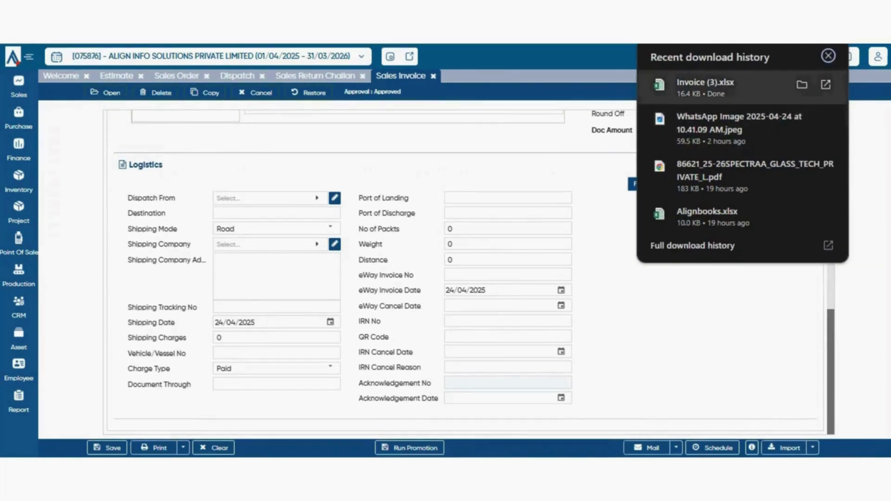
click(706, 87)
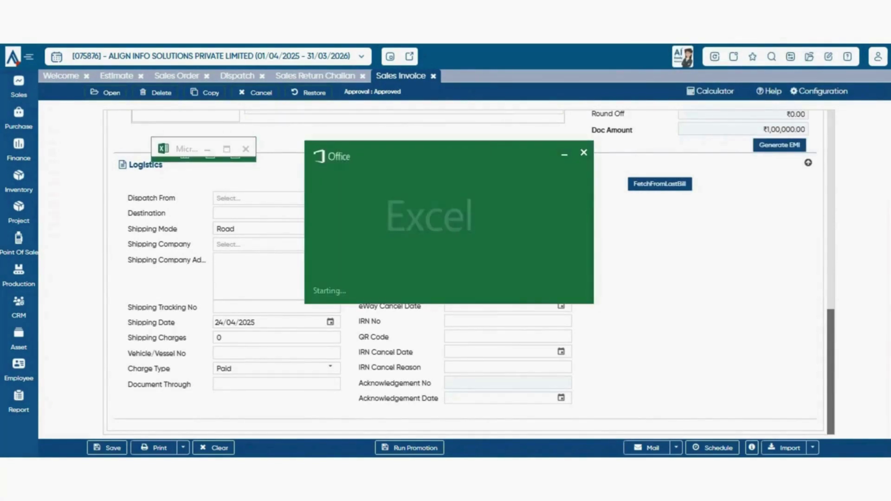
key(Right)
key(Right)
key(Right)
key(Right)
key(Right)
key(Right)
key(Right)
key(Right)
key(Right)
key(Right)
key(Right)
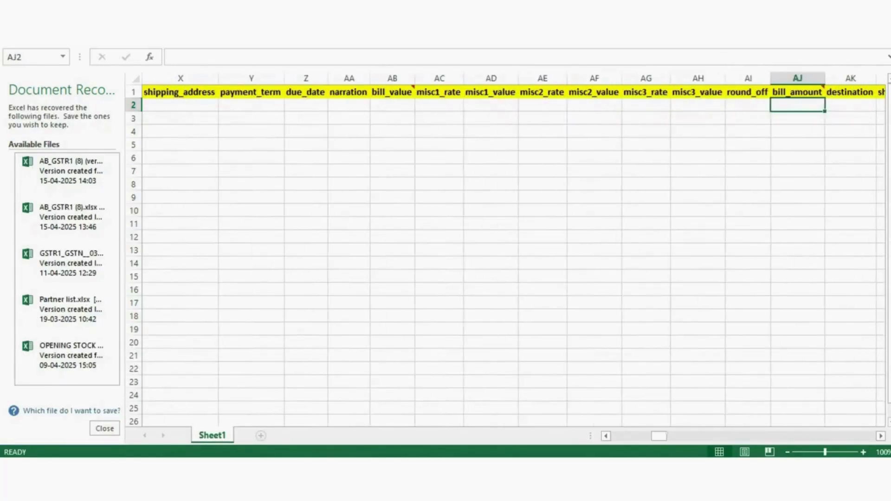
key(Left)
key(Left)
key(Left)
key(Left)
key(Left)
key(Left)
key(Left)
key(Left)
key(Left)
key(Left)
key(Left)
key(Left)
key(Left)
key(Left)
key(Left)
key(Left)
key(Left)
key(Left)
key(Left)
key(Left)
key(Left)
key(Left)
key(Left)
key(Left)
key(Left)
key(Left)
key(Left)
key(Left)
key(Left)
key(Left)
key(Left)
key(Left)
key(Left)
key(Left)
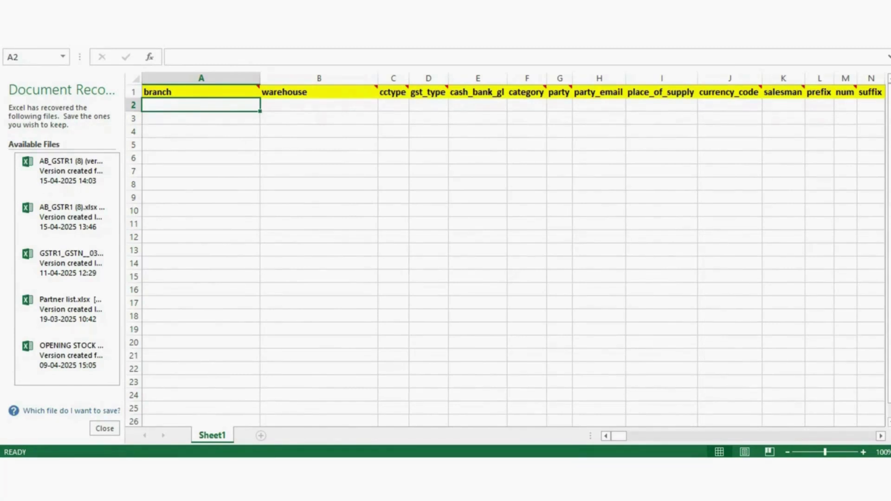
click(319, 105)
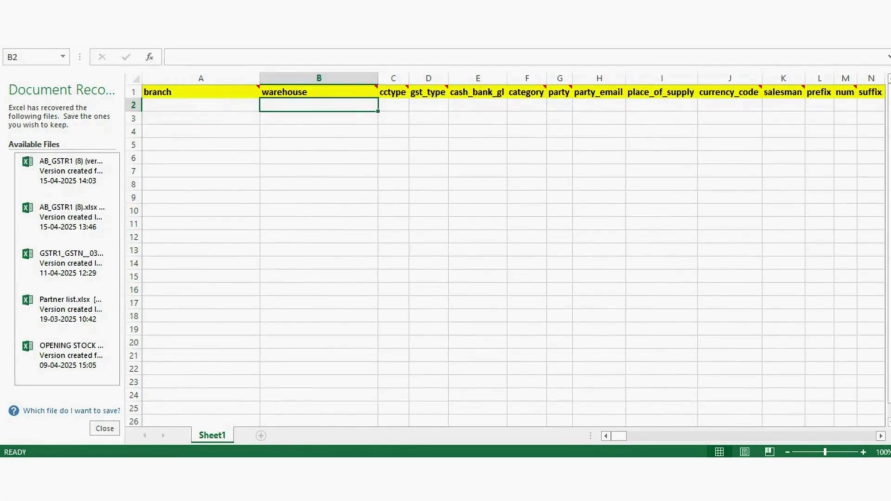
click(394, 105)
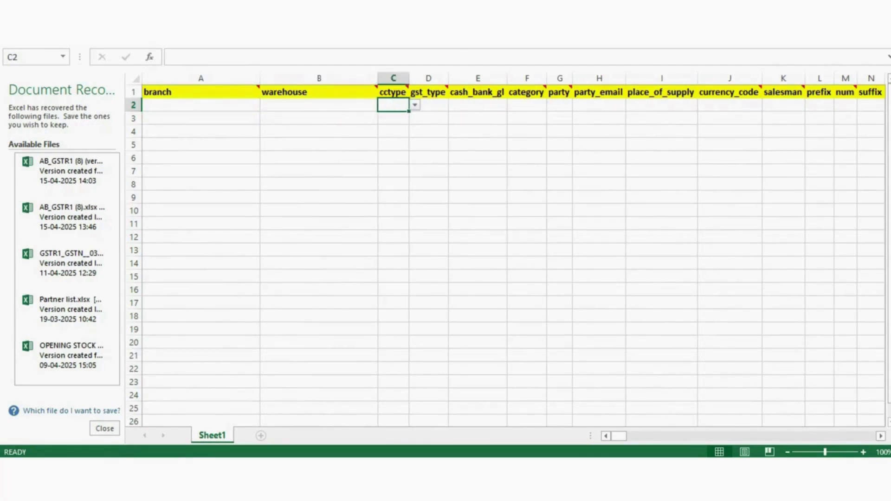
click(415, 105)
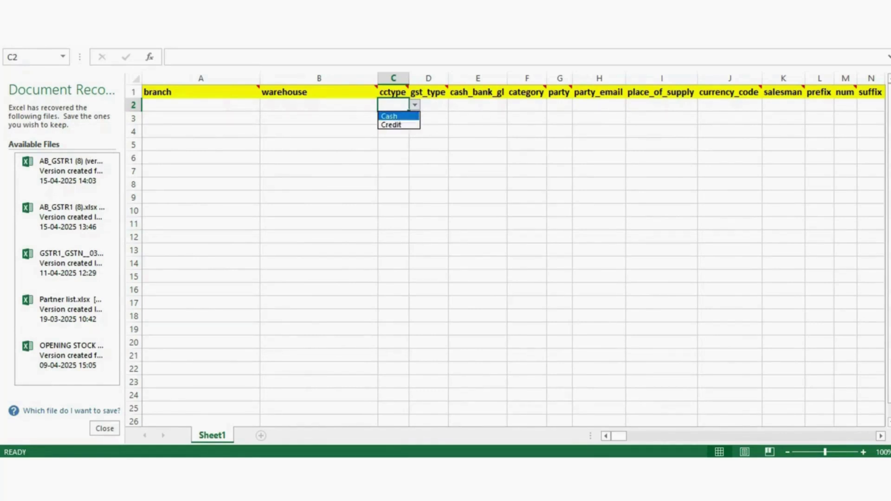
key(Escape)
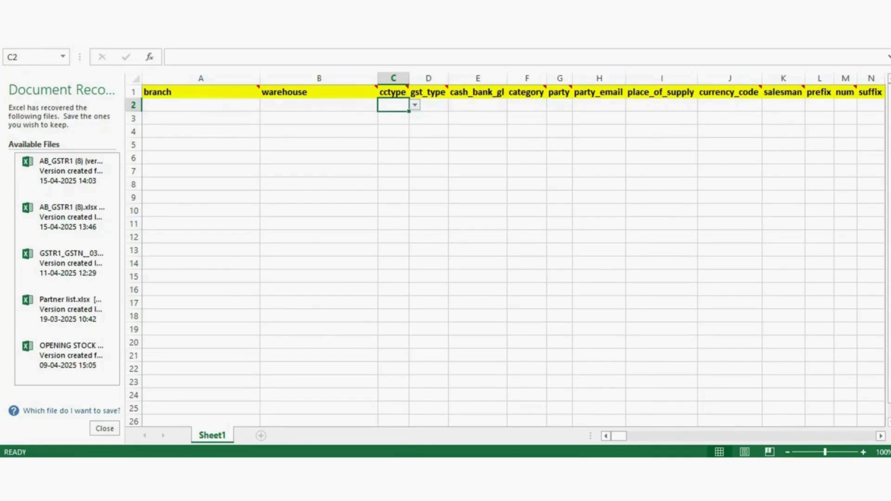
click(429, 105)
click(393, 105)
click(415, 105)
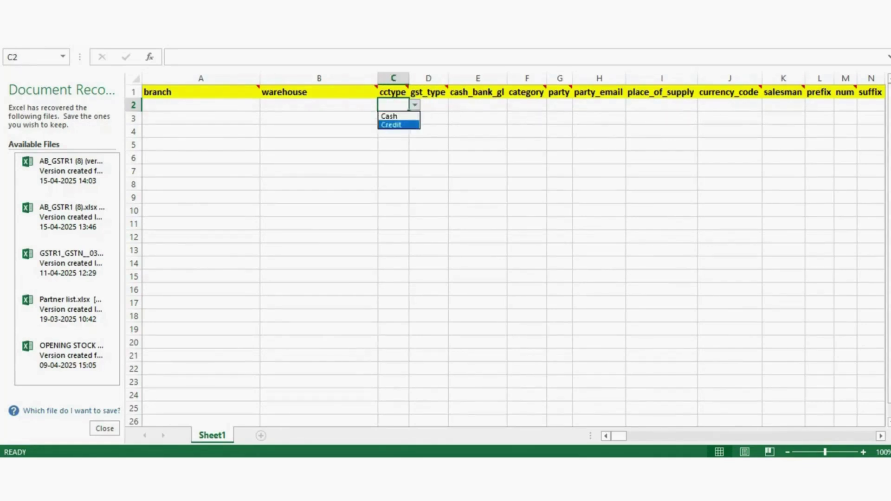
click(414, 105)
click(429, 105)
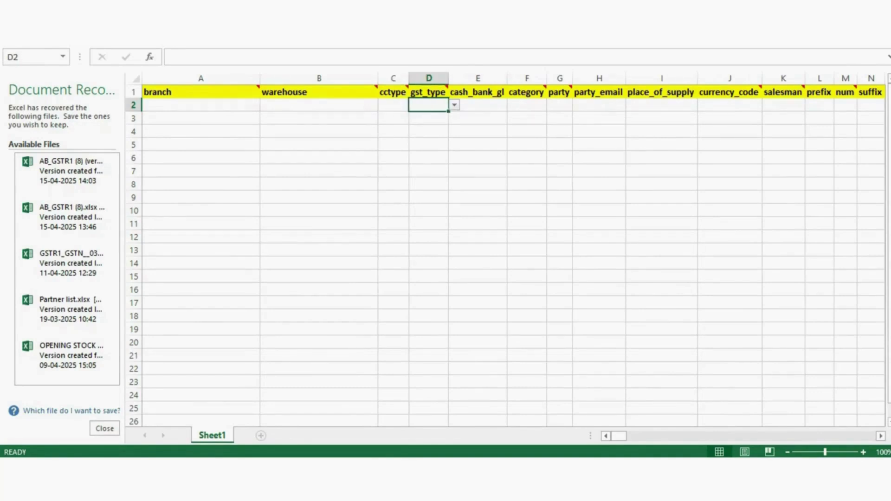
click(393, 105)
click(414, 105)
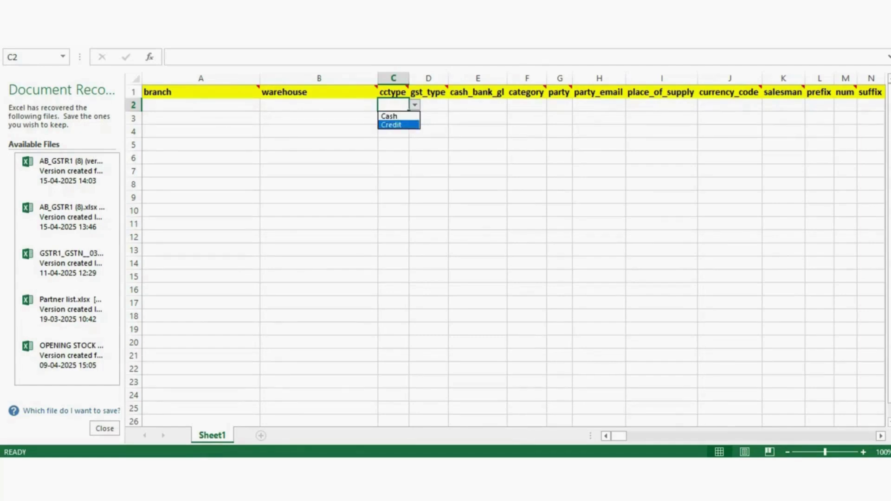
click(415, 105)
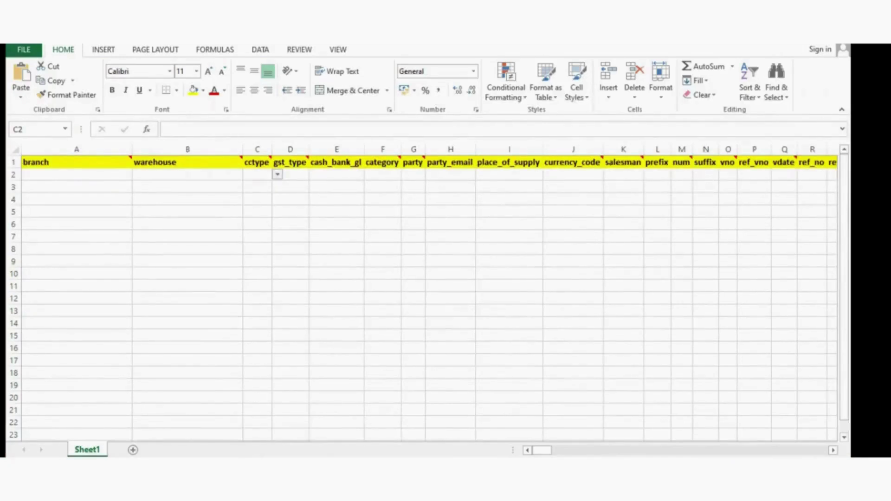
- Set row 2's cctype to Credit and gst_type to TaxInvoice
click(278, 174)
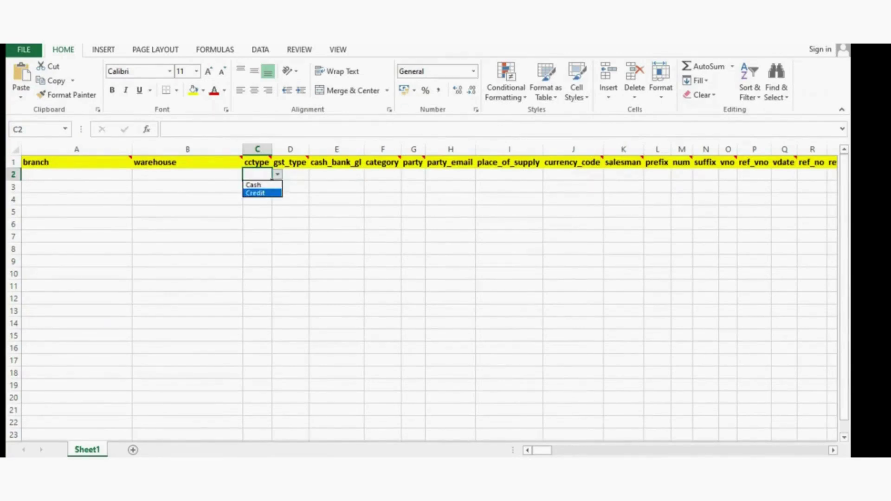
key(Return)
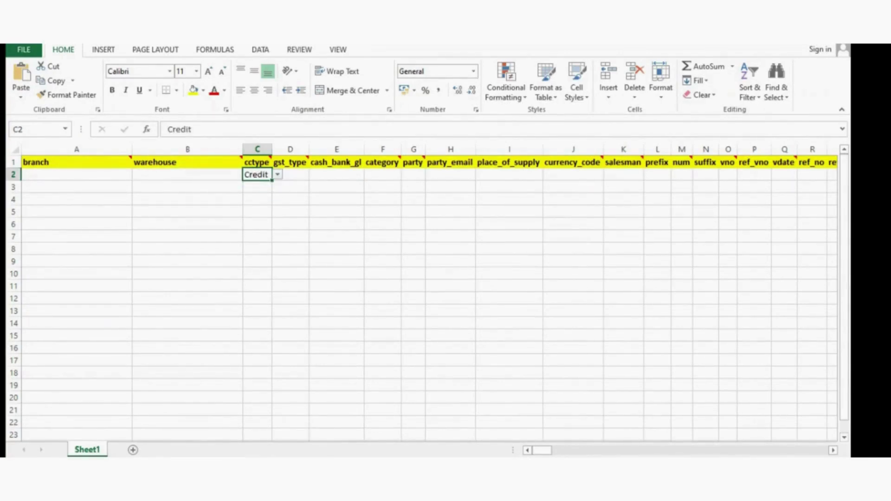
click(290, 175)
click(315, 174)
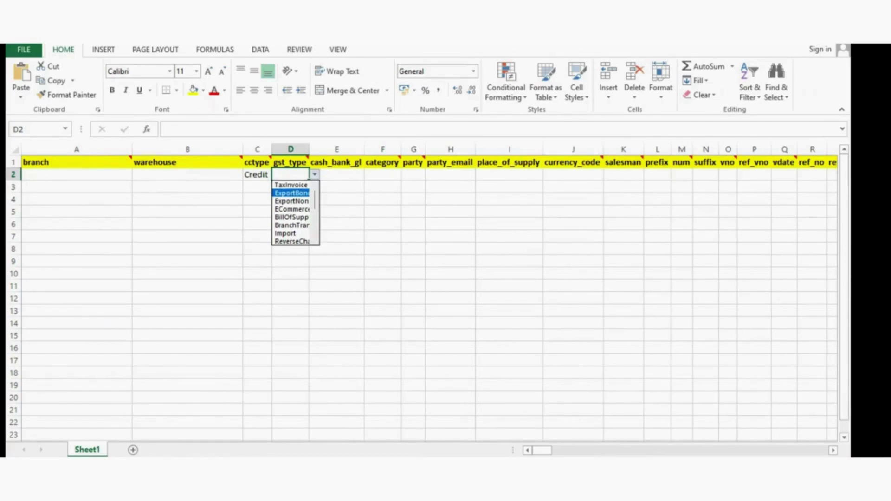
key(Down)
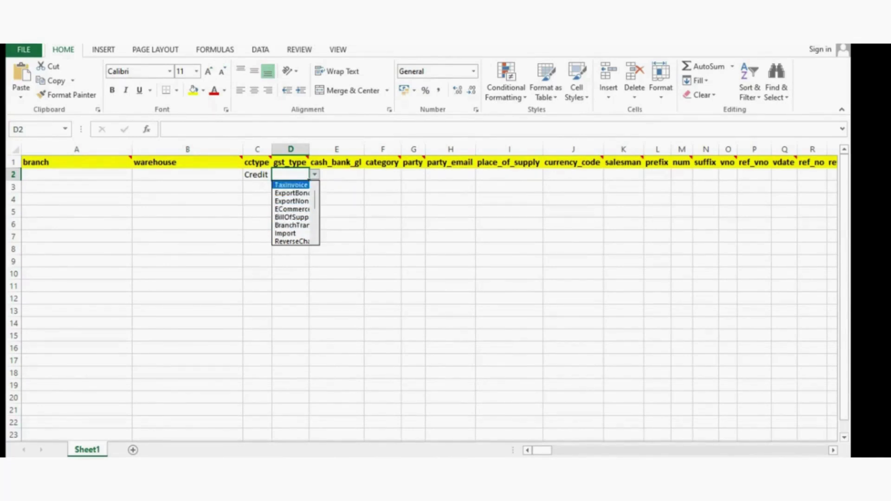
click(291, 185)
- Widen the party column so BTW INDIA PVT. LTD. fits in row 2
click(337, 175)
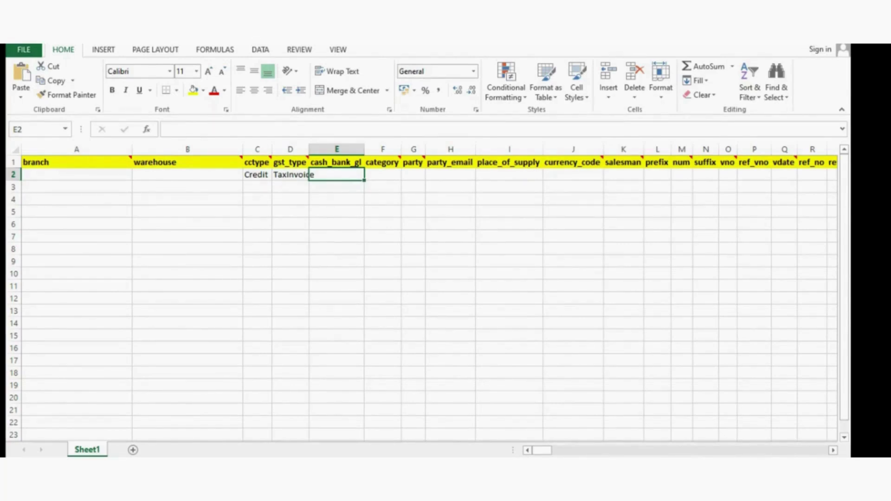
click(383, 175)
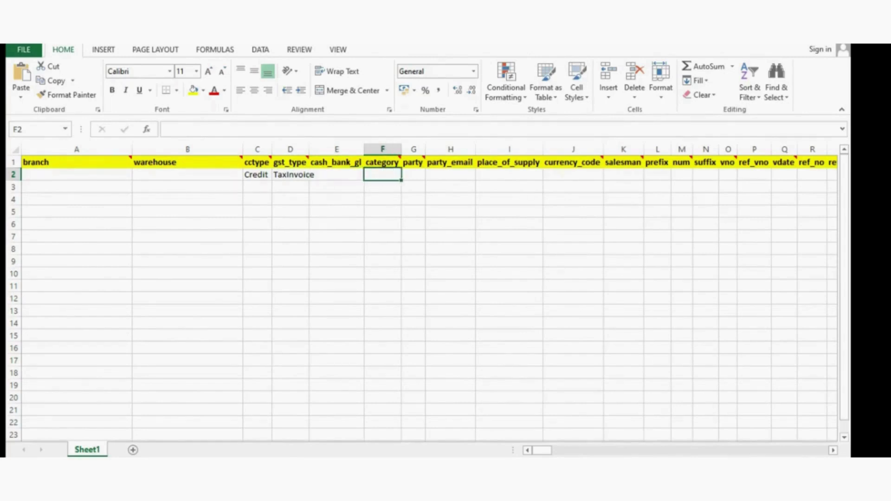
click(337, 175)
click(383, 175)
click(414, 175)
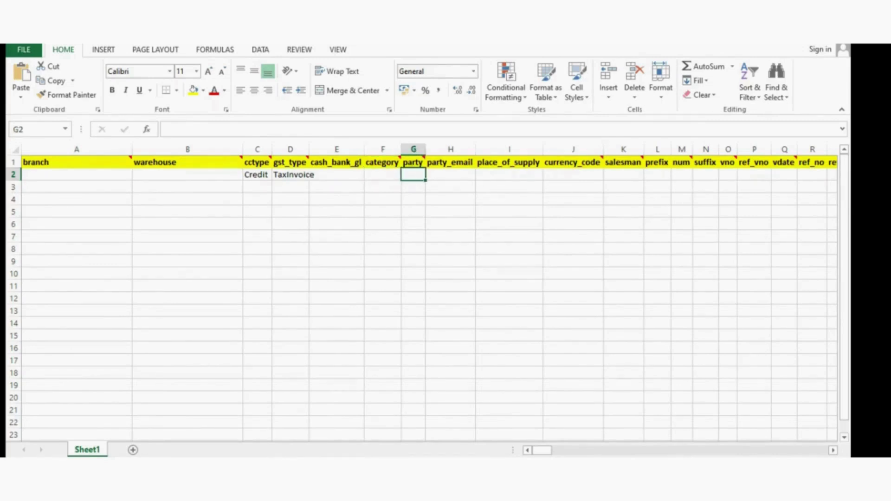
drag(425, 150, 520, 149)
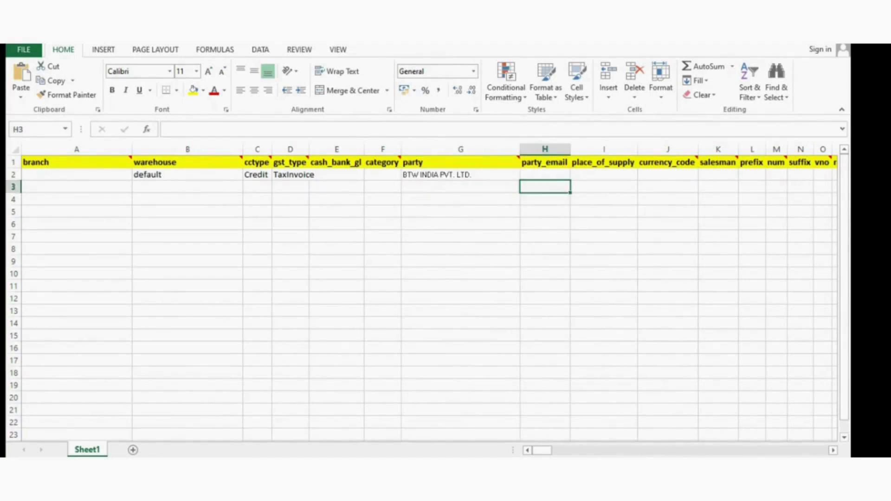
- Step through row 2's party_email, place_of_supply, currency_code and salesman cells to reach prefix
click(544, 174)
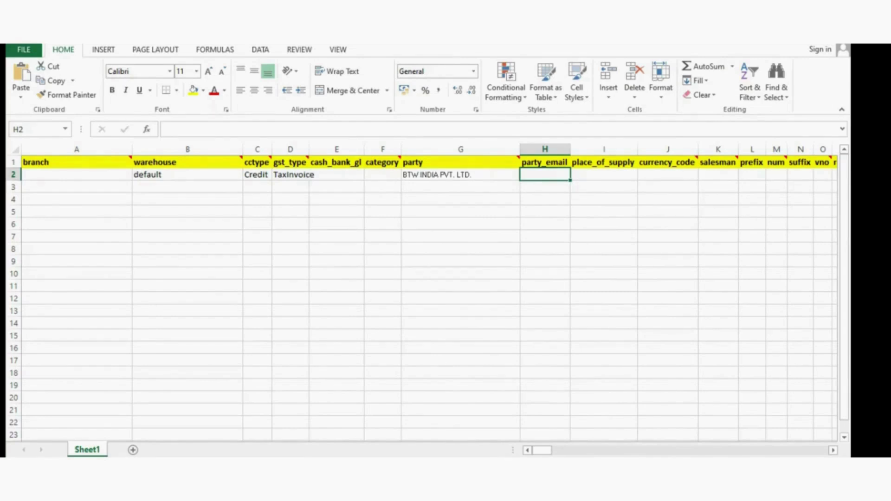
click(604, 174)
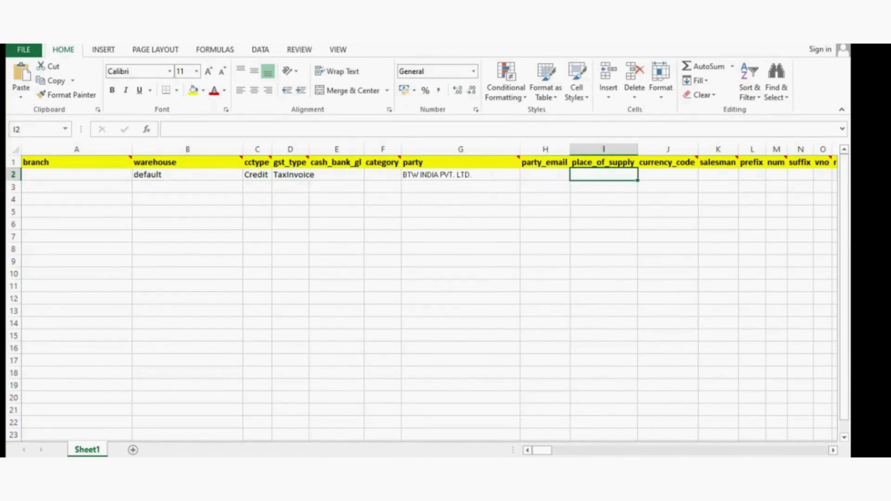
click(668, 175)
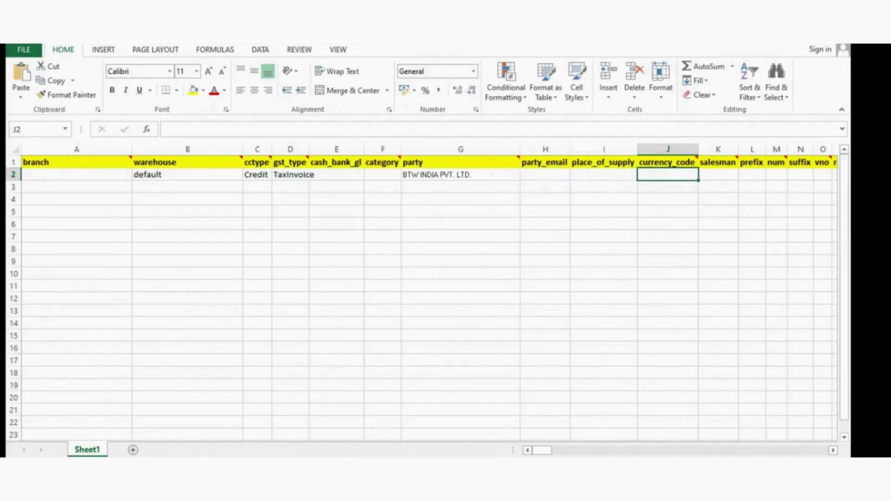
click(604, 187)
click(604, 175)
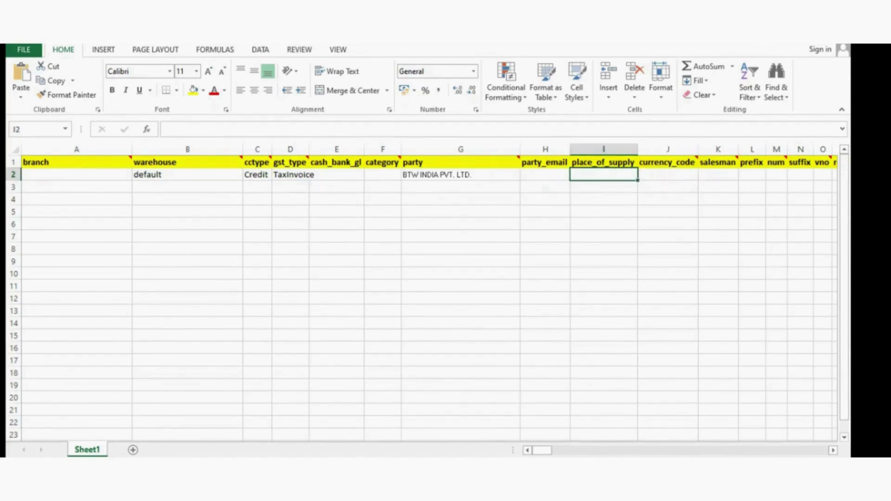
key(Right)
key(Right)
key(Right)
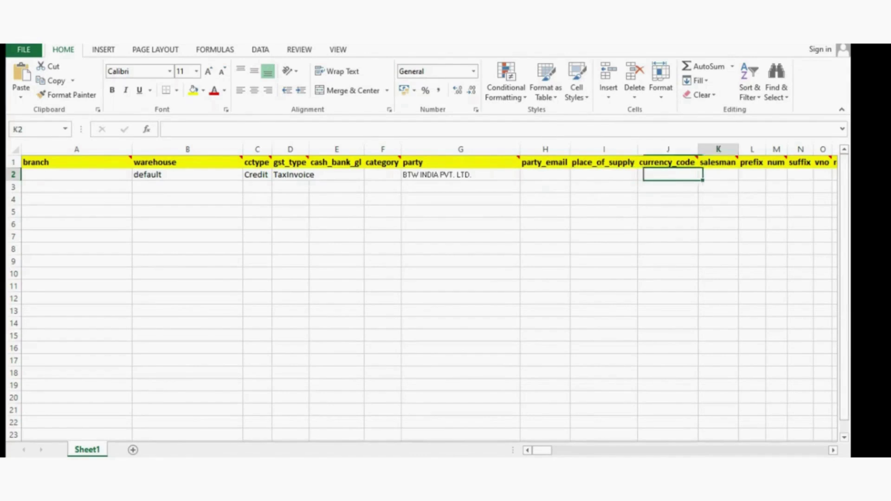
key(Left)
key(Left)
key(Right)
key(Right)
key(Right)
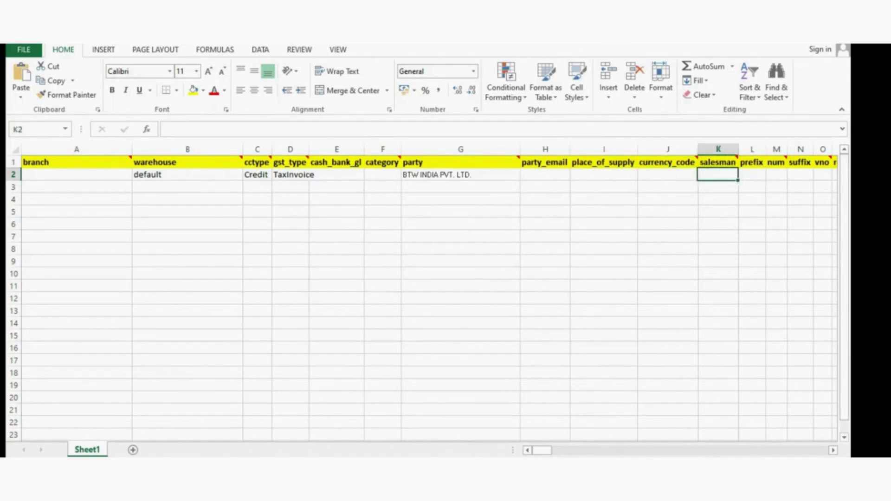
key(Right)
key(Left)
key(Right)
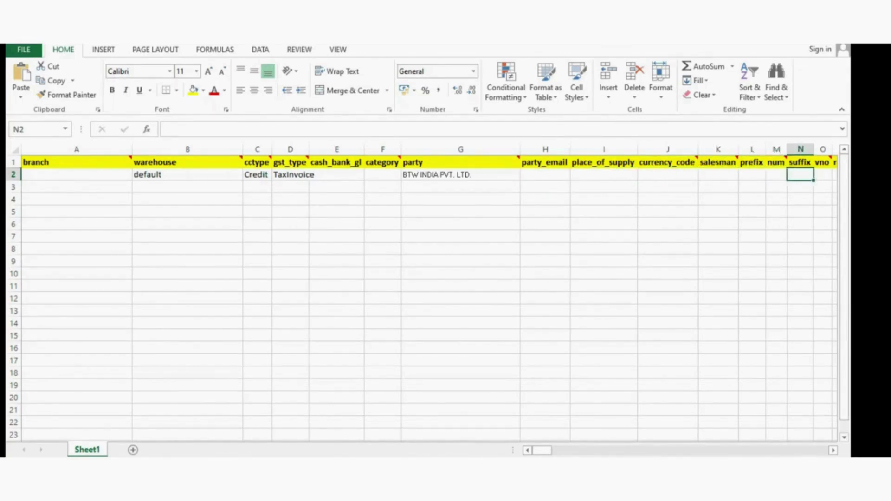
key(Left)
key(Left)
key(Left)
key(Left)
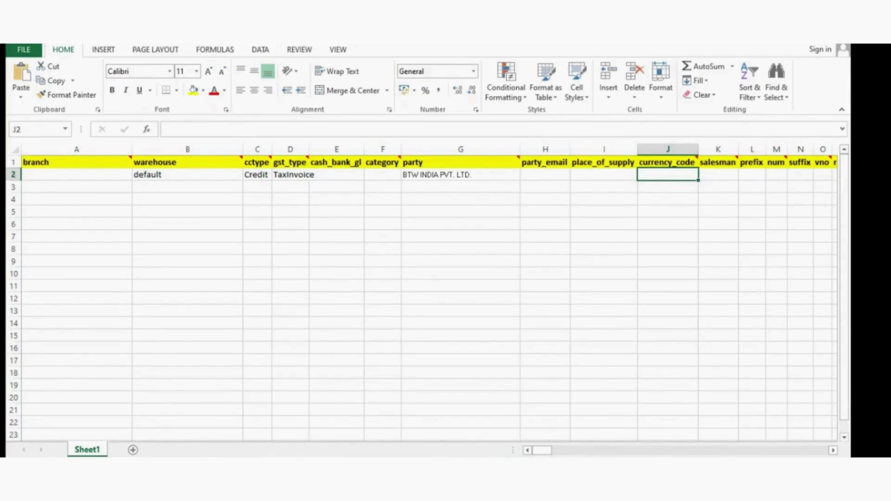
key(Right)
key(Left)
key(Left)
key(Right)
key(Right)
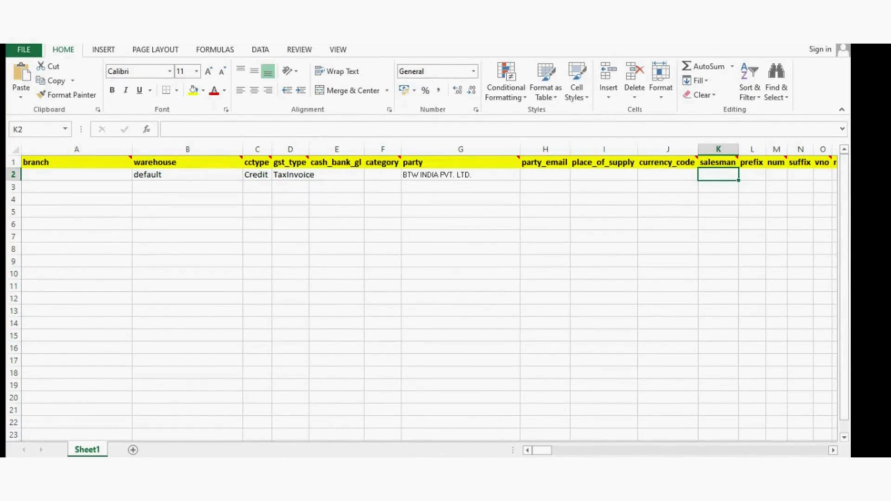
key(Right)
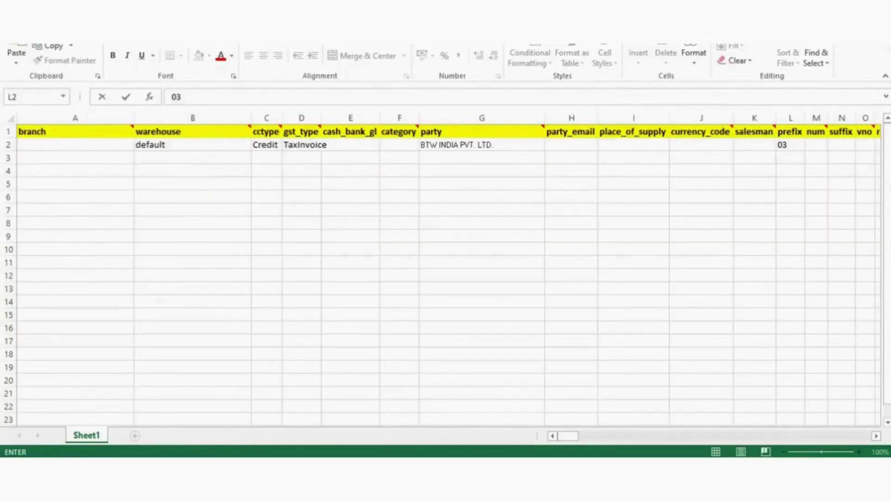
- Clear the prefix, then enter 03 as both the num and vno
key(F2)
key(BackSpace)
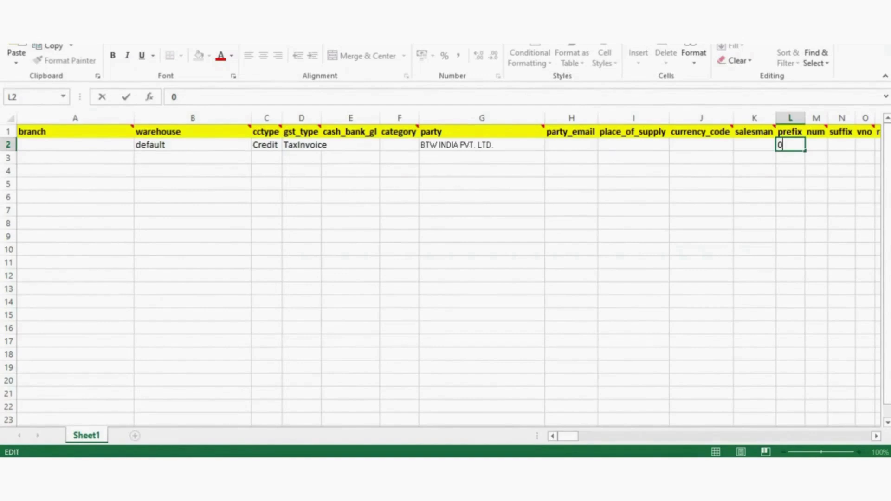
key(BackSpace)
click(816, 144)
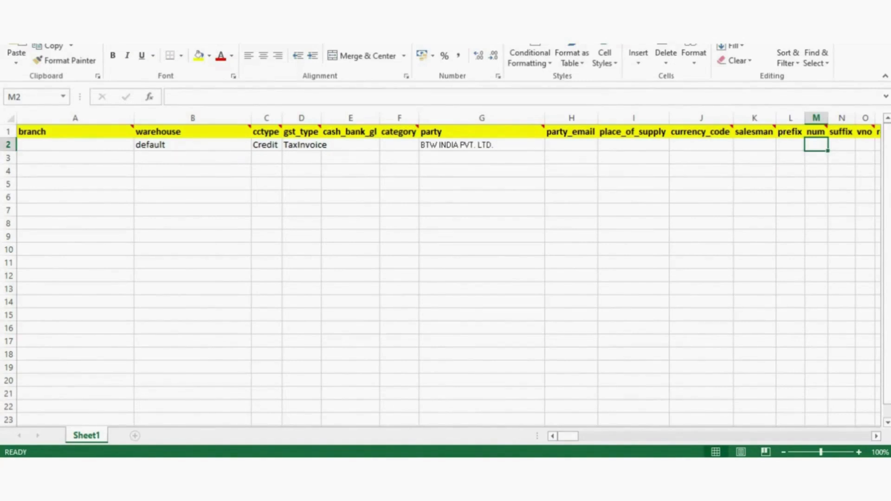
text(03)
key(Tab)
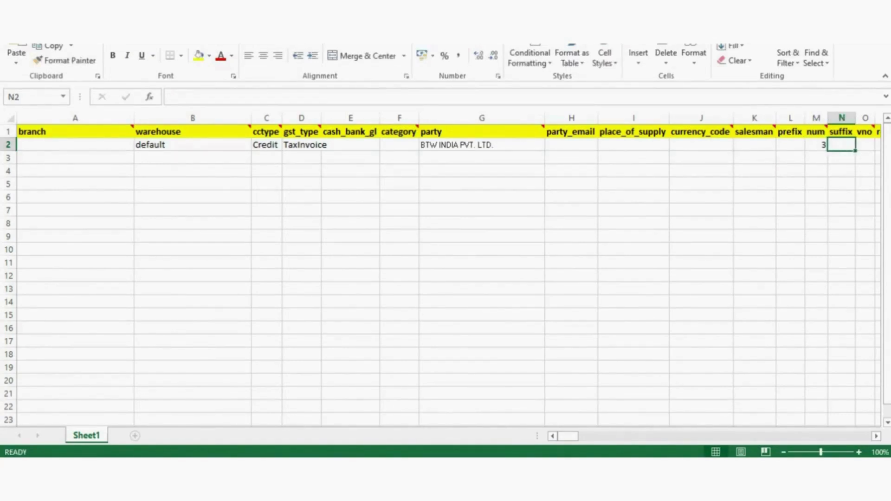
key(Tab)
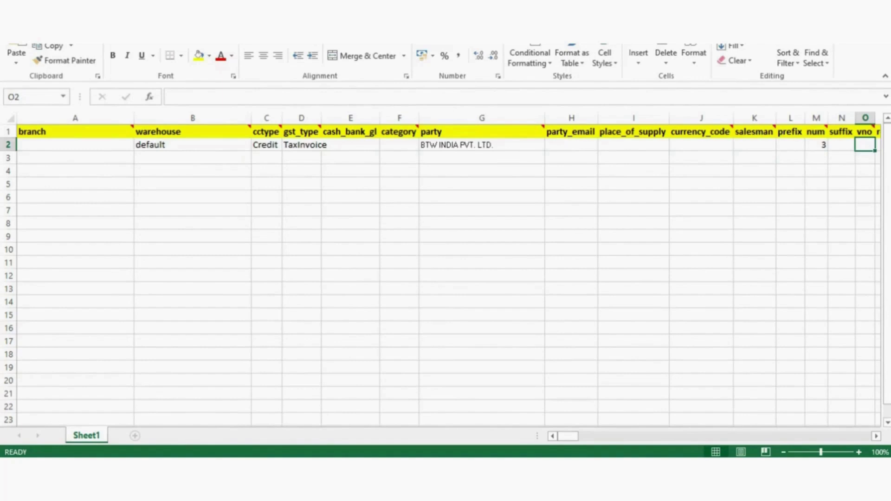
text(03)
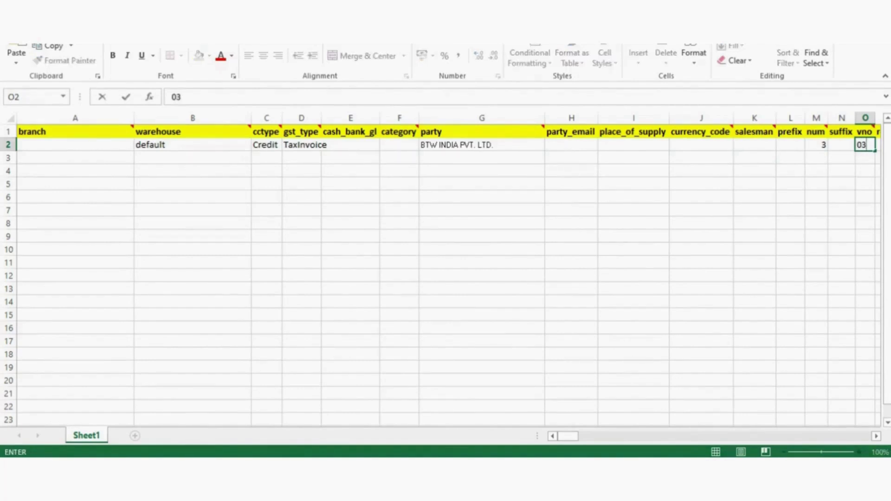
key(Tab)
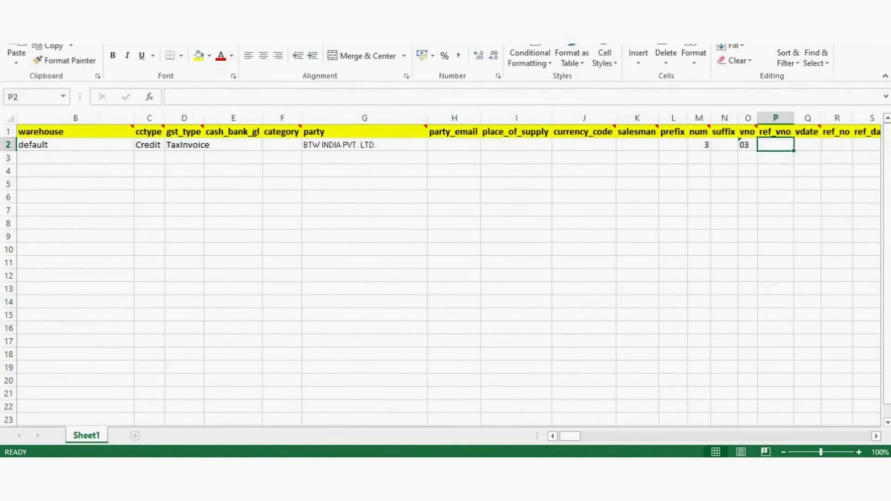
- Type 24-04-2-25 into the vdate cell Q2
key(Tab)
key(Left)
key(Tab)
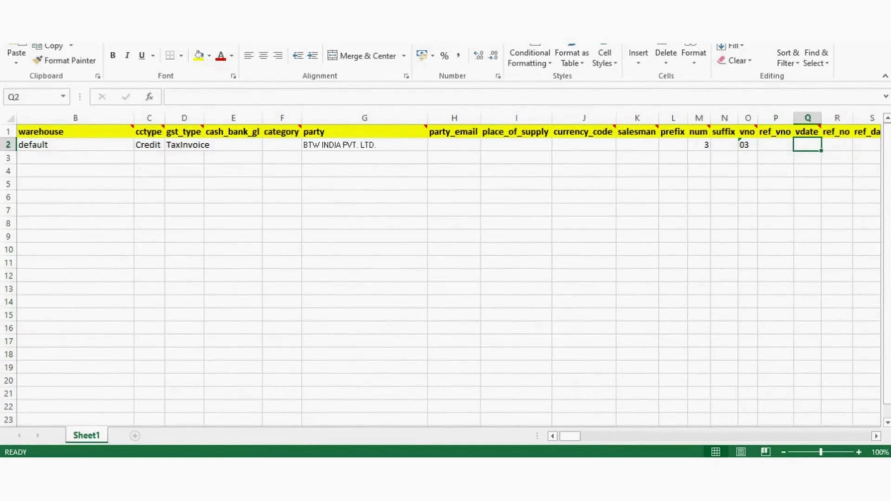
key(Return)
click(808, 145)
text(24)
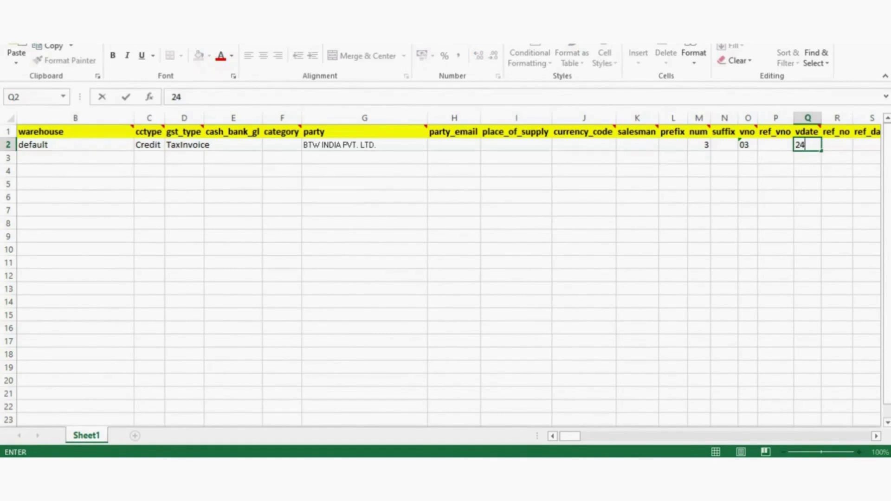
text(_)
key(BackSpace)
text(-04-2-25)
key(Tab)
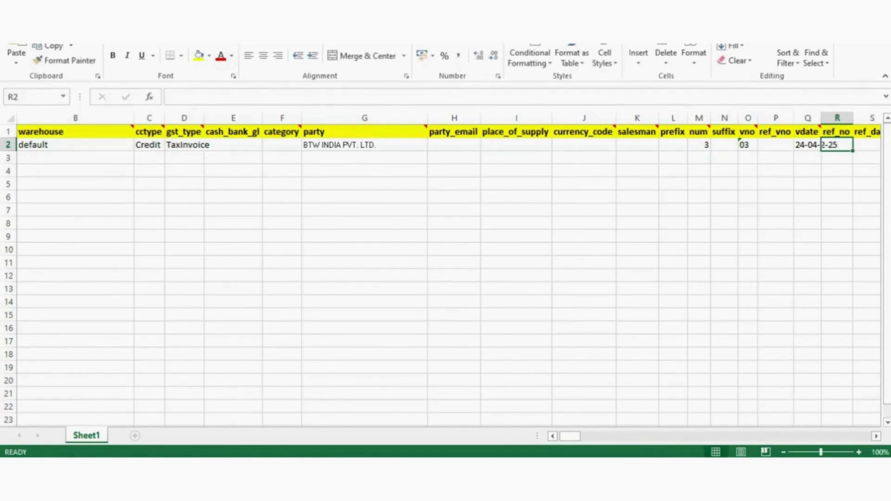
- Move past ref_date and agent, then retype 2-25 to complete the vdate
key(Tab)
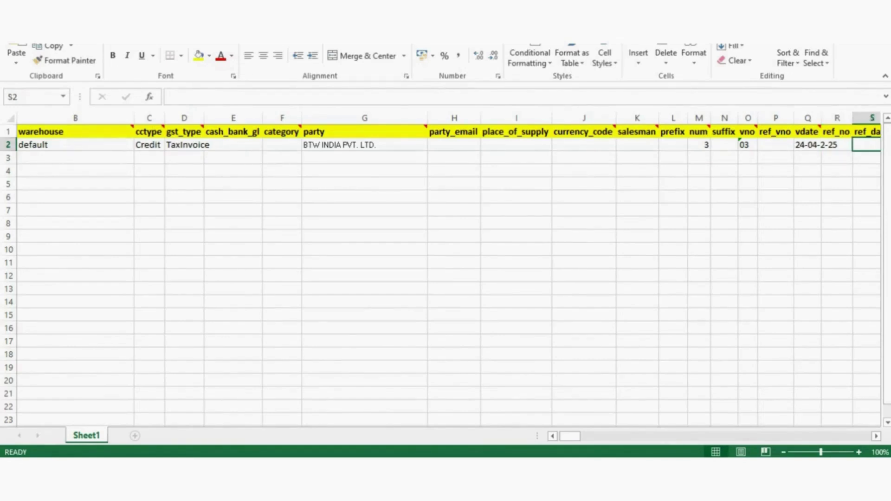
key(Tab)
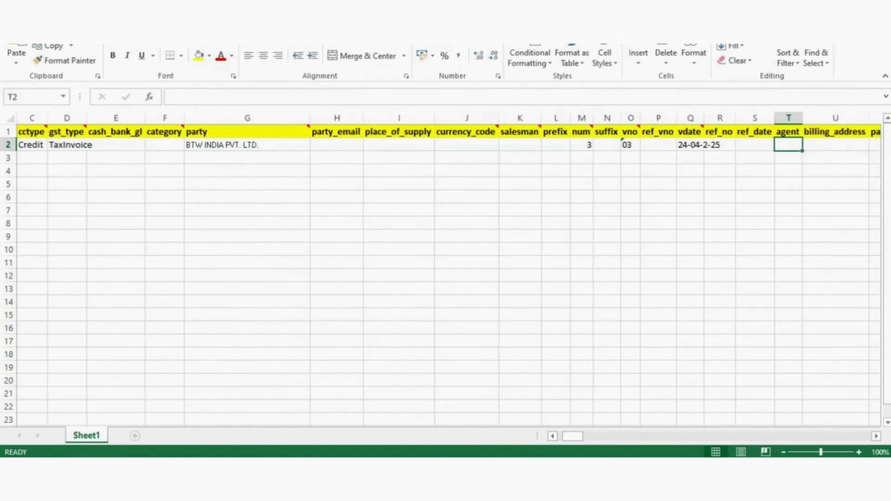
key(Down)
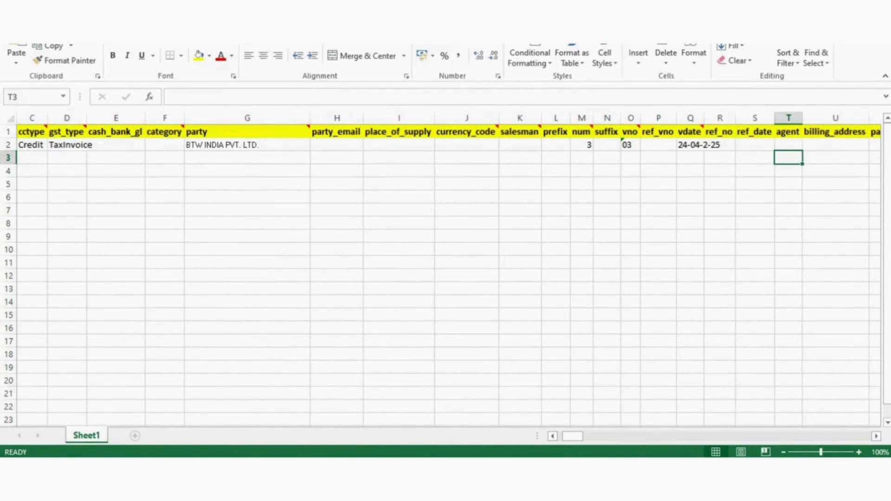
key(Up)
key(Tab)
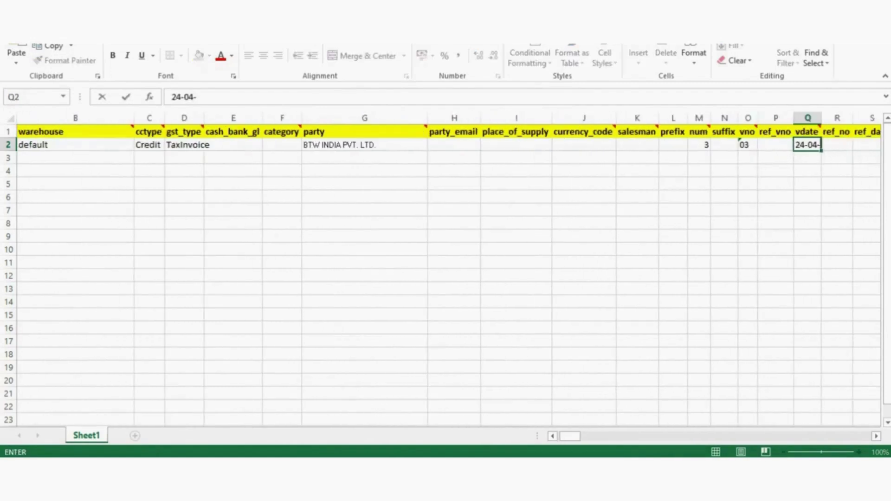
text(2-25)
key(Tab)
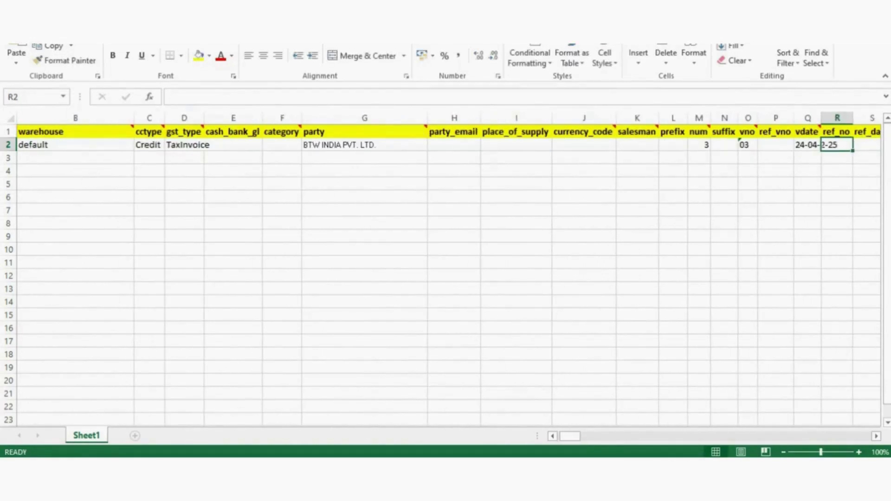
- Step along row 2 toward the remaining header fields and type 2-25 again
key(Tab)
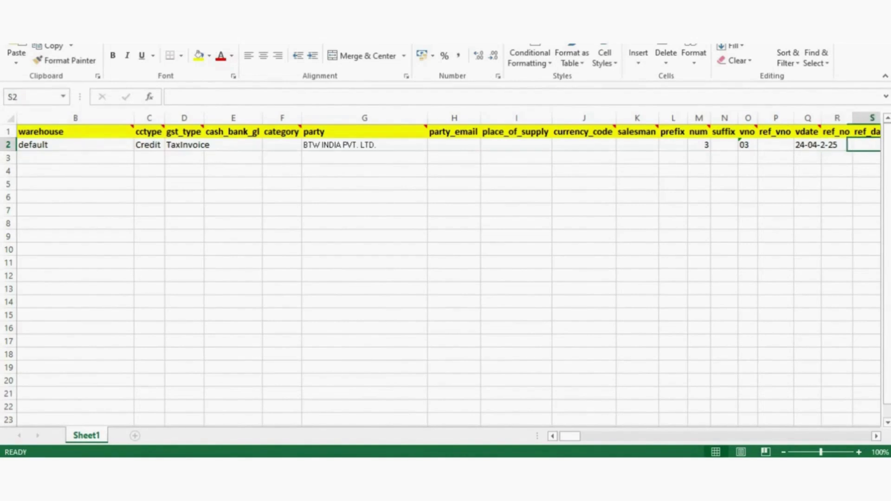
key(Tab)
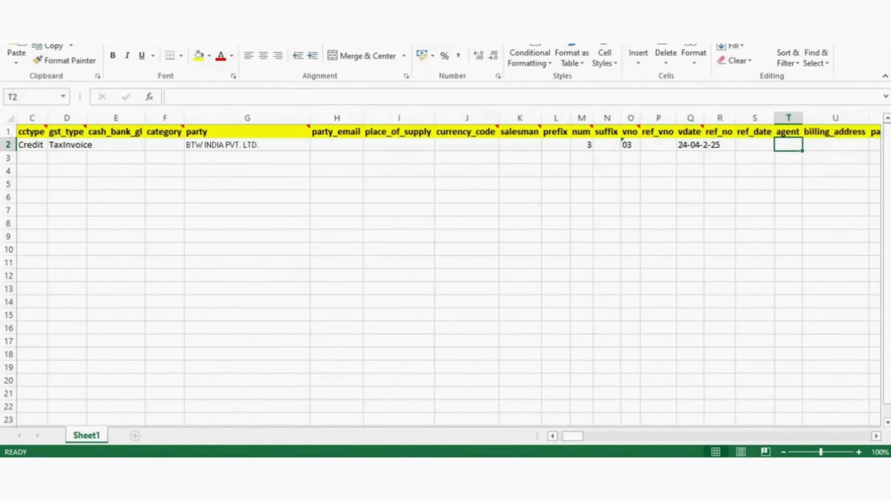
key(Down)
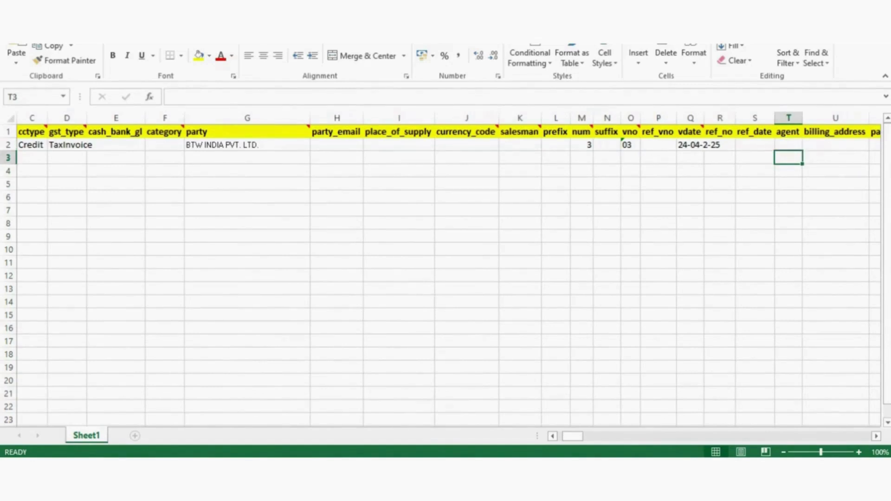
key(Up)
key(Right)
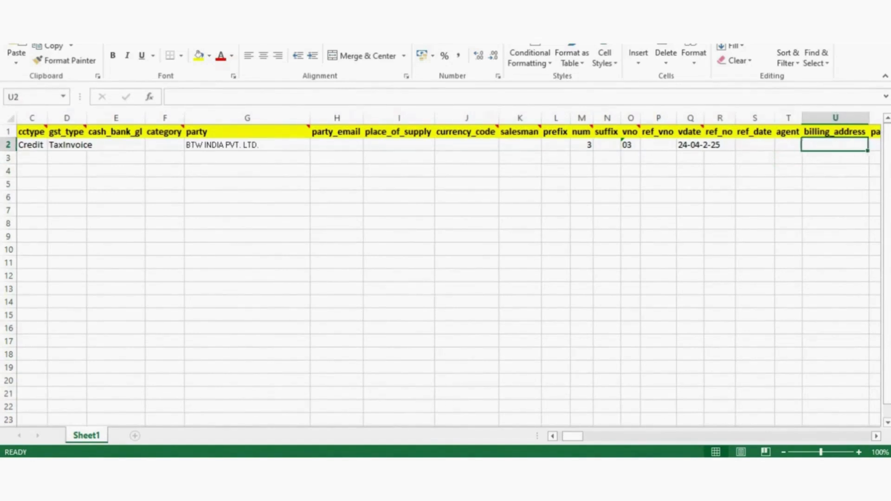
key(Right)
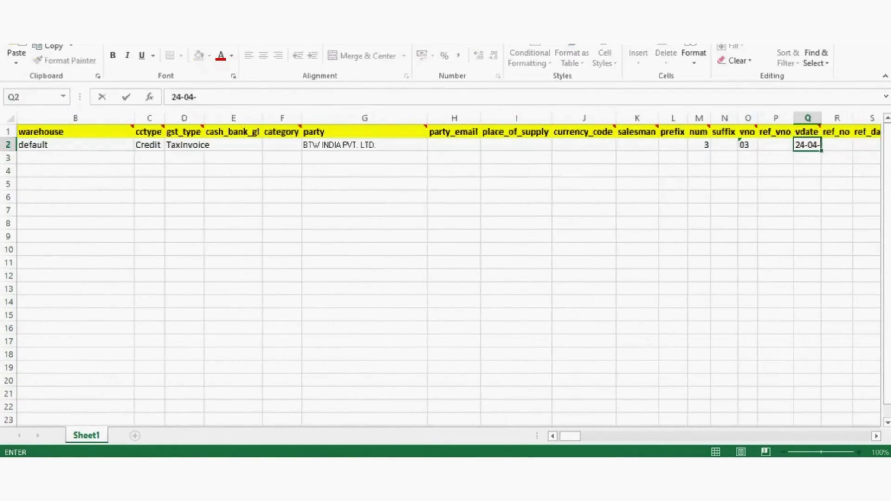
text(2-25)
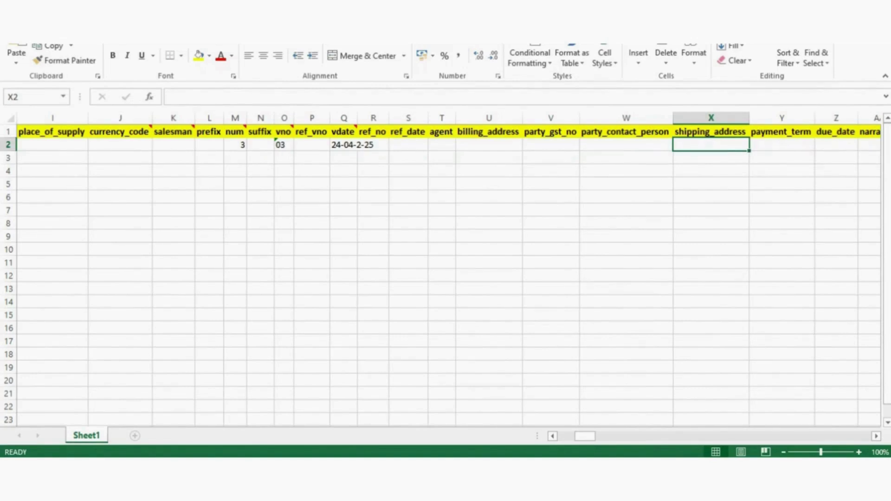
- Enter '15 days' in the row 2 payment_term cell (Y2)
key(Right)
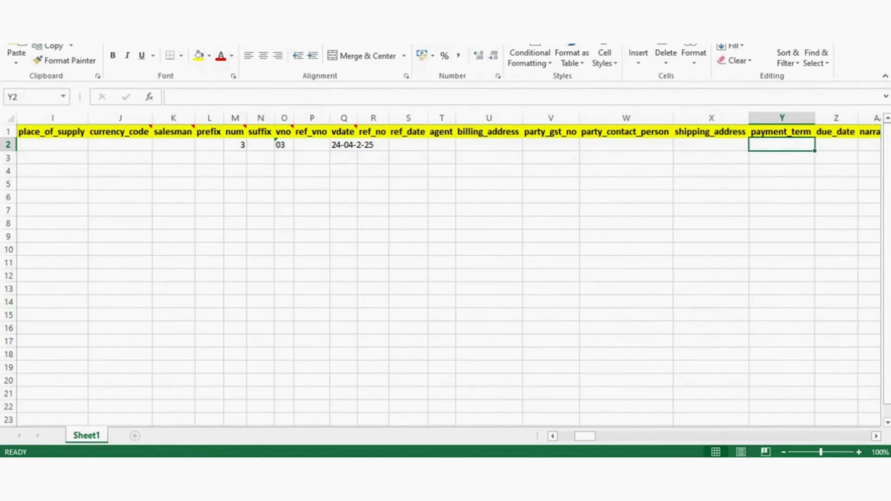
text(1)
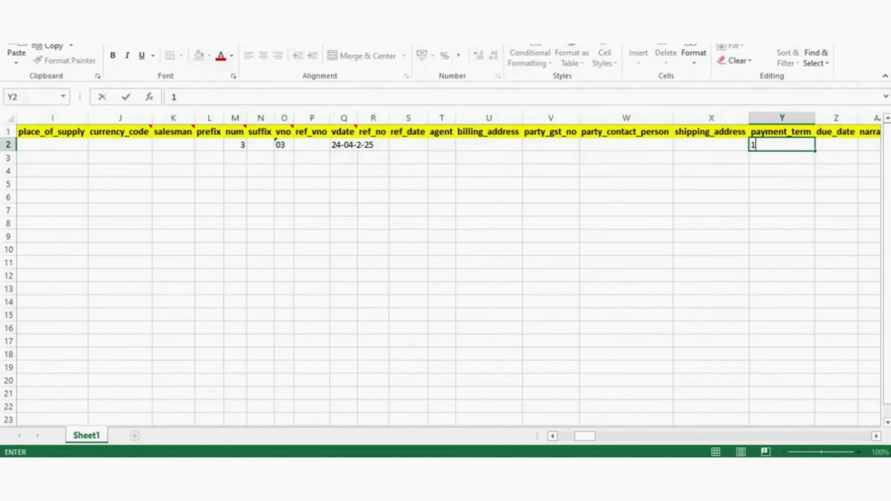
text(5 days)
key(Tab)
key(Tab)
key(Tab)
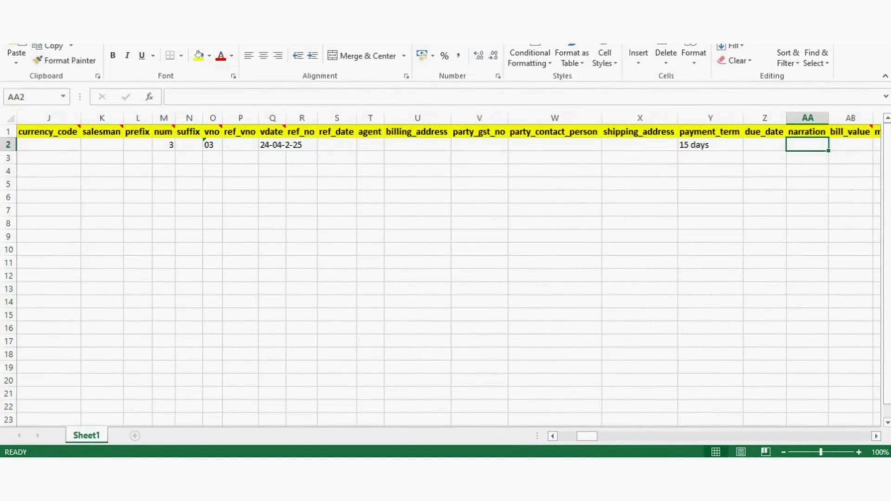
key(Tab)
key(Tab)
key(Tab)
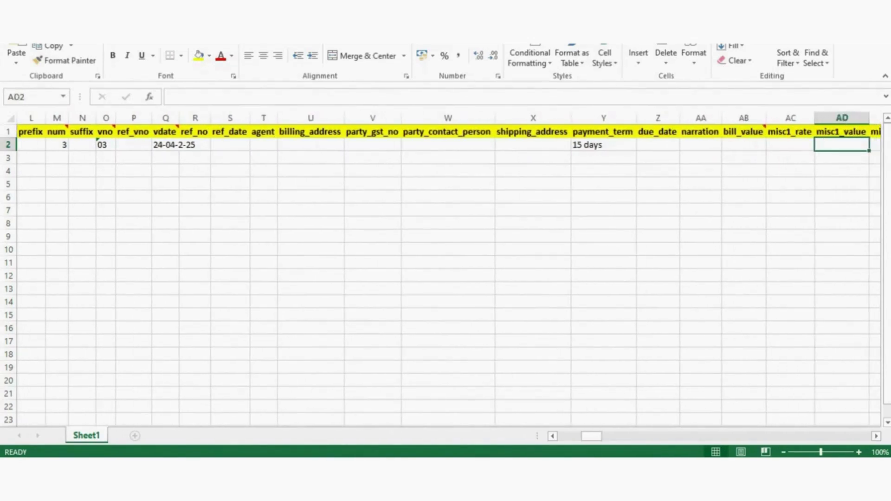
key(Left)
key(Left)
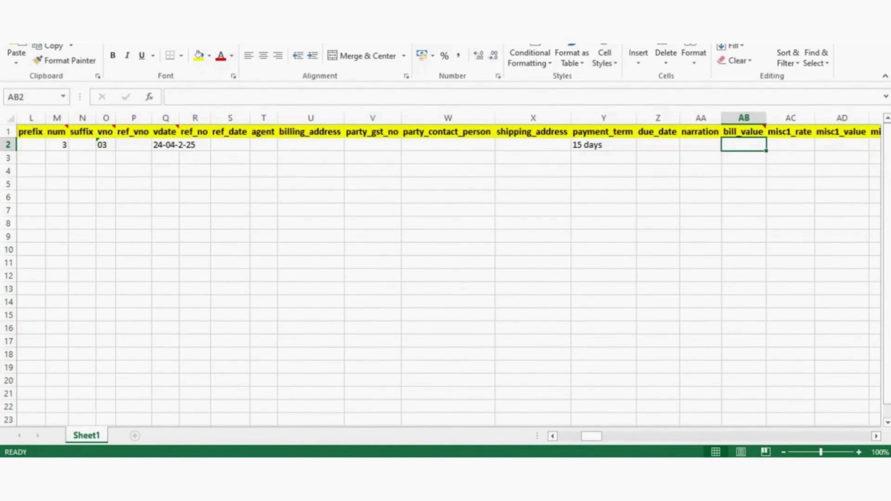
key(Left)
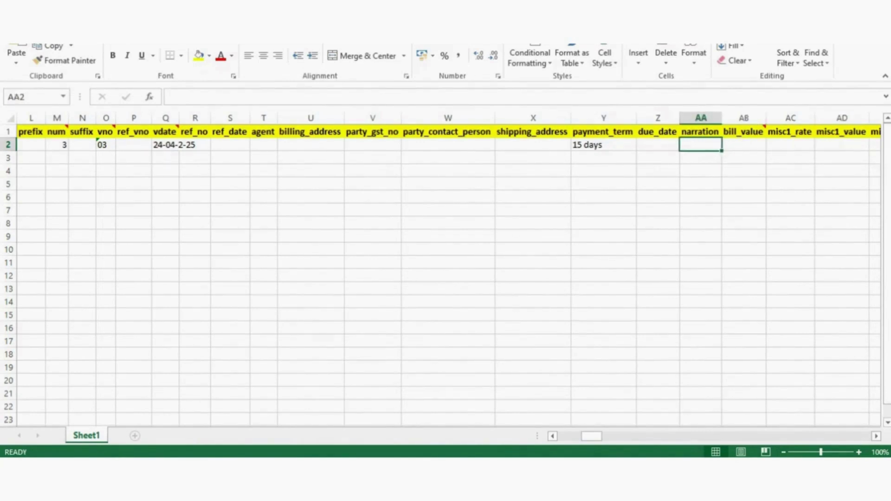
key(Right)
key(Right)
key(Left)
key(Left)
key(Left)
key(Left)
key(Left)
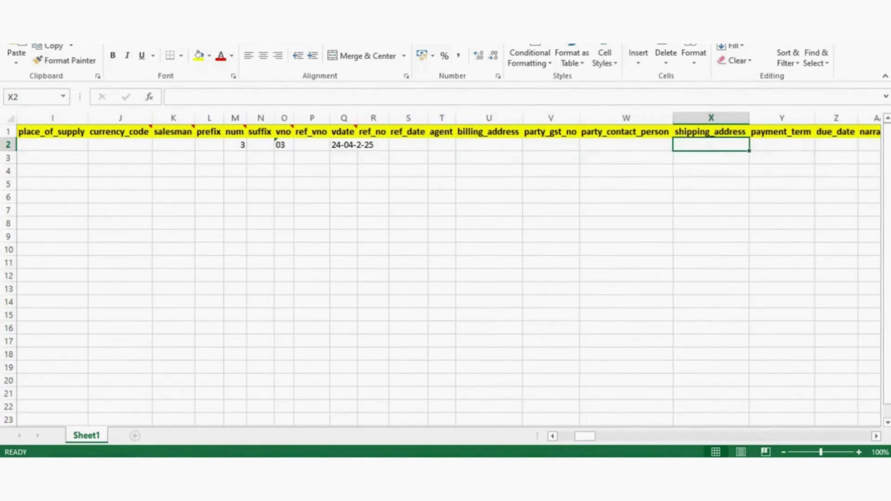
key(Right)
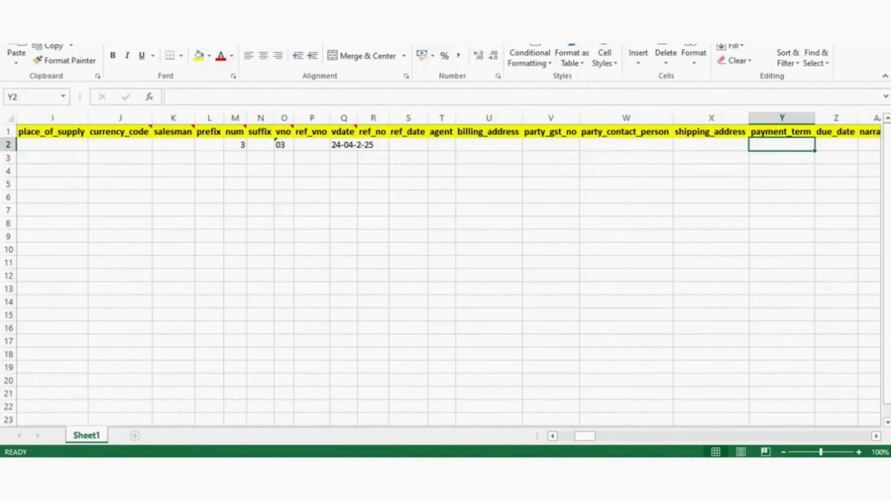
text(15)
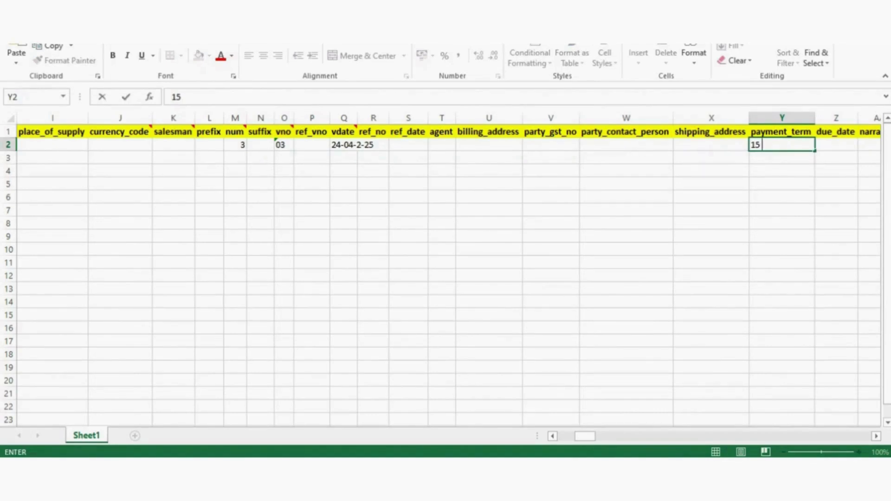
text( days)
key(Right)
key(Right)
key(Right)
key(Right)
key(Right)
key(Right)
key(Right)
key(Right)
key(Right)
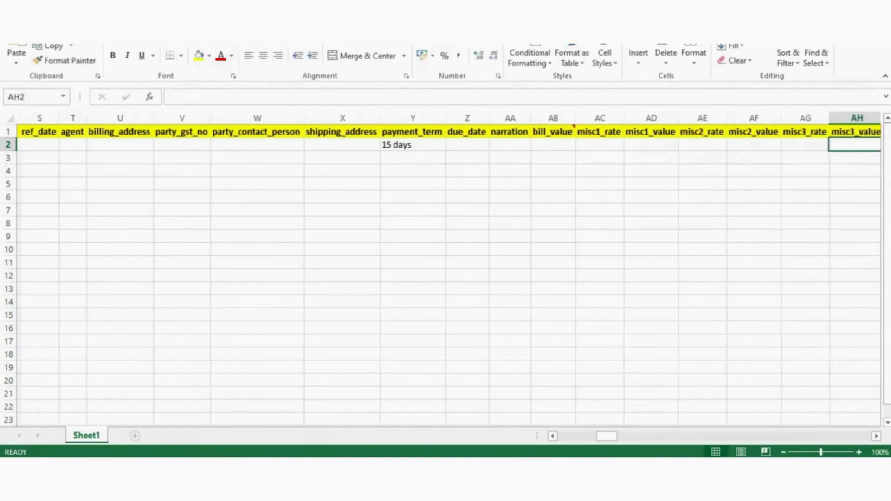
- Enter quantity 10 in detail_qty (CB2) for the ultima line
key(Right)
key(Right)
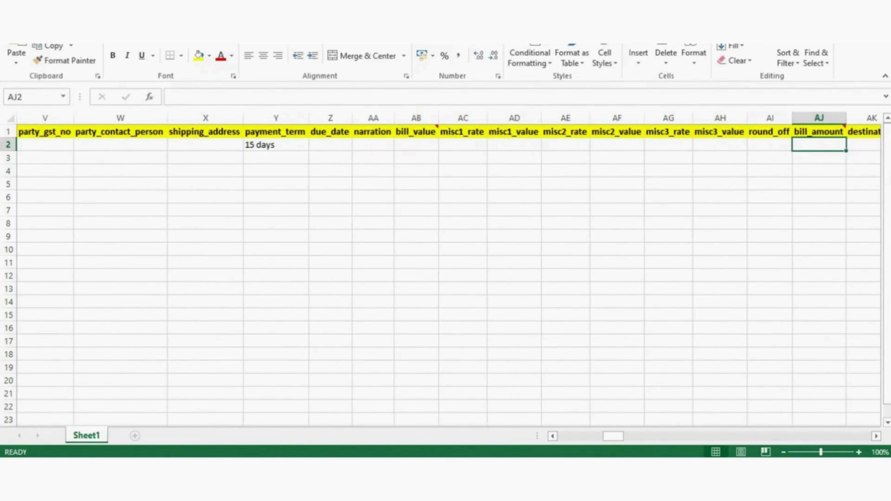
key(Right)
key(Right)
key(Right)
key(Right)
key(Right)
key(Right)
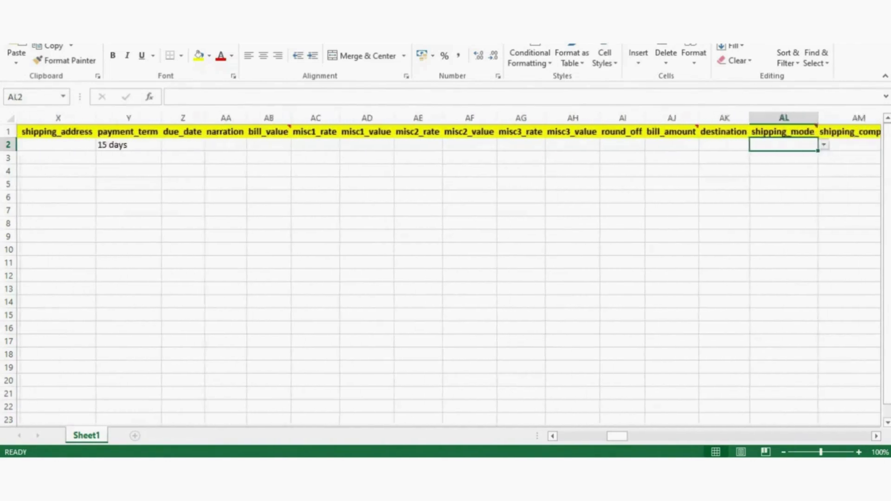
key(Right)
key(Right)
key(Right)
key(Right)
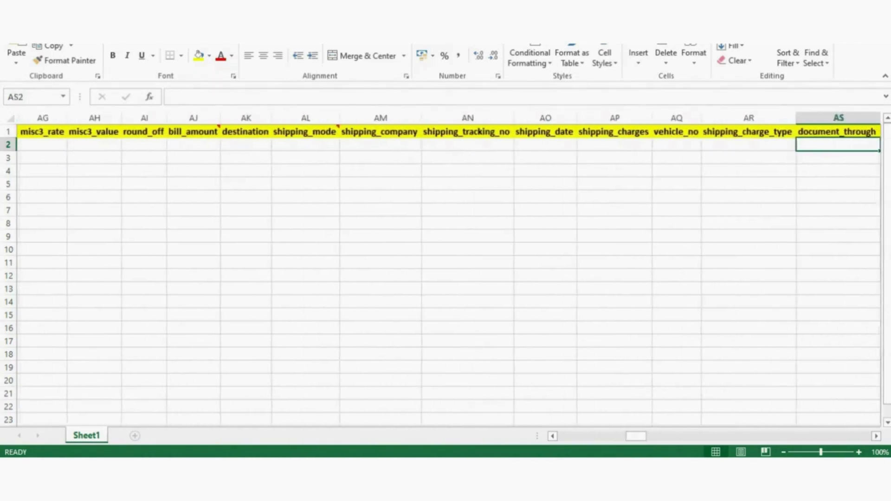
key(Right)
key(Right)
key(Right)
key(Right)
key(Right)
key(Right)
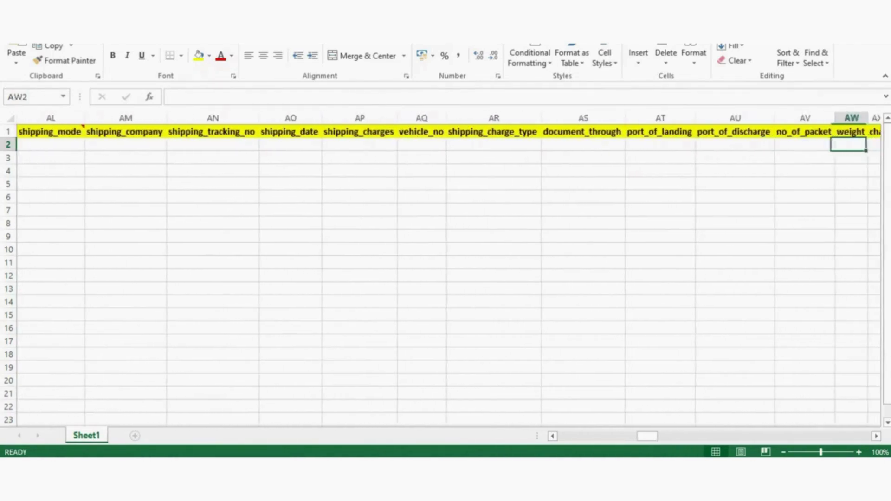
key(Right)
key(Right)
key(Right)
key(Right)
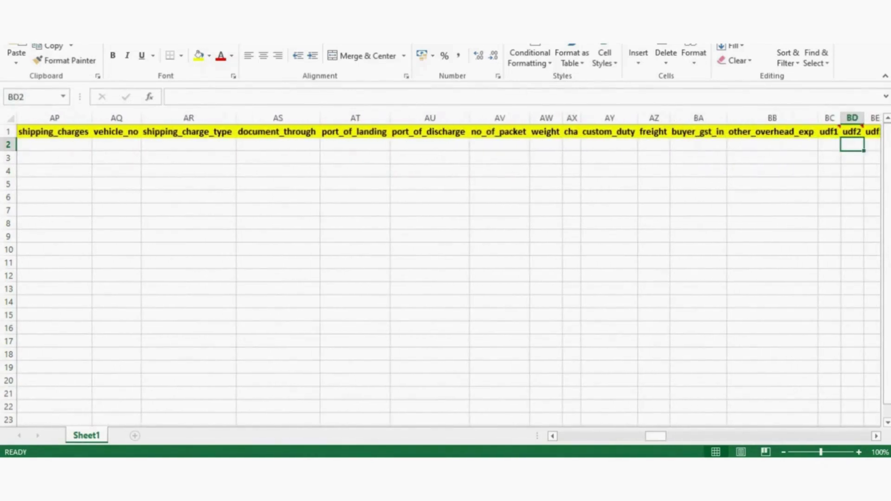
key(Right)
key(Right)
key(Right)
key(Right)
key(Right)
key(Right)
key(Right)
key(Right)
key(Right)
key(Right)
key(Right)
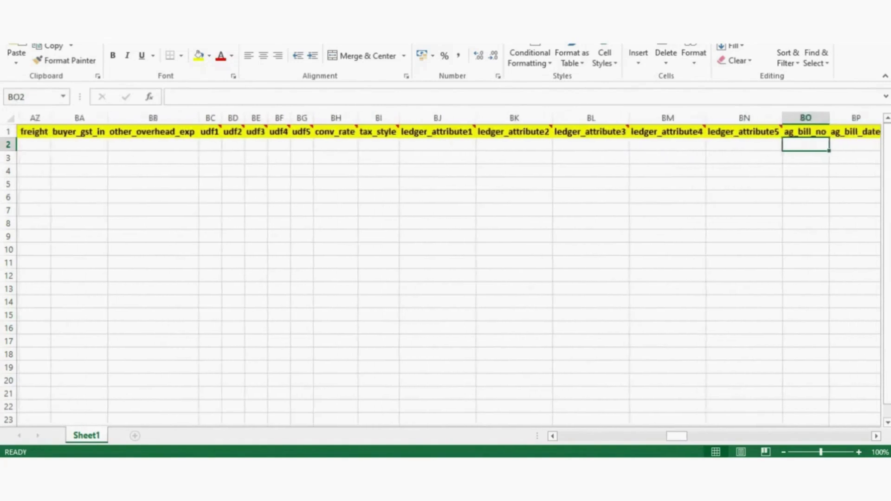
key(Right)
key(Right)
key(Right)
key(Right)
key(Right)
key(Right)
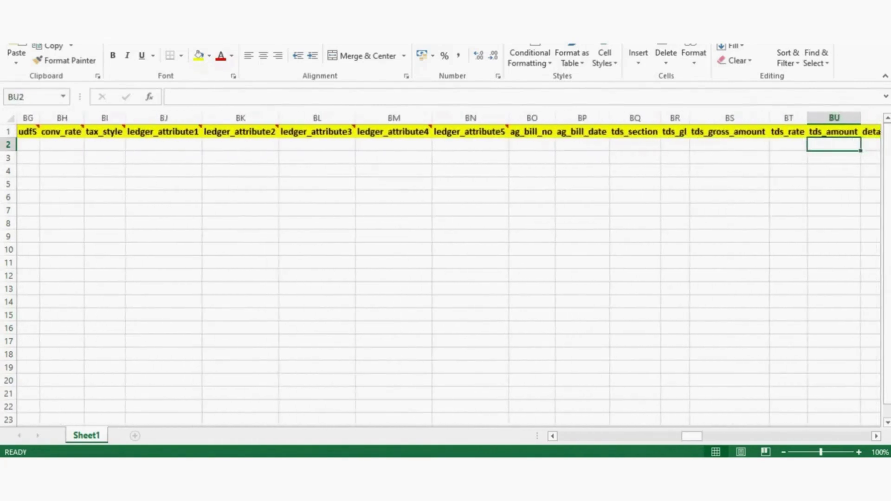
key(Right)
key(Right)
key(Right)
key(Right)
key(Right)
key(Right)
key(Right)
key(Right)
key(Right)
key(Right)
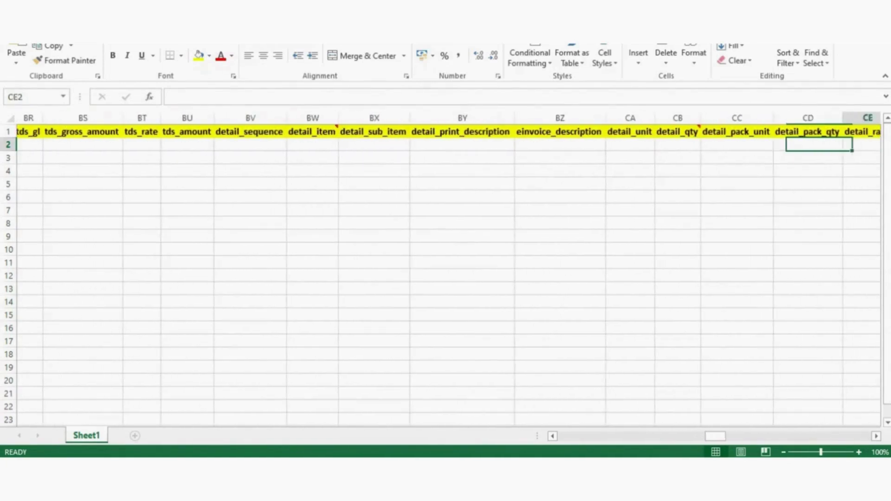
key(Left)
key(Left)
key(Left)
key(Left)
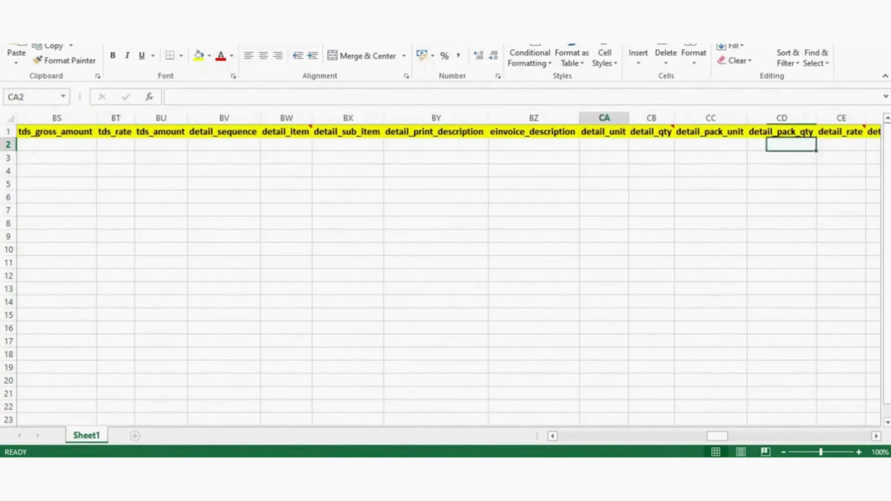
key(Right)
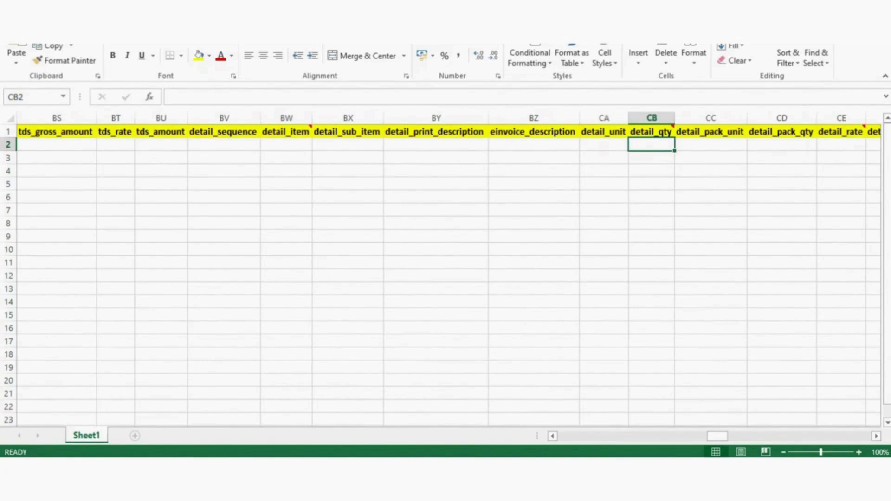
text(10)
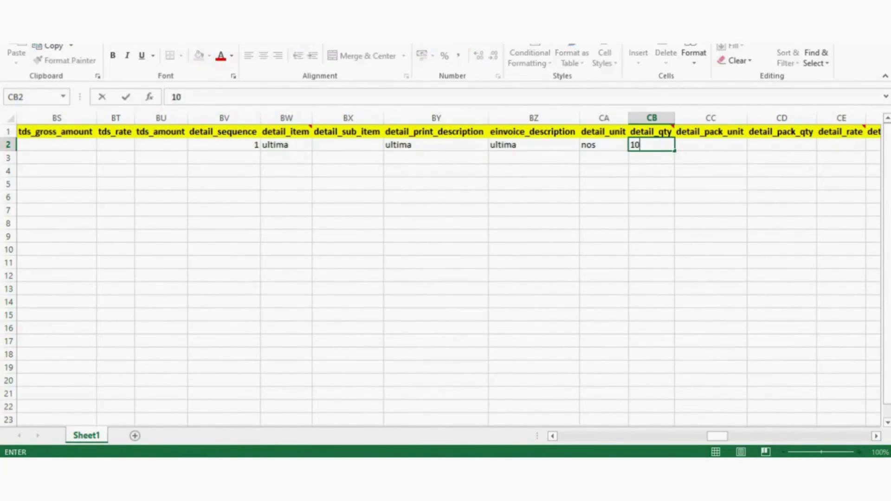
key(Tab)
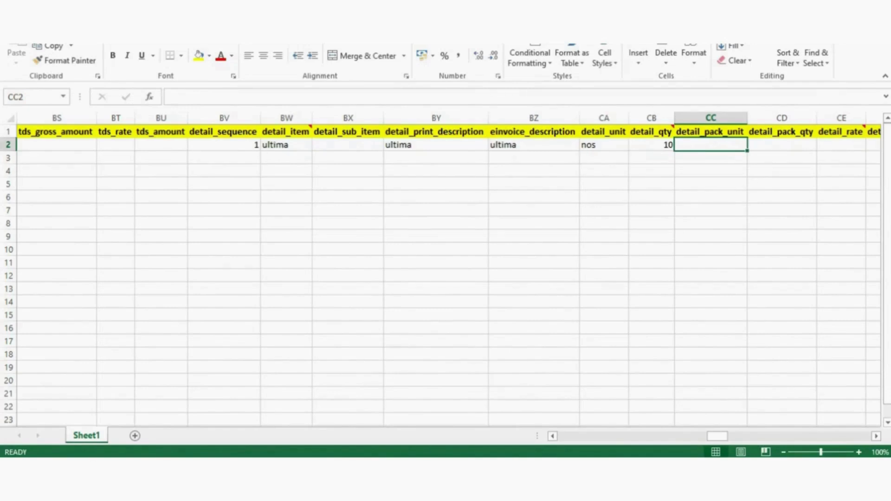
- Enter rate 10000 in detail_rate (CE2)
key(Right)
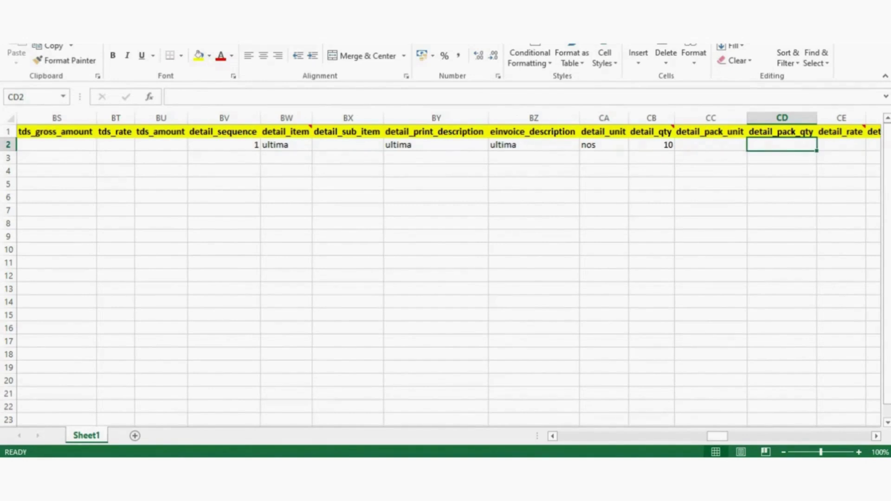
key(Right)
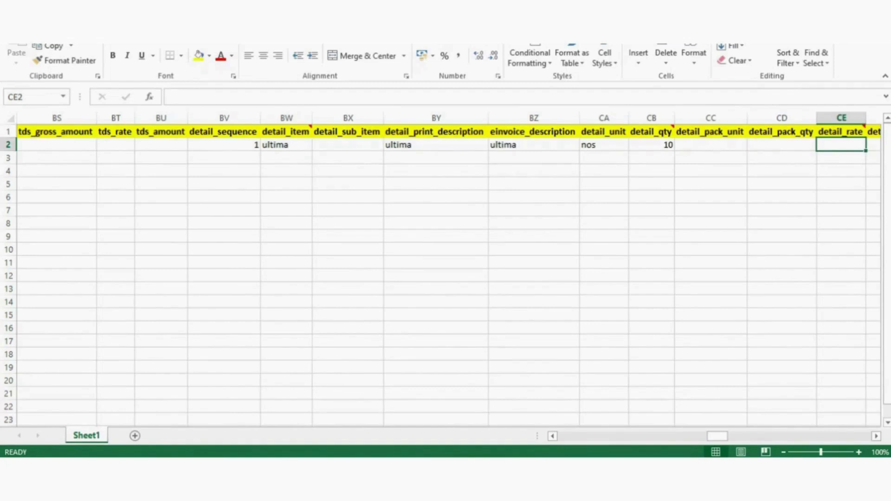
text(10000)
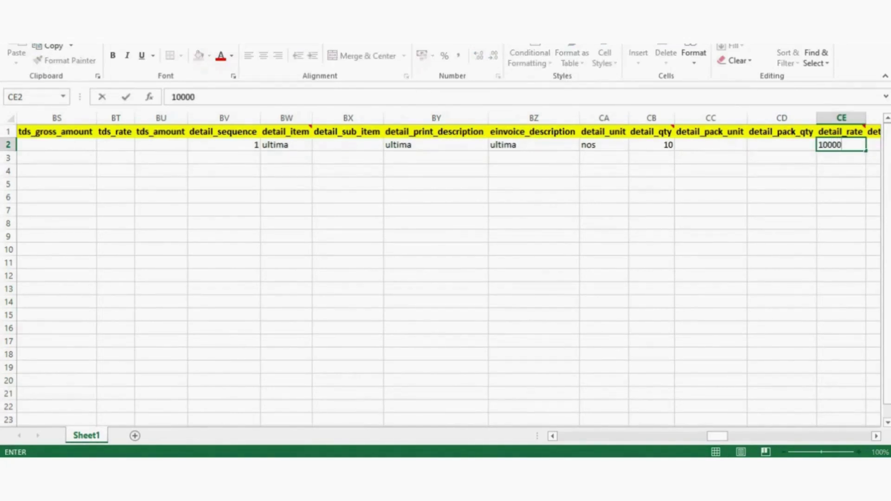
key(Right)
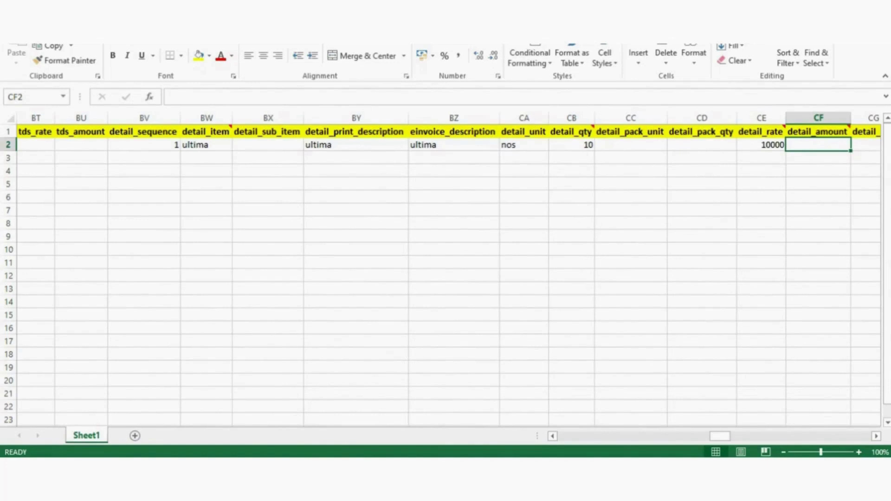
- Set detail_amount in CF2 to the formula =CB2*CE2, giving 100000
click(571, 145)
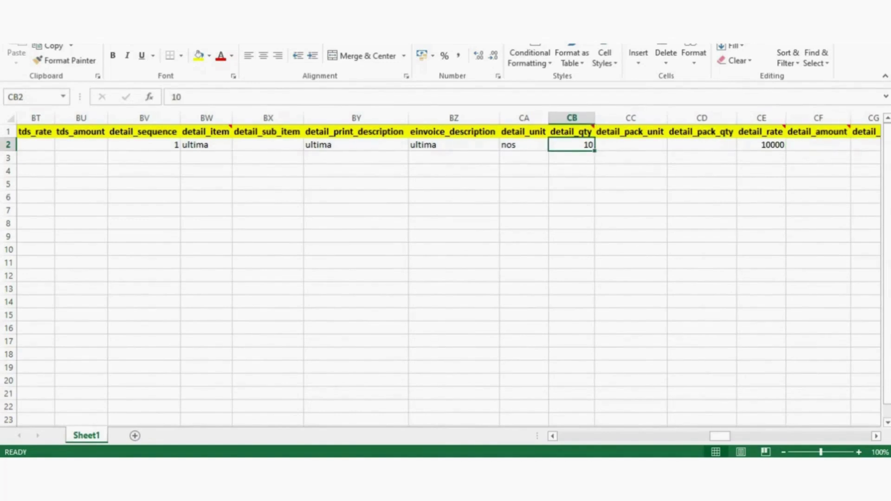
click(818, 145)
text(=)
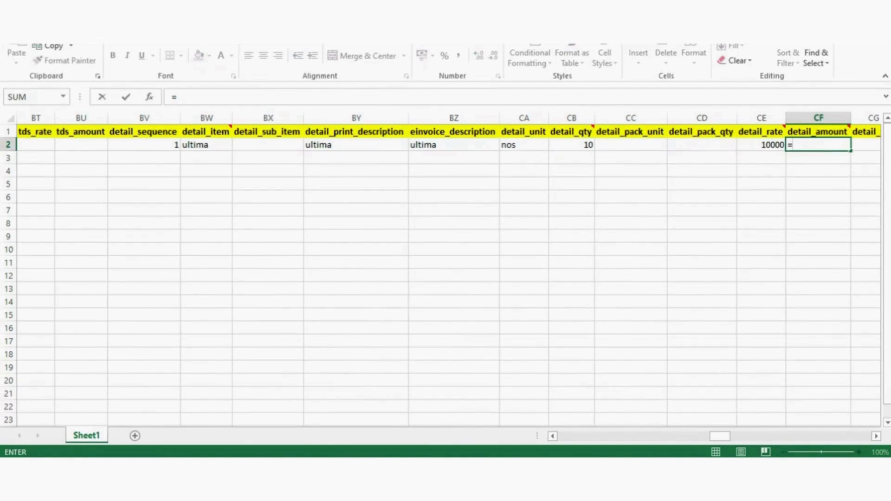
click(572, 145)
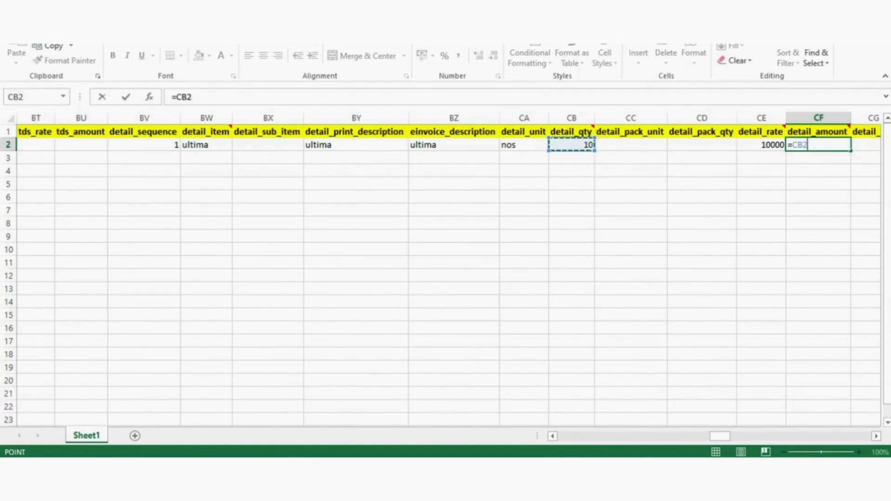
text(*)
key(Left)
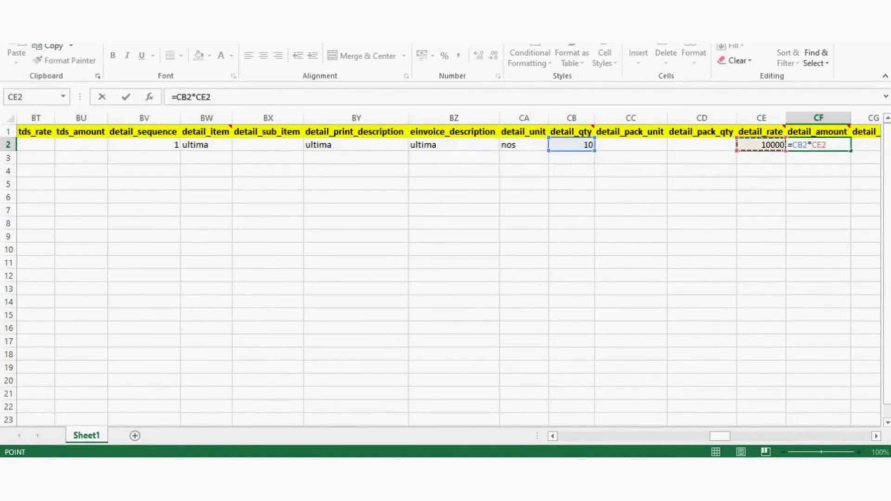
key(Return)
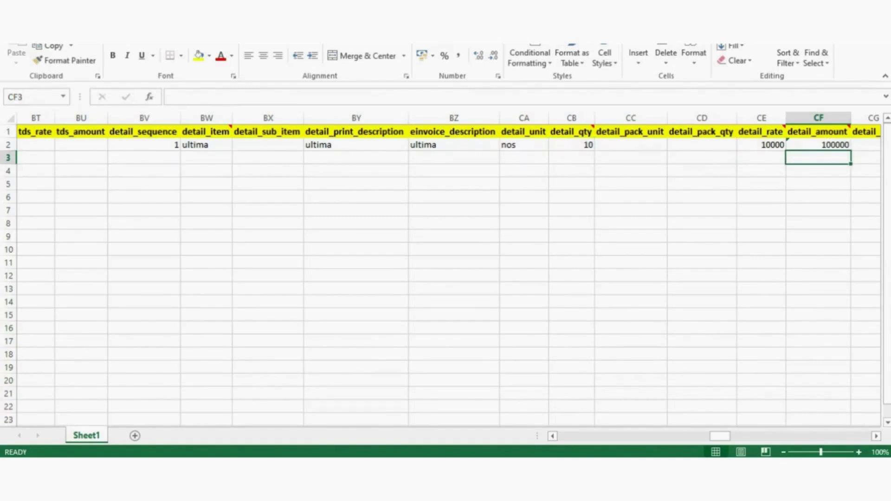
key(Right)
key(Right)
key(Right)
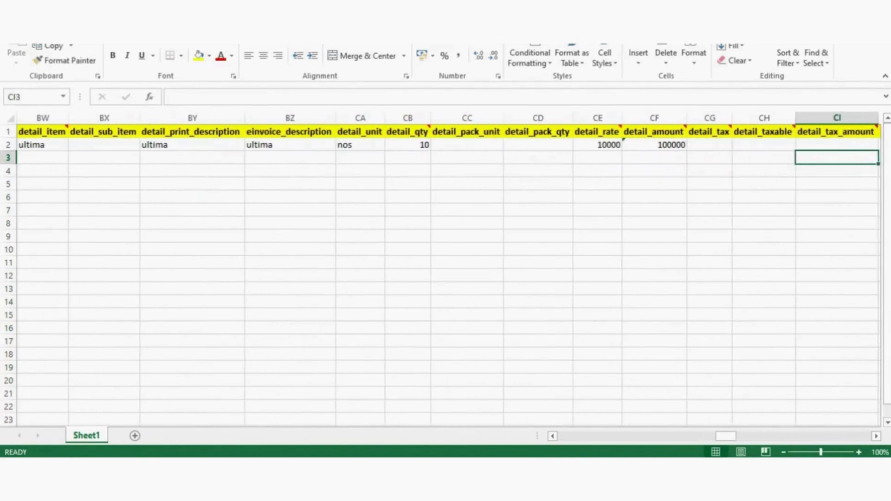
- Enter an 18% tax formula based on the row 2 detail_amount
click(710, 145)
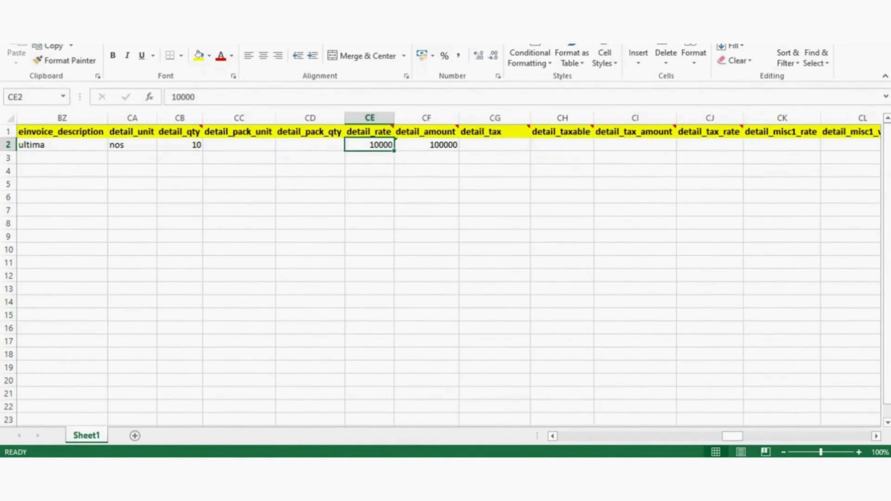
click(494, 145)
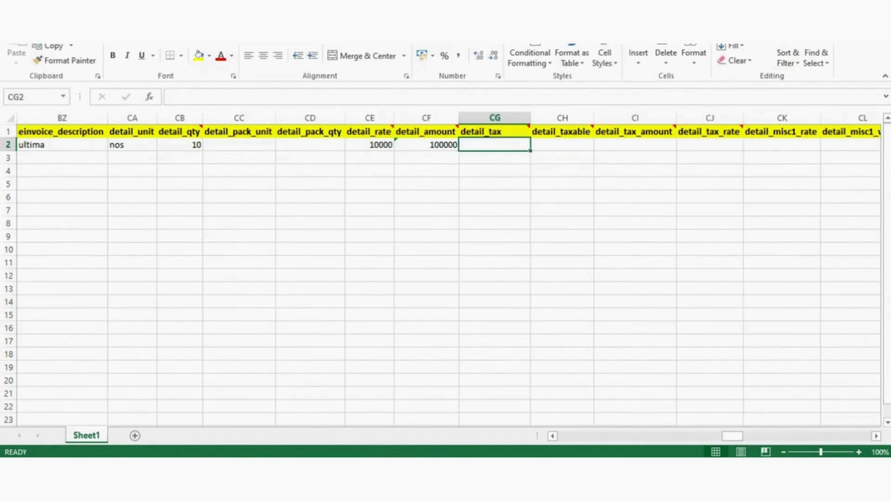
click(426, 145)
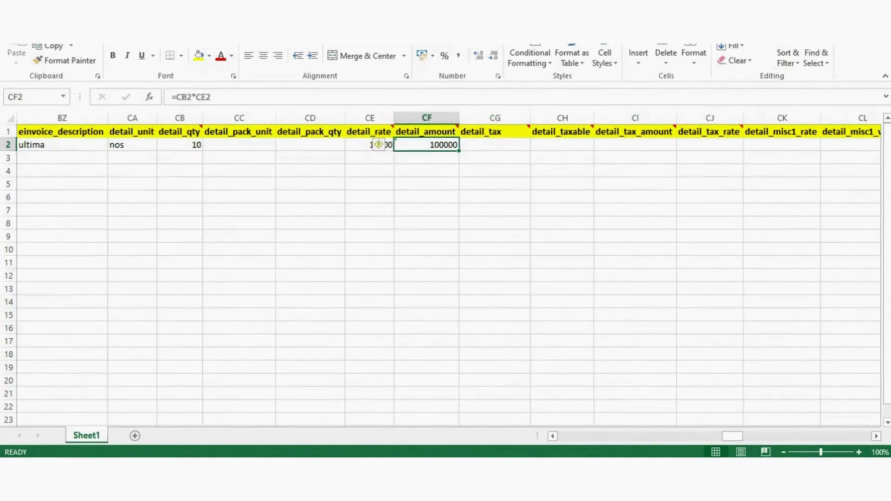
click(495, 145)
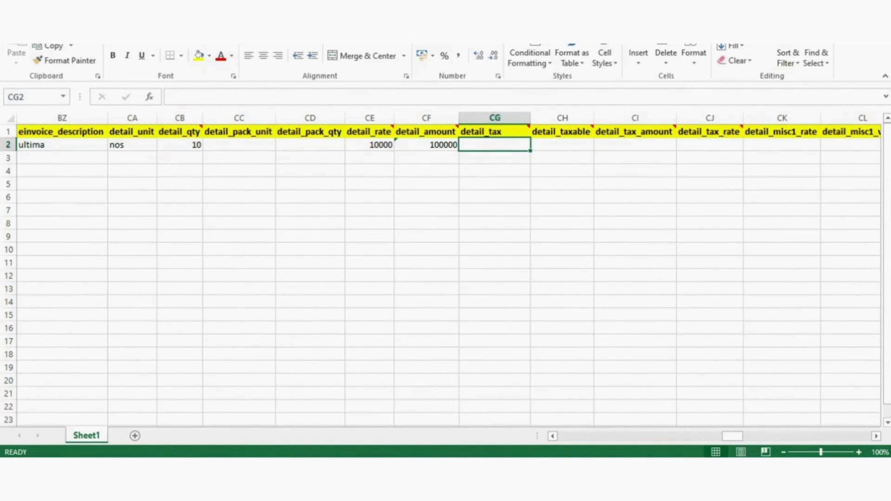
click(427, 145)
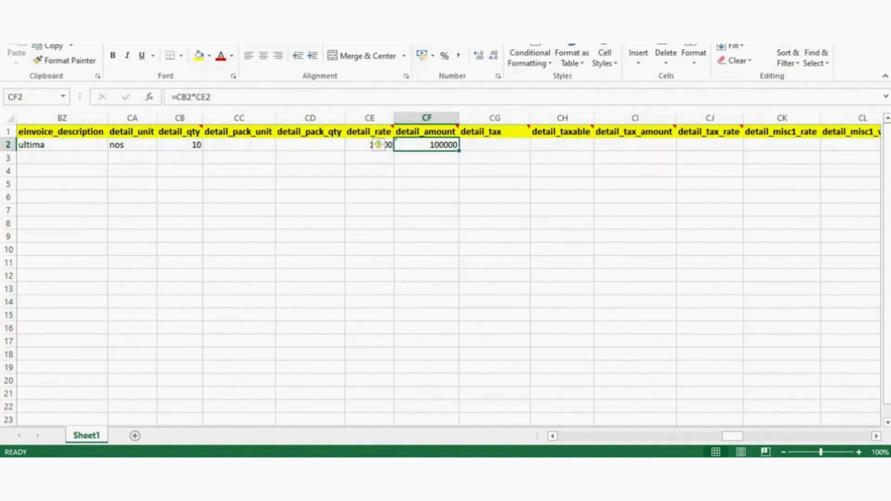
click(495, 158)
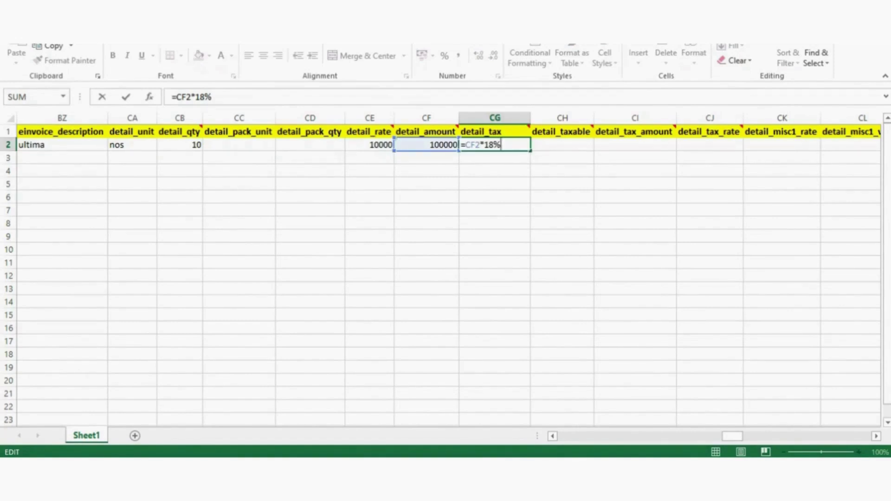
key(Return)
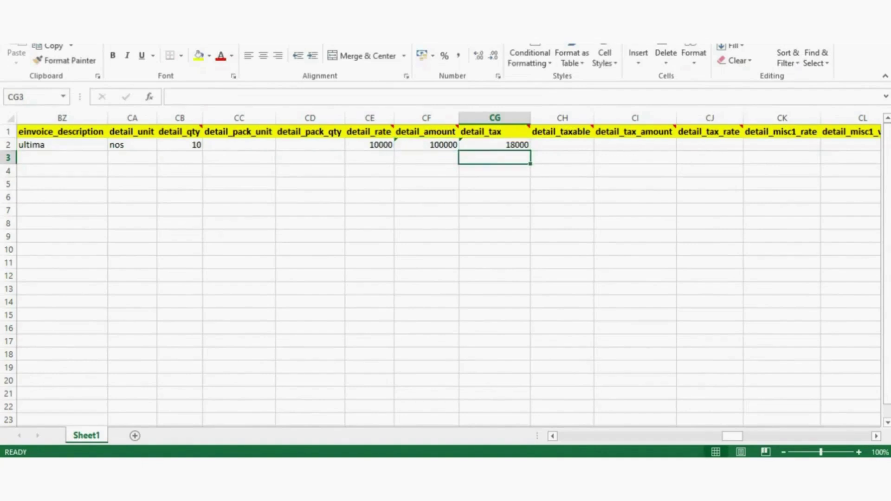
- Set detail_taxable to 100000 and detail_tax to 18% in row 2
key(Up)
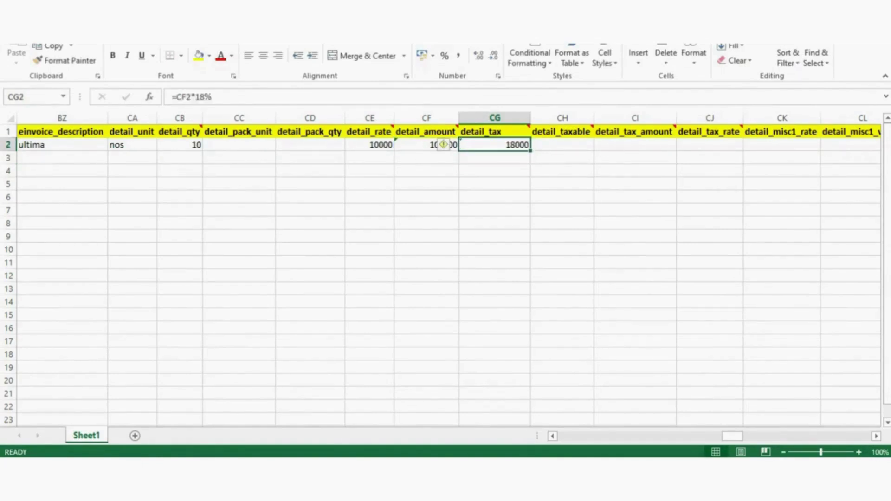
key(Right)
text(100000)
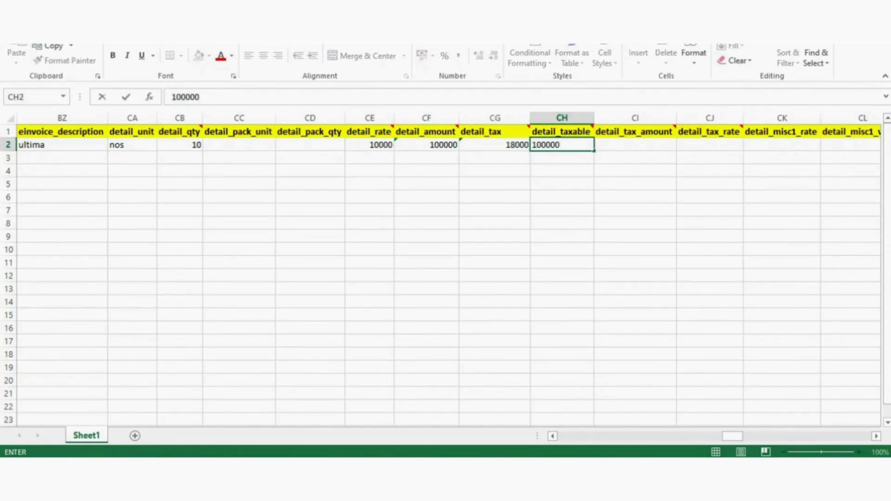
click(562, 184)
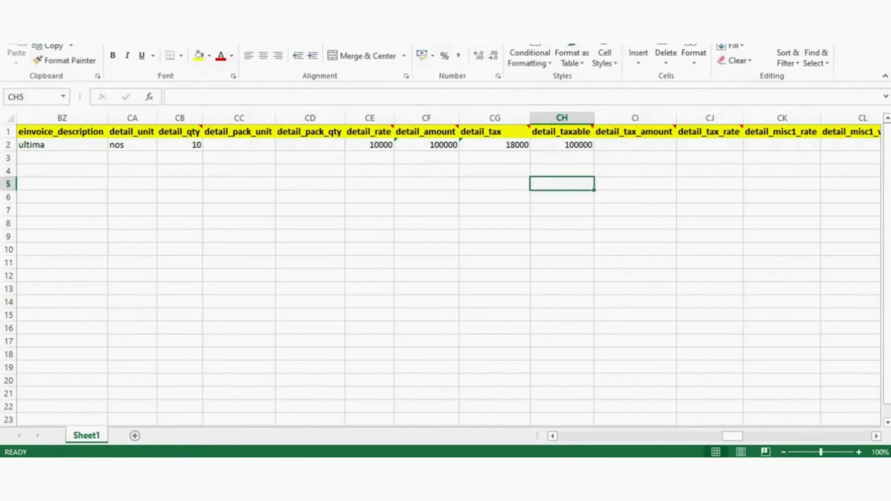
click(635, 158)
key(Up)
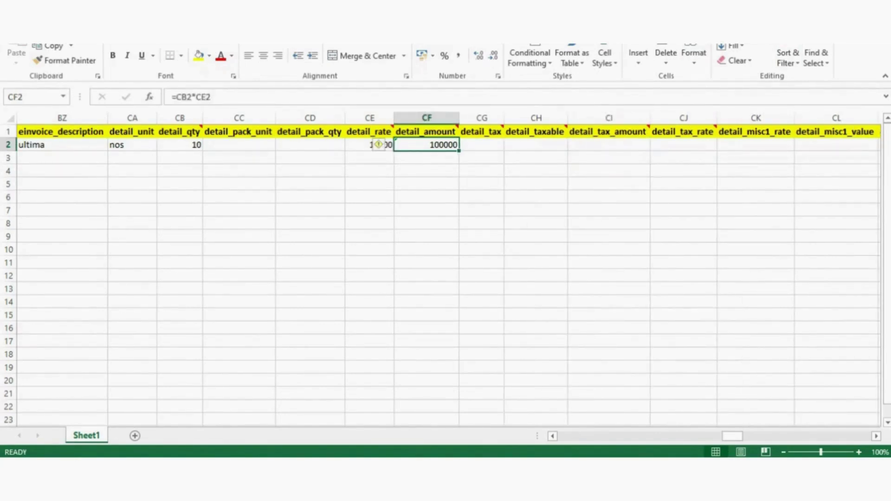
click(482, 144)
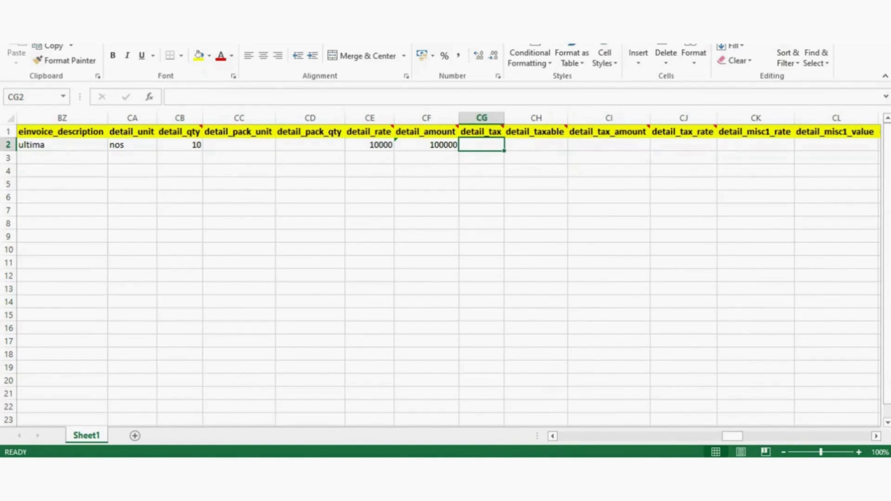
text(18)
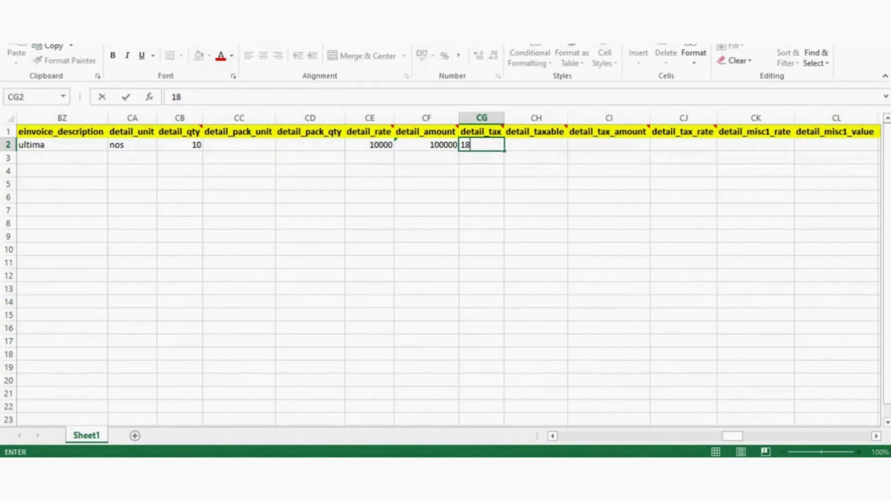
text(%)
key(Tab)
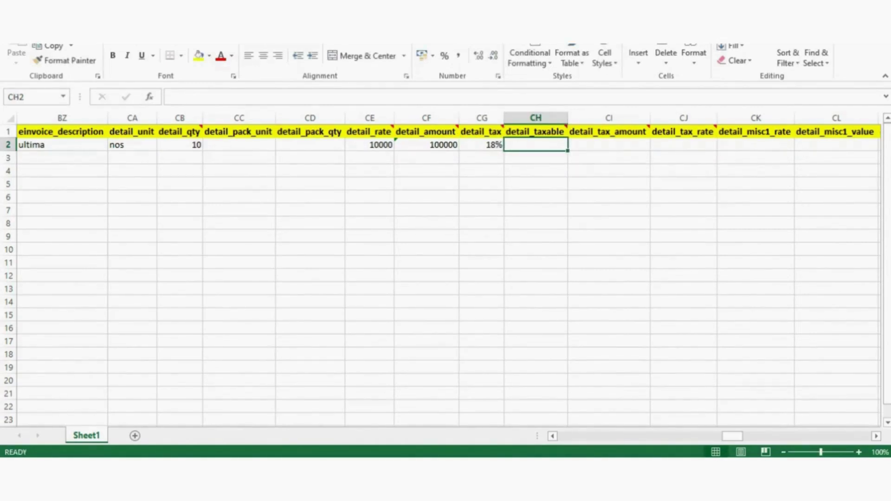
- Copy the CF2 detail_amount formula and check the tax values along row 2
click(427, 144)
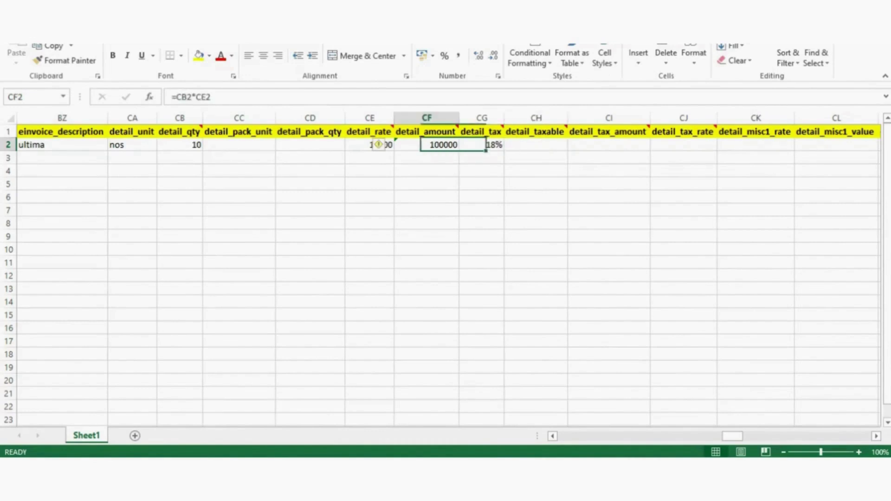
key(ctrl+c)
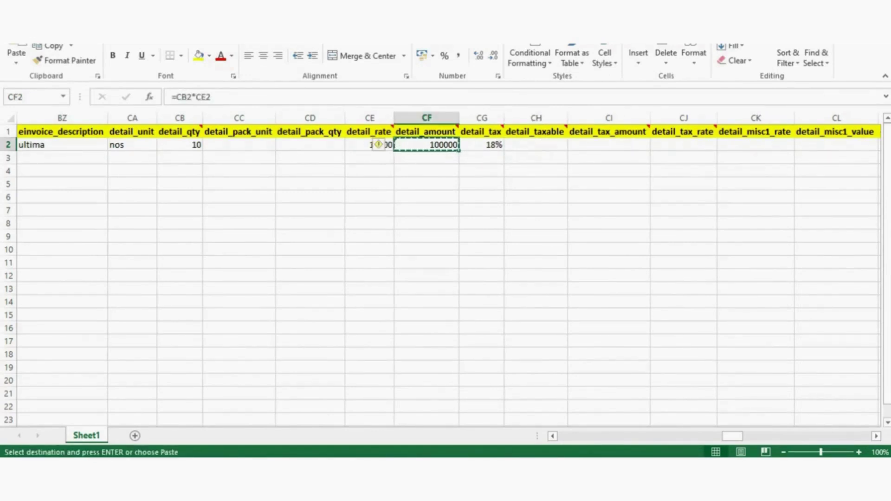
click(482, 223)
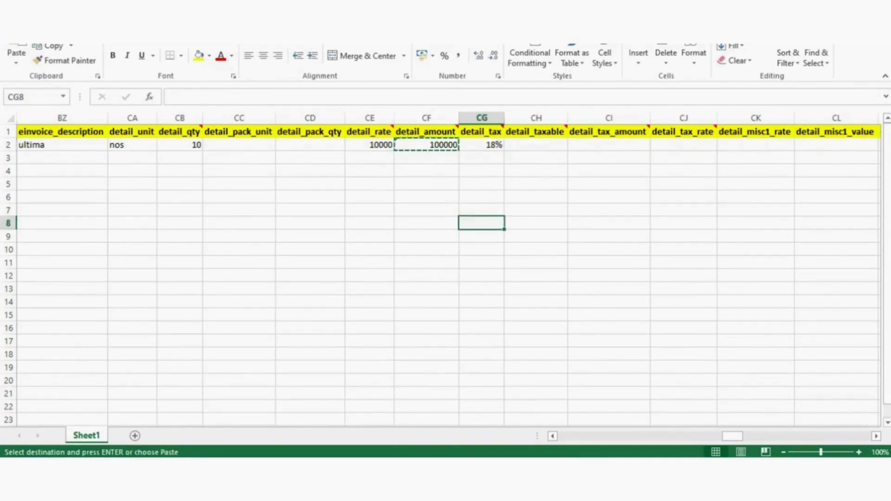
double_click(428, 144)
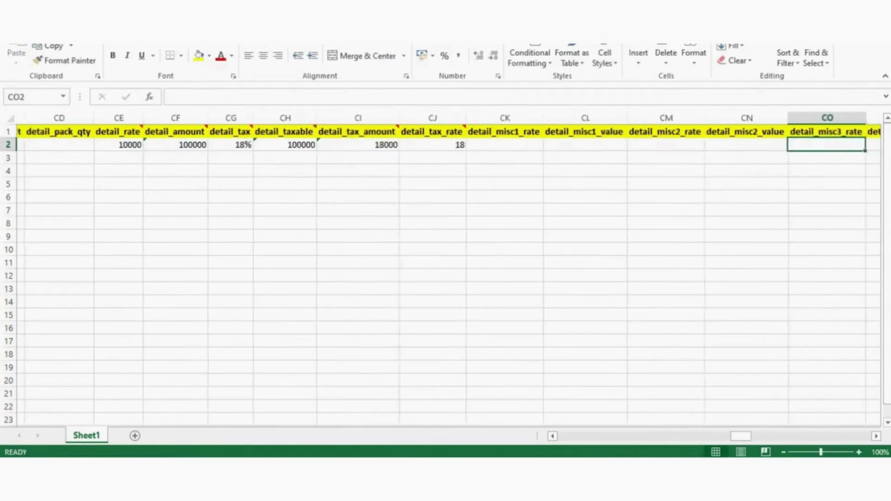
key(Right)
key(Right)
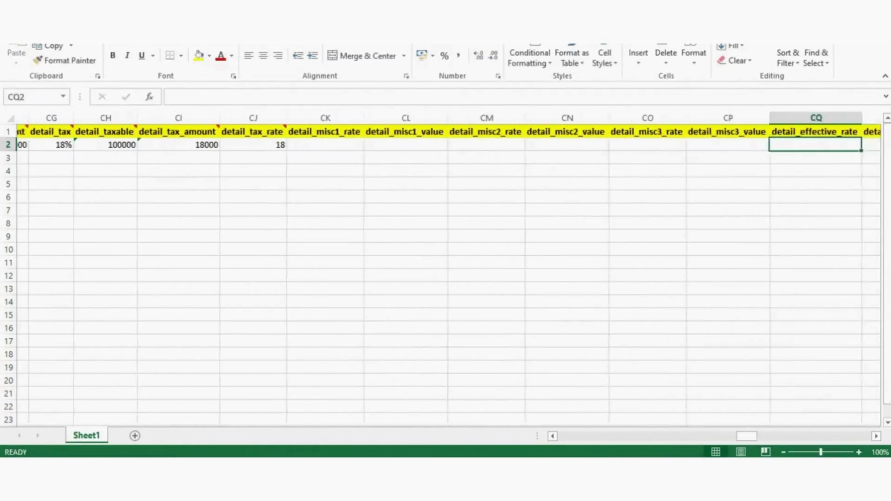
key(Left)
key(Left)
key(Right)
key(Left)
key(Left)
key(Left)
key(Left)
key(Left)
key(Left)
key(Left)
key(Left)
key(Left)
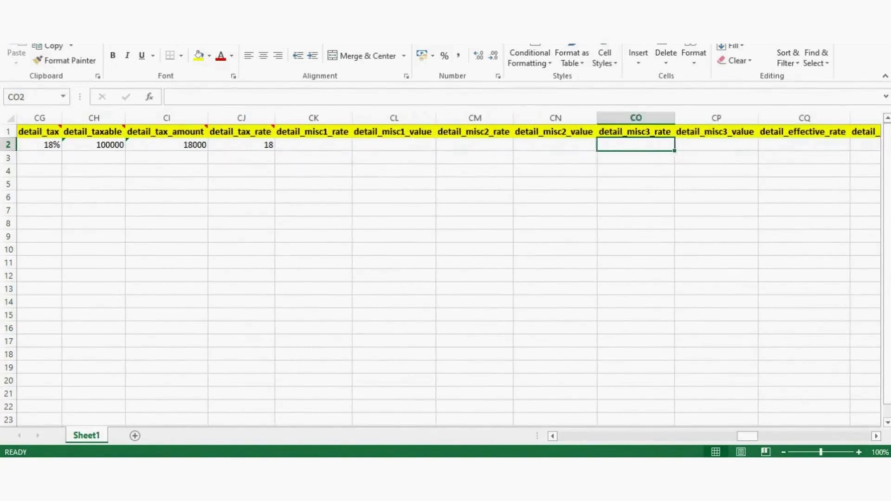
key(Right)
key(Right)
key(Right)
key(Right)
key(Right)
key(Right)
key(Right)
key(Right)
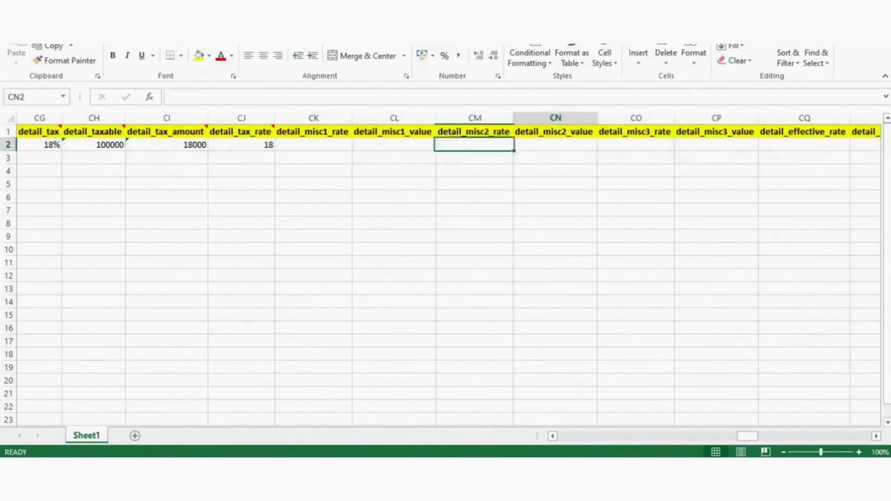
key(Left)
key(Left)
key(Left)
key(Left)
key(Left)
key(Right)
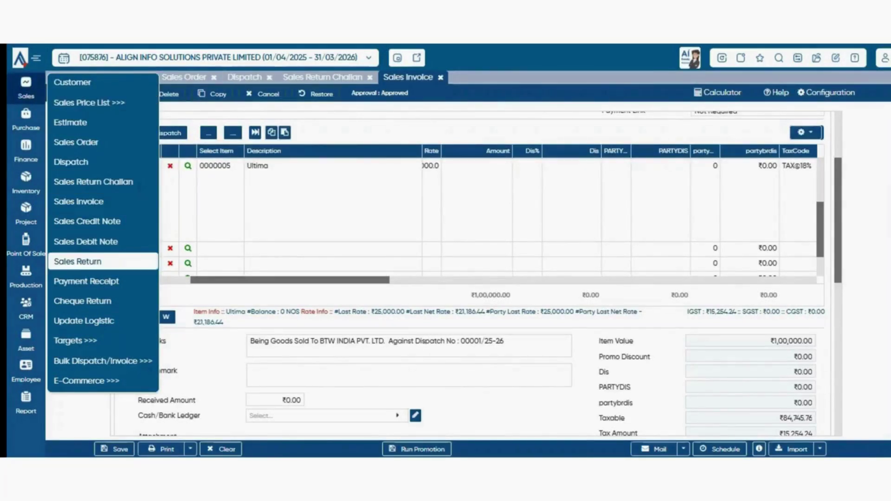
- Start a new Sales Return with the Default warehouse and customer BTW INDIA PVT. LTD
click(102, 261)
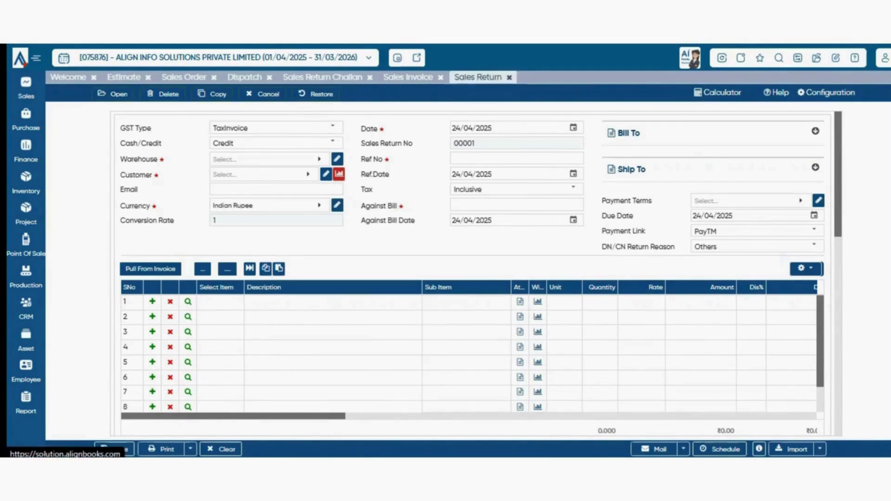
click(270, 159)
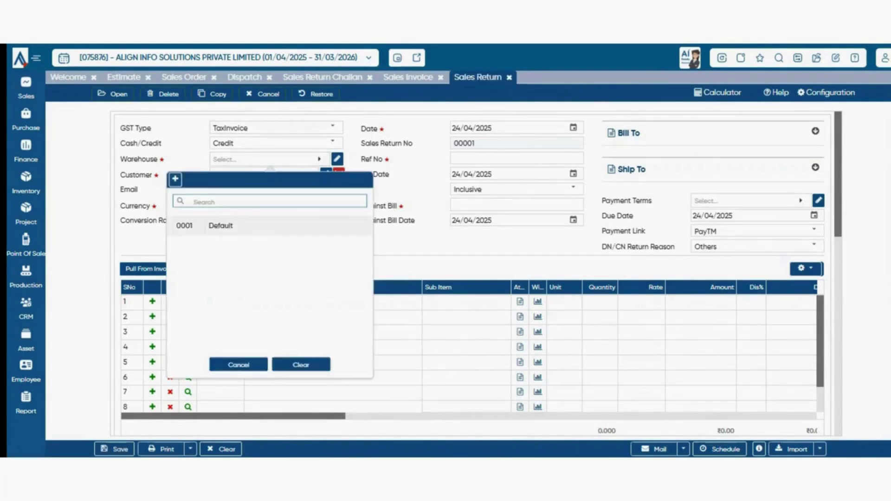
click(223, 226)
click(264, 175)
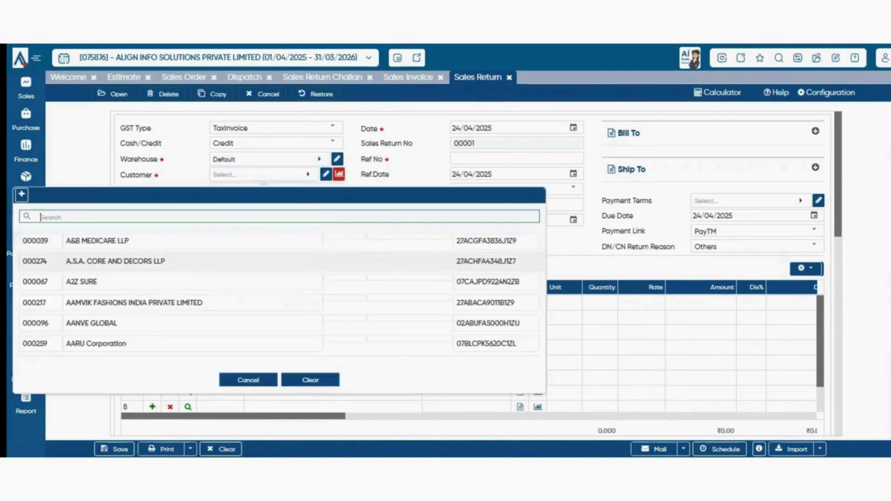
text(btw)
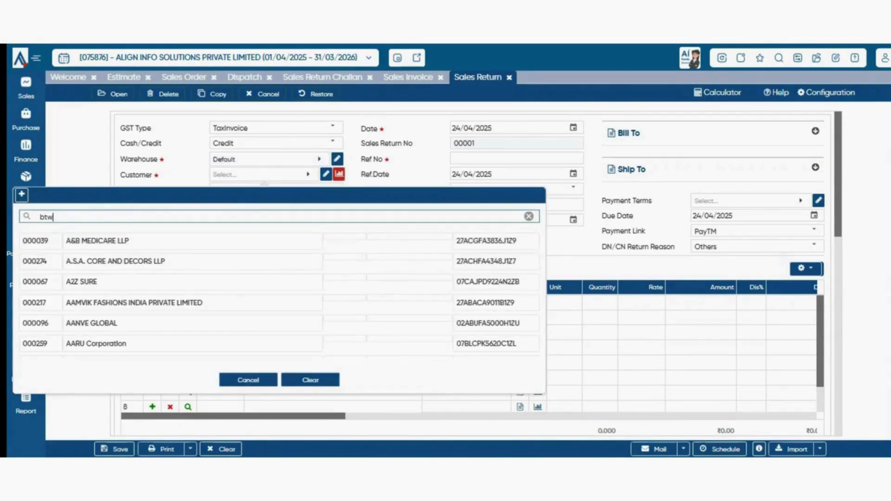
key(Return)
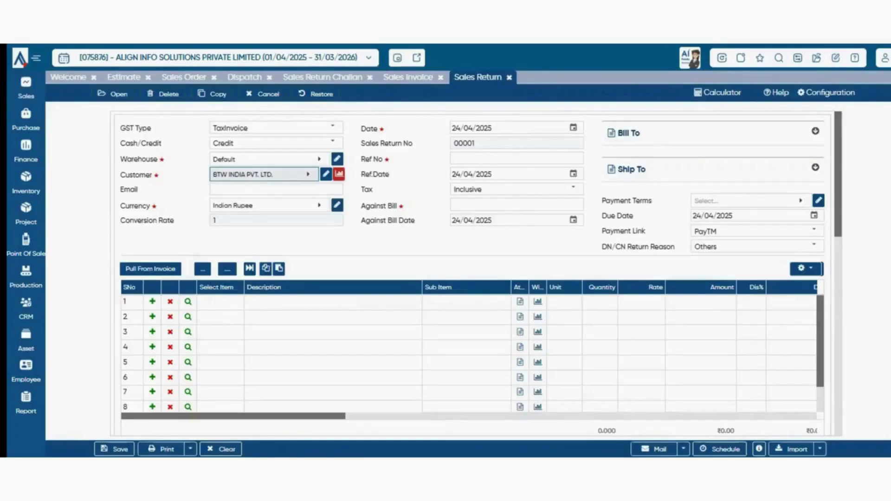
- Review the invoices available to pull, then open the form's Configuration settings
click(150, 269)
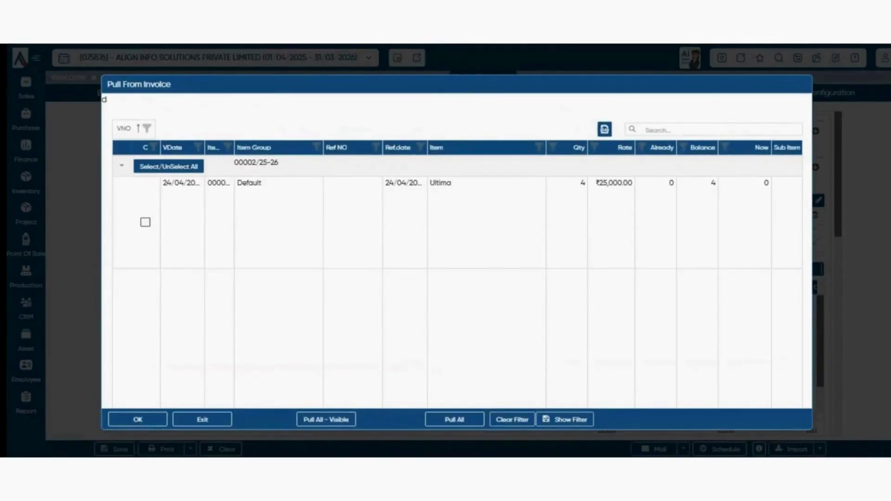
click(454, 419)
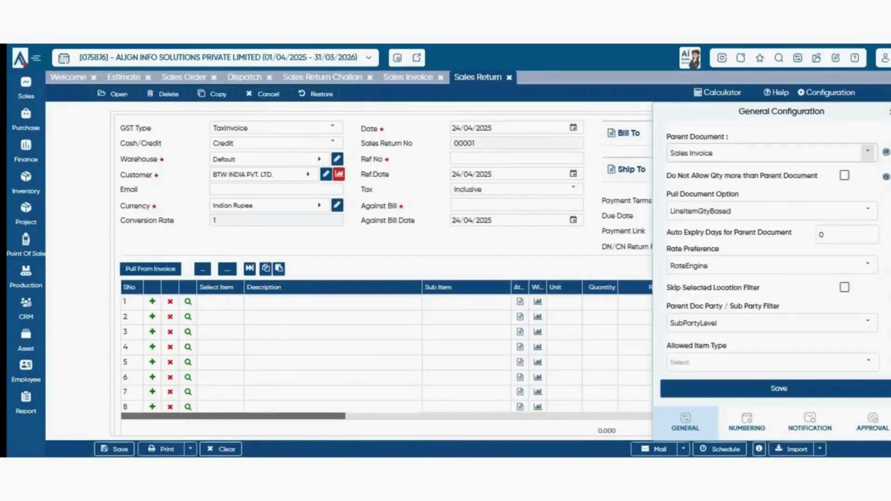
click(771, 152)
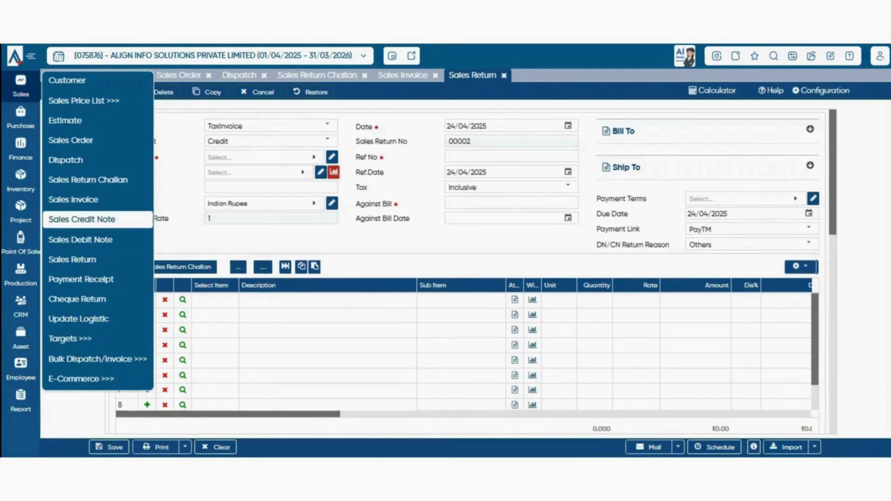
- Start a Sales Credit Note for BTW INDIA PVT. LTD., leaving Against Bill empty
click(97, 219)
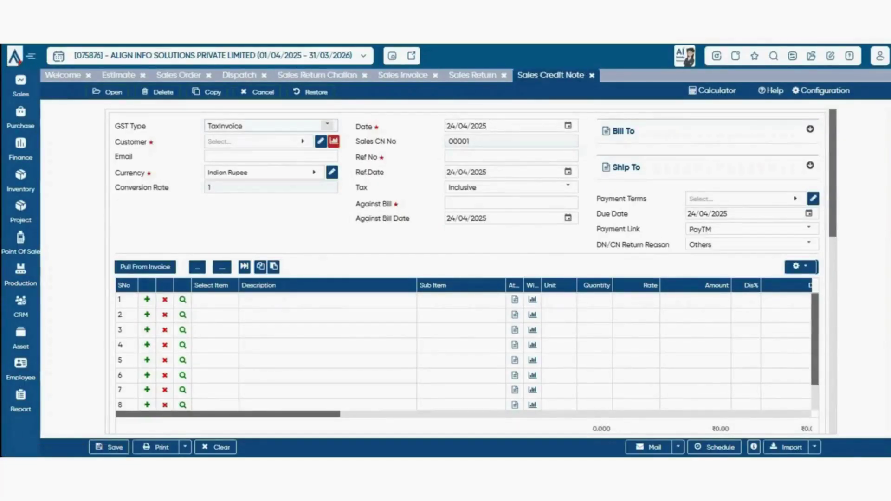
click(257, 143)
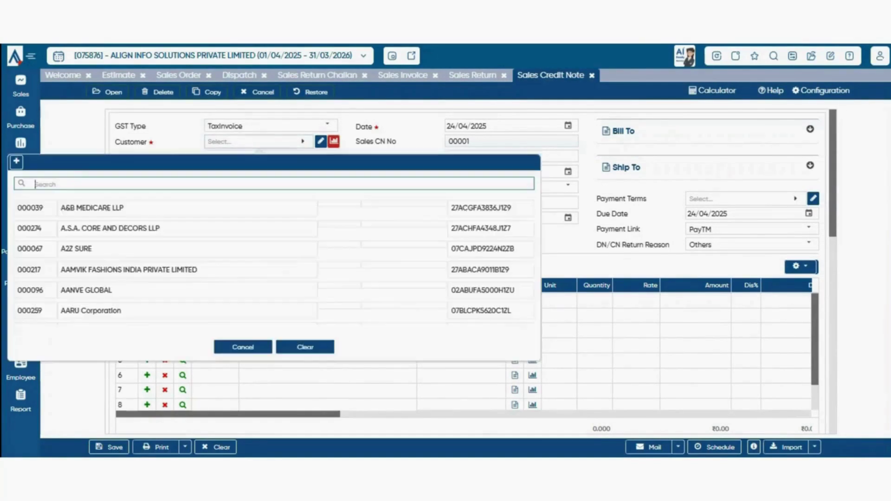
text(btw)
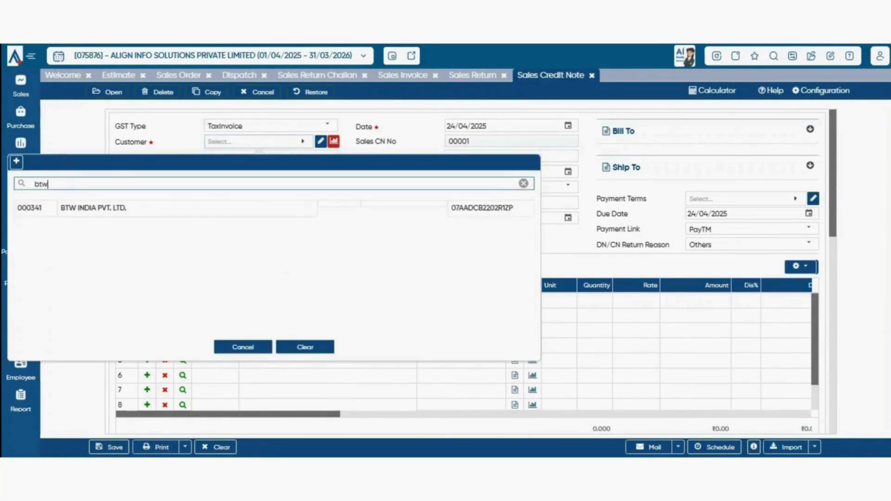
key(Down)
key(Return)
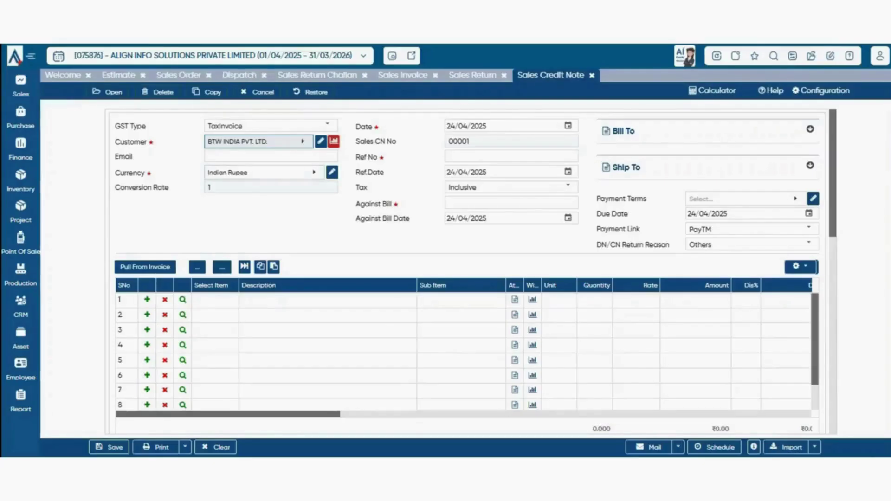
scroll(466, 271, down, 1)
scroll(472, 270, up, 1)
click(511, 203)
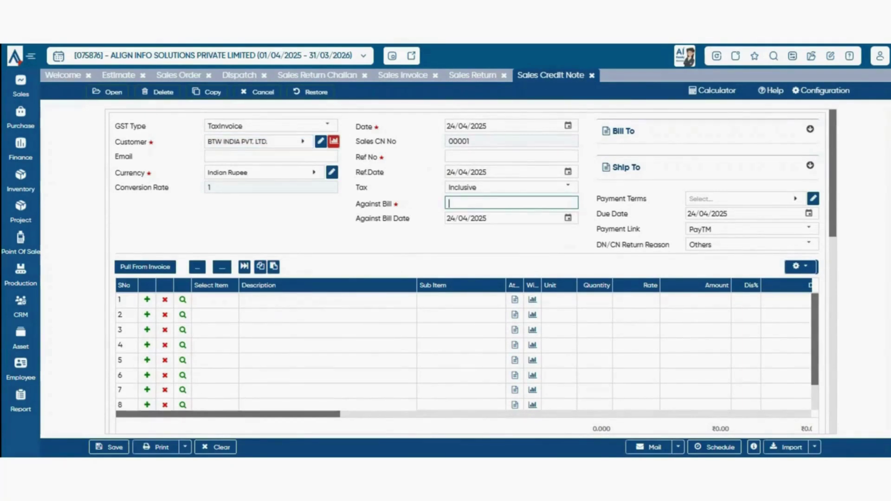
click(506, 240)
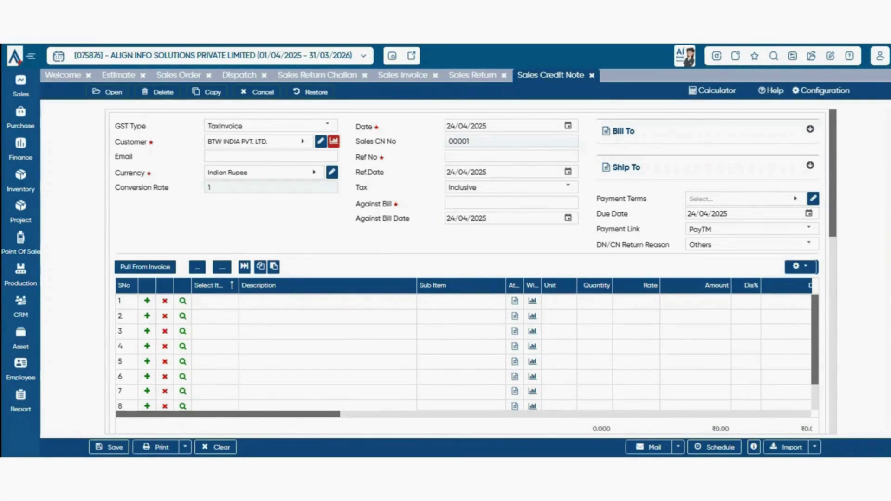
- Put the disocunt item on line 1 and close its attribute details
click(215, 302)
click(215, 303)
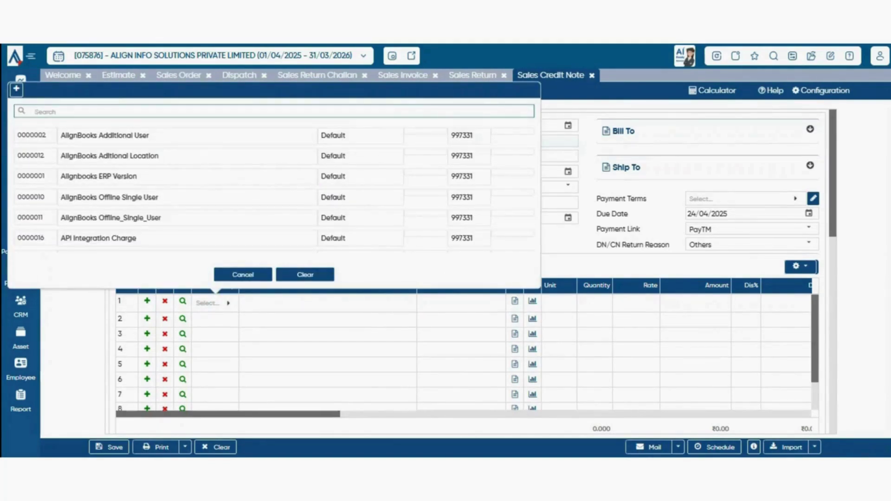
text(dis)
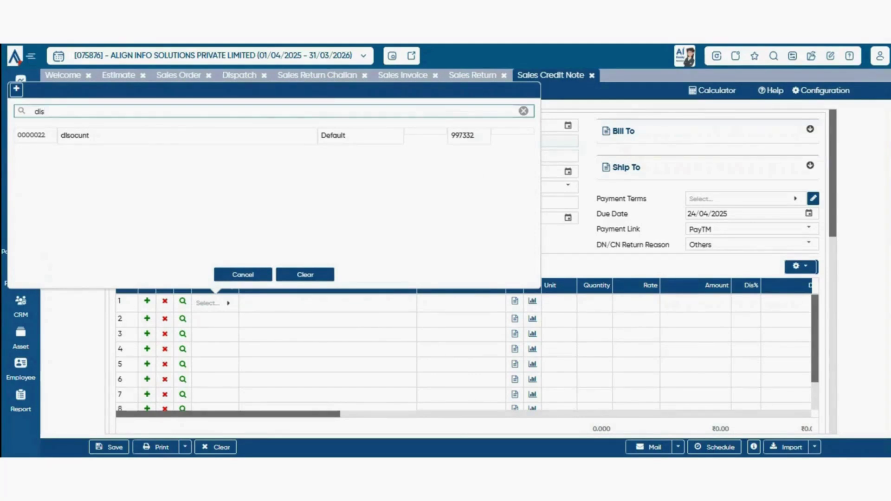
key(Down)
key(Return)
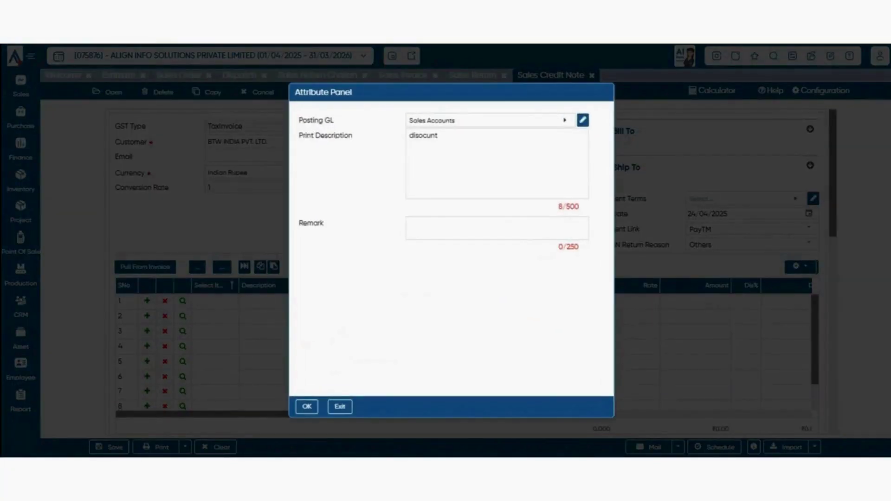
key(Escape)
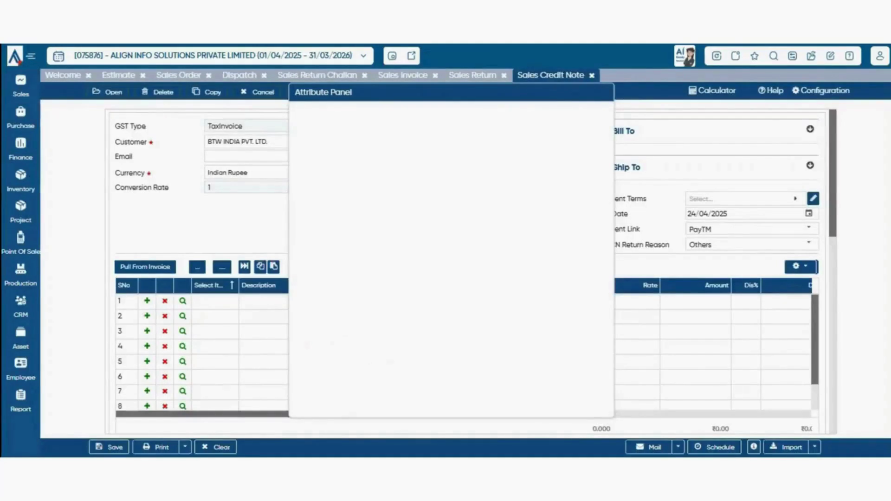
right_click(201, 296)
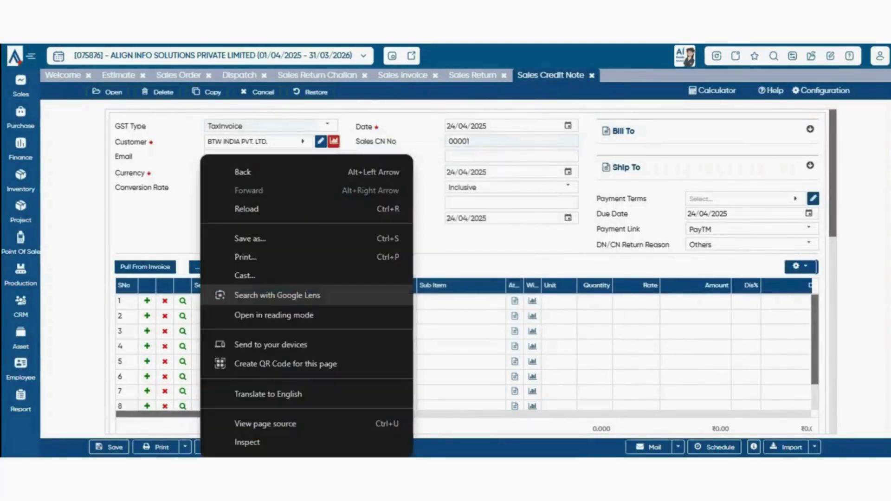
key(Escape)
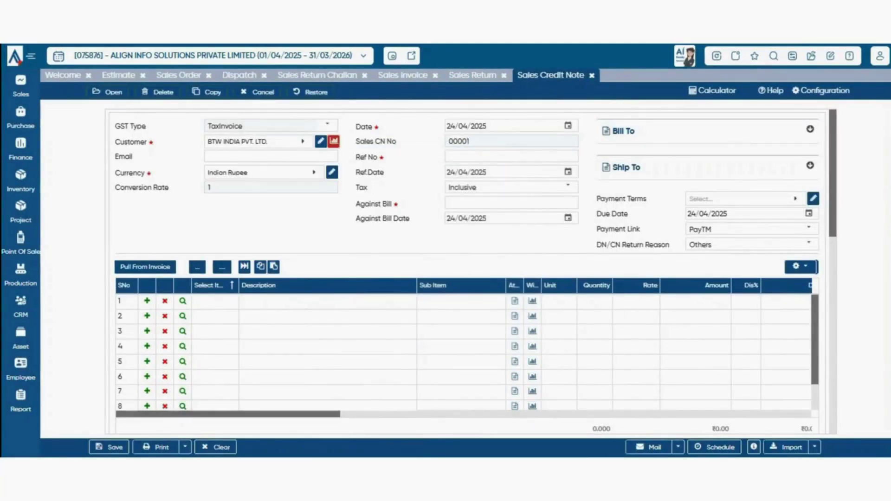
right_click(217, 286)
key(Escape)
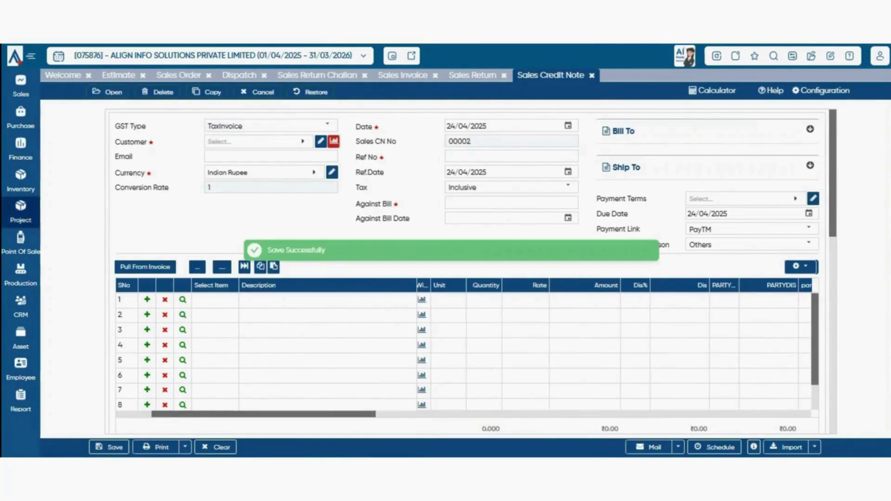
click(21, 244)
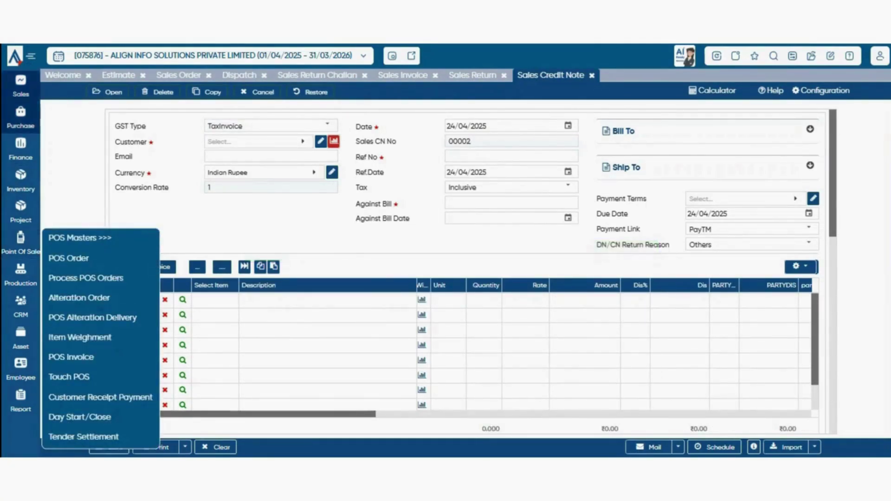
- Open Sales > Payment Receipt to get blank voucher 00001 dated 24/04/2025
click(20, 86)
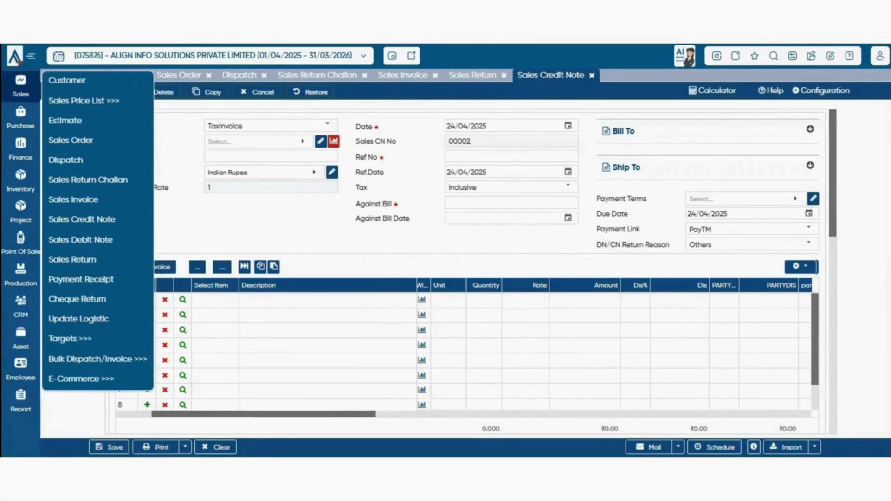
mouse_move(98, 101)
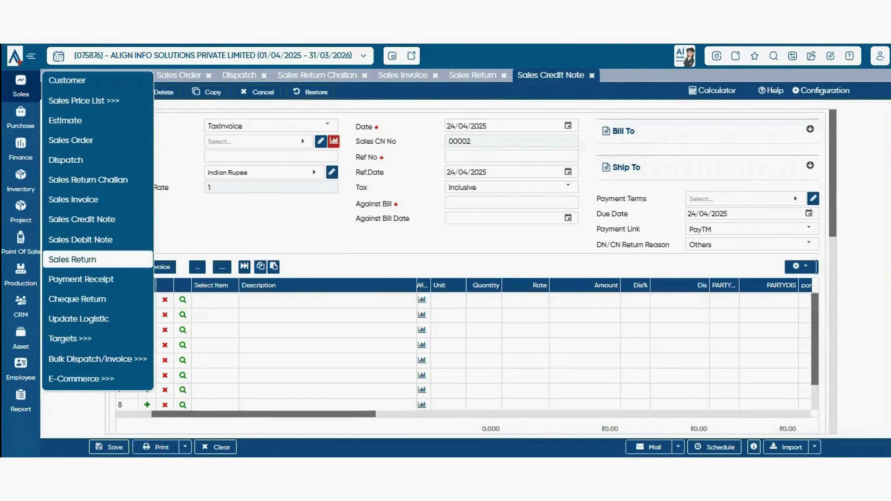
click(81, 279)
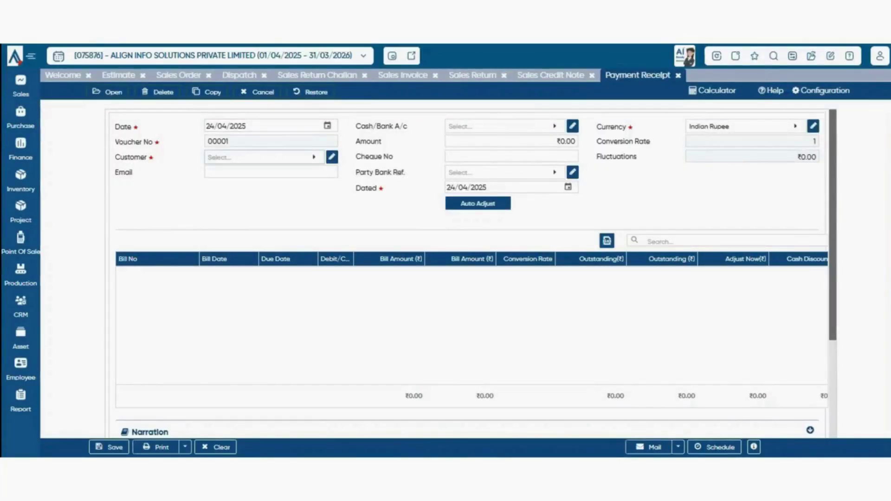
- Select BTW INDIA PVT. LTD. as the receipt's customer
click(264, 158)
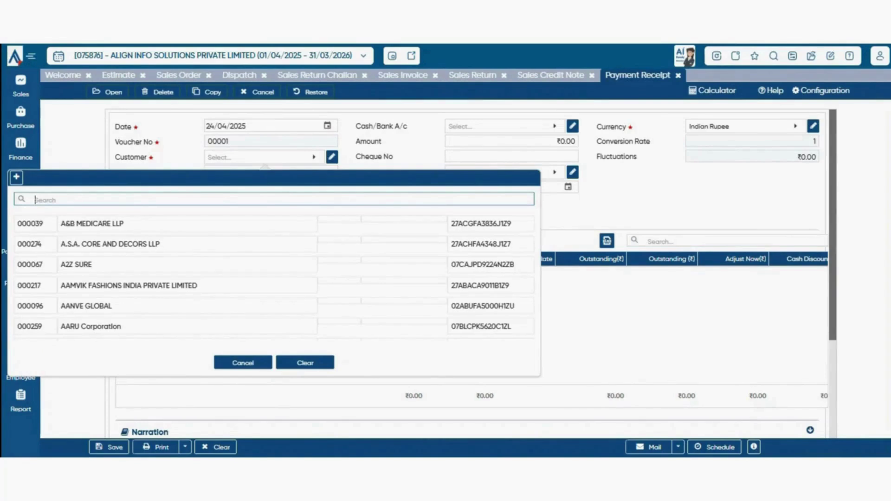
click(243, 363)
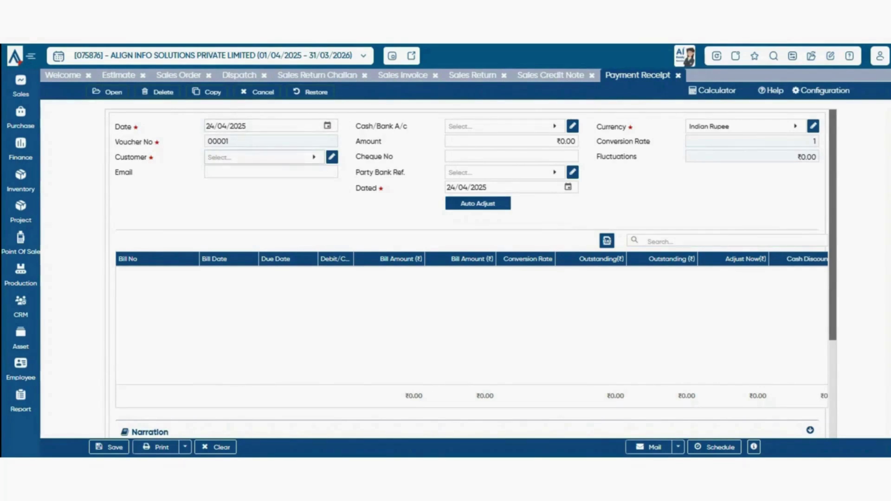
click(265, 157)
click(243, 363)
click(264, 157)
text(btw)
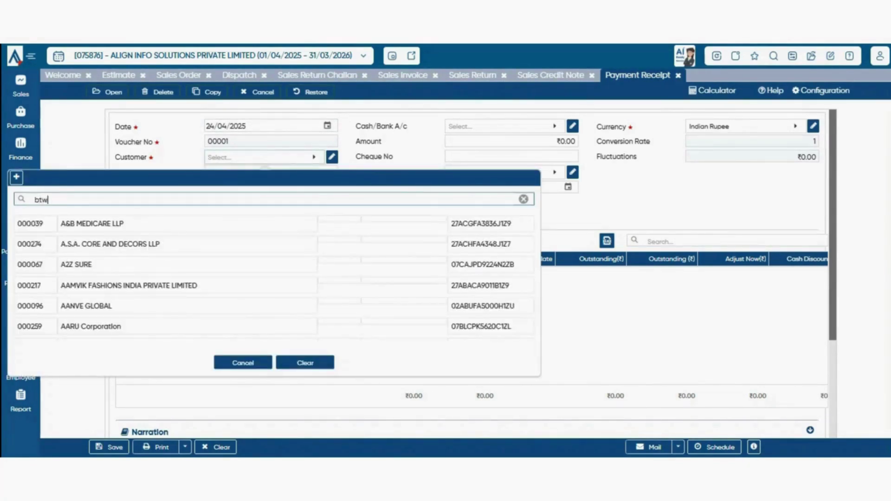
key(Down)
key(Return)
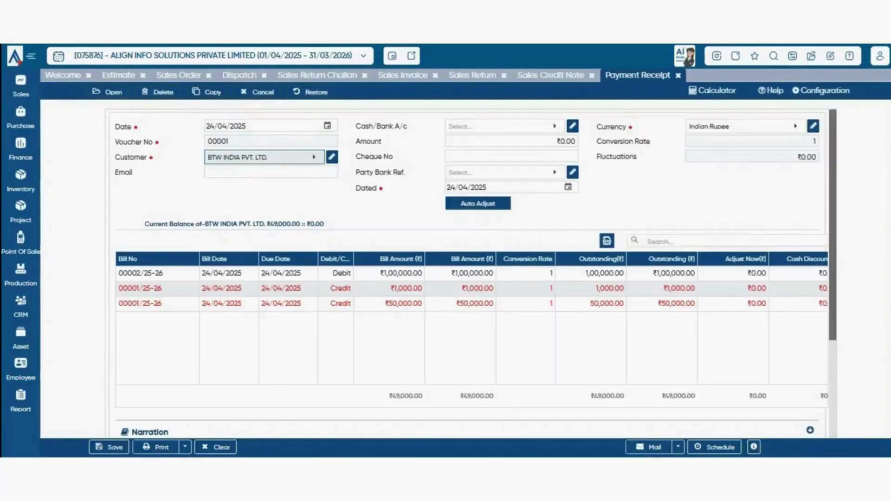
- Receive ₹10,000 into the Balances With Bank account
click(500, 126)
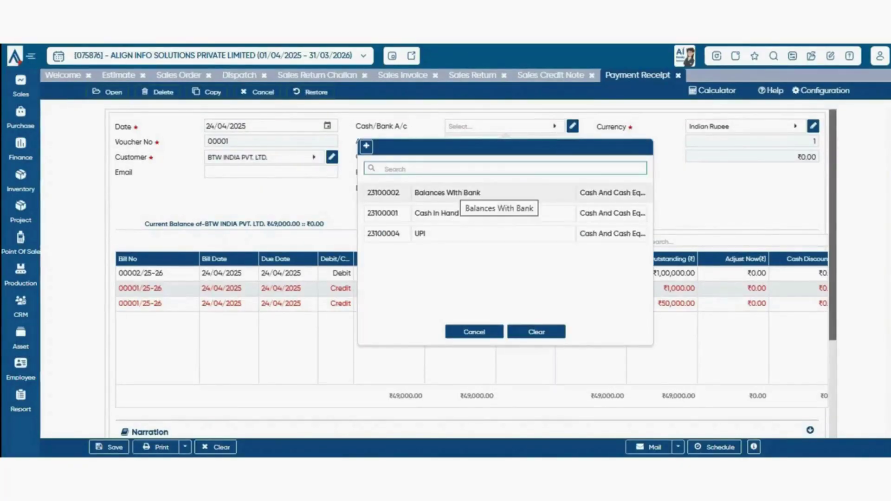
click(494, 193)
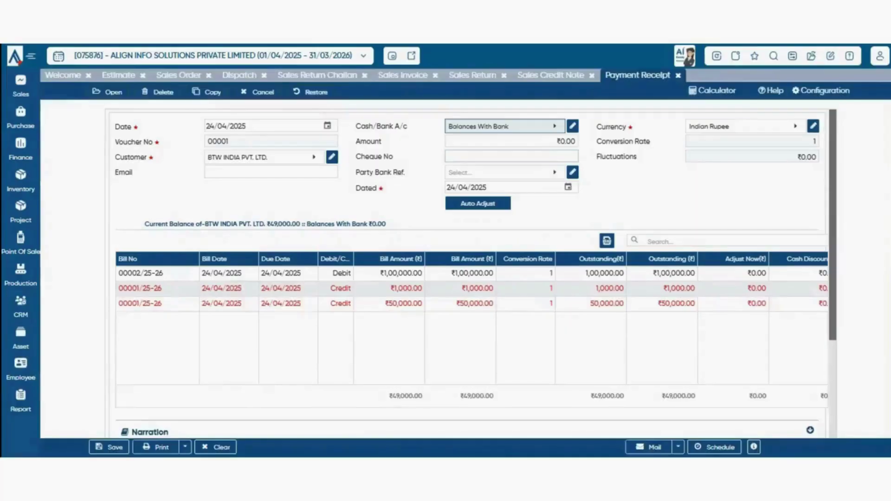
key(Tab)
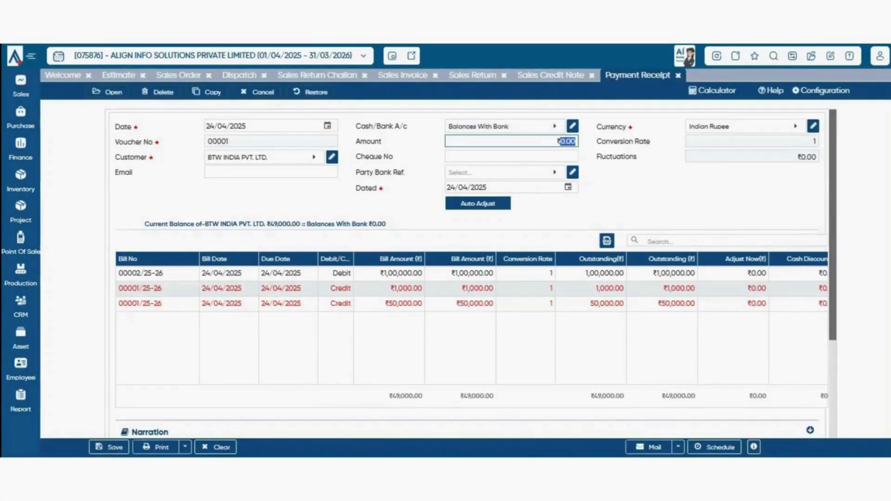
text(10000)
click(501, 172)
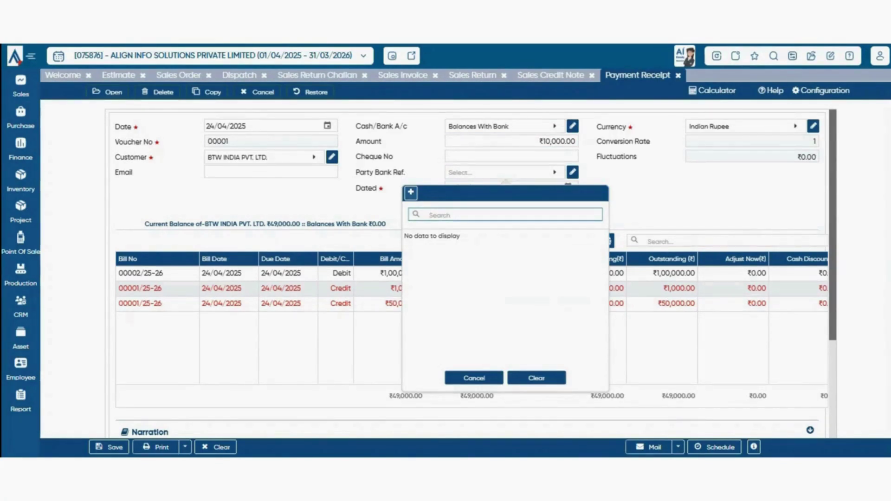
- Create bank reference 'icici' and use it as the receipt's Party Bank Ref
click(411, 193)
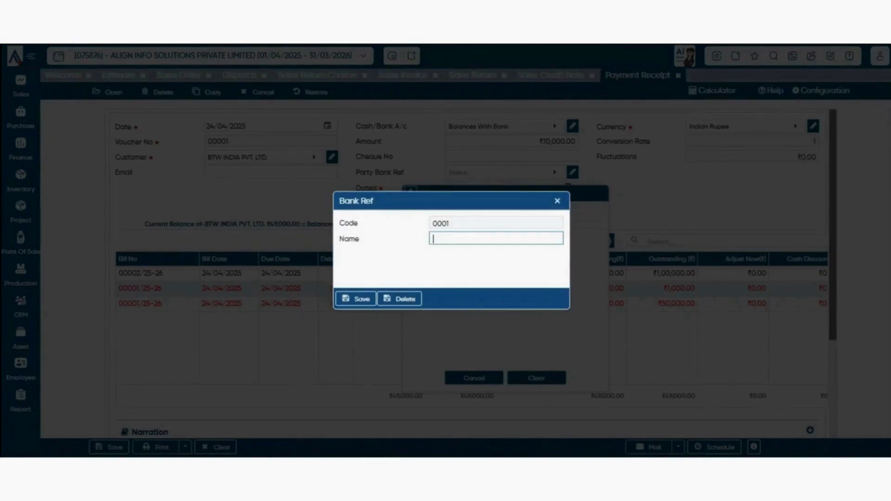
text(icici)
key(Return)
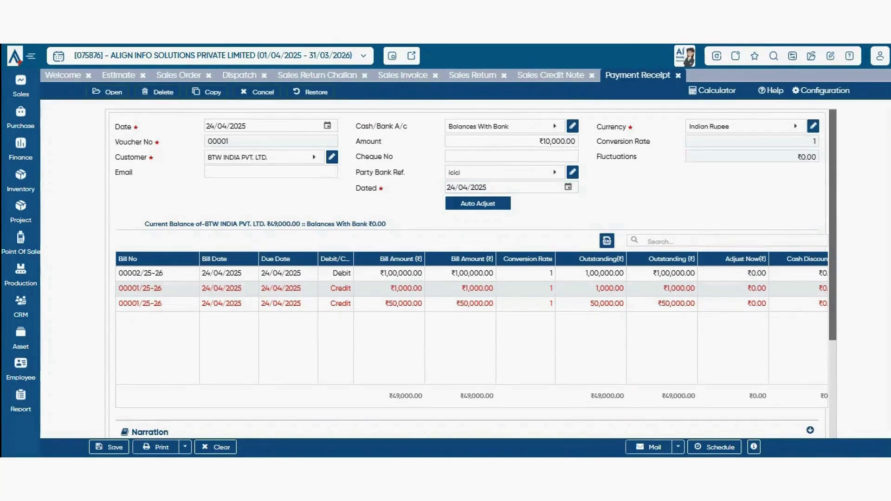
click(746, 126)
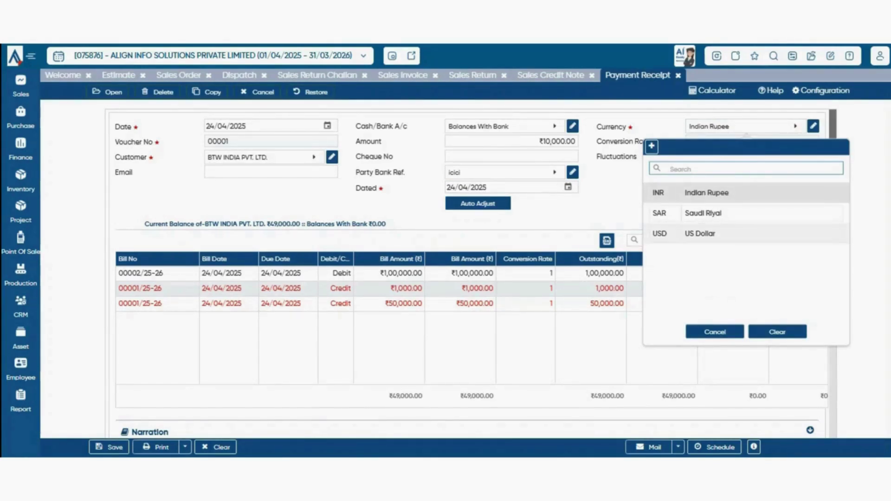
key(Escape)
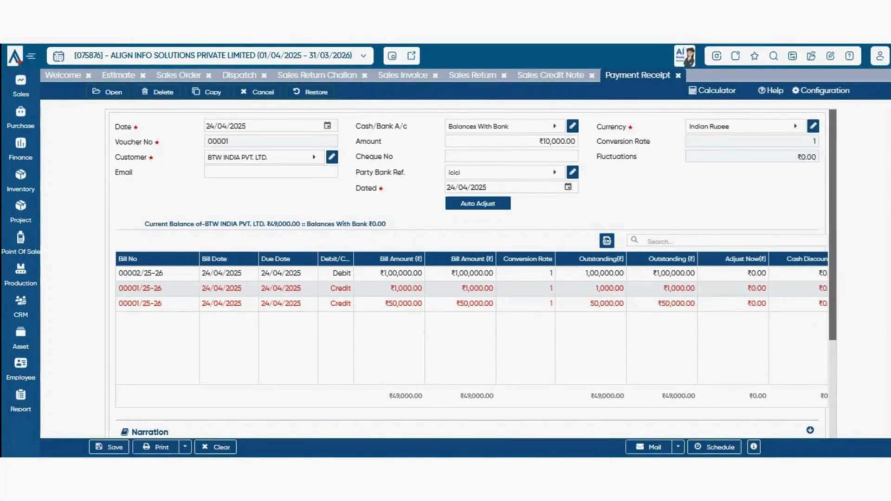
click(743, 127)
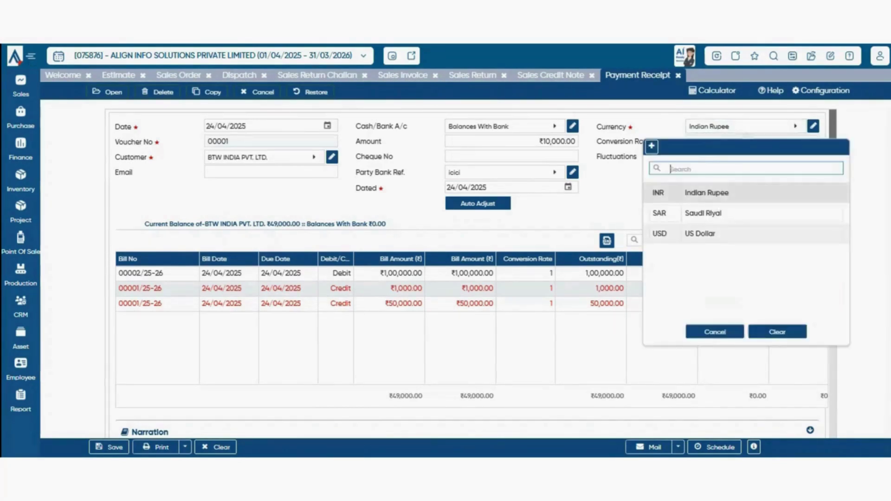
click(706, 233)
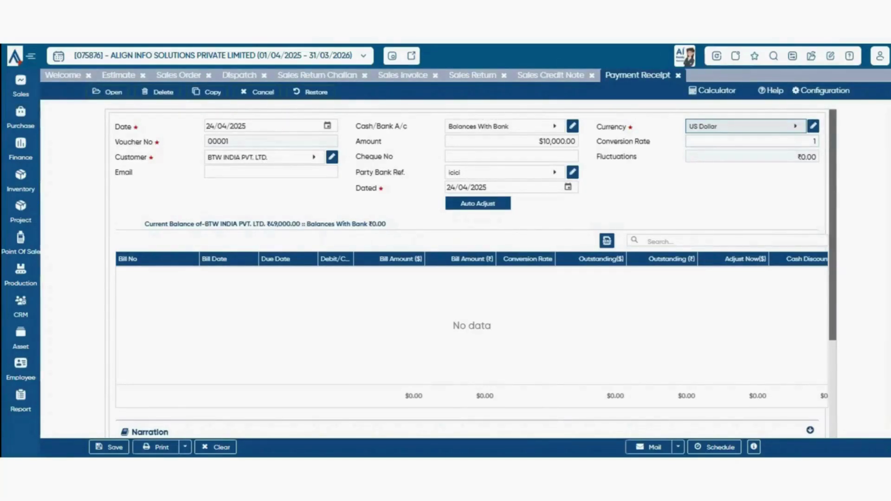
key(Tab)
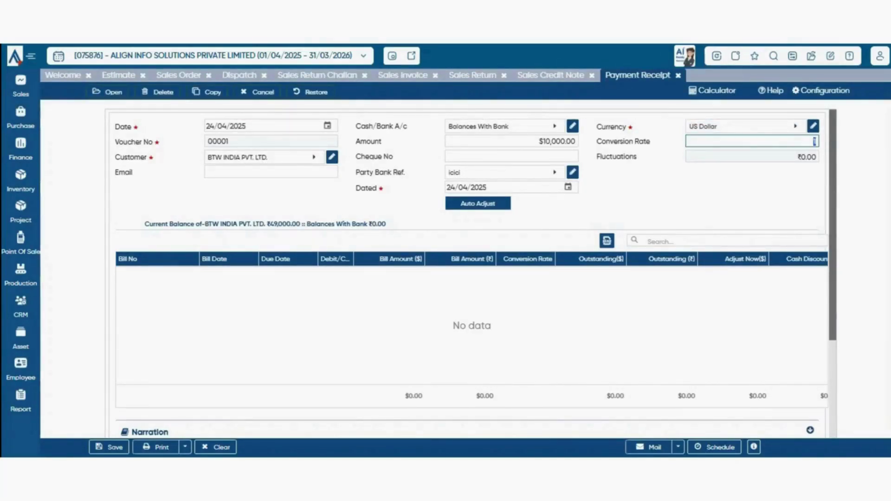
click(746, 126)
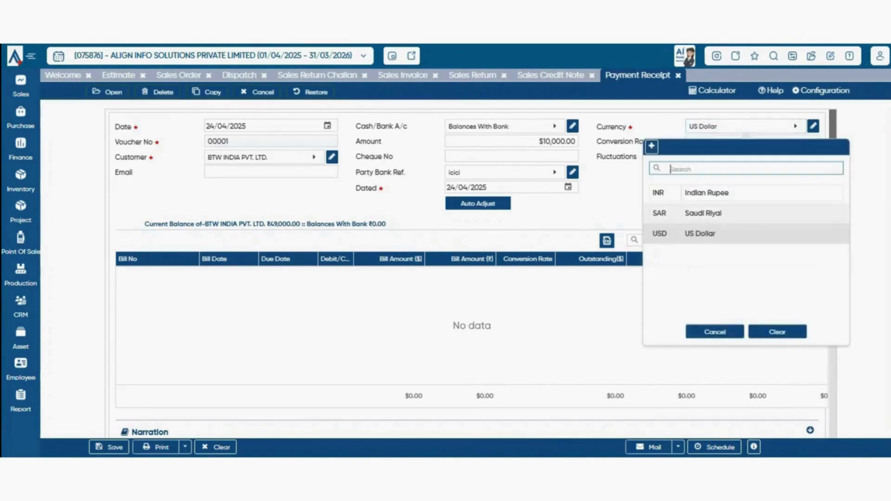
click(742, 193)
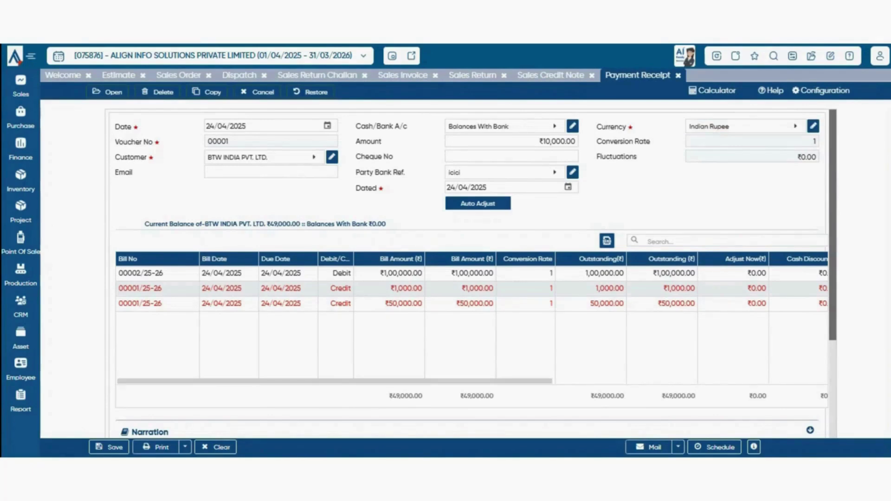
- Enter ₹10,000 in Adjust Now for the ₹1,00,000 debit bill 00002/25-26
drag(223, 273, 302, 274)
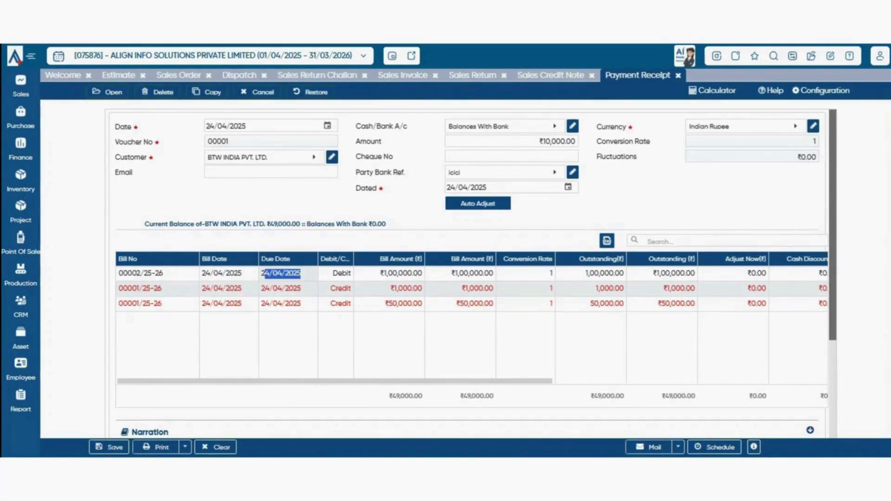
drag(380, 274, 528, 259)
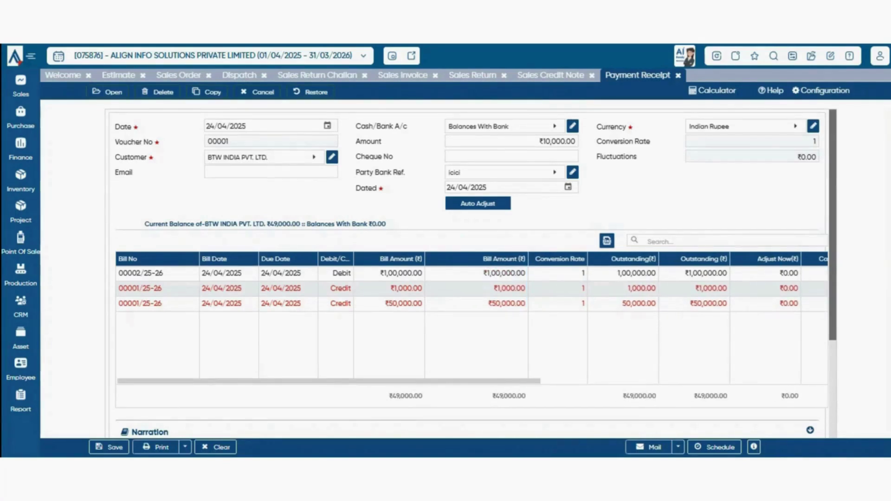
drag(729, 259, 715, 259)
drag(713, 274, 683, 273)
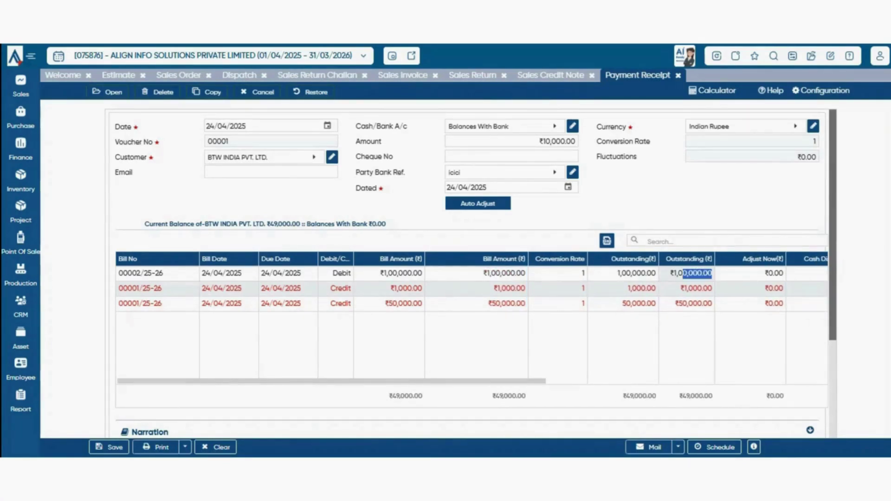
drag(464, 381, 542, 381)
click(634, 274)
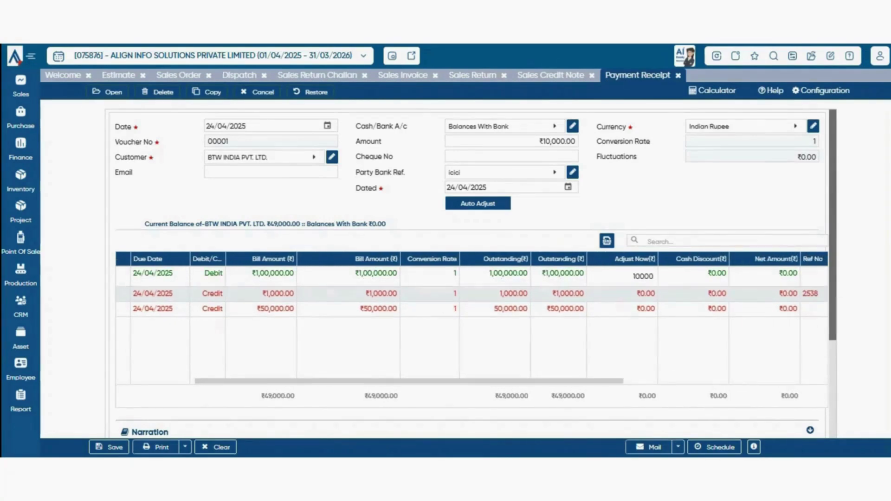
click(654, 276)
click(633, 277)
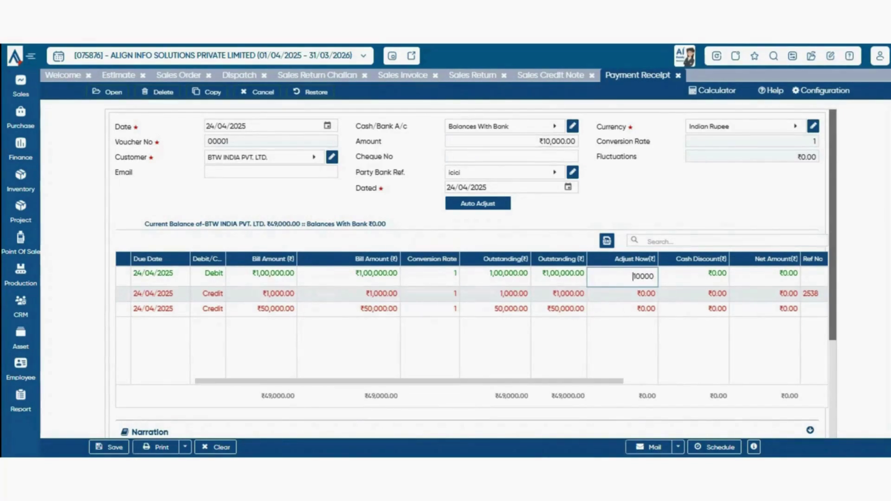
drag(557, 381, 576, 381)
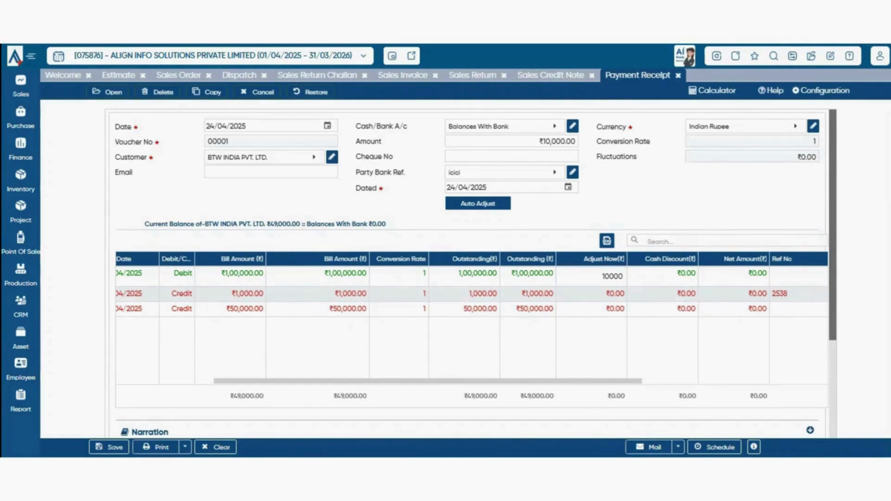
drag(575, 381, 651, 381)
click(683, 276)
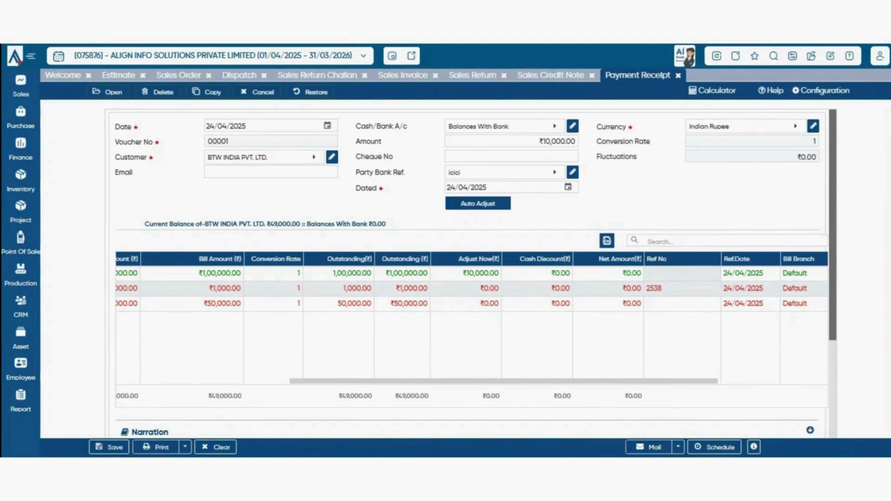
- Inspect the bill's Taxable value, then return to its Adjust Now amount
drag(673, 381, 751, 380)
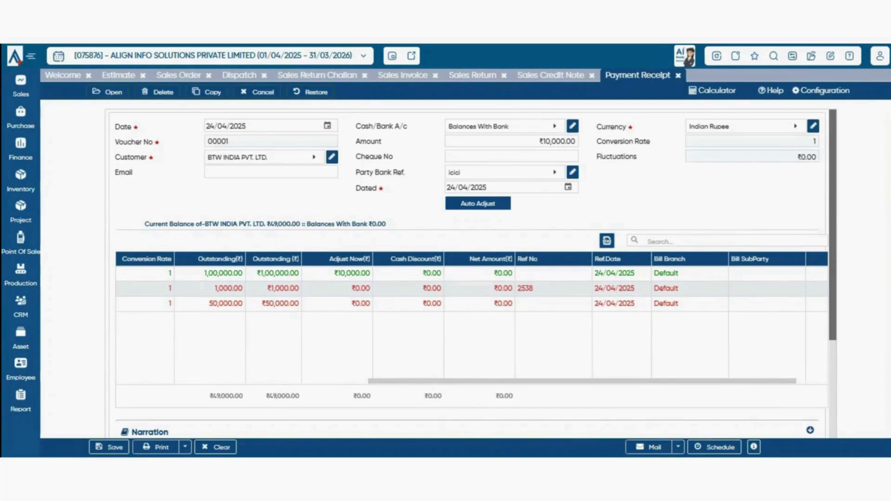
drag(751, 381, 782, 381)
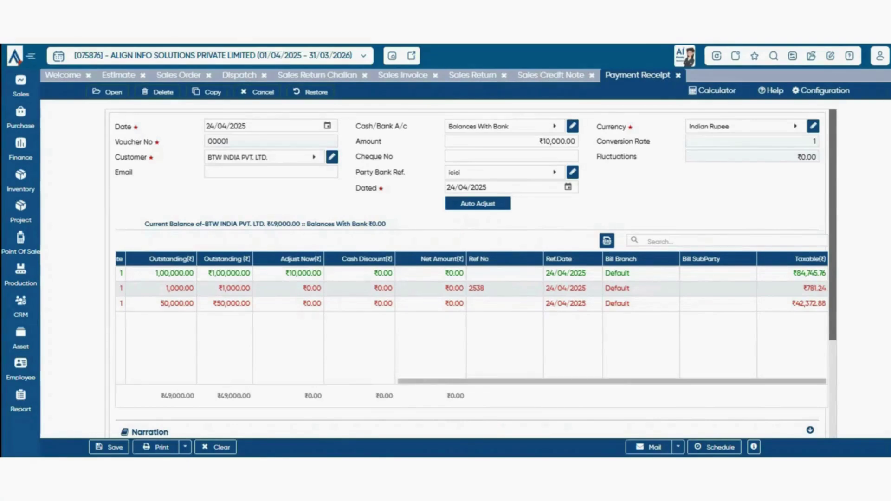
drag(791, 274, 812, 274)
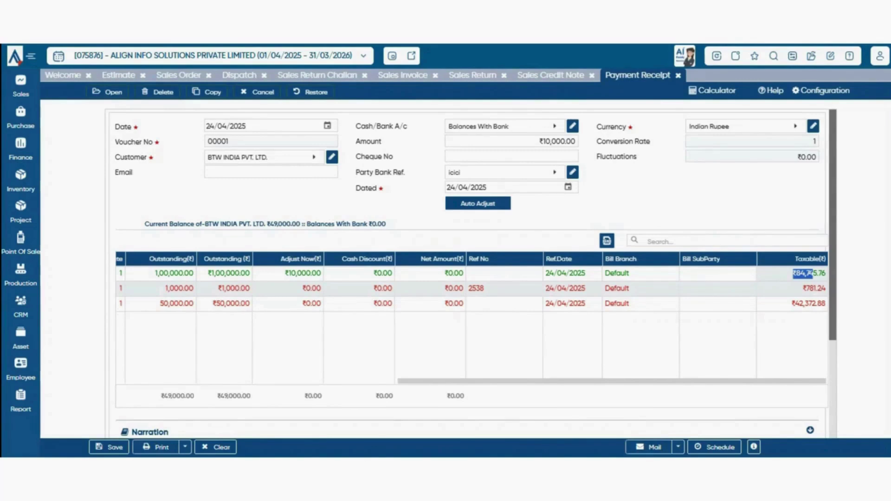
click(717, 347)
drag(665, 381, 468, 381)
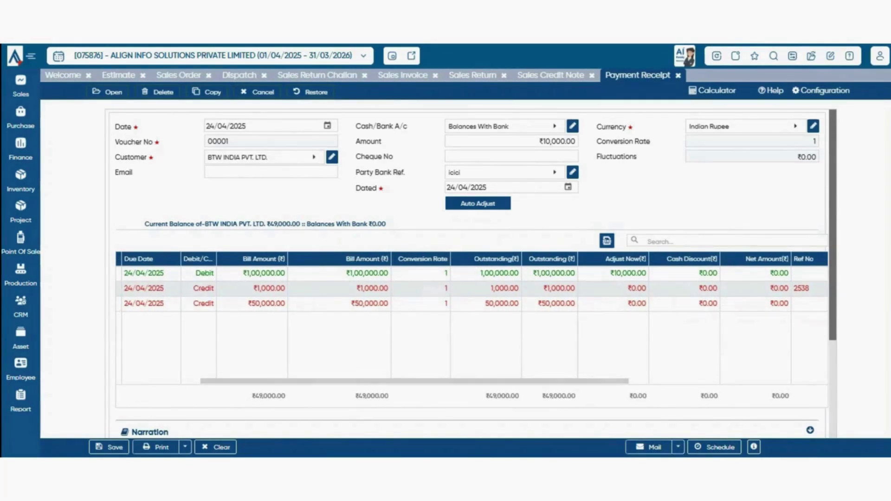
click(629, 273)
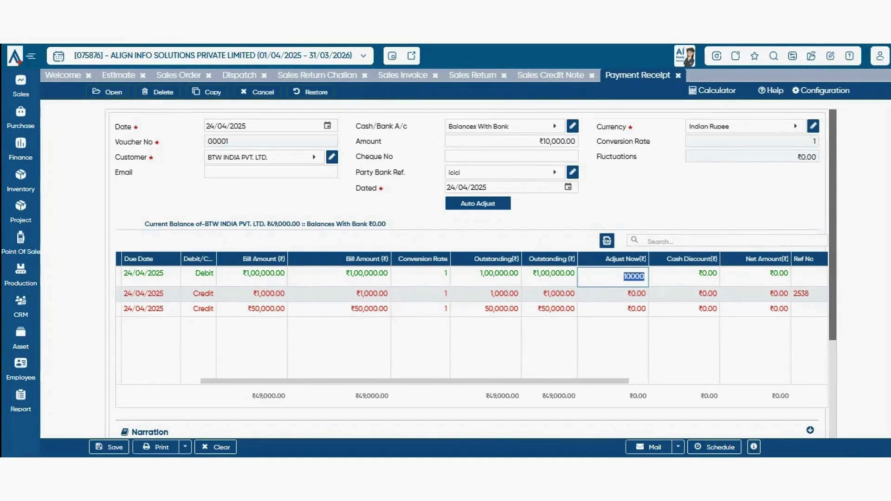
- Clear the typed Adjust Now amount and let Auto Adjust allocate ₹10,000 to the debit bill
key(BackSpace)
key(Return)
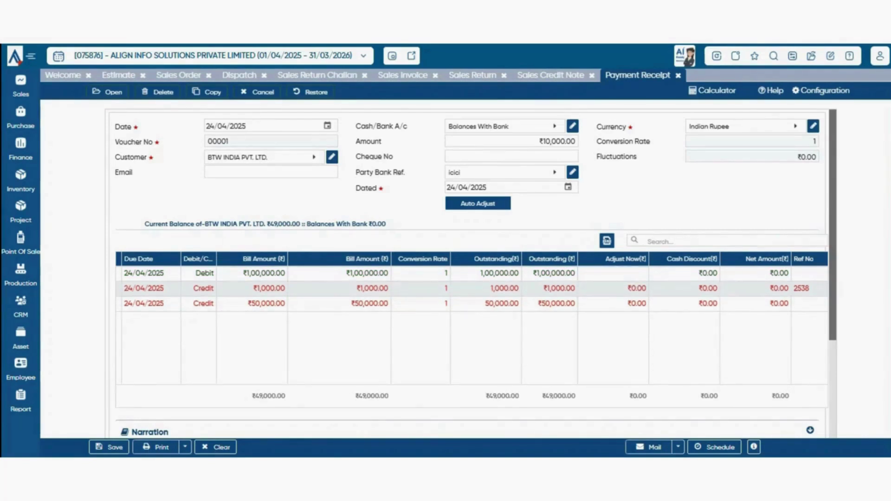
click(478, 203)
scroll(471, 274, down, 4)
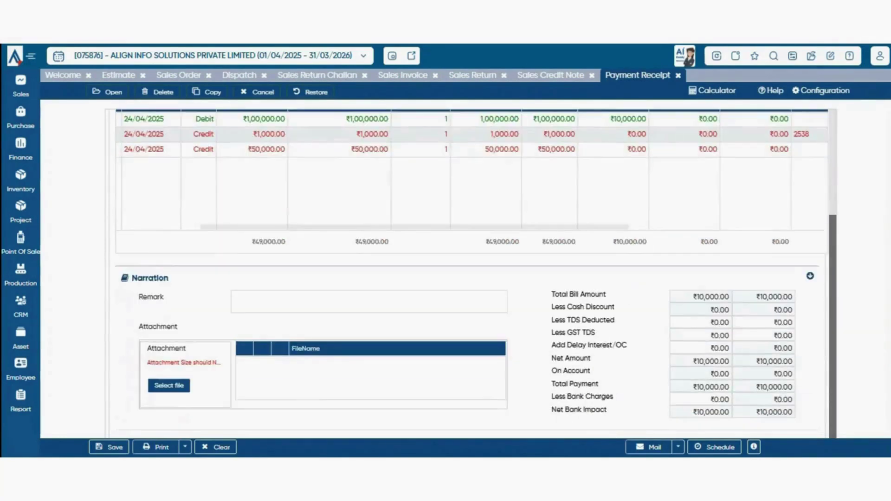
- Auto-fill the receipt remark and select the TDS deducted amount
click(262, 297)
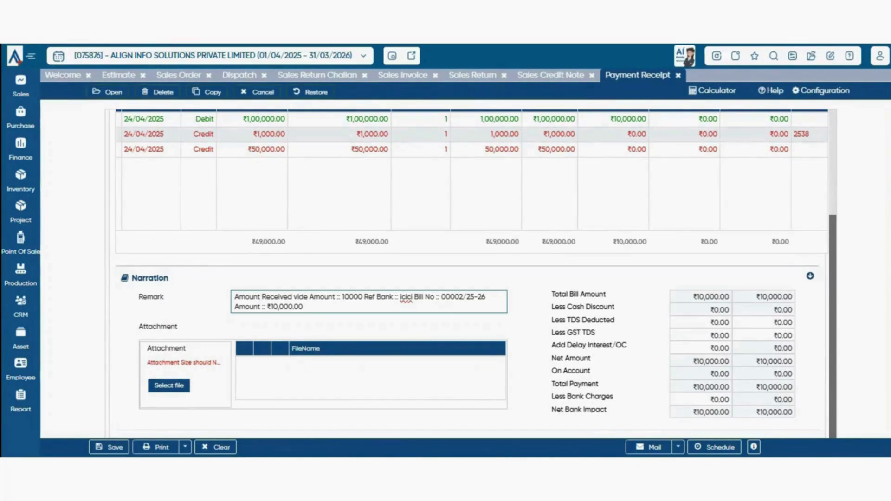
click(712, 323)
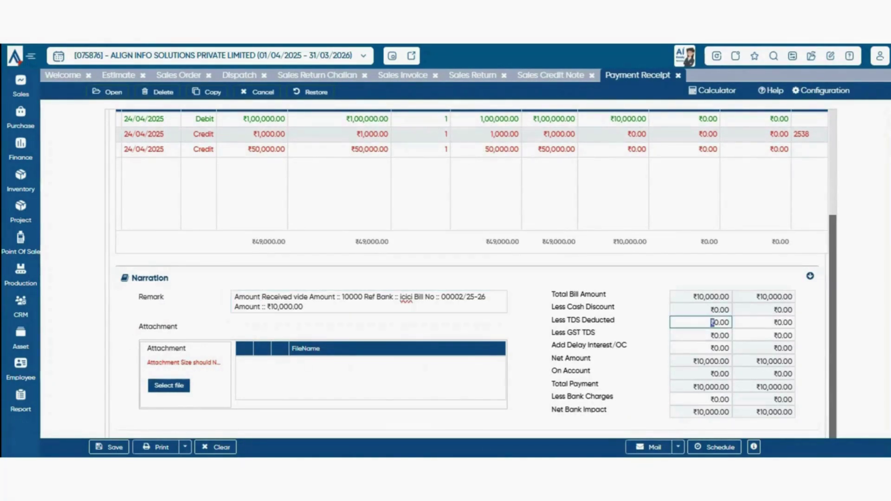
click(716, 322)
drag(711, 323, 731, 323)
- Review the GST TDS, delay interest and bank charges amounts, then save the ₹10,000 receipt
click(719, 347)
click(714, 335)
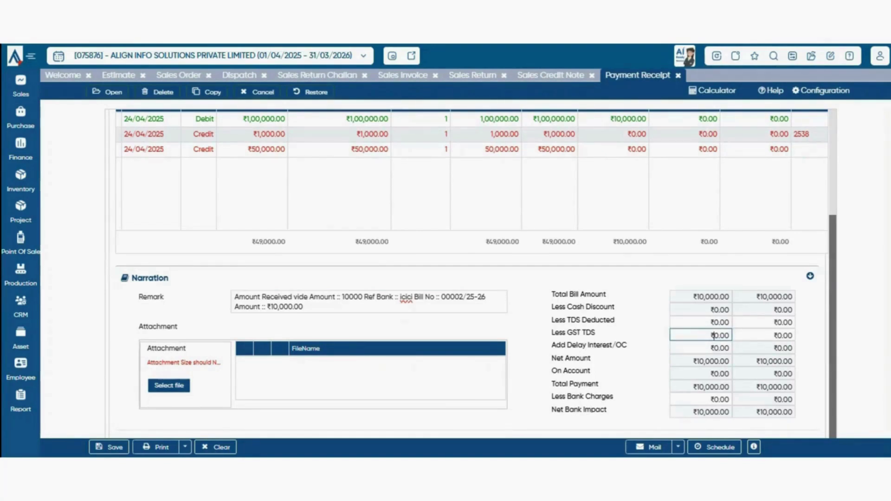
click(714, 348)
drag(713, 348, 729, 348)
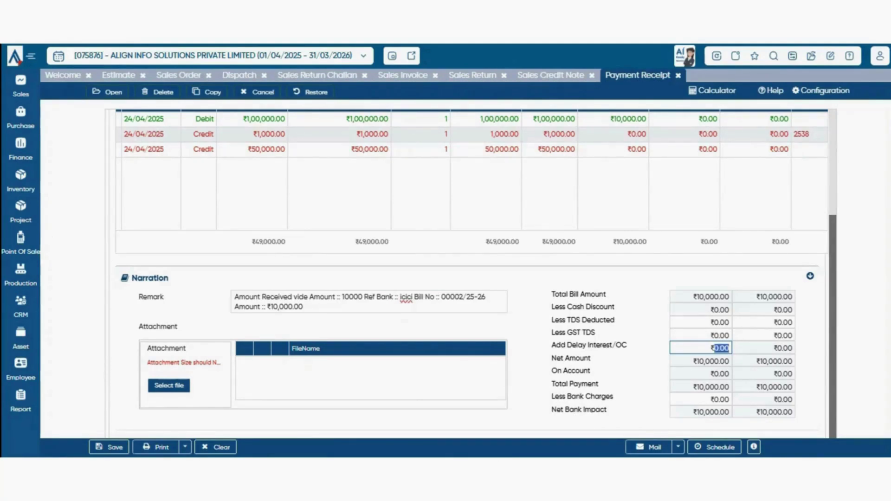
click(714, 399)
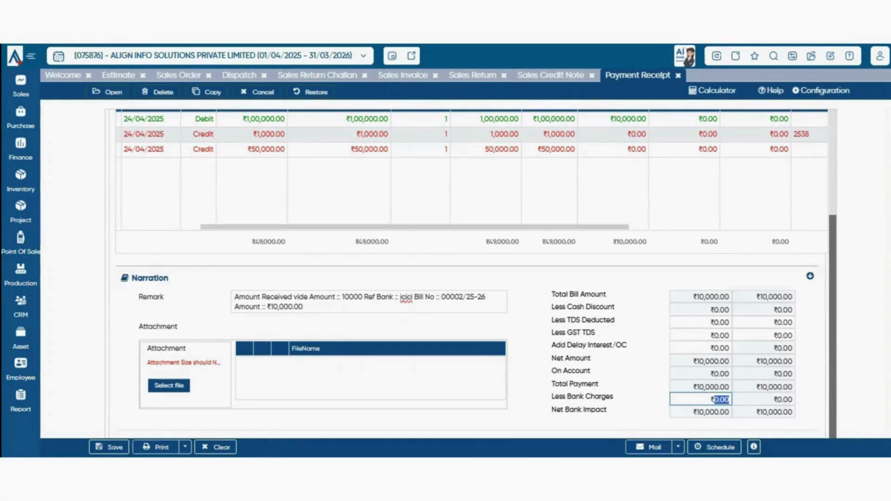
key(ctrl+s)
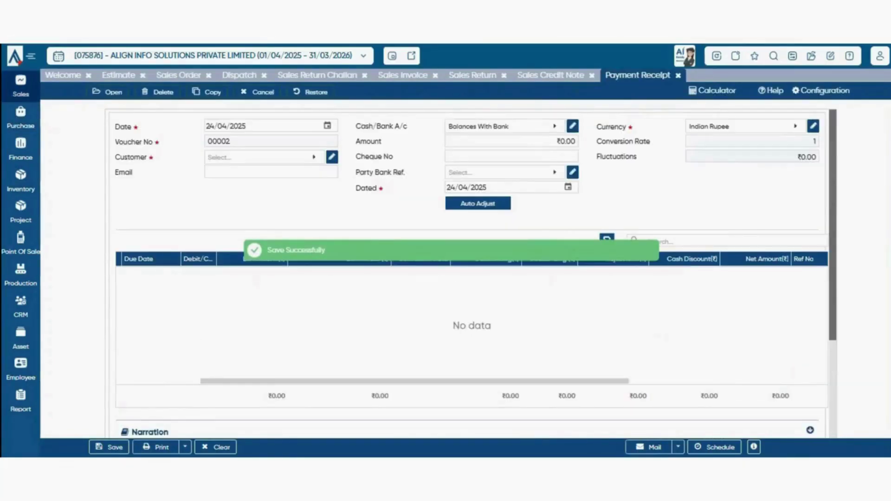
click(21, 85)
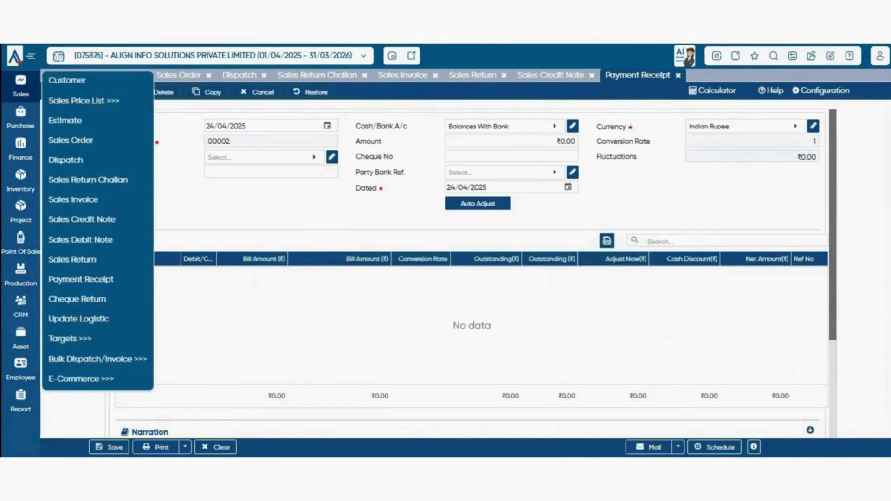
- Start a new Cheque Return with BTW INDIA PVT. LTD. as the customer
click(77, 299)
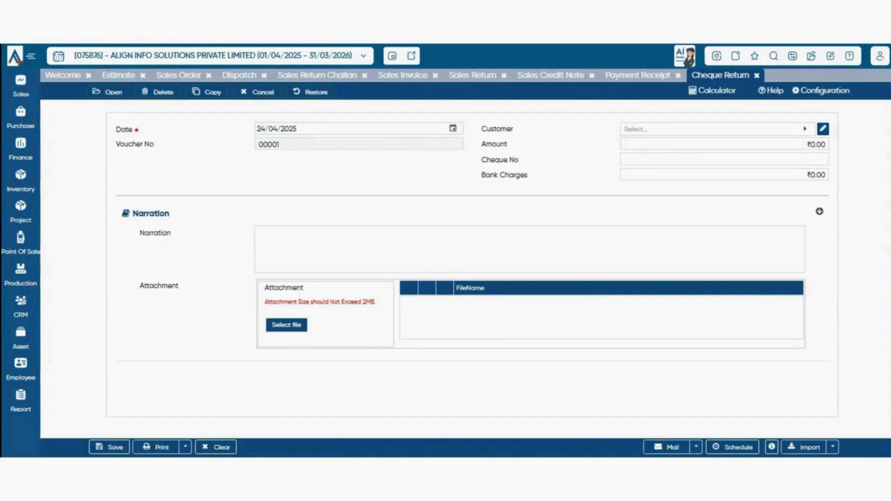
click(696, 129)
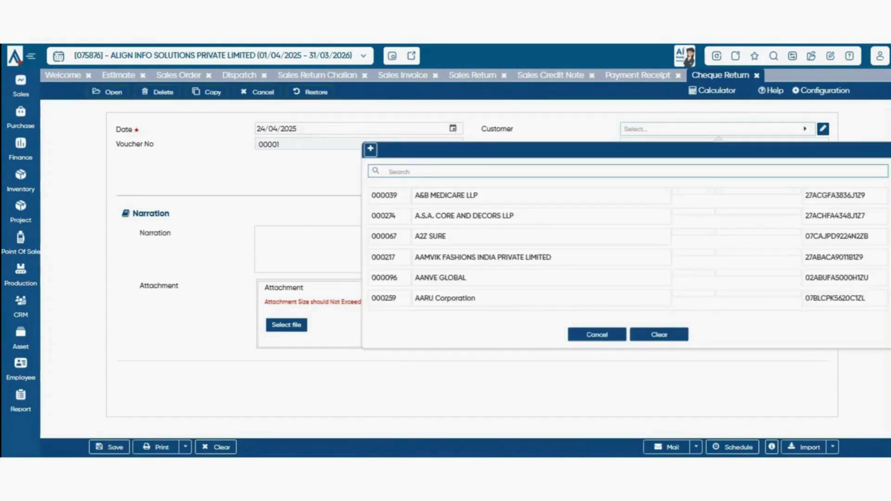
text(btw)
click(580, 195)
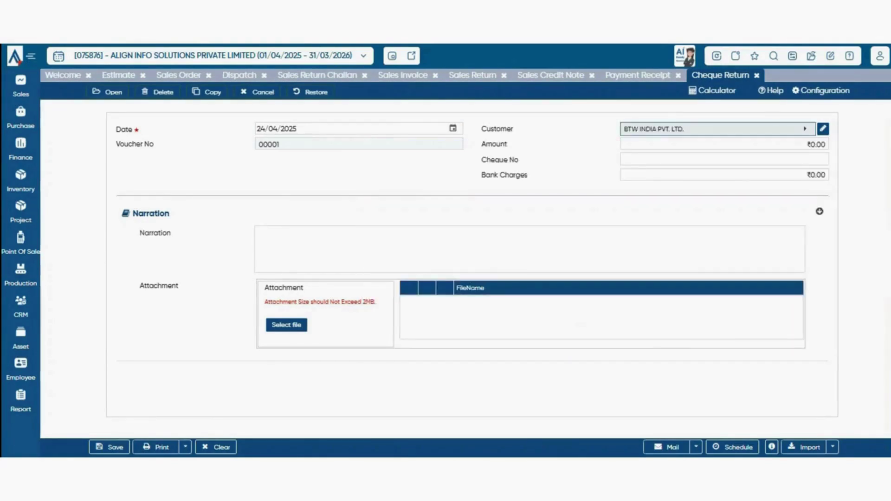
- Move past cheque amount, cheque number and bank charges so the Narration auto-fills
key(Tab)
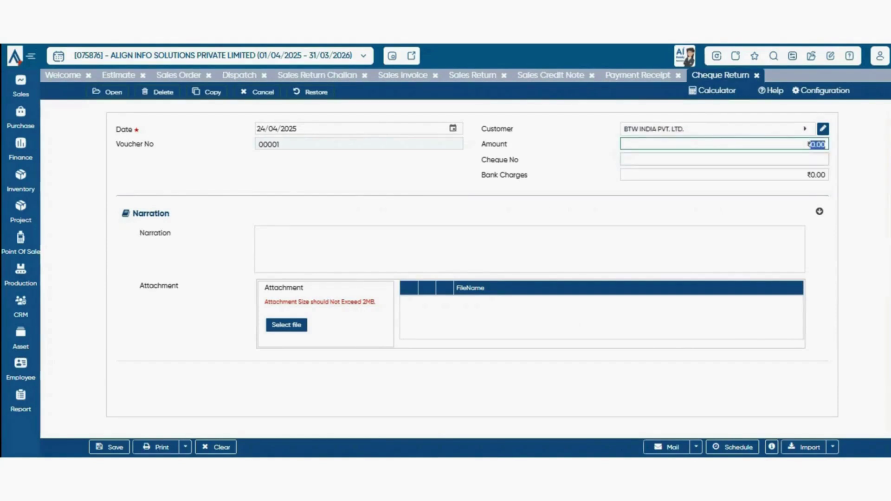
key(Tab)
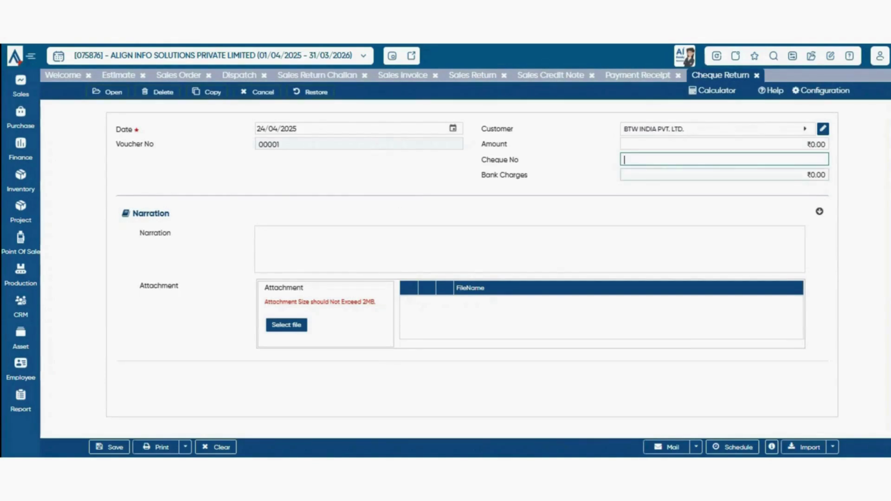
key(Tab)
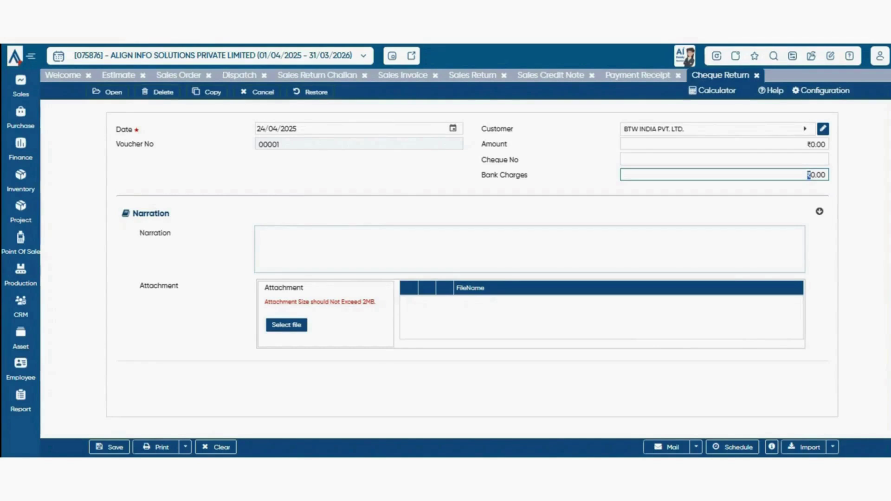
key(Tab)
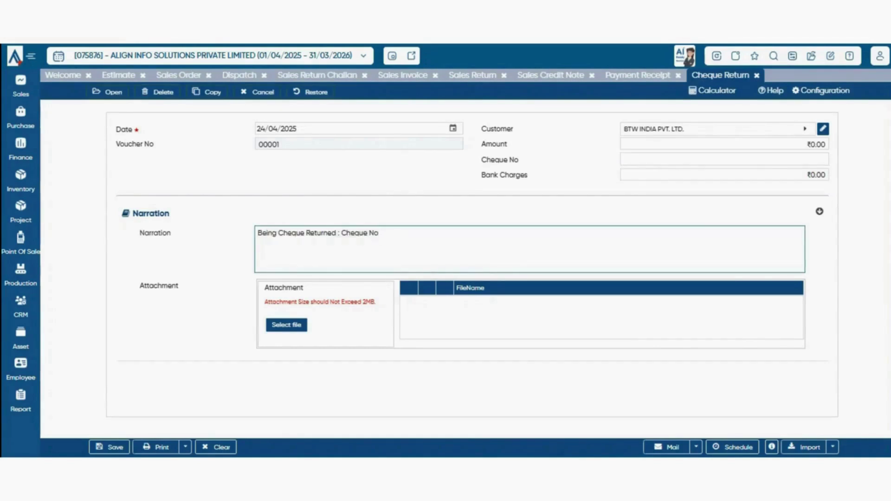
key(Tab)
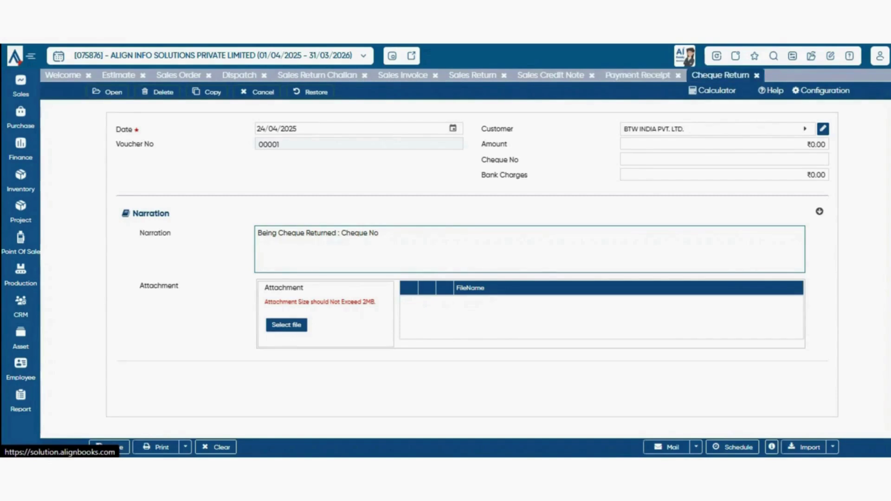
click(20, 86)
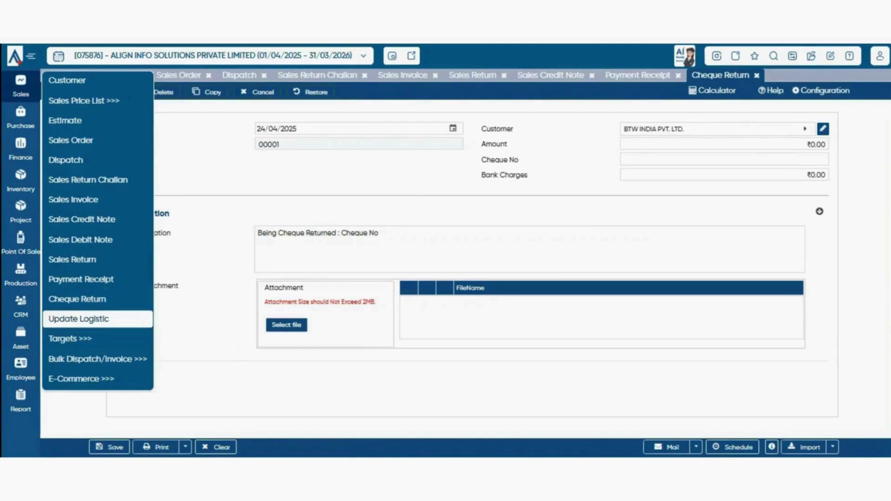
- Open Update Logistic and set its Voucher type to Dispatch
click(79, 319)
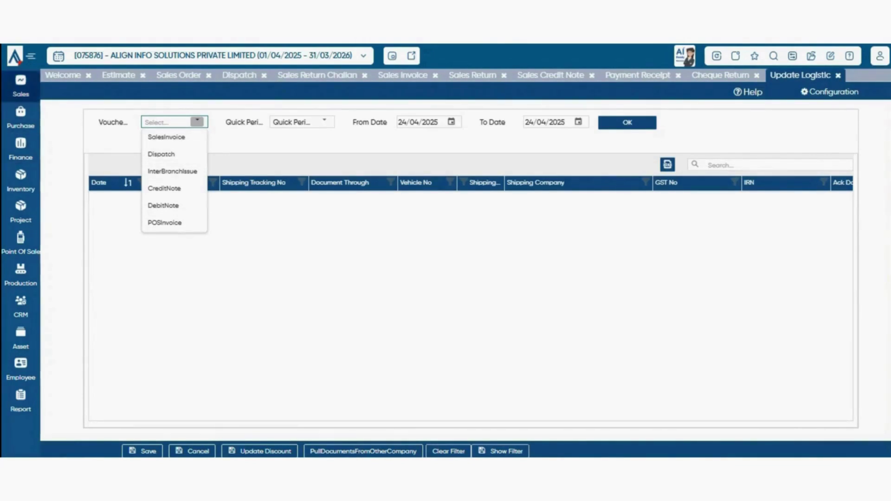
click(21, 87)
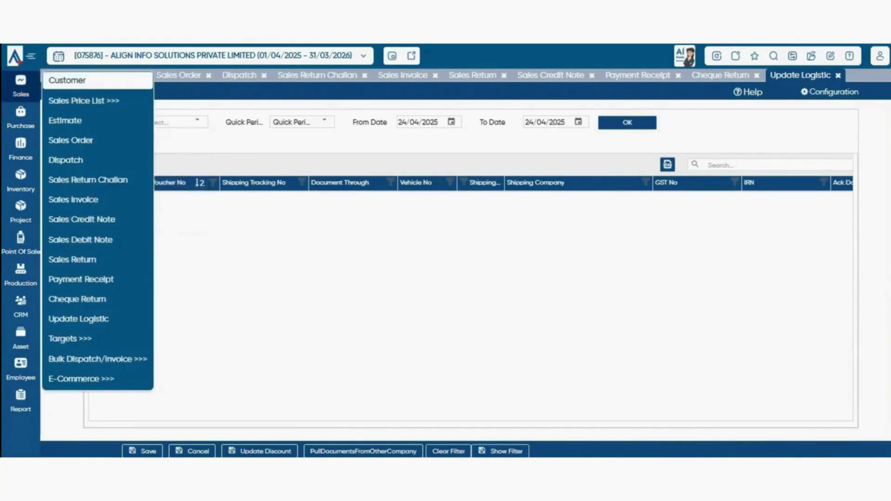
click(179, 76)
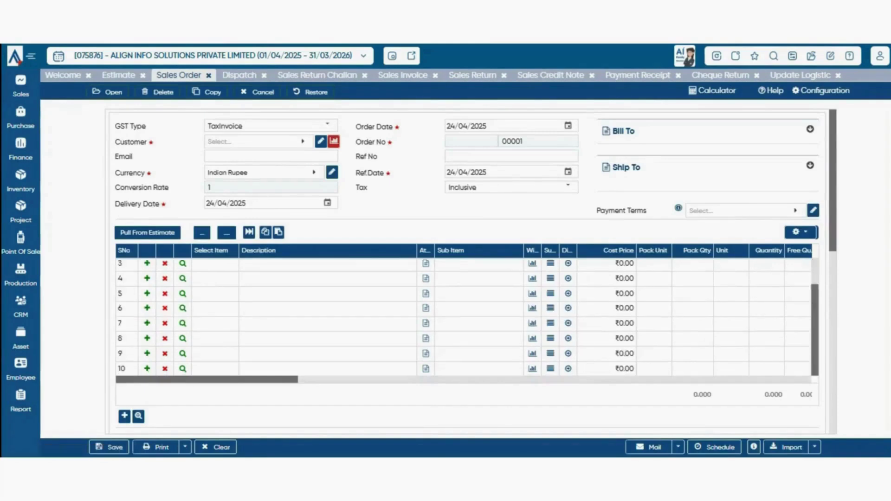
scroll(464, 271, down, 10)
click(801, 75)
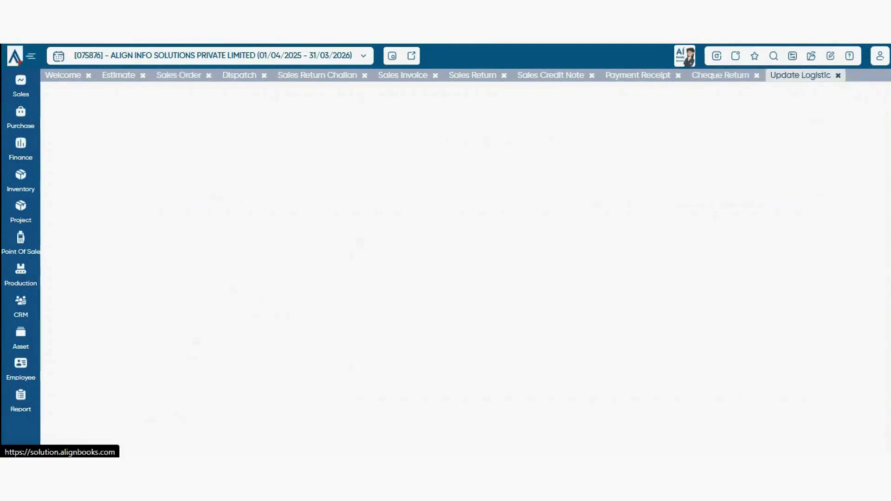
click(197, 122)
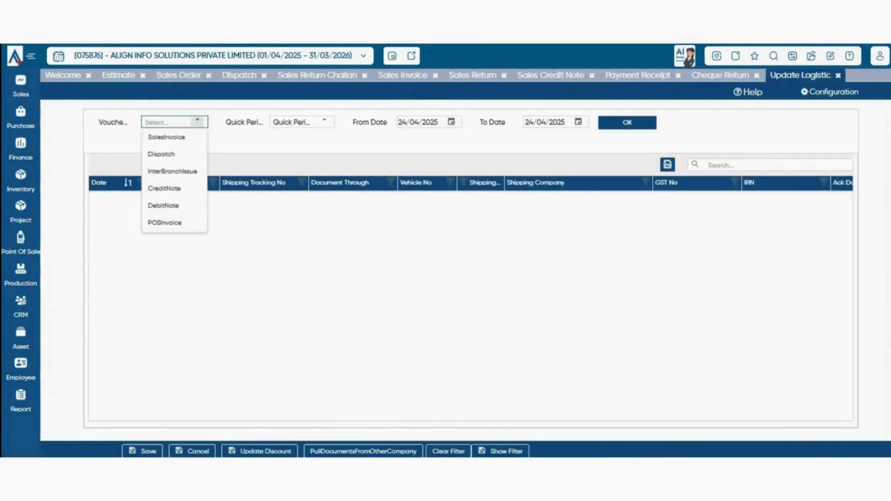
click(161, 154)
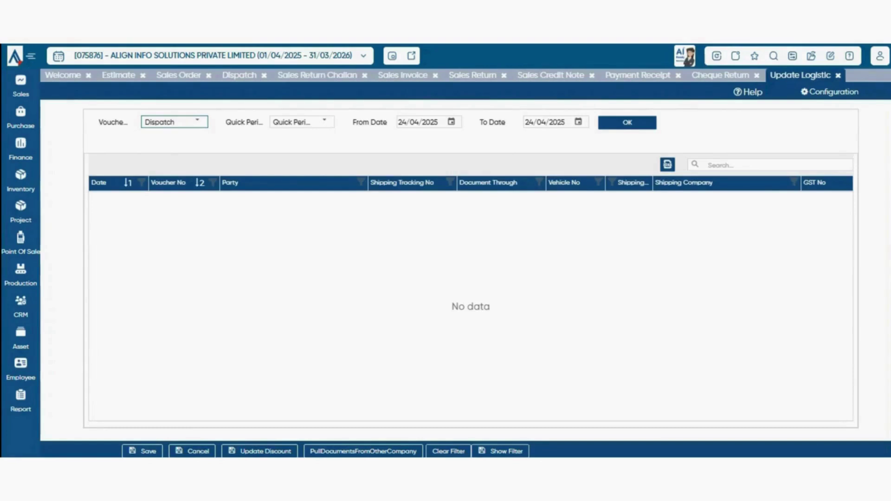
- Load dispatch 00001/25-26 and inspect its vehicle number, IRN and acknowledgement date cells
click(627, 123)
click(576, 203)
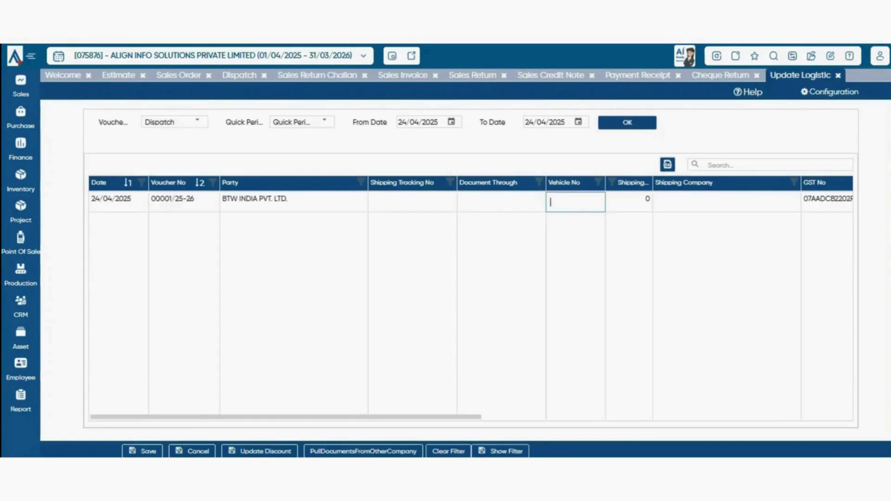
drag(381, 417, 479, 416)
drag(431, 416, 472, 416)
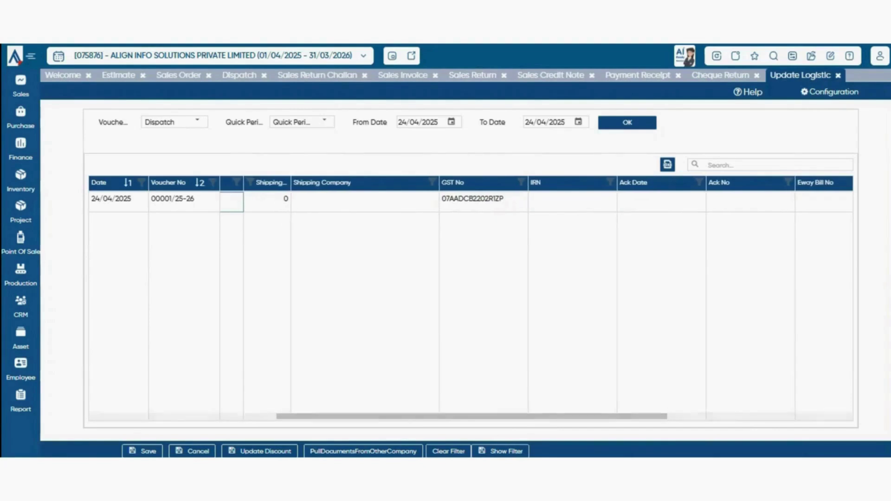
click(533, 202)
click(622, 202)
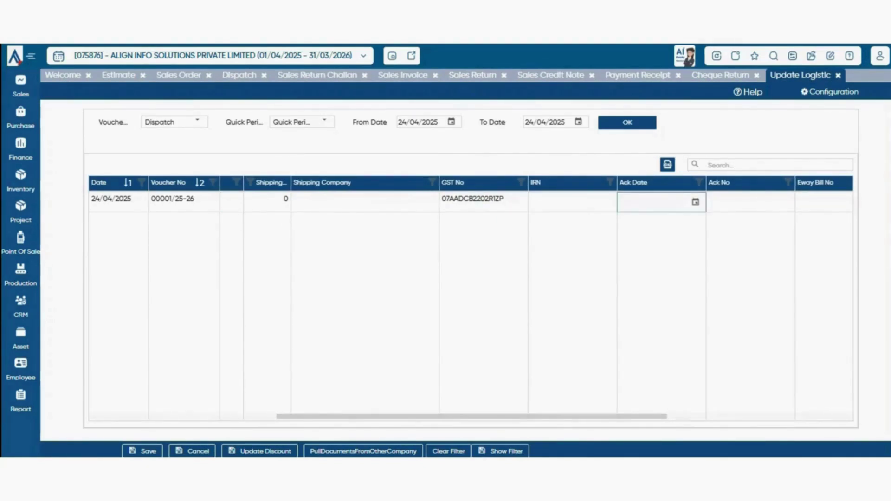
- Scroll across to the dispatch's Eway Bill No cell and back to the start of the grid
drag(471, 416, 556, 417)
click(676, 202)
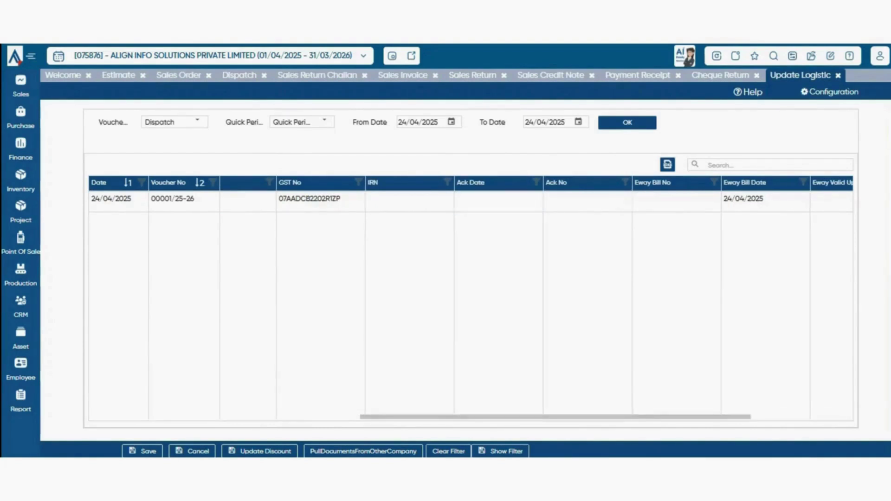
drag(556, 417, 285, 417)
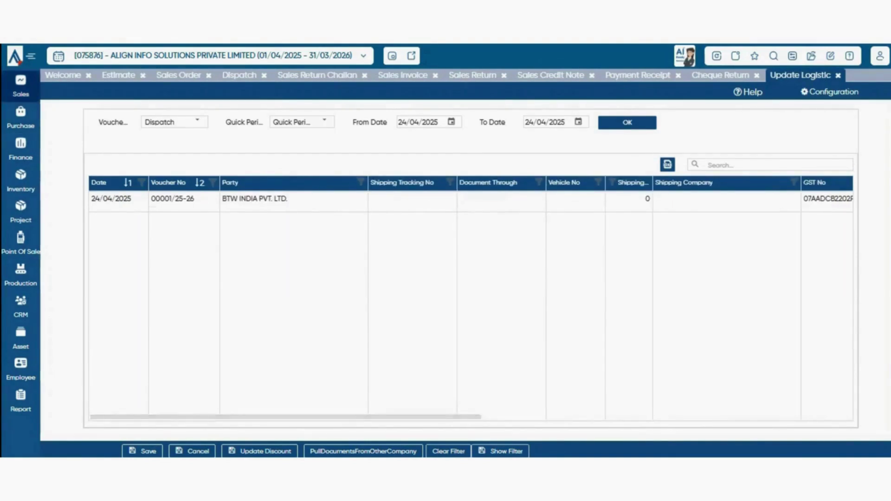
click(21, 87)
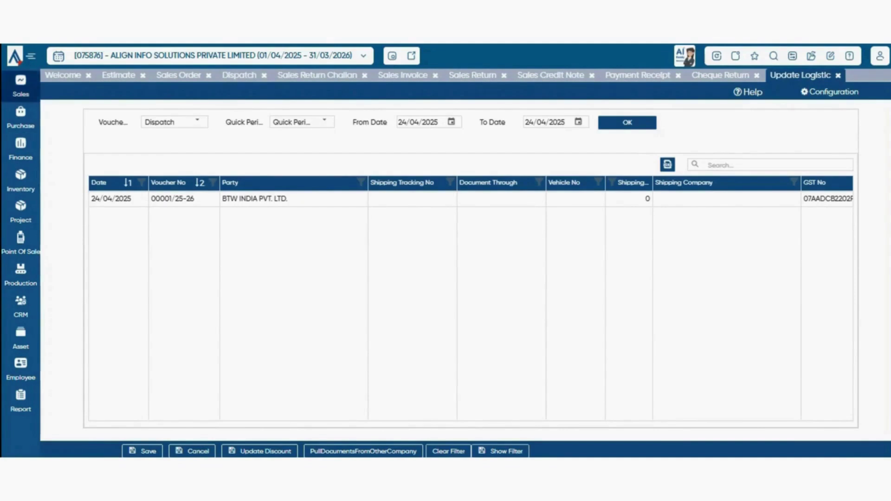
click(21, 87)
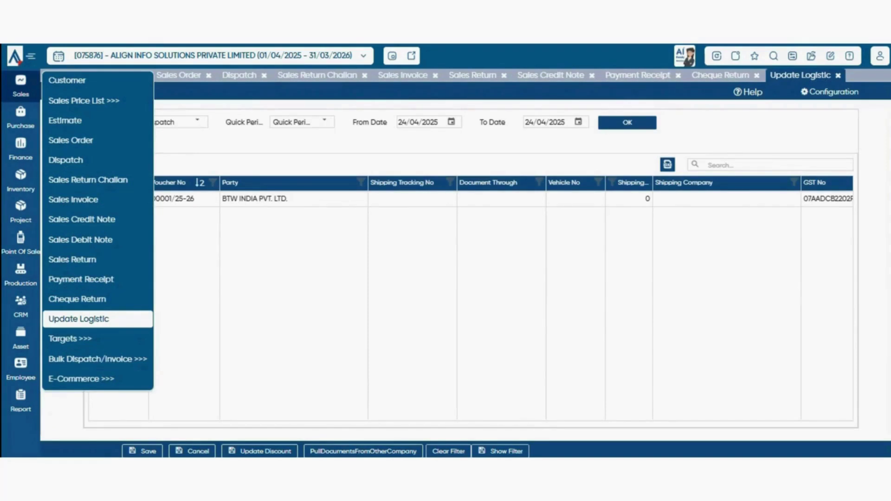
- Open Sales > Targets > Target Allocation and add a new target template, code 0001
mouse_move(70, 339)
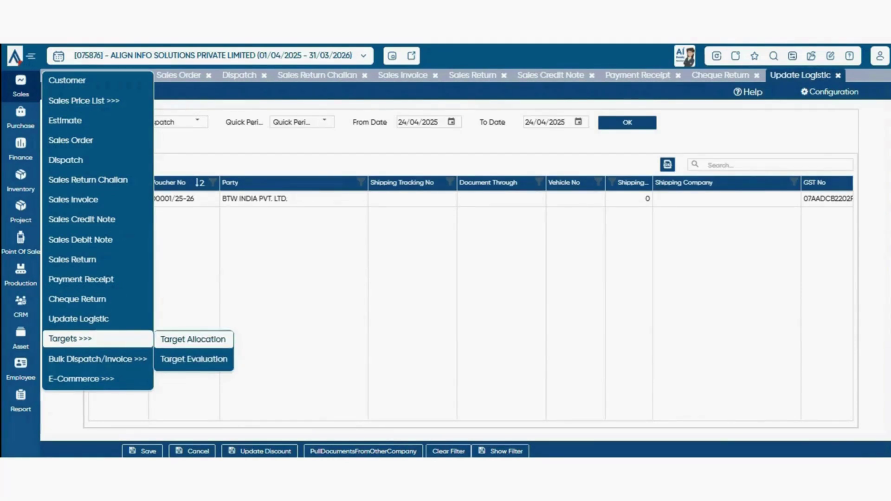
click(193, 340)
click(115, 135)
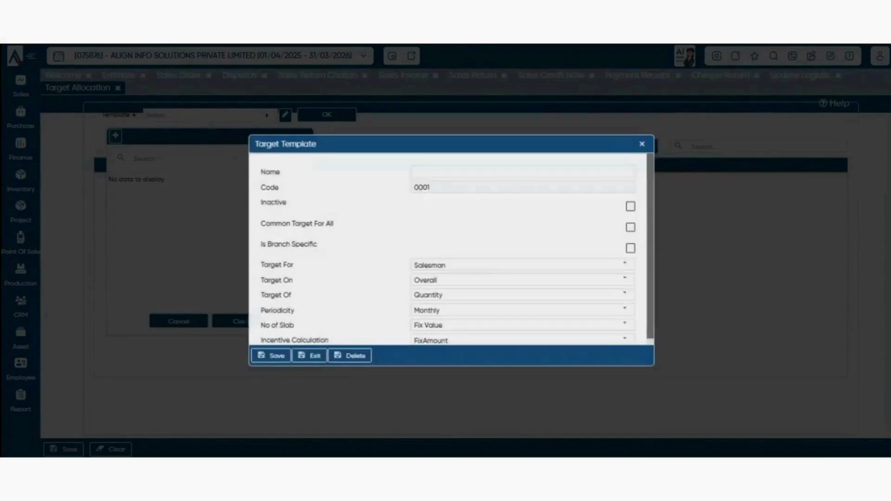
scroll(451, 249, down, 1)
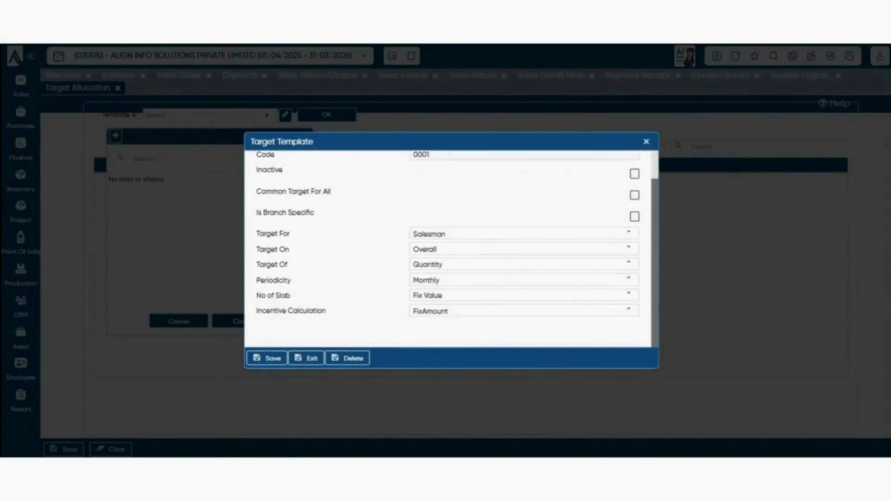
scroll(451, 249, up, 1)
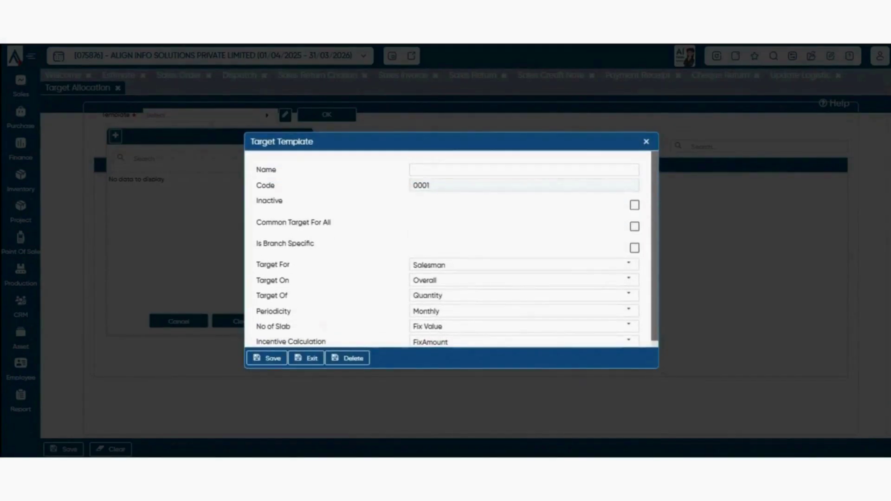
click(524, 170)
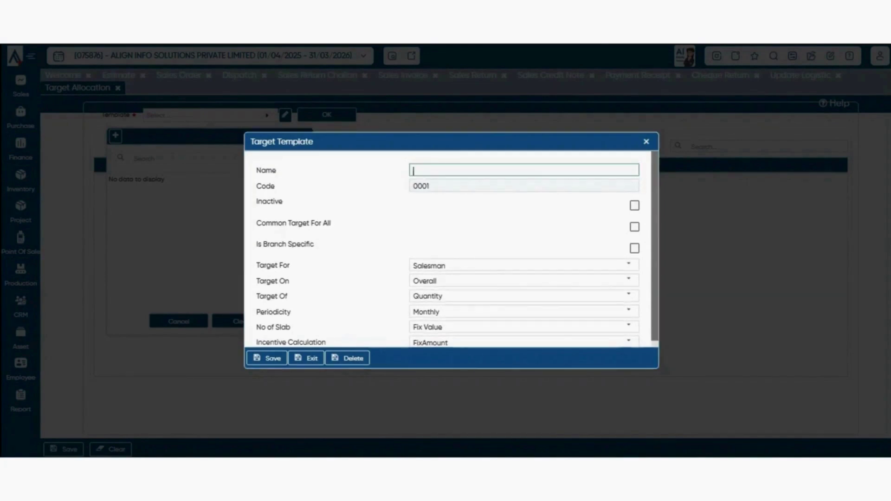
- Name the template 'test' and tick Common Target For All
text(test)
scroll(448, 249, down, 2)
scroll(448, 249, up, 2)
click(635, 227)
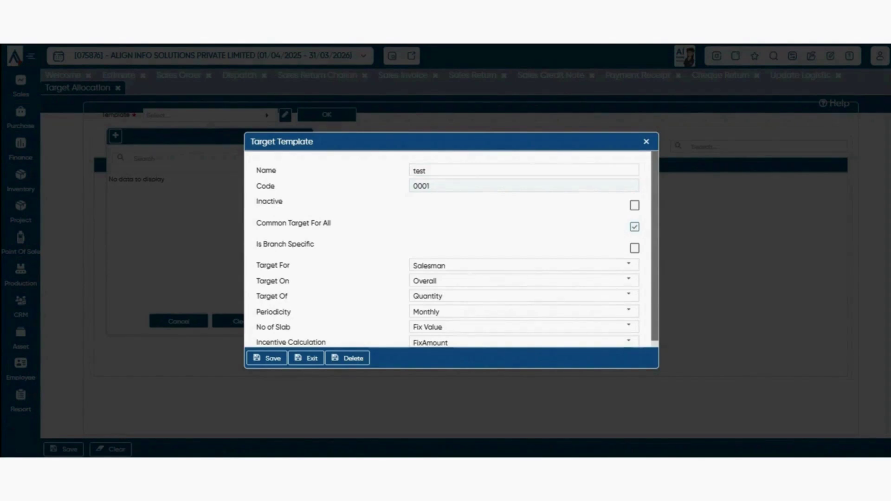
- Leave Is Branch Specific off and keep Target For set to Salesman
drag(256, 245, 314, 245)
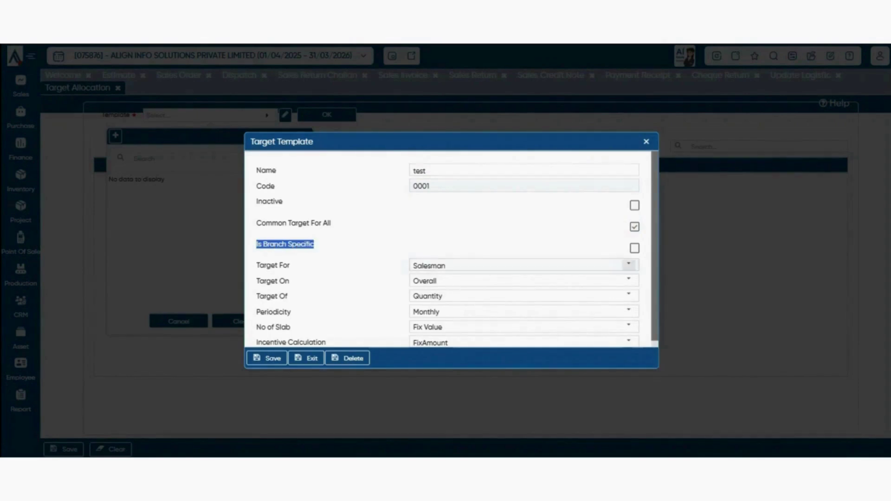
click(635, 248)
click(635, 249)
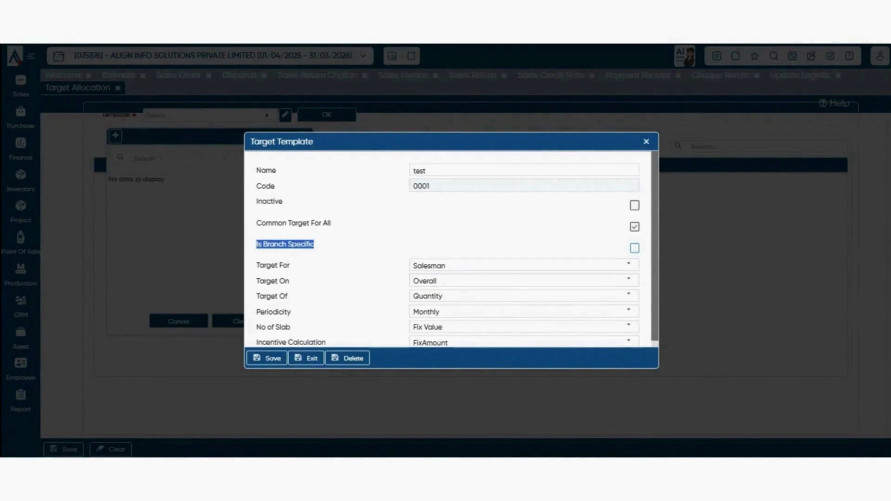
click(628, 265)
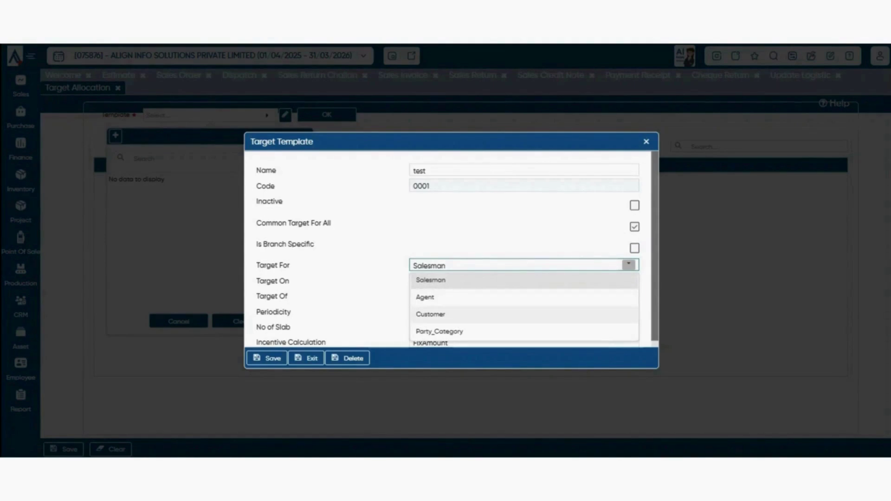
click(628, 280)
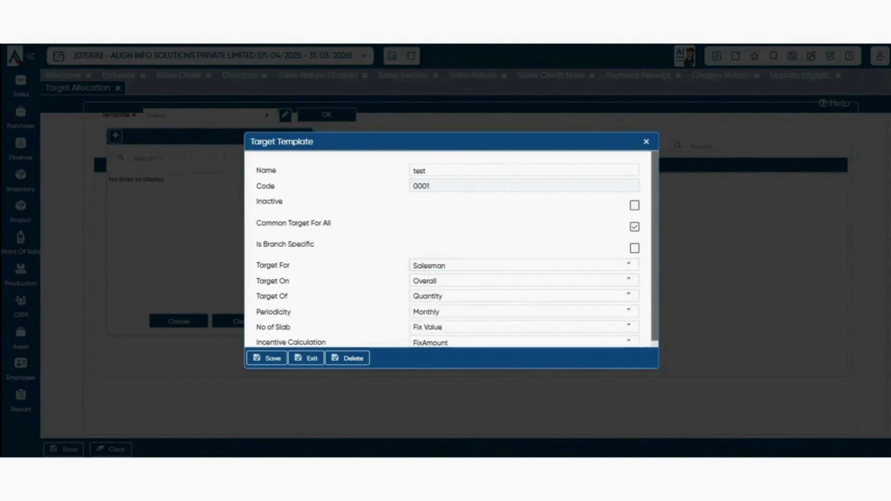
click(628, 280)
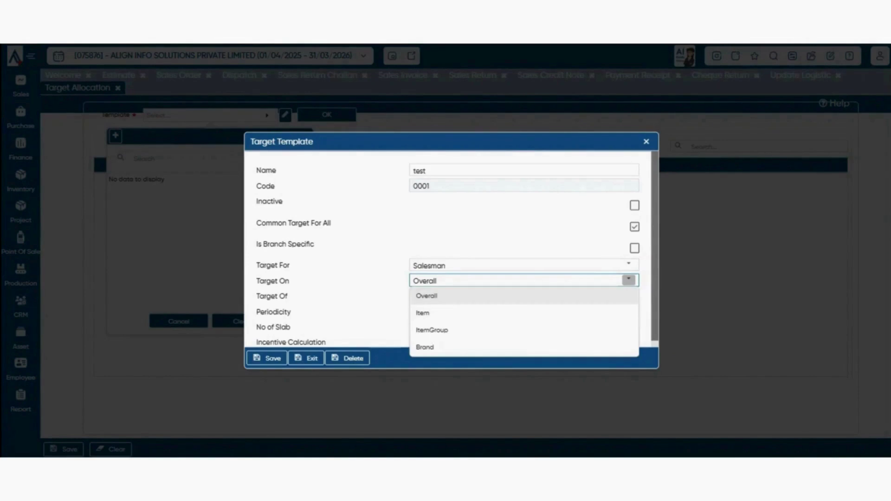
- Keep Target On as Overall and change Target Of from Quantity to BillAmount
click(628, 280)
click(628, 280)
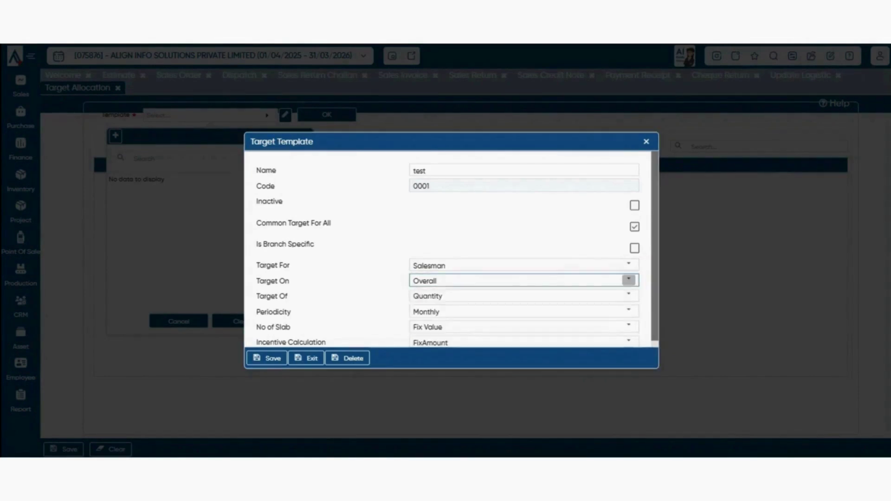
click(524, 296)
drag(256, 296, 292, 312)
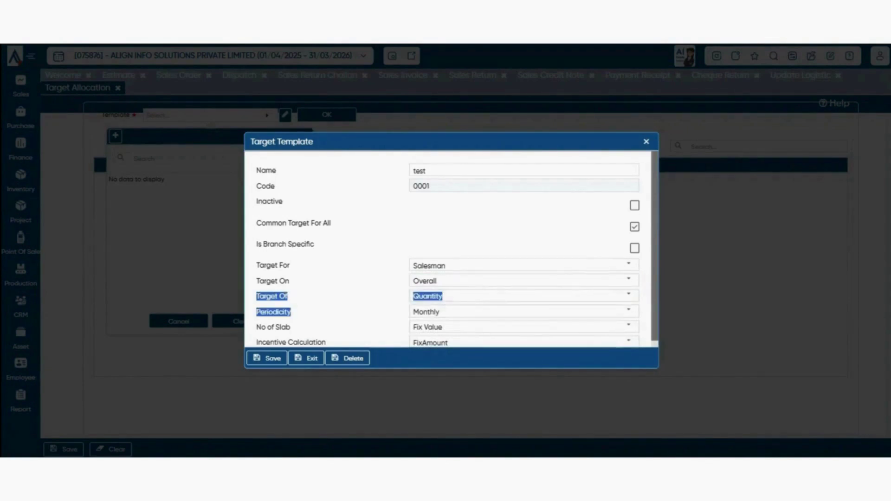
click(628, 296)
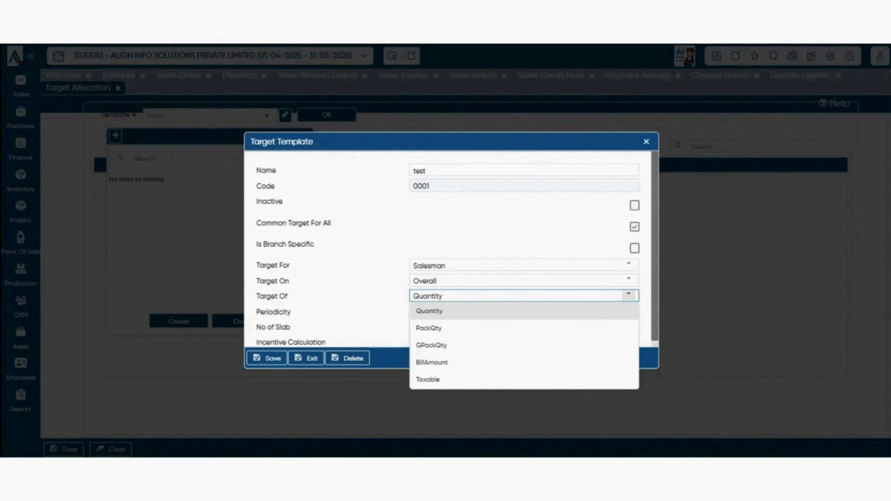
click(630, 312)
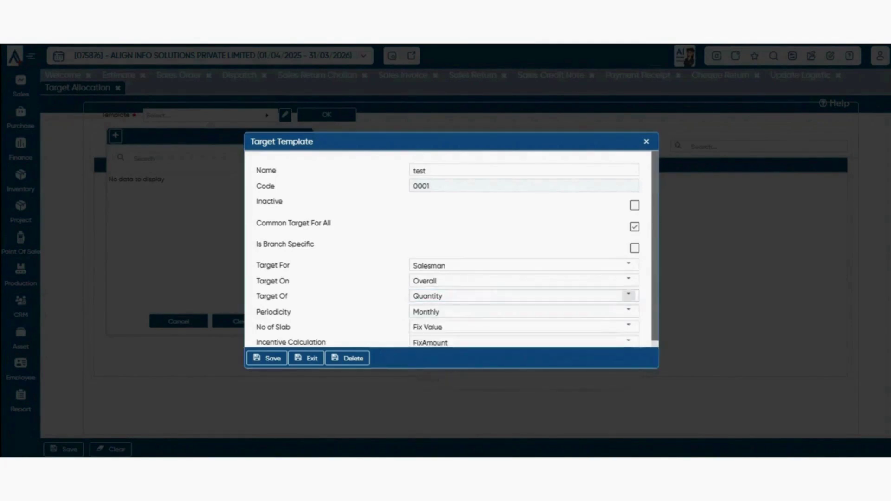
click(629, 296)
click(432, 362)
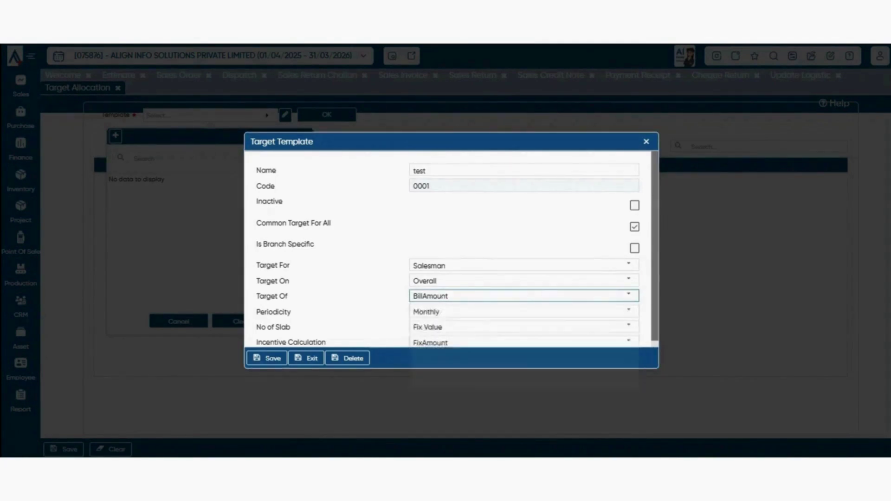
- Keep the target Periodicity at Monthly
double_click(273, 312)
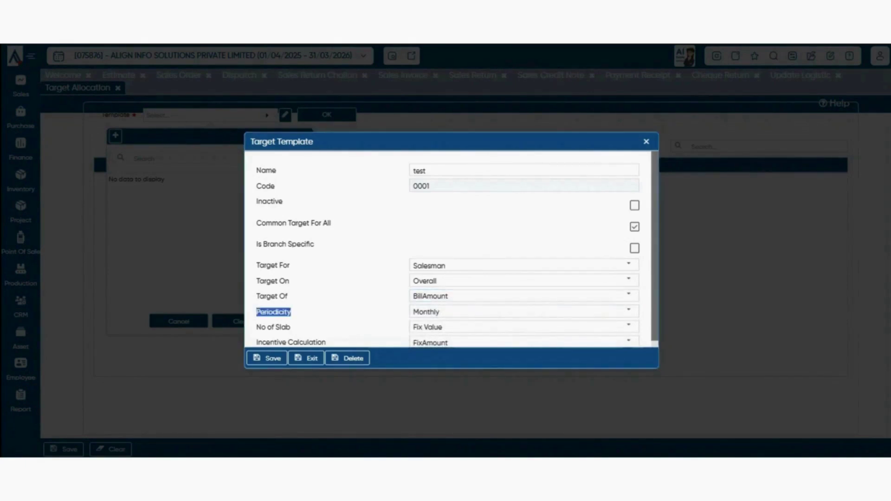
click(629, 311)
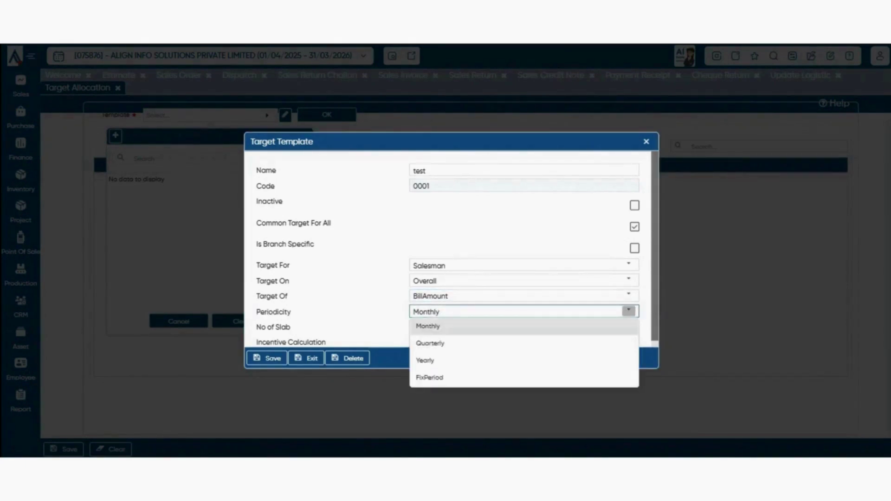
click(525, 327)
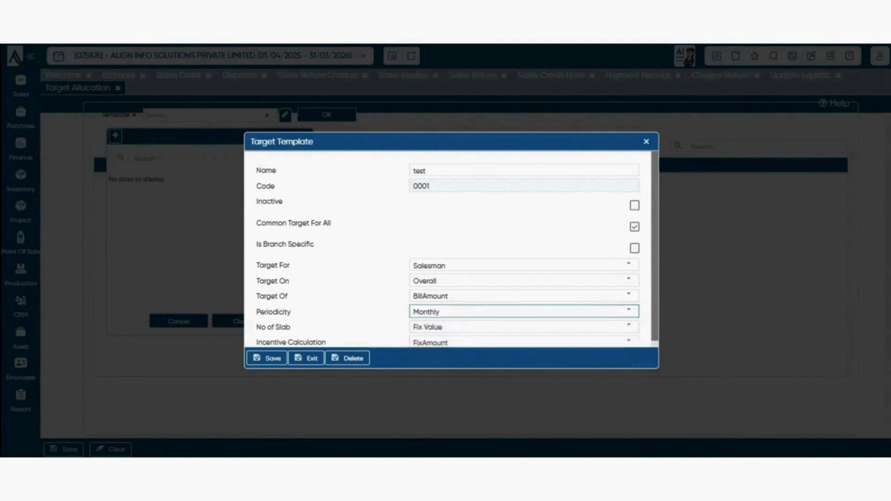
scroll(524, 279, down, 1)
- Review the No of Slab options and keep it at Fix Value
click(629, 295)
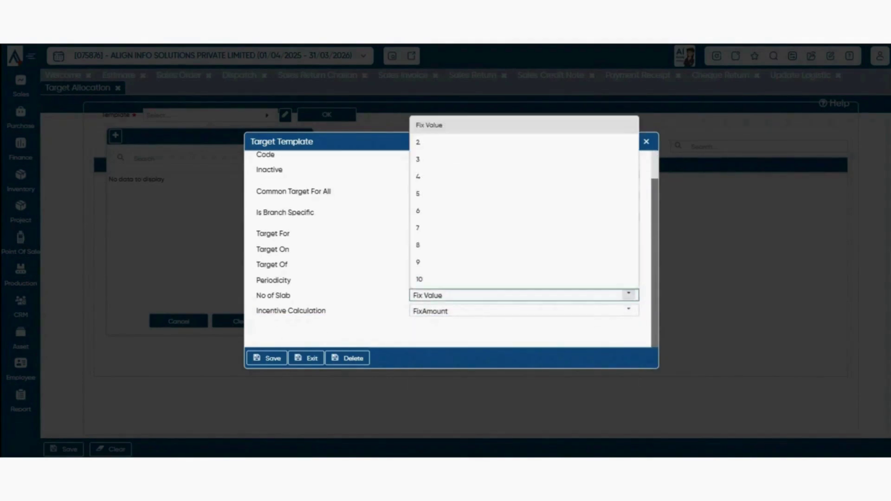
click(524, 125)
click(629, 296)
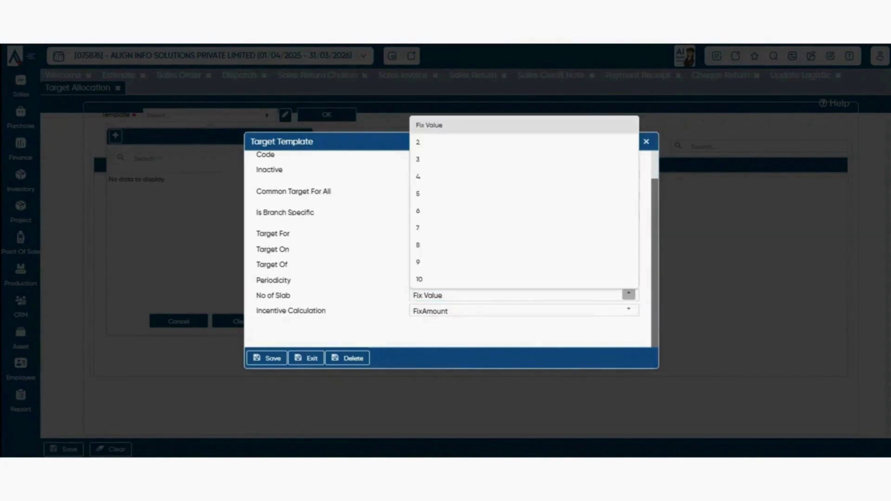
click(524, 124)
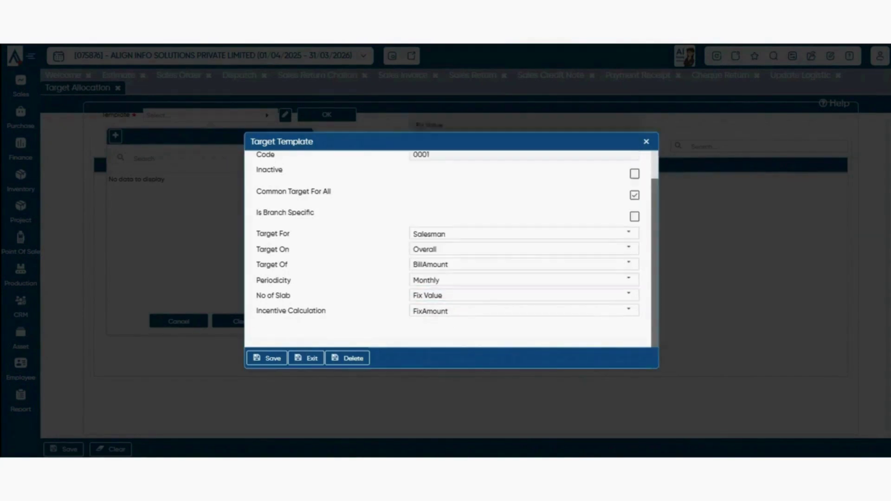
click(629, 295)
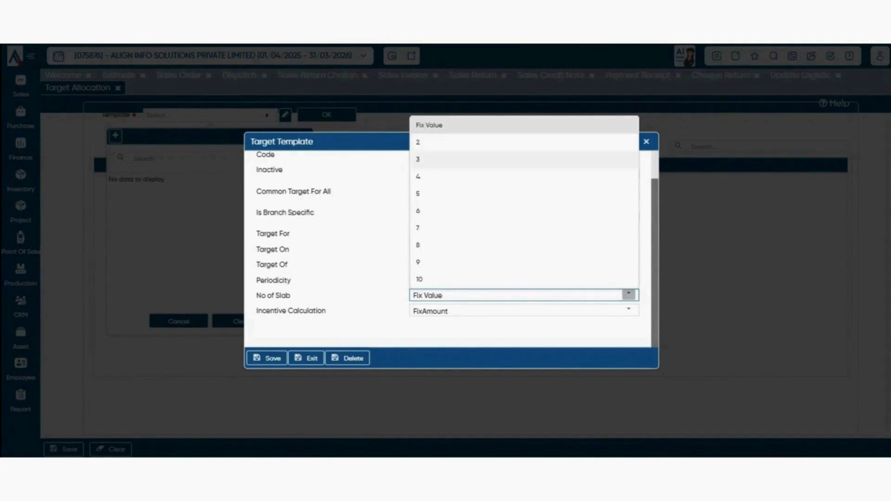
click(629, 310)
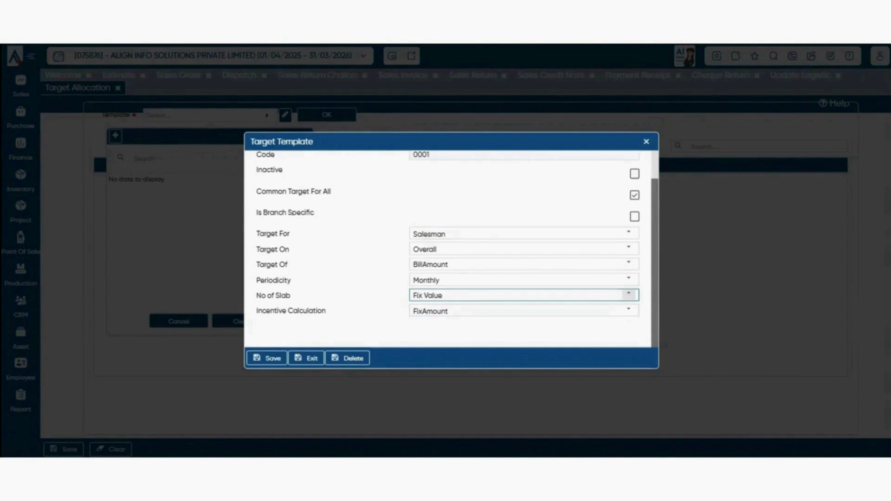
click(629, 296)
click(557, 331)
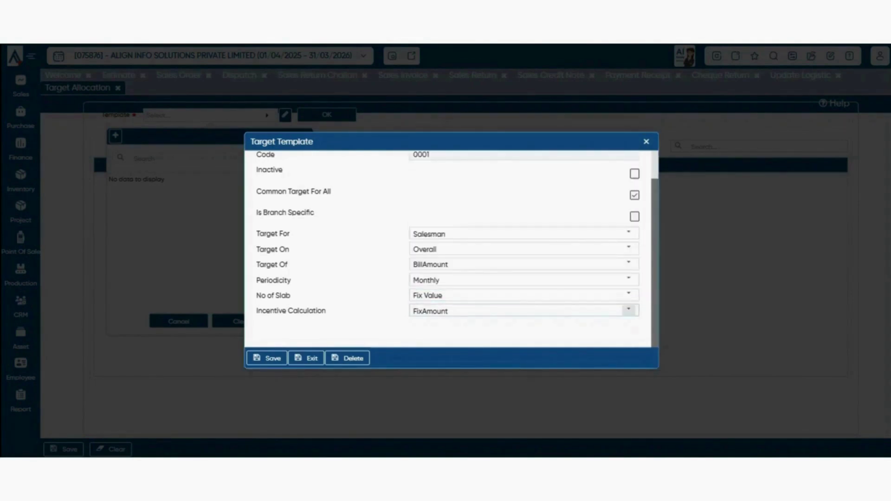
click(629, 310)
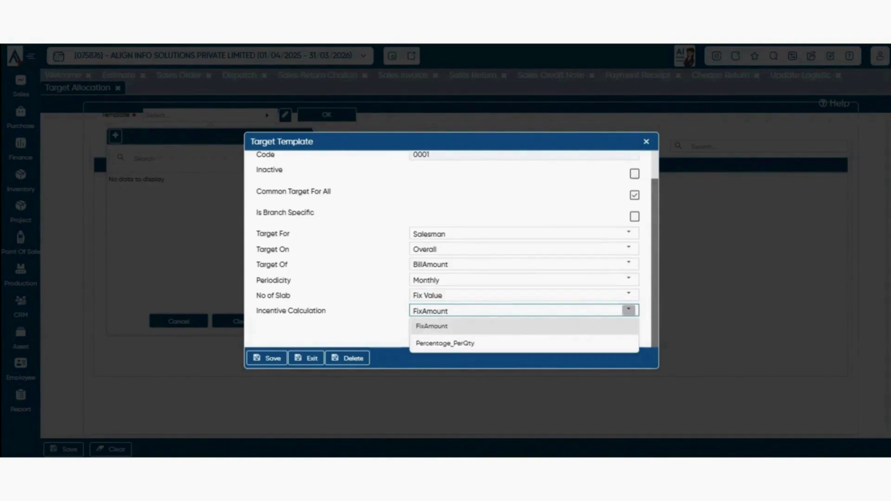
- Set Incentive Calculation to Percentage_PerQty and save the 'test' template
click(629, 311)
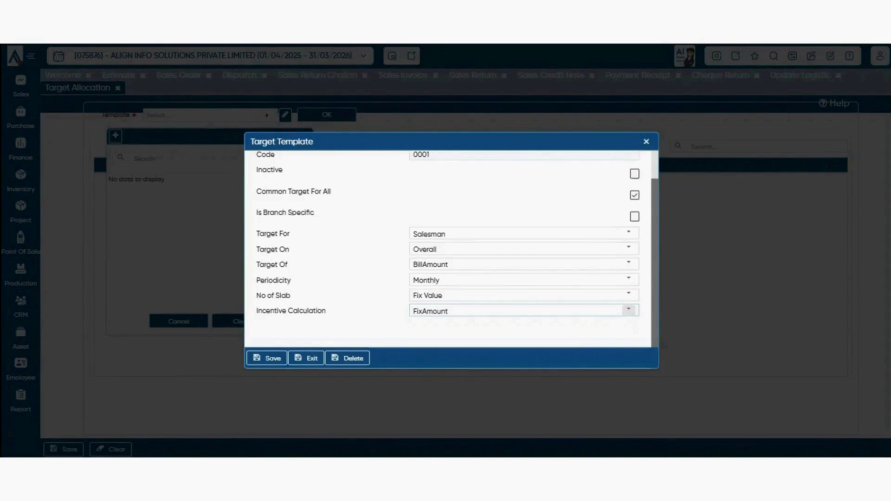
click(628, 310)
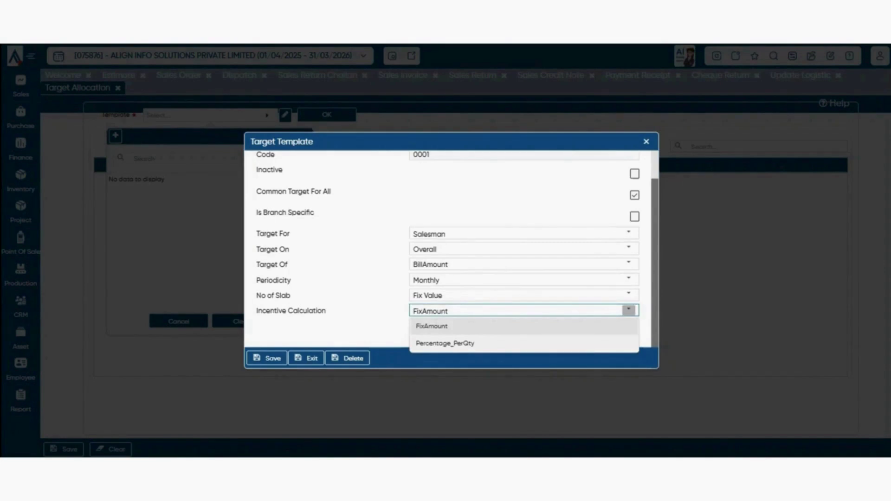
click(444, 343)
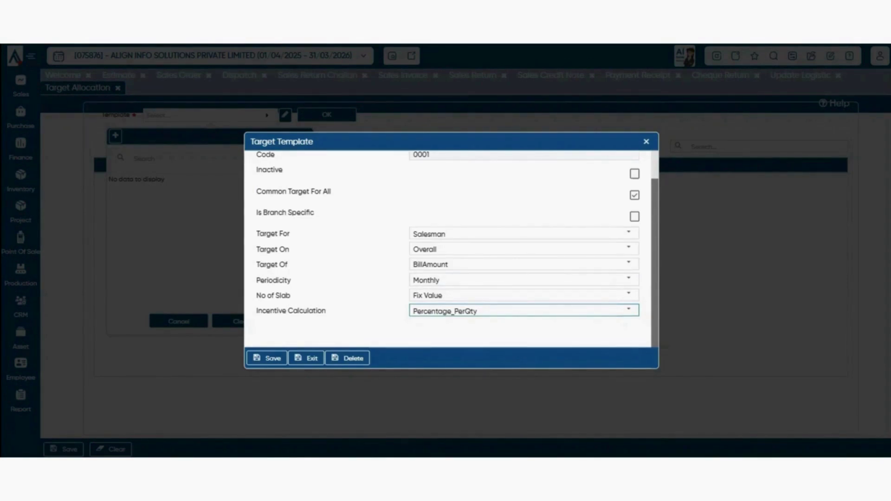
click(266, 358)
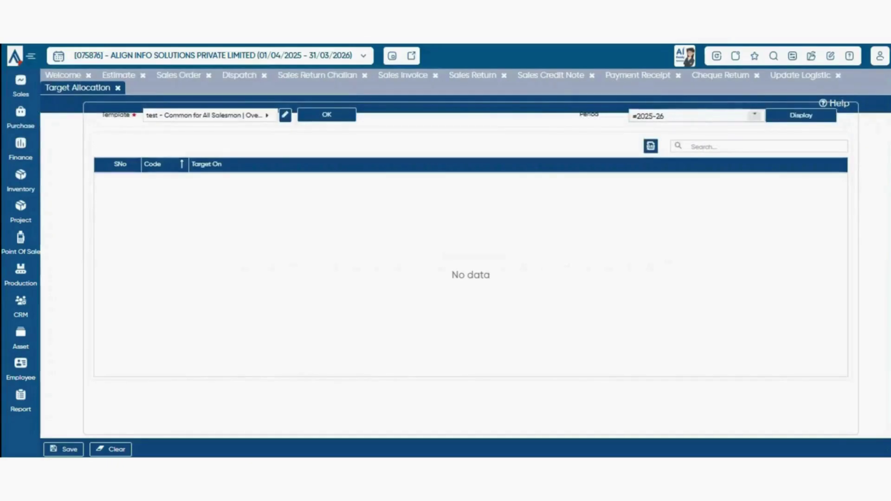
- Display the 2025-26 monthly Target and Incentive grid for 'test' and scroll across its months
click(801, 116)
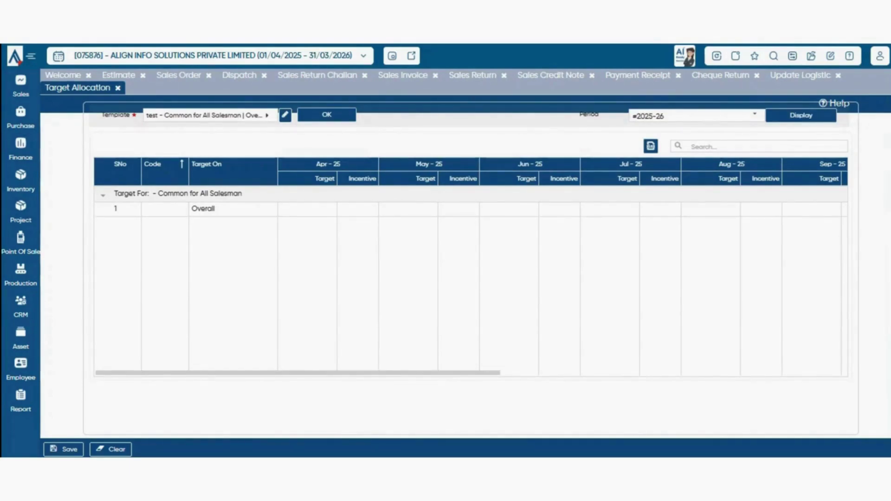
drag(298, 373, 387, 372)
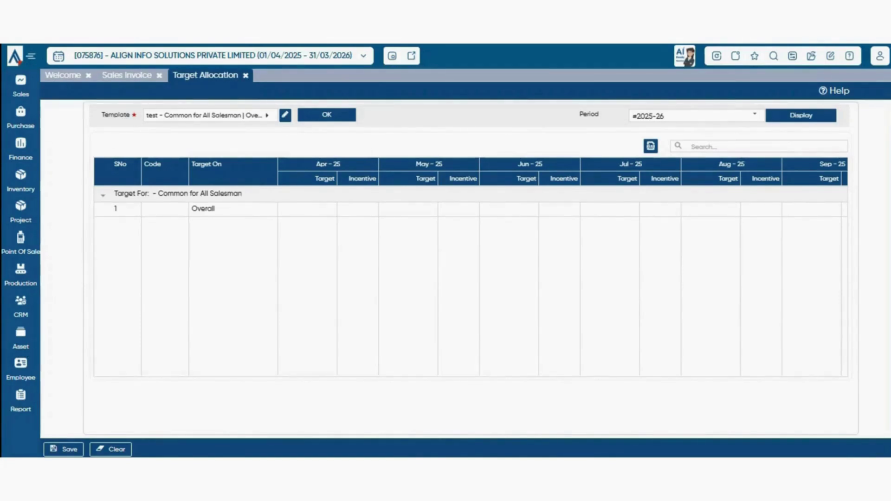
- Enter Apr-25 target 10000 with incentive 100 and May-25 target 100000 with incentive 200, then save
click(308, 209)
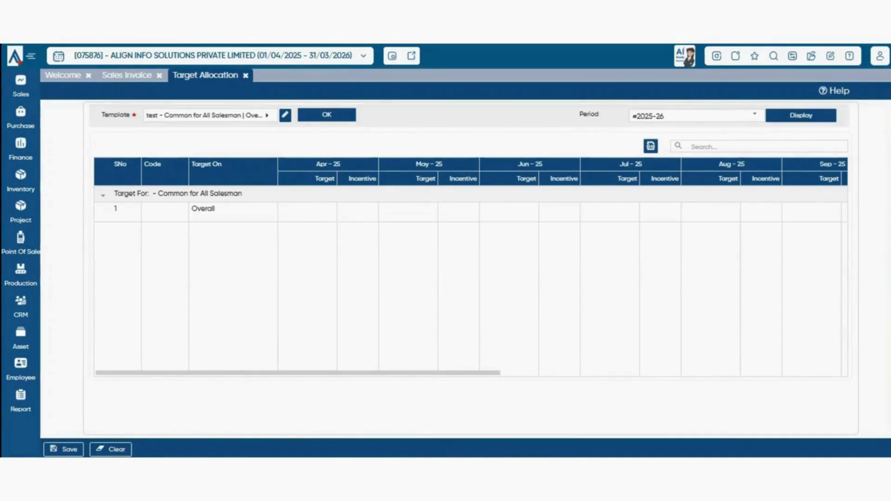
text(10000)
click(358, 212)
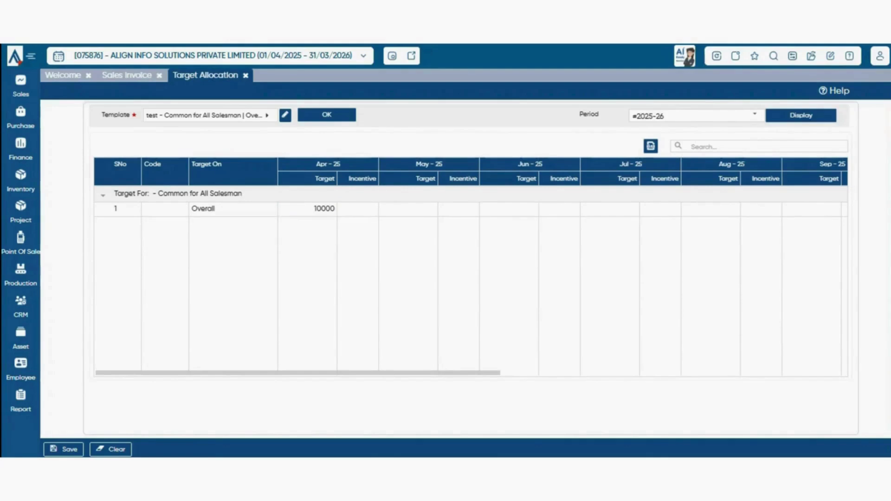
text(100)
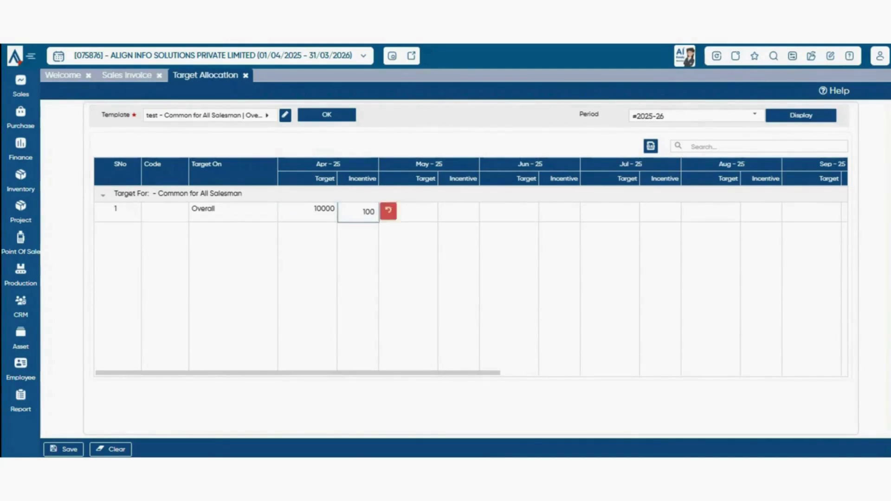
click(433, 212)
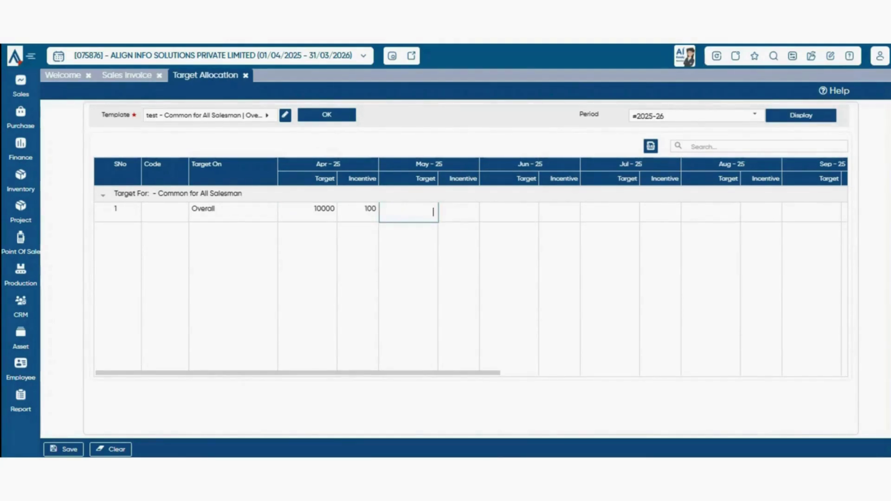
text(100000)
click(459, 212)
text(200)
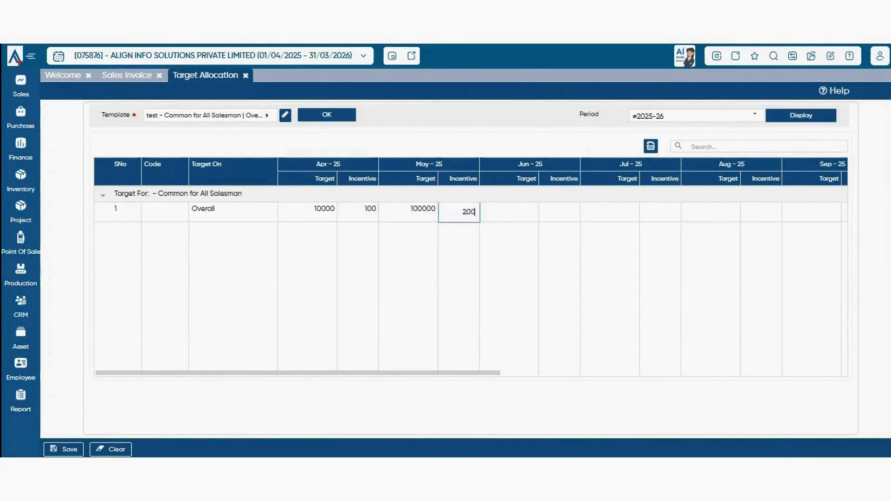
key(Tab)
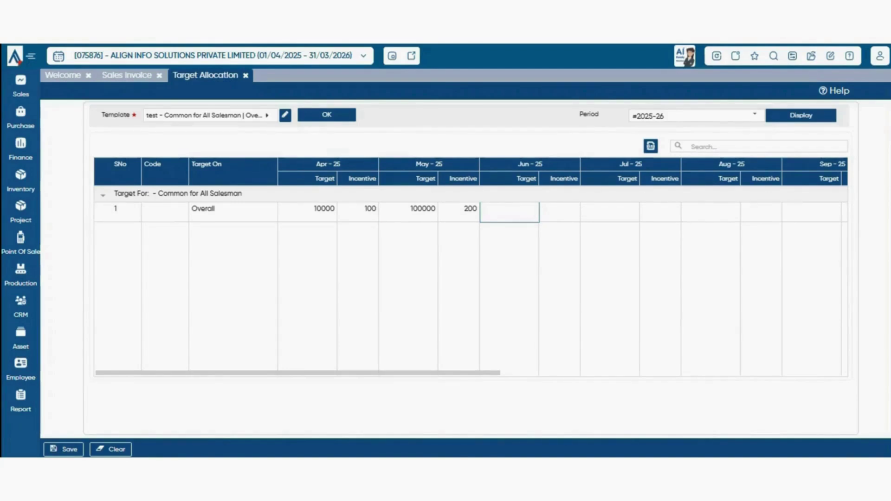
key(Escape)
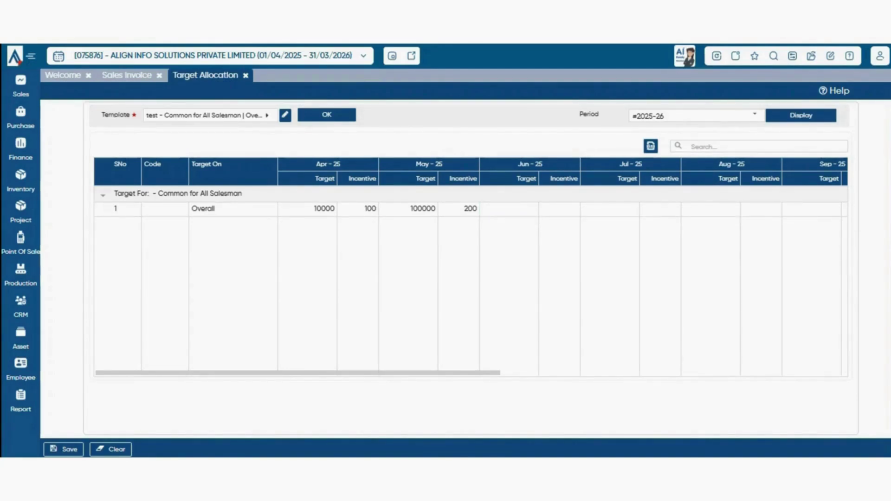
key(ctrl+s)
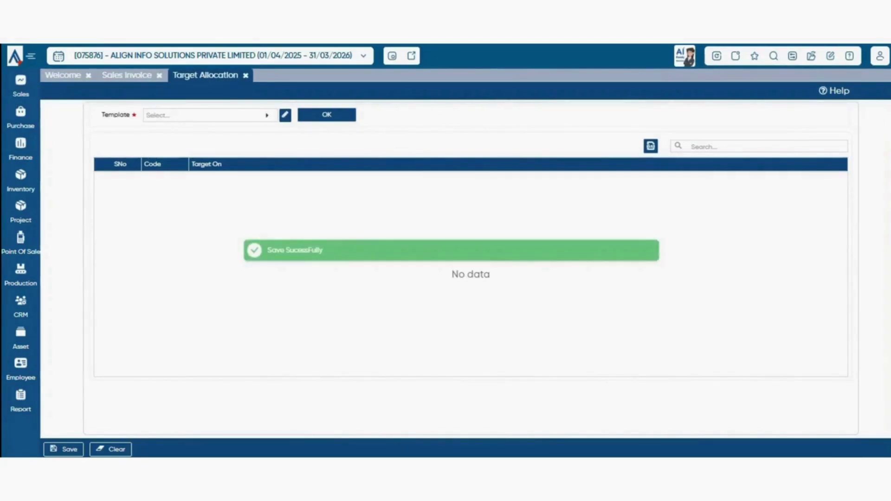
- Close Target Allocation and open Target Evaluation with the 'test' template confirmed
click(246, 75)
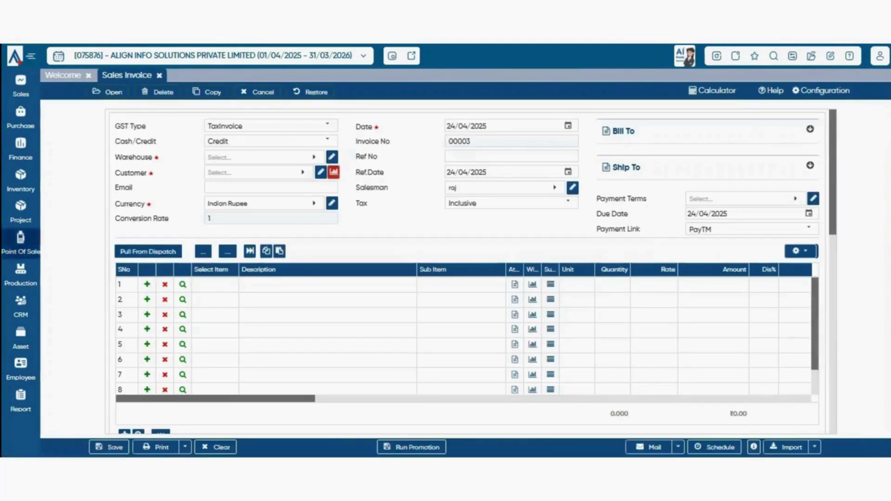
click(20, 86)
mouse_move(74, 339)
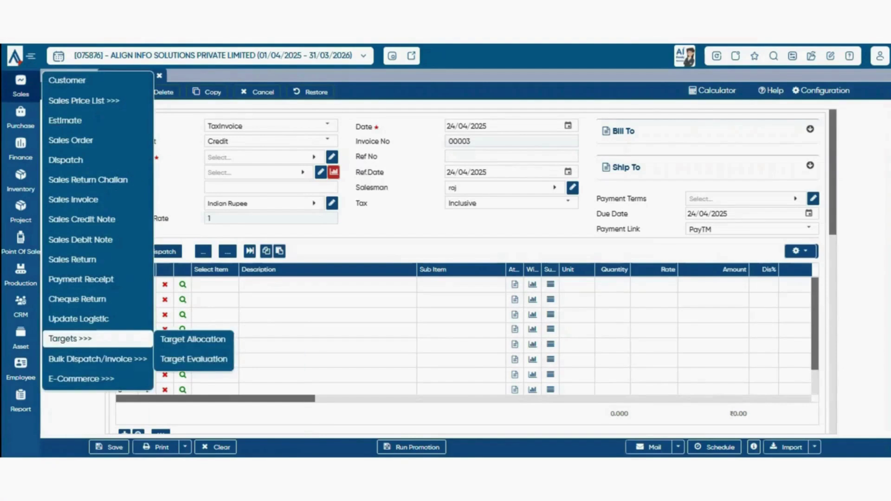
click(193, 359)
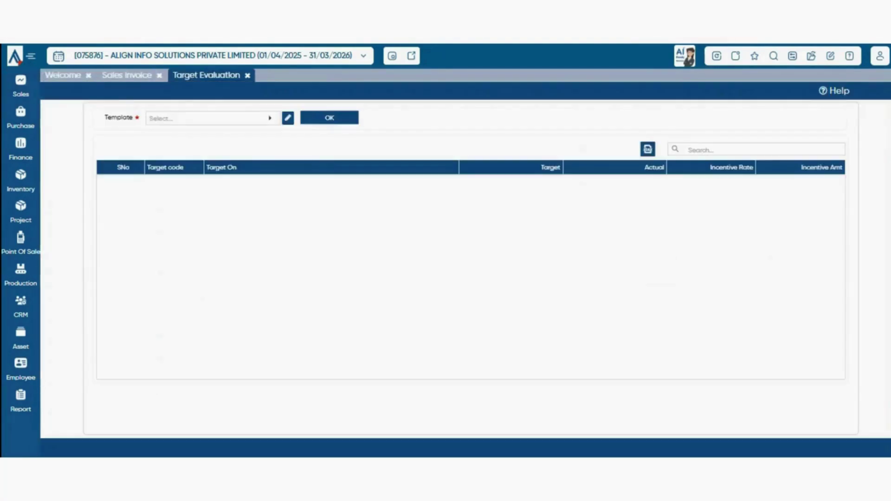
click(213, 119)
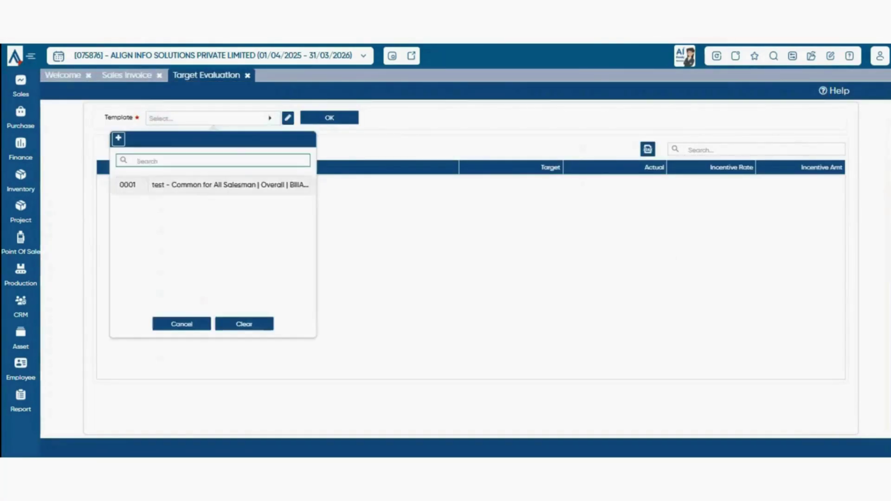
click(219, 185)
click(330, 118)
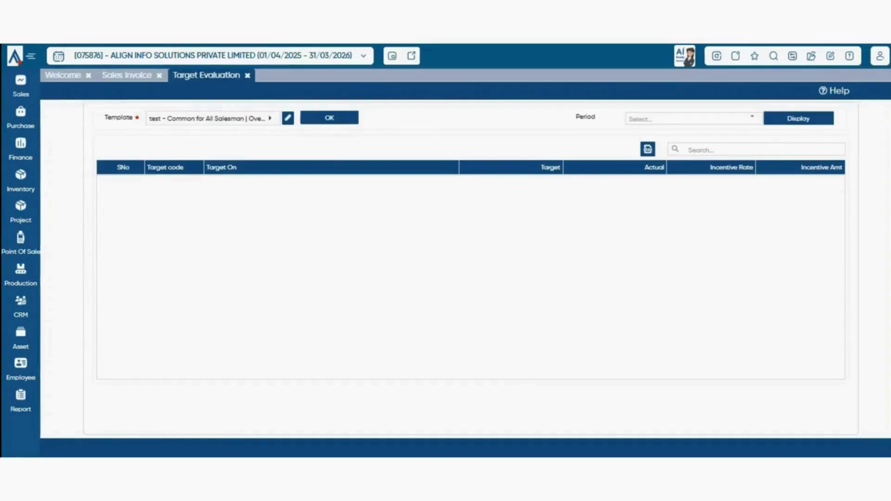
- Display the evaluation for a chosen period and inspect each salesman's target figures
click(752, 118)
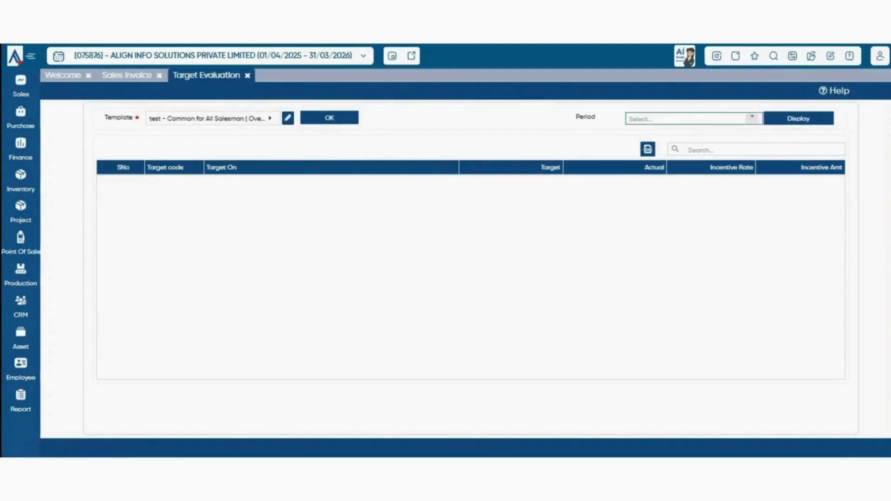
click(670, 150)
click(798, 119)
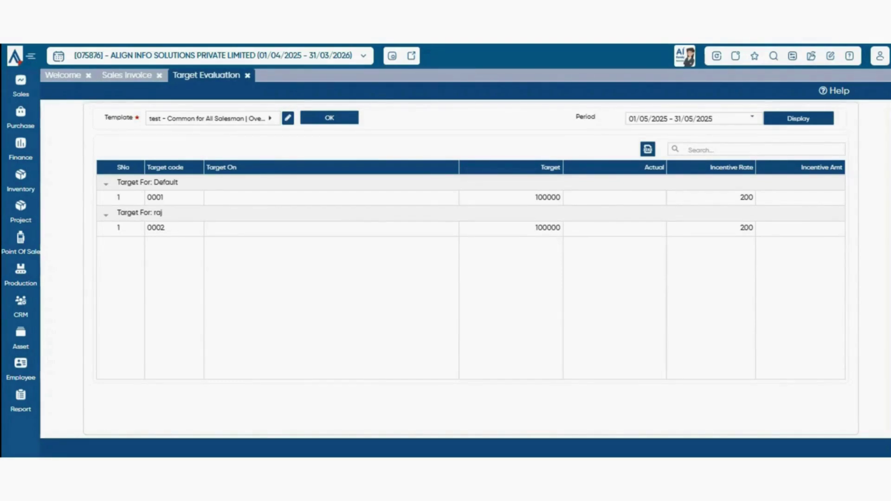
drag(535, 197, 557, 197)
double_click(547, 228)
click(547, 228)
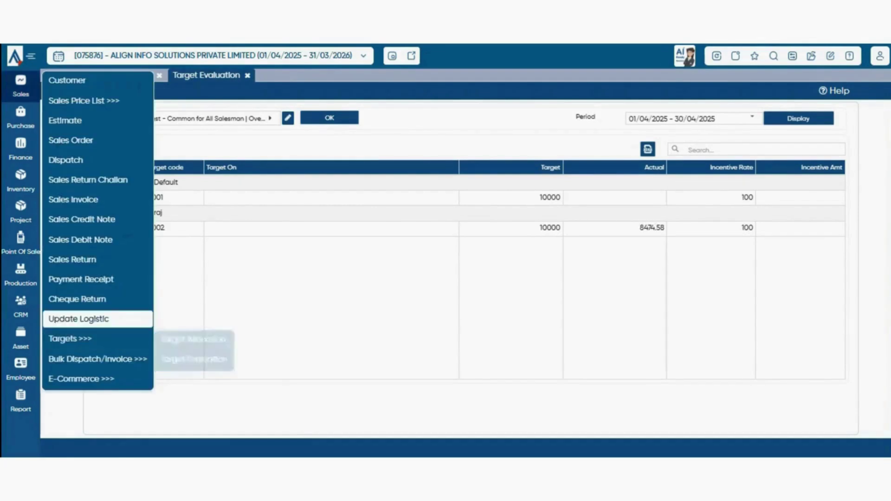
mouse_move(98, 359)
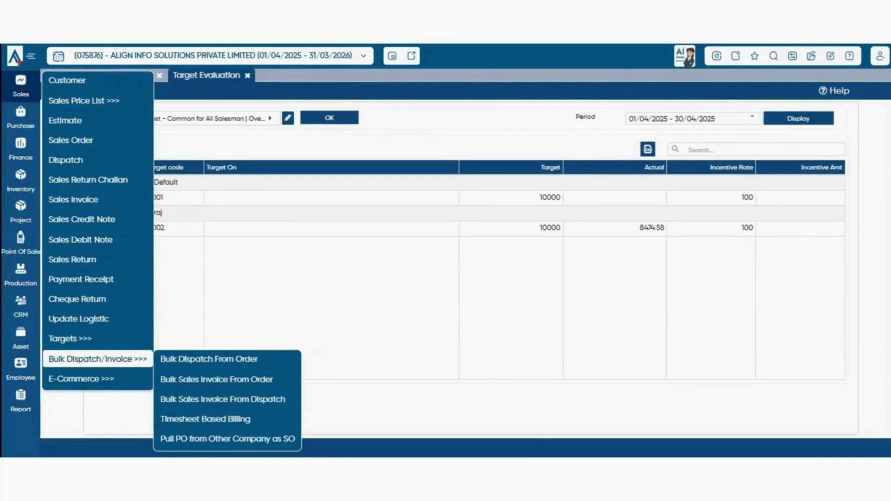
- Filter Bulk Sales Invoice From Order to customer BTW INDIA PVT. LTD. for the Previous Financial Year
click(217, 379)
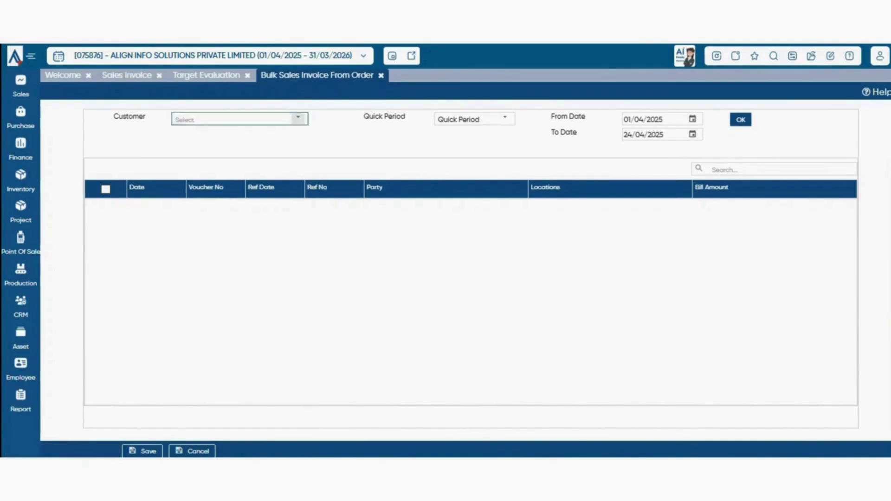
click(298, 119)
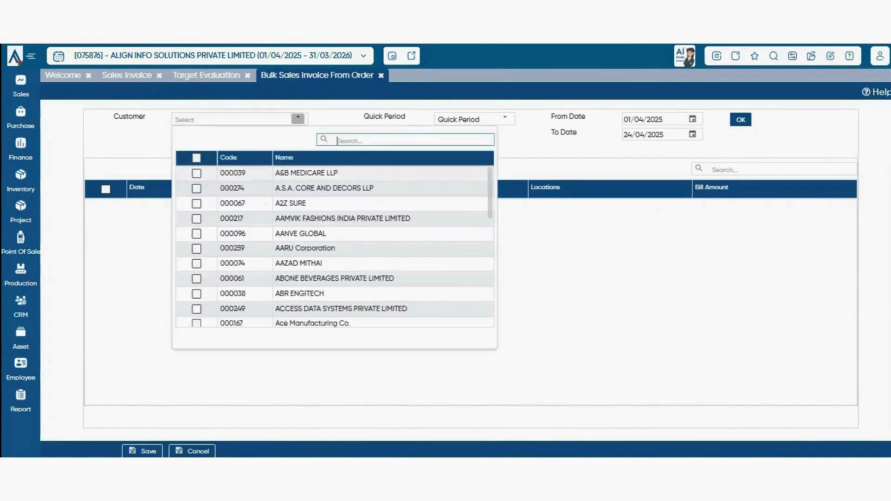
text(btw)
click(196, 173)
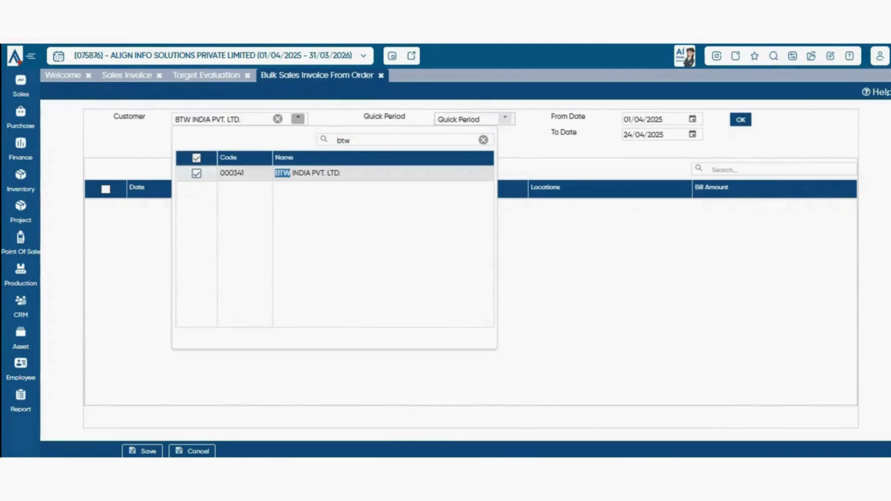
click(505, 119)
click(473, 288)
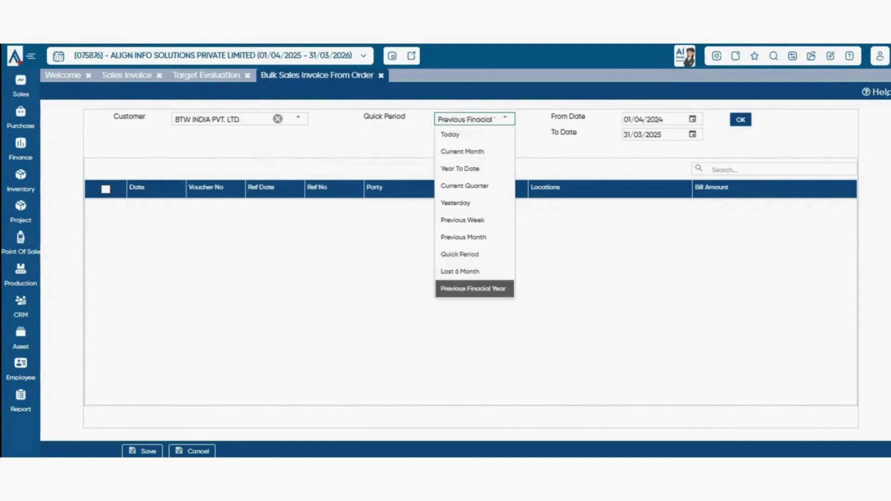
- Clear the customer filter and reopen a blank Bulk Sales Invoice From Order screen
click(298, 119)
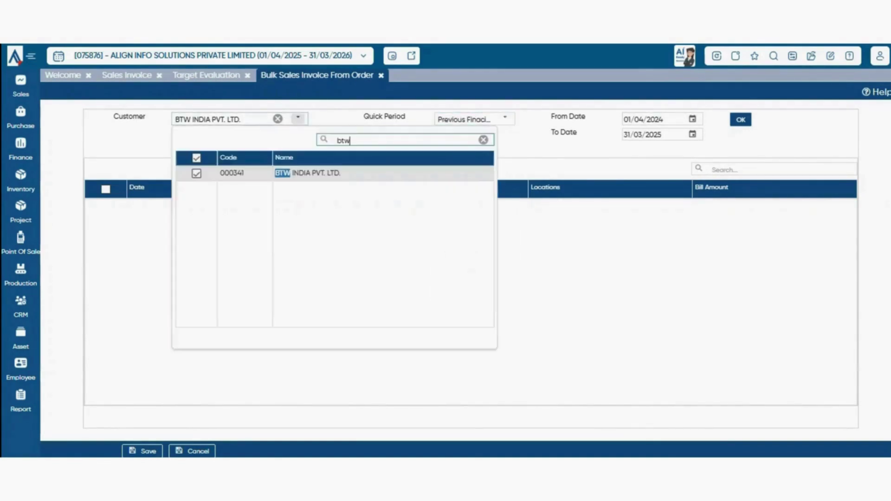
click(278, 119)
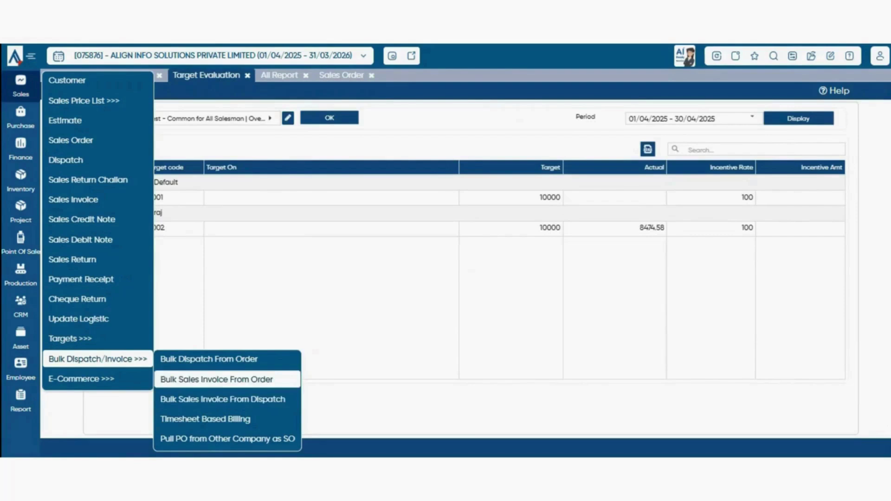
click(216, 380)
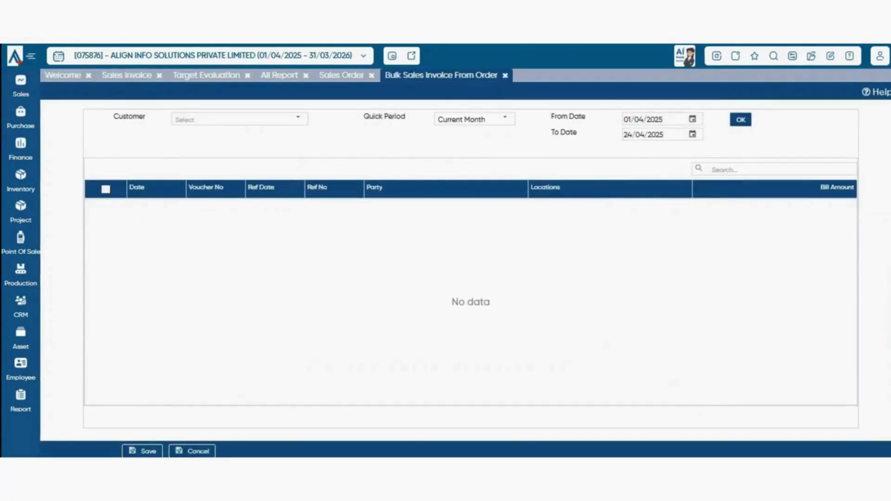
mouse_move(21, 86)
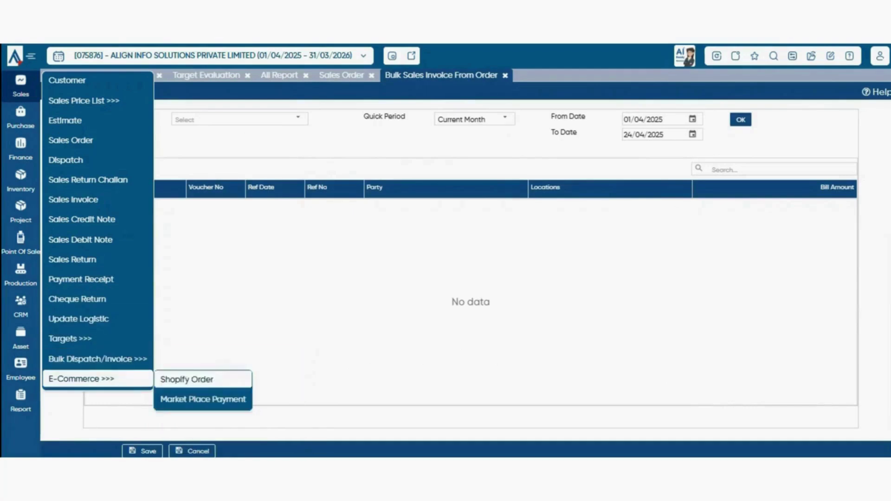
mouse_move(98, 359)
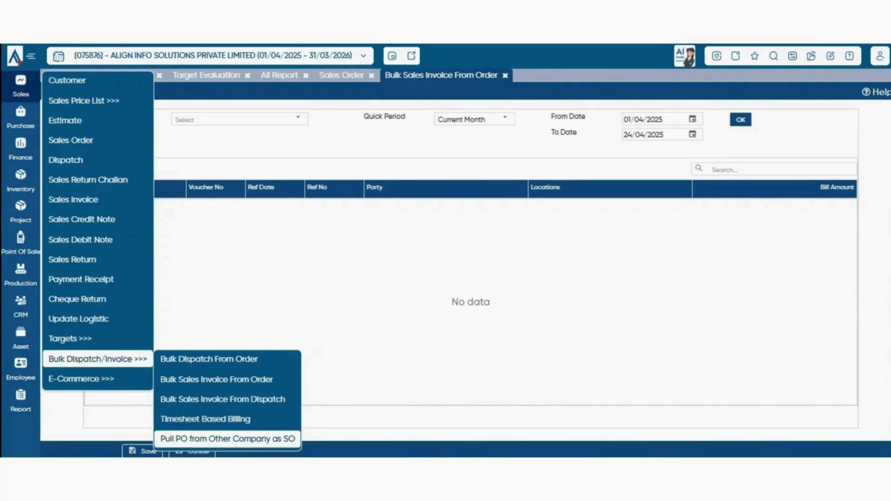
- Check Pull PO from Other Company as SO's empty company list, then go to Timesheet Based Billing
click(228, 438)
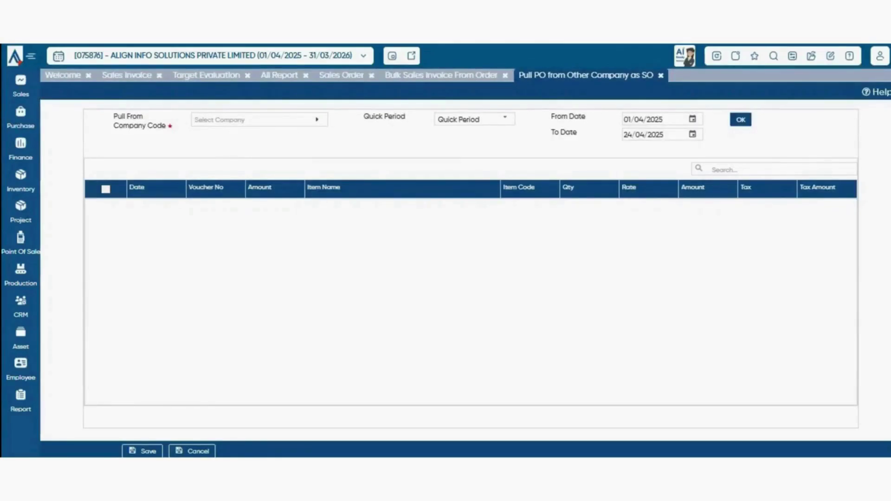
click(259, 120)
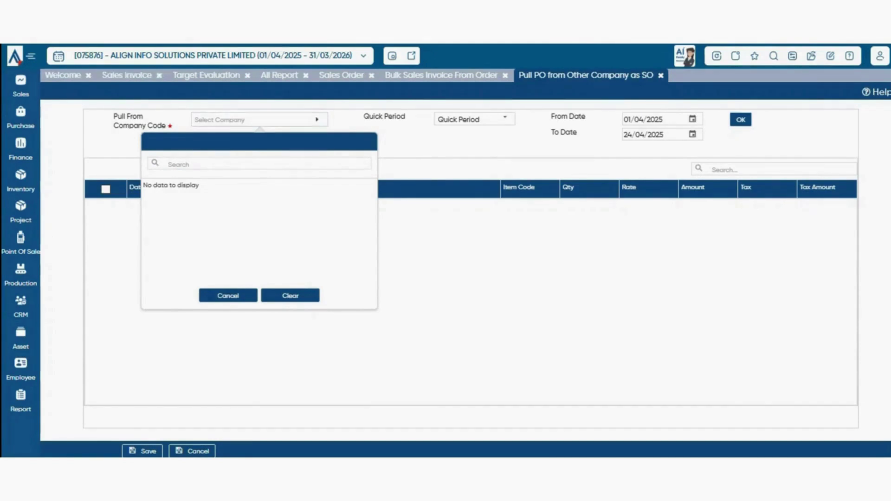
click(20, 85)
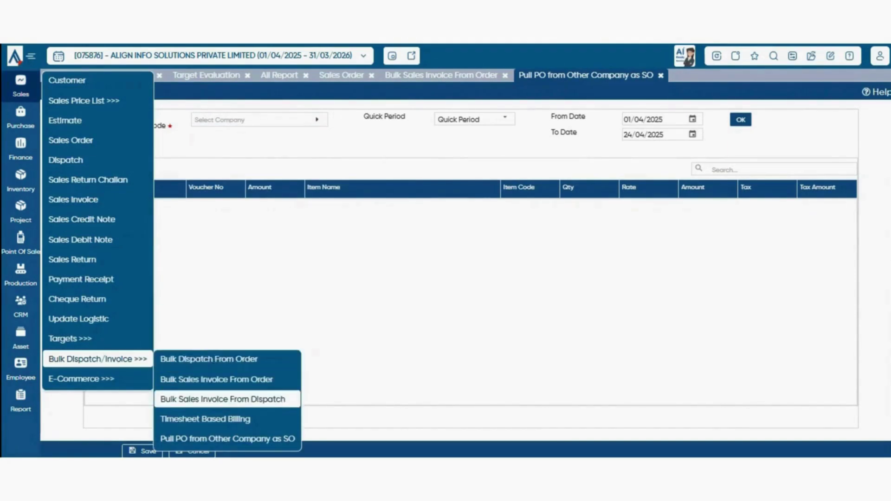
click(206, 419)
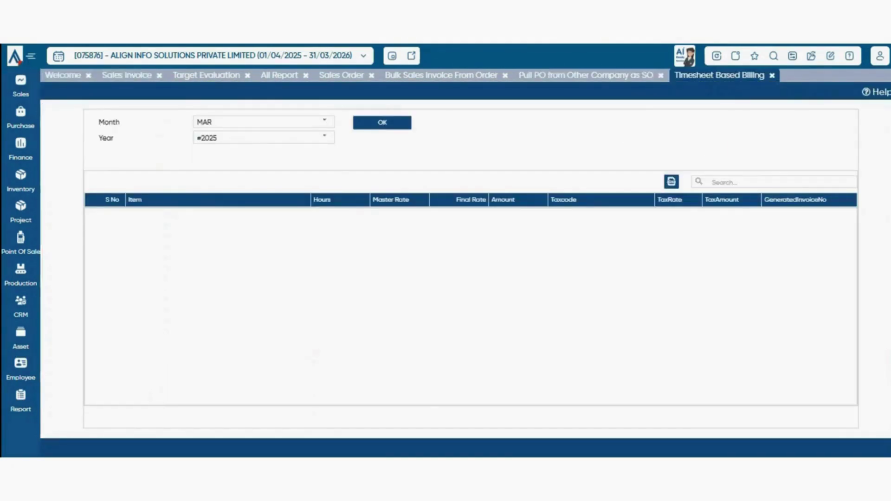
- Change the Timesheet Based Billing month from MAR to APR, keeping year 2025
click(324, 122)
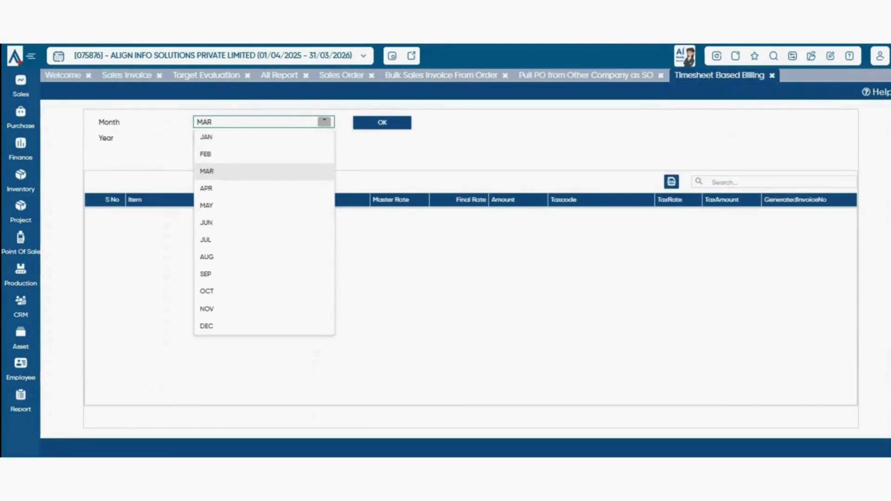
key(Down)
key(Return)
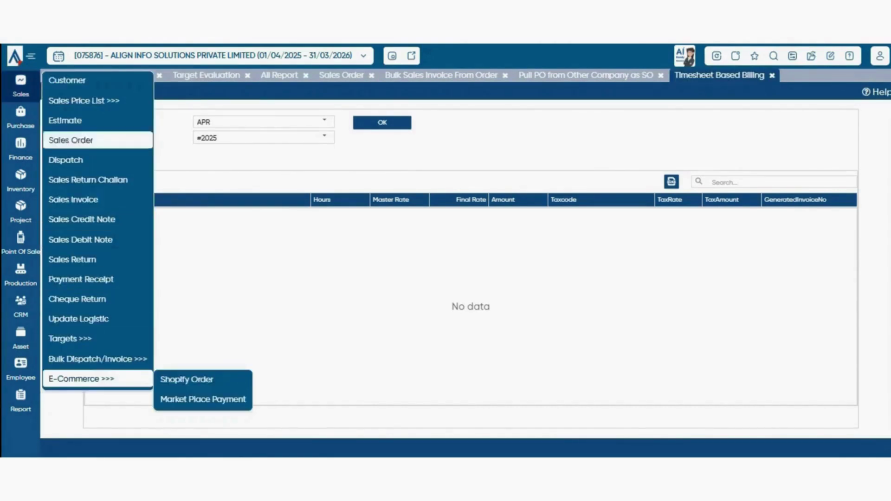
mouse_move(97, 379)
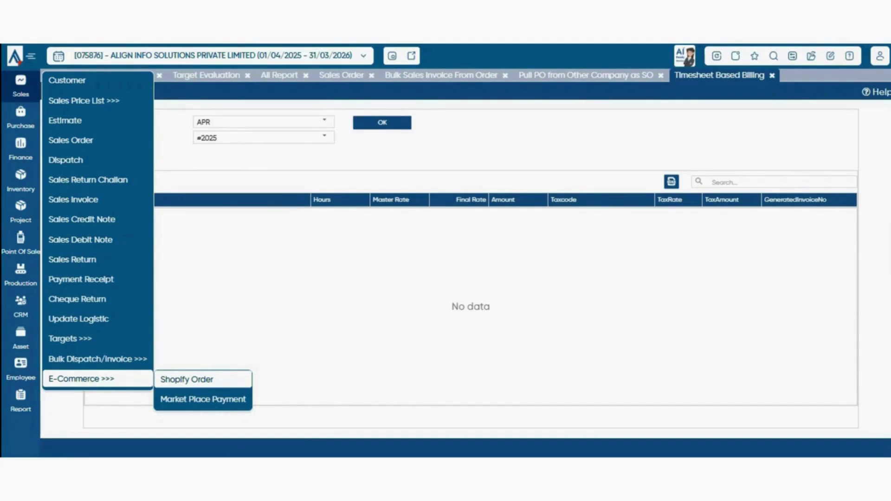
- Open Shopify Order and bring up the Download Period dialog for 01/04/2025–24/04/2025
click(186, 379)
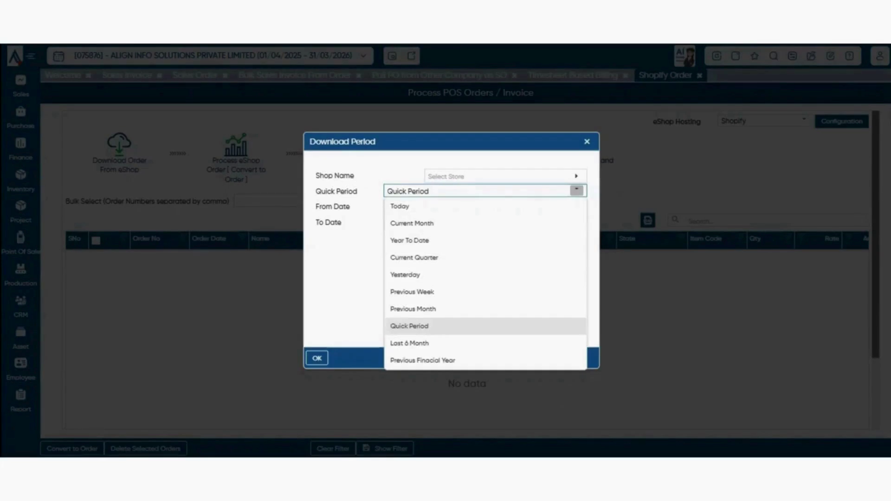
key(Escape)
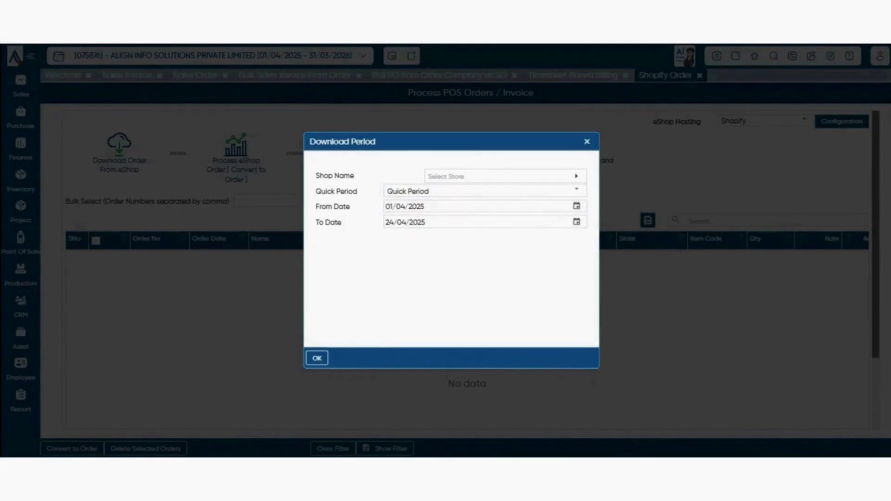
key(Return)
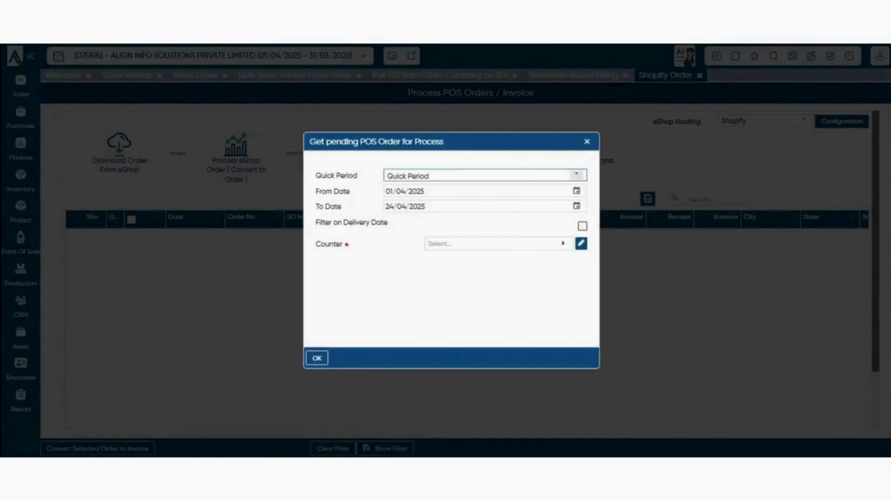
- Fetch pending POS orders for the Default counter, leaving the quick period unchanged
click(577, 175)
click(577, 175)
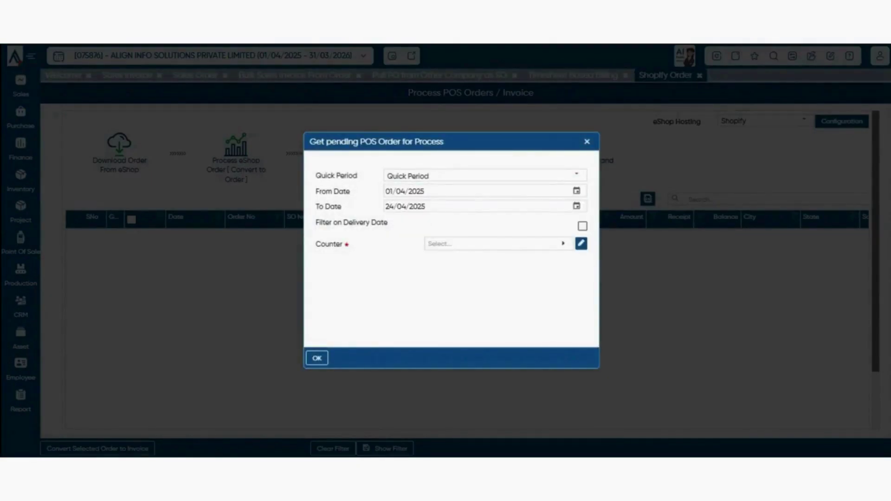
click(563, 244)
click(451, 311)
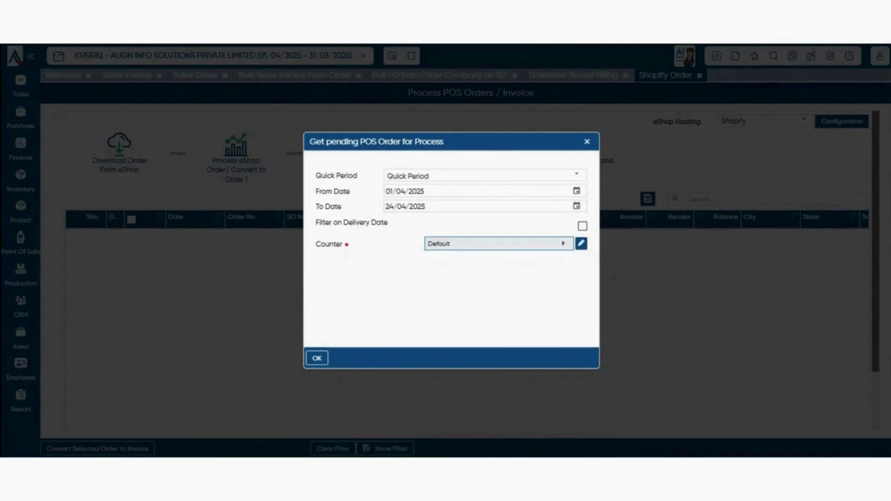
click(317, 358)
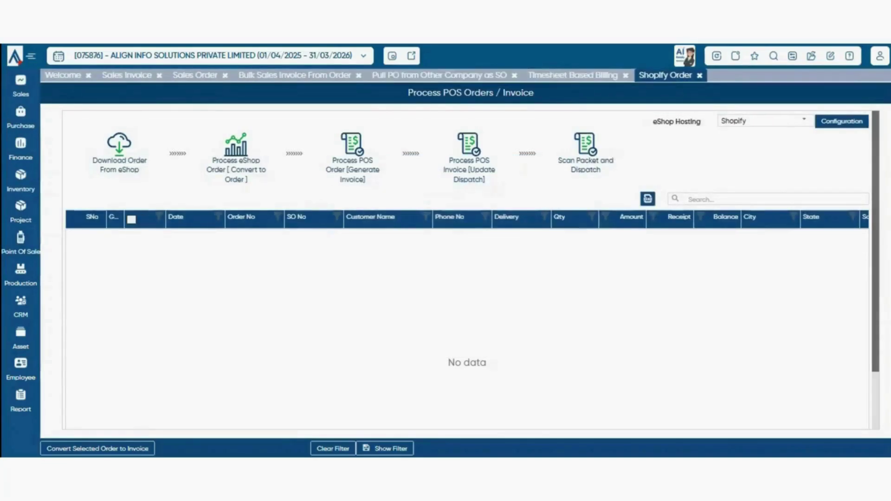
- Review the eShop Hosting platform list, keeping Shopify selected
drag(652, 122, 702, 122)
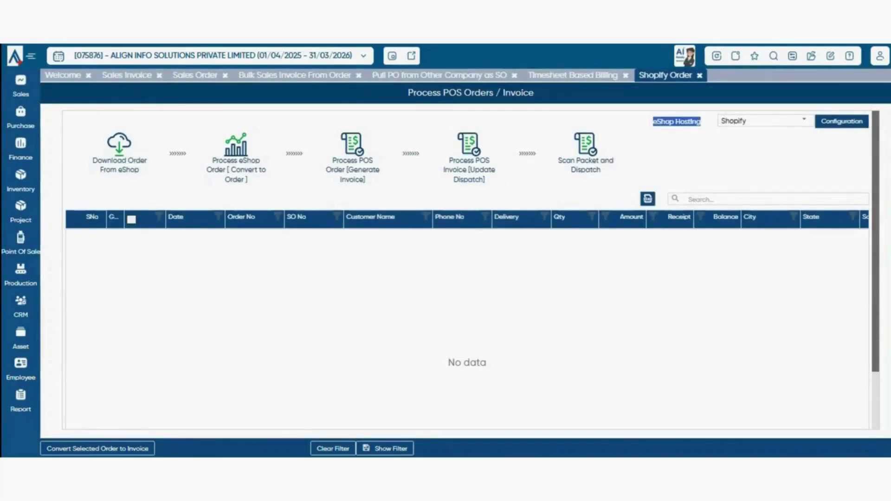
click(804, 120)
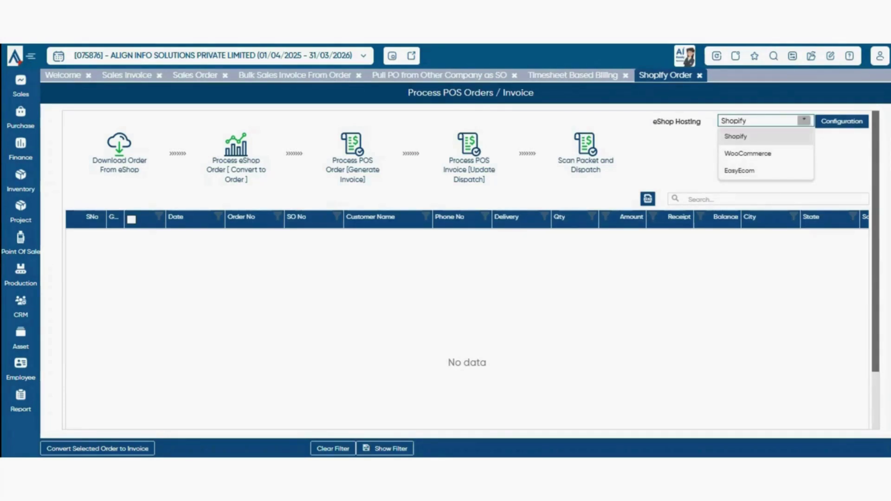
key(Escape)
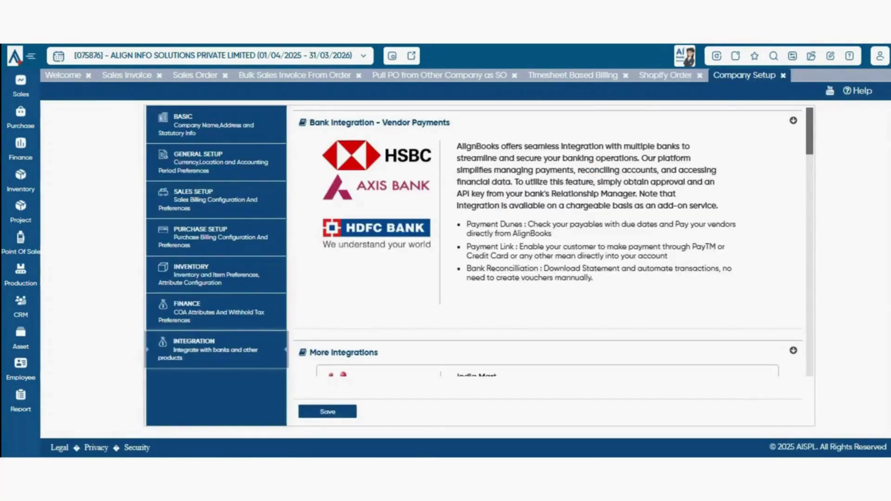
- Scroll through the bank and e-commerce integration cards in Company Setup
scroll(552, 242, down, 9)
scroll(552, 241, down, 5)
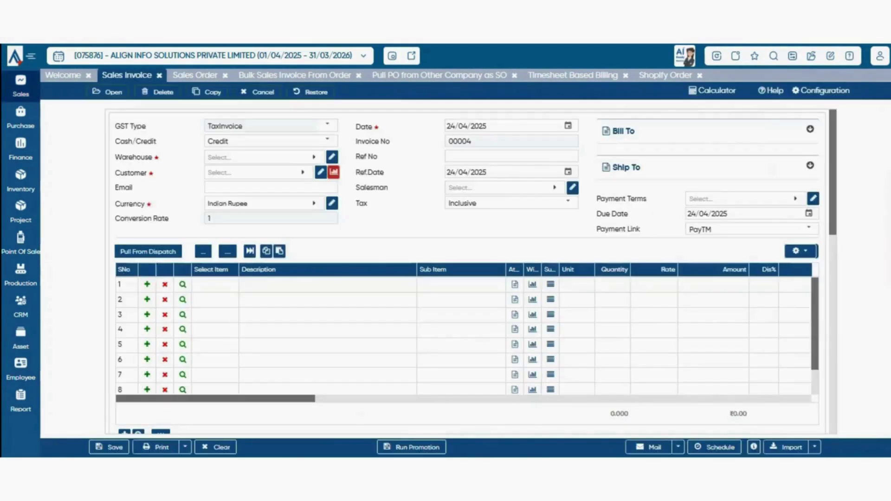
mouse_move(20, 87)
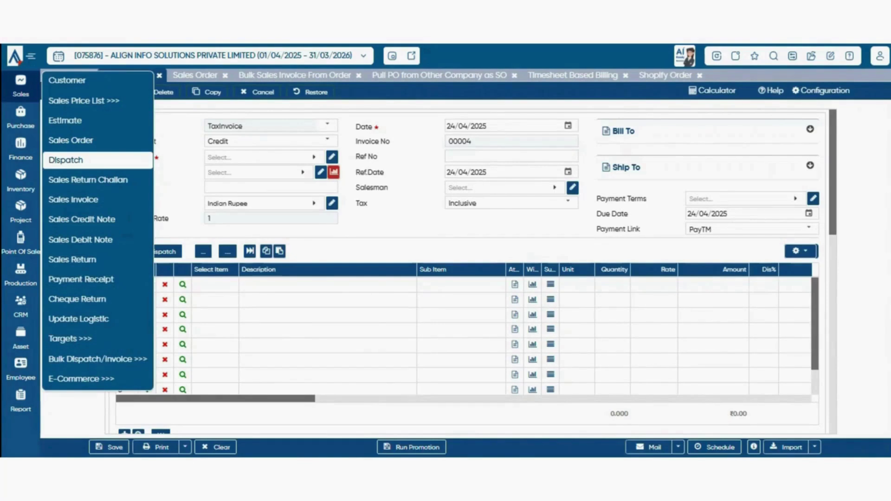